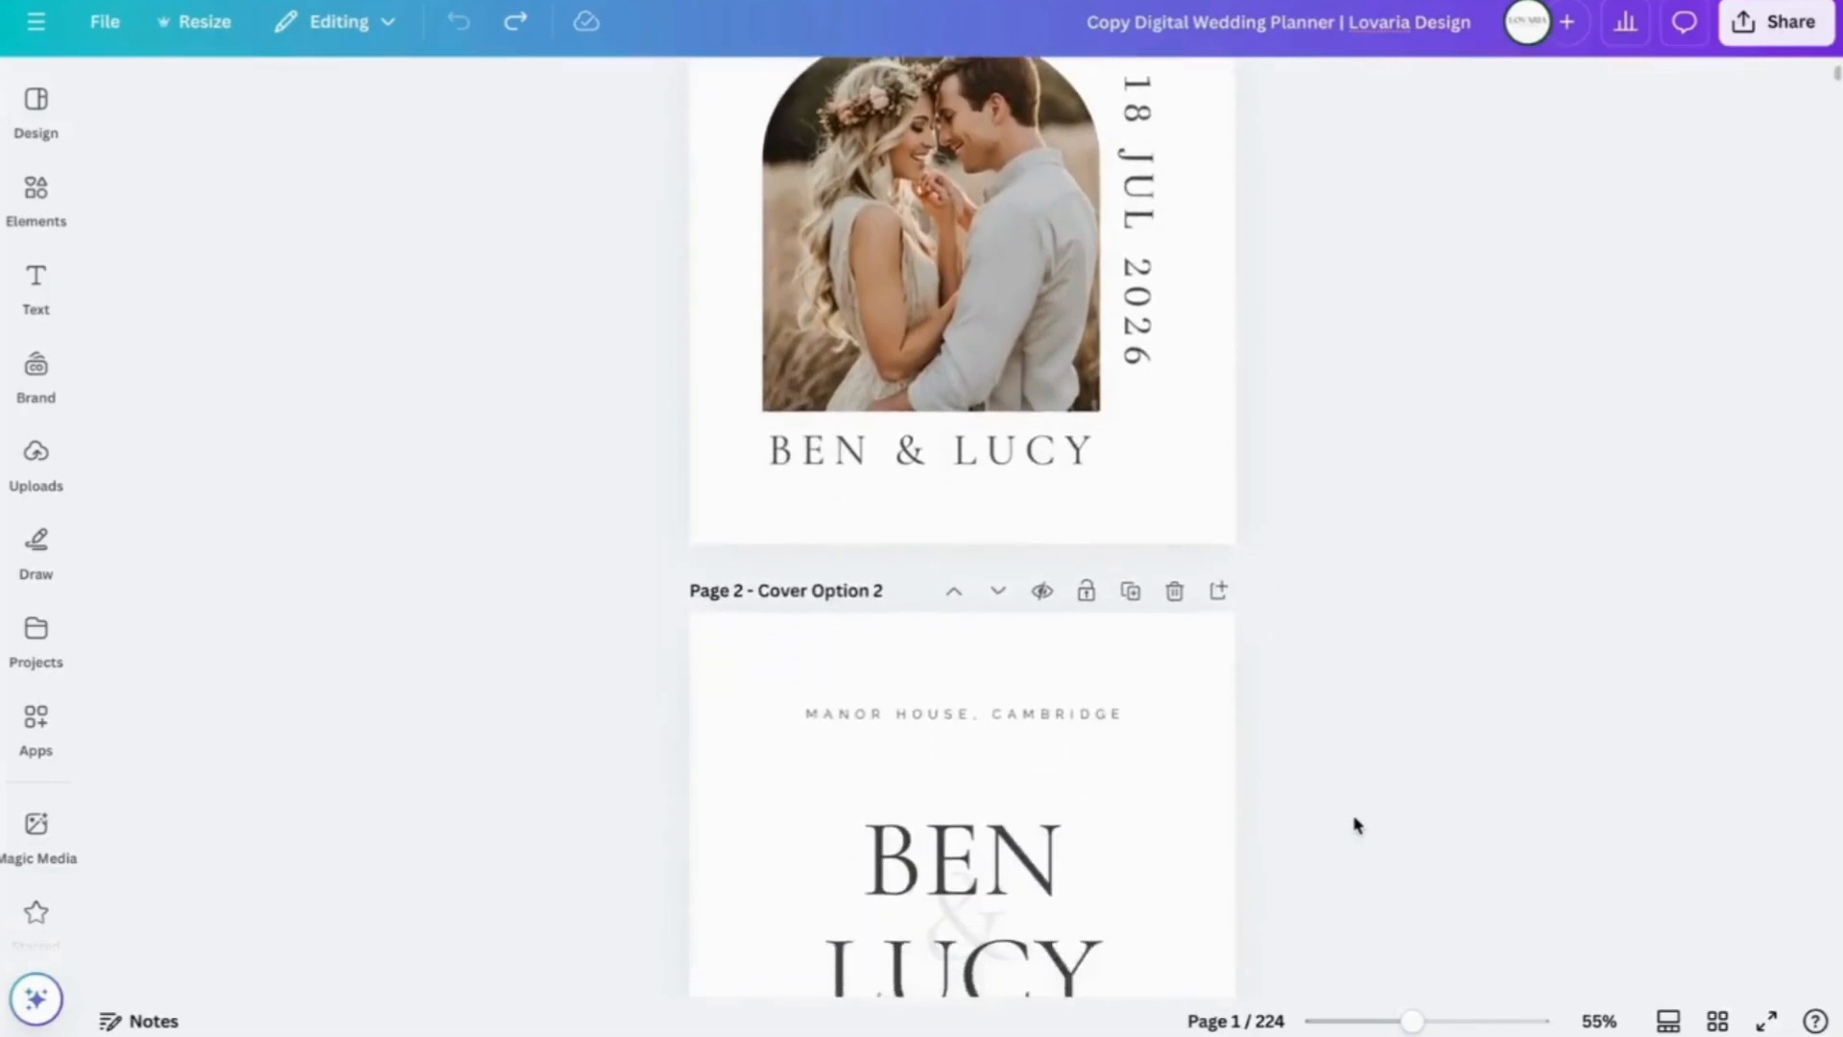
{"action": "scroll", "coordinate": [1357, 823], "scroll_direction": "down", "scroll_amount": 10}
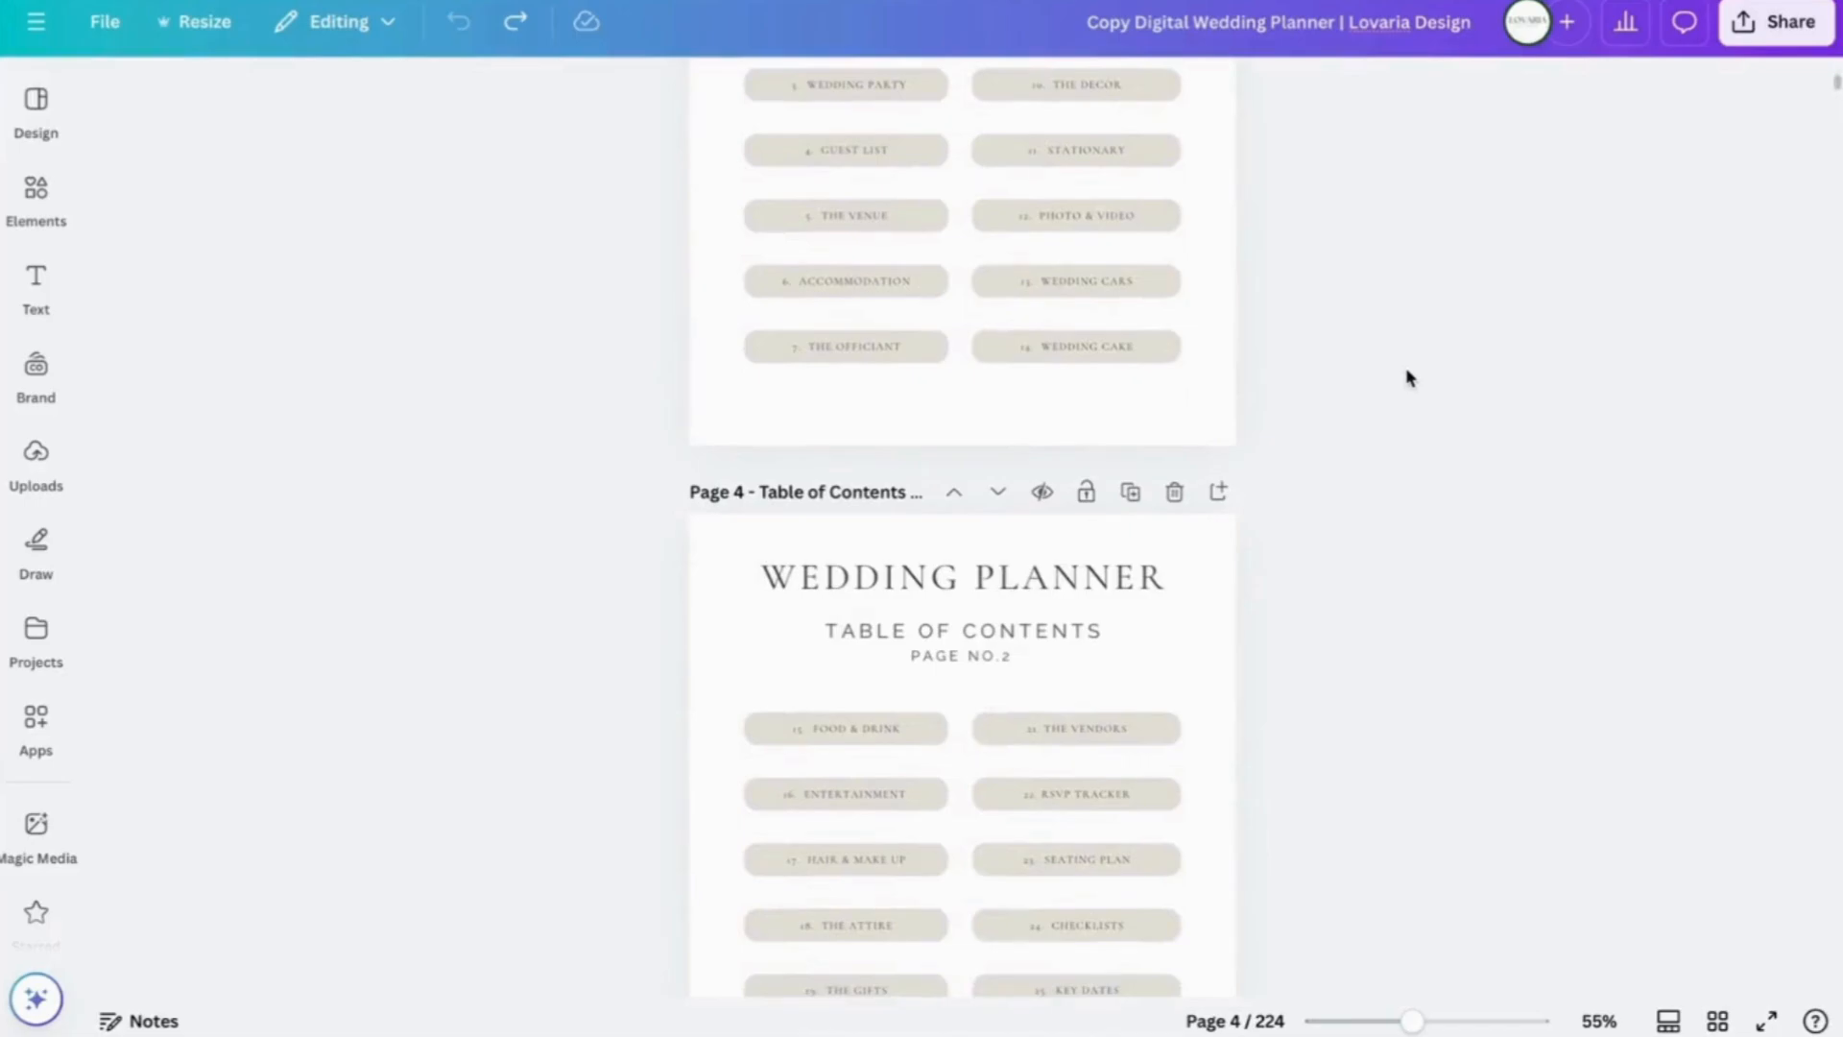
- Replace 'Copy' in the design title with the couple's names, then zoom in on the cover page
{"action": "scroll", "coordinate": [1408, 376], "scroll_direction": "up", "scroll_amount": 15}
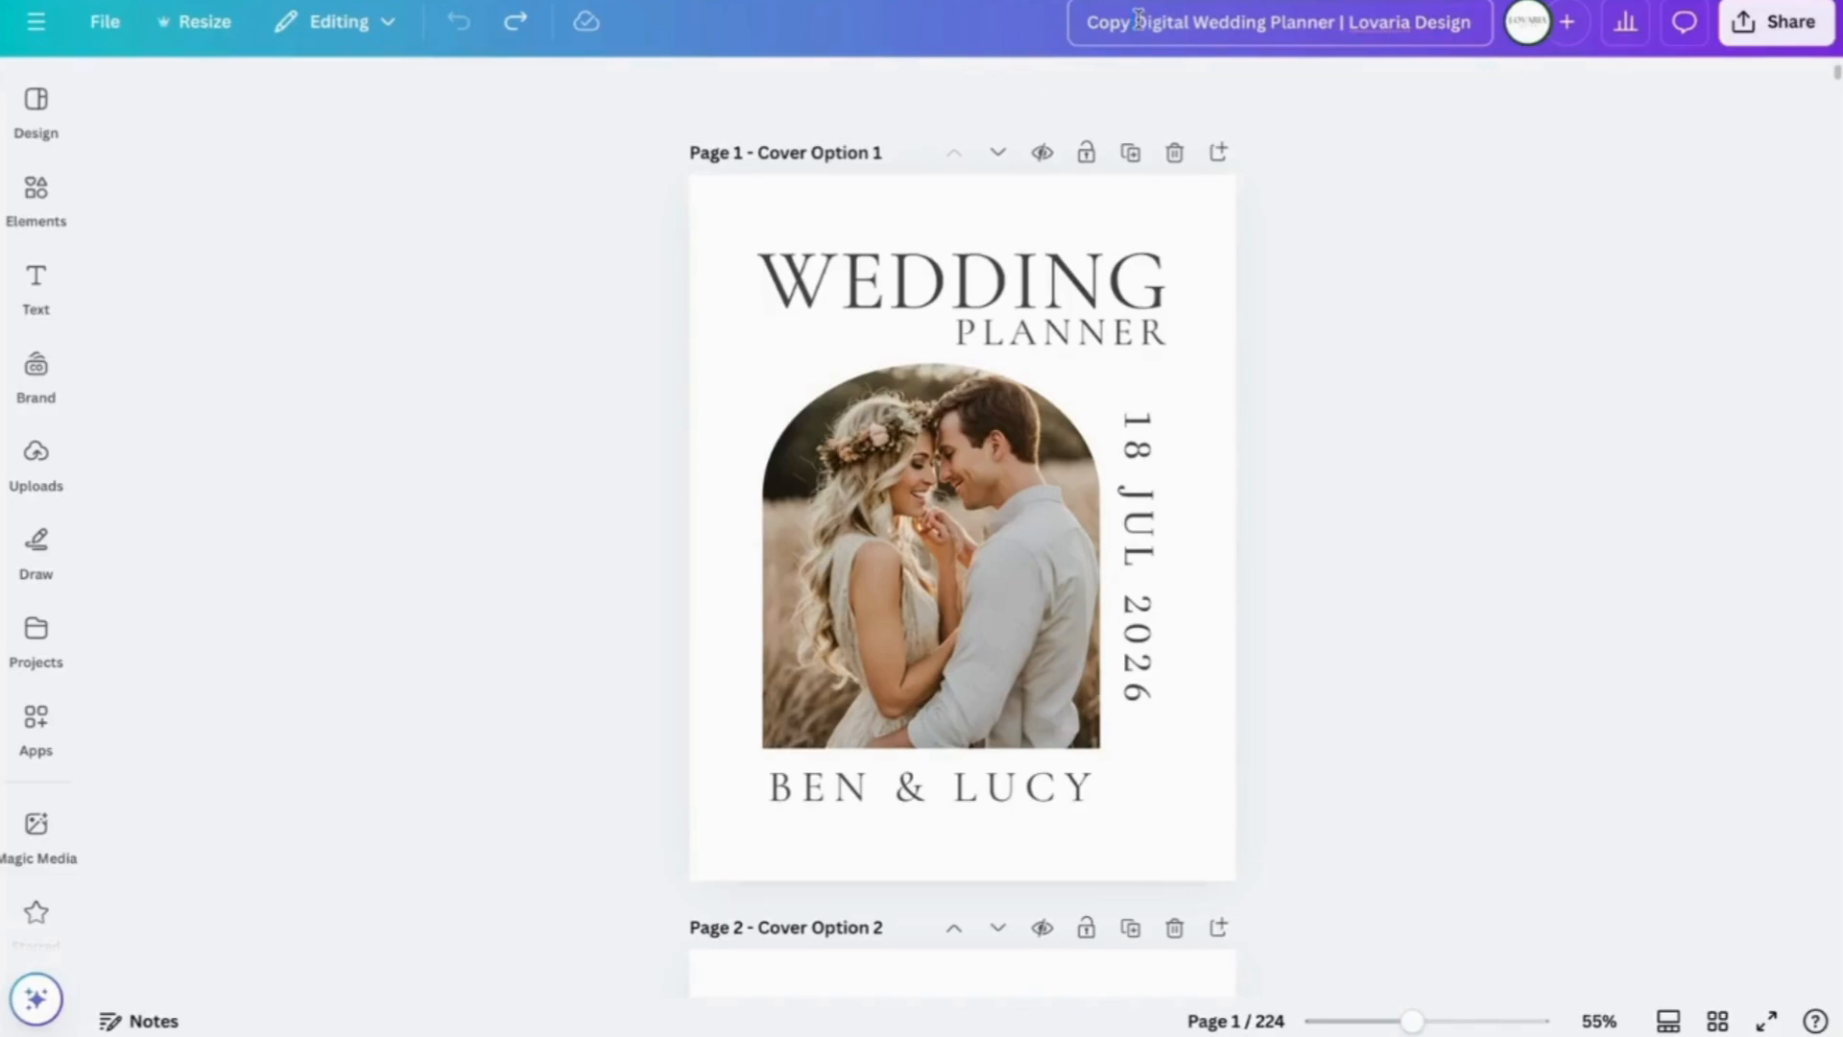
{"action": "left_click_drag", "start_coordinate": [1135, 17], "coordinate": [1053, 27]}
{"action": "key", "text": "BackSpace"}
{"action": "type", "text": "Ben & Lucy"}
{"action": "left_click", "coordinate": [1391, 226]}
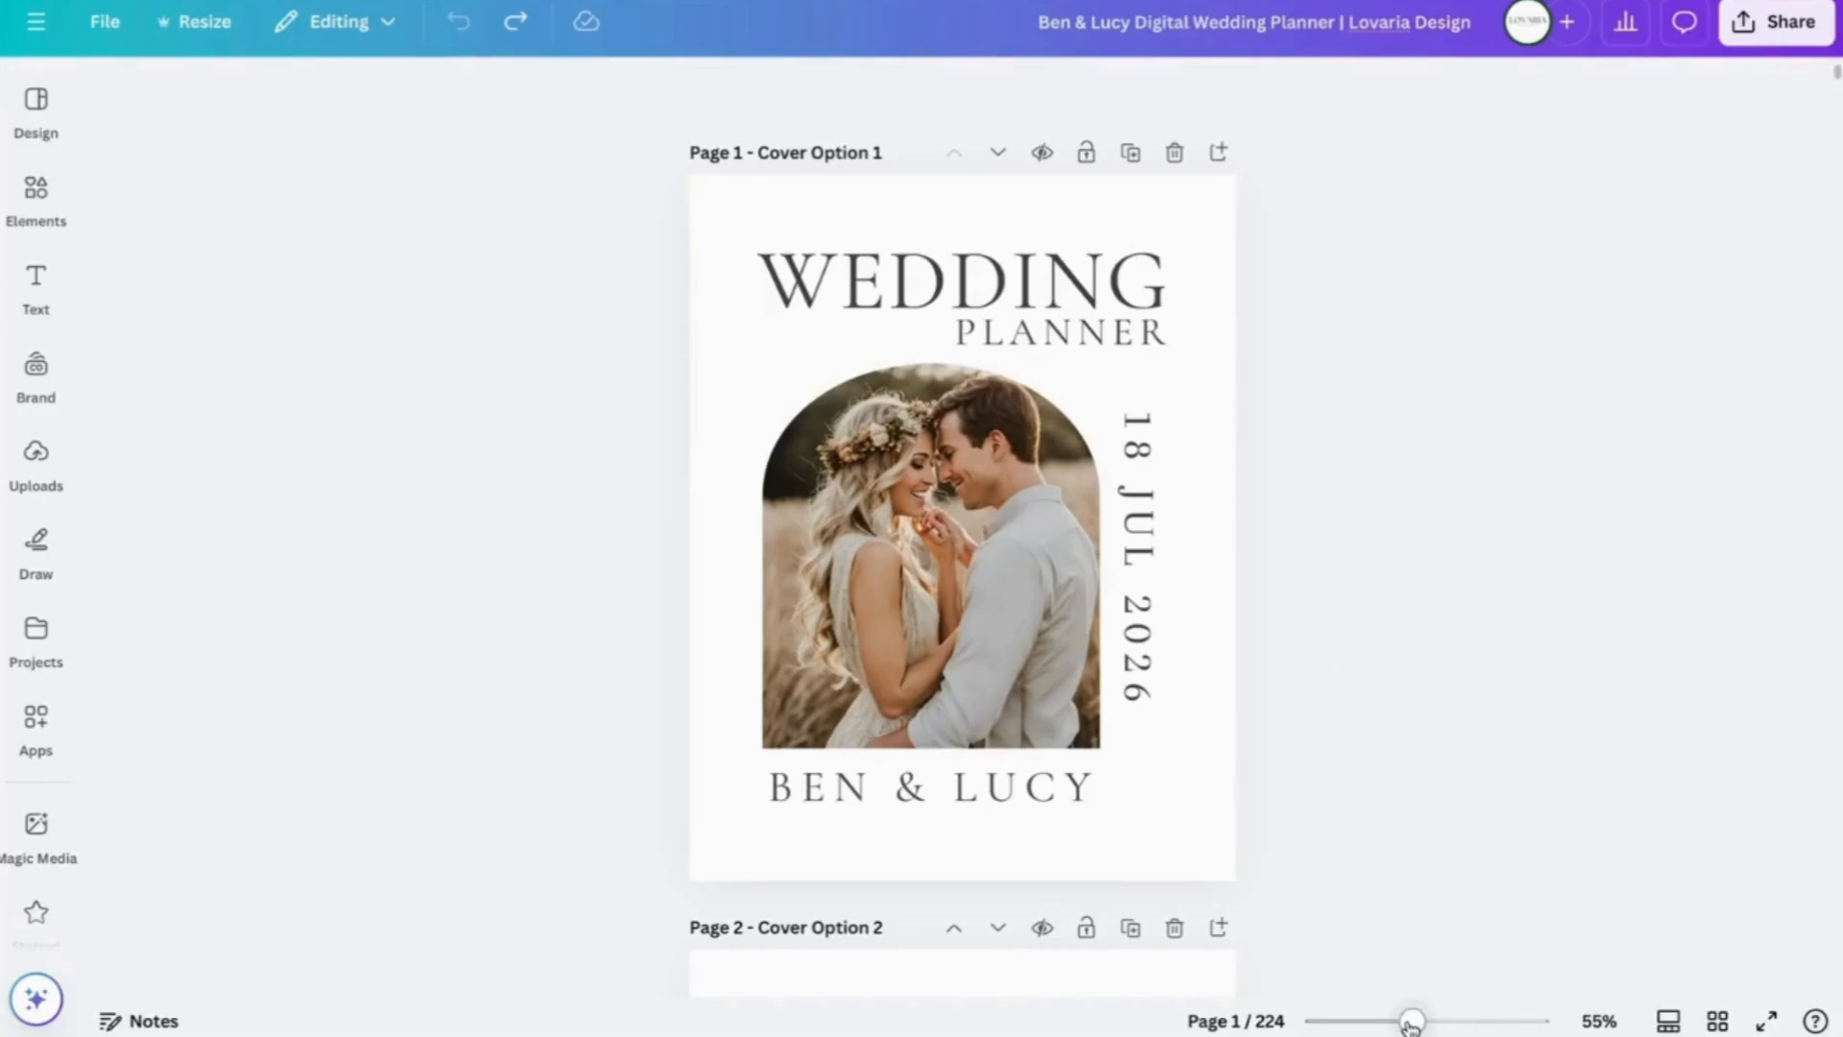
{"action": "left_click_drag", "start_coordinate": [1412, 1023], "coordinate": [1419, 1023]}
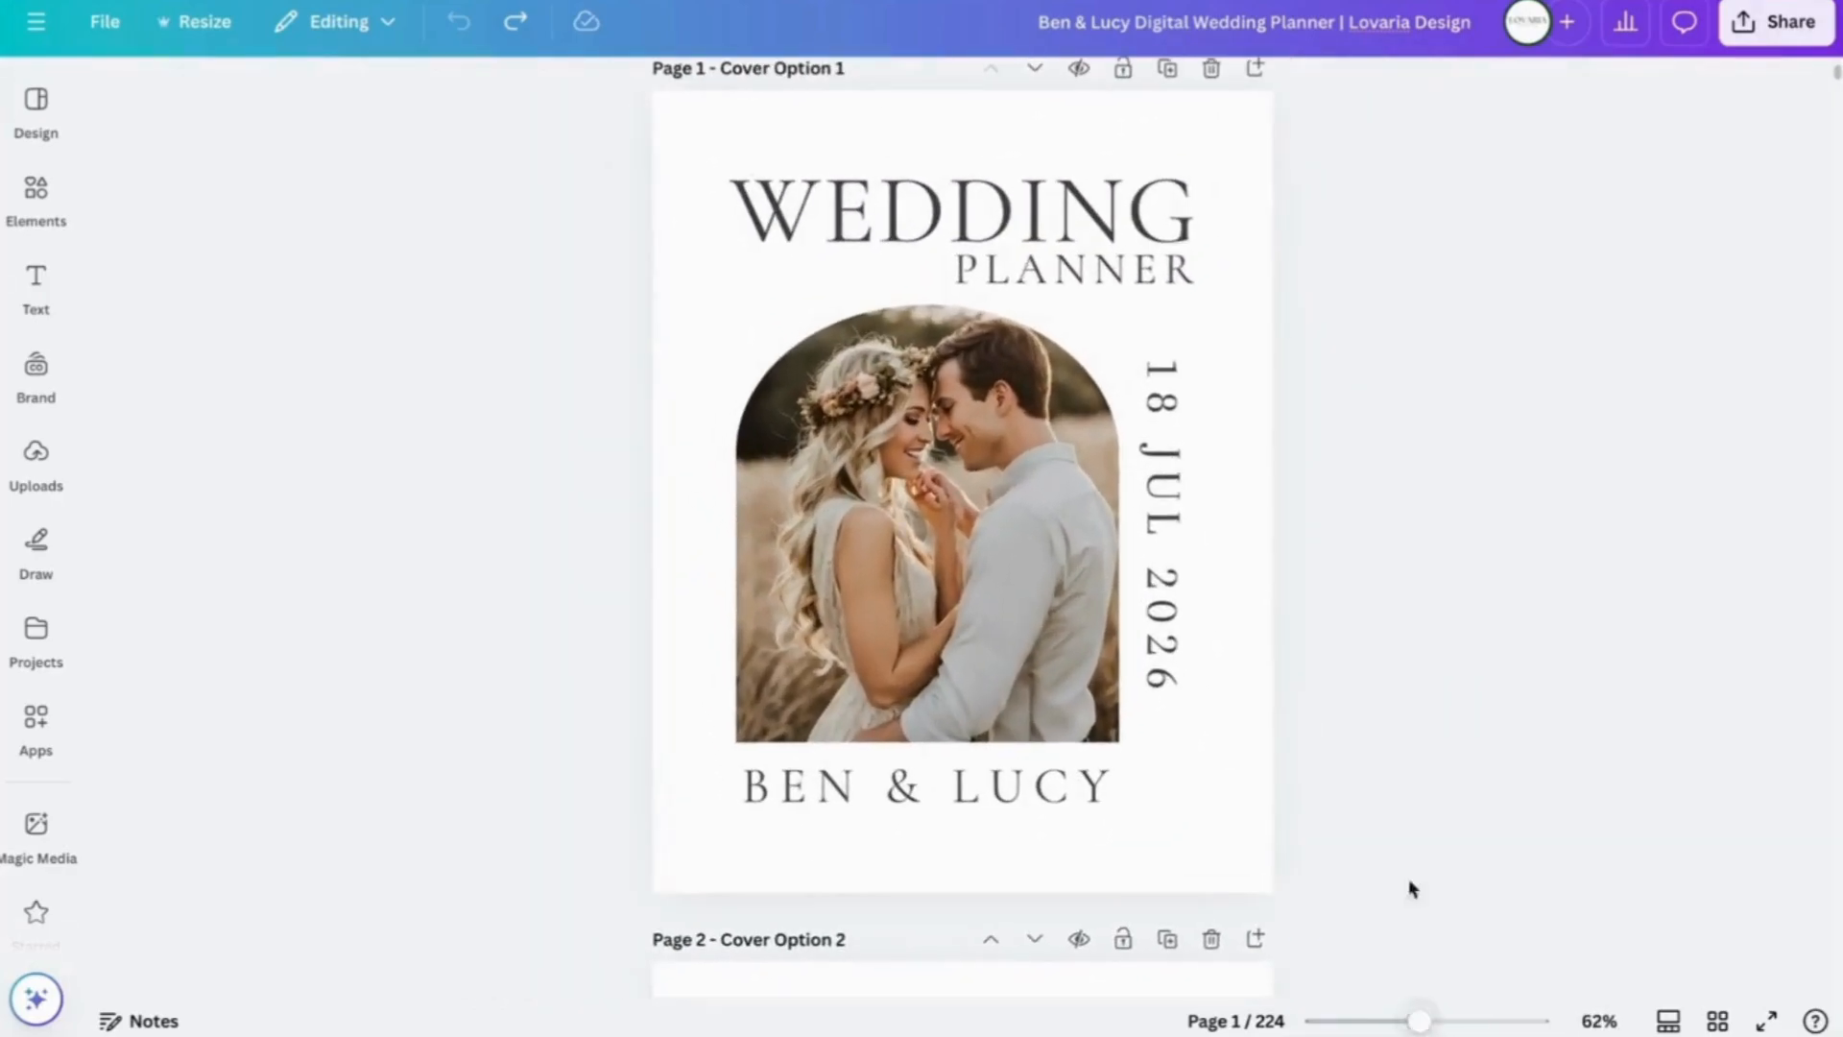
- In Grid view, delete page 2, Cover Option 2
{"action": "left_click", "coordinate": [1717, 1021]}
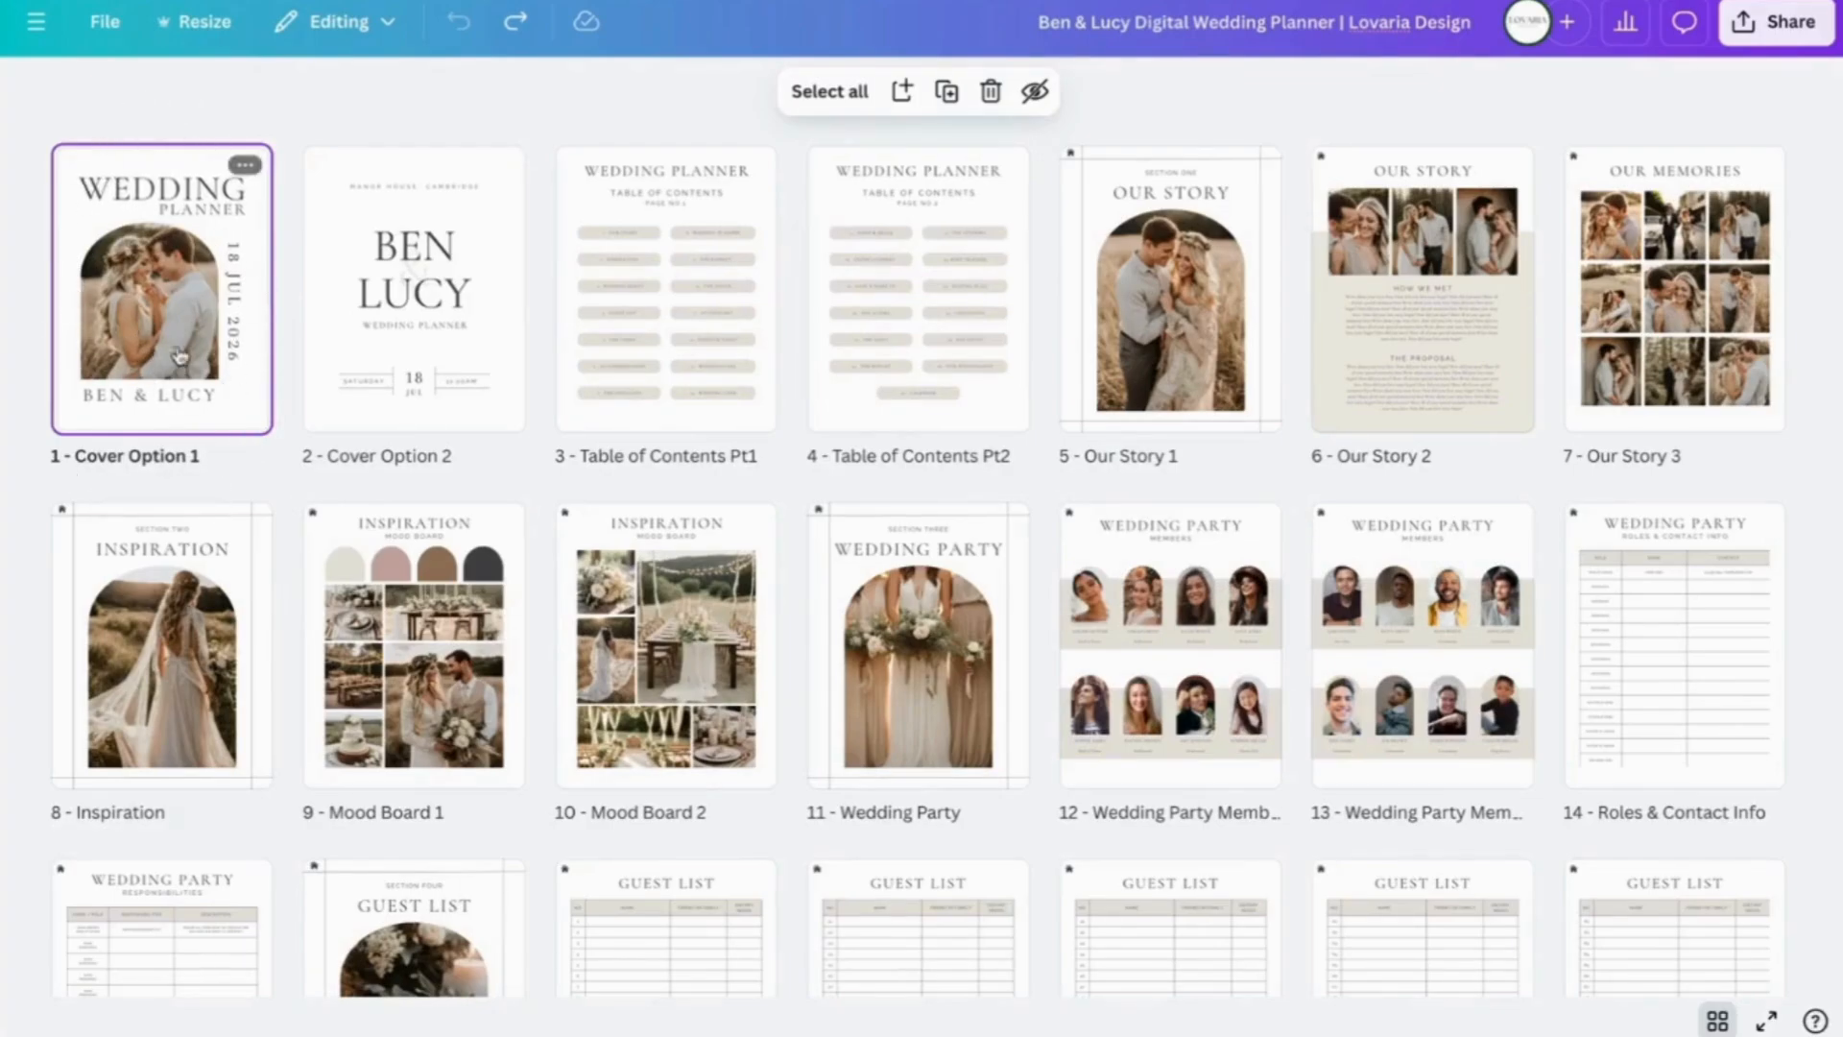
{"action": "mouse_move", "coordinate": [481, 230]}
{"action": "left_click", "coordinate": [504, 216]}
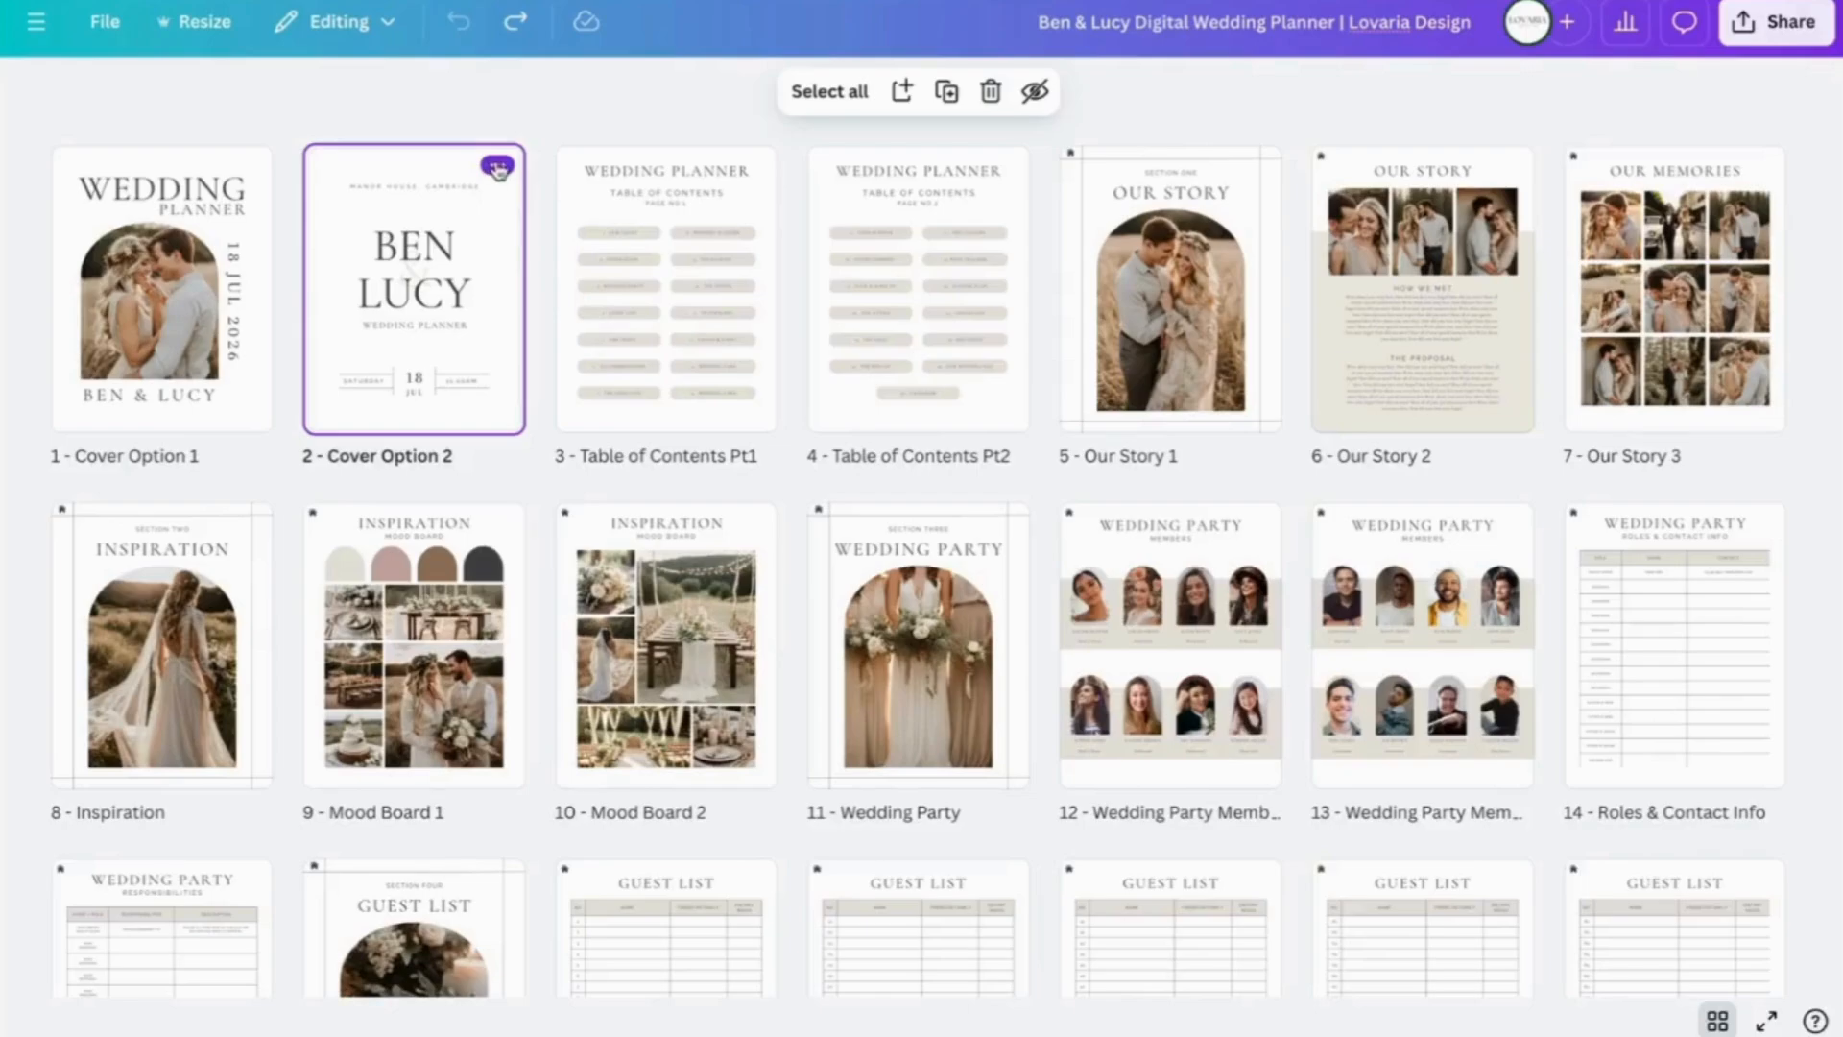
{"action": "left_click", "coordinate": [497, 169]}
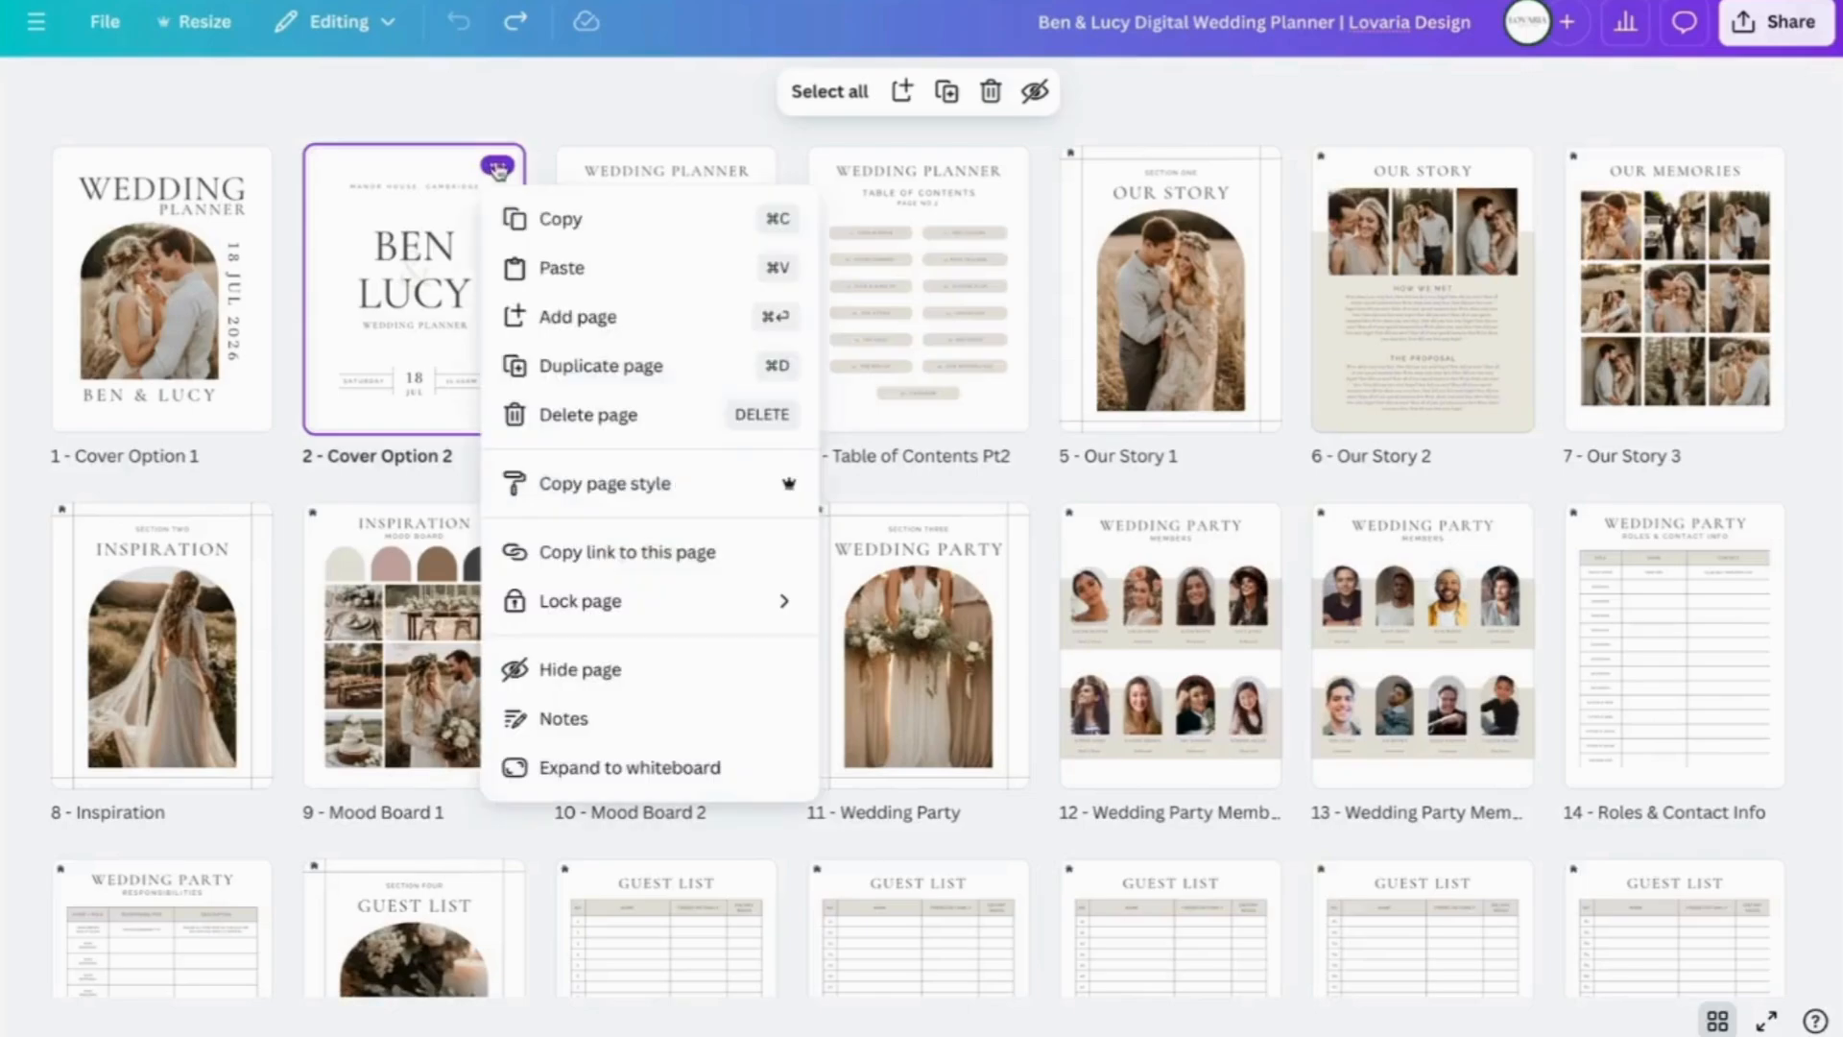
{"action": "left_click", "coordinate": [576, 412]}
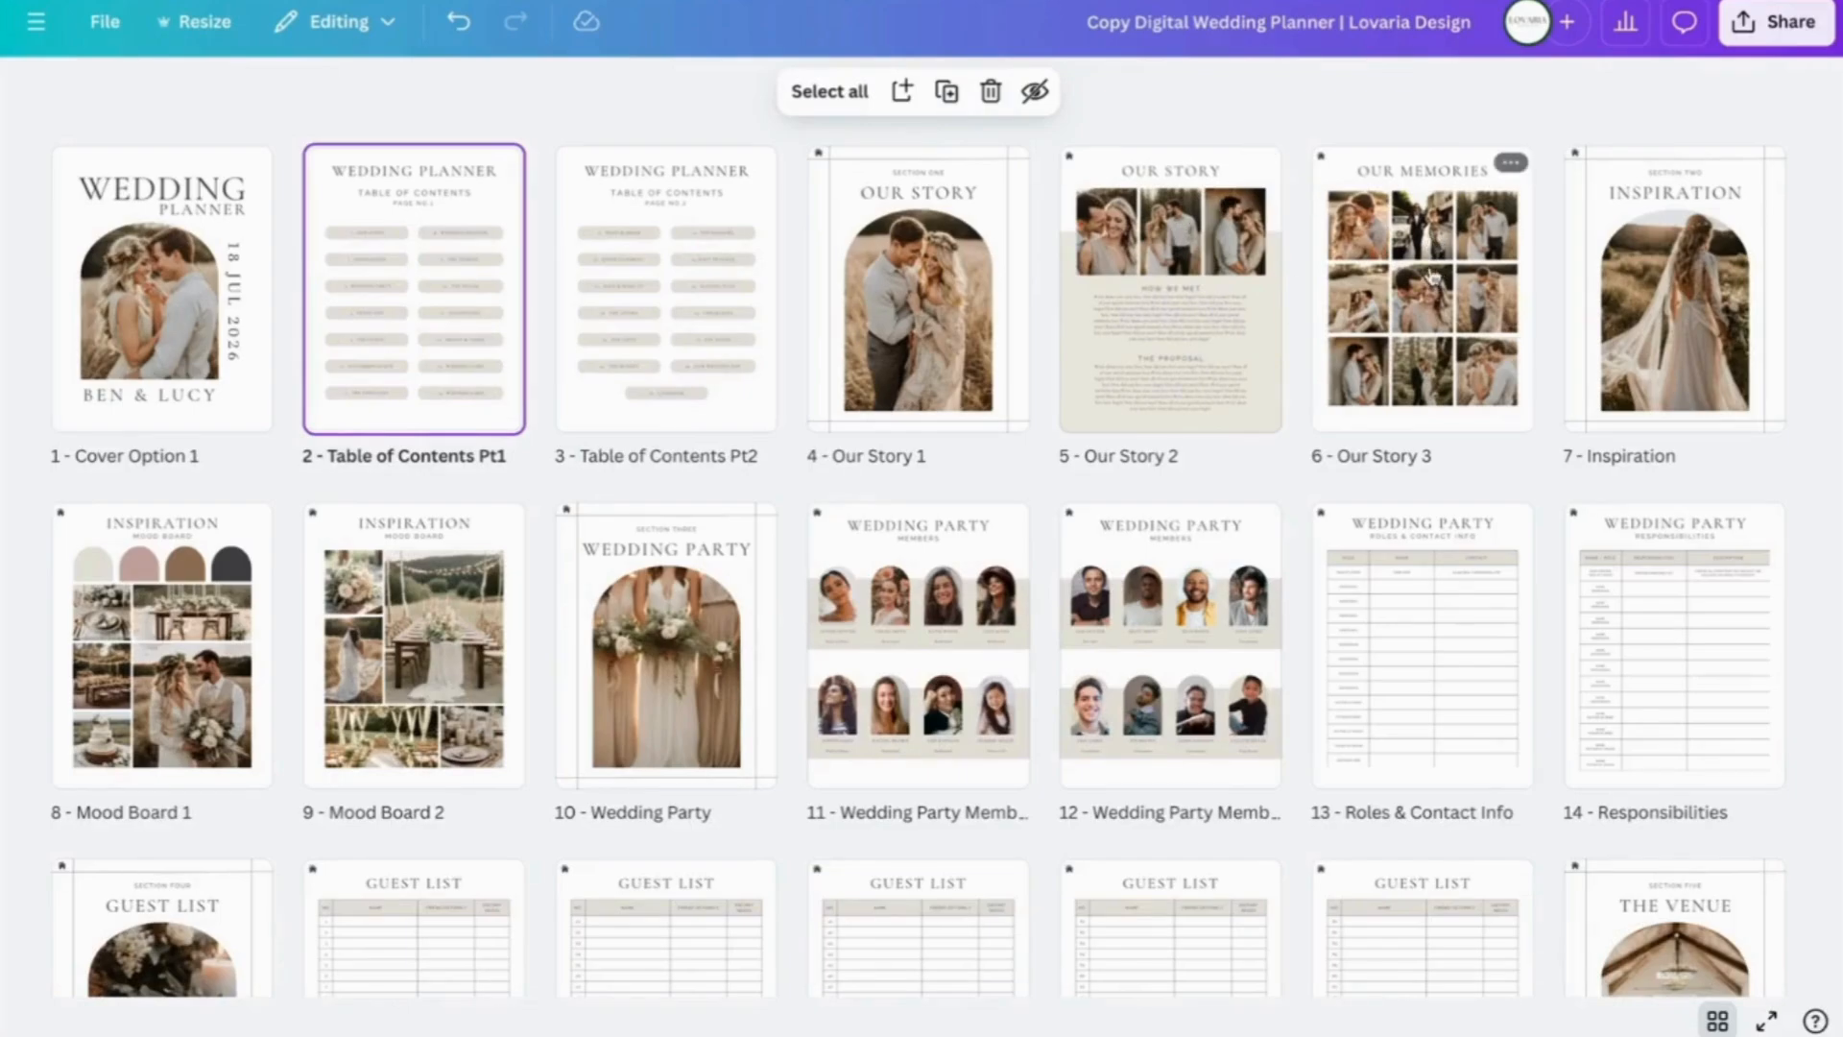
- Move the Our Memories page before Our Story 2, move it back, and return to page editing
{"action": "left_click_drag", "start_coordinate": [1428, 276], "coordinate": [1048, 268]}
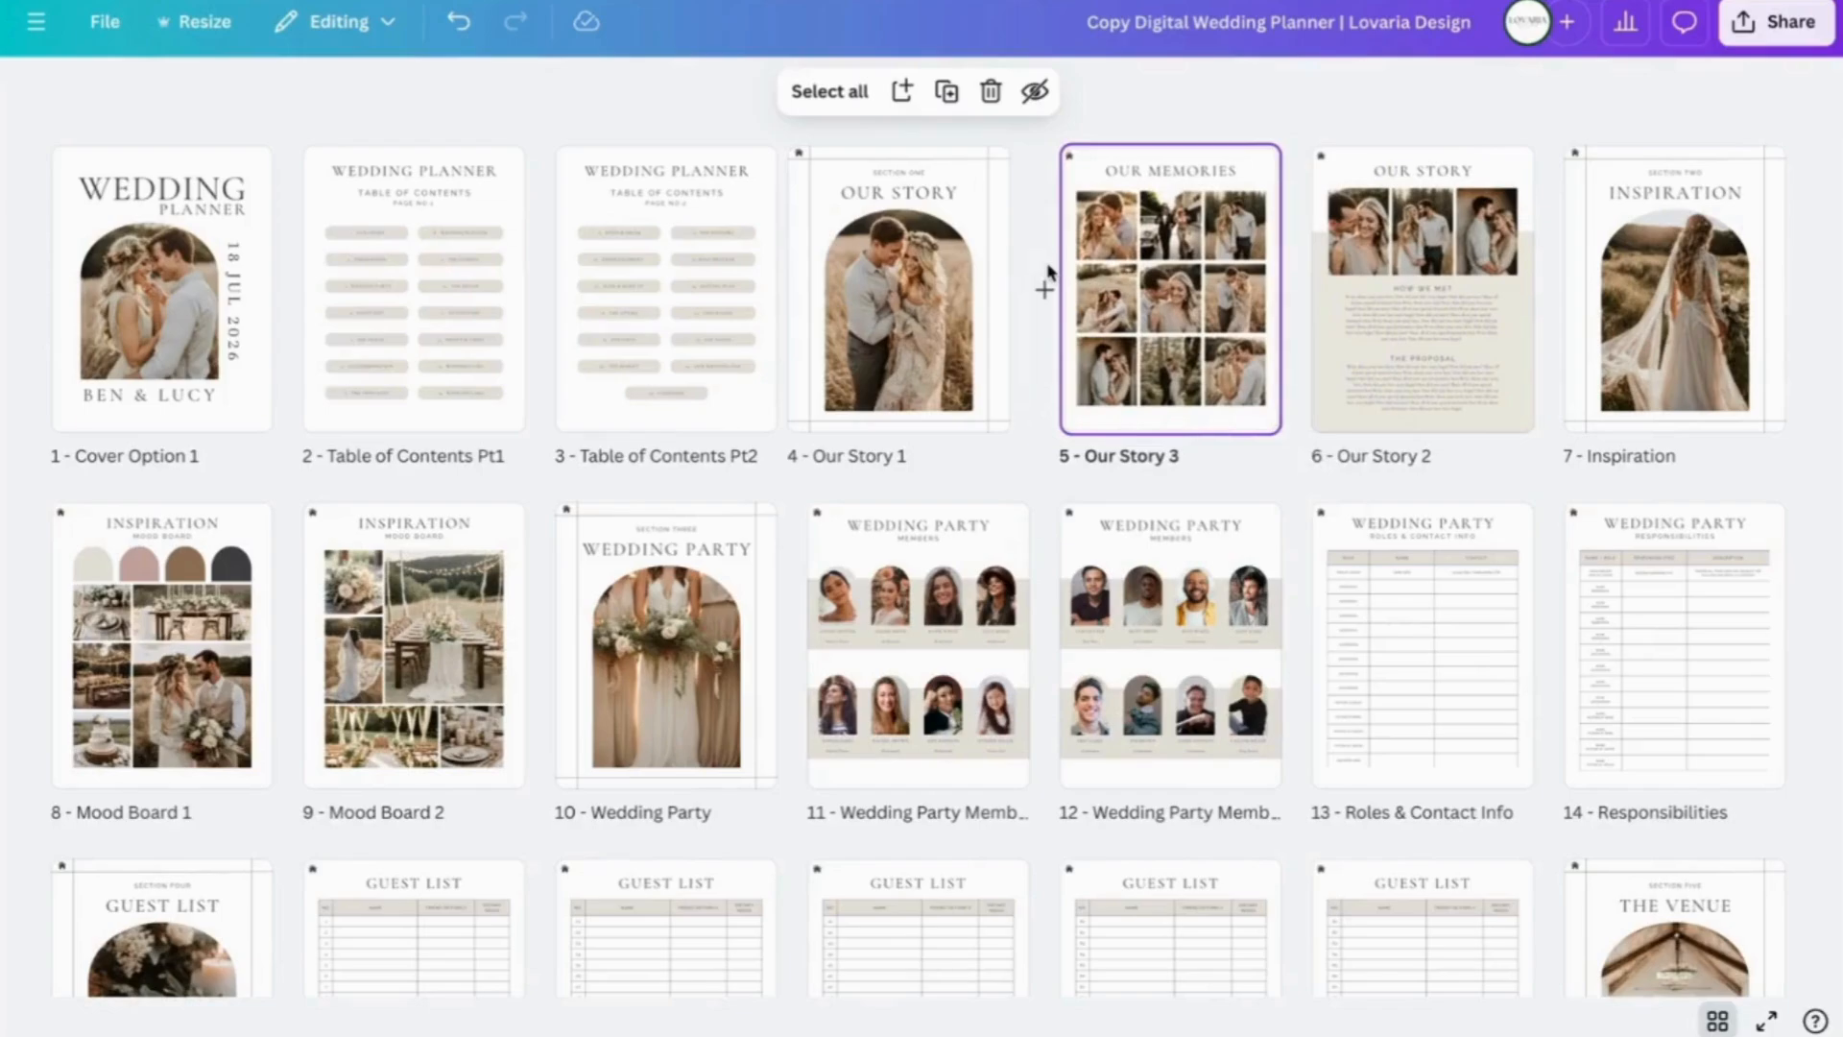
{"action": "left_click_drag", "start_coordinate": [1173, 283], "coordinate": [1589, 288]}
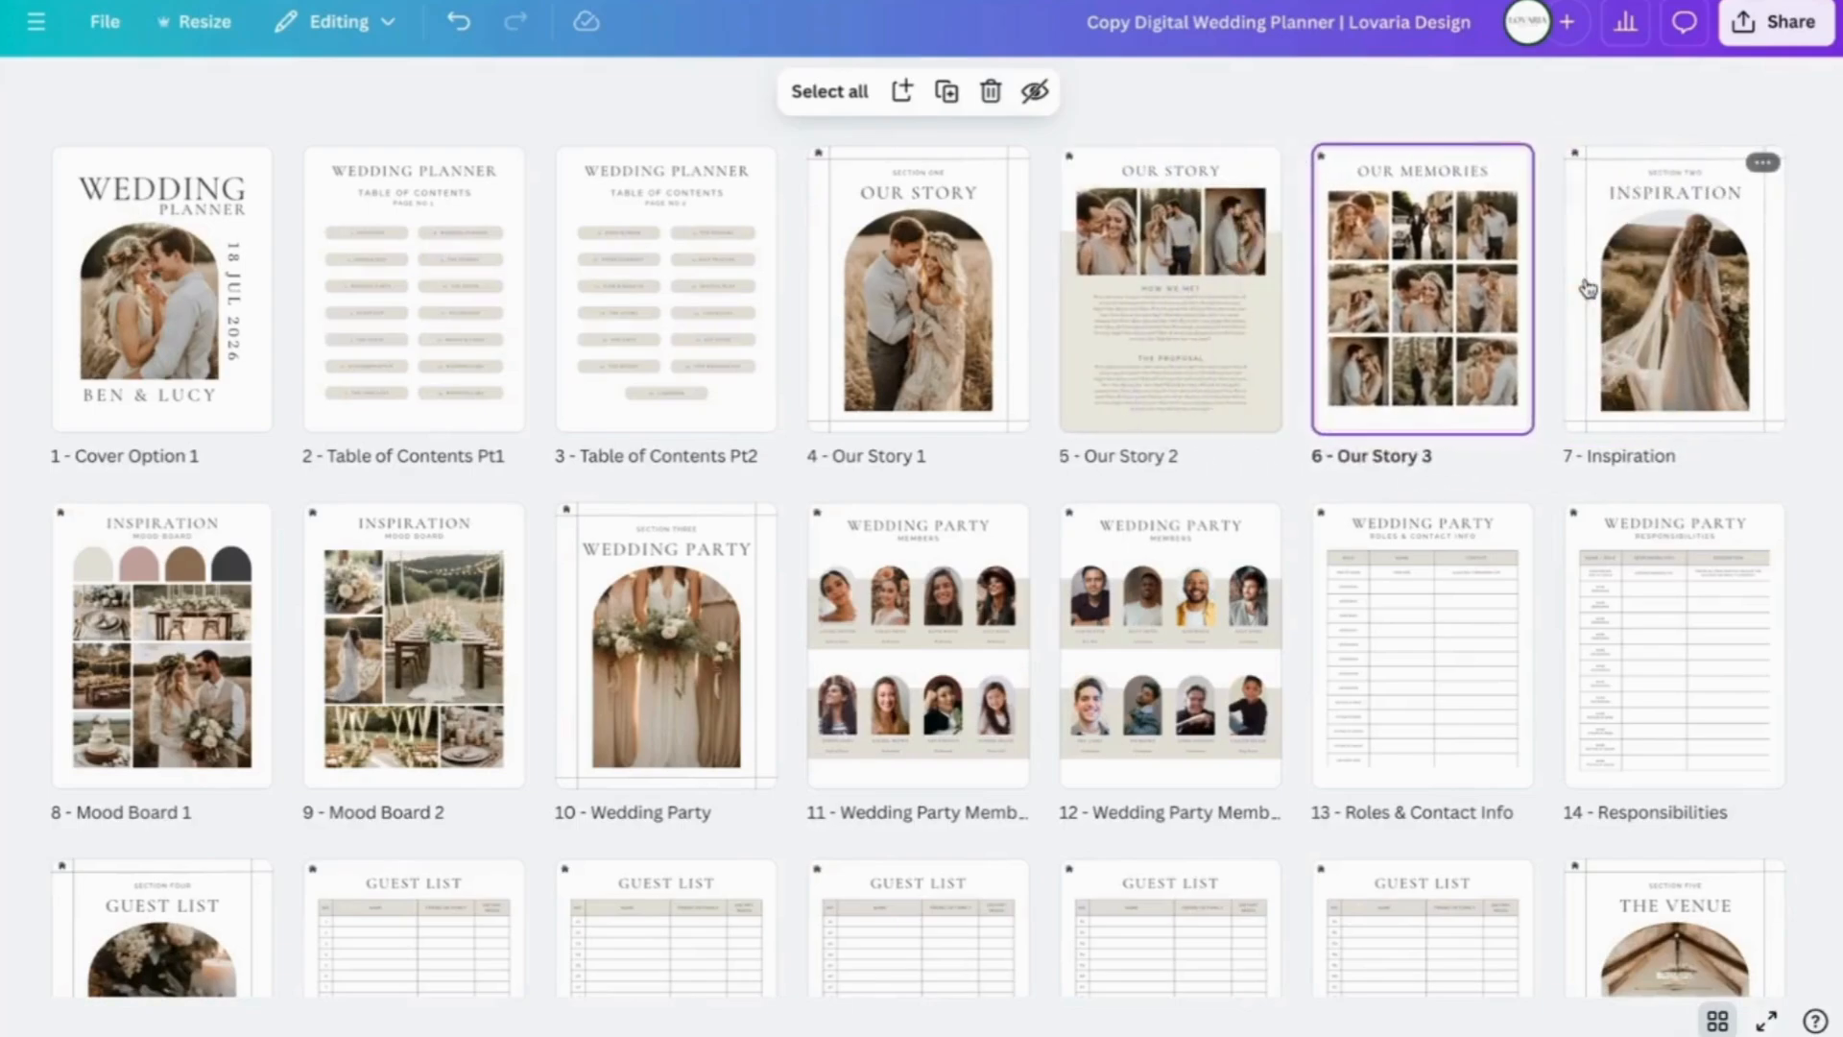
{"action": "left_click", "coordinate": [1716, 1020]}
{"action": "scroll", "coordinate": [1574, 540], "scroll_direction": "up", "scroll_amount": 5}
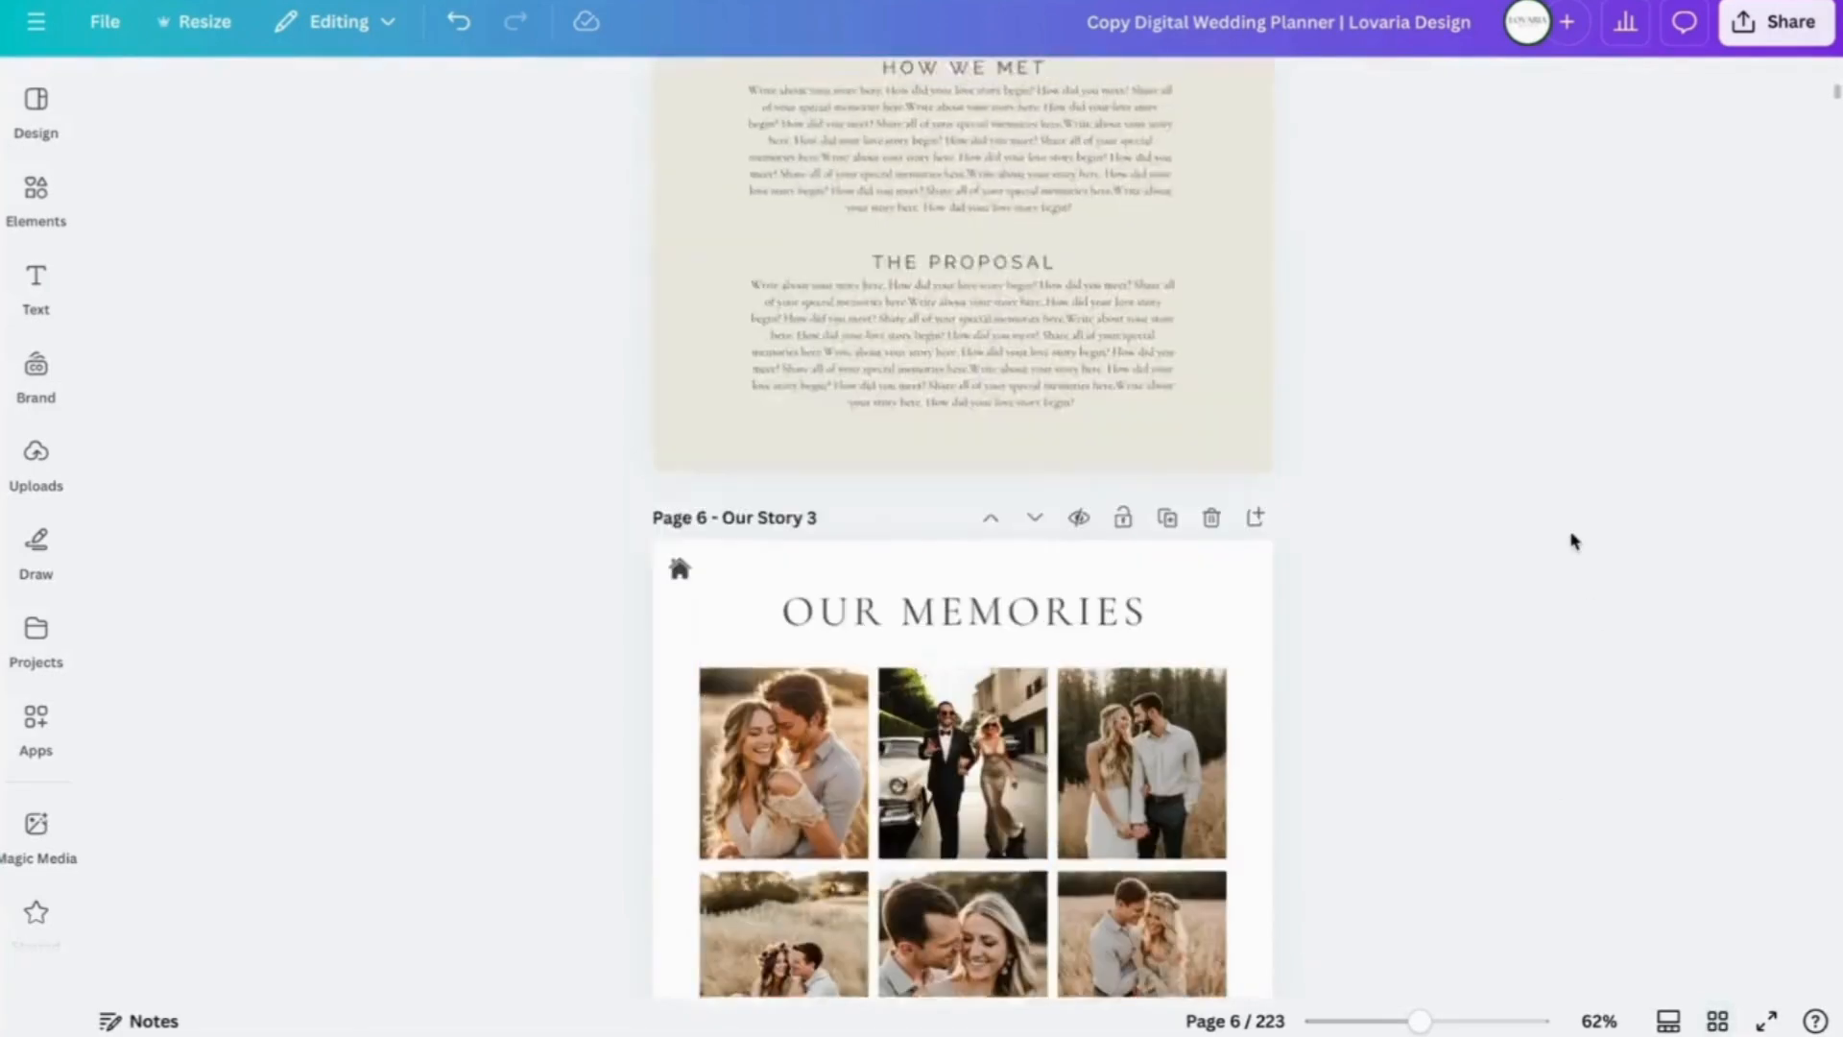
{"action": "scroll", "coordinate": [1575, 540], "scroll_direction": "up", "scroll_amount": 20}
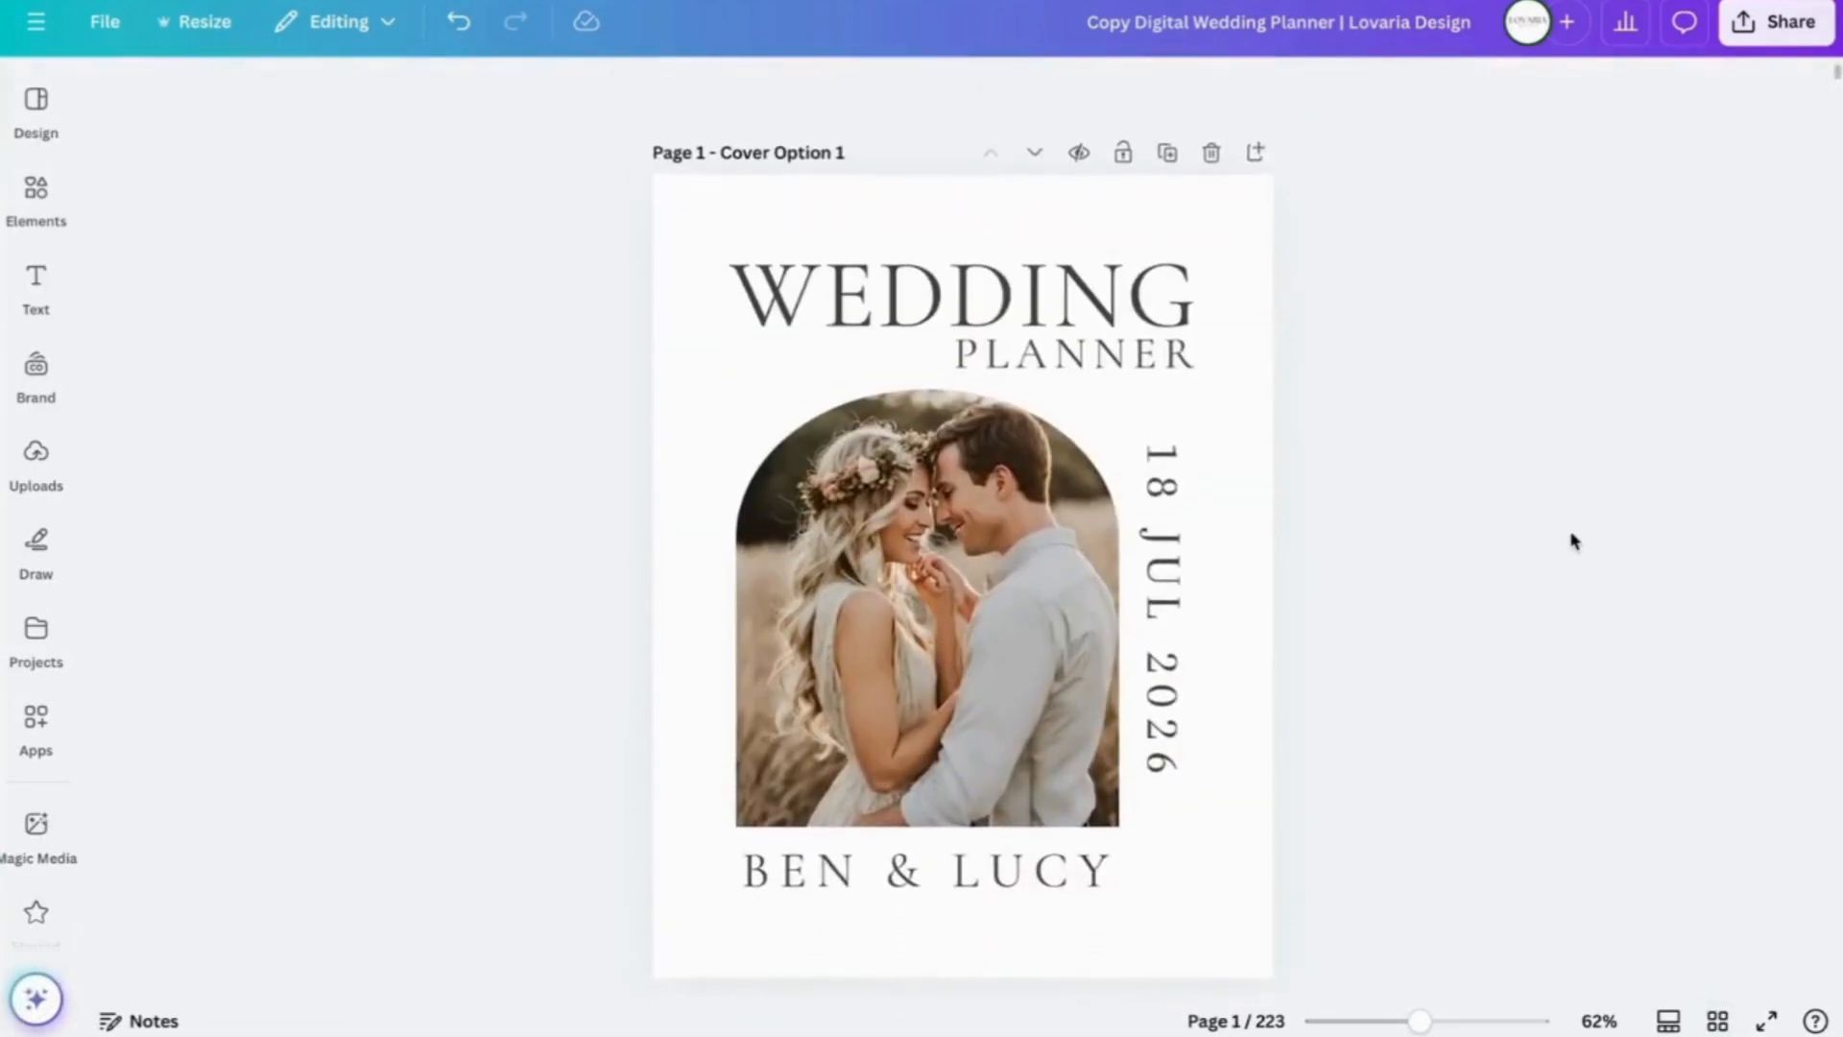
- Clear the cover's arch frame to its sky-and-hills placeholder and show the uploaded wedding photos
{"action": "scroll", "coordinate": [1574, 540], "scroll_direction": "down", "scroll_amount": 3}
{"action": "scroll", "coordinate": [1575, 541], "scroll_direction": "up", "scroll_amount": 2}
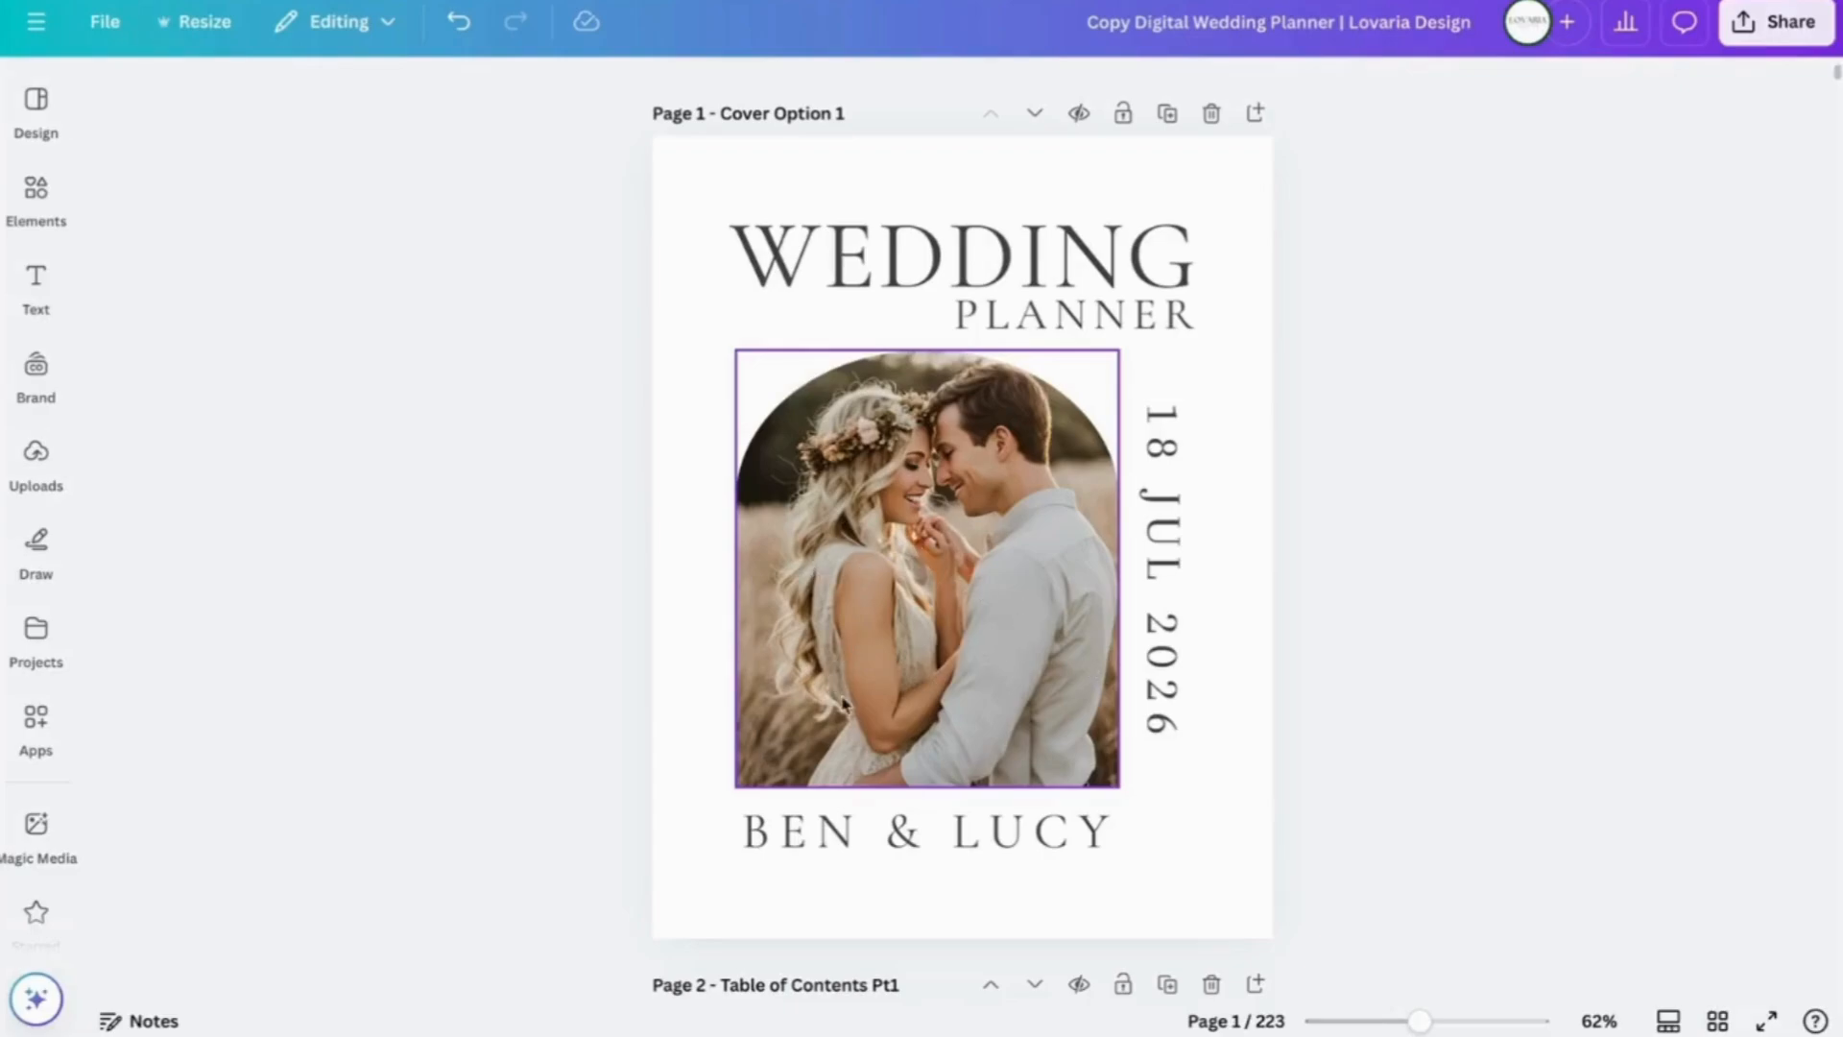
{"action": "left_click", "coordinate": [908, 621]}
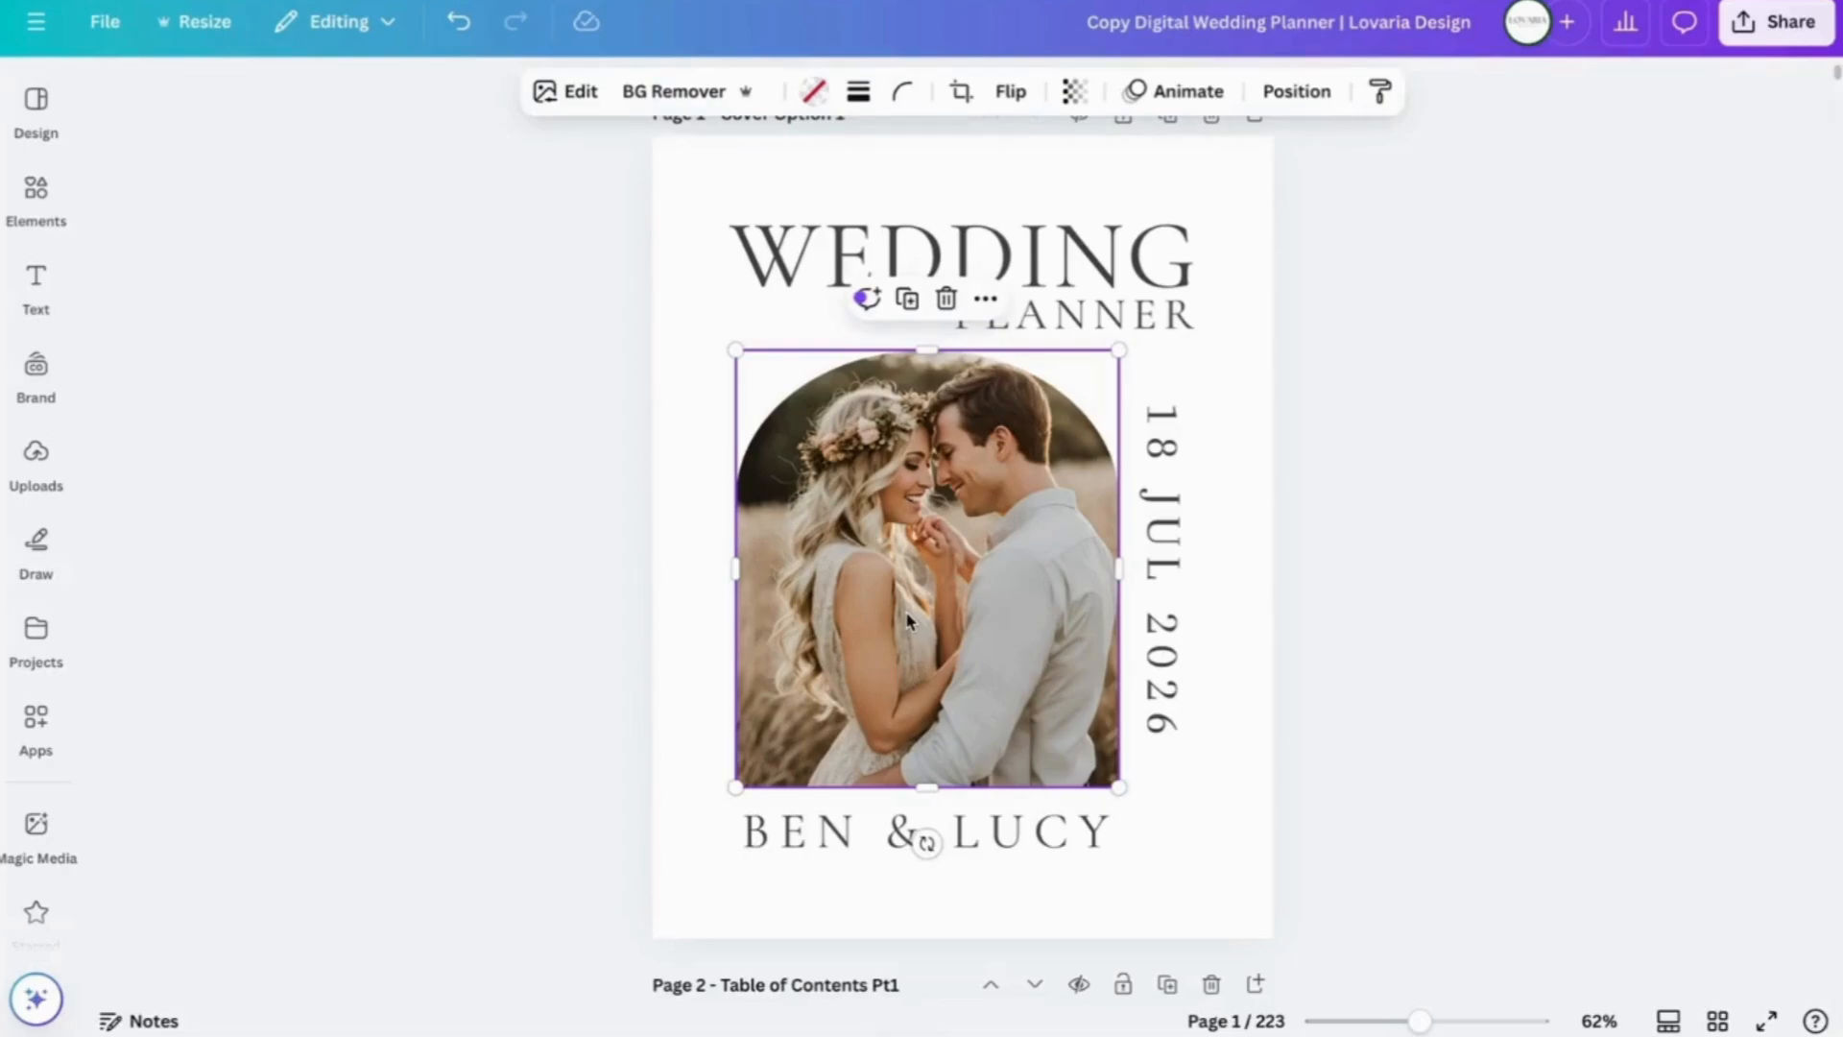
{"action": "key", "text": "Delete"}
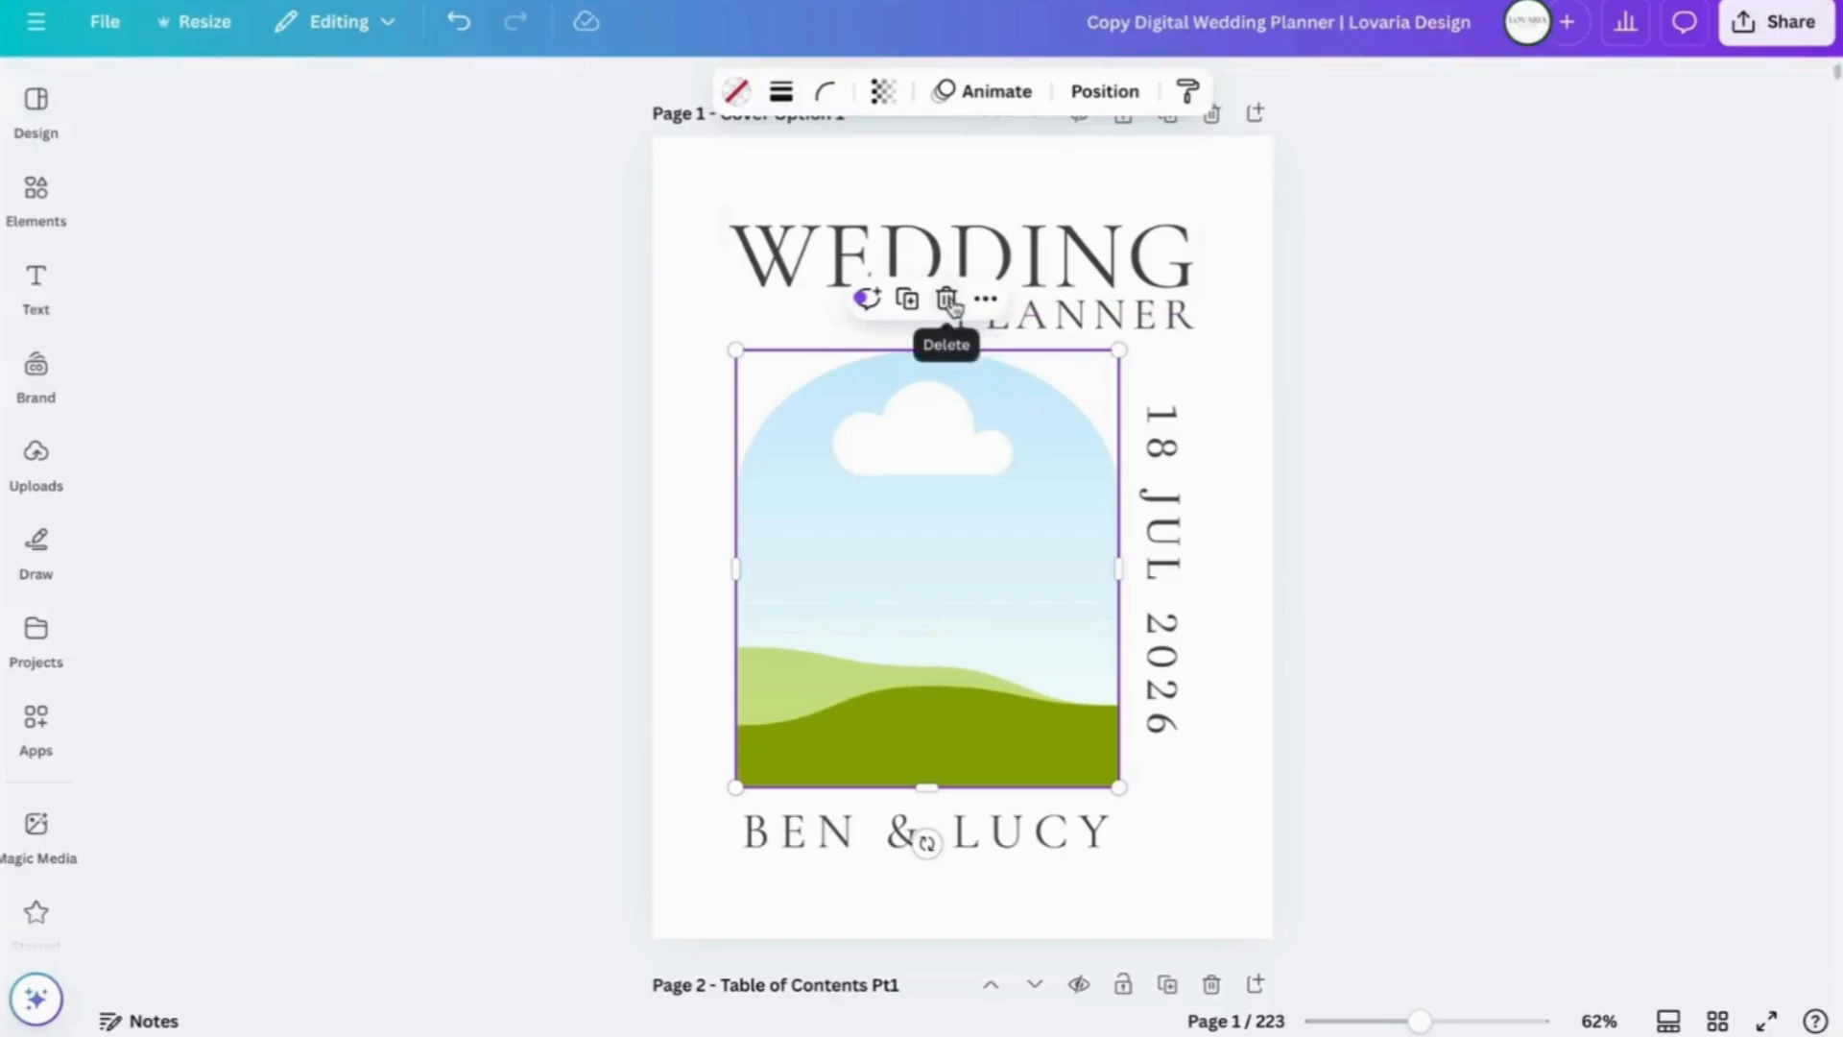
{"action": "left_click", "coordinate": [1206, 395]}
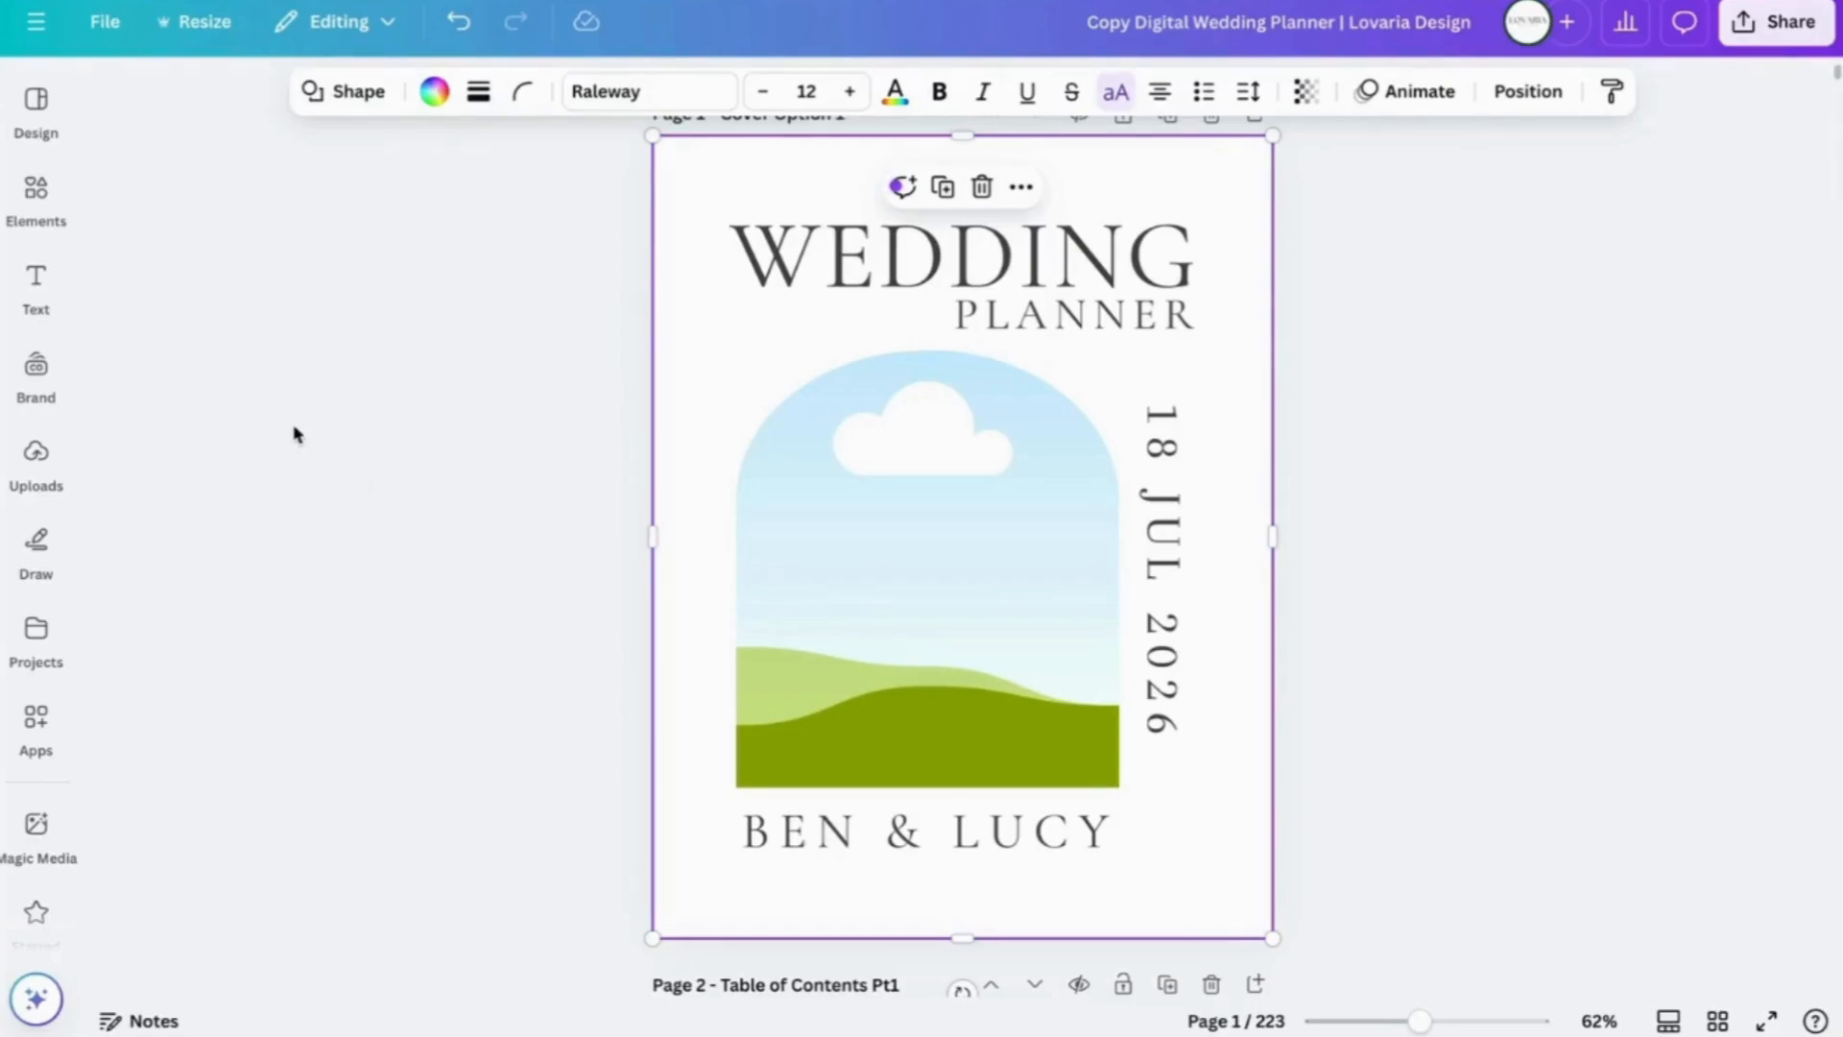
{"action": "left_click", "coordinate": [35, 451]}
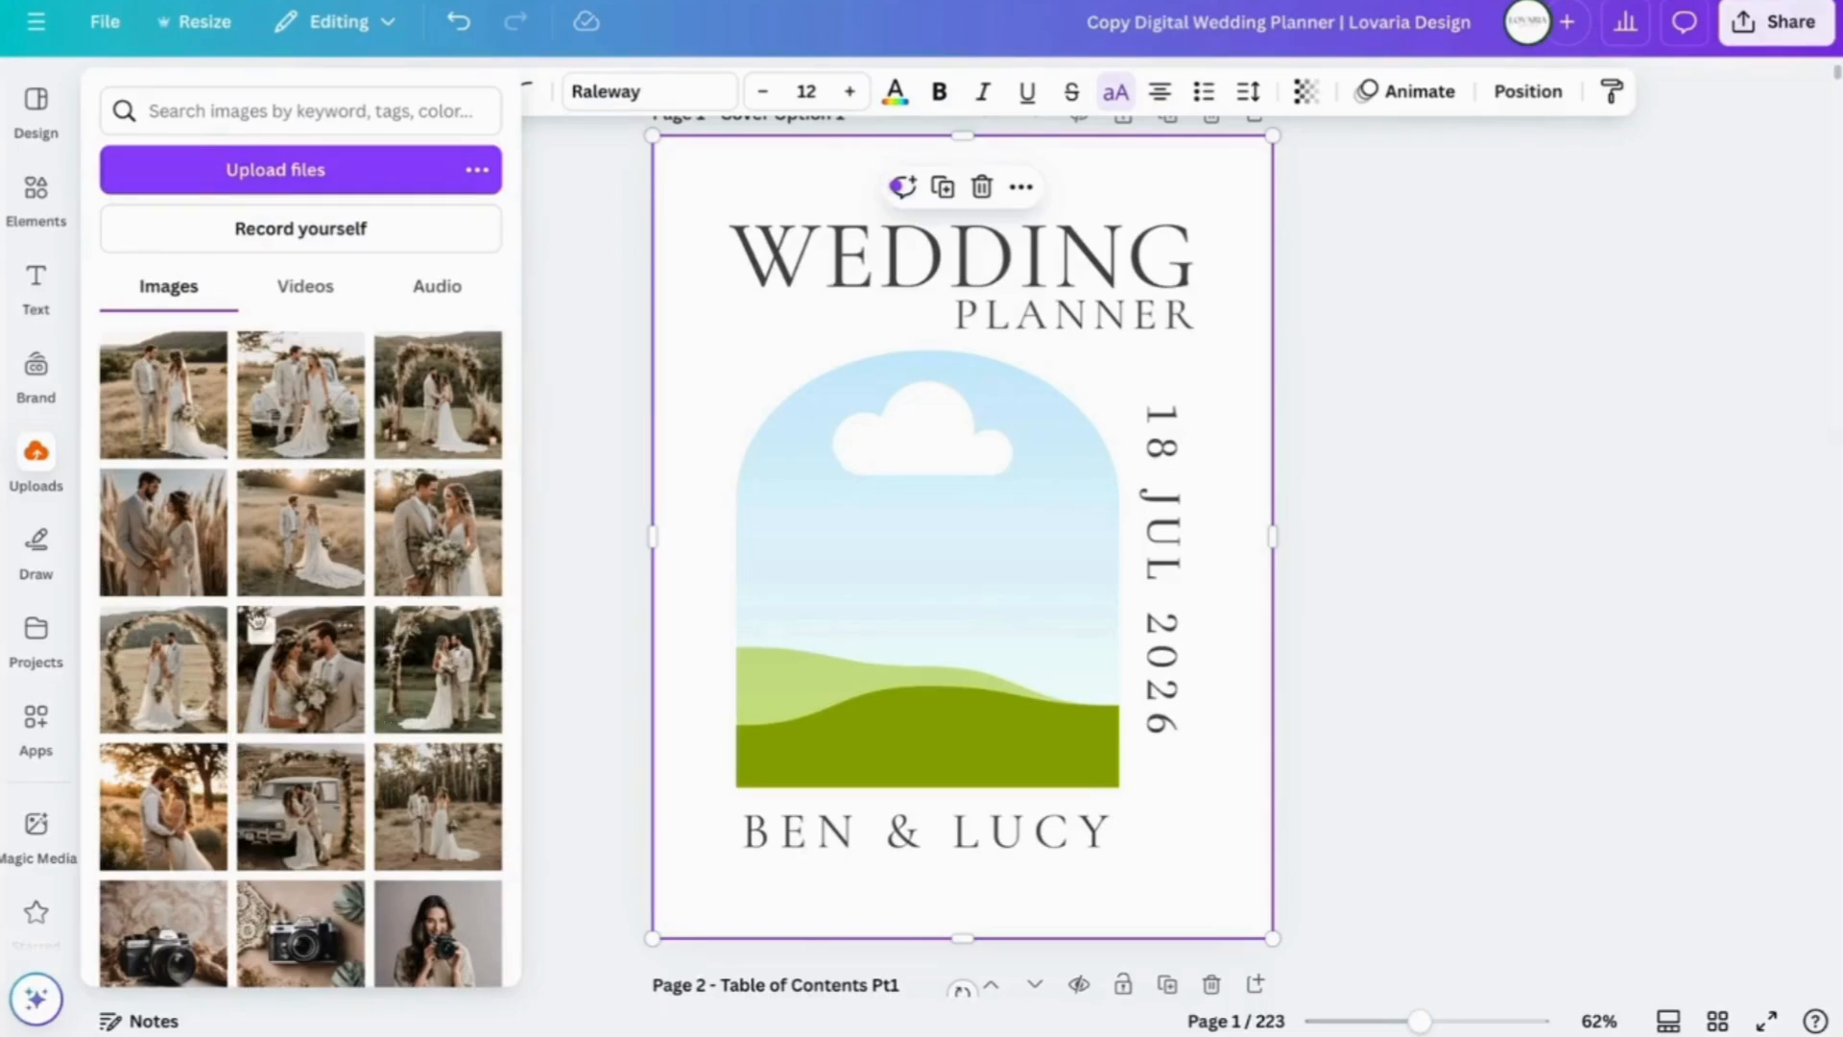
- Drop the bouquet photo into the cover's arch frame, then crop to enlarge and centre it
{"action": "left_click", "coordinate": [439, 530]}
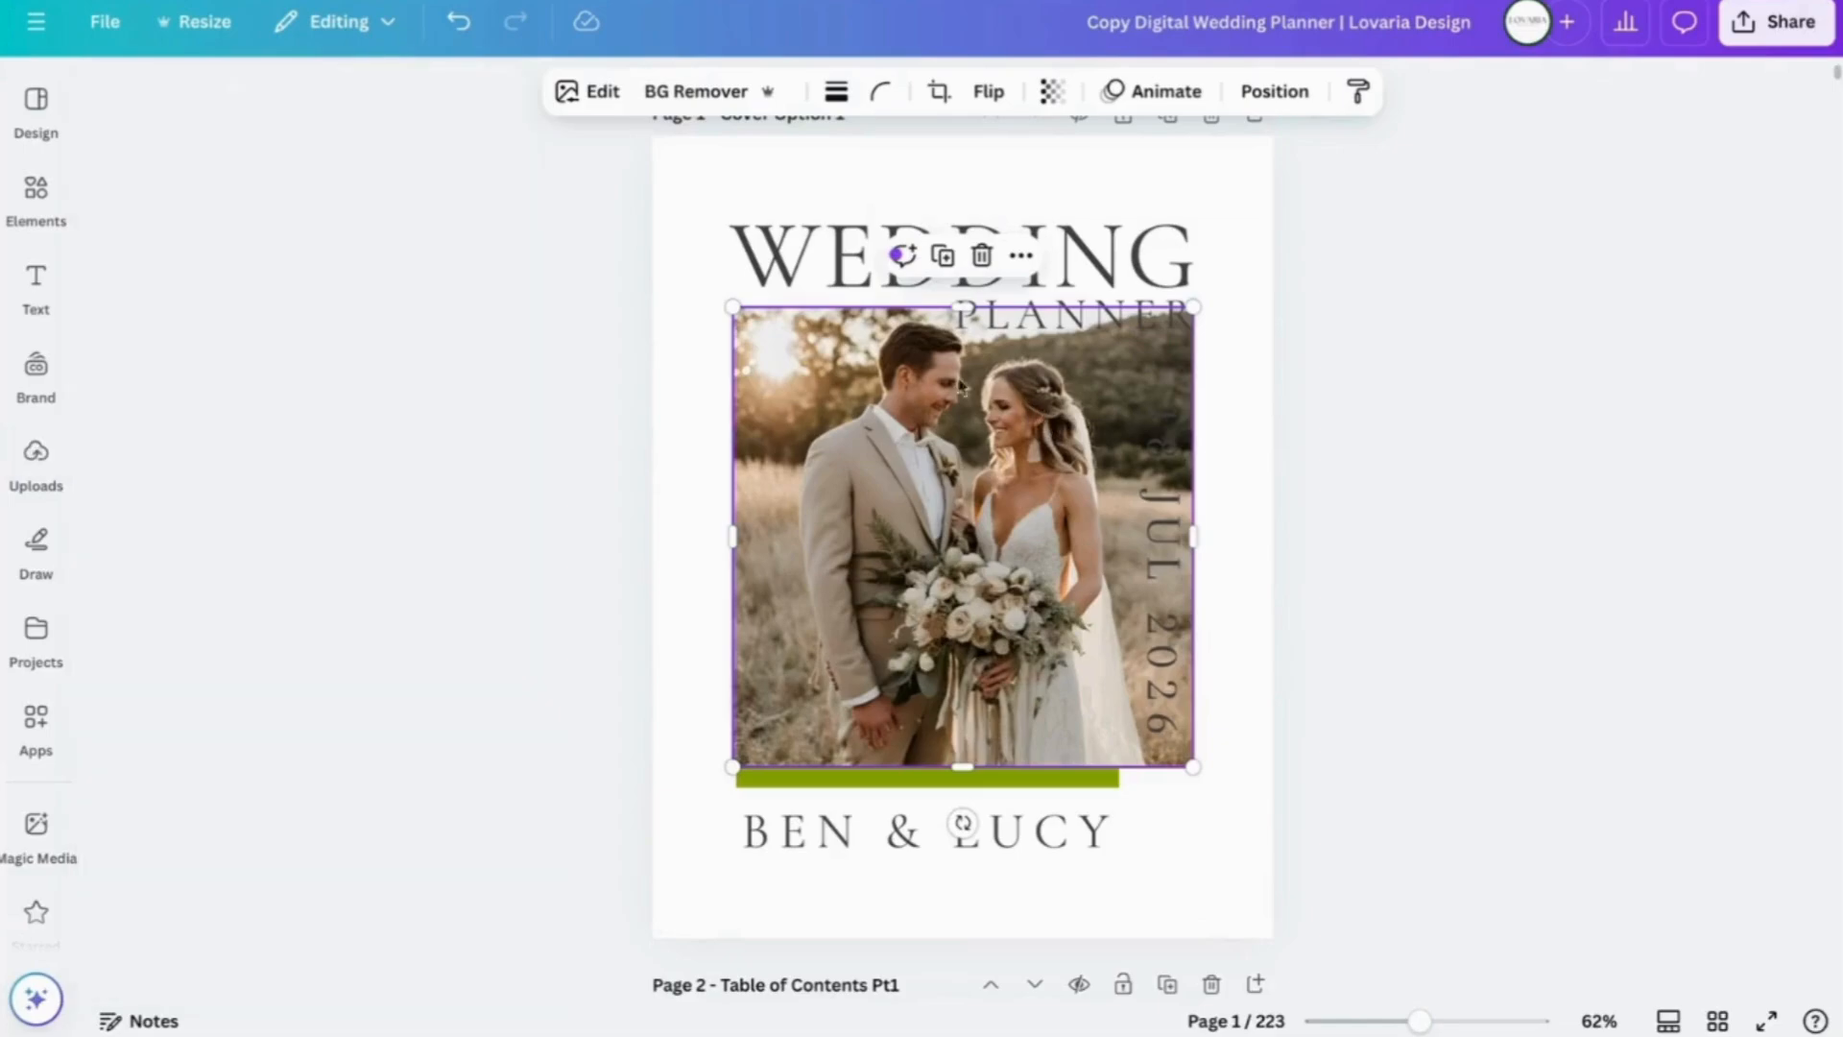
{"action": "left_click", "coordinate": [523, 518]}
{"action": "left_click_drag", "start_coordinate": [1001, 514], "coordinate": [968, 548]}
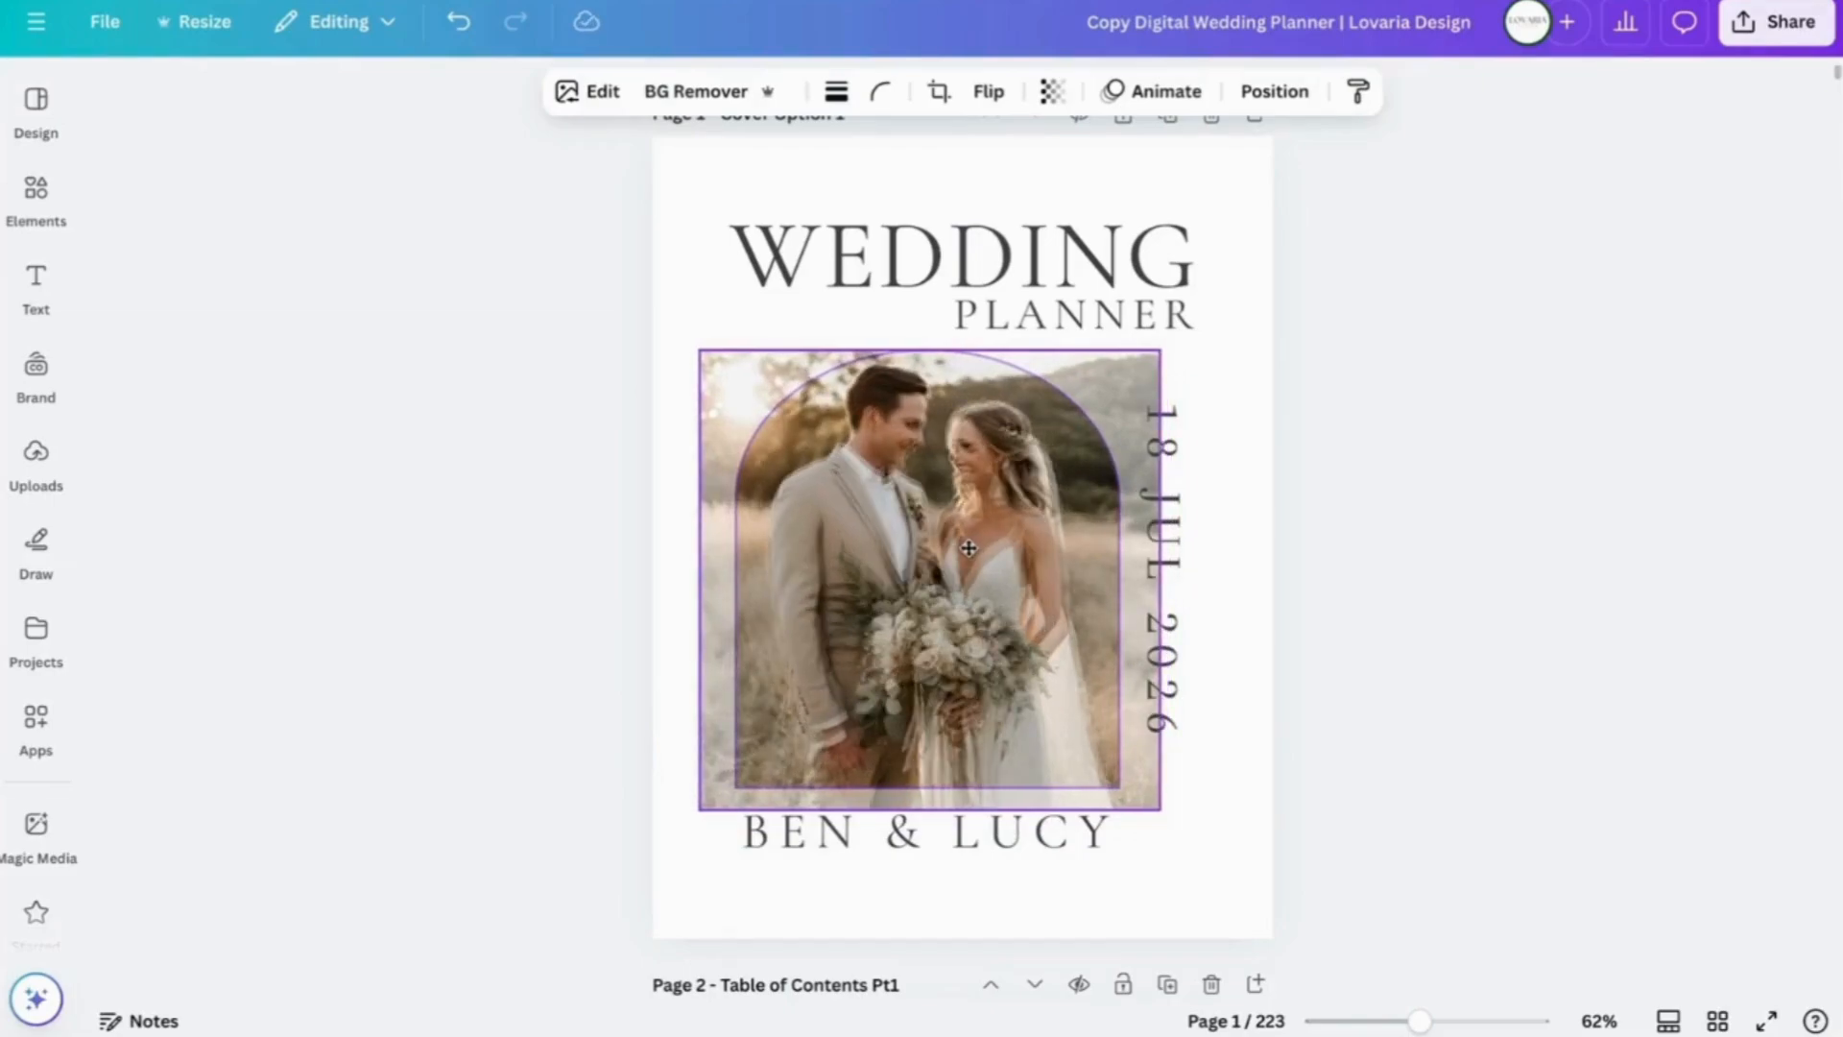
{"action": "left_click_drag", "start_coordinate": [967, 546], "coordinate": [963, 550]}
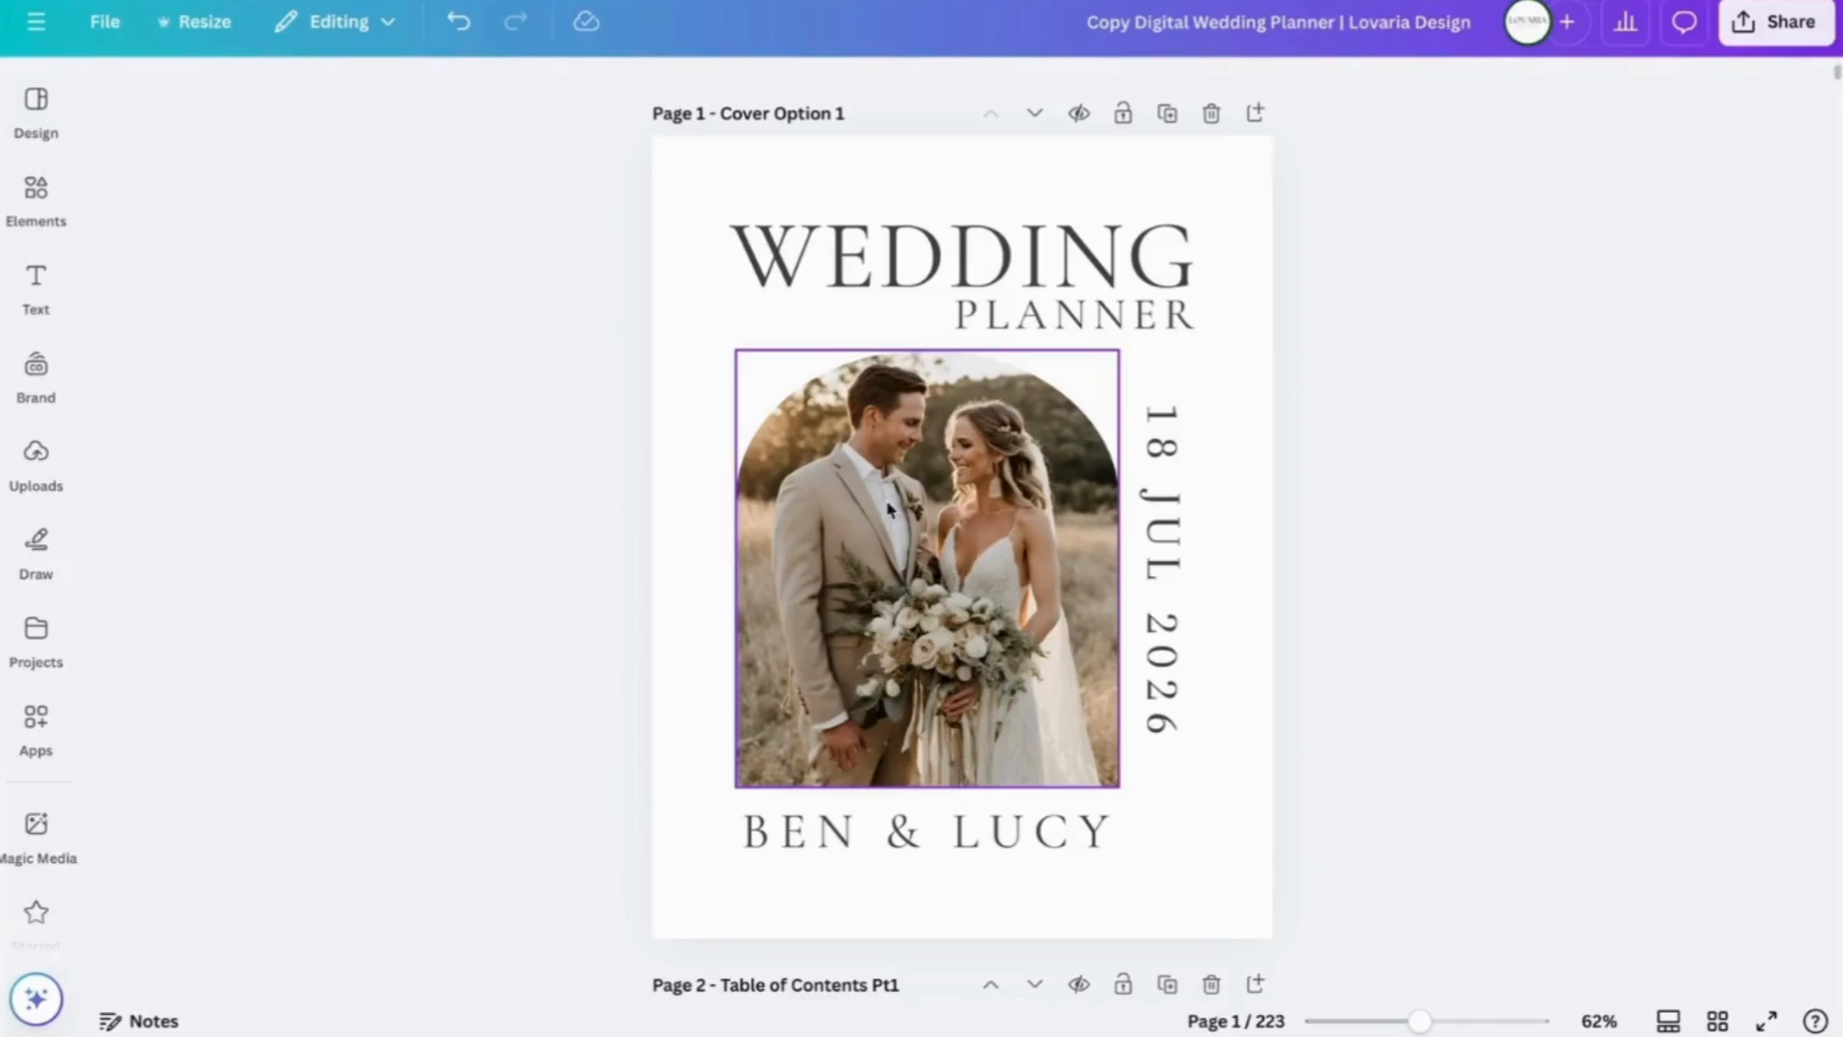
{"action": "double_click", "coordinate": [927, 540]}
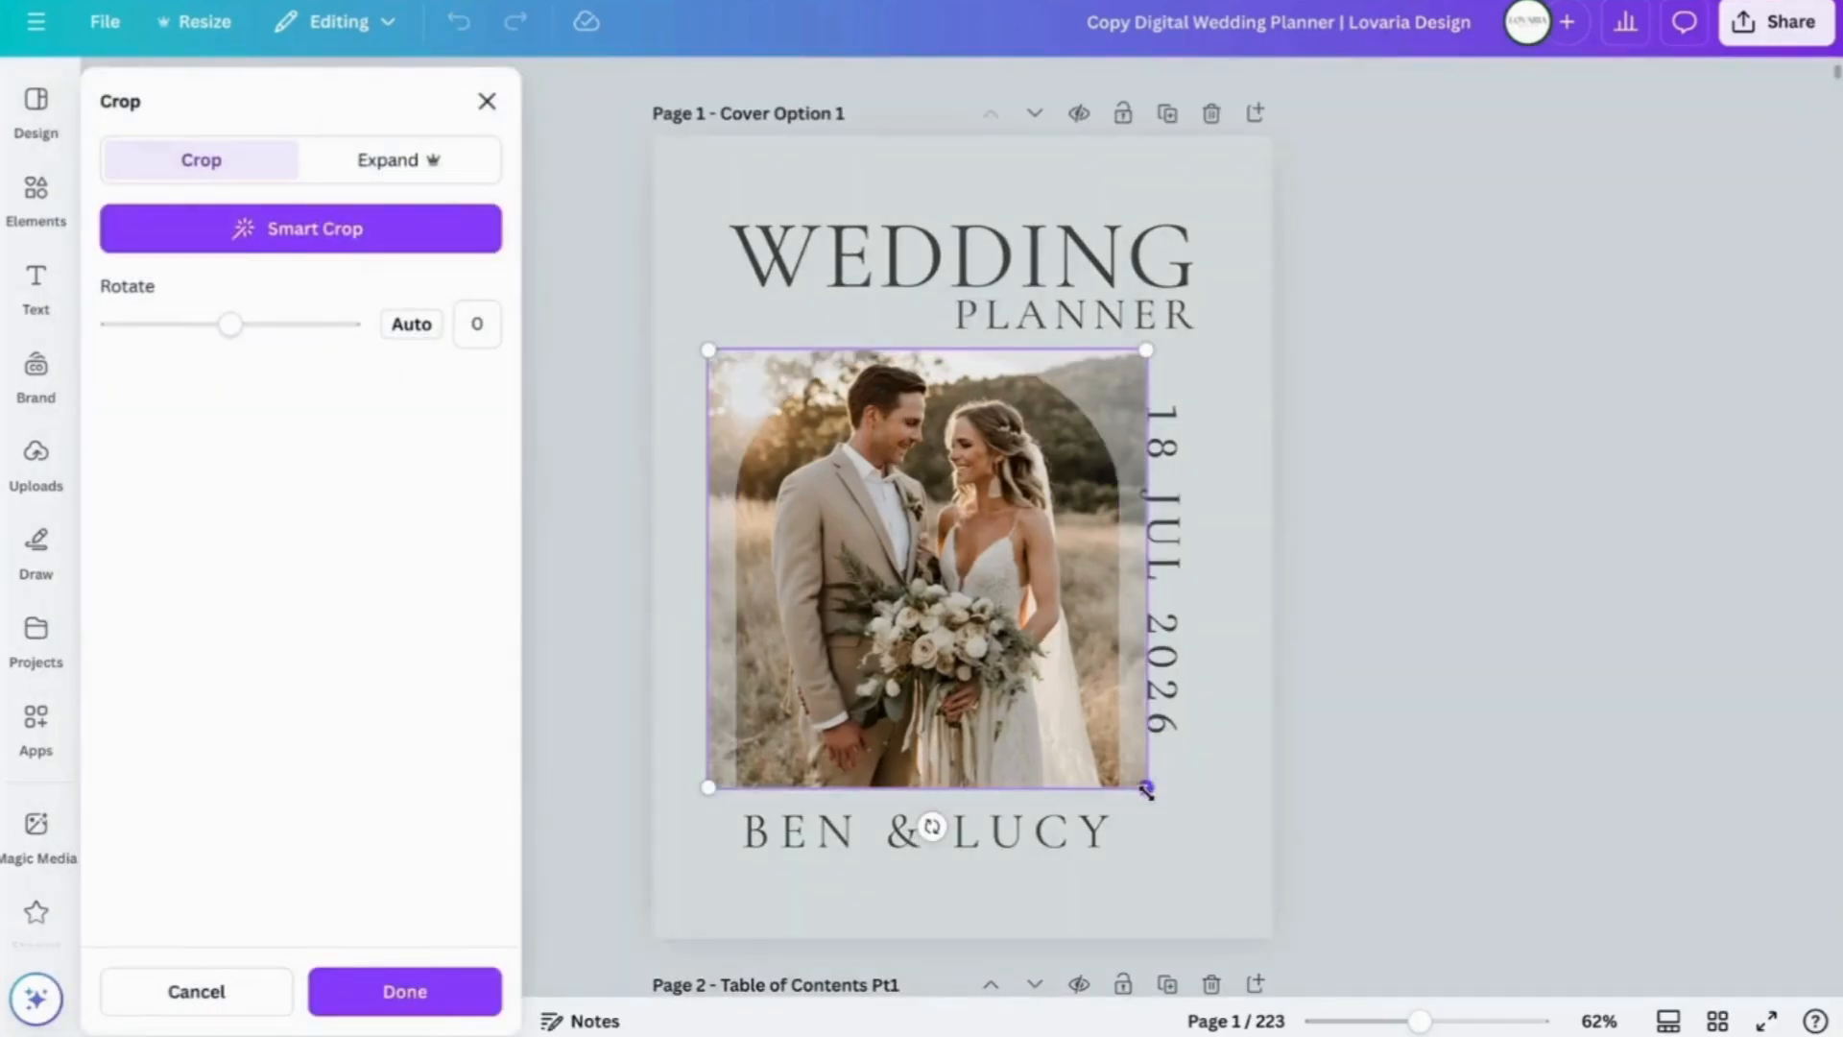
{"action": "left_click_drag", "start_coordinate": [1146, 789], "coordinate": [1229, 870]}
{"action": "left_click_drag", "start_coordinate": [1001, 610], "coordinate": [991, 611]}
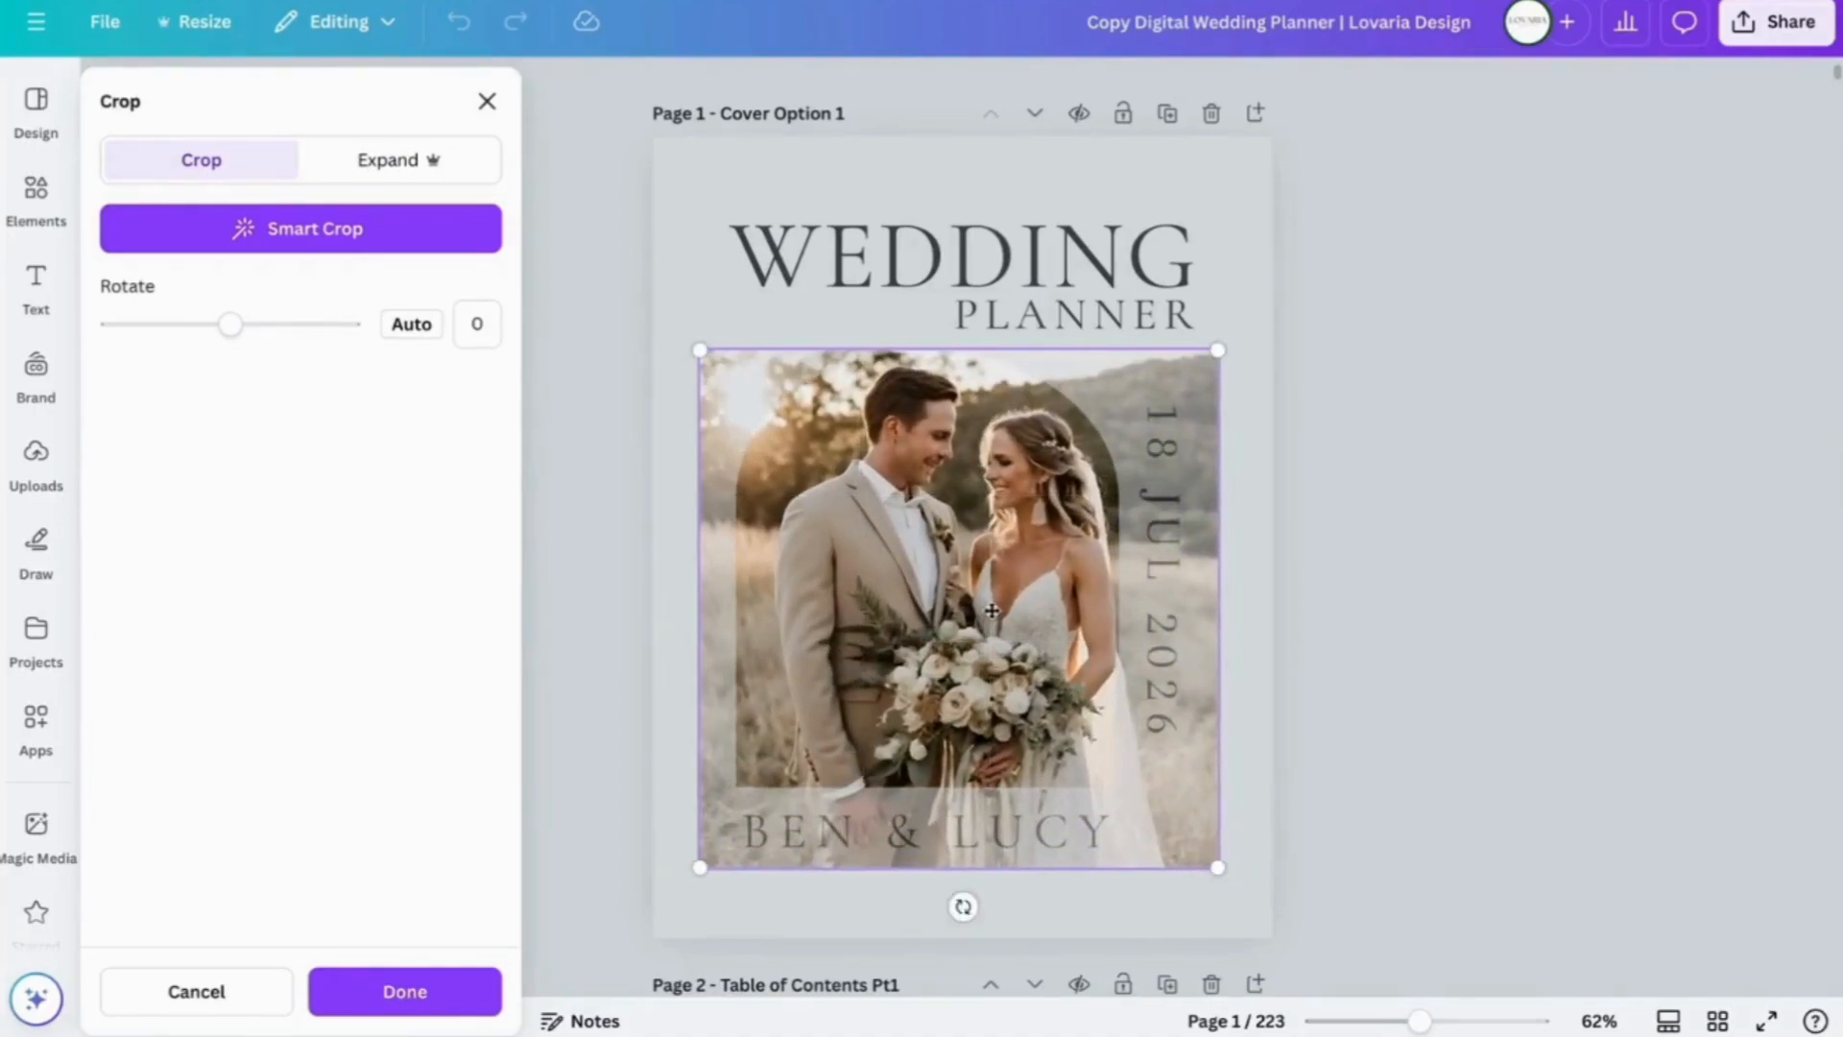
{"action": "left_click", "coordinate": [1253, 519]}
- Scroll past the table of contents and Our Story pages to page 6, Our Memories
{"action": "left_click", "coordinate": [1253, 519]}
{"action": "scroll", "coordinate": [1251, 499], "scroll_direction": "down", "scroll_amount": 3}
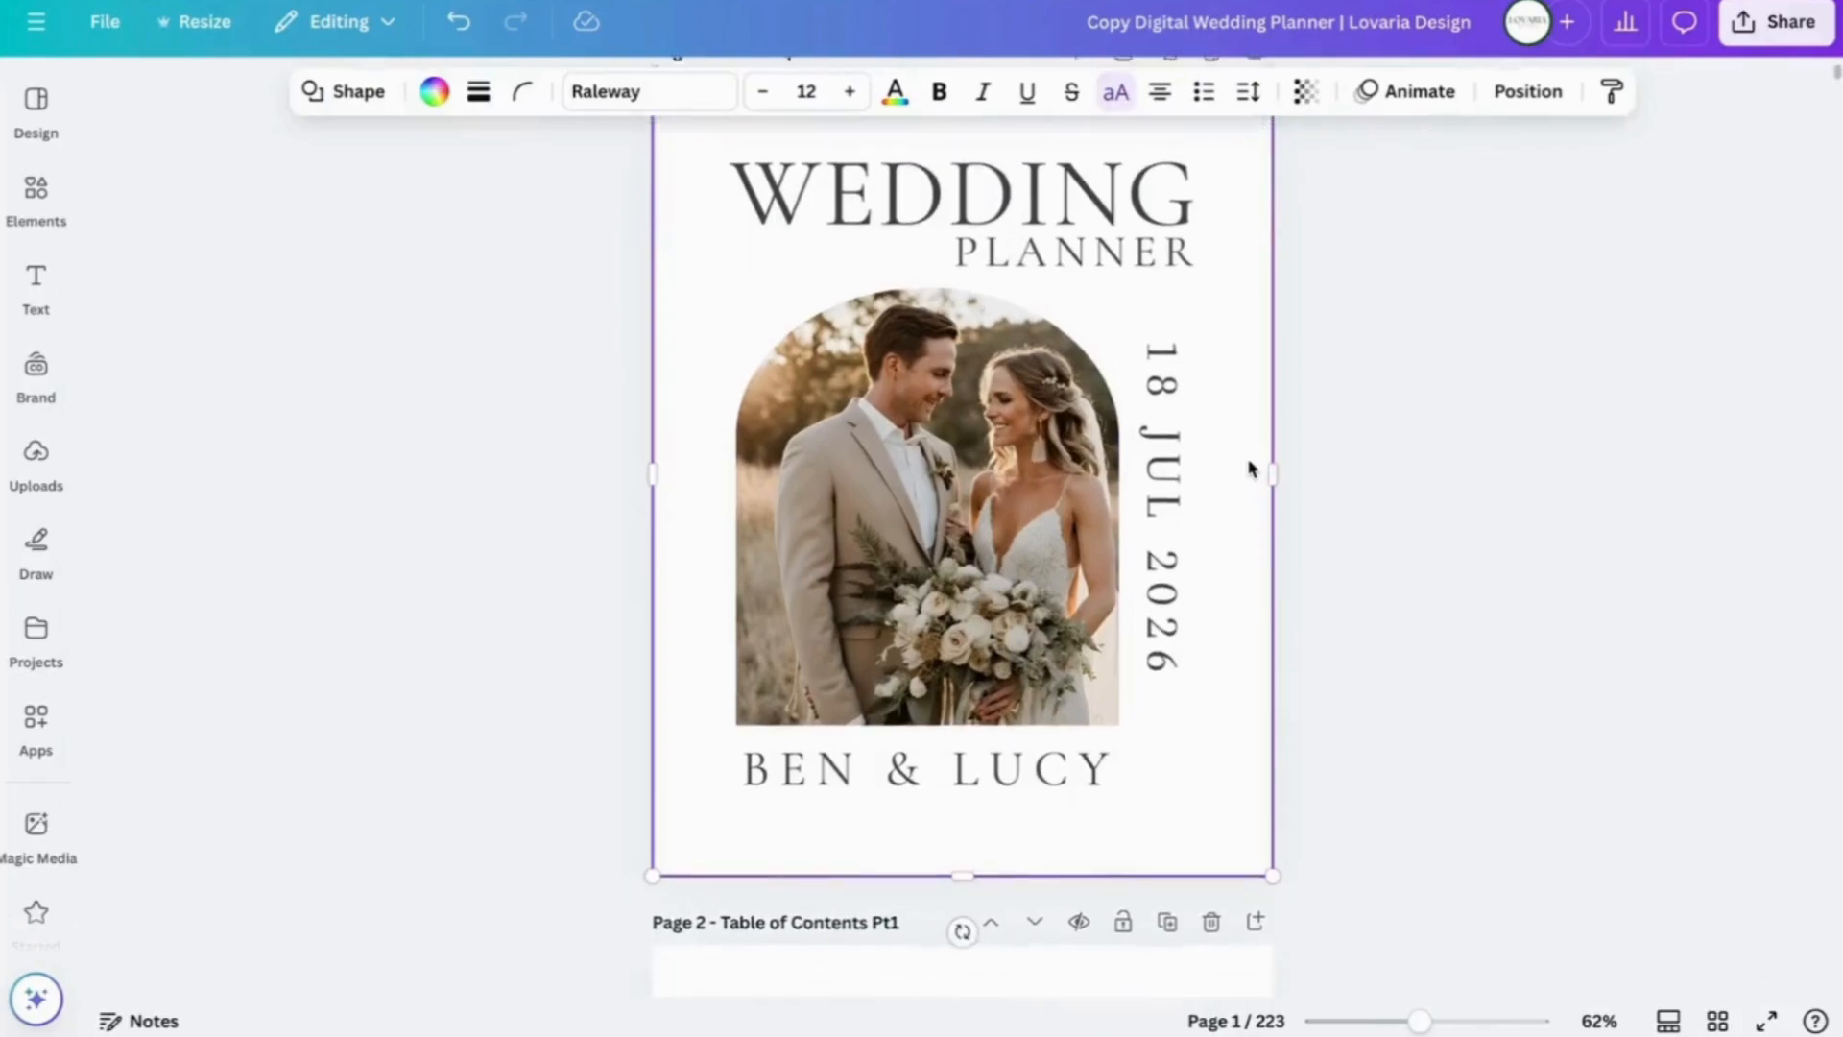
{"action": "scroll", "coordinate": [1250, 469], "scroll_direction": "down", "scroll_amount": 6}
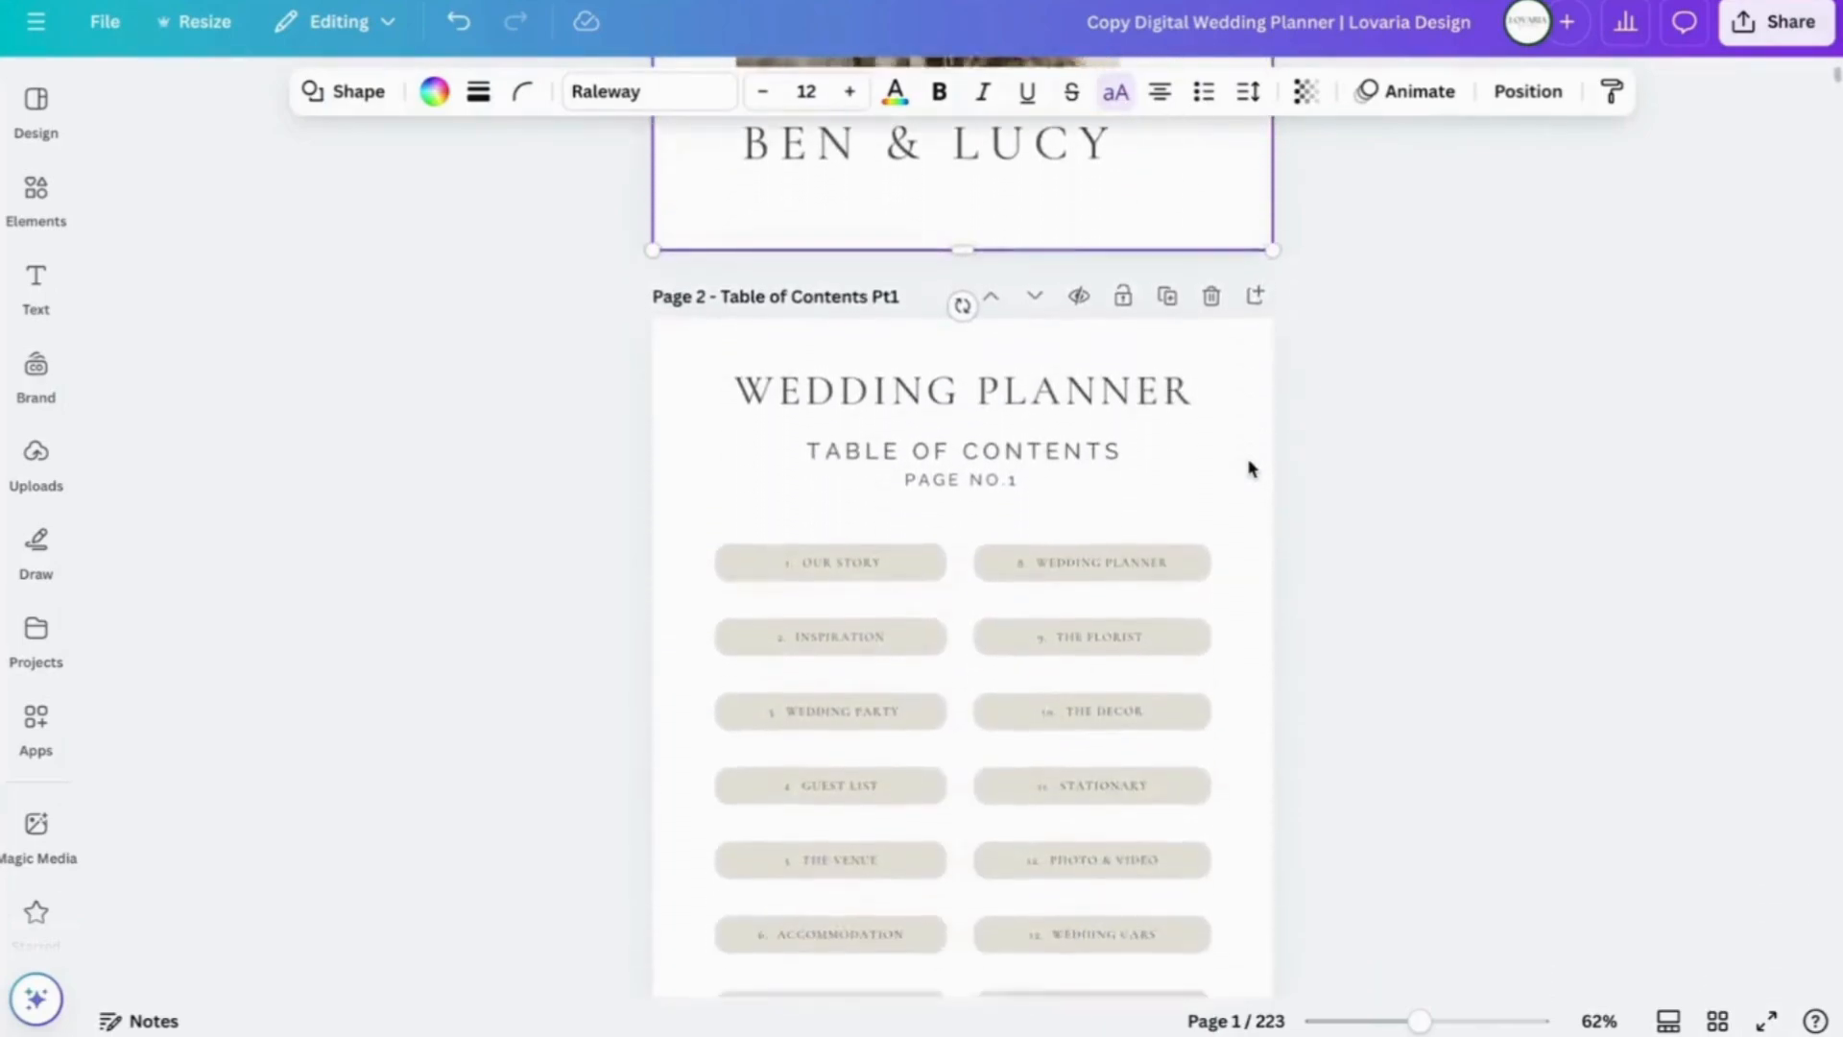
{"action": "scroll", "coordinate": [1250, 468], "scroll_direction": "down", "scroll_amount": 11}
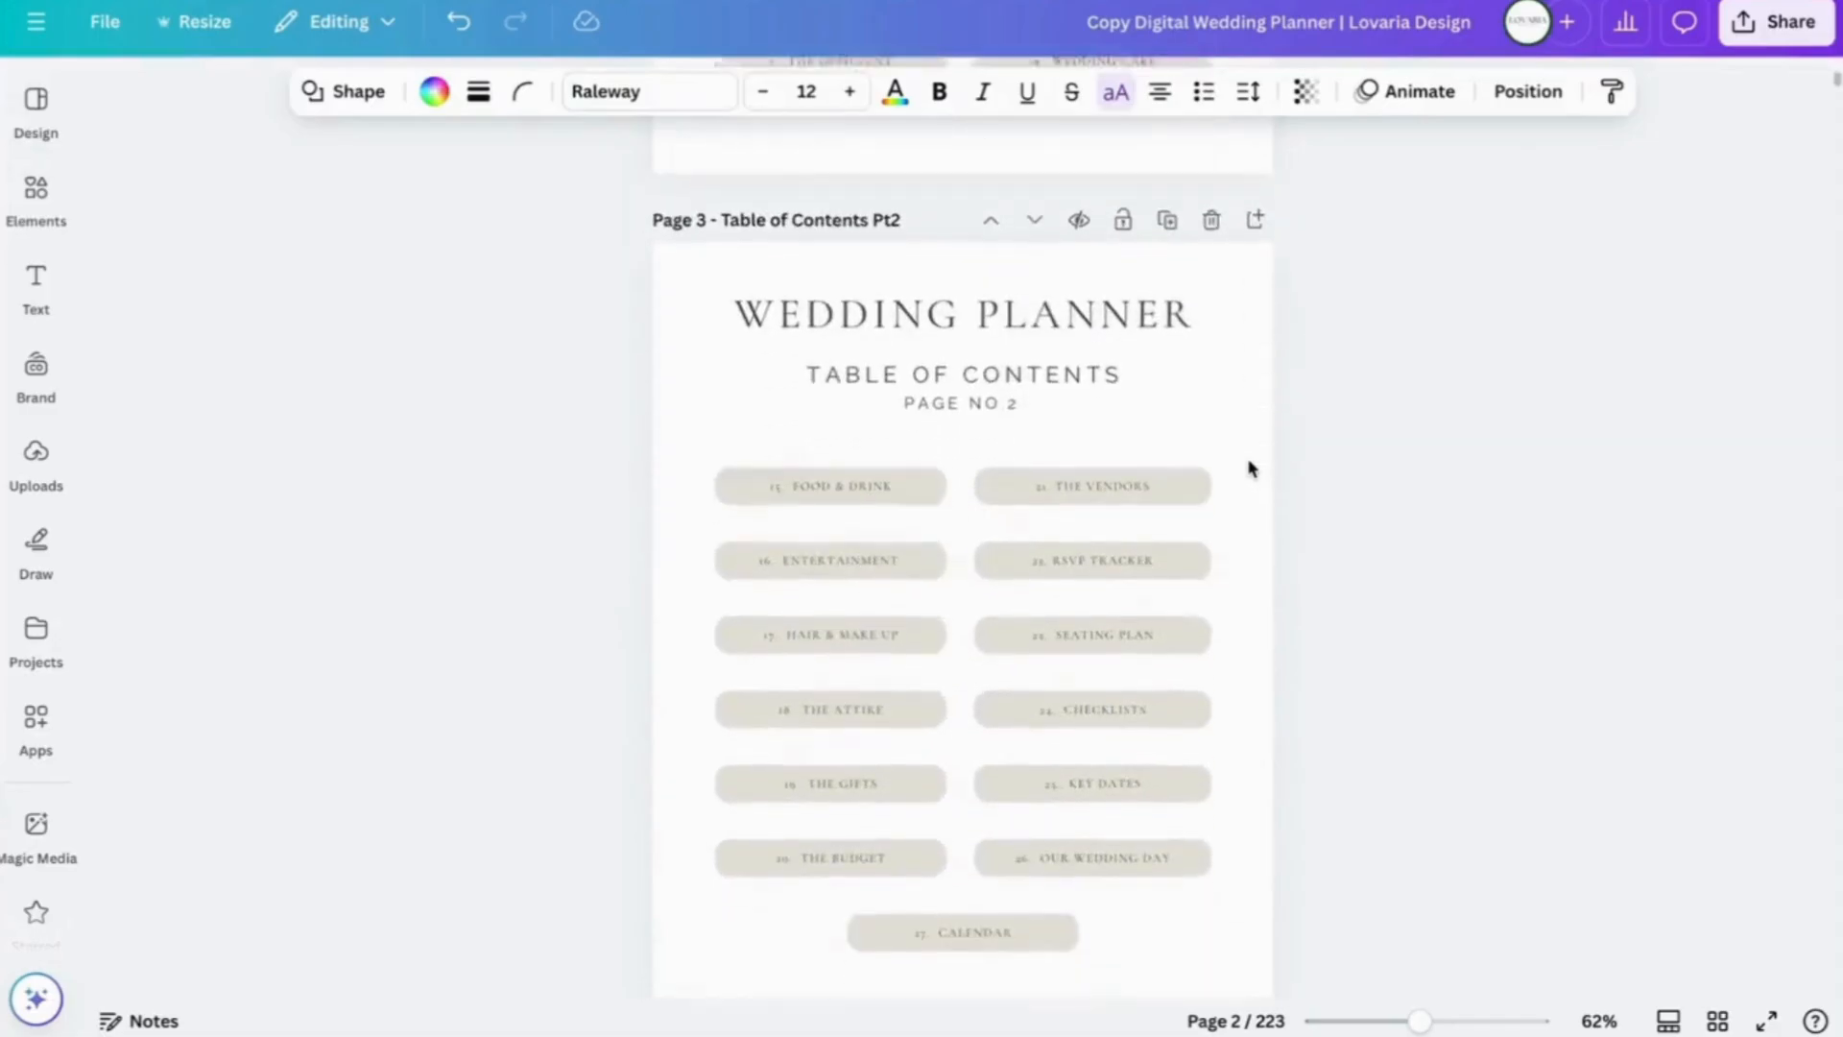
{"action": "scroll", "coordinate": [1250, 469], "scroll_direction": "down", "scroll_amount": 13}
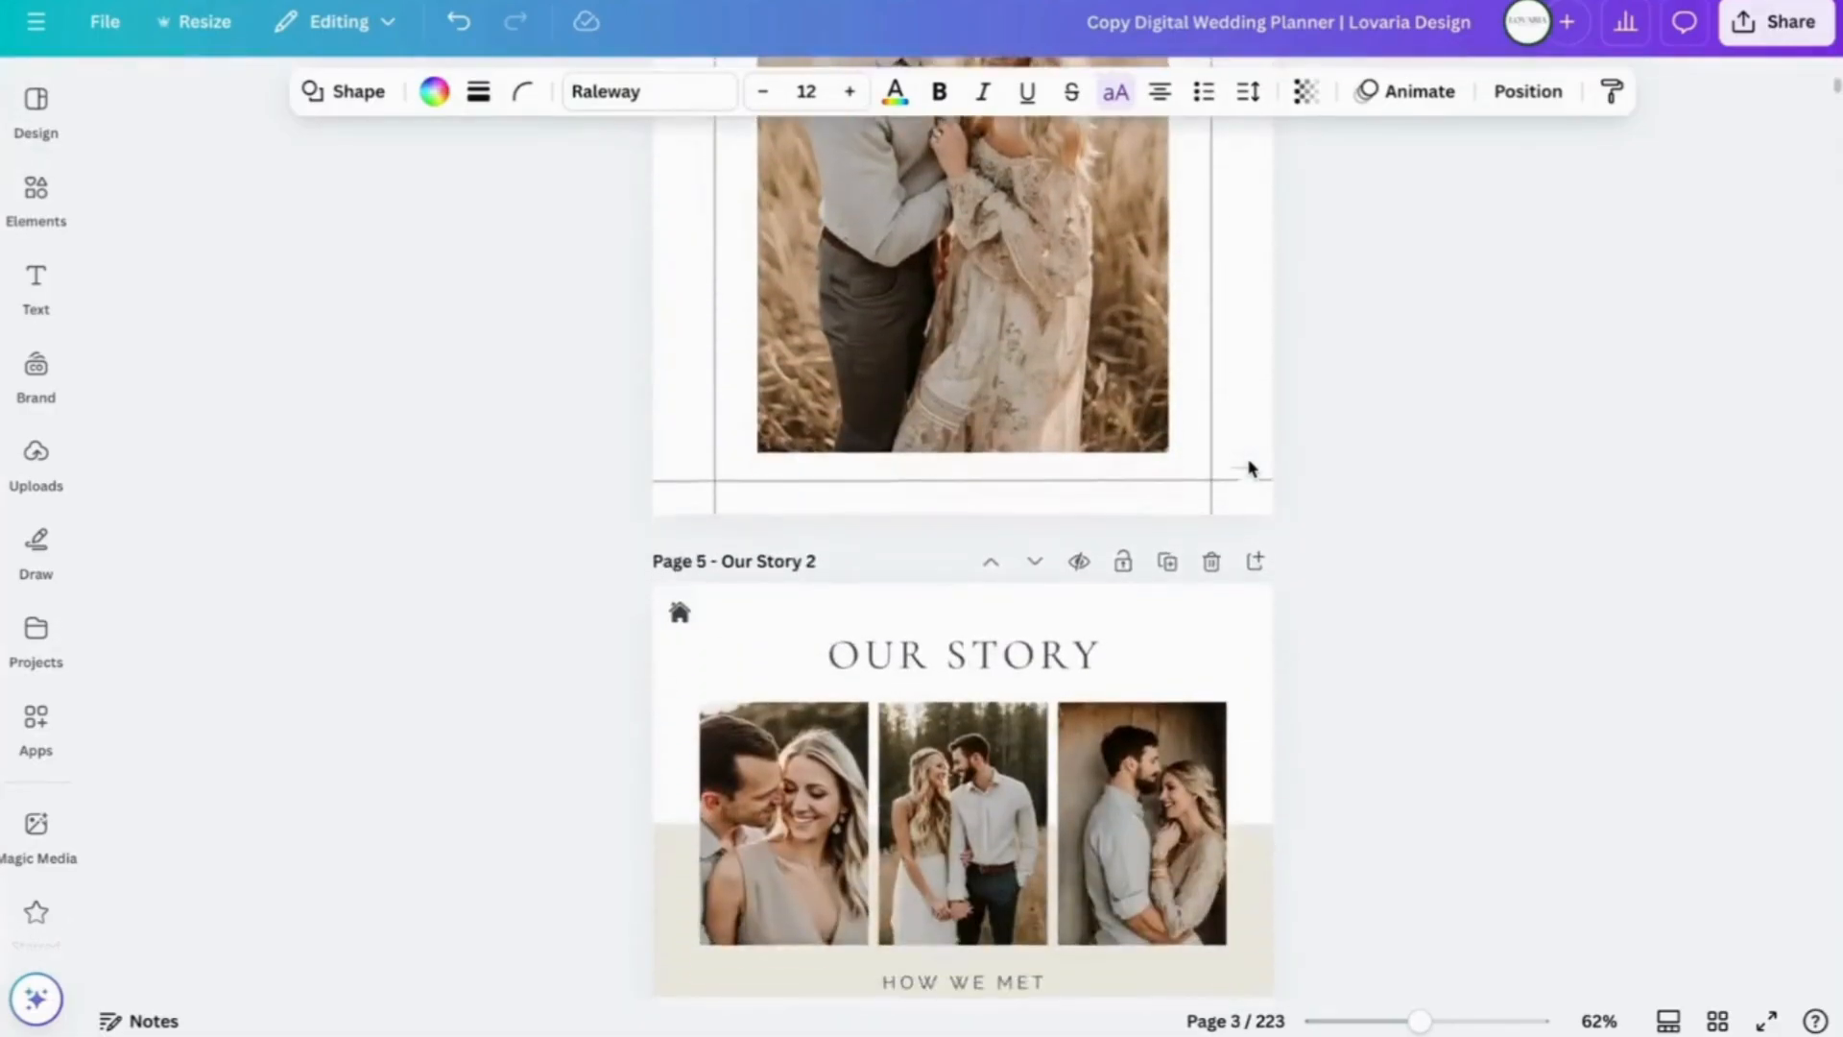
{"action": "scroll", "coordinate": [1251, 468], "scroll_direction": "down", "scroll_amount": 10}
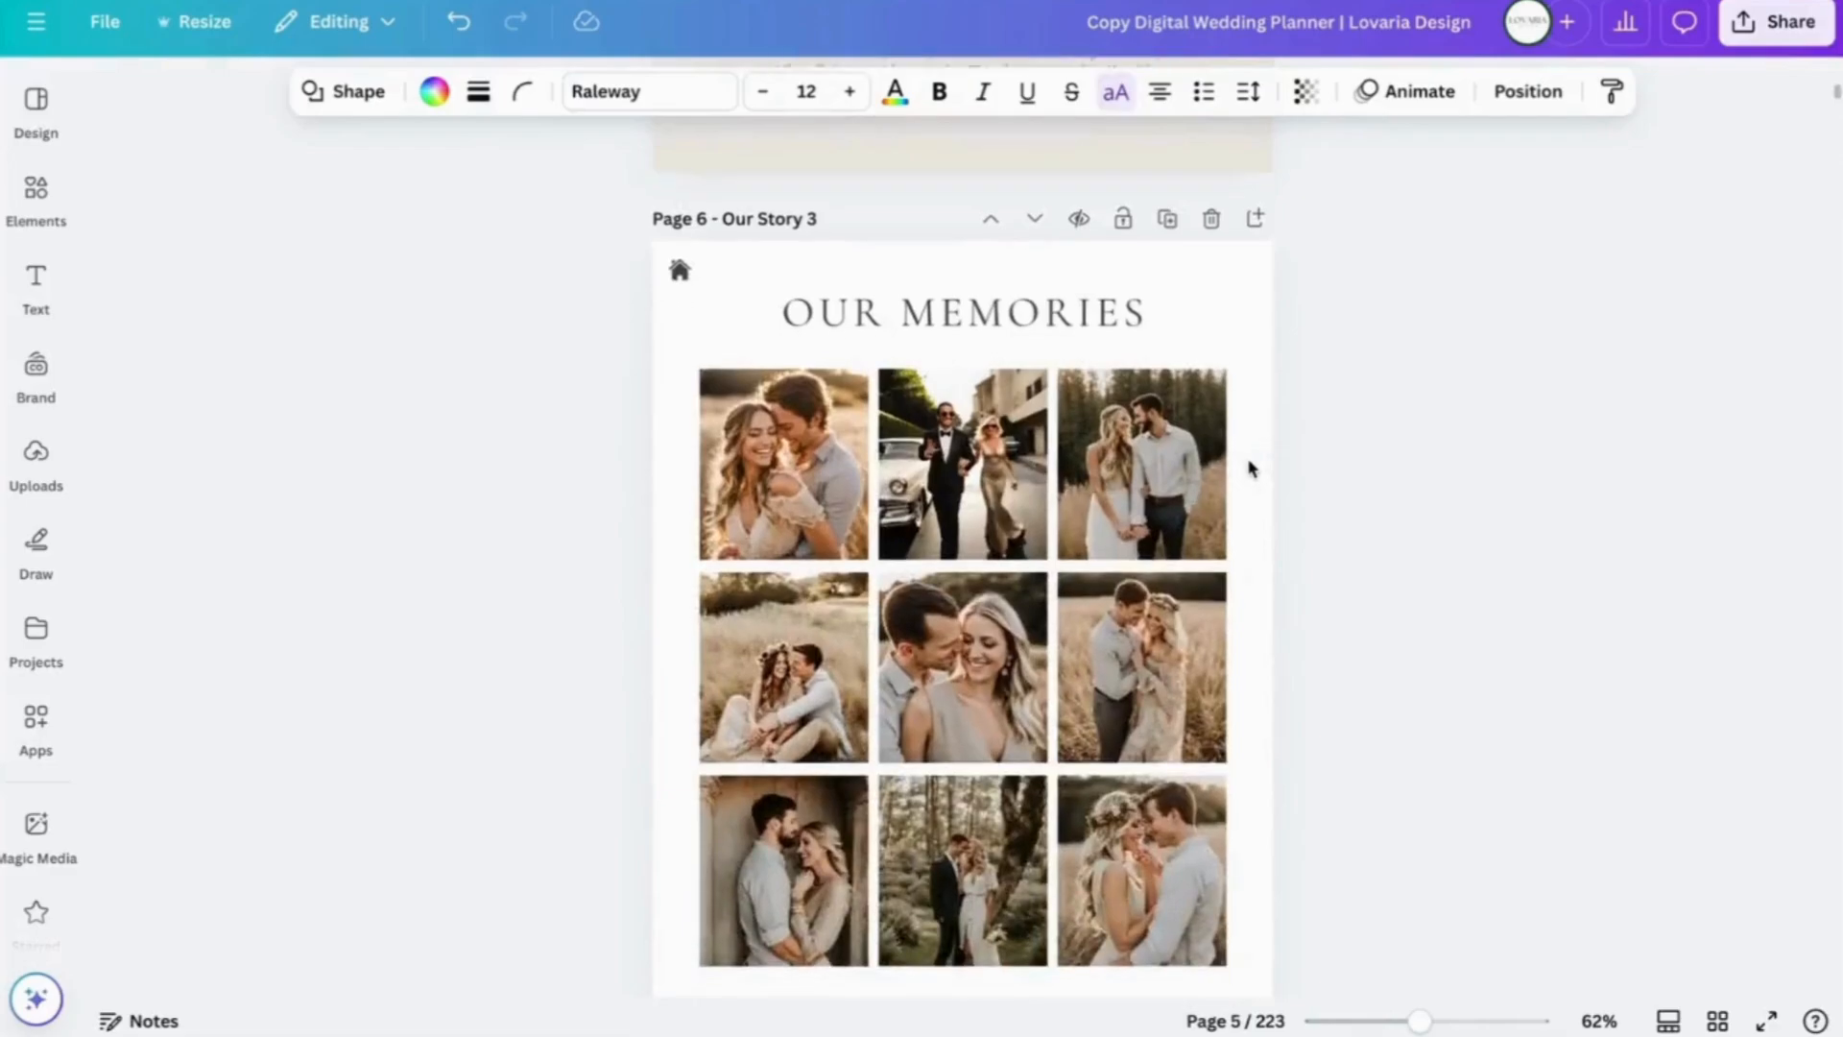
{"action": "scroll", "coordinate": [1251, 468], "scroll_direction": "down", "scroll_amount": 1}
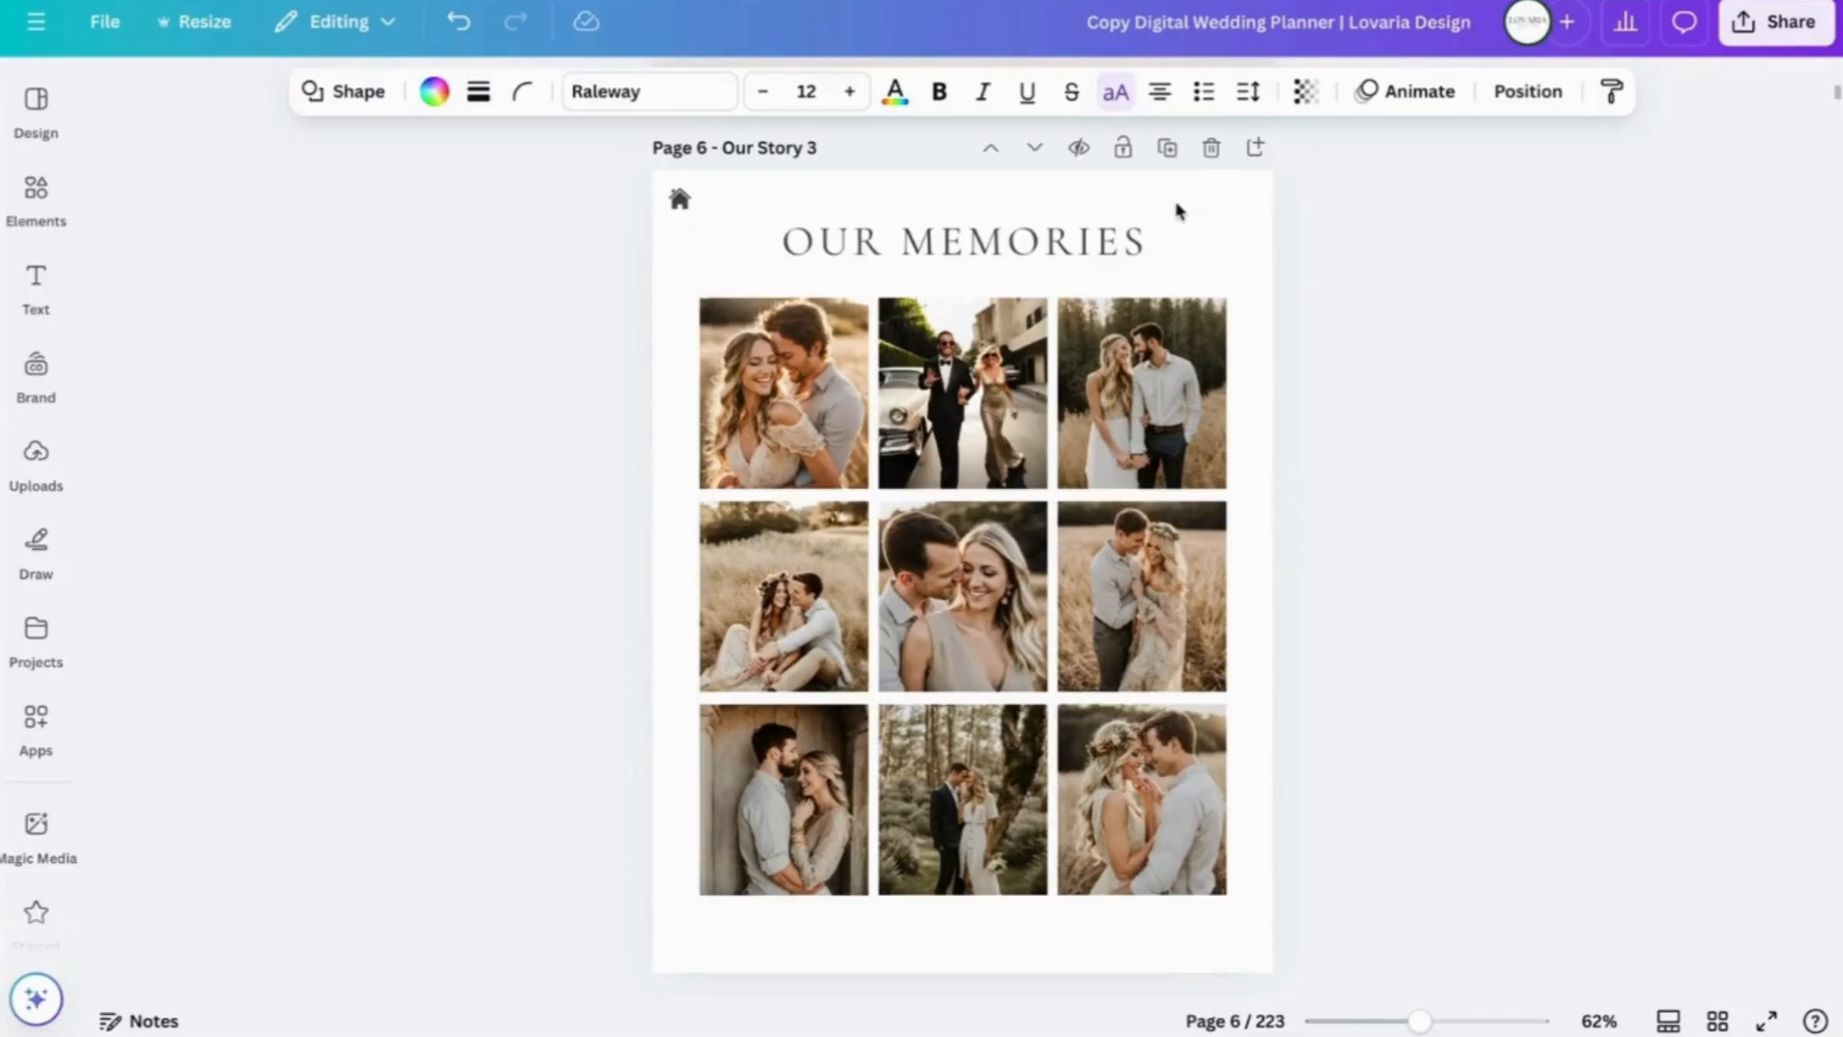
{"action": "scroll", "coordinate": [1191, 235], "scroll_direction": "up", "scroll_amount": 2}
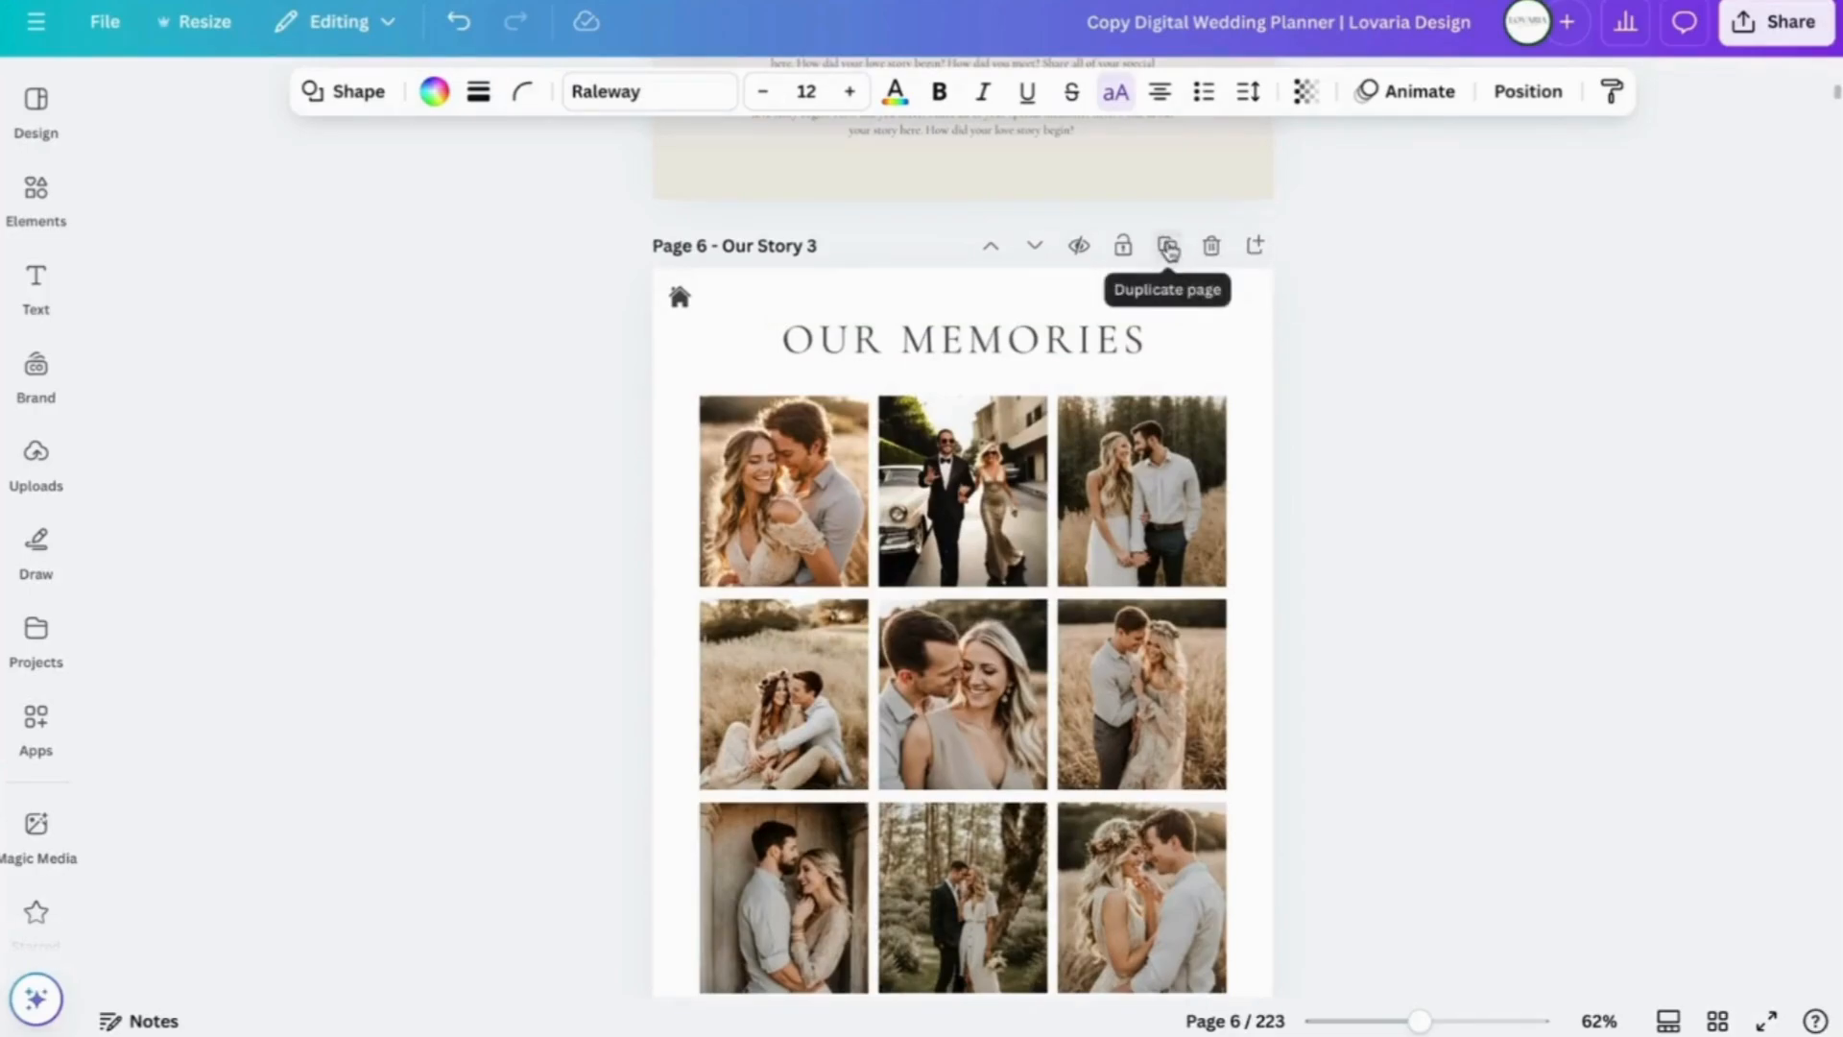
- Duplicate the Our Memories page
{"action": "left_click", "coordinate": [1168, 248]}
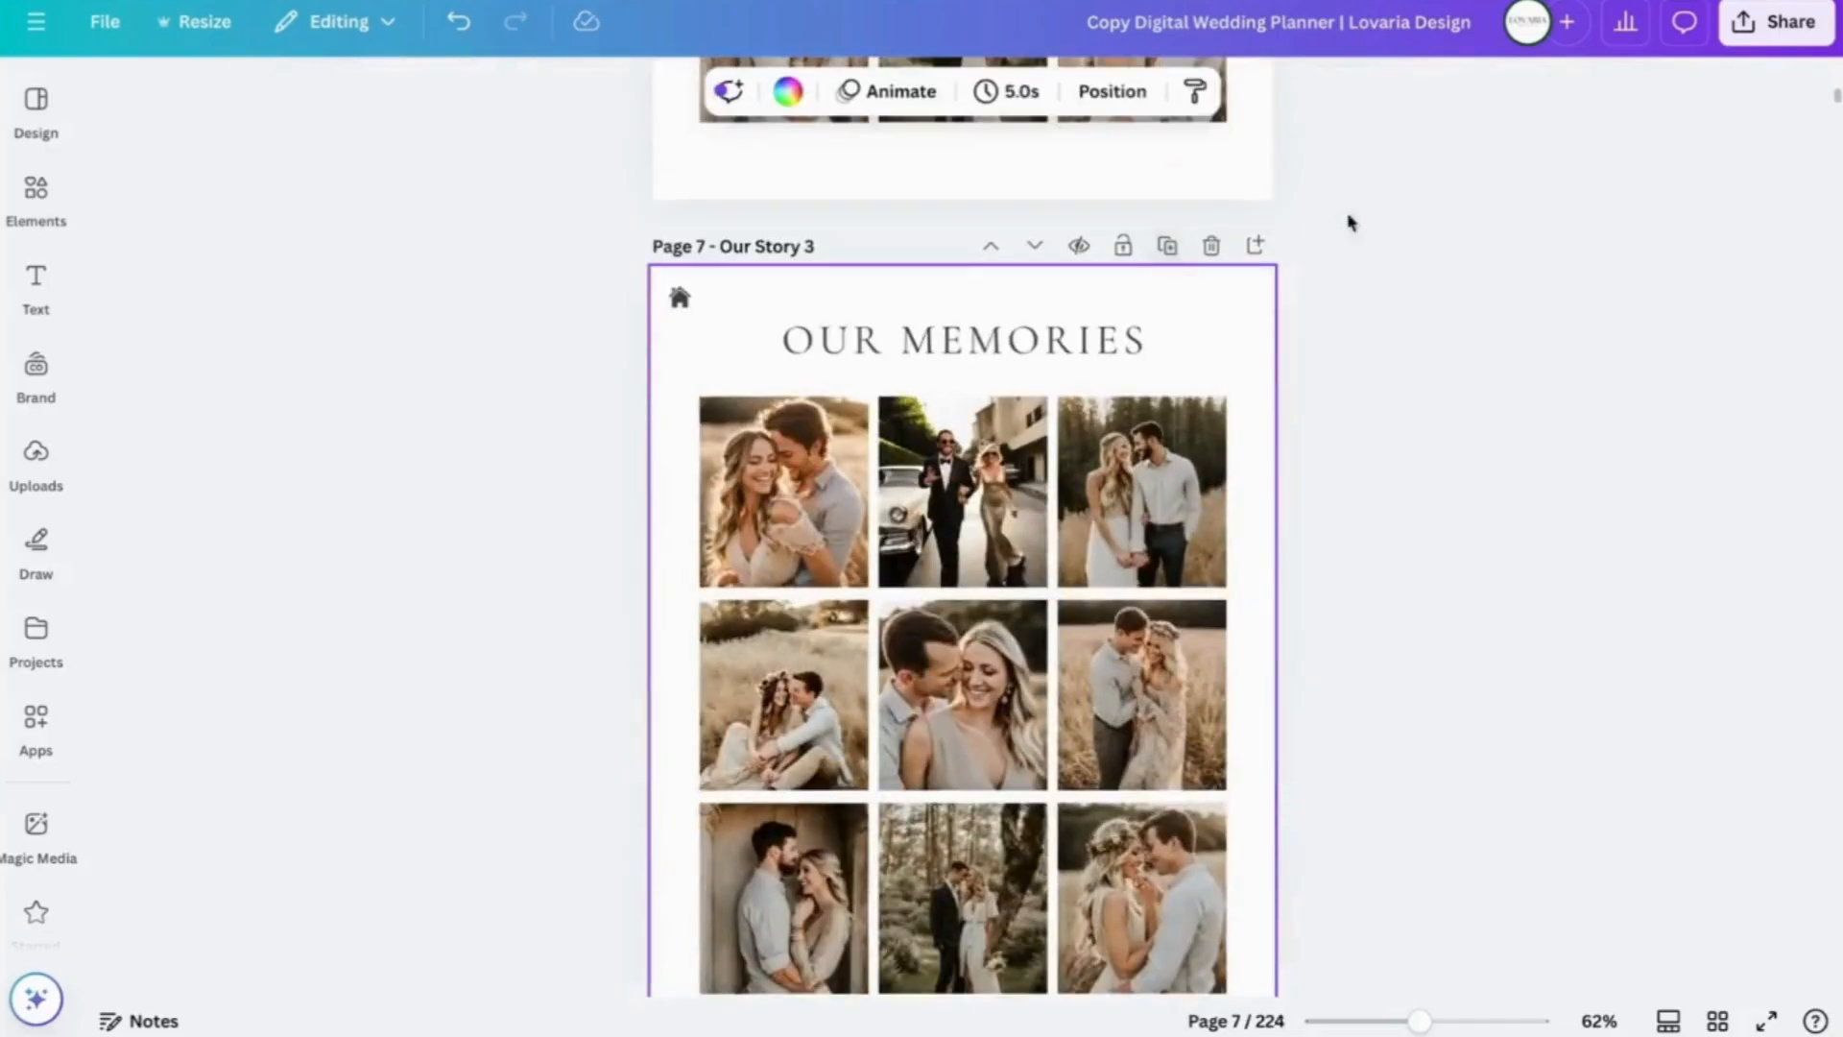
{"action": "scroll", "coordinate": [1402, 250], "scroll_direction": "up", "scroll_amount": 2}
{"action": "scroll", "coordinate": [1400, 244], "scroll_direction": "up", "scroll_amount": 7}
{"action": "scroll", "coordinate": [1401, 244], "scroll_direction": "down", "scroll_amount": 9}
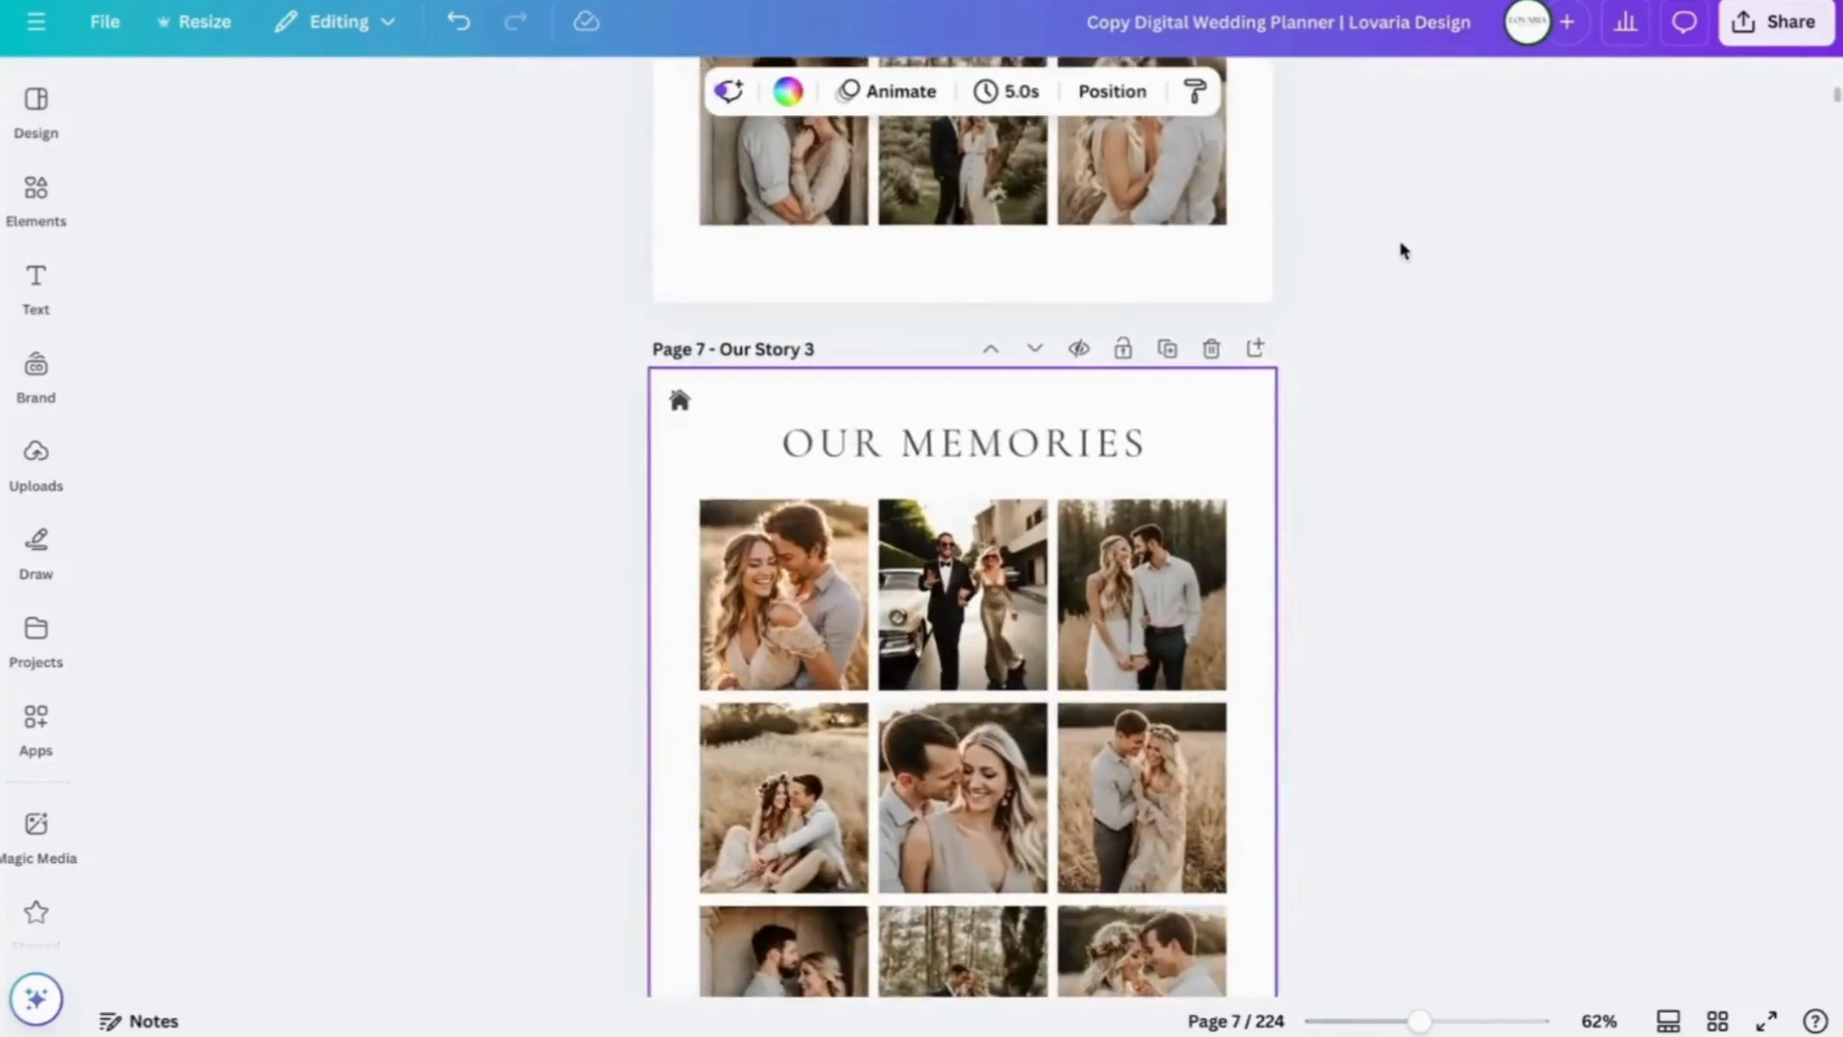
{"action": "scroll", "coordinate": [1400, 248], "scroll_direction": "down", "scroll_amount": 2}
{"action": "scroll", "coordinate": [1400, 248], "scroll_direction": "up", "scroll_amount": 4}
{"action": "scroll", "coordinate": [1399, 248], "scroll_direction": "down", "scroll_amount": 4}
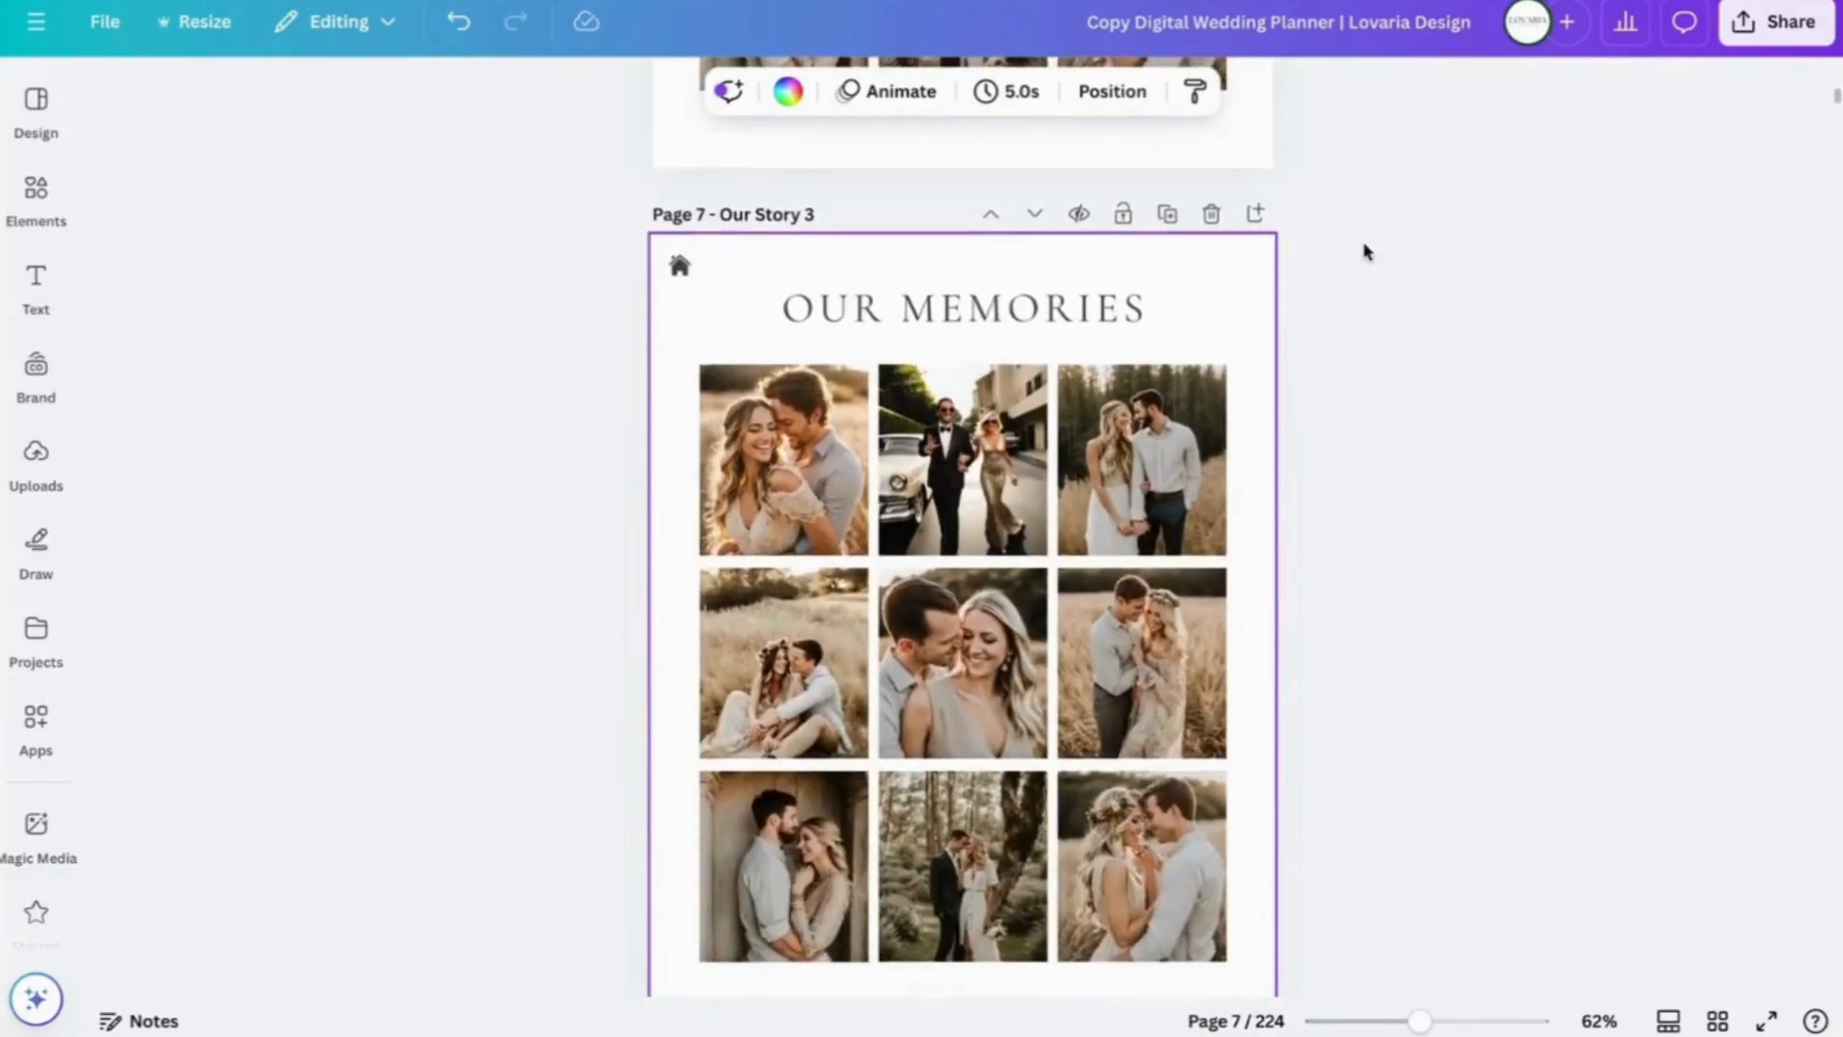
- Clear the three top-row photos on the duplicate, then delete the duplicate Our Story 3 page
{"action": "left_click", "coordinate": [790, 477]}
{"action": "key", "text": "Delete"}
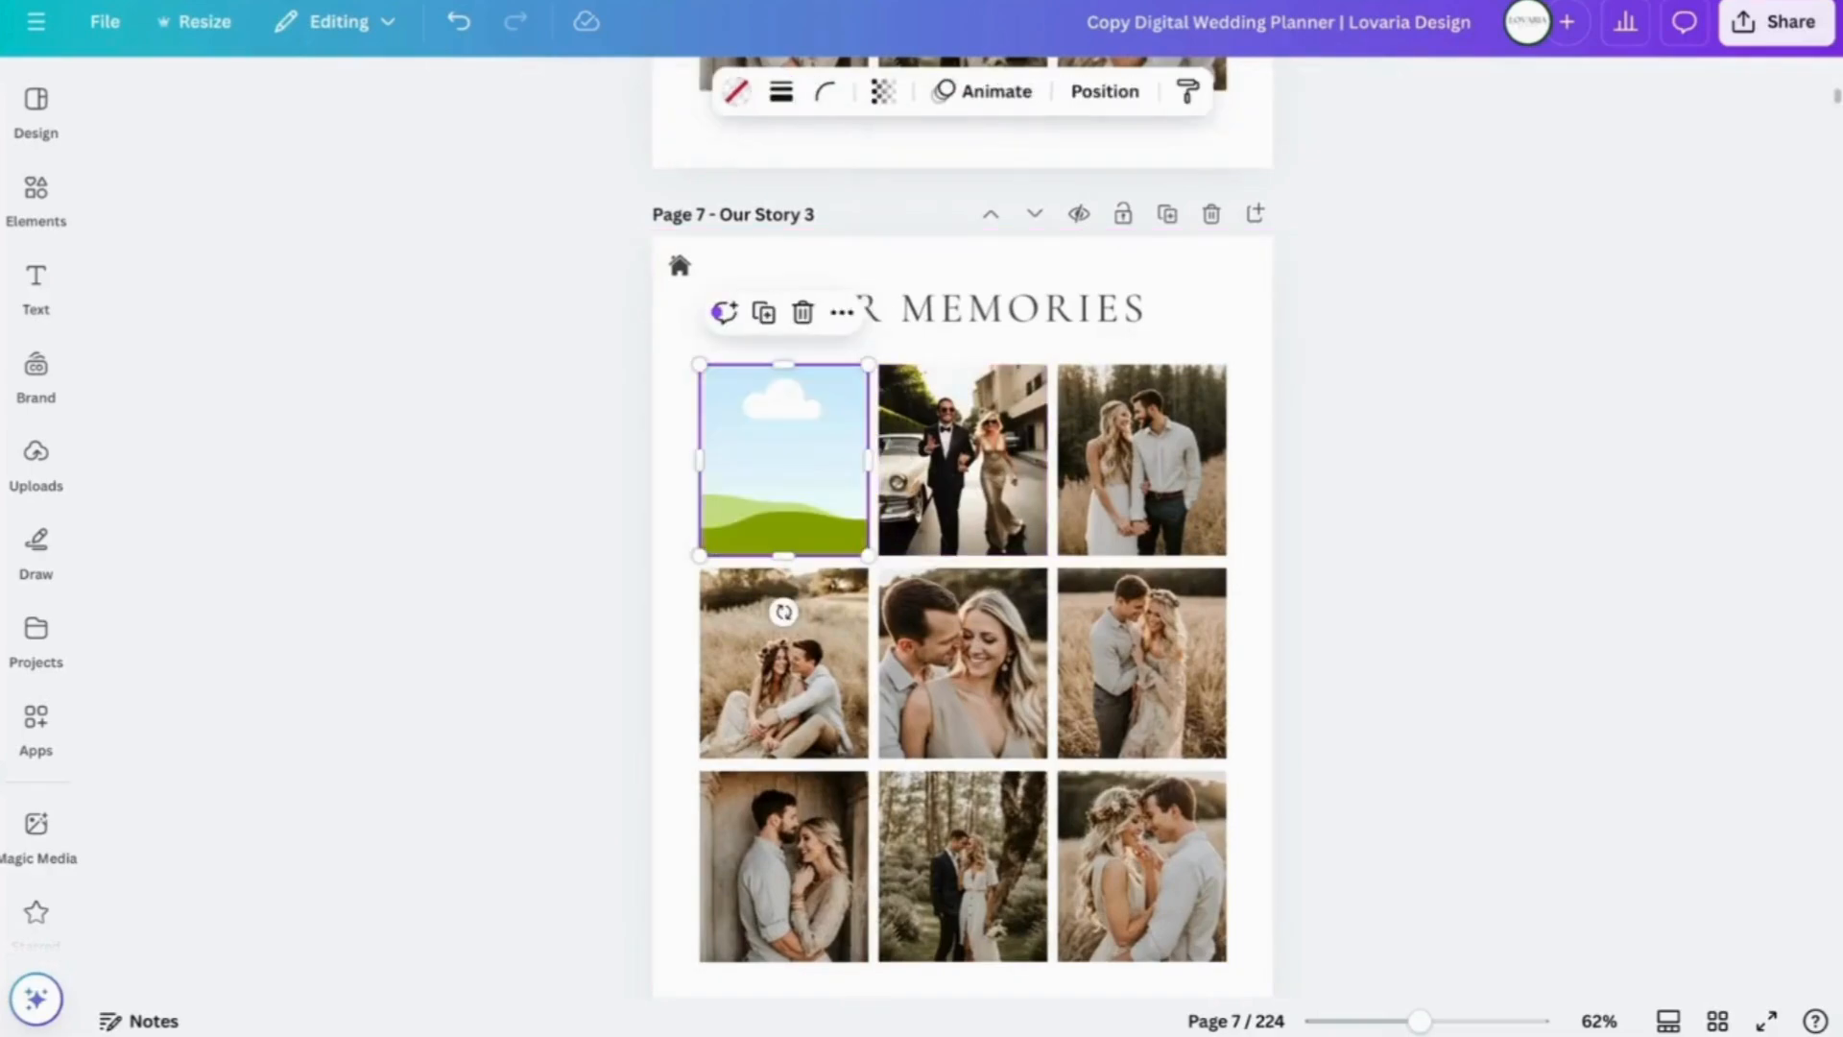
{"action": "left_click", "coordinate": [1015, 475]}
{"action": "key", "text": "Delete"}
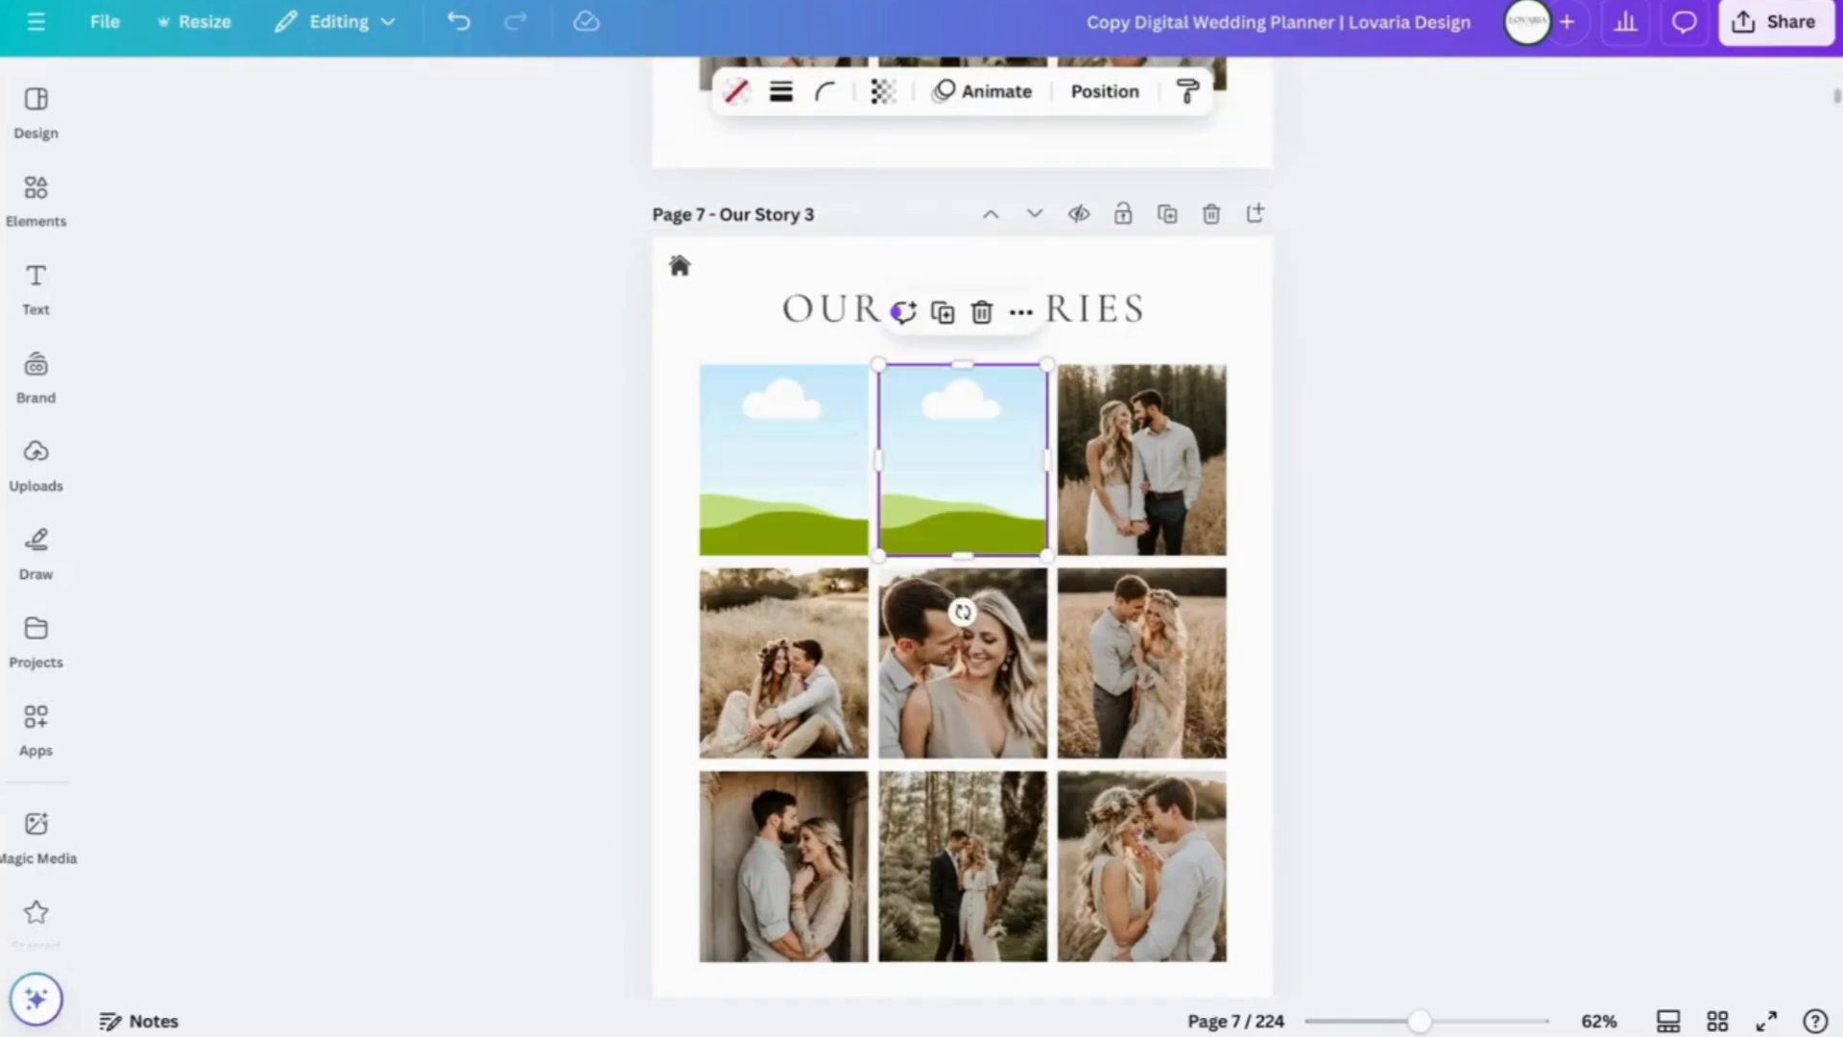
{"action": "left_click", "coordinate": [1163, 456]}
{"action": "key", "text": "Delete"}
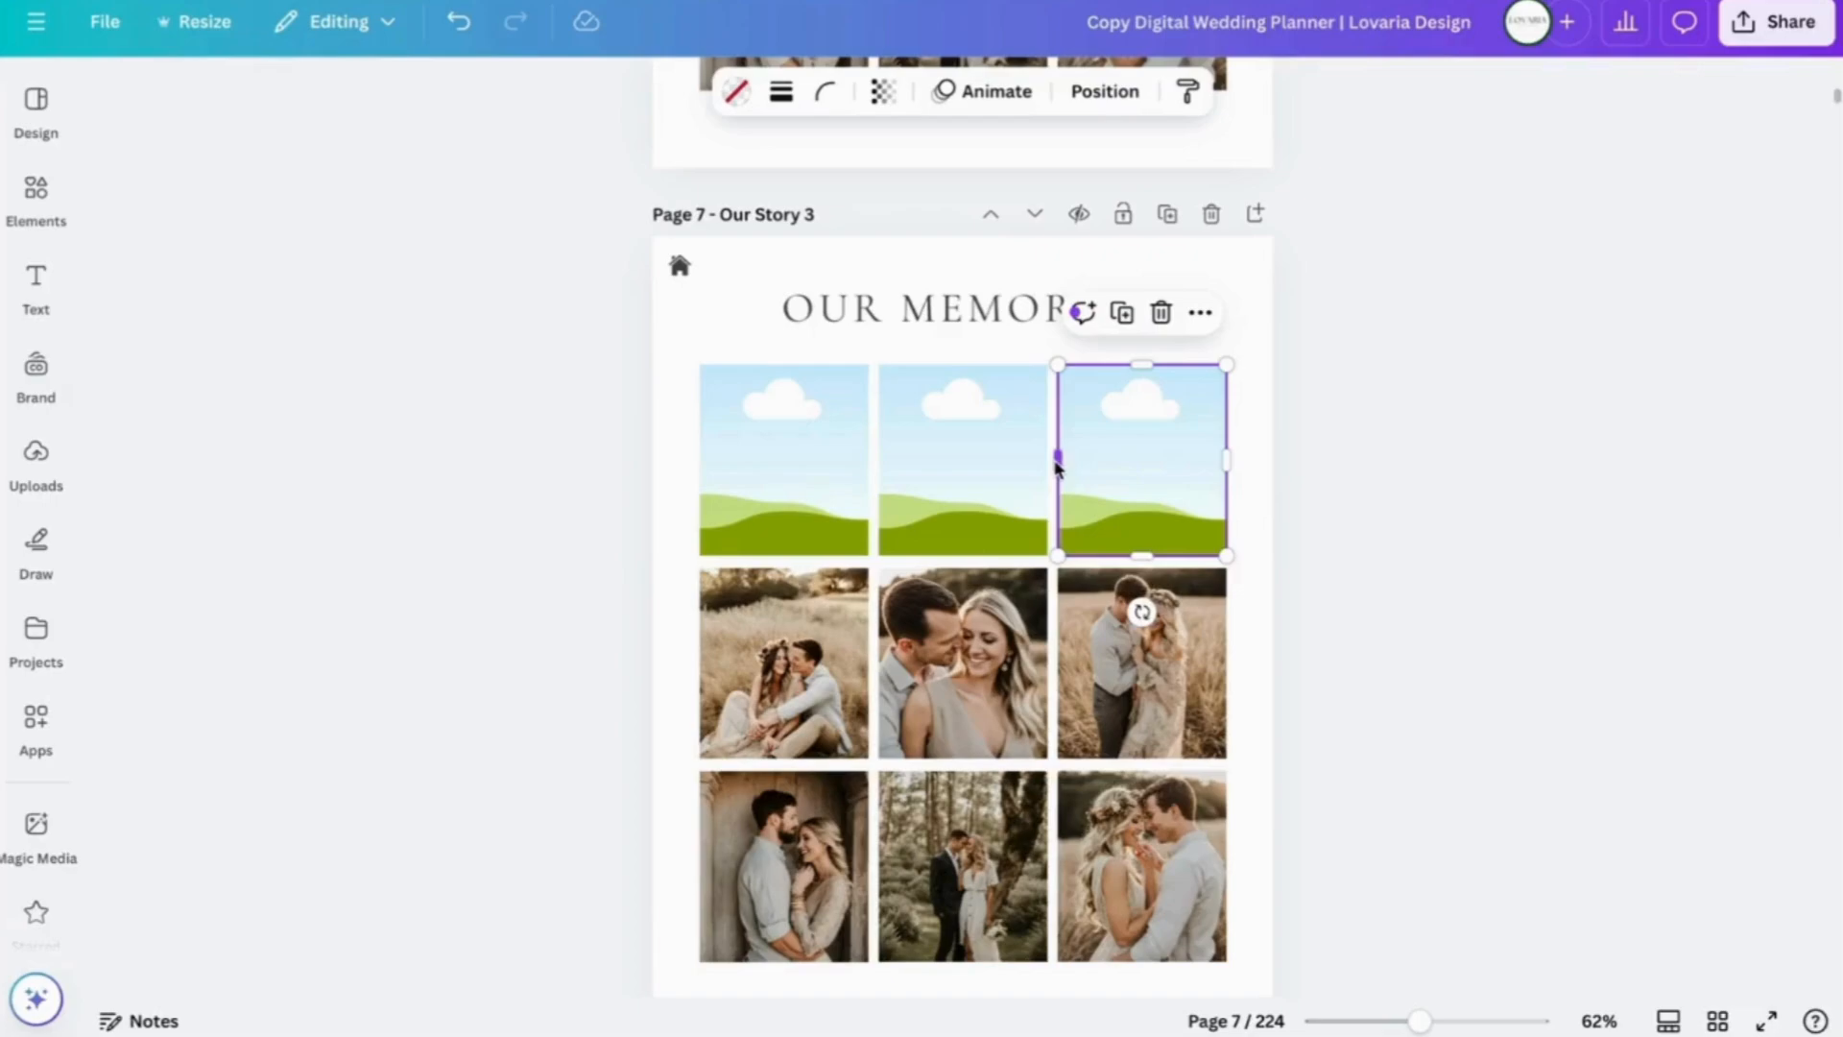
{"action": "mouse_move", "coordinate": [1057, 466]}
{"action": "left_mouse_down"}
{"action": "mouse_move", "coordinate": [922, 464]}
{"action": "mouse_move", "coordinate": [1069, 464]}
{"action": "mouse_move", "coordinate": [1058, 474]}
{"action": "left_mouse_up"}
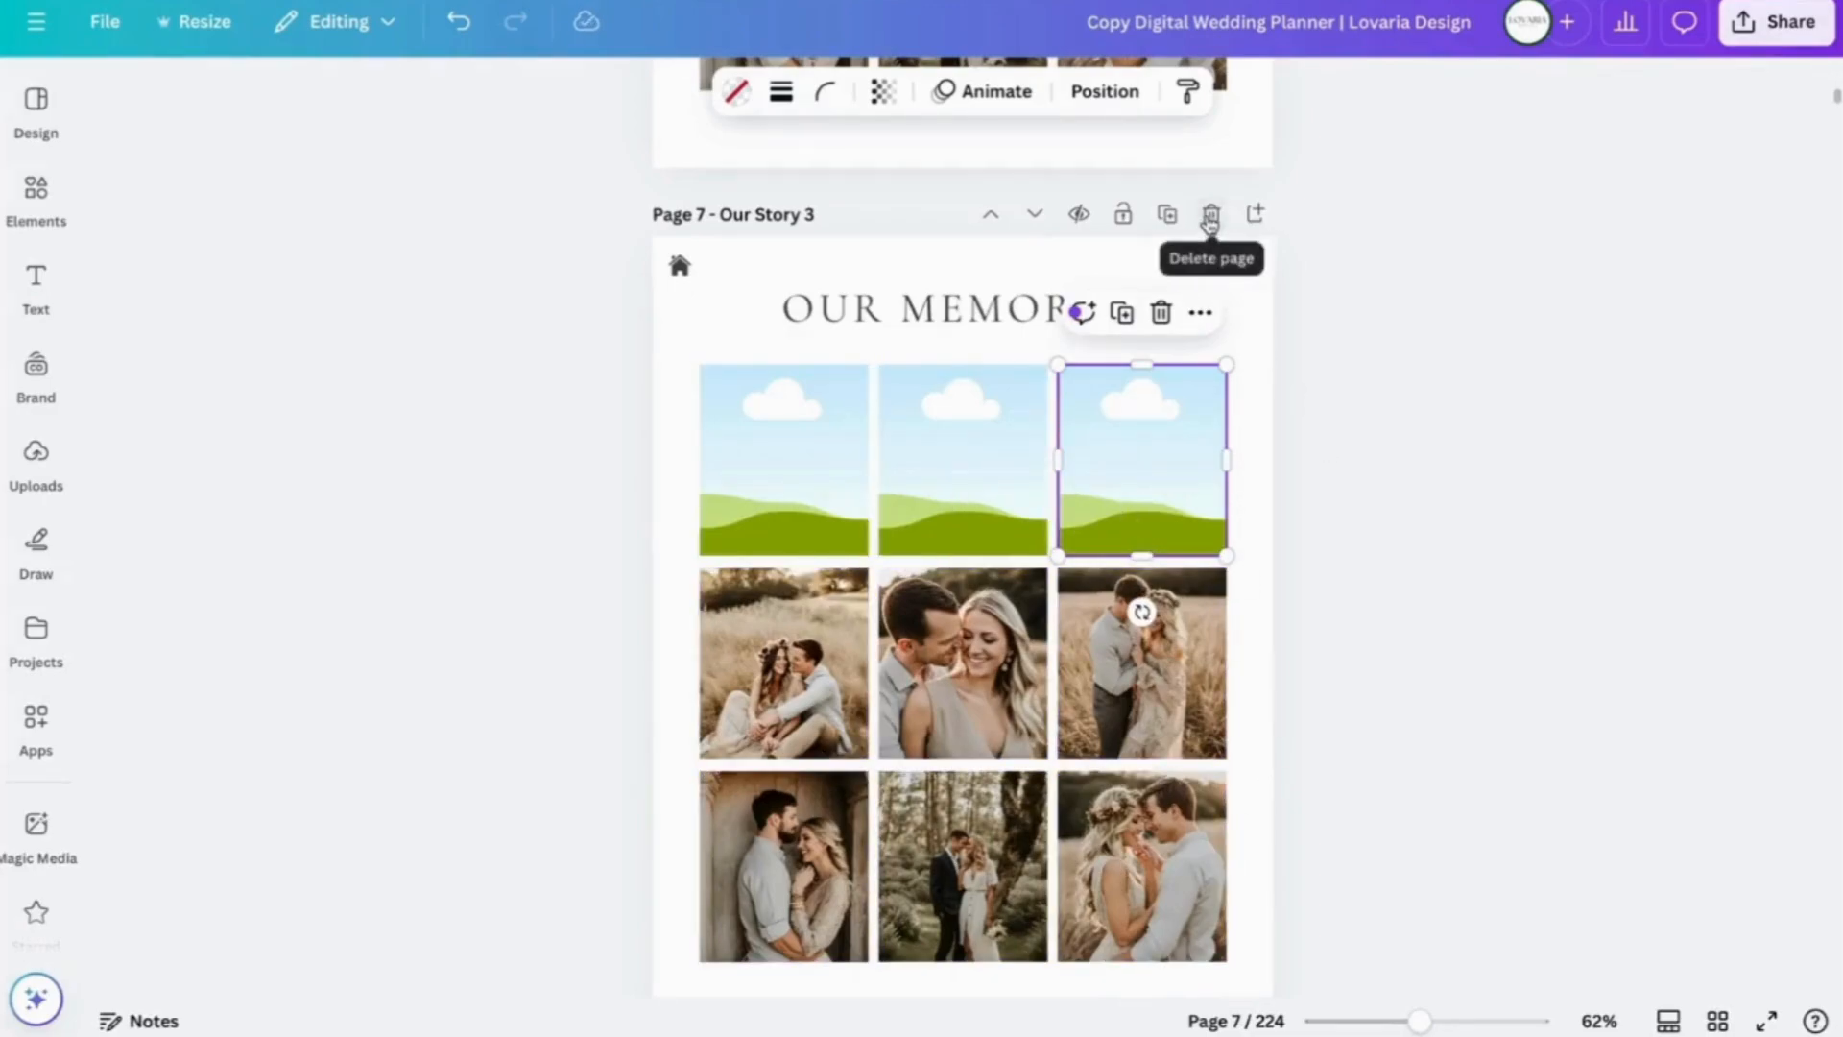
{"action": "left_click", "coordinate": [1211, 216]}
{"action": "scroll", "coordinate": [1454, 301], "scroll_direction": "up", "scroll_amount": 15}
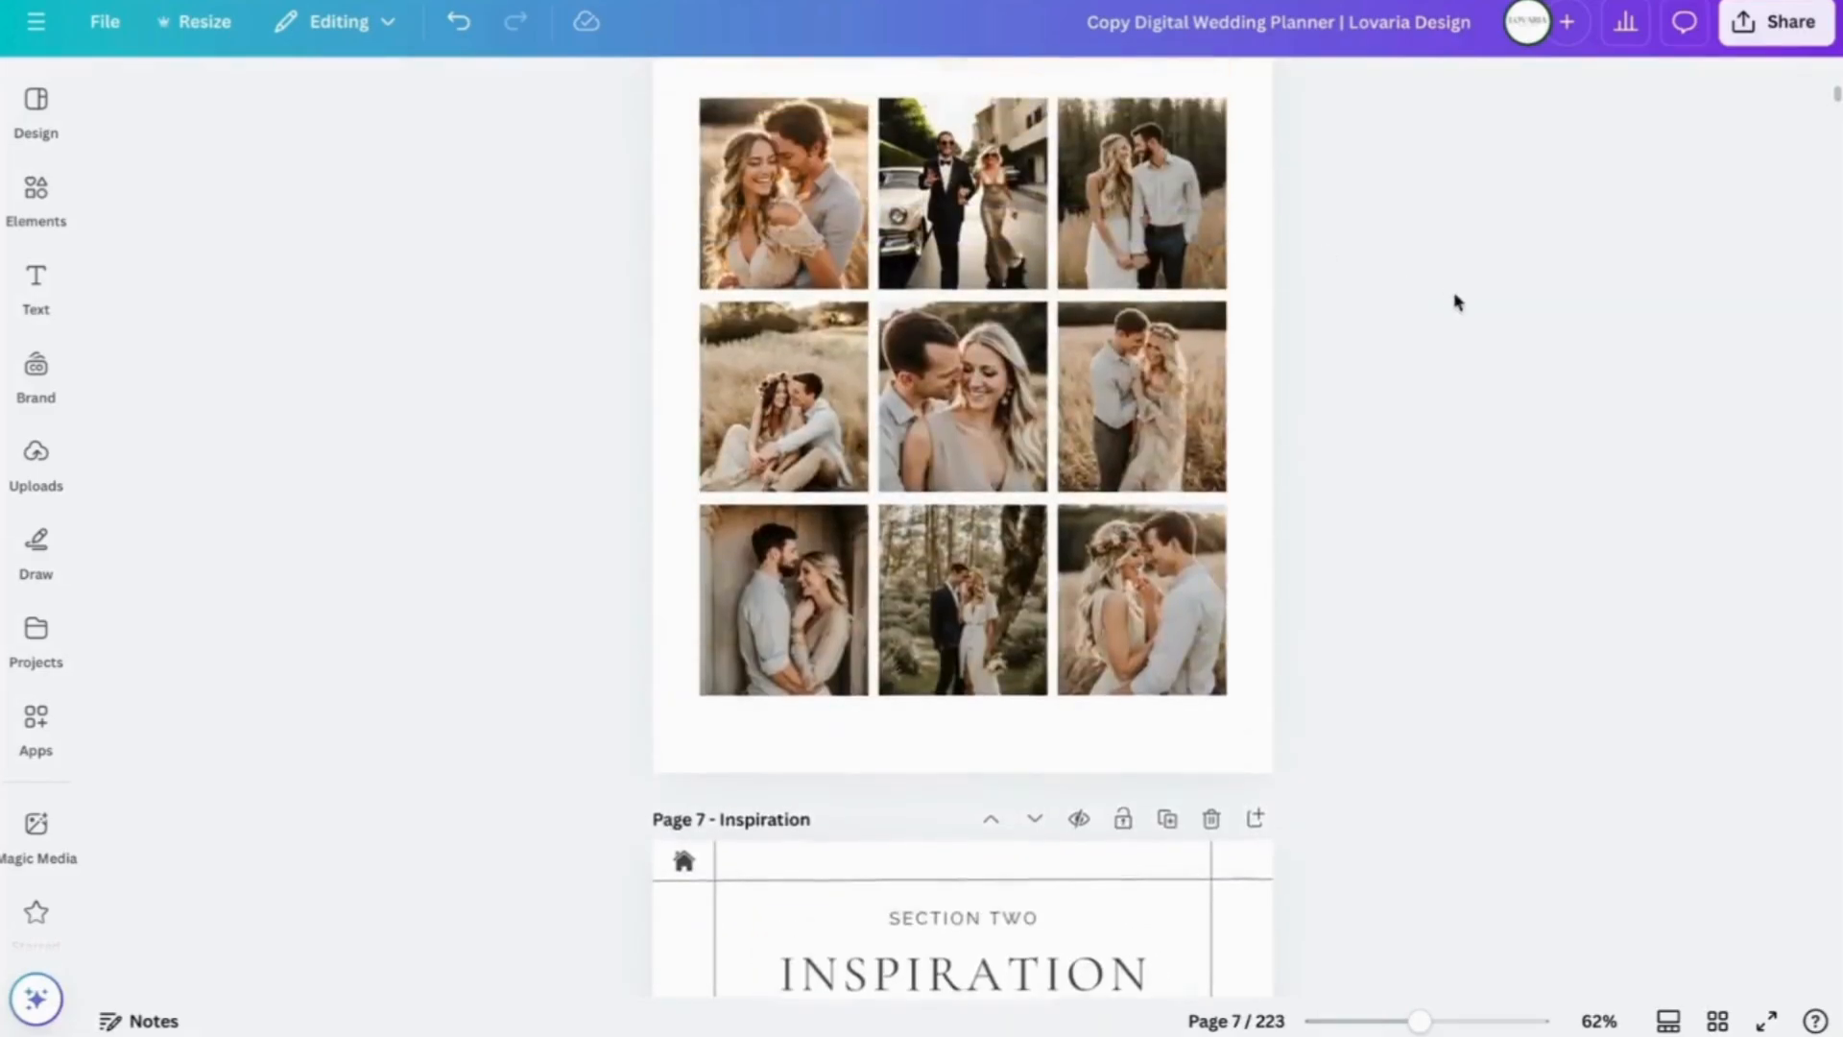
- Copy the beige background block from the Our Story page
{"action": "scroll", "coordinate": [1454, 302], "scroll_direction": "up", "scroll_amount": 2}
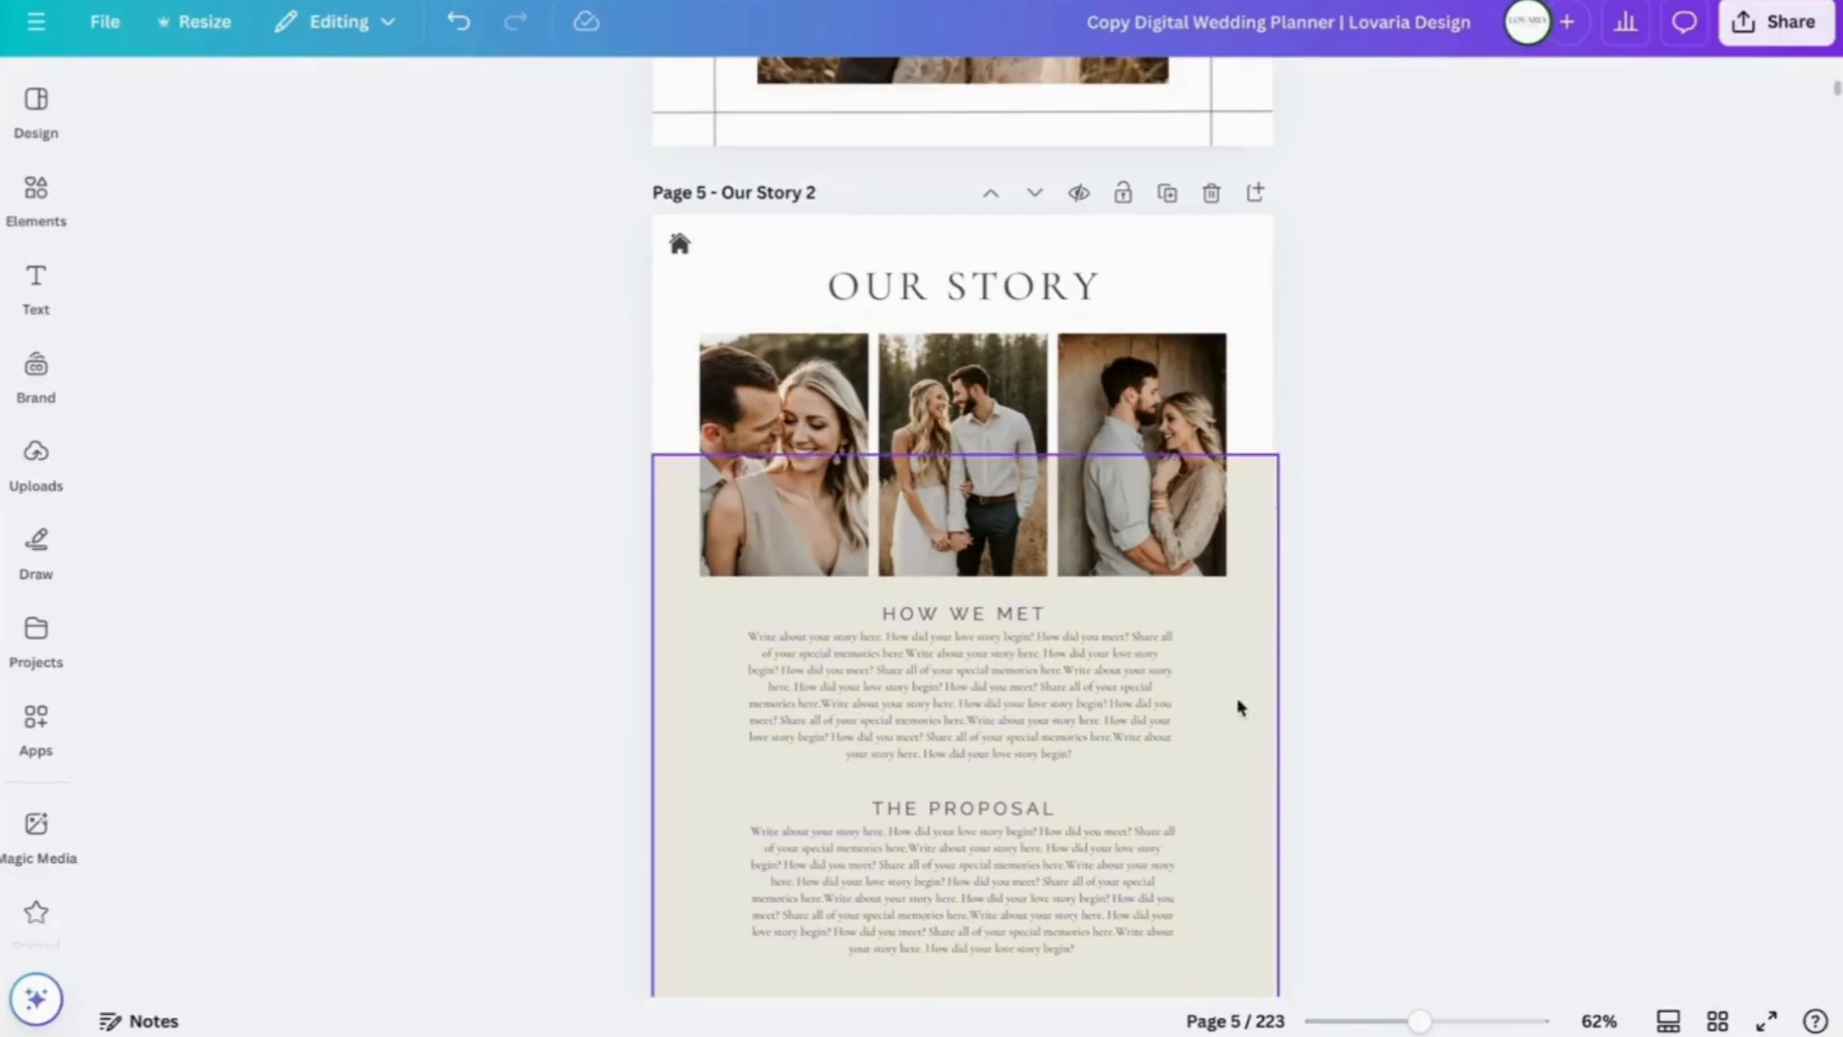
{"action": "scroll", "coordinate": [1423, 601], "scroll_direction": "down", "scroll_amount": 10}
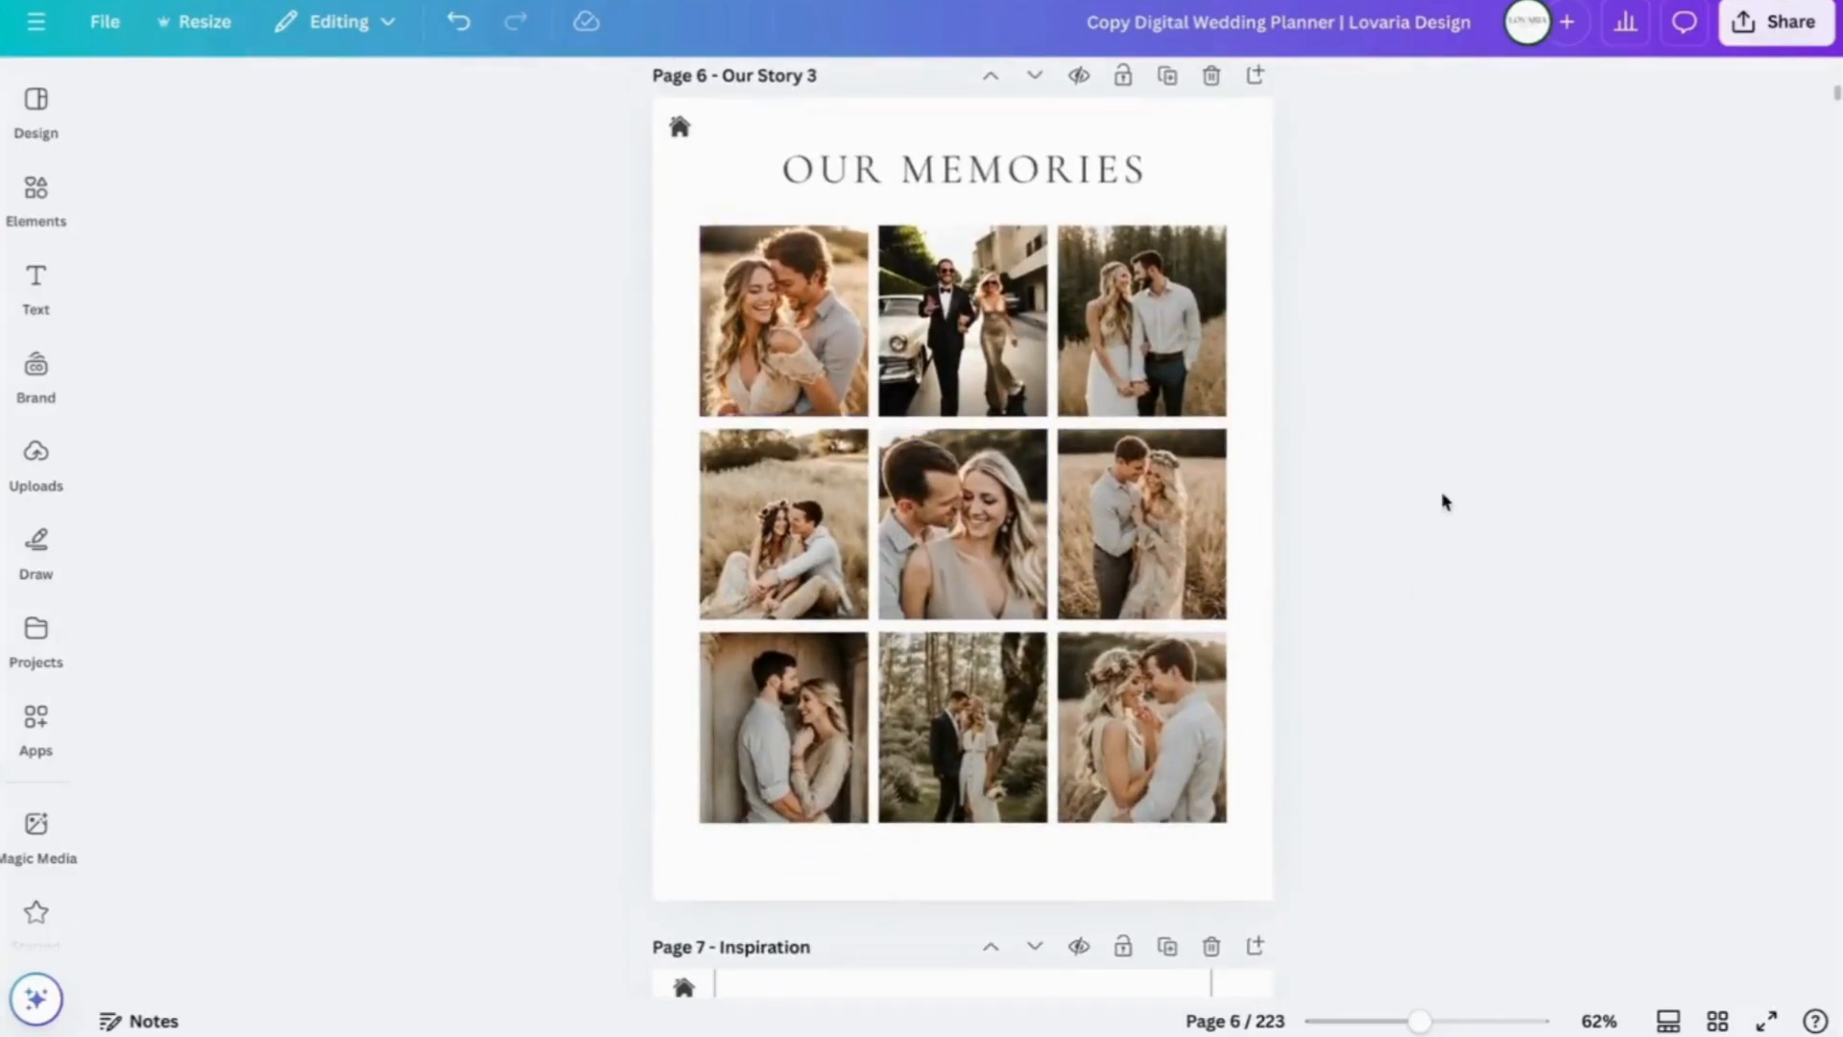
{"action": "scroll", "coordinate": [1445, 501], "scroll_direction": "up", "scroll_amount": 10}
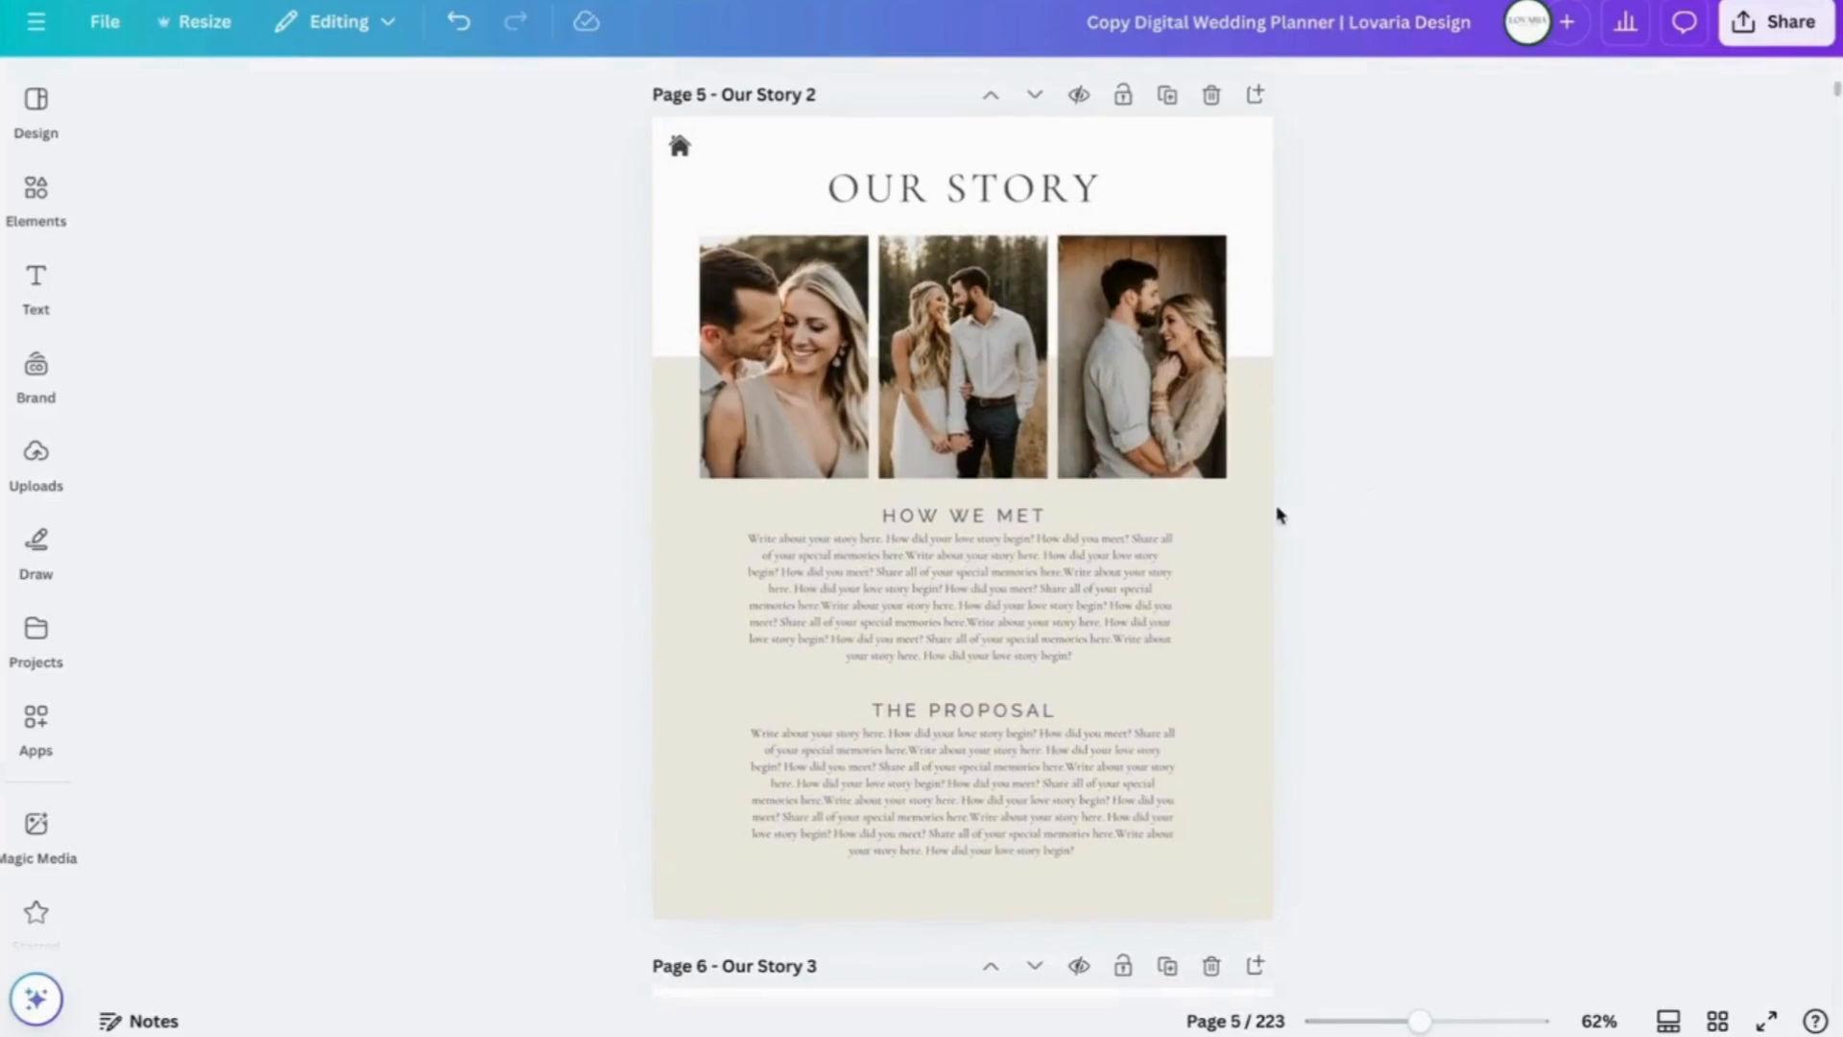
{"action": "left_click", "coordinate": [1255, 534]}
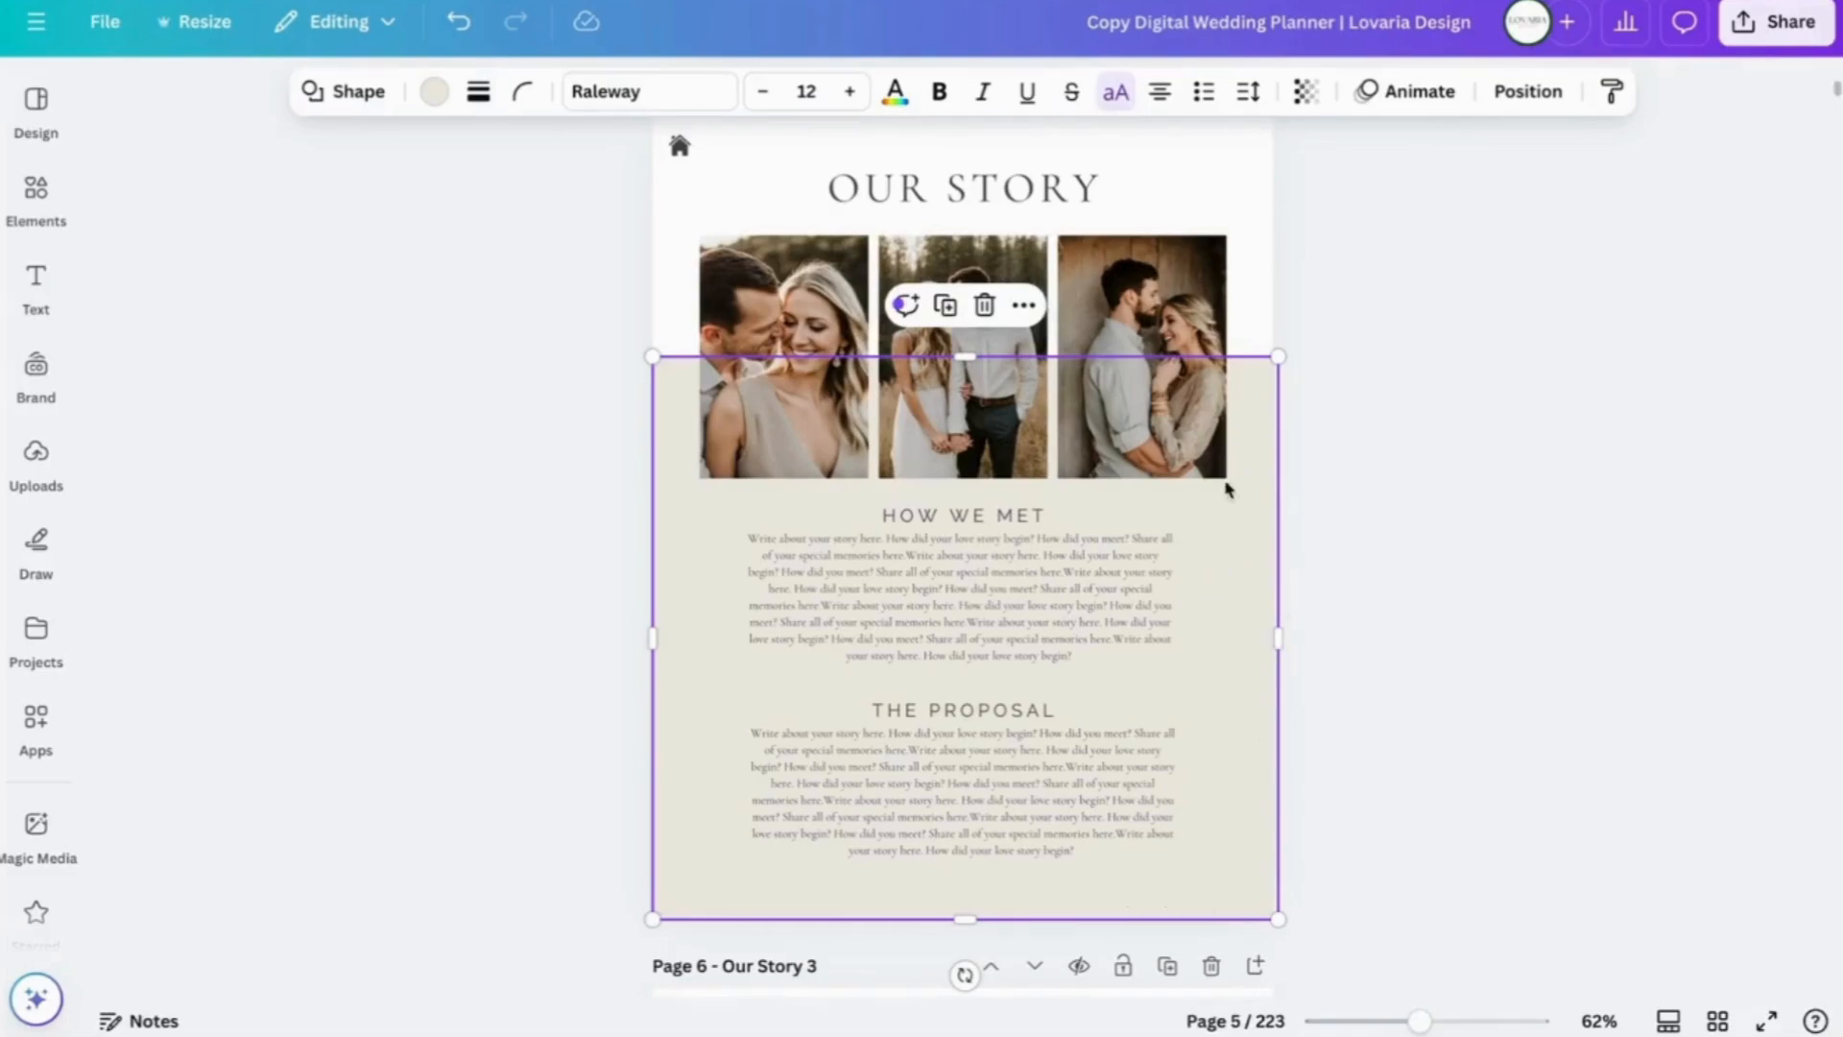
{"action": "left_click", "coordinate": [1229, 576]}
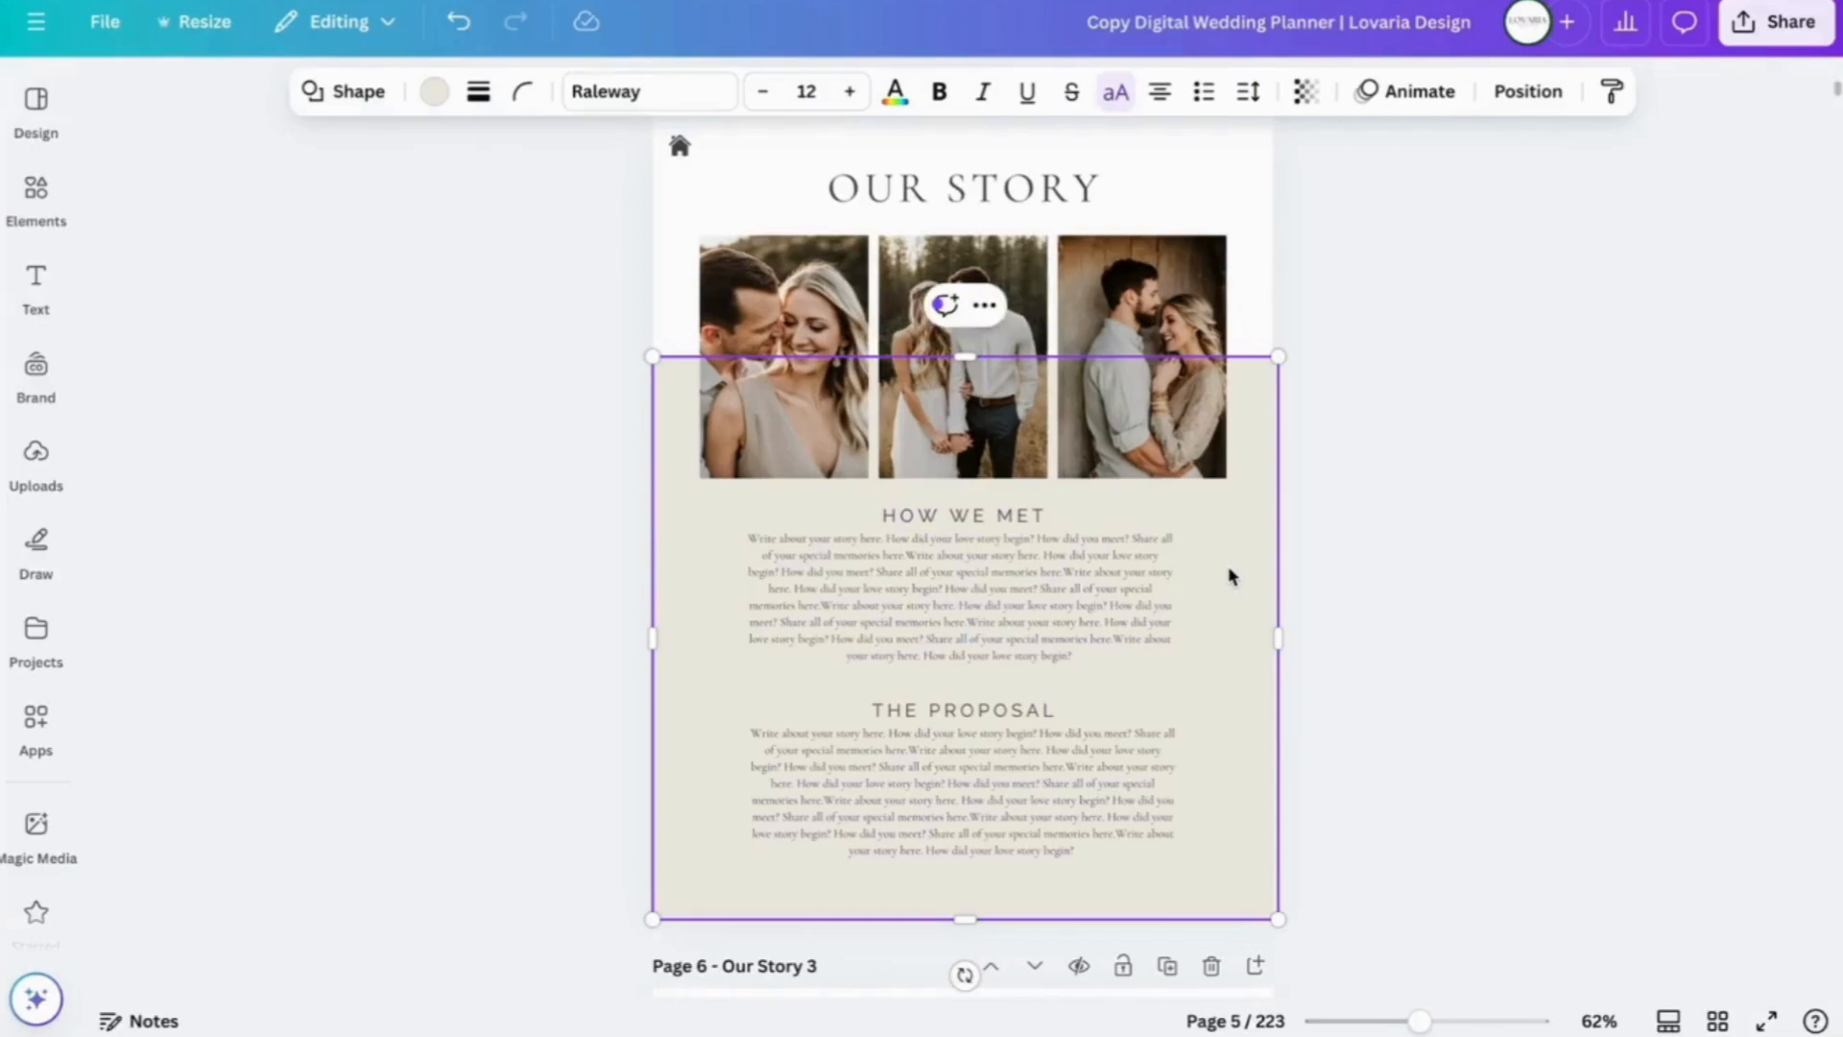
{"action": "right_click", "coordinate": [1231, 576]}
{"action": "left_click", "coordinate": [1226, 538]}
{"action": "left_click", "coordinate": [1383, 515]}
{"action": "left_click", "coordinate": [1244, 554]}
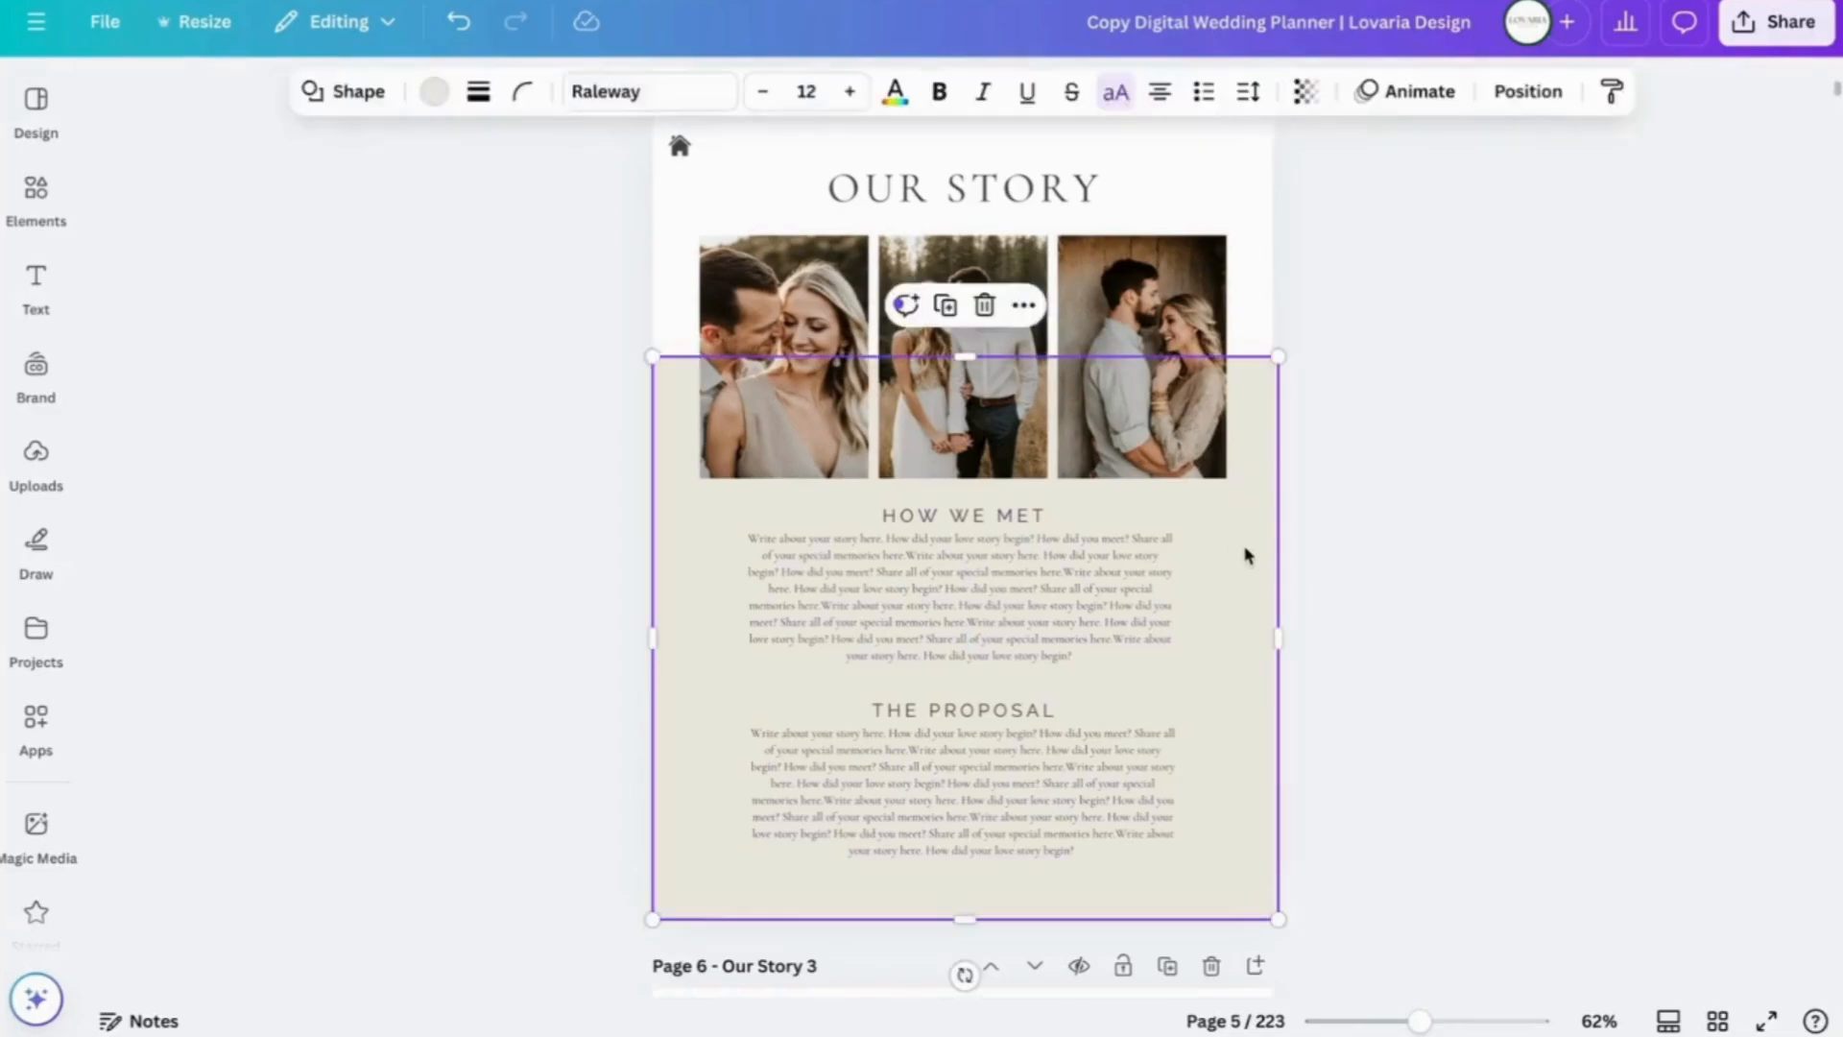
{"action": "right_click", "coordinate": [1225, 549]}
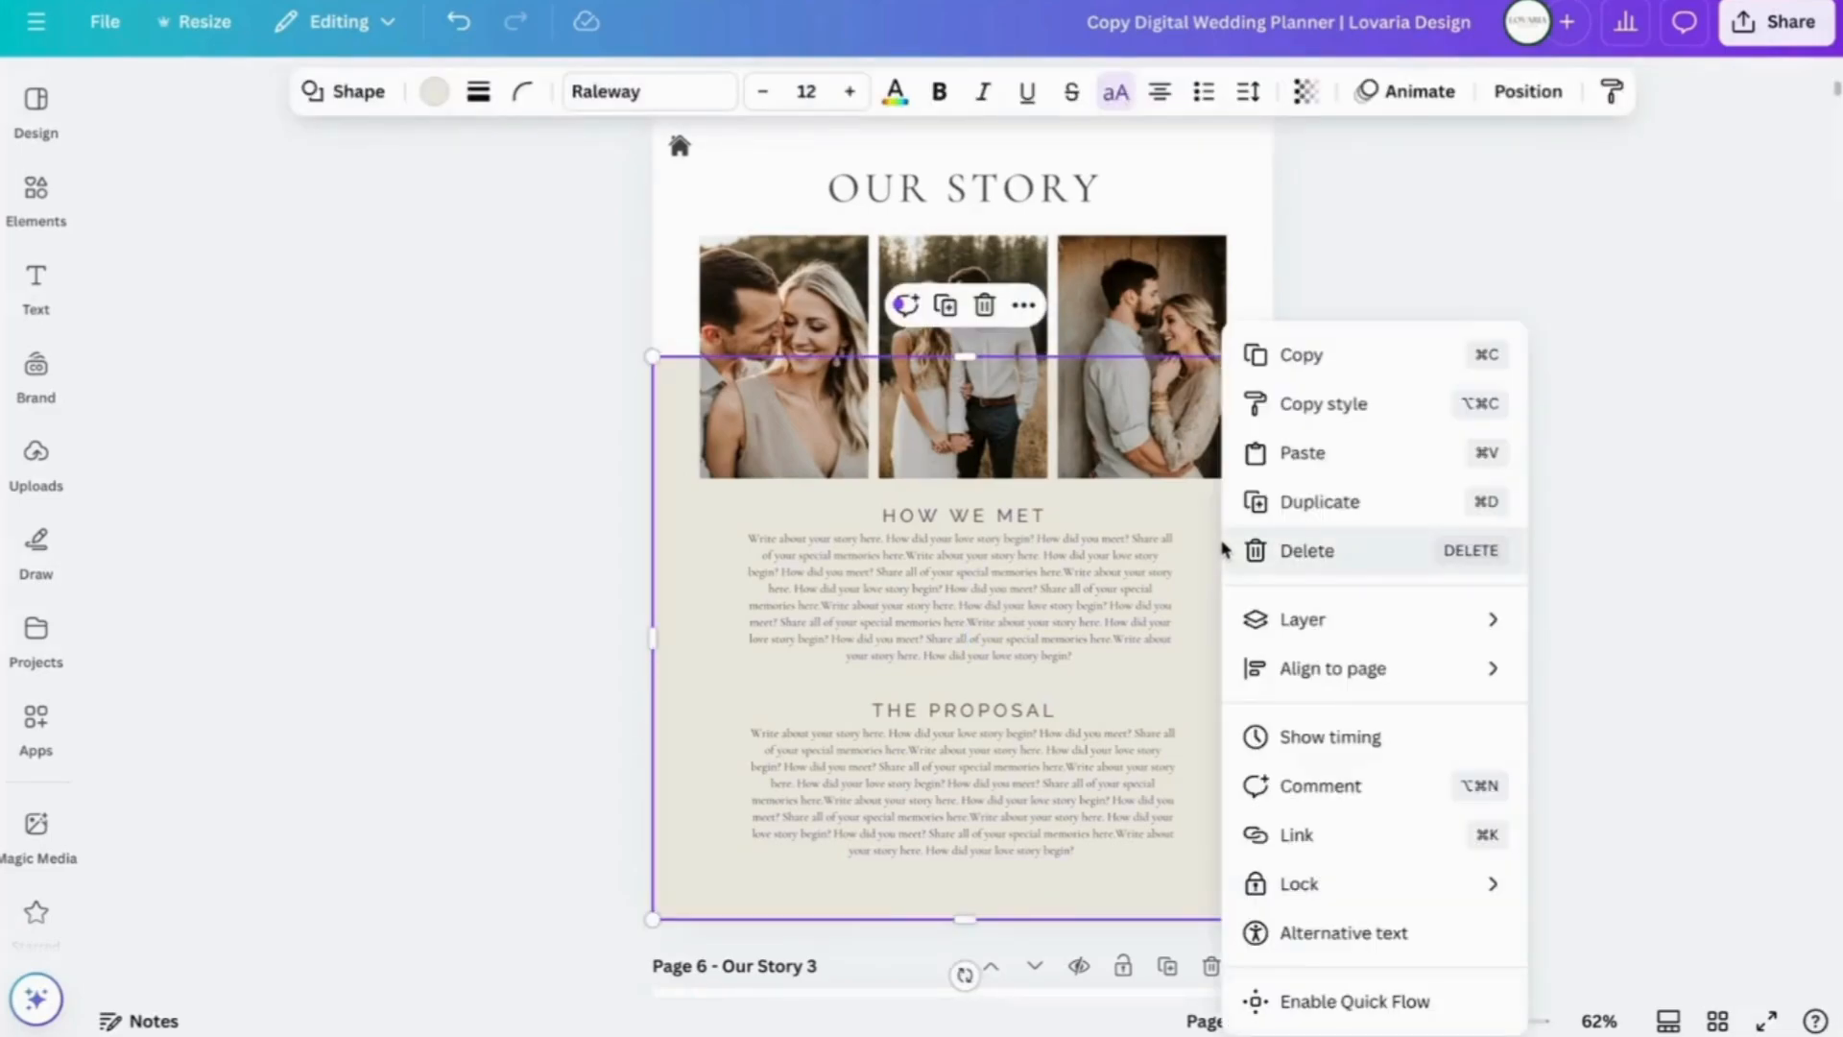
{"action": "left_click", "coordinate": [1304, 359]}
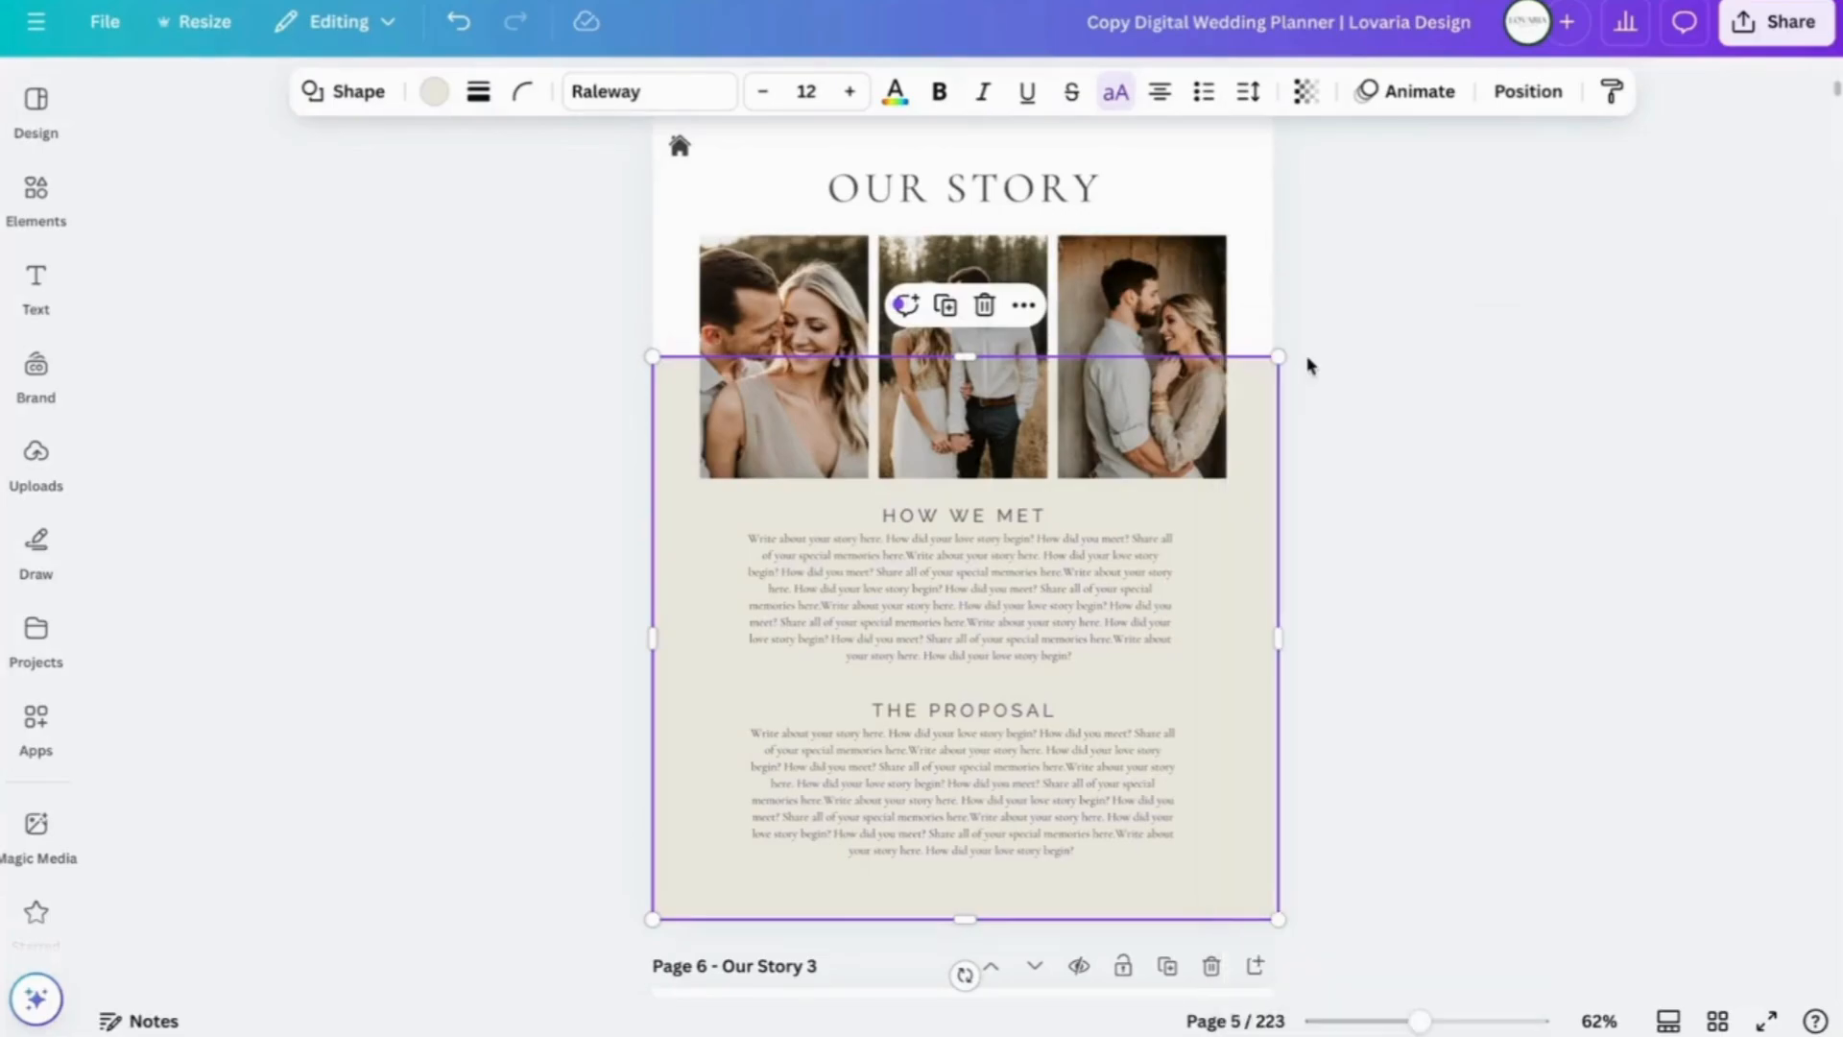
- Paste the beige block onto the Our Memories page and bring up its Position settings
{"action": "scroll", "coordinate": [1393, 718], "scroll_direction": "down", "scroll_amount": 10}
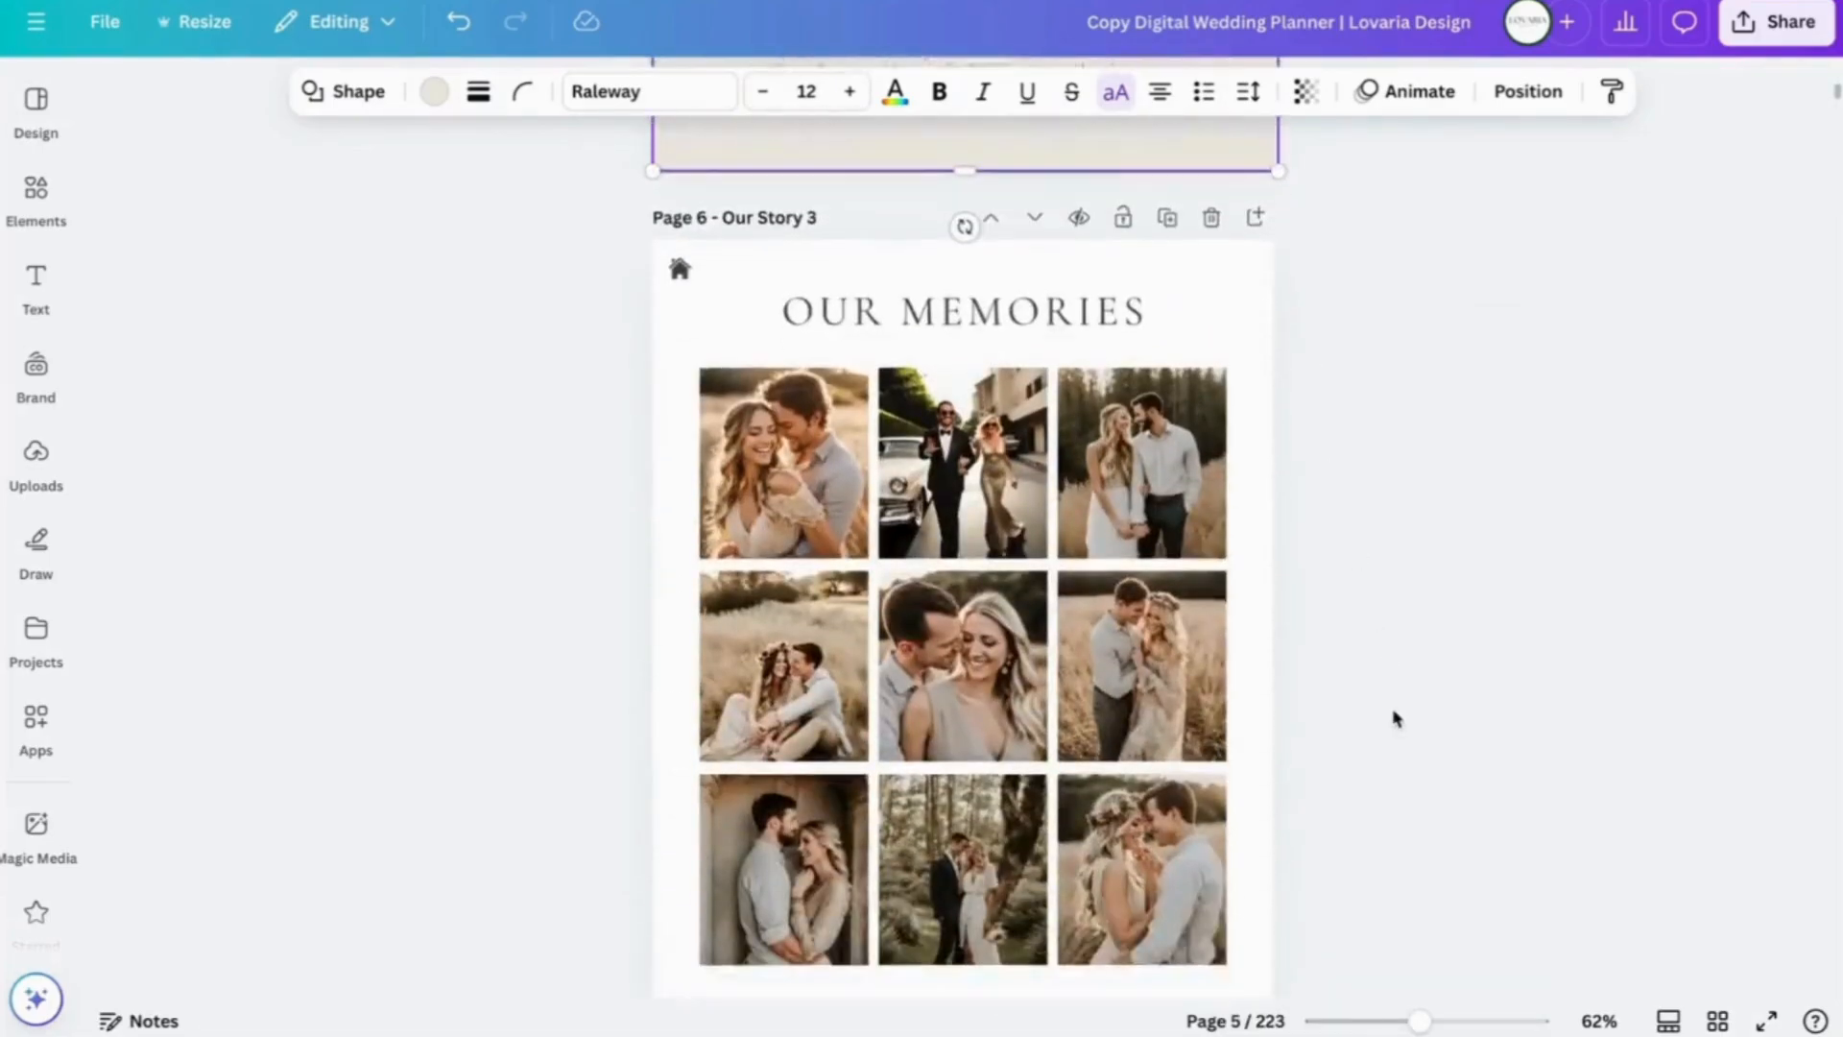
{"action": "left_click", "coordinate": [1251, 559]}
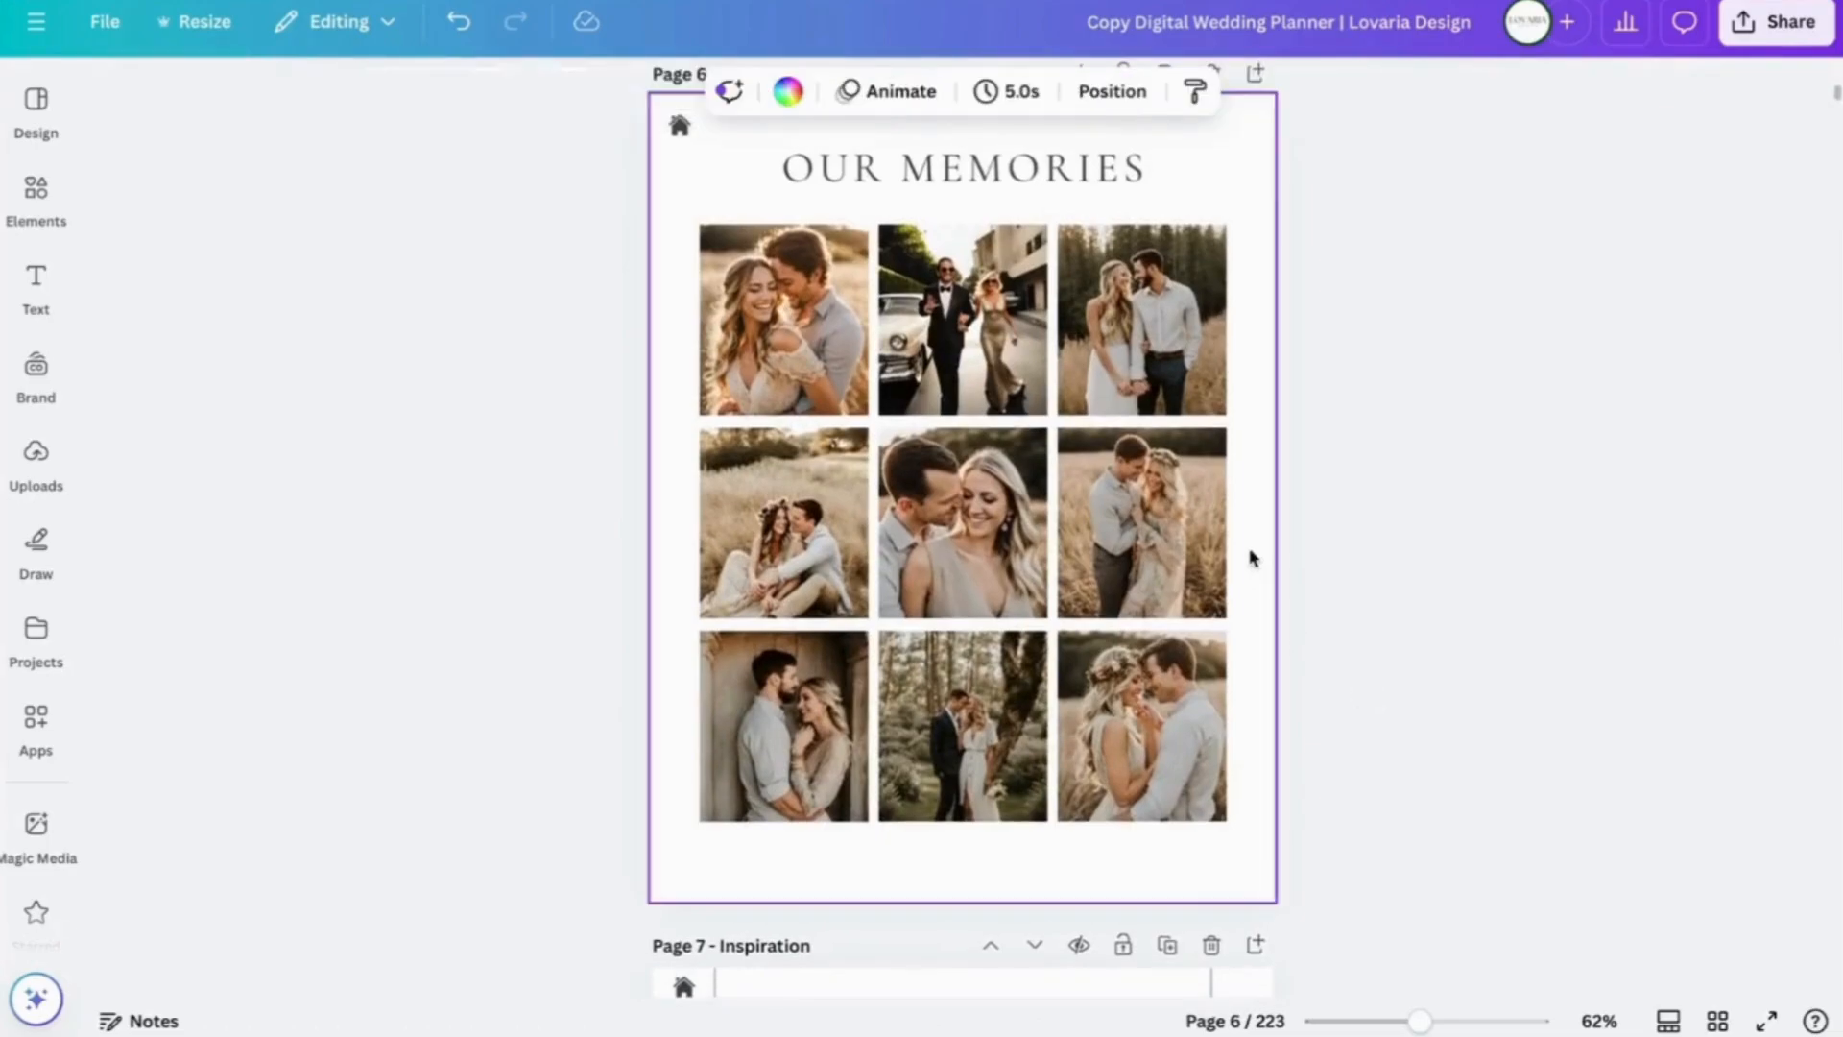
{"action": "right_click", "coordinate": [1241, 478]}
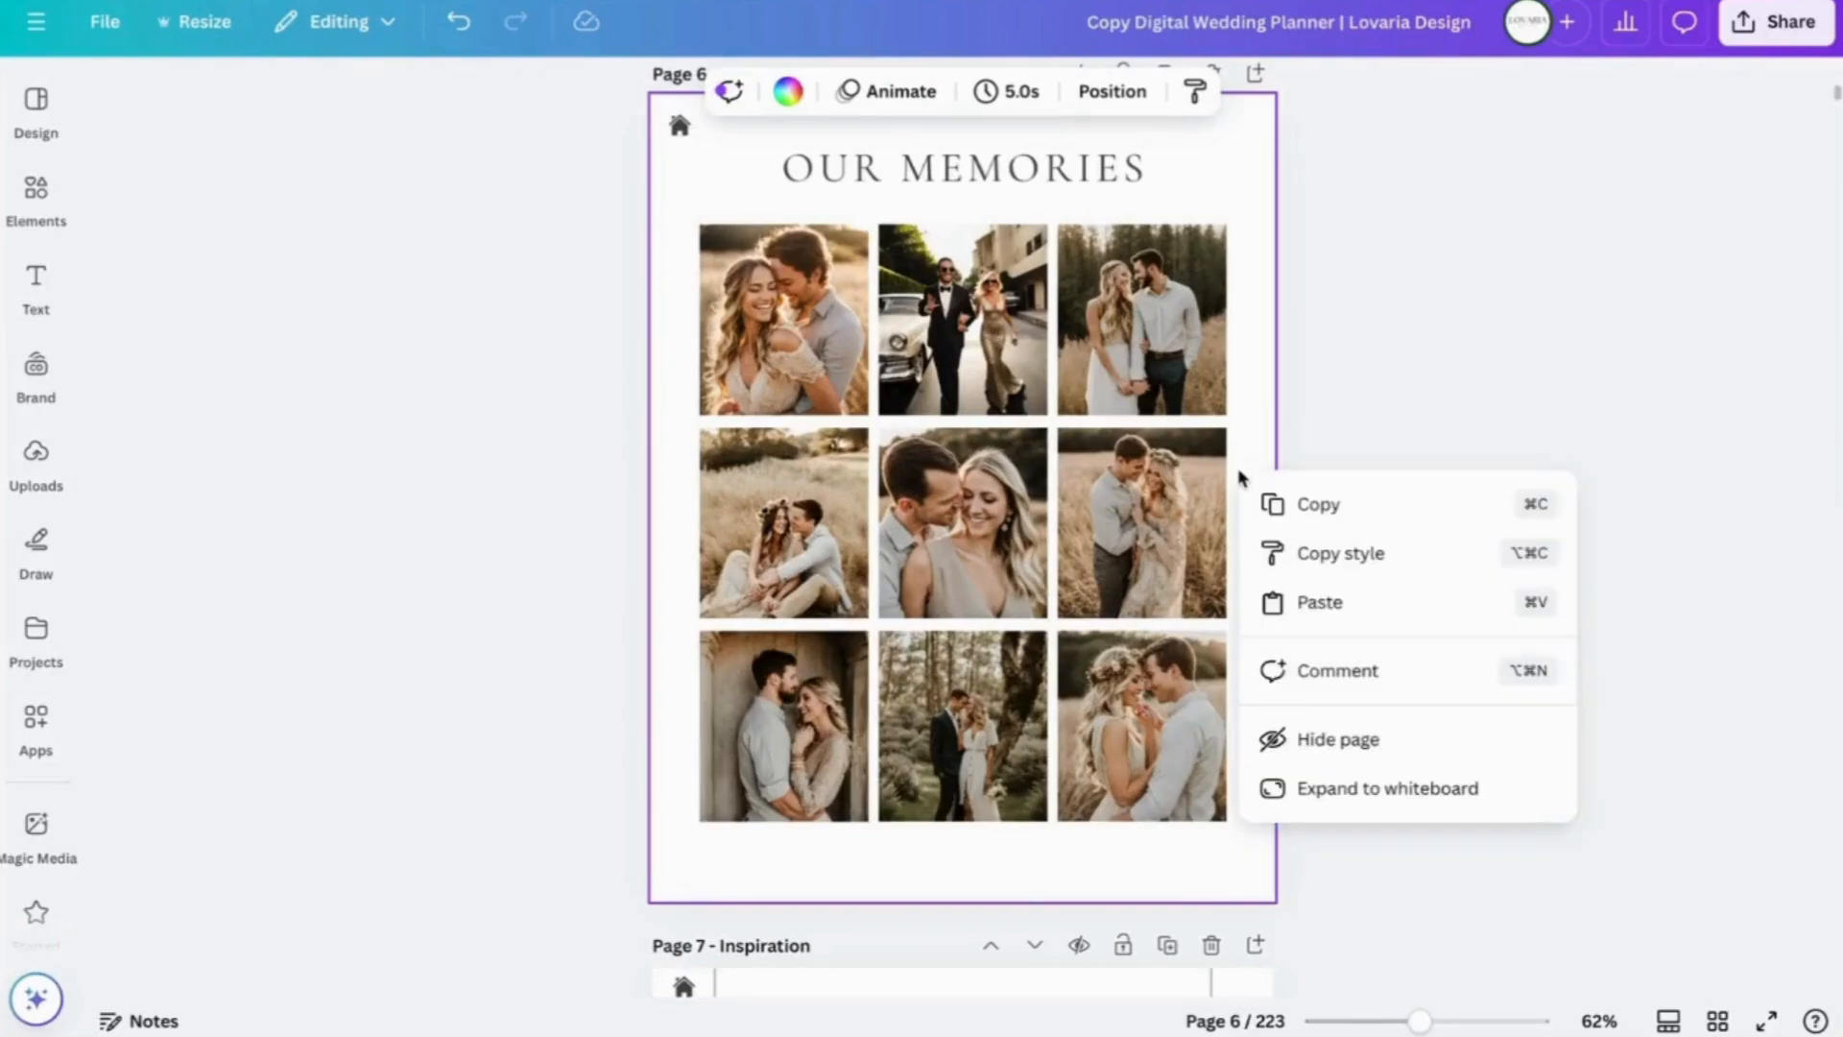
{"action": "left_click", "coordinate": [1321, 603]}
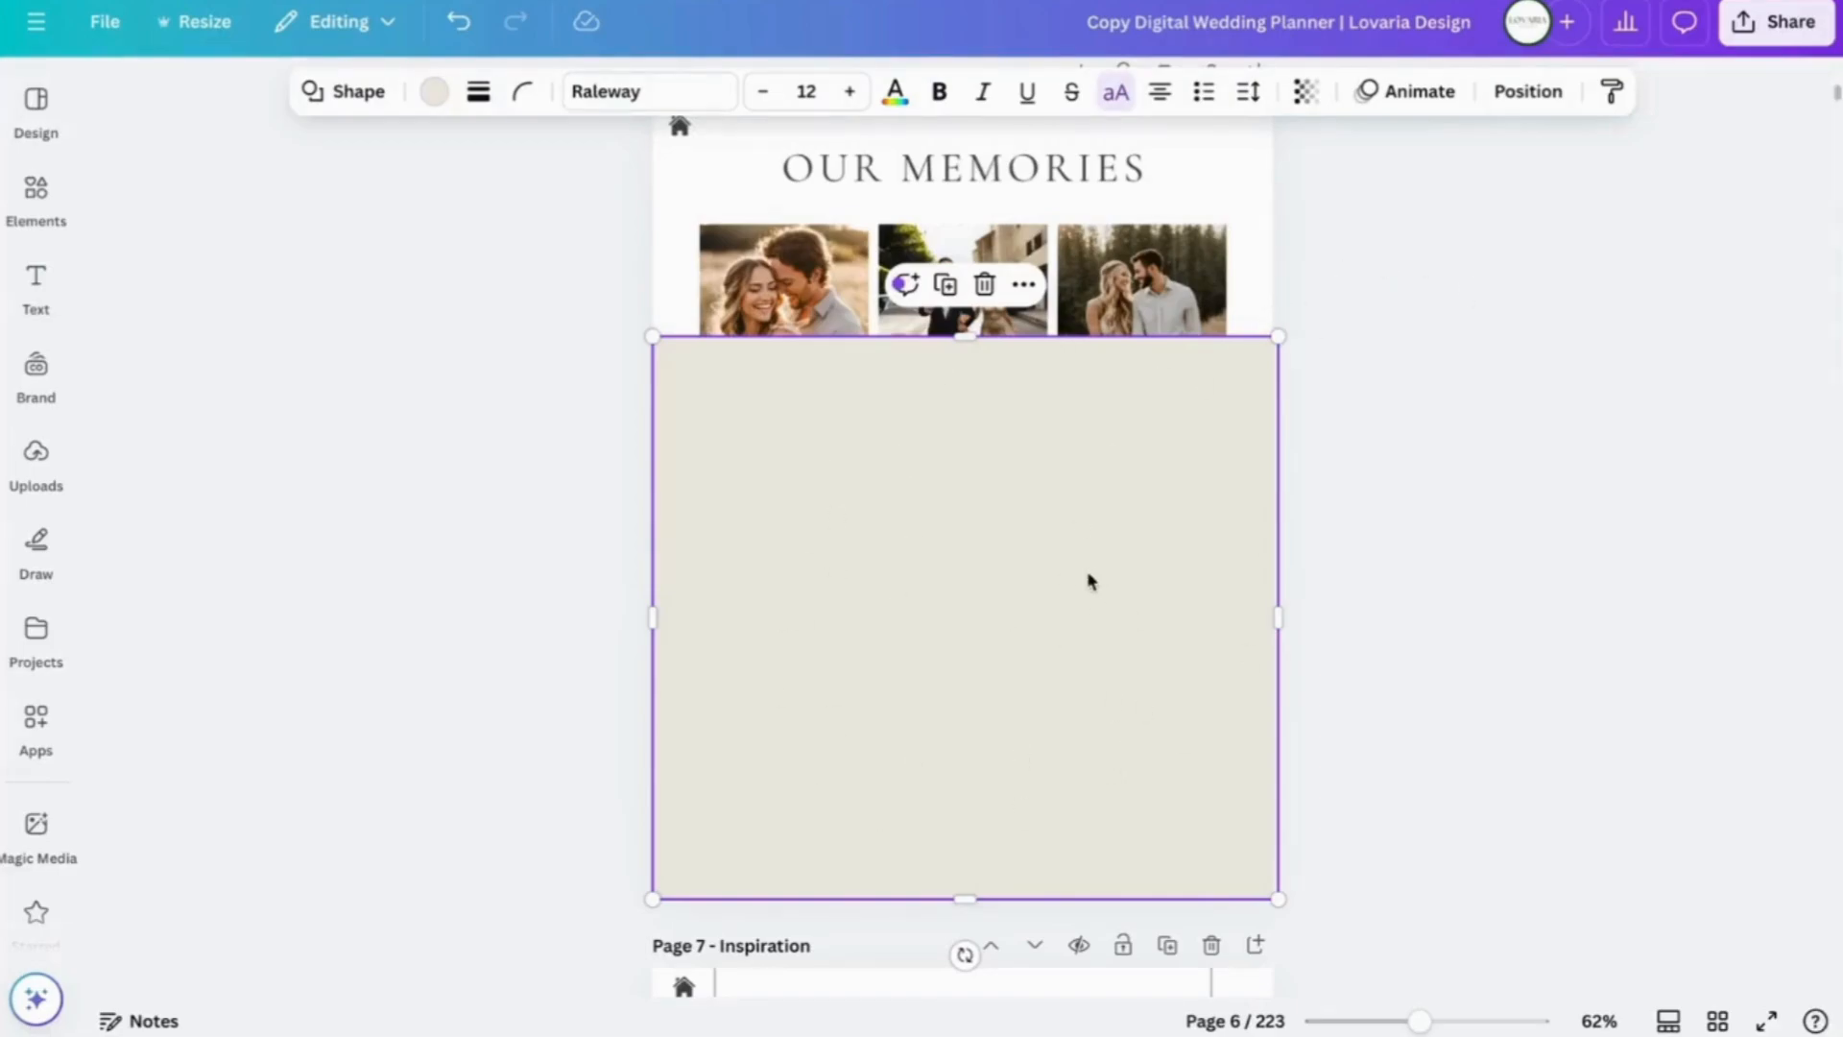
{"action": "left_click", "coordinate": [1492, 333]}
{"action": "left_click", "coordinate": [965, 607]}
{"action": "left_click", "coordinate": [1521, 94]}
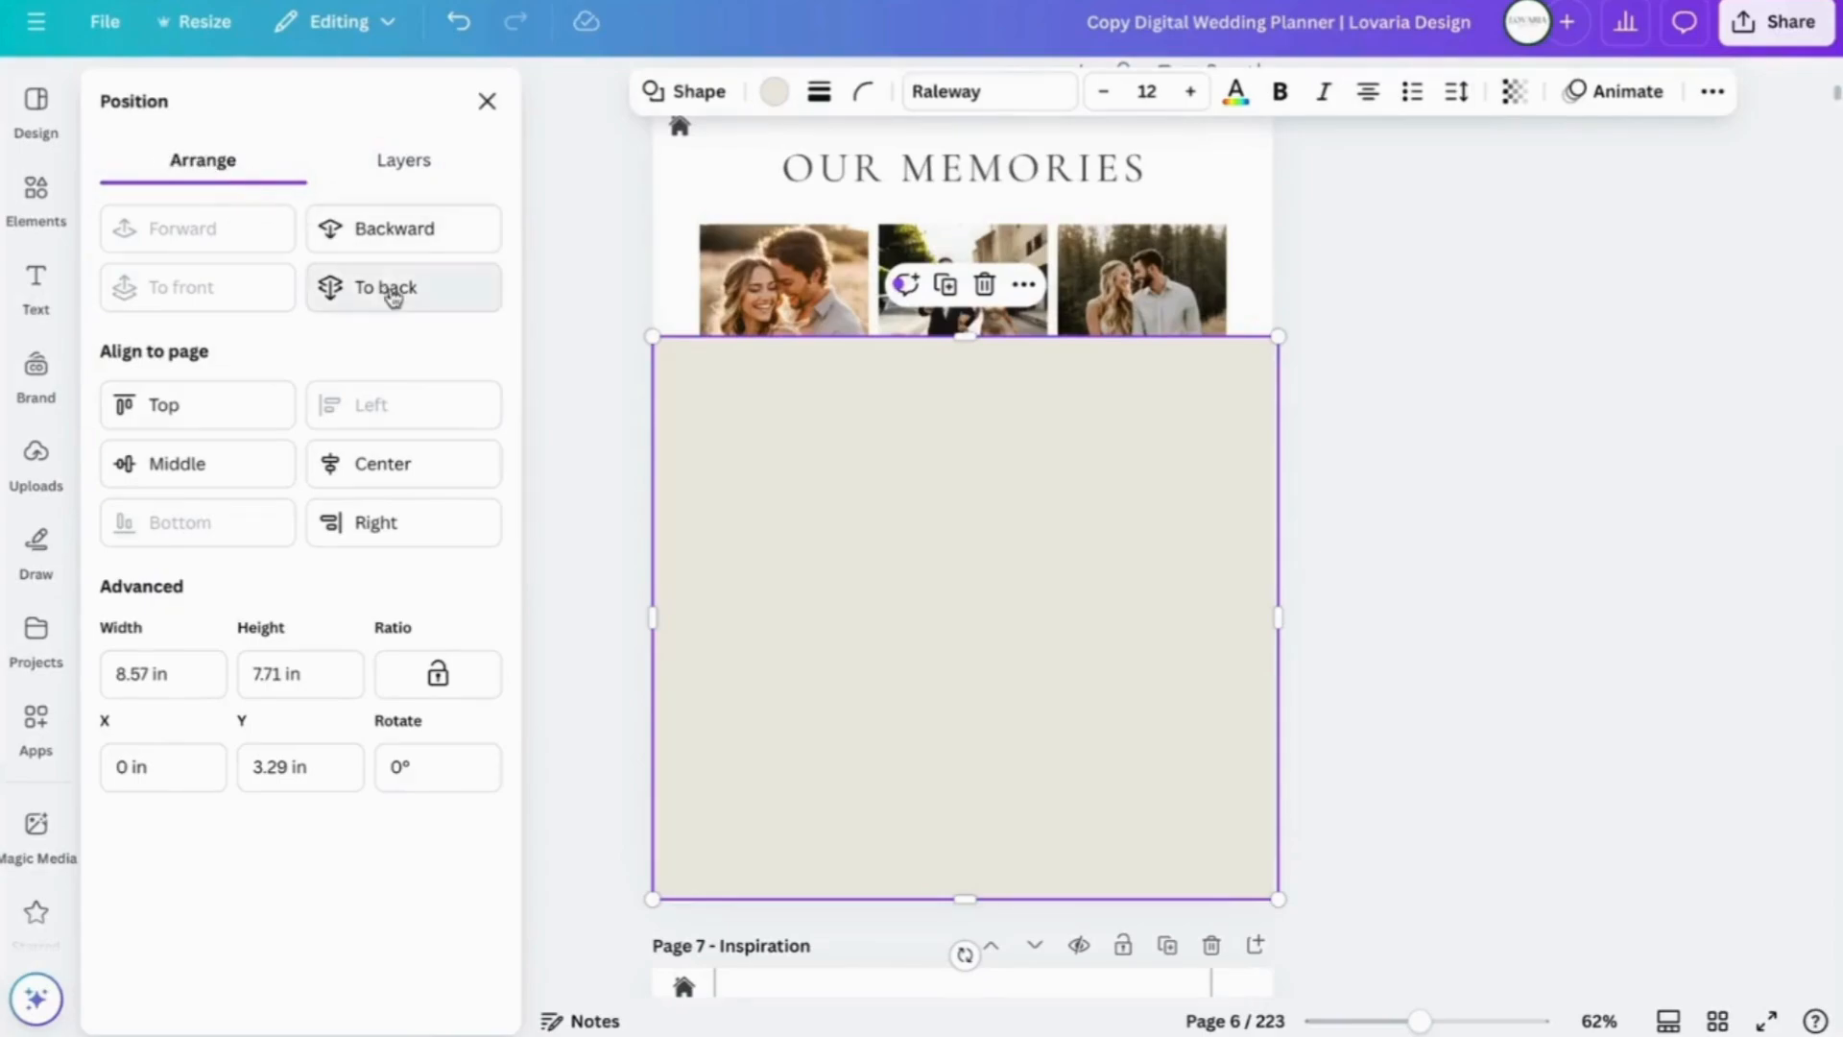
- Send the beige rectangle backward four times, then to the back behind the photos
{"action": "left_click", "coordinate": [384, 247]}
{"action": "left_click", "coordinate": [383, 246]}
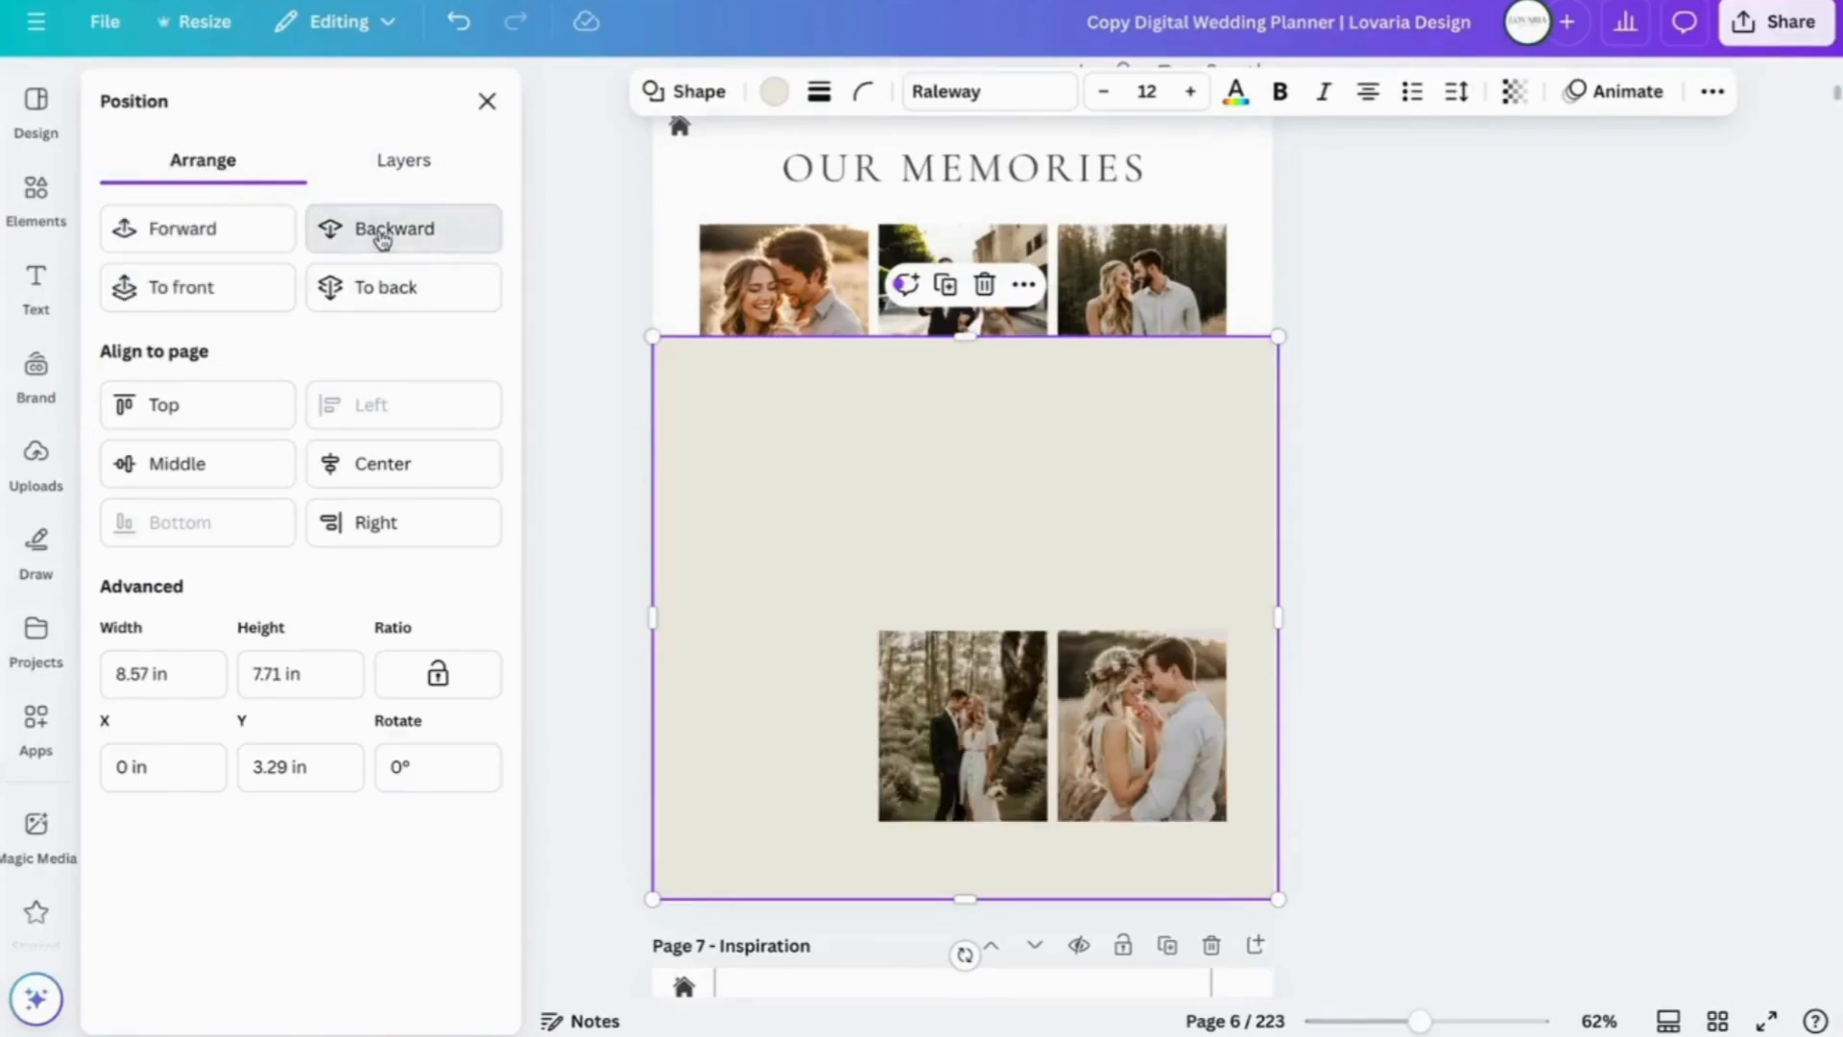
{"action": "left_click", "coordinate": [383, 242]}
{"action": "left_click", "coordinate": [383, 241]}
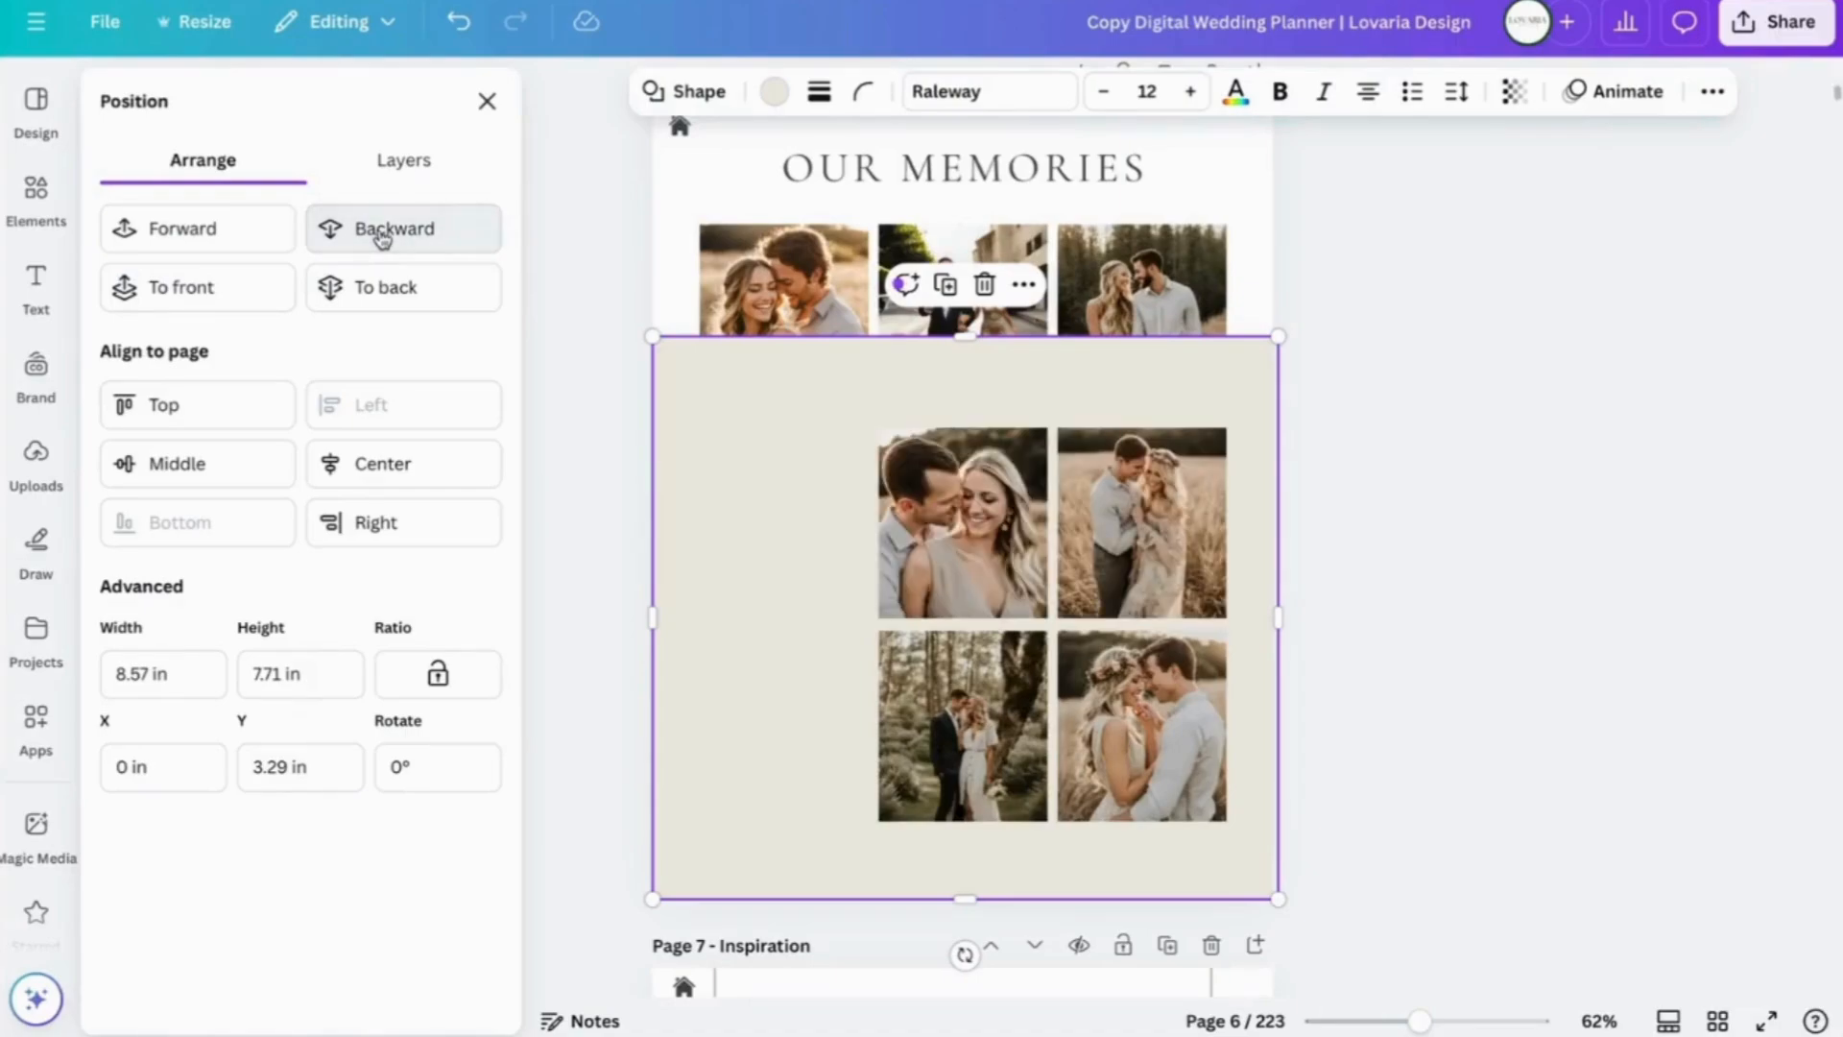
{"action": "left_click", "coordinate": [391, 291]}
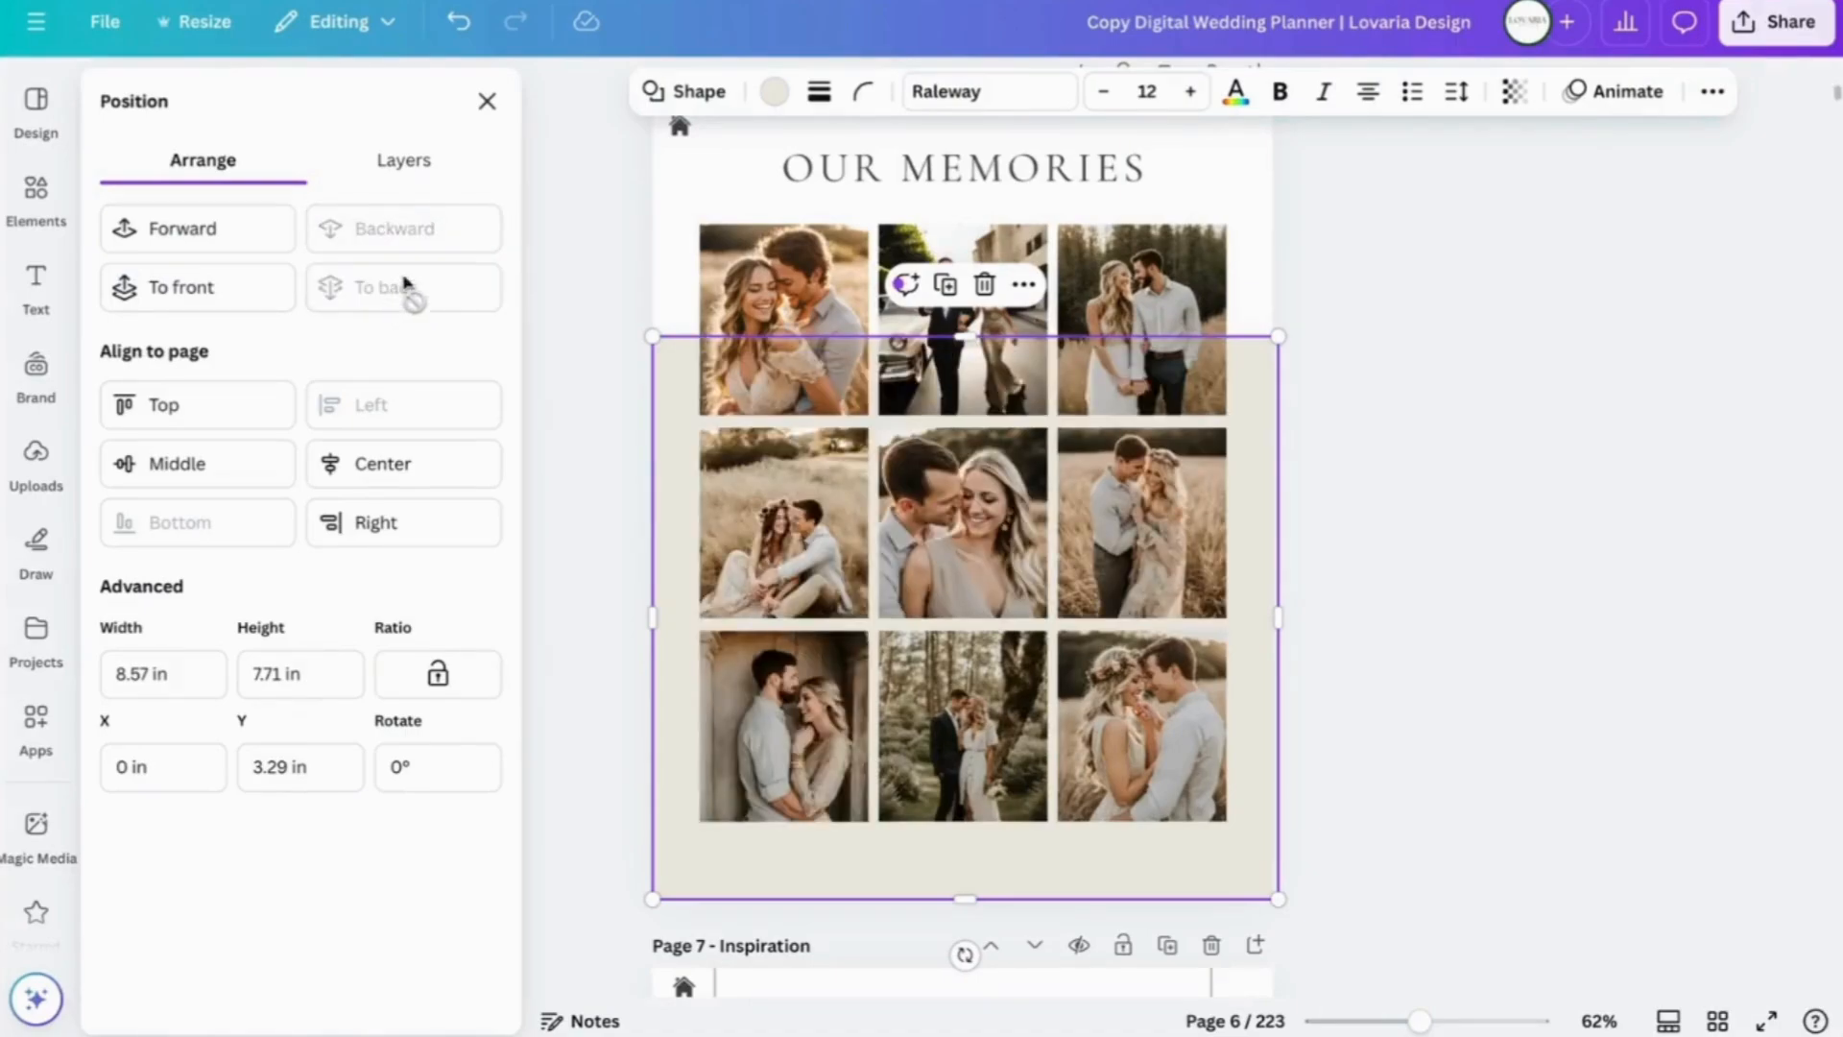
{"action": "left_click", "coordinate": [1393, 489]}
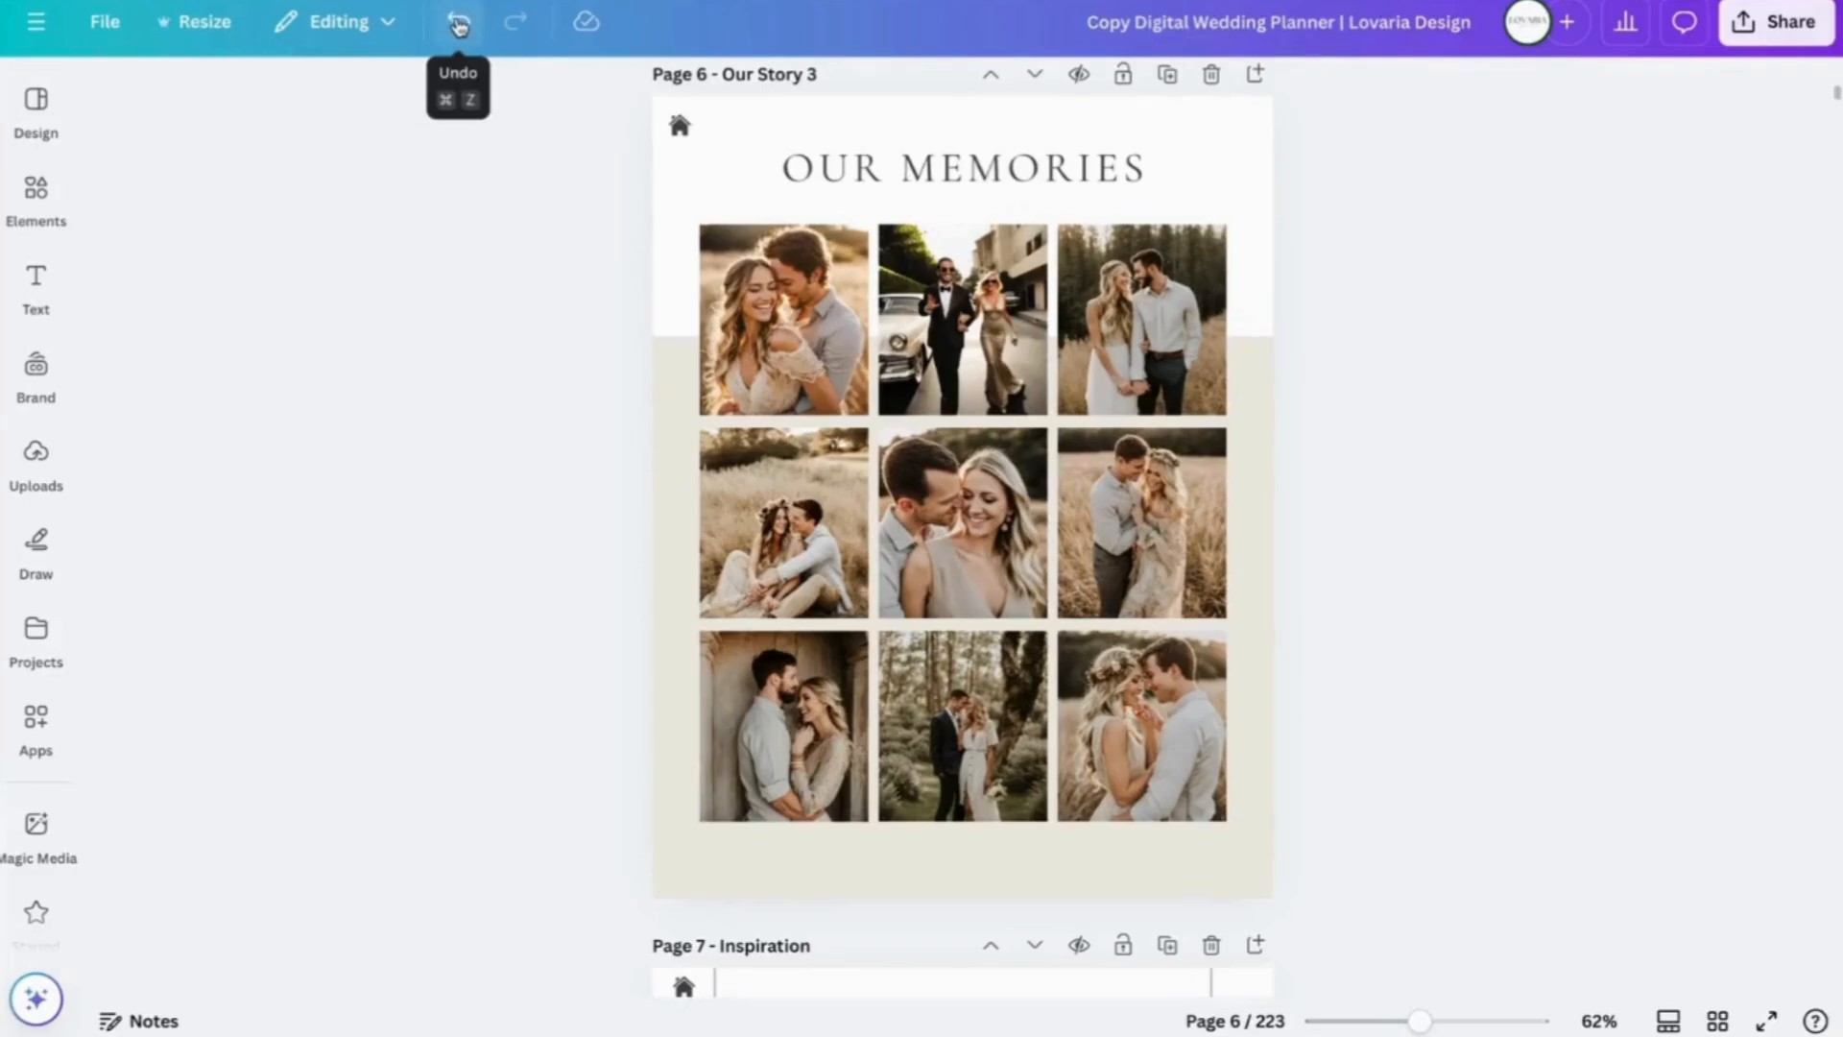
- Undo back to before the paste to compare, redo, and reselect the beige rectangle
{"action": "left_click", "coordinate": [460, 26]}
{"action": "left_click", "coordinate": [460, 26]}
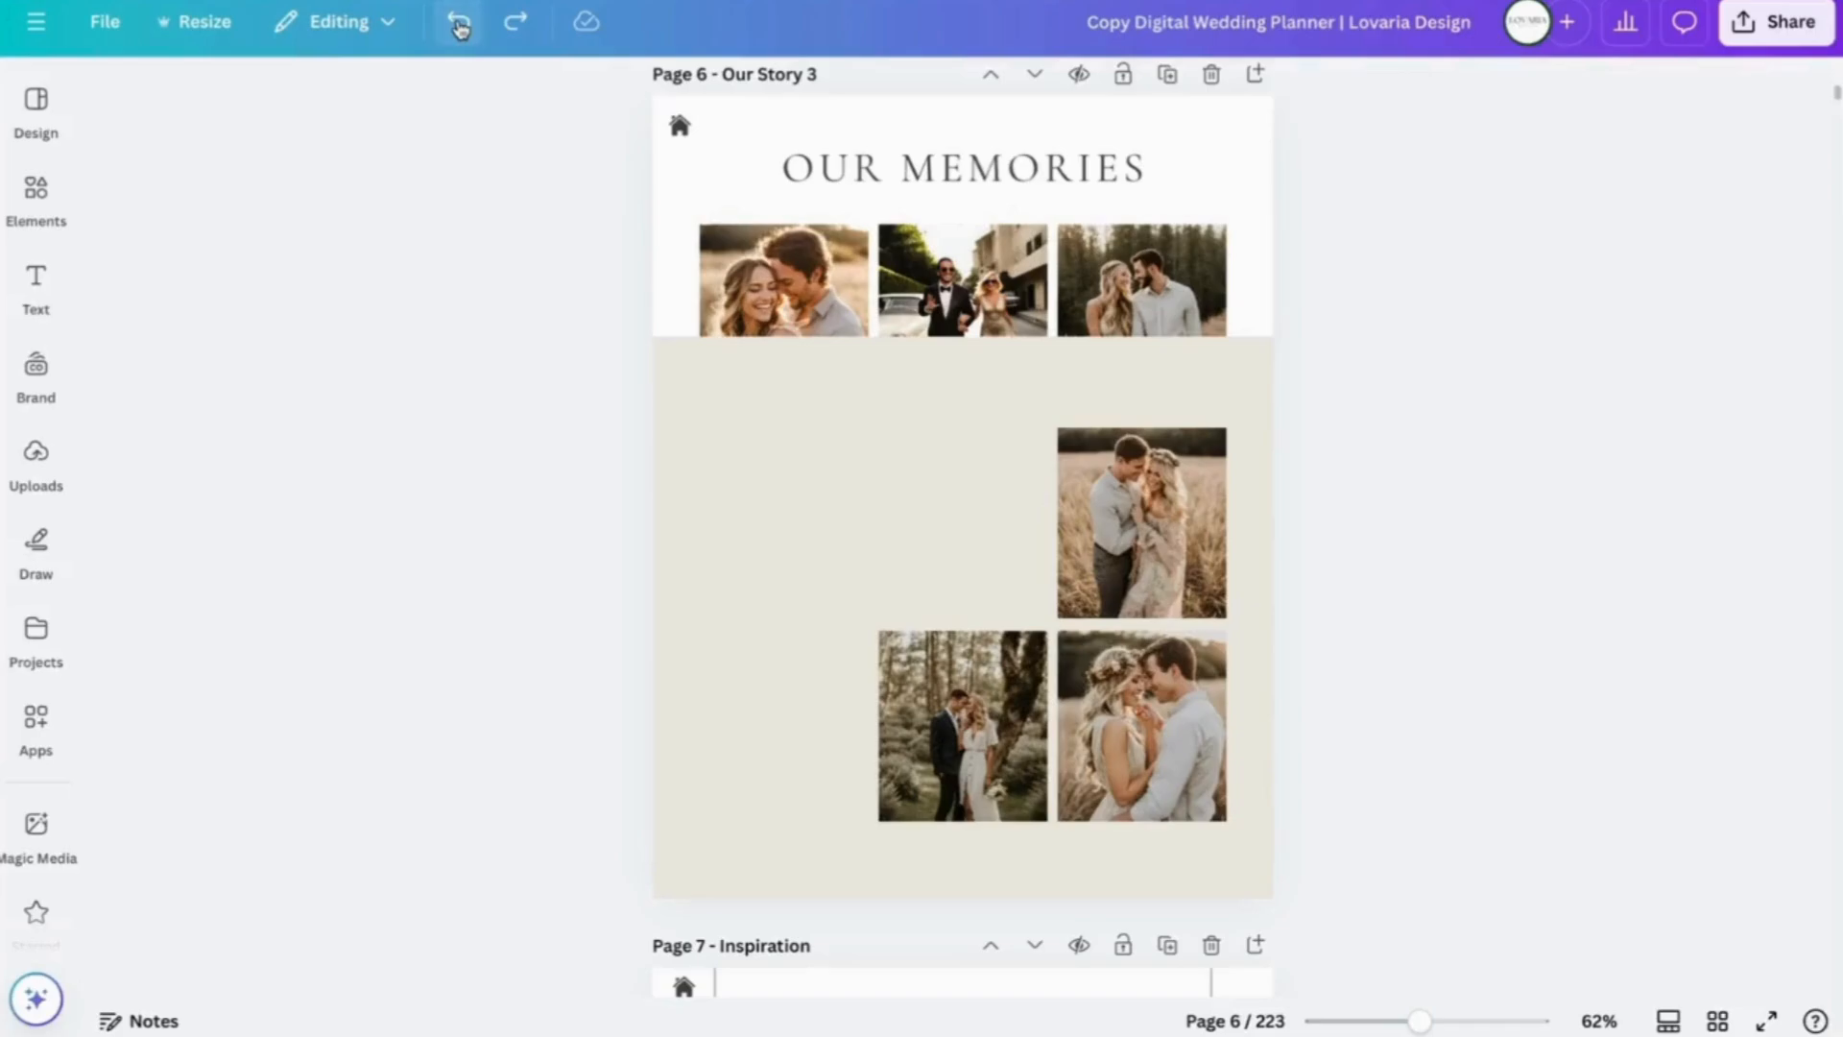
{"action": "left_click", "coordinate": [460, 26]}
{"action": "left_click", "coordinate": [459, 26]}
{"action": "left_click", "coordinate": [460, 26]}
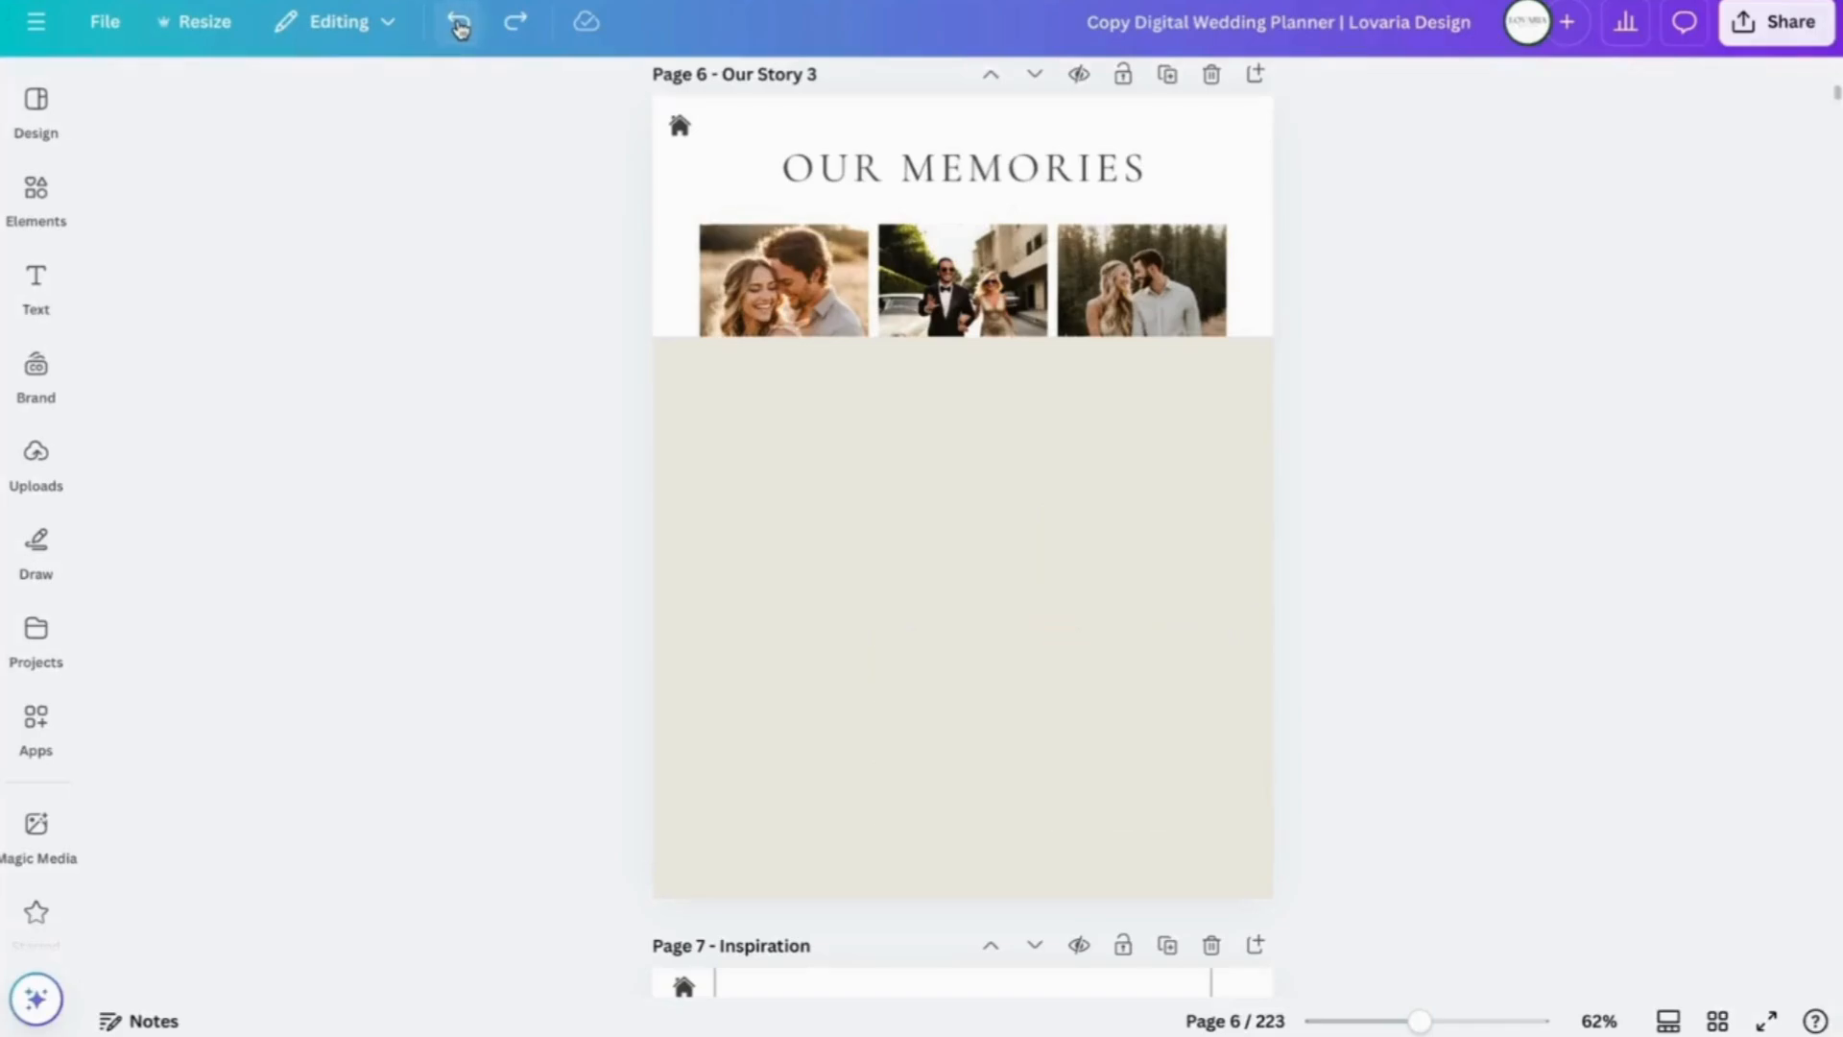
{"action": "left_click", "coordinate": [460, 26]}
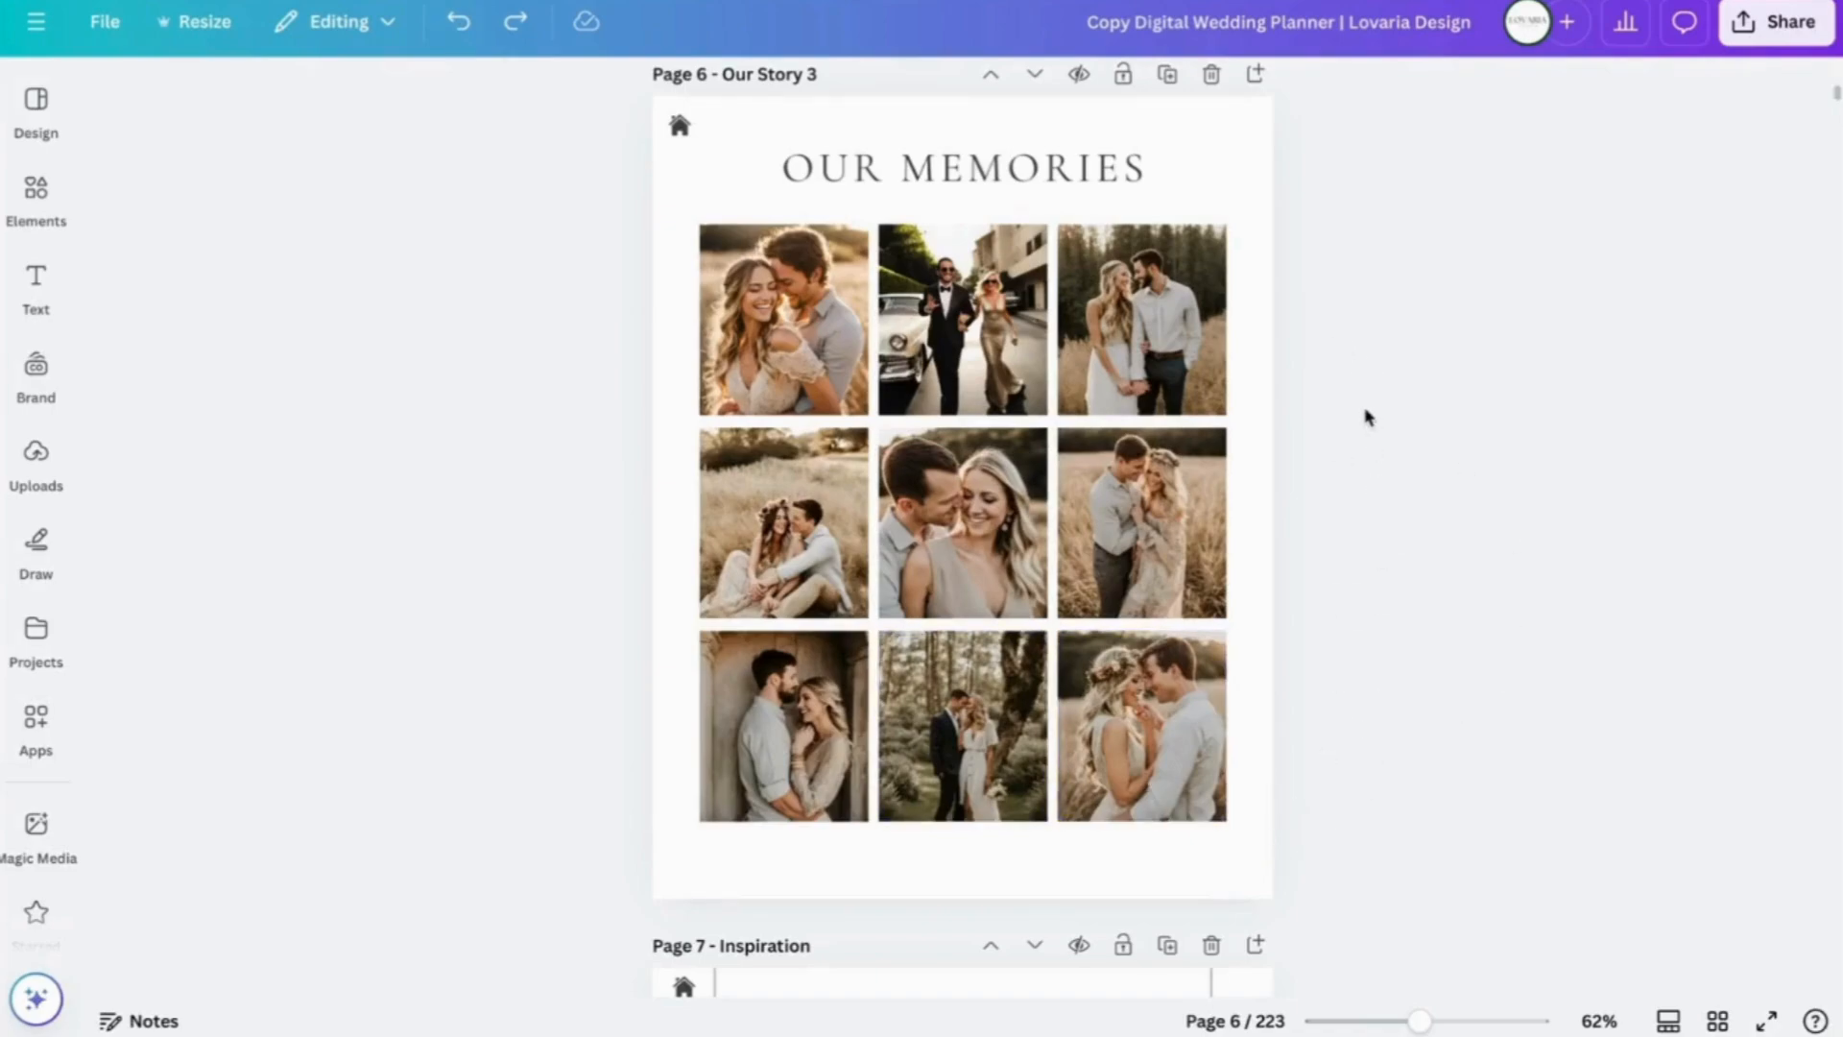
{"action": "left_click", "coordinate": [515, 21]}
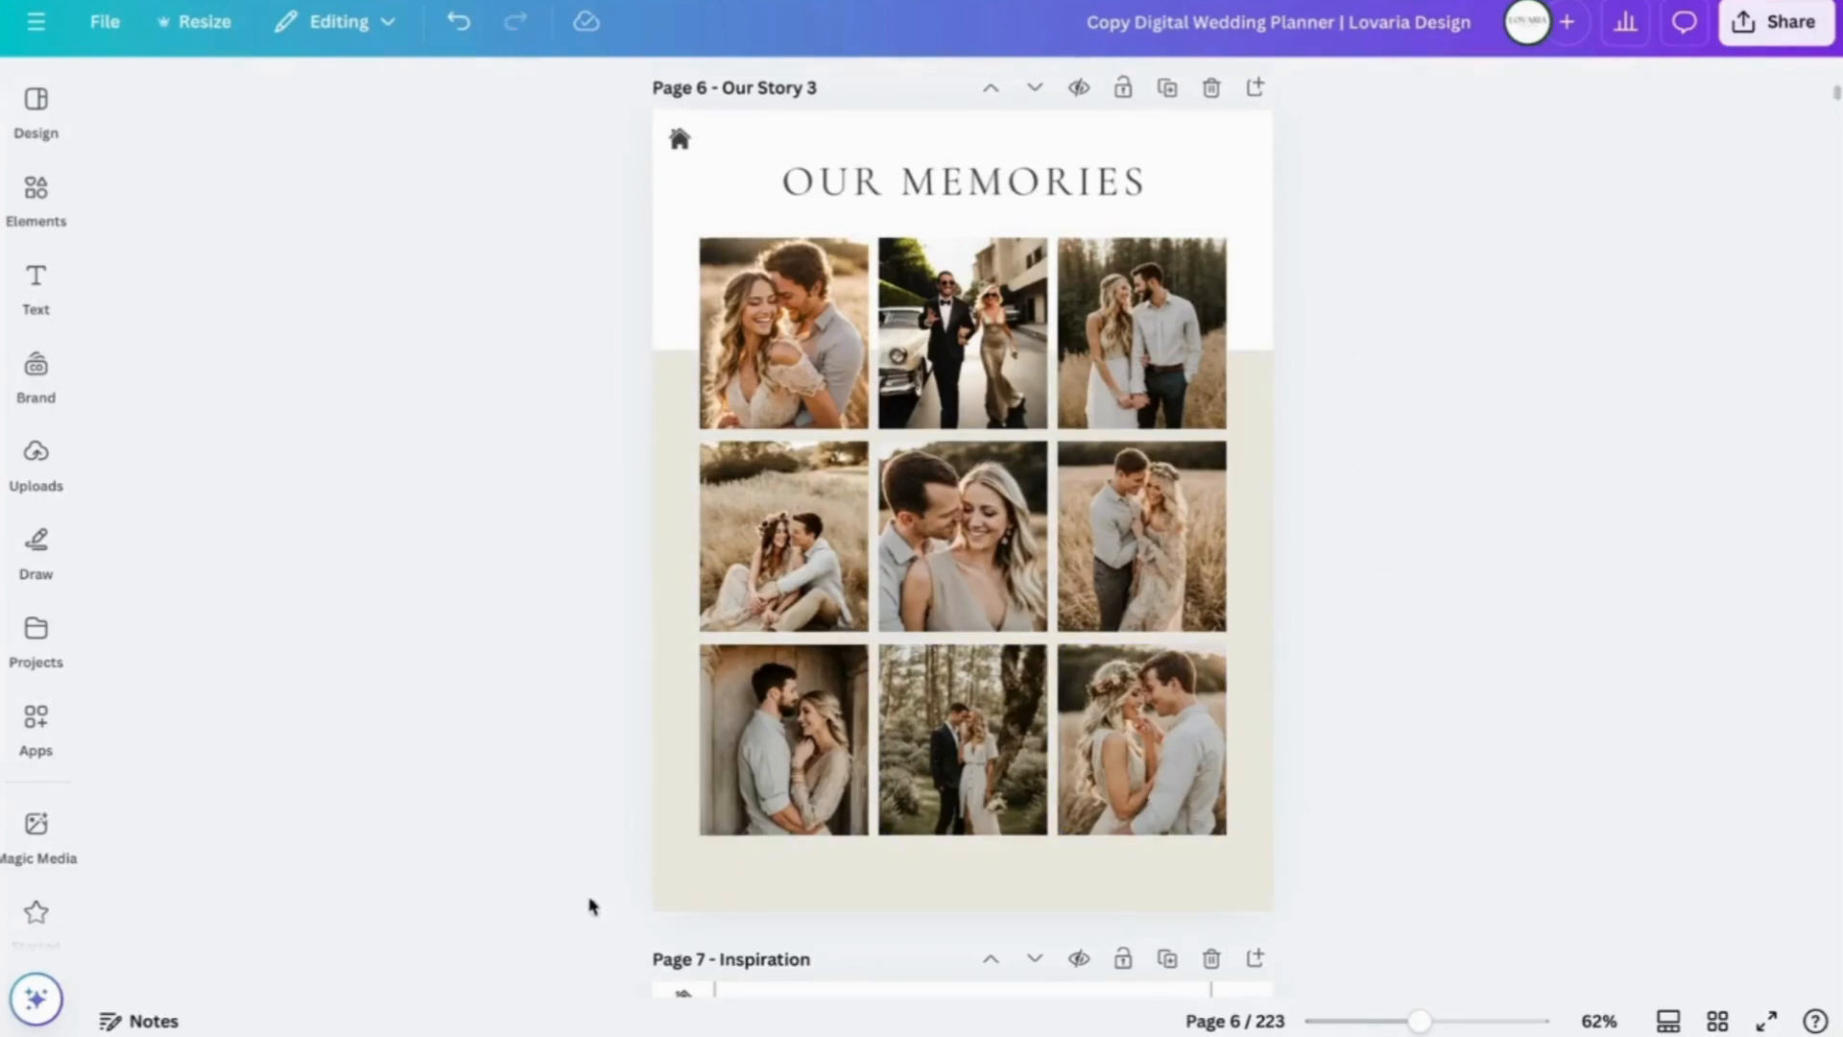
{"action": "left_click", "coordinate": [1246, 881]}
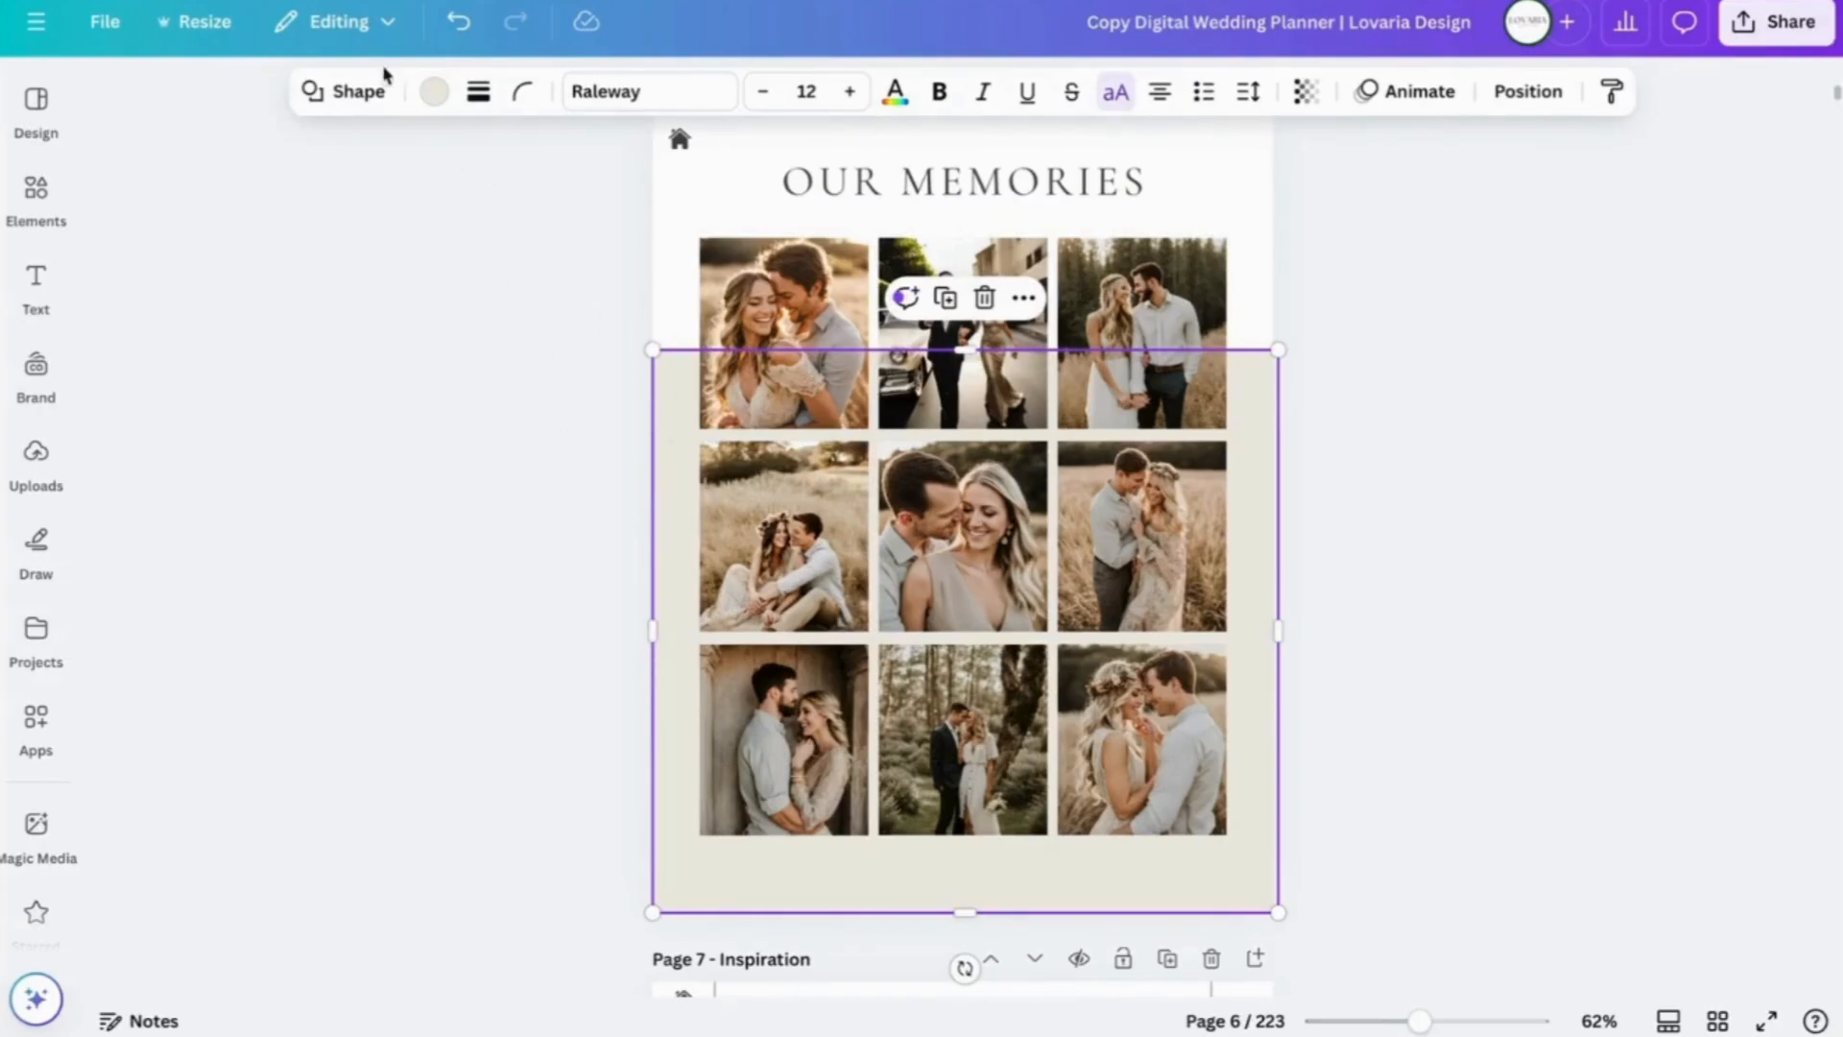
- Try the dusty pink document colour, then set the band to custom colour #D8C3B5
{"action": "left_click", "coordinate": [433, 91]}
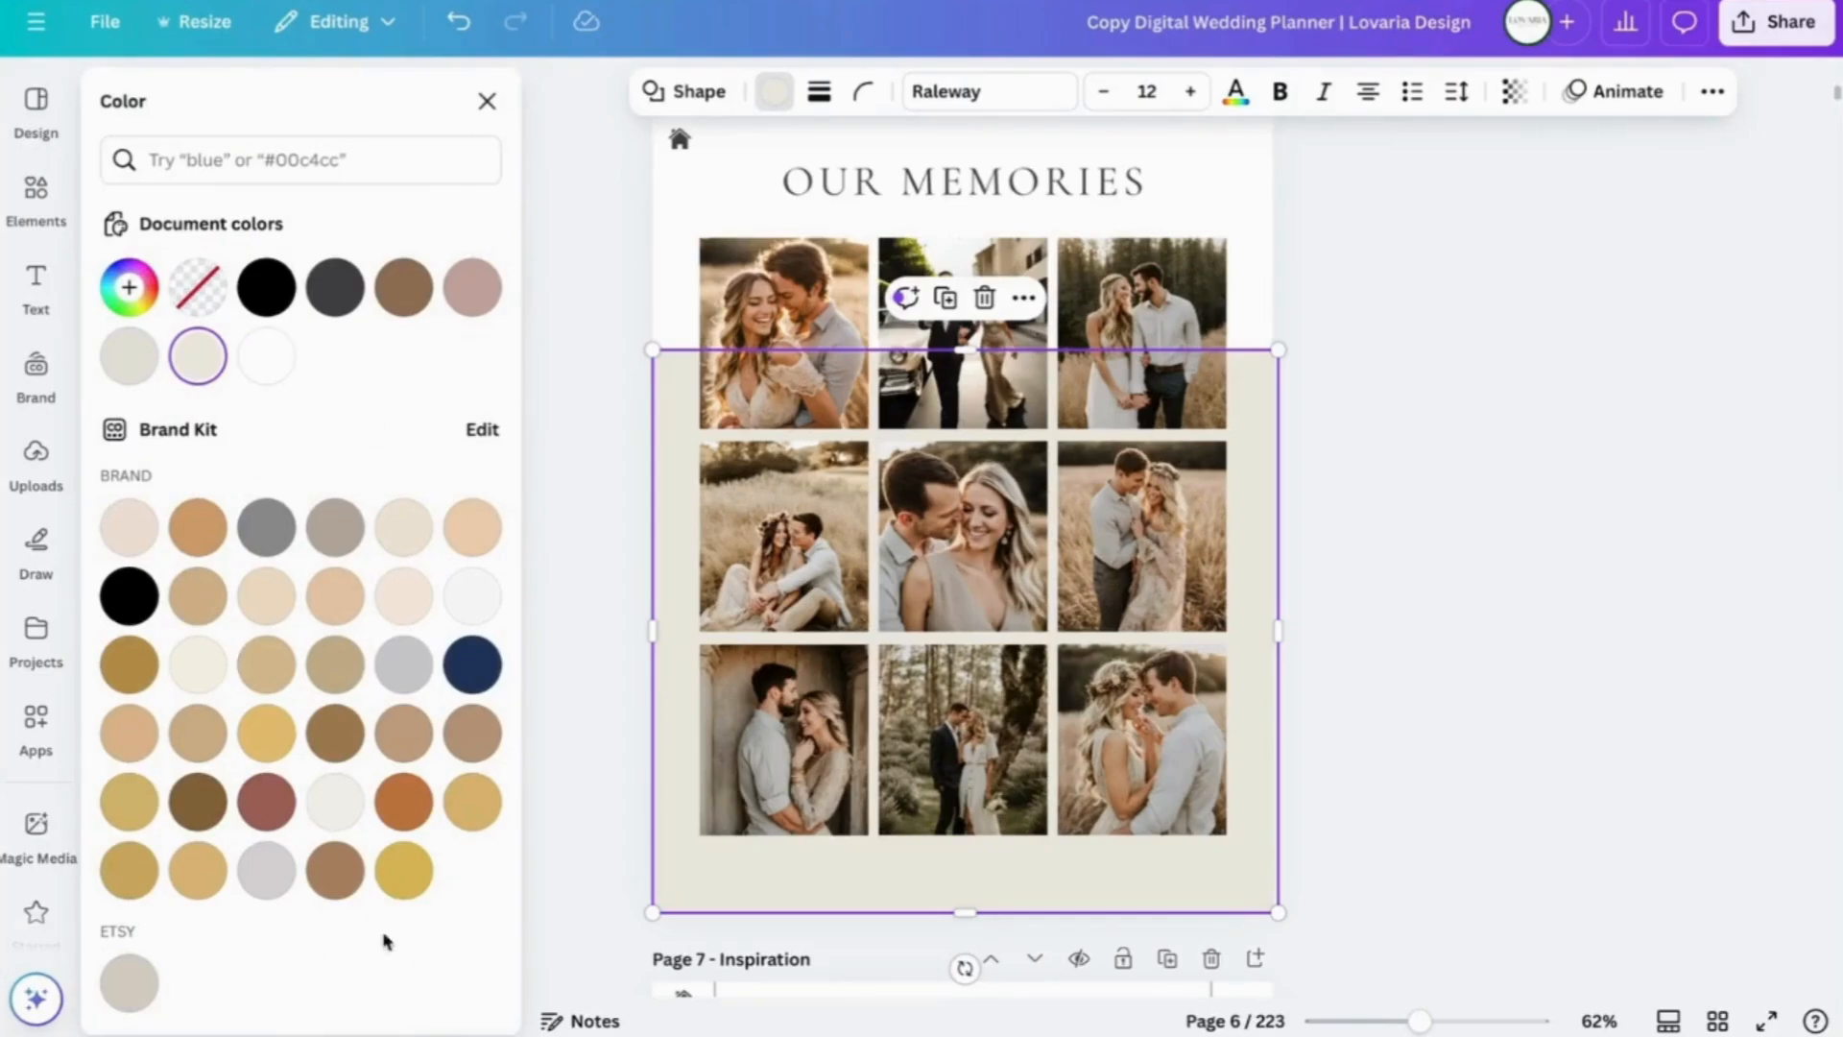
{"action": "scroll", "coordinate": [379, 874], "scroll_direction": "down", "scroll_amount": 6}
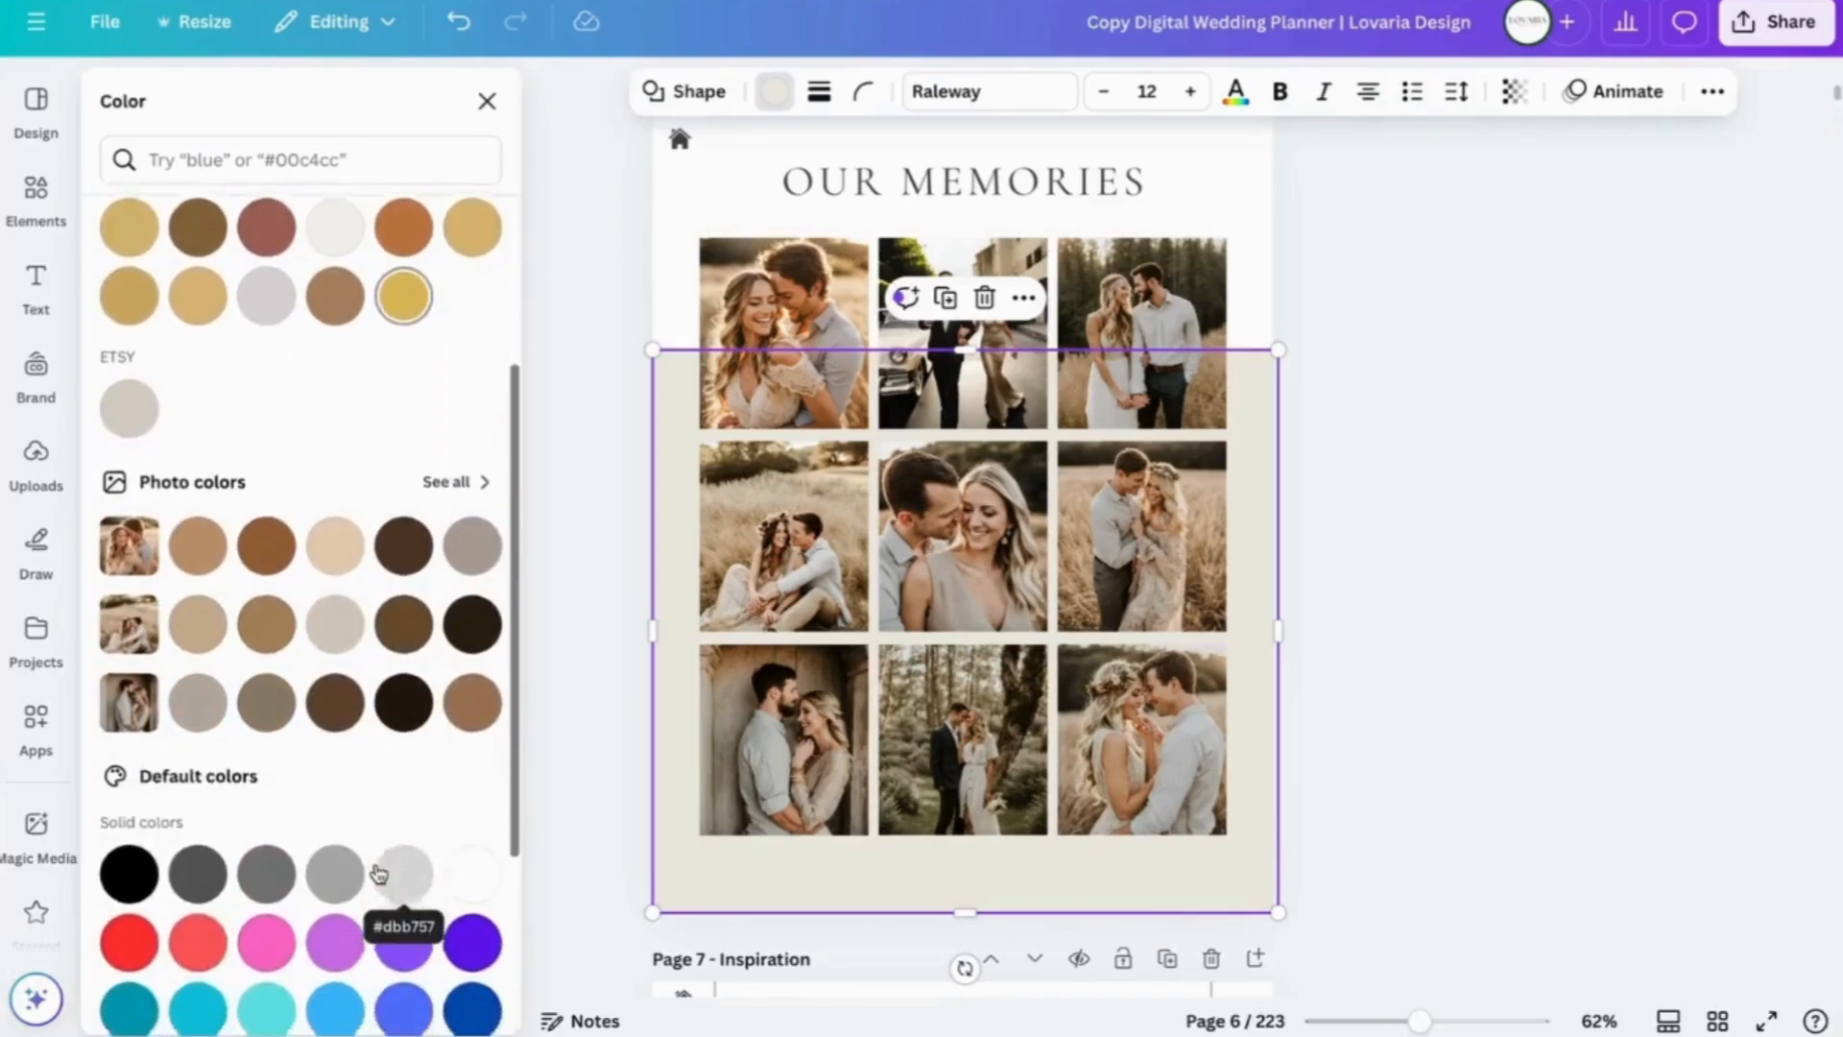
{"action": "scroll", "coordinate": [379, 873], "scroll_direction": "down", "scroll_amount": 4}
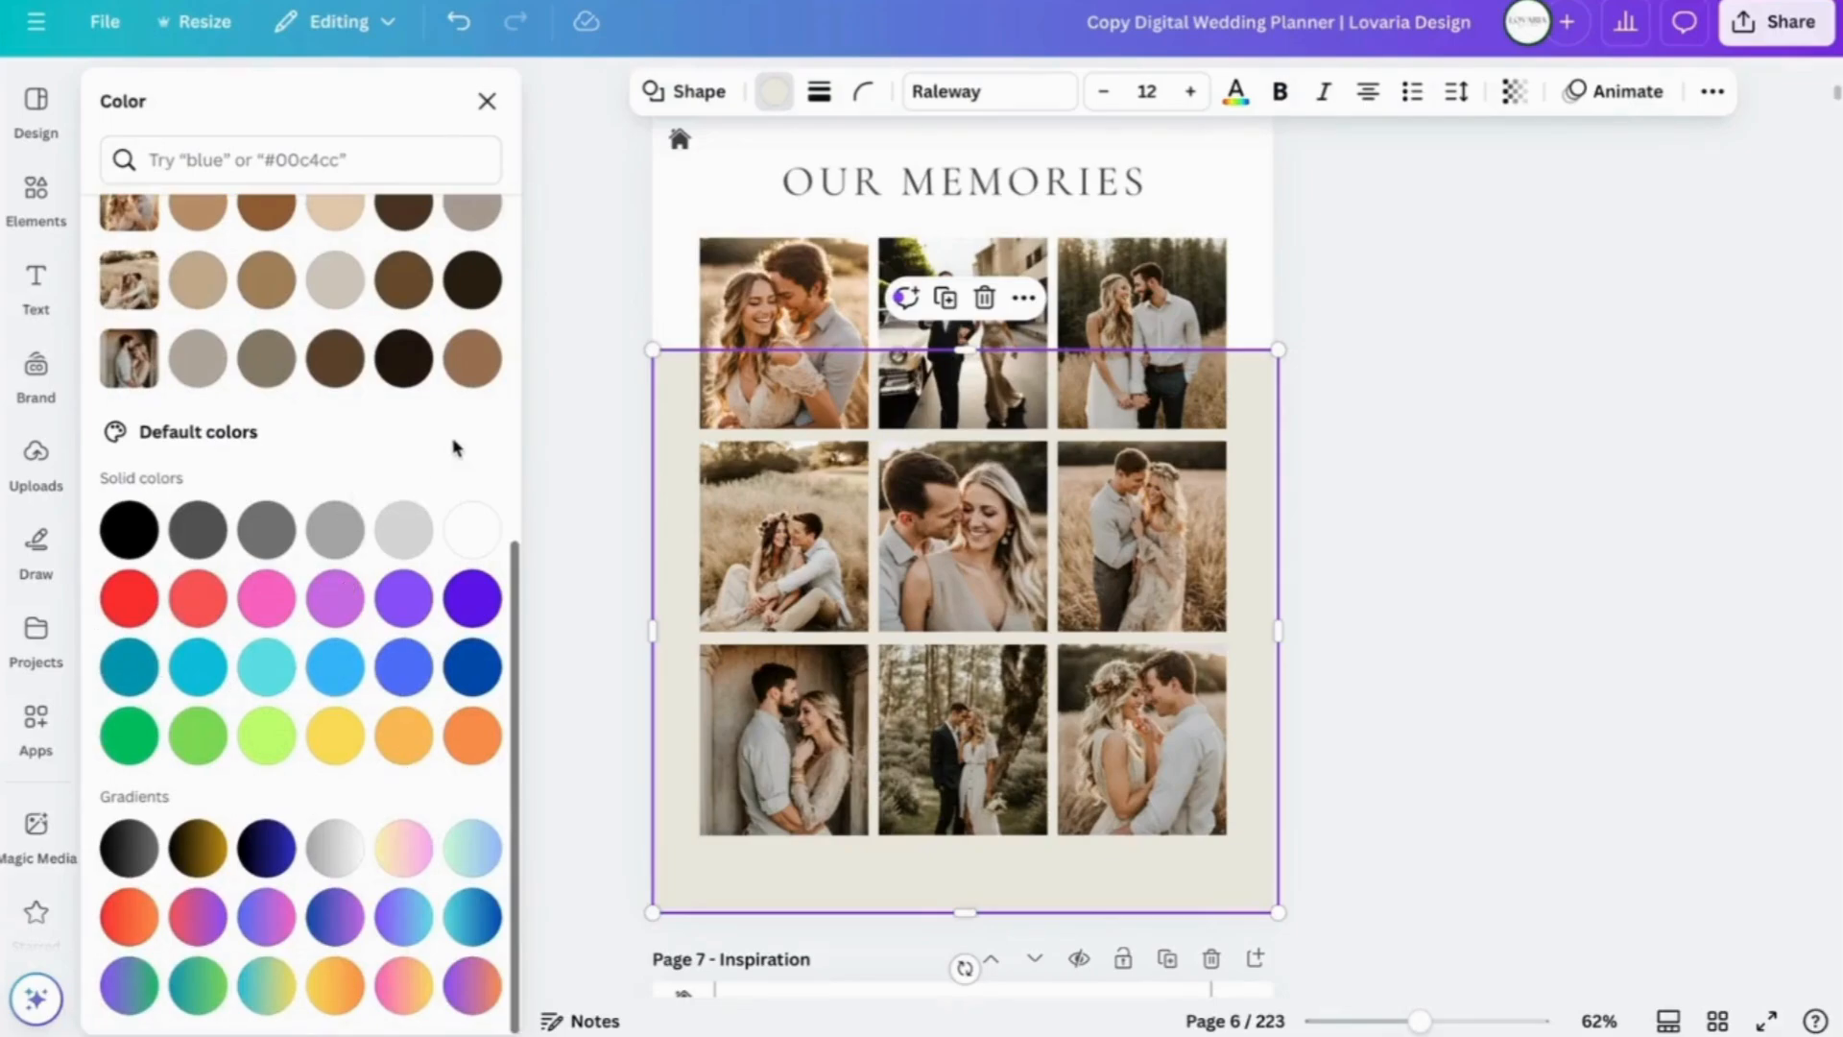
{"action": "scroll", "coordinate": [456, 448], "scroll_direction": "up", "scroll_amount": 10}
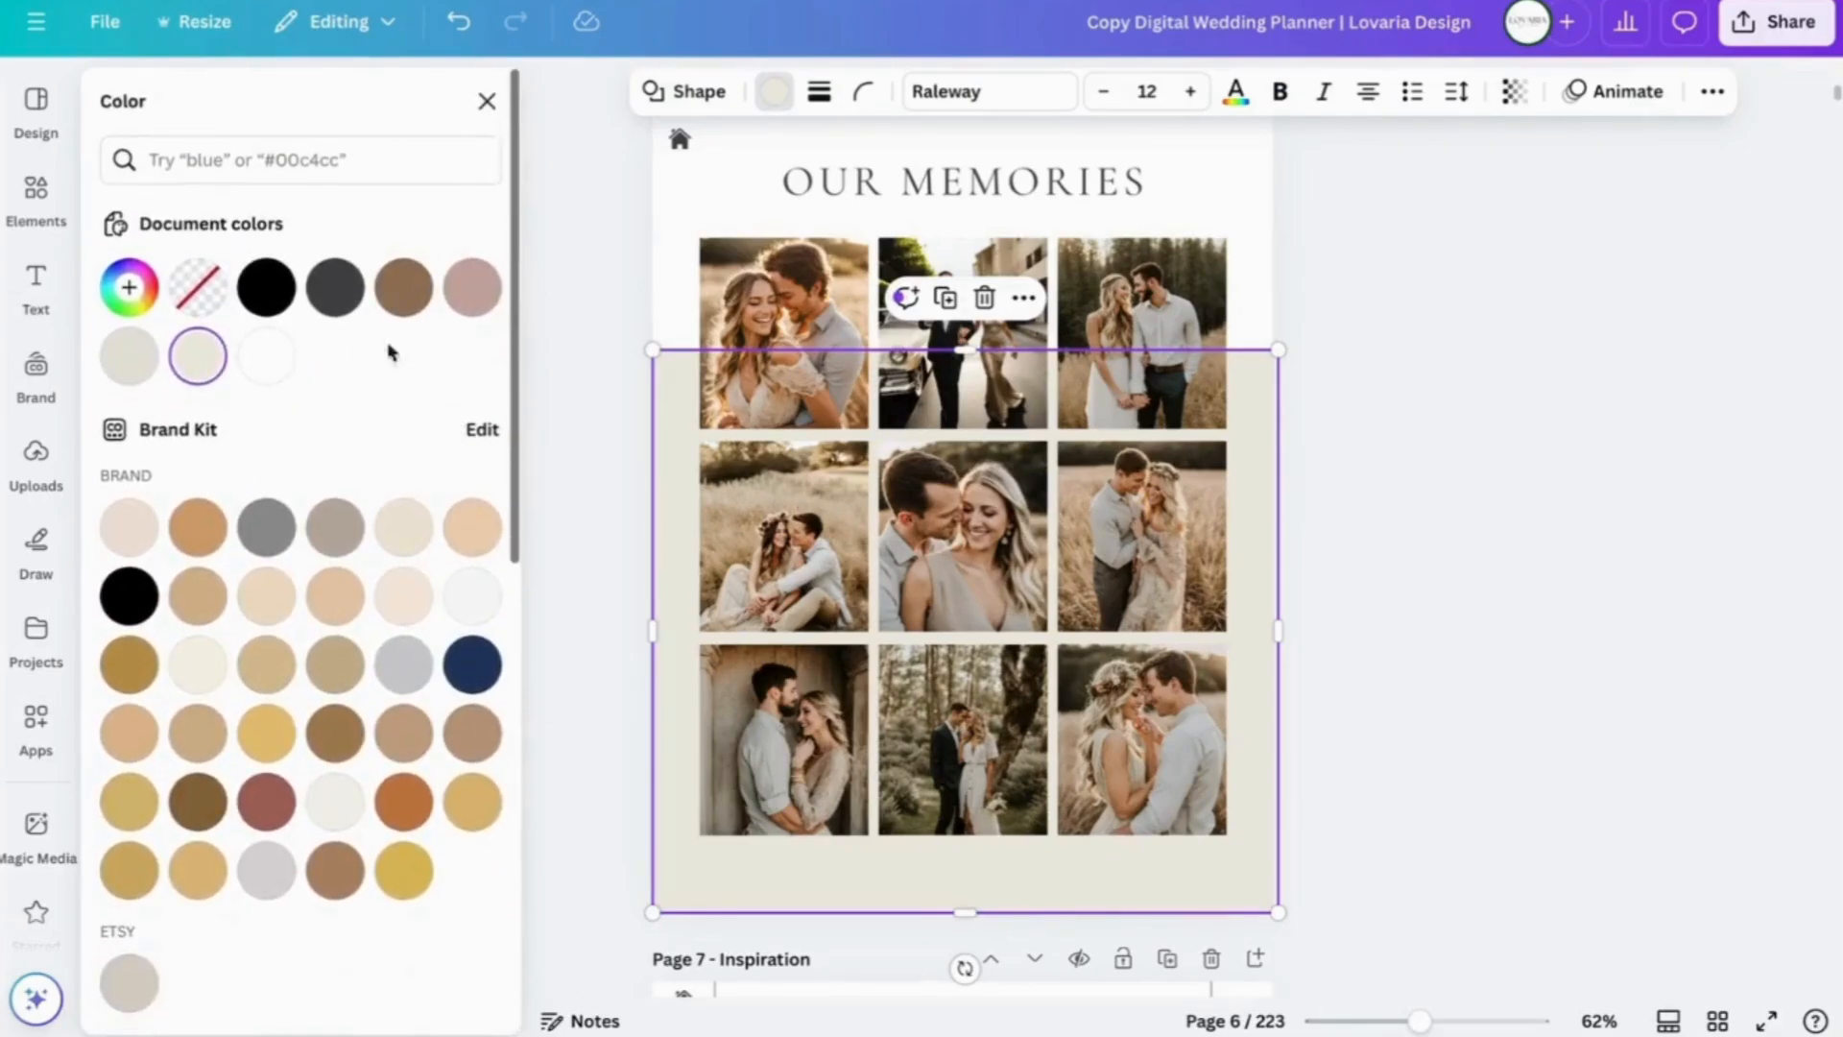
{"action": "left_click", "coordinate": [473, 300]}
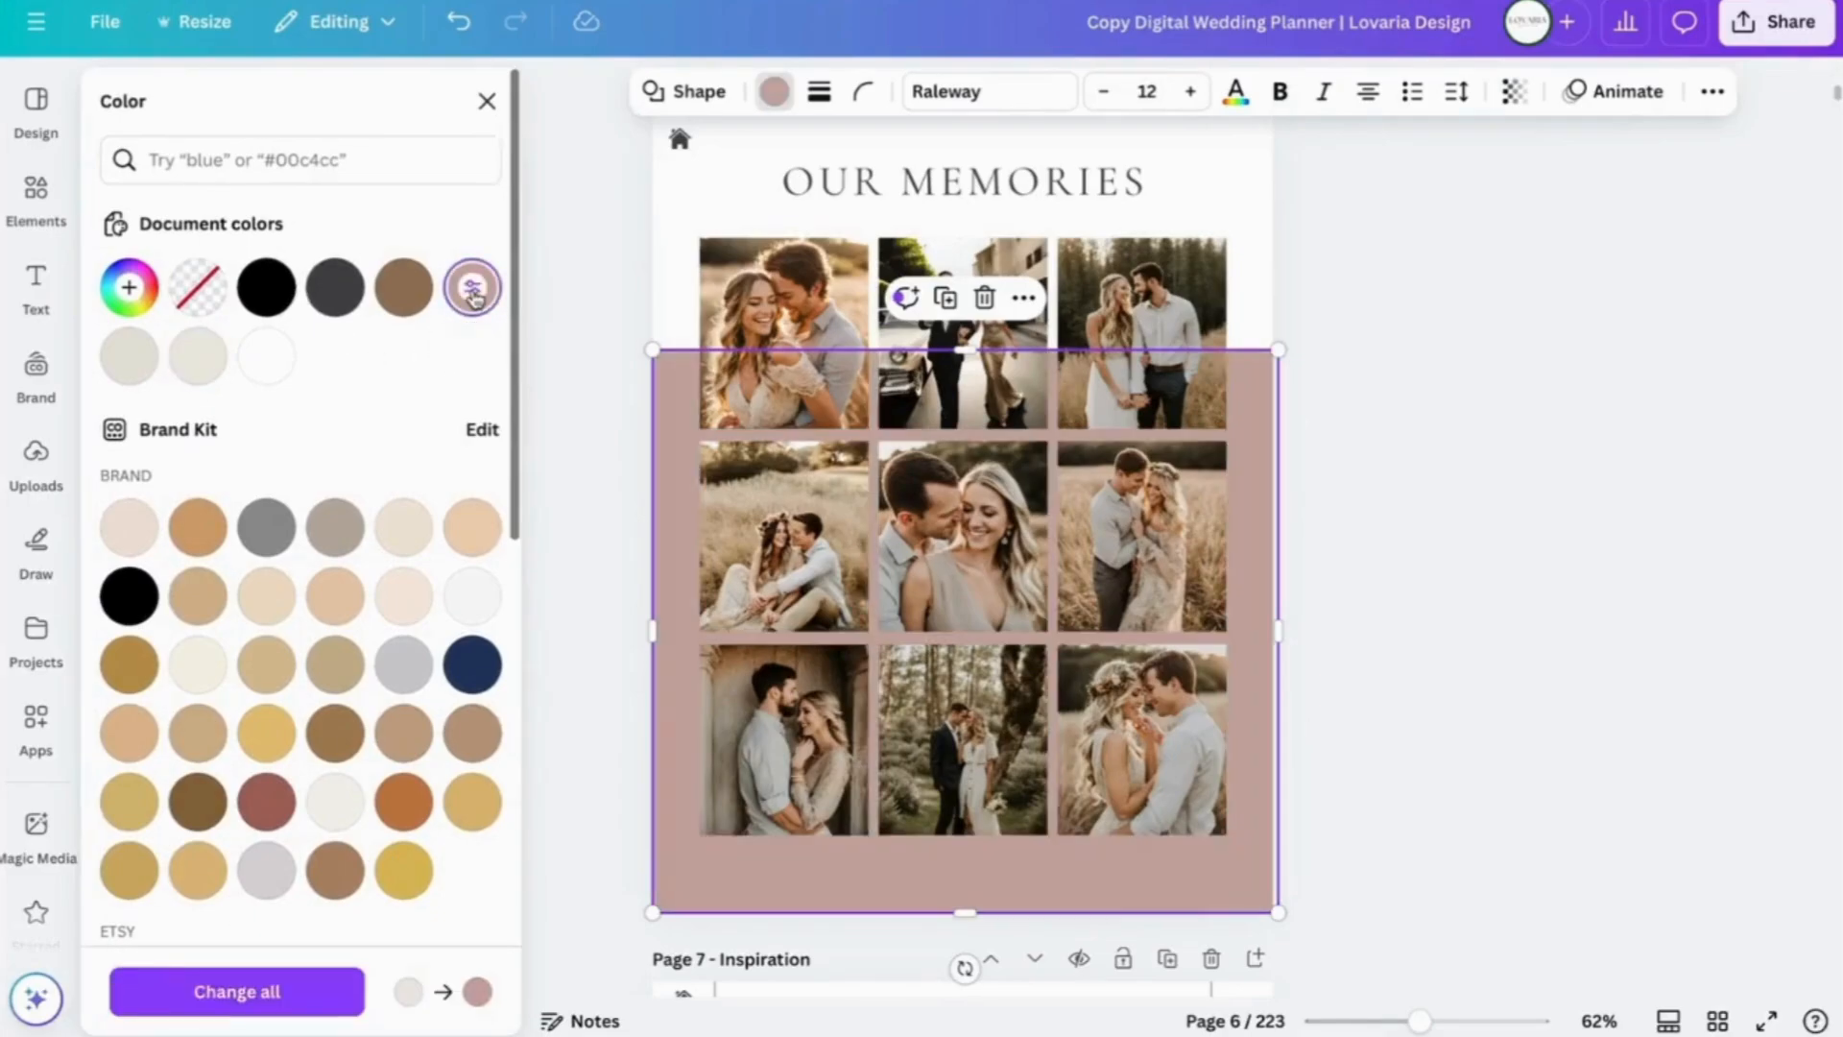
{"action": "left_click", "coordinate": [130, 290]}
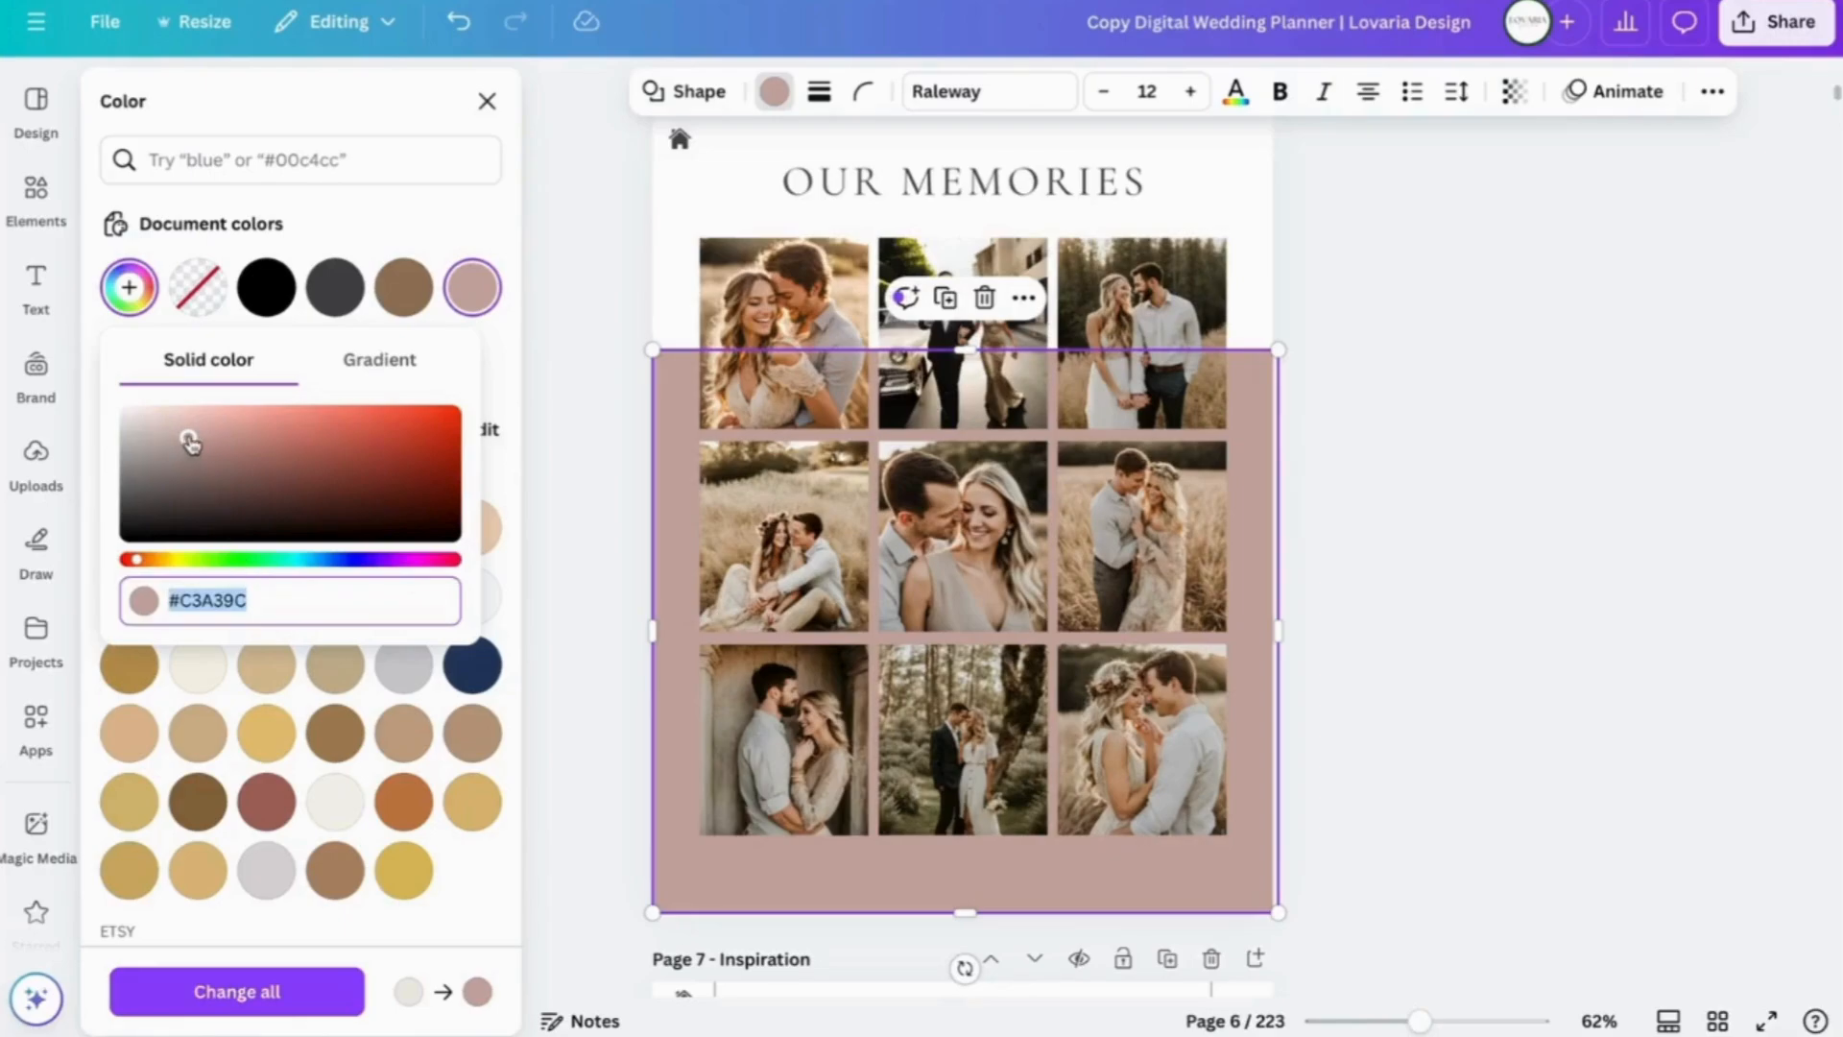
{"action": "mouse_move", "coordinate": [188, 437]}
{"action": "left_mouse_down"}
{"action": "mouse_move", "coordinate": [155, 428]}
{"action": "mouse_move", "coordinate": [175, 432]}
{"action": "left_mouse_up"}
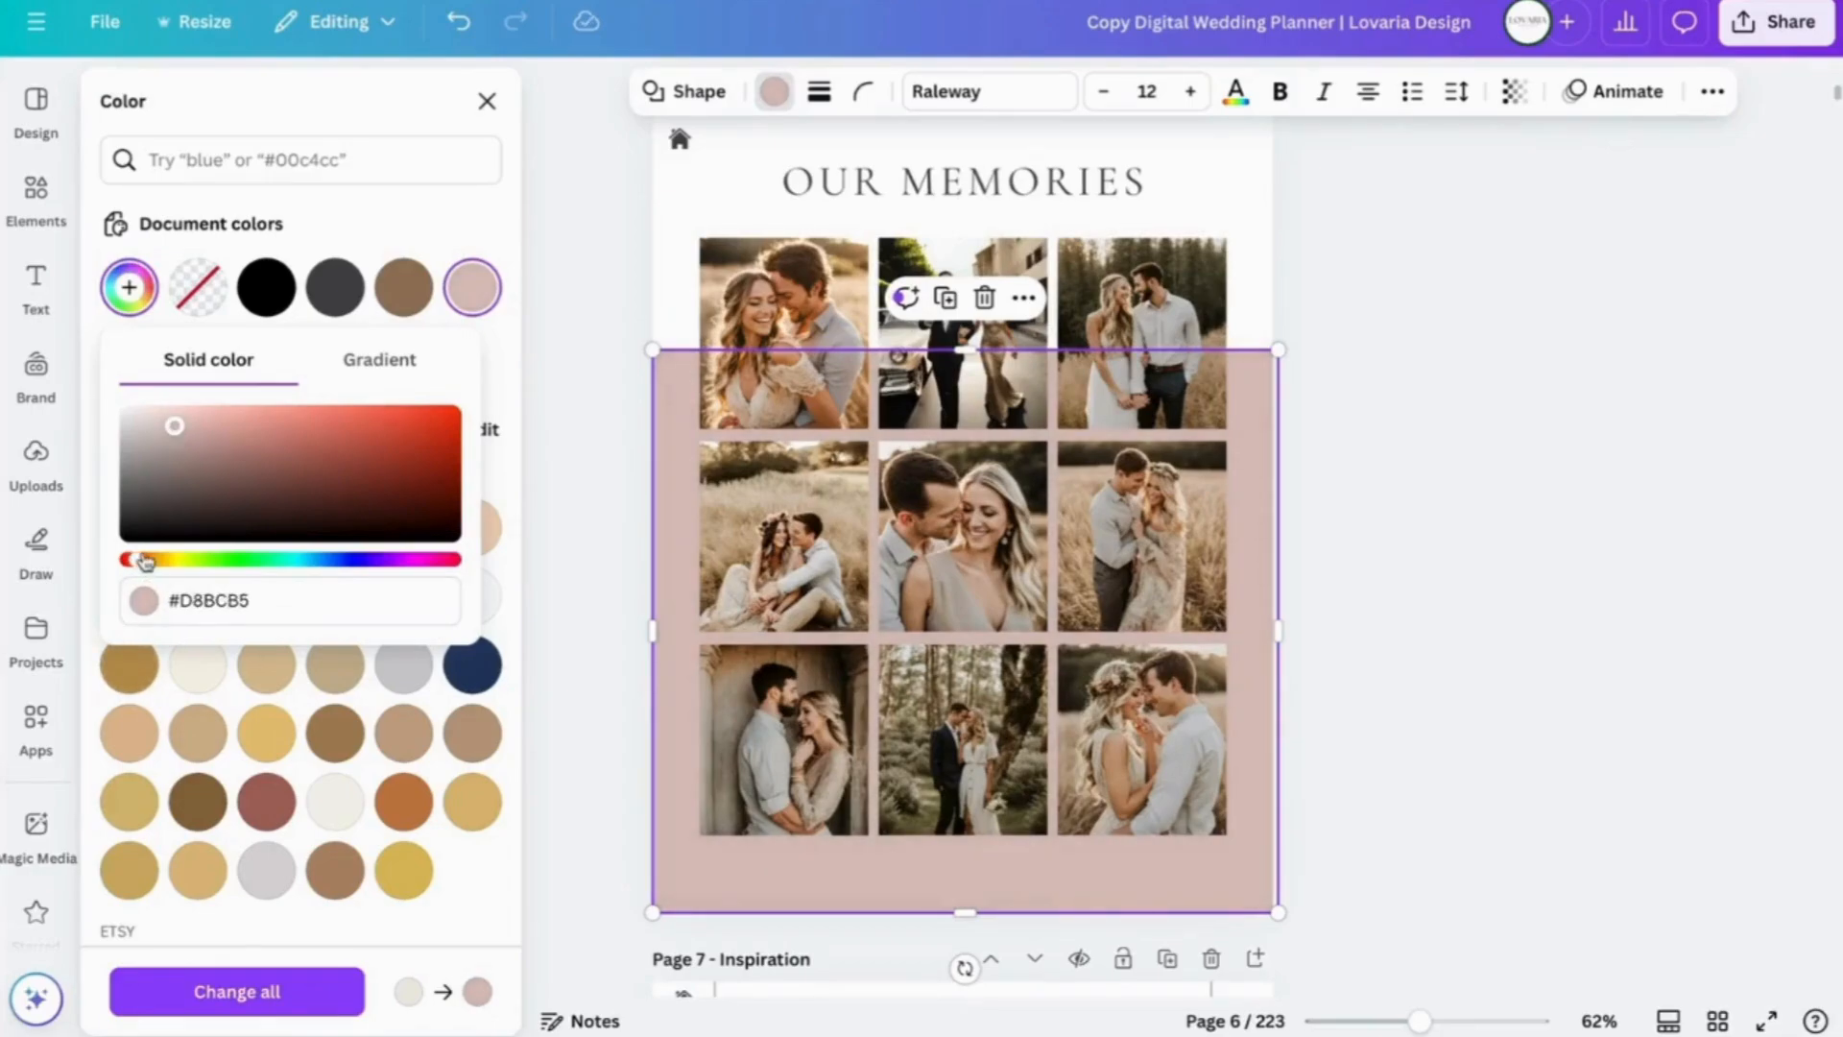
{"action": "mouse_move", "coordinate": [136, 560]}
{"action": "left_mouse_down"}
{"action": "mouse_move", "coordinate": [360, 583]}
{"action": "mouse_move", "coordinate": [131, 566]}
{"action": "mouse_move", "coordinate": [148, 568]}
{"action": "left_mouse_up"}
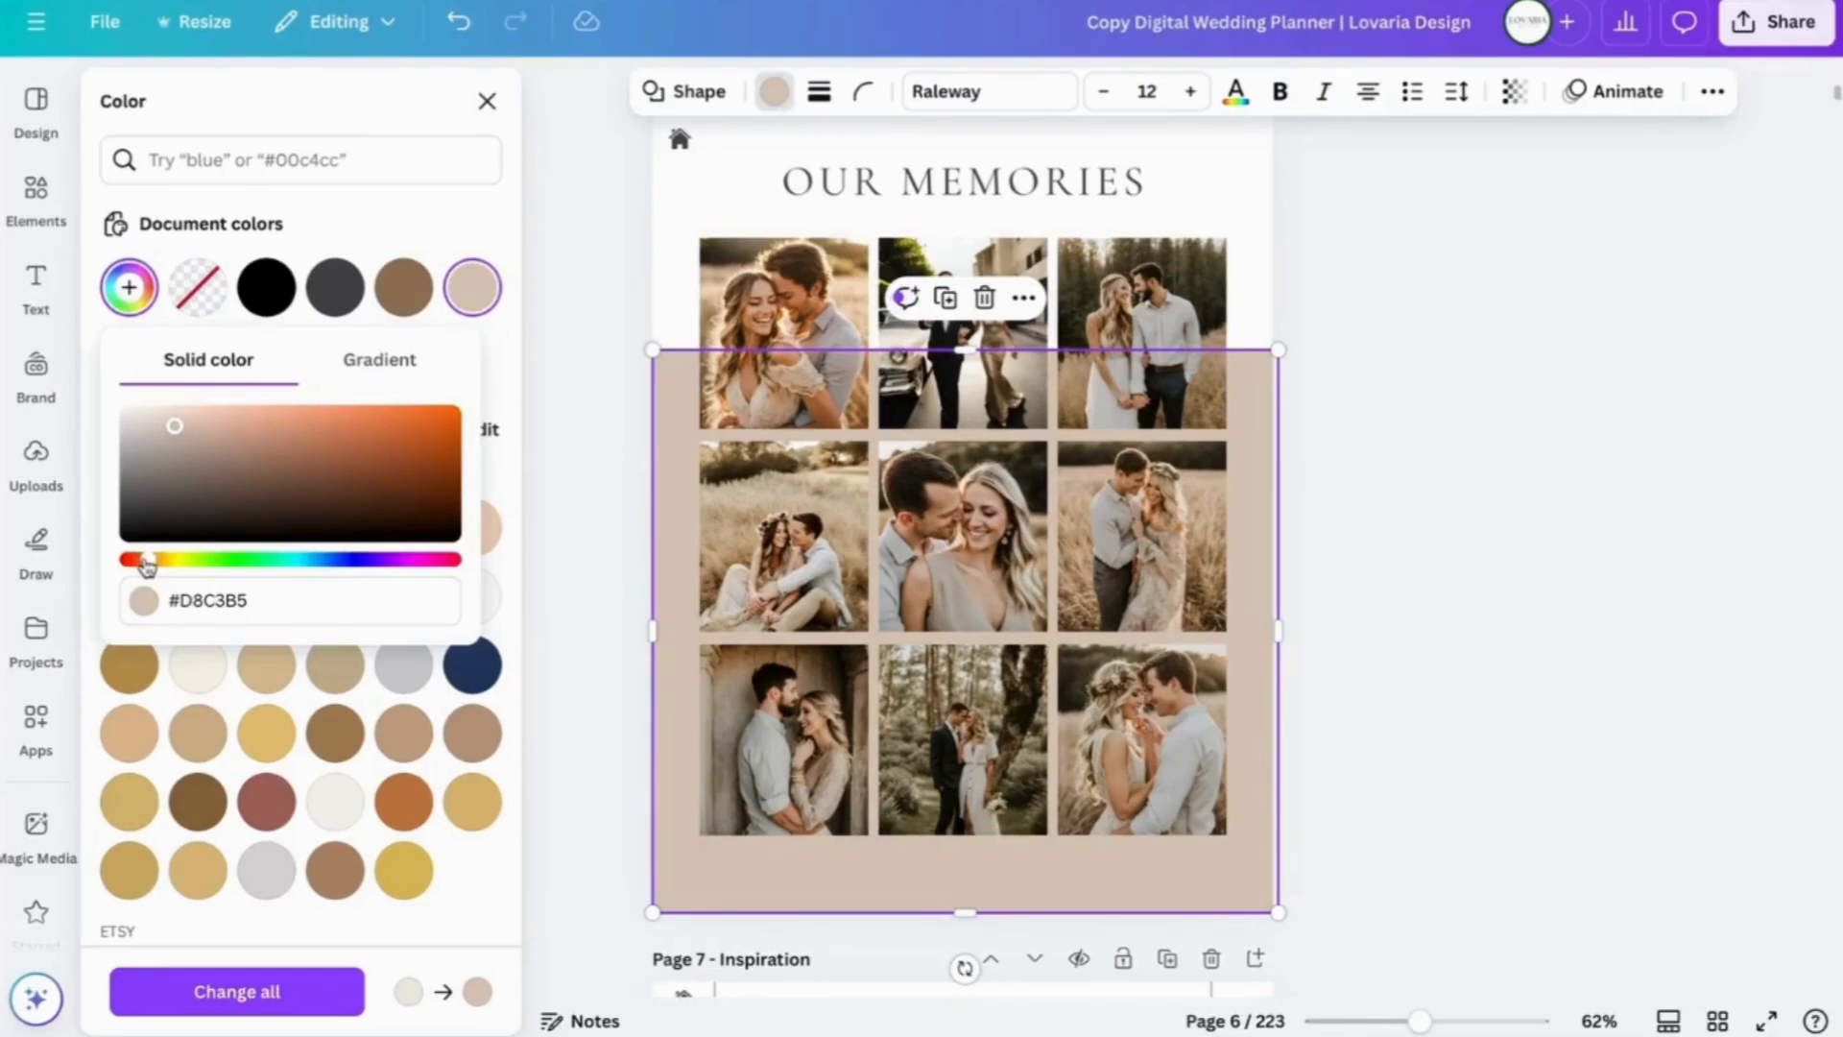
{"action": "left_click", "coordinate": [500, 362]}
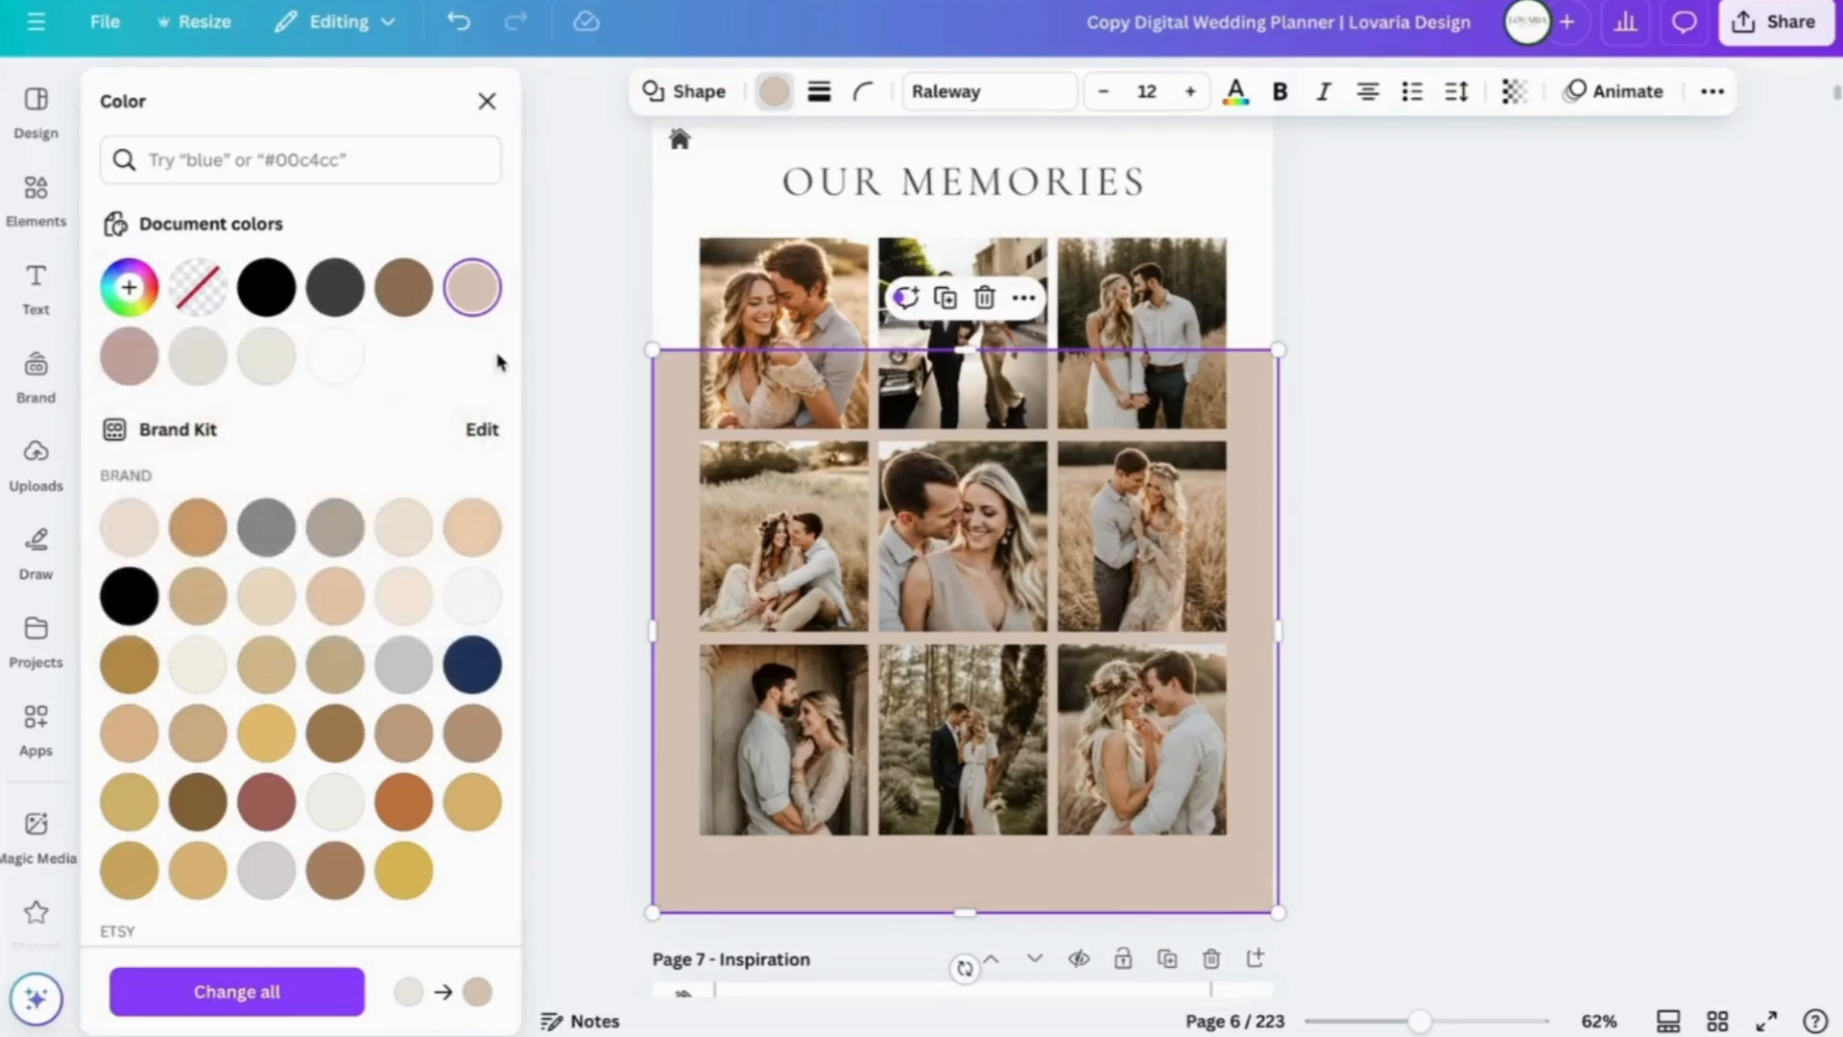
{"action": "left_click", "coordinate": [1376, 561]}
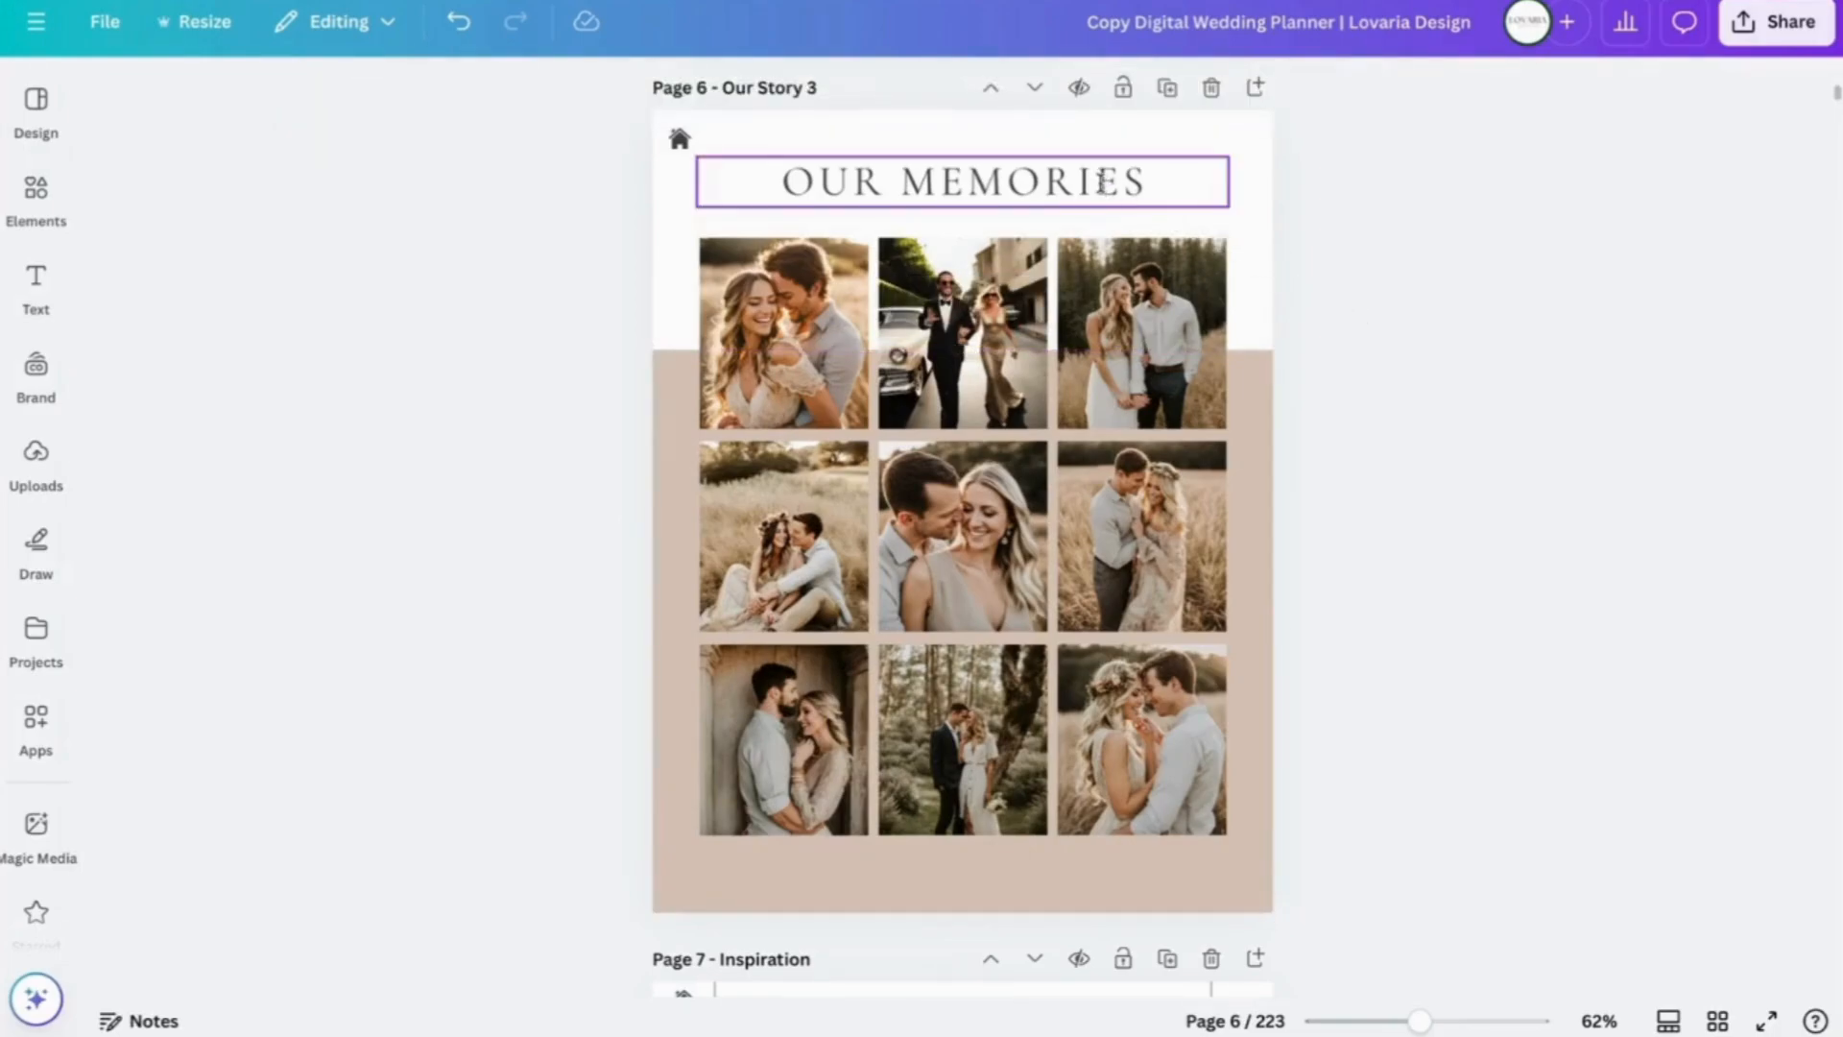
- Give the OUR MEMORIES heading the beige document colour that matches the band
{"action": "left_click", "coordinate": [1102, 183]}
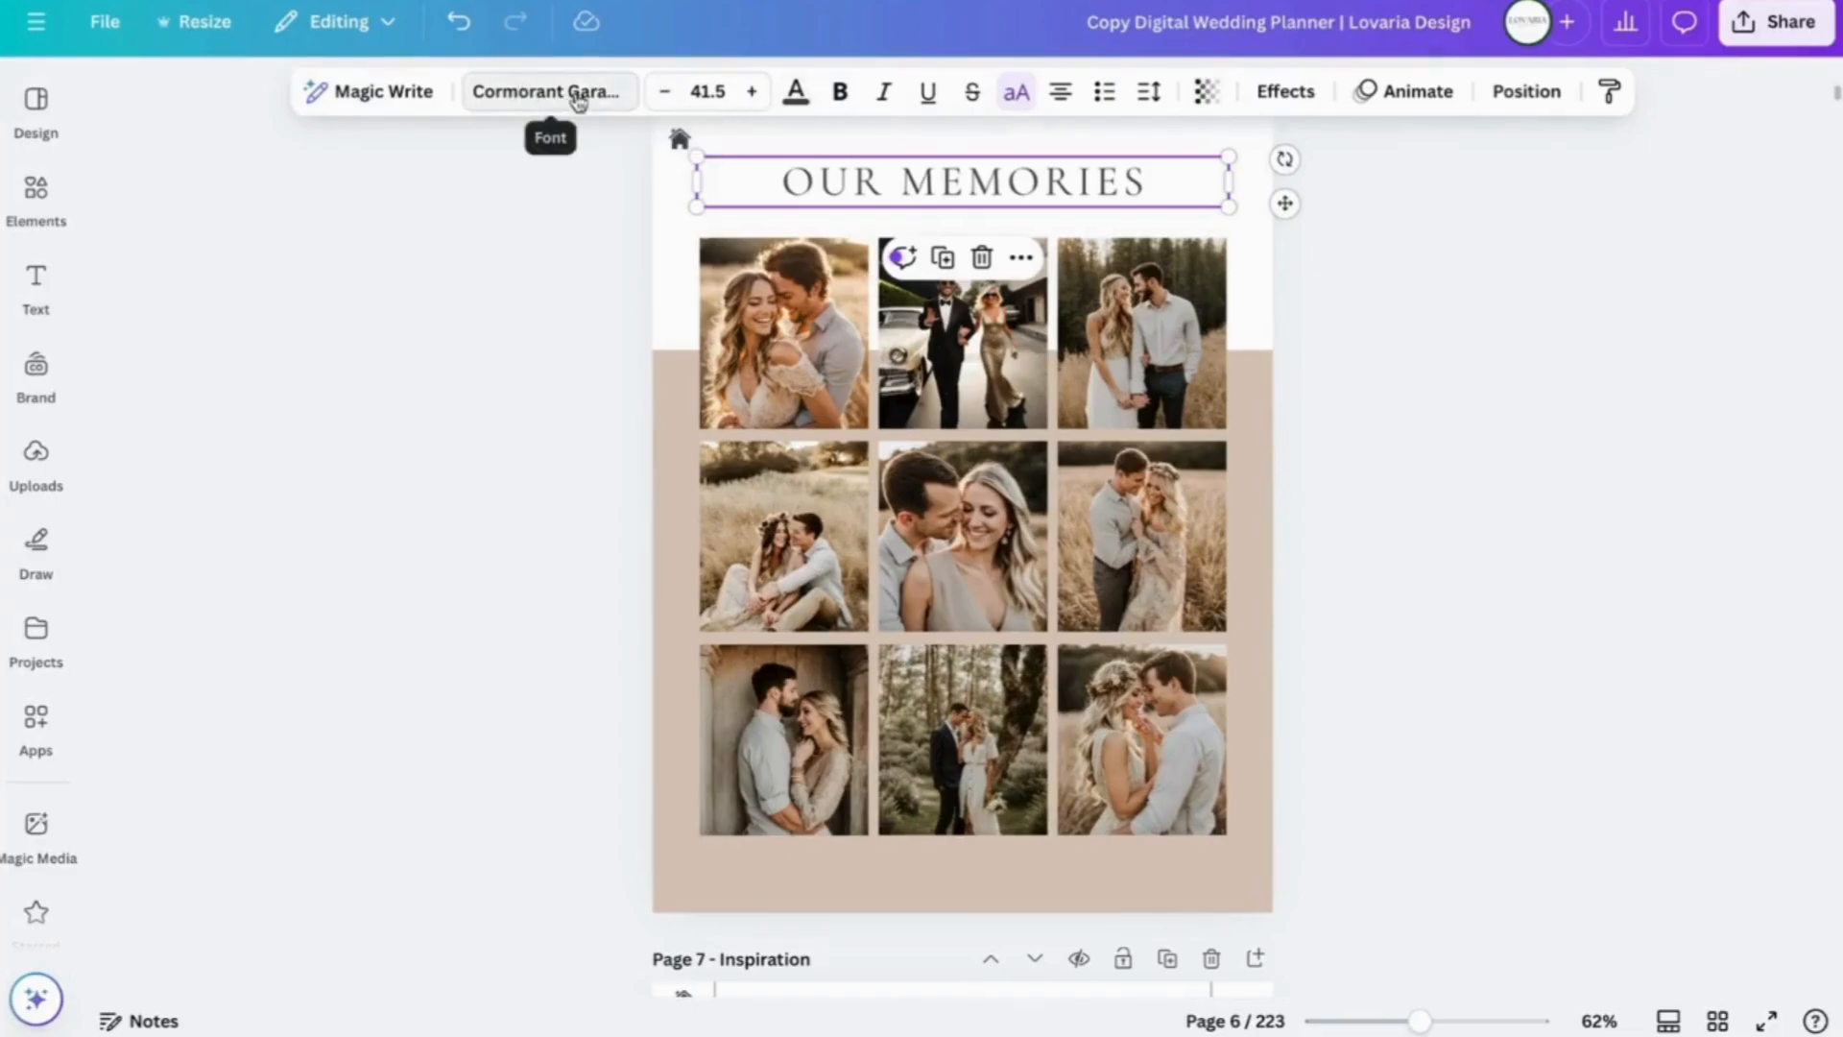
{"action": "left_click", "coordinate": [796, 99]}
{"action": "left_click", "coordinate": [397, 297]}
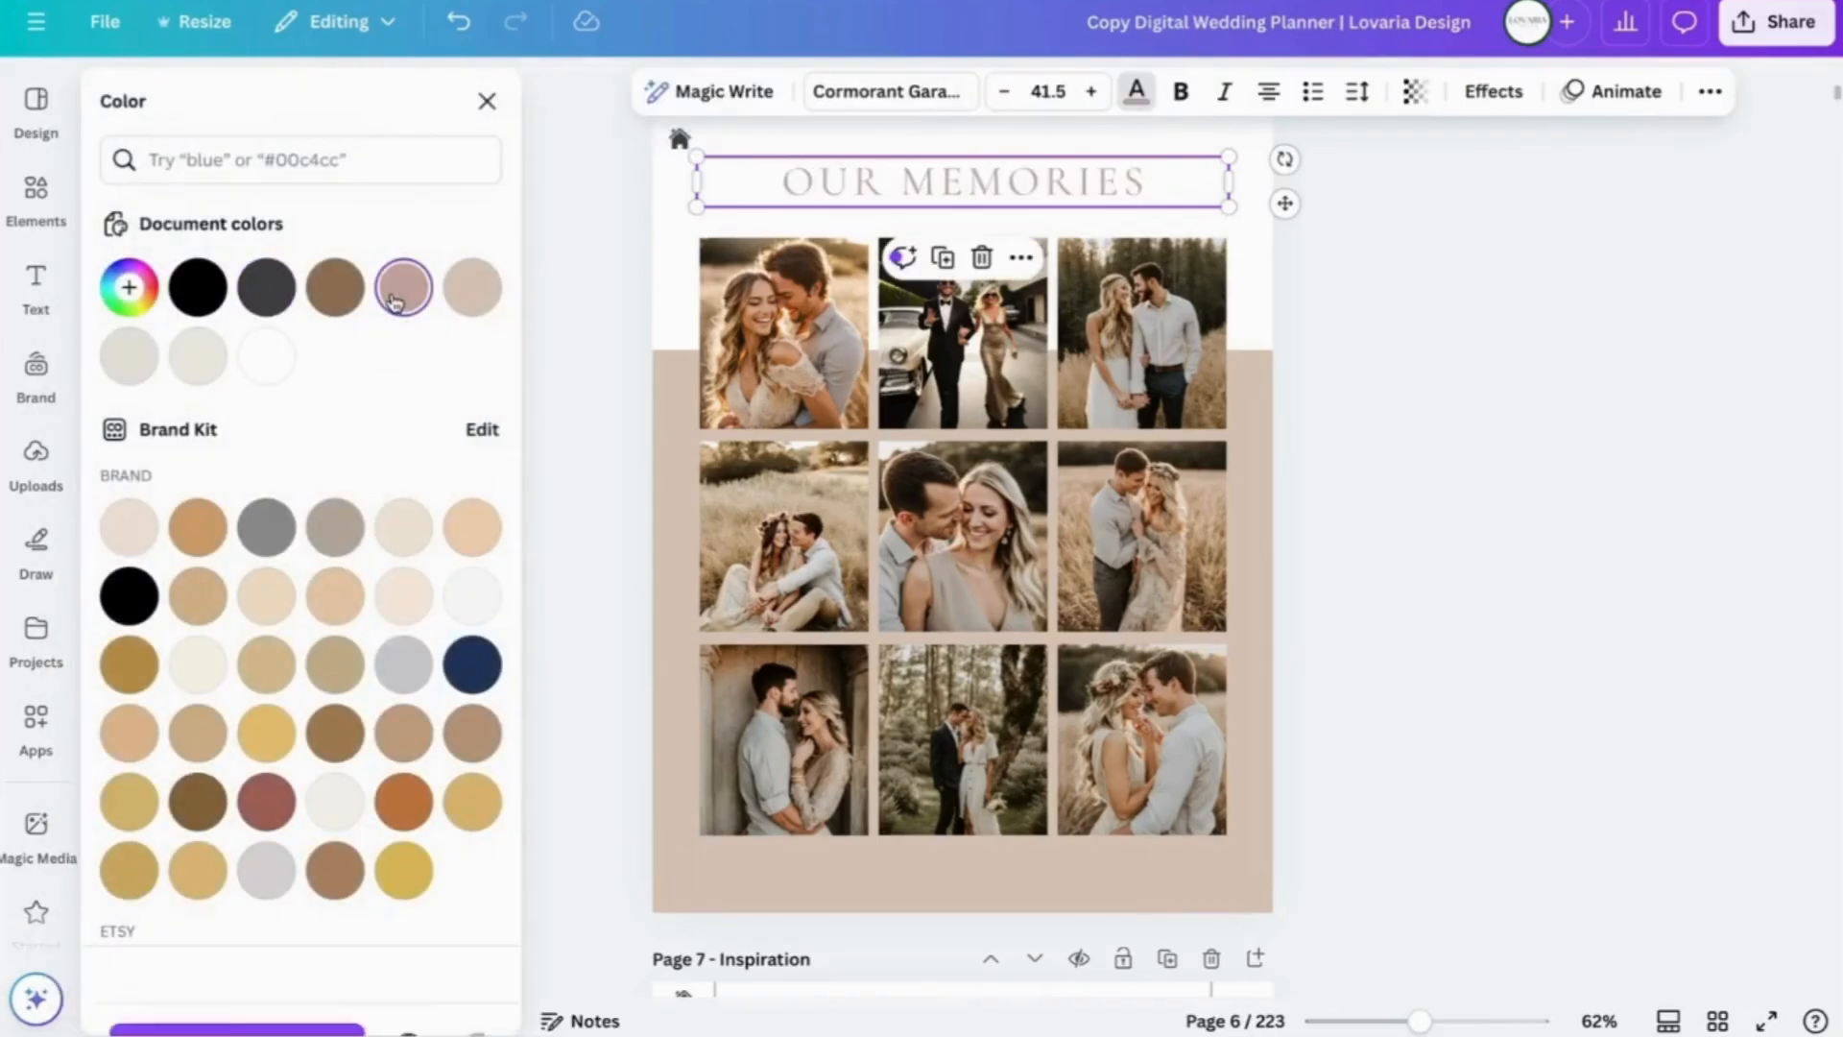
{"action": "left_click", "coordinate": [471, 290]}
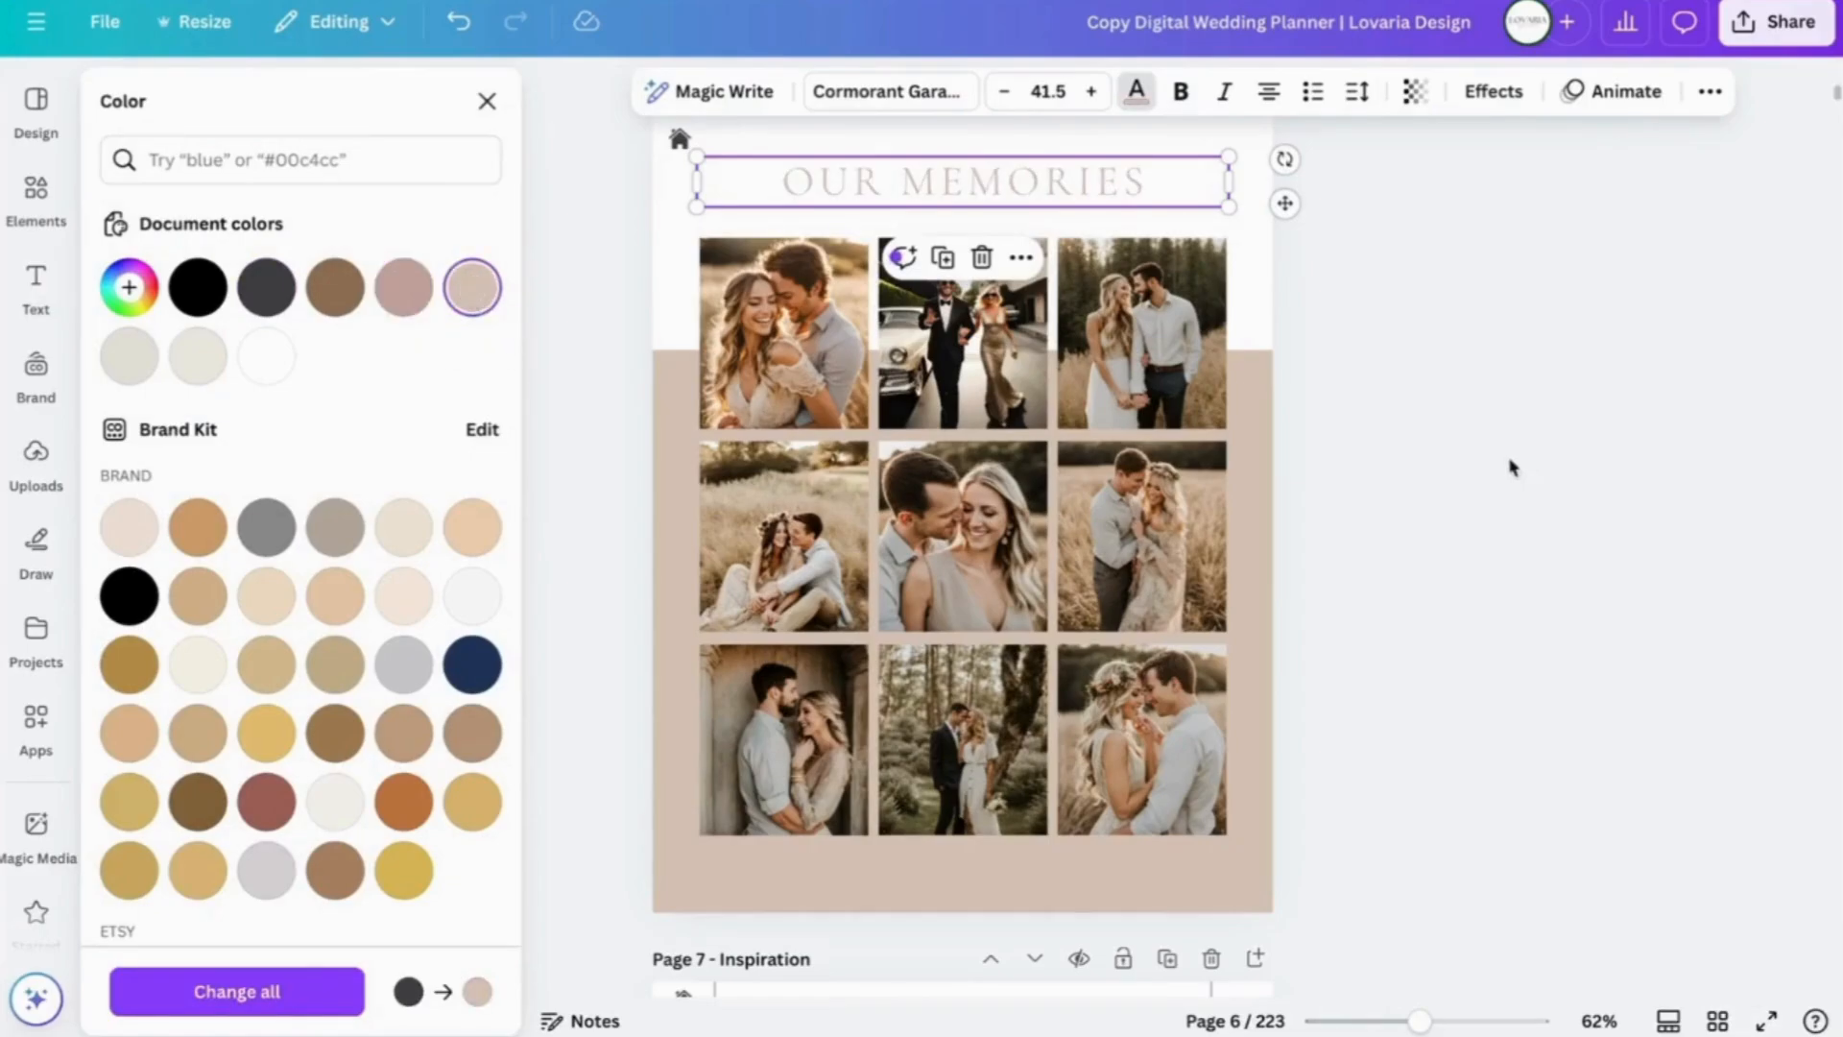
{"action": "left_click", "coordinate": [1433, 419]}
- Duplicate page 11, Wedding Party Members, so a copy sits as page 12
{"action": "scroll", "coordinate": [1552, 390], "scroll_direction": "down", "scroll_amount": 4}
{"action": "scroll", "coordinate": [1552, 391], "scroll_direction": "down", "scroll_amount": 15}
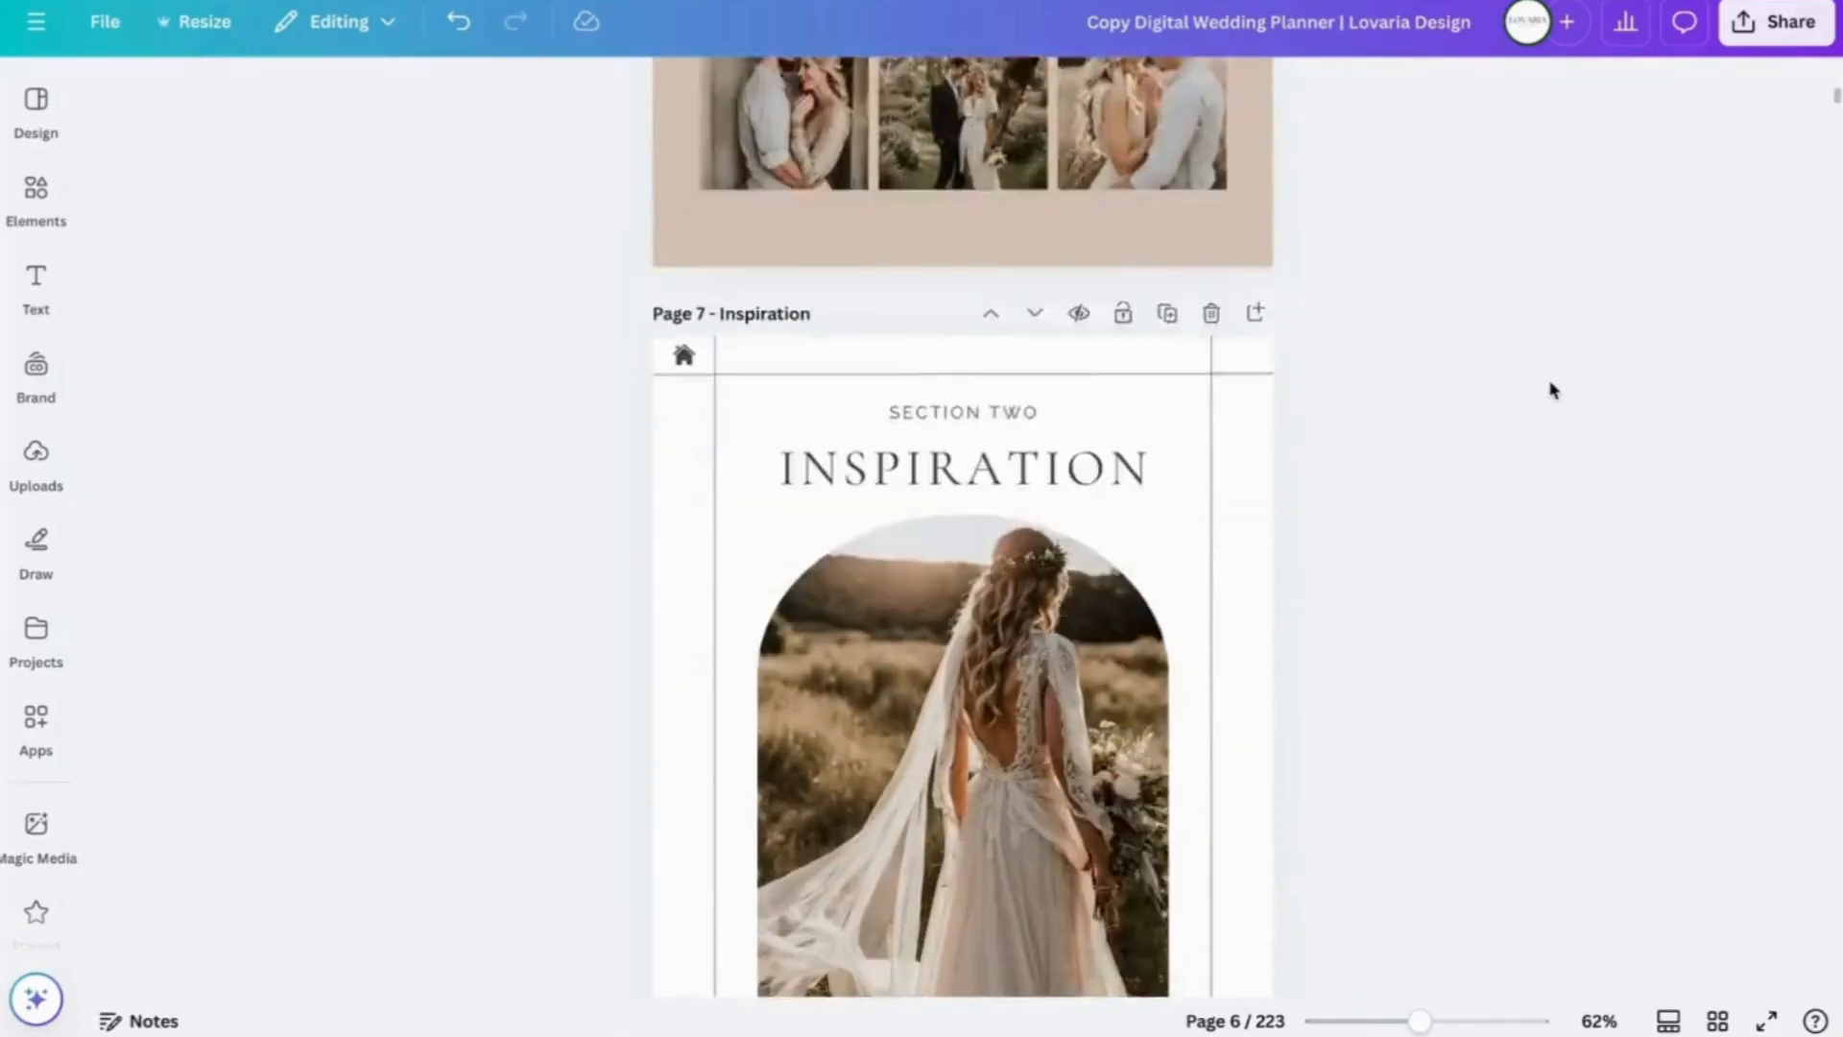
{"action": "scroll", "coordinate": [1552, 391], "scroll_direction": "down", "scroll_amount": 15}
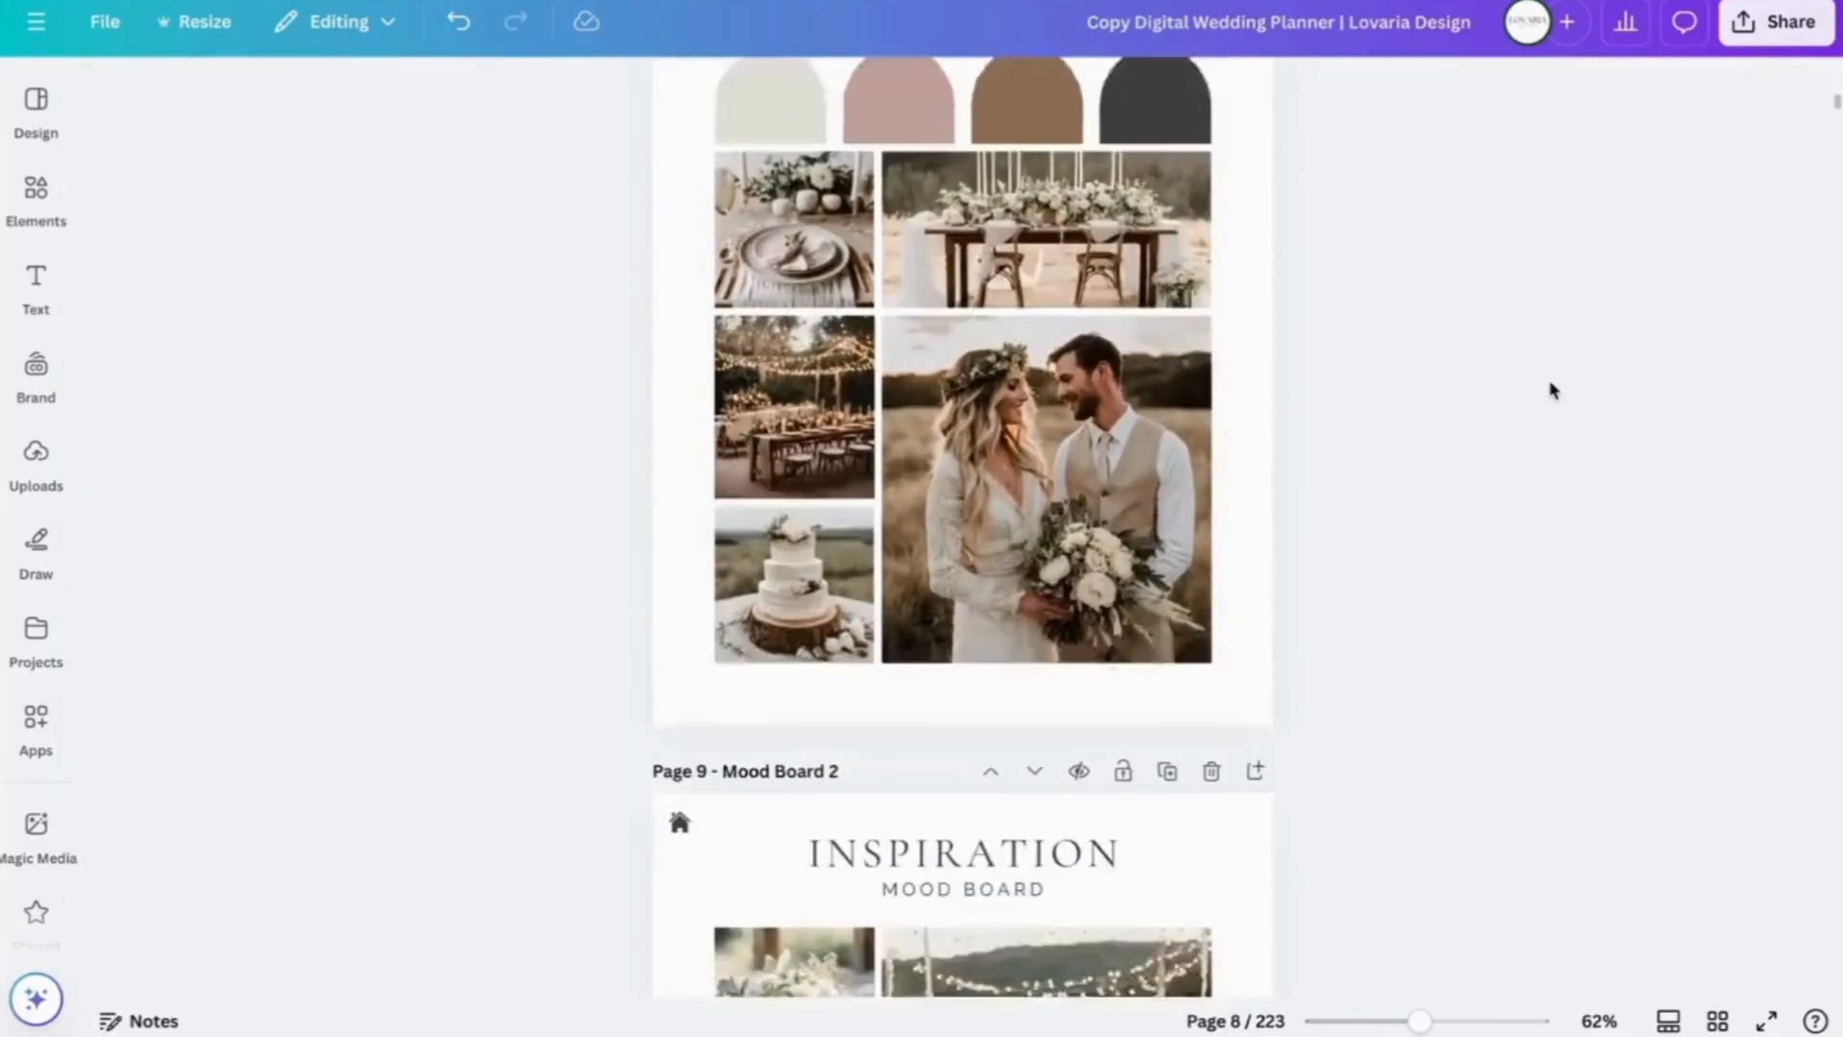
{"action": "scroll", "coordinate": [1552, 391], "scroll_direction": "down", "scroll_amount": 15}
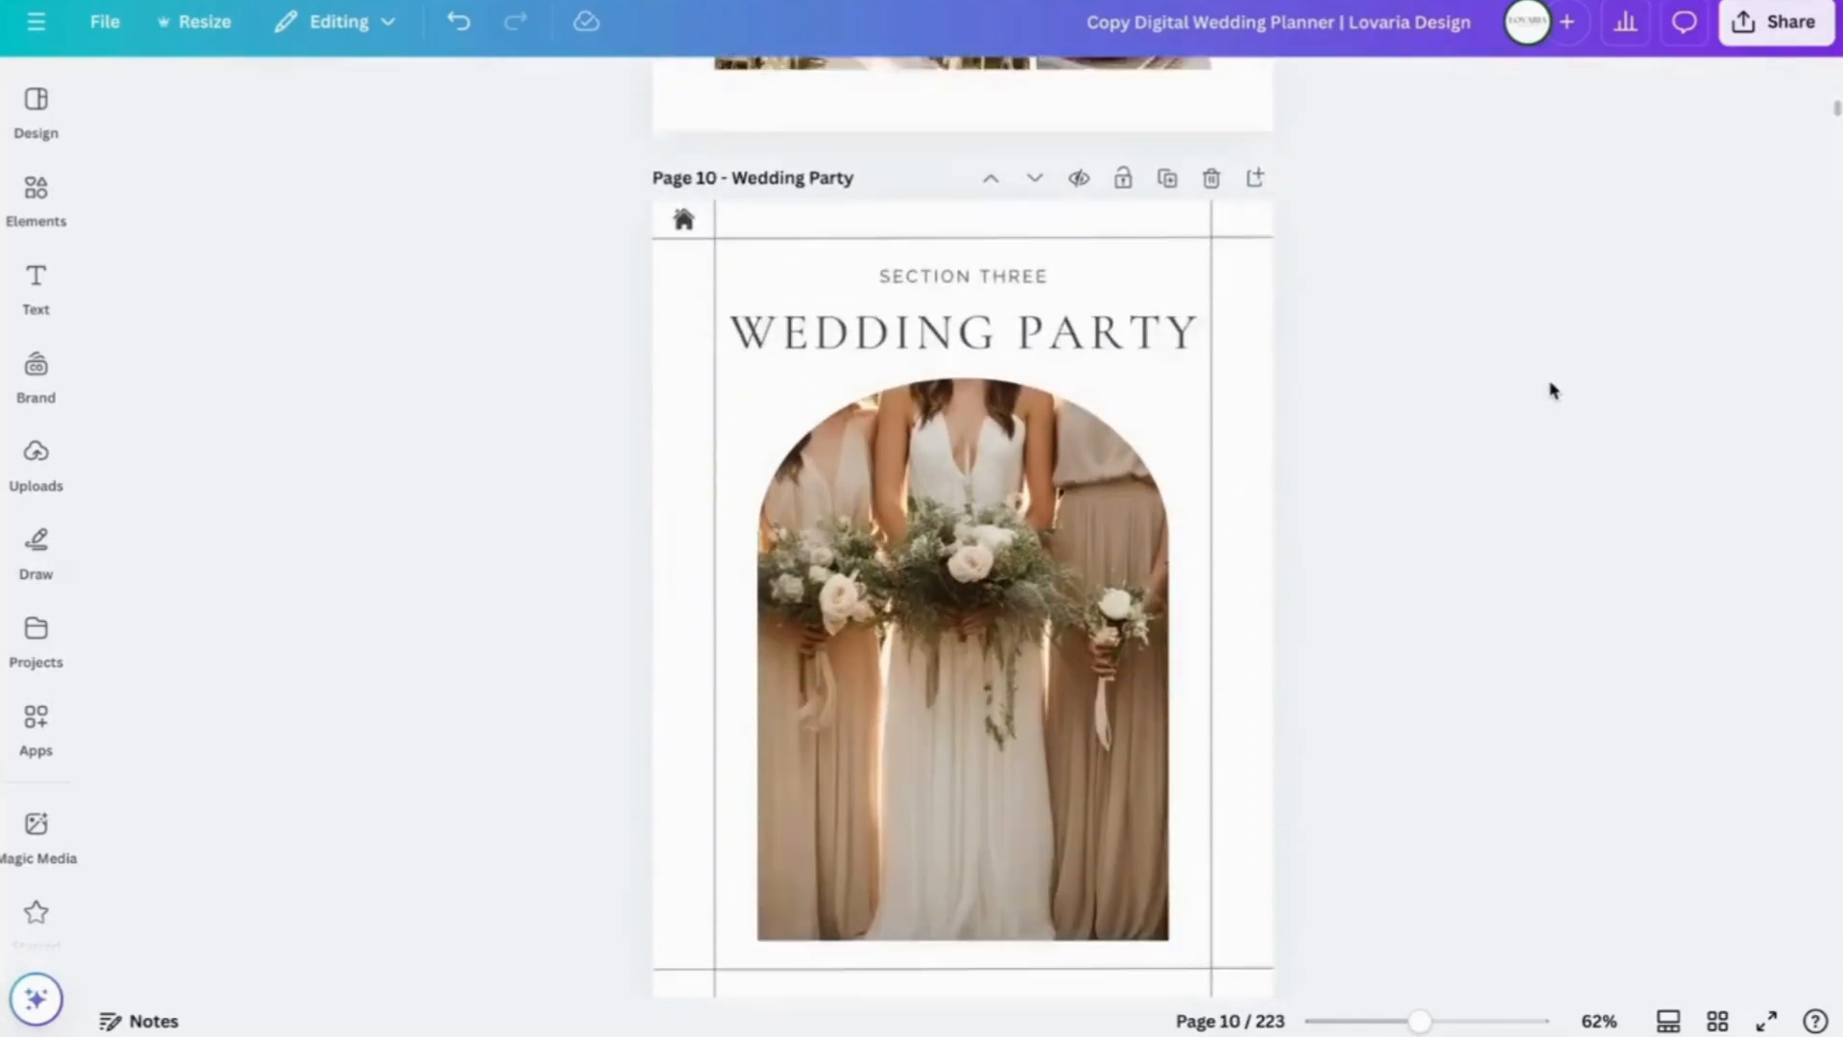
{"action": "scroll", "coordinate": [1552, 391], "scroll_direction": "down", "scroll_amount": 1}
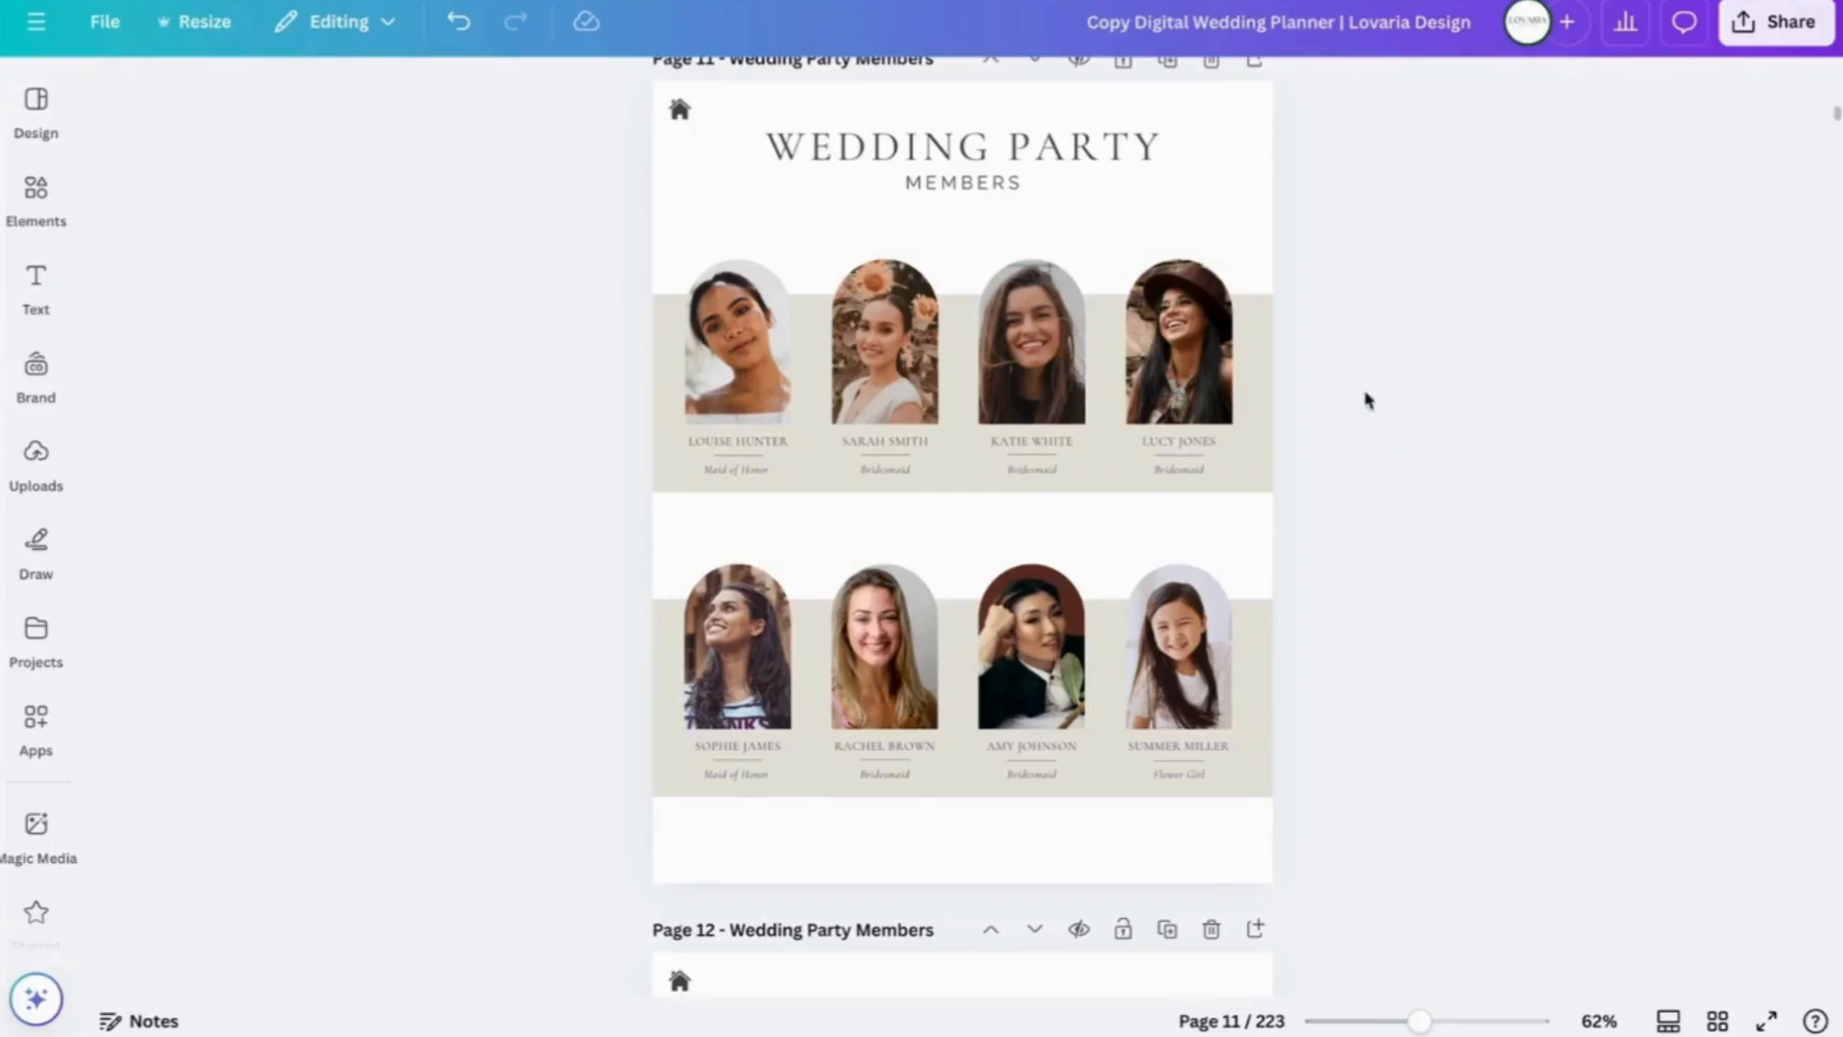
{"action": "scroll", "coordinate": [1334, 373], "scroll_direction": "up", "scroll_amount": 2}
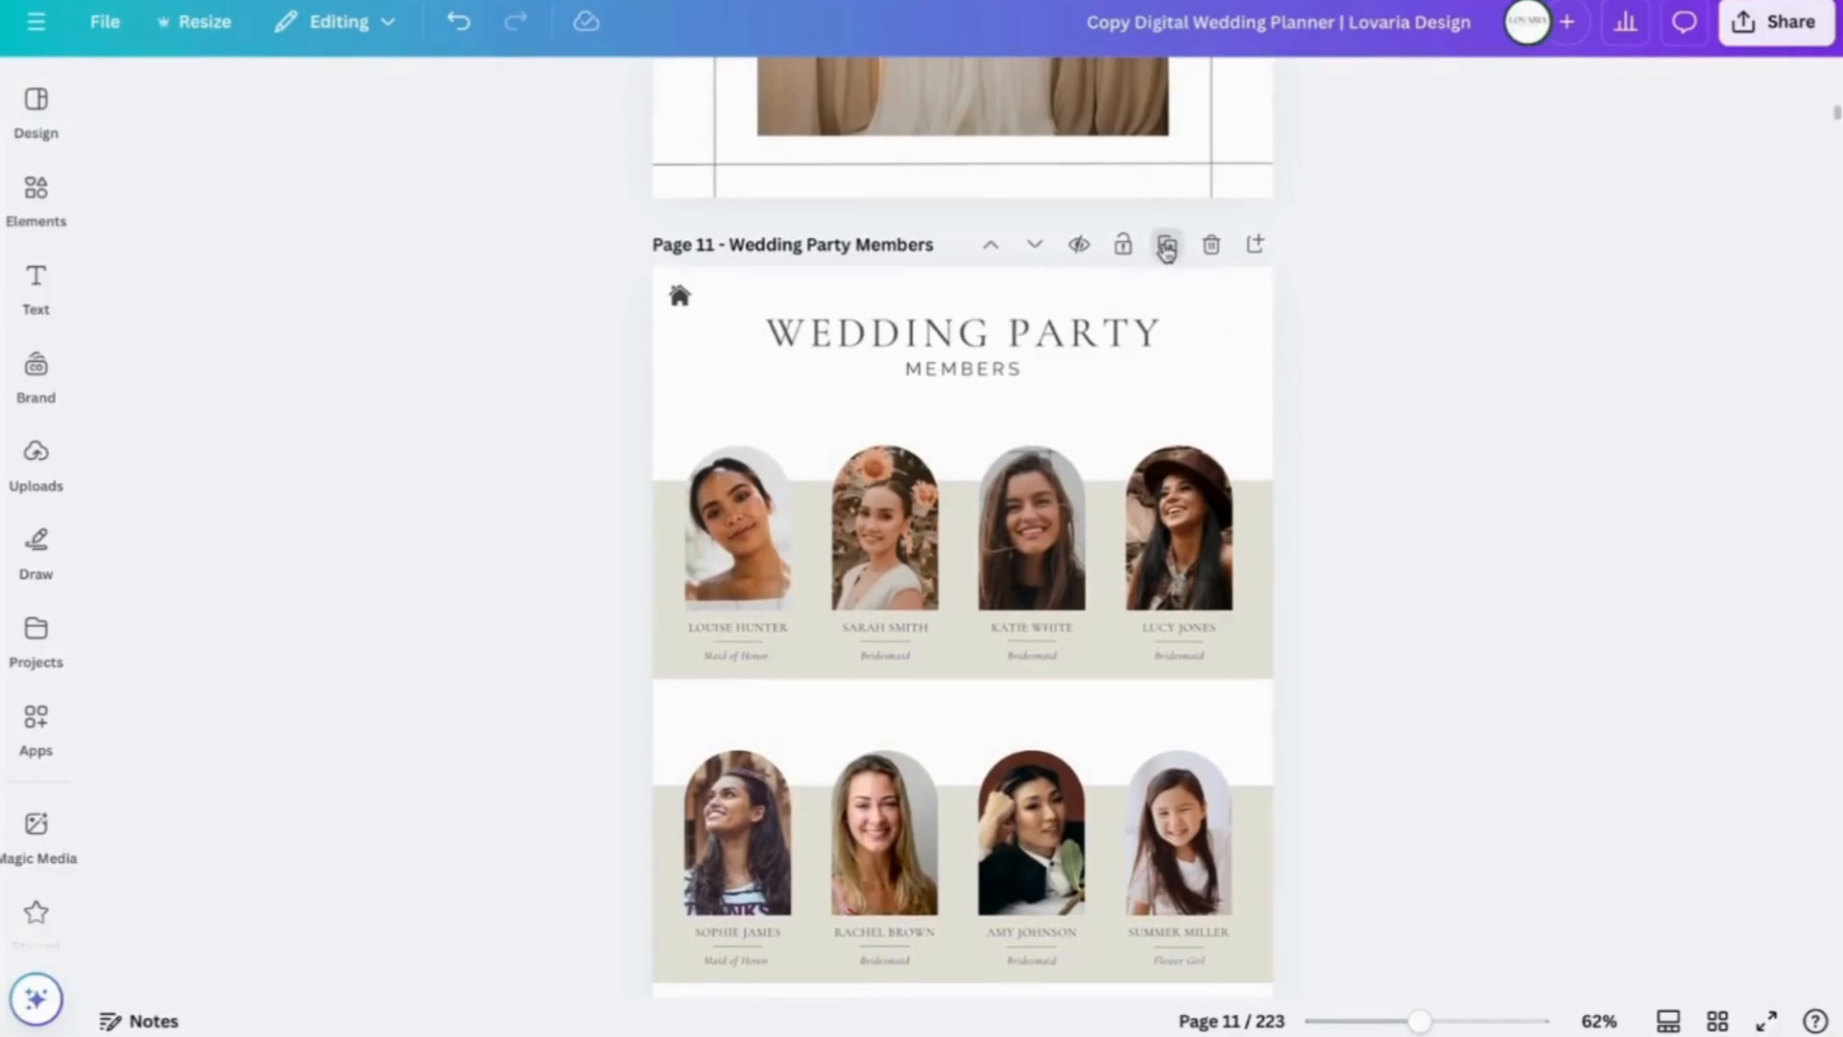
{"action": "left_click", "coordinate": [1166, 246]}
{"action": "scroll", "coordinate": [1487, 310], "scroll_direction": "up", "scroll_amount": 3}
{"action": "scroll", "coordinate": [1487, 310], "scroll_direction": "up", "scroll_amount": 3}
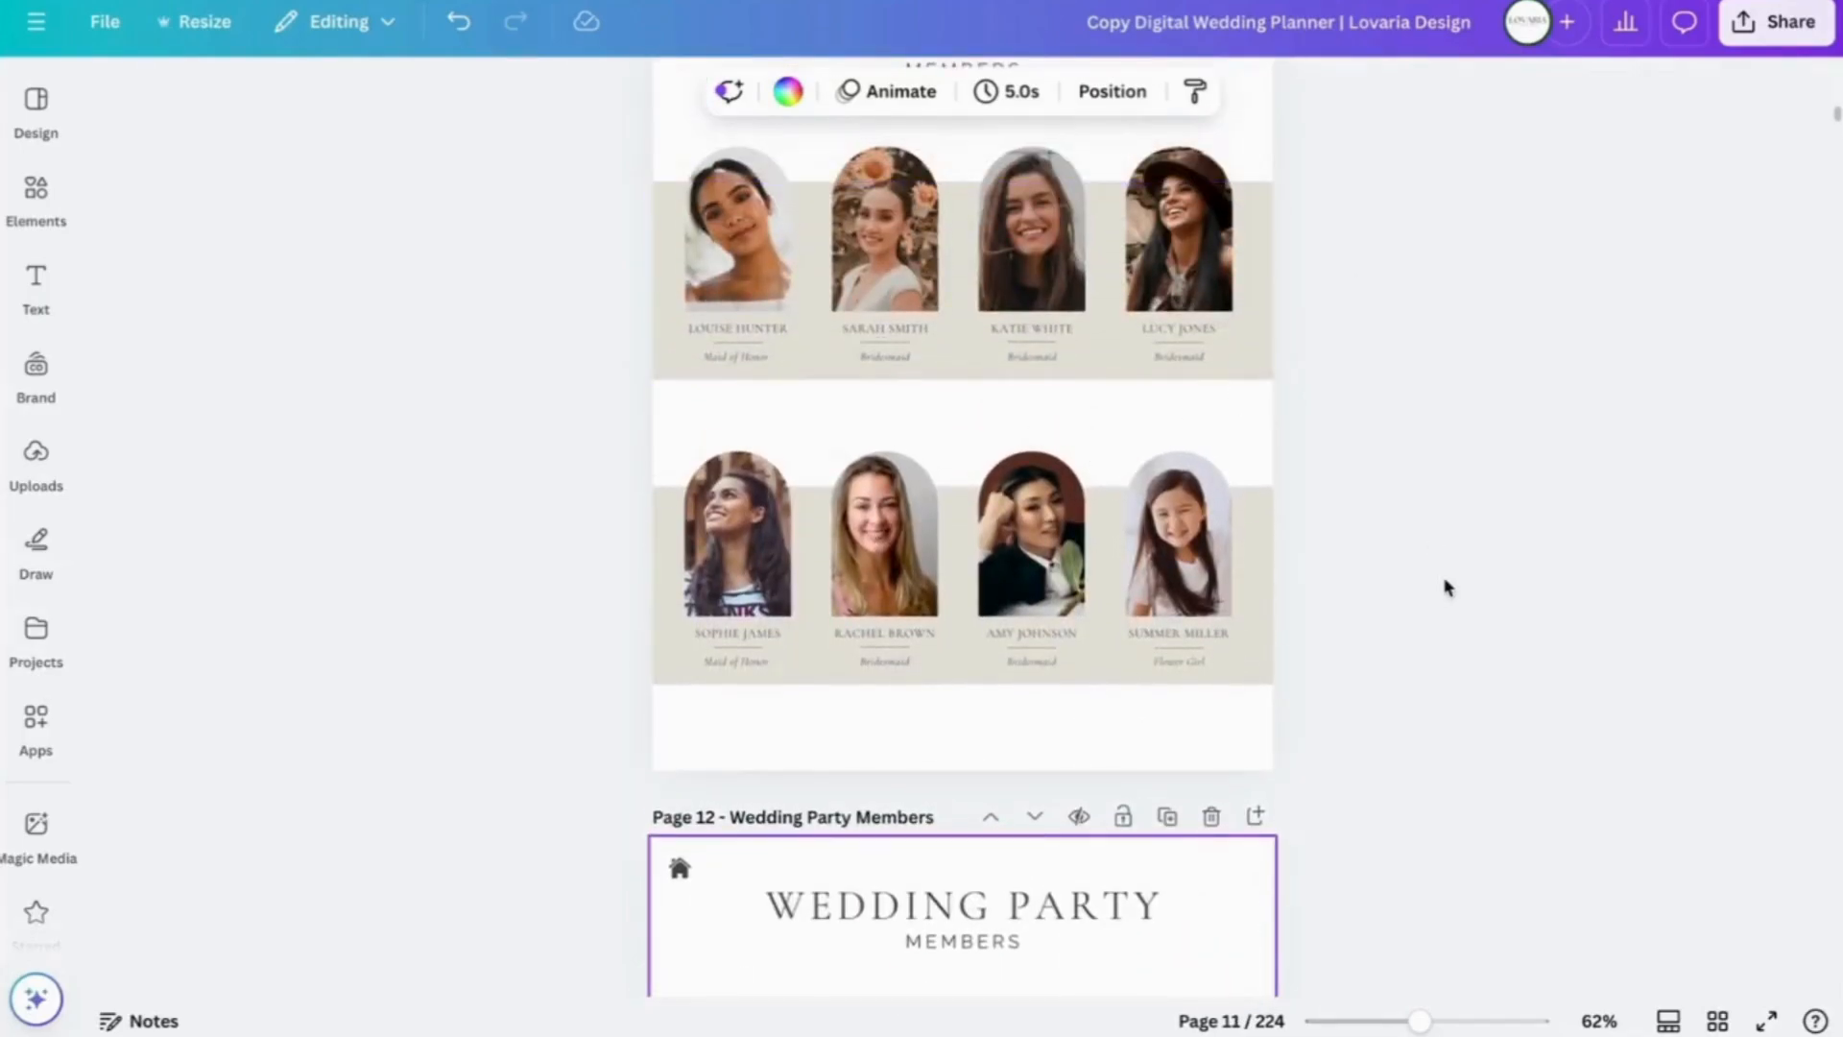
{"action": "scroll", "coordinate": [1447, 587], "scroll_direction": "down", "scroll_amount": 5}
{"action": "scroll", "coordinate": [1447, 588], "scroll_direction": "up", "scroll_amount": 1}
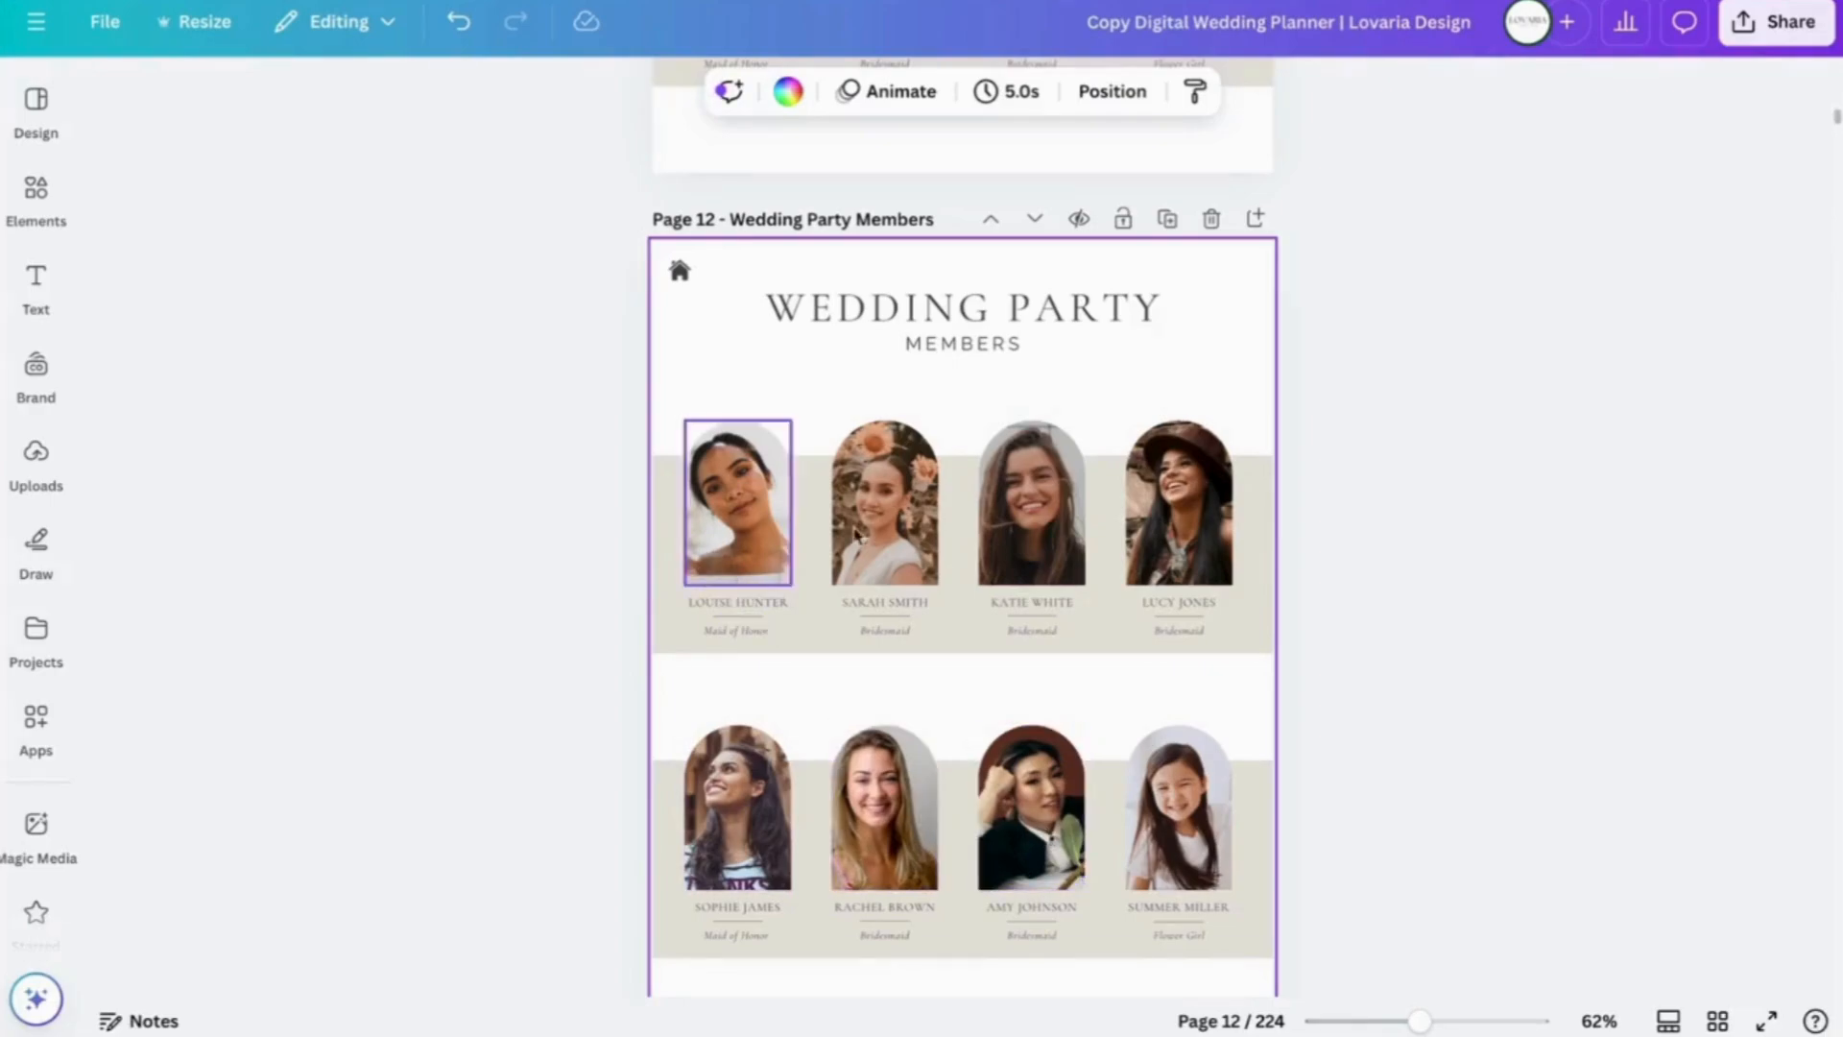
- Delete the fourth top-row member's portrait, name, divider line and Bridesmaid caption
{"action": "left_click", "coordinate": [1170, 548]}
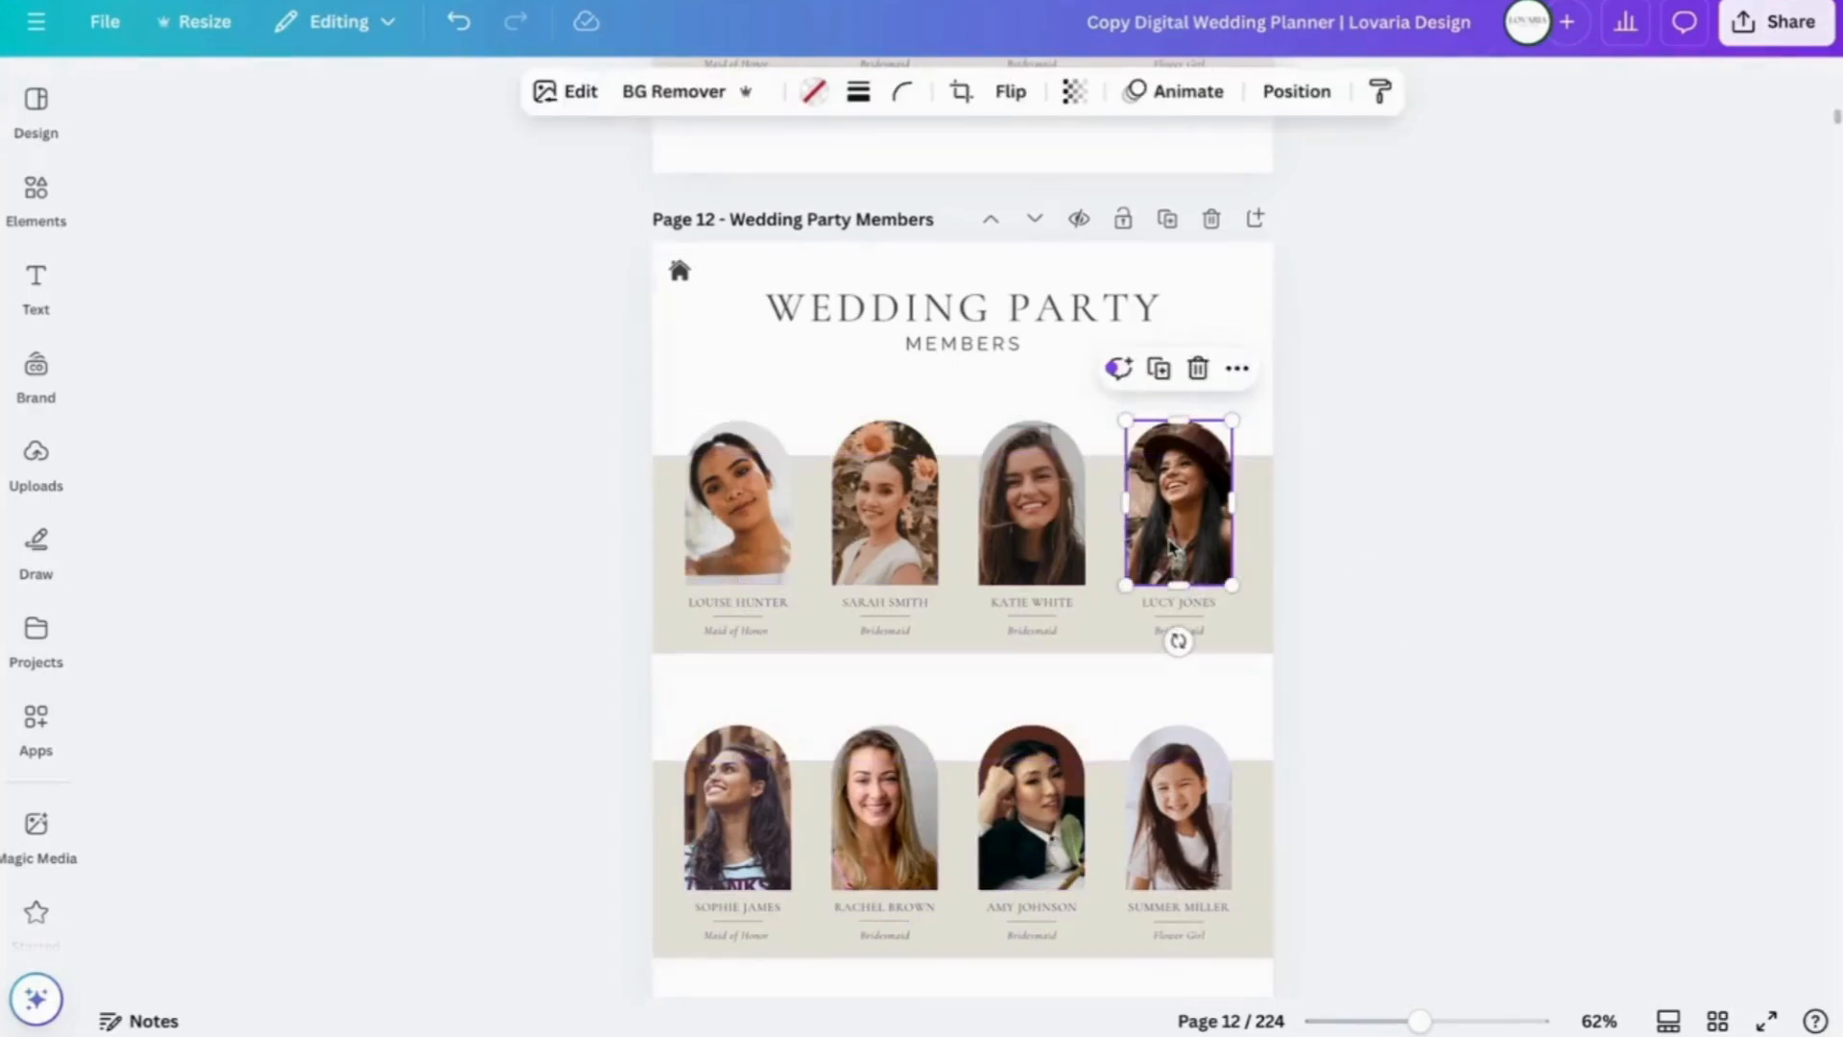
{"action": "key", "text": "Delete"}
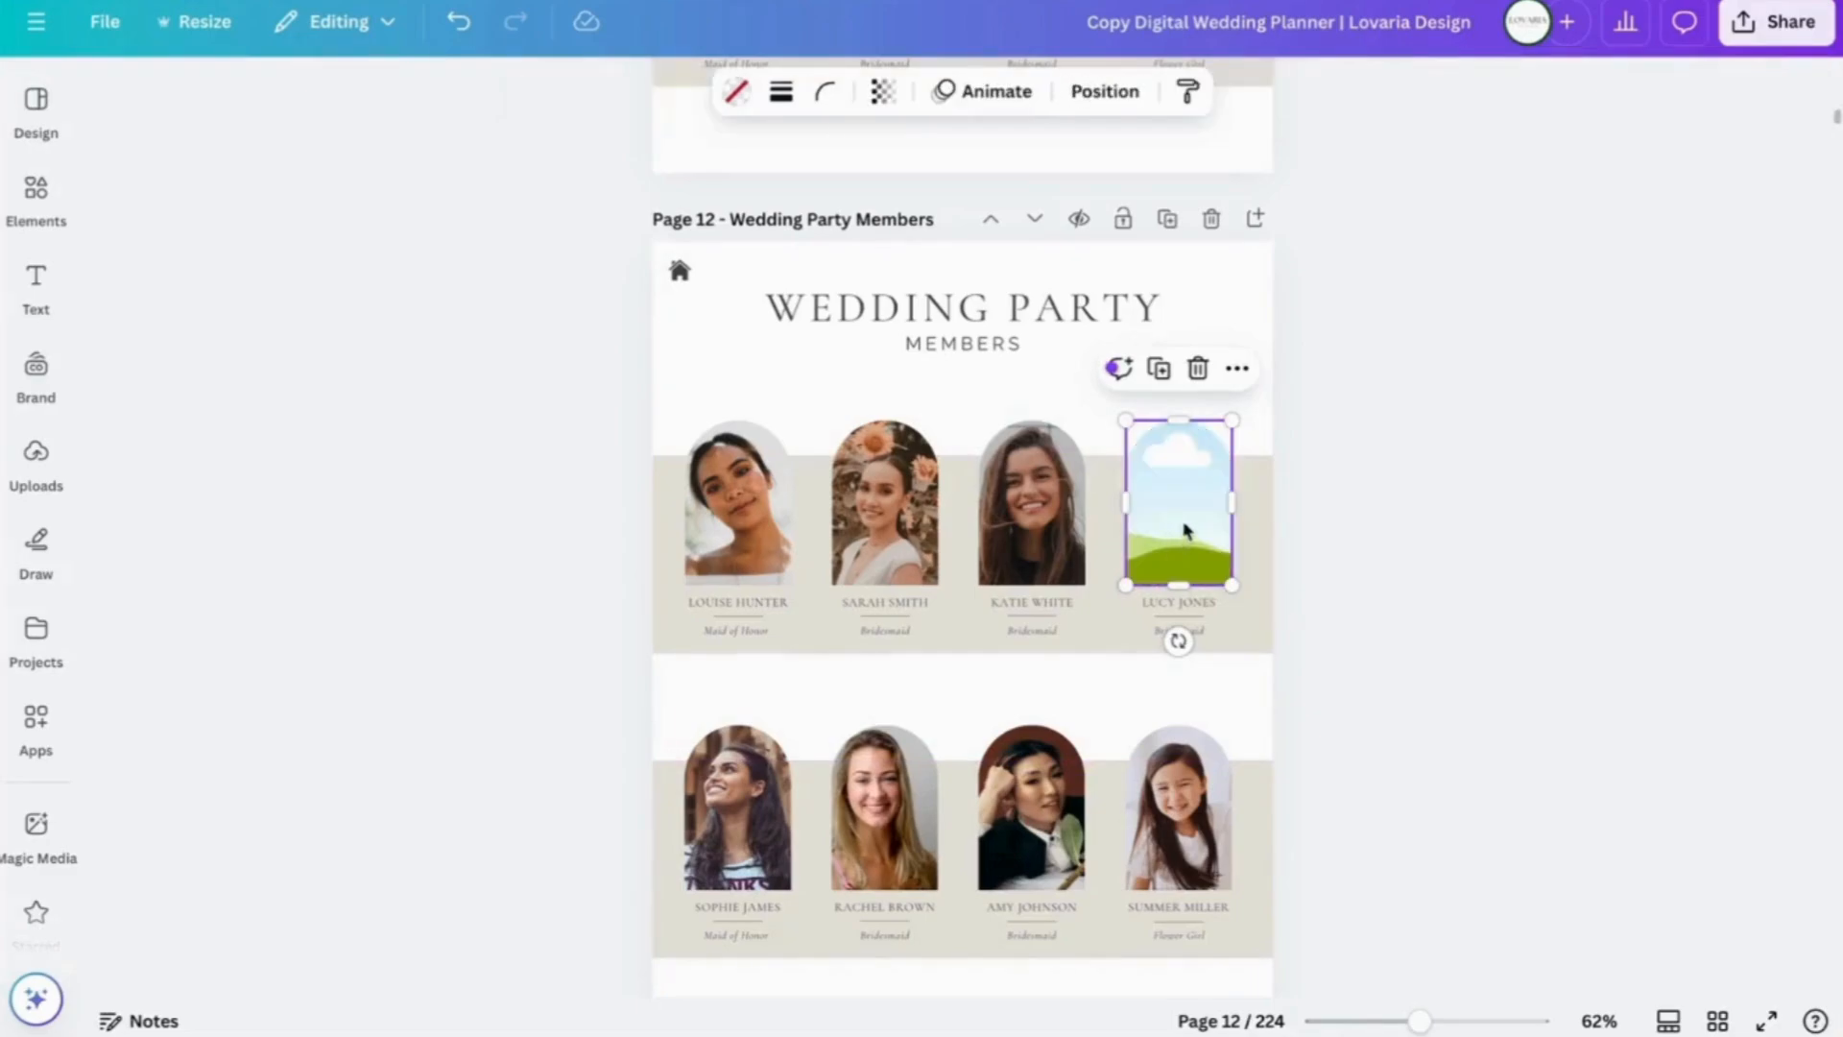
{"action": "key", "text": "Delete"}
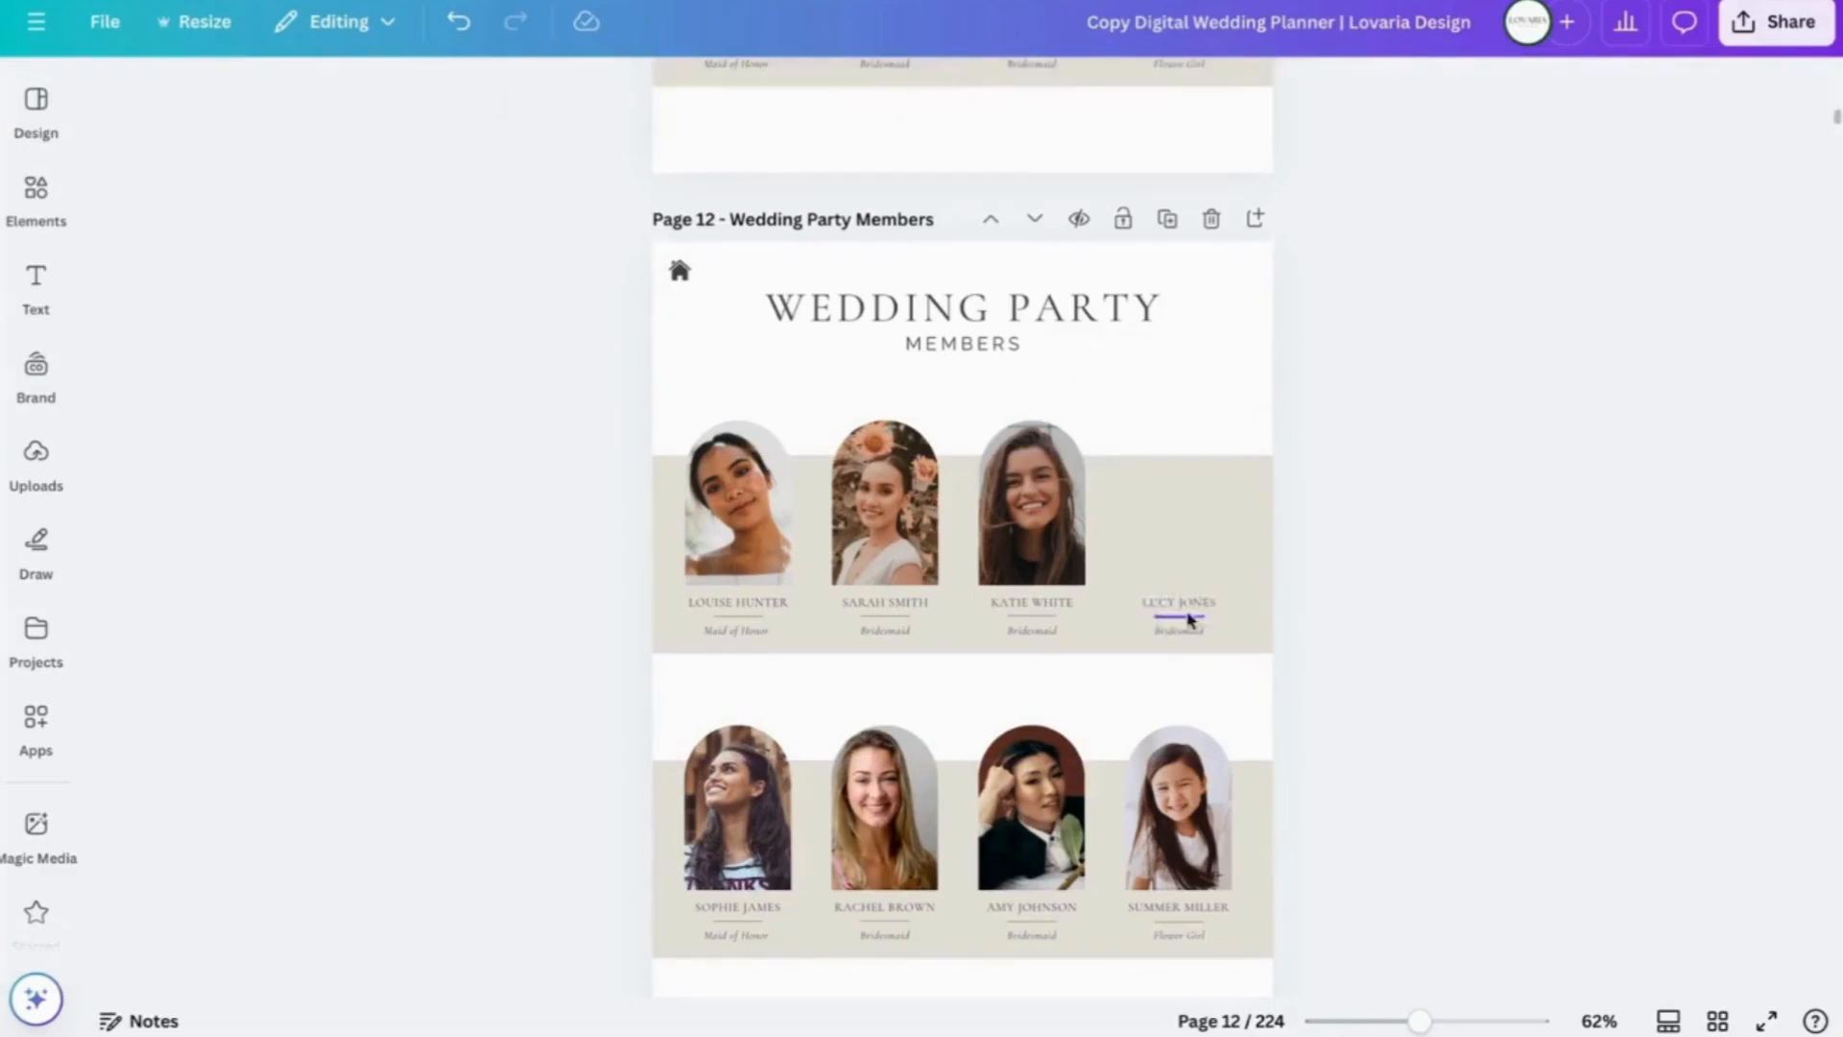
{"action": "left_click", "coordinate": [1180, 602]}
{"action": "key", "text": "Delete"}
{"action": "left_click", "coordinate": [1180, 616]}
{"action": "key", "text": "Delete"}
{"action": "left_click", "coordinate": [1178, 630]}
{"action": "key", "text": "Delete"}
- Delete the third member's portrait, name, divider line and Bridesmaid caption
{"action": "left_click", "coordinate": [1034, 515]}
{"action": "key", "text": "Delete"}
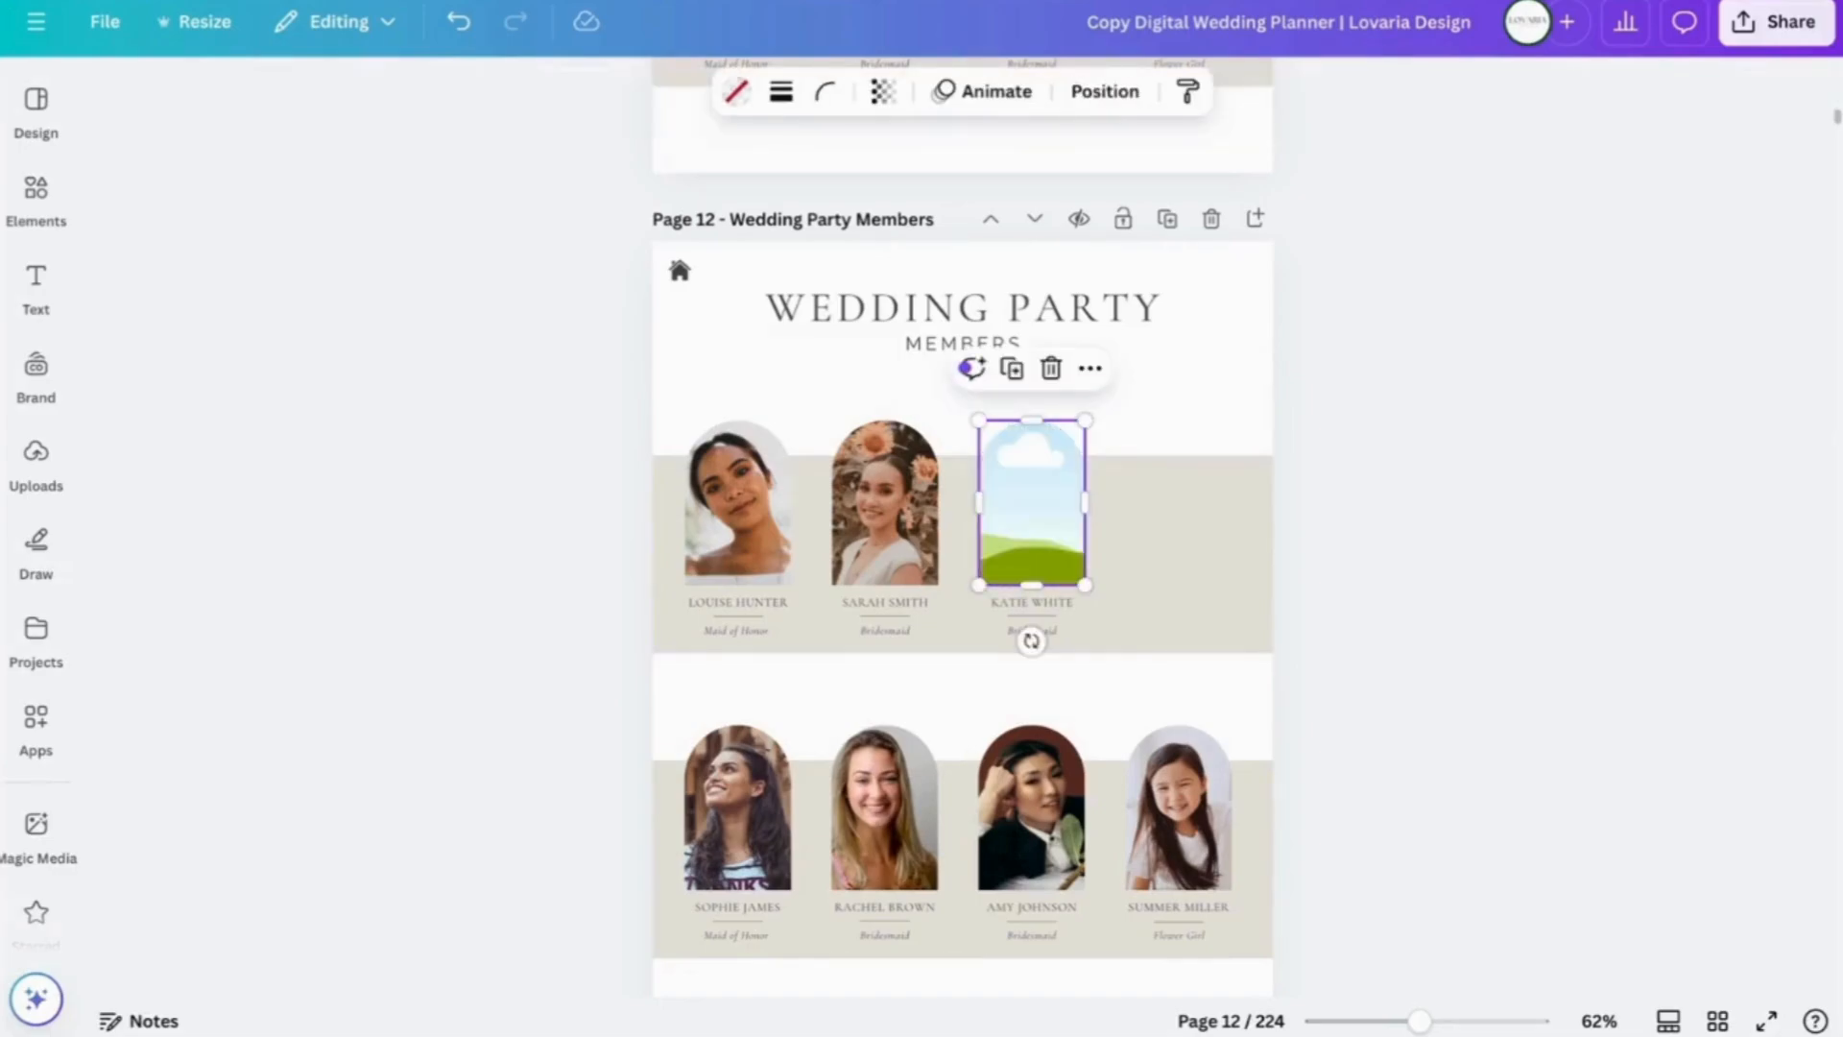
{"action": "key", "text": "Delete"}
{"action": "left_click", "coordinate": [1054, 600]}
{"action": "key", "text": "Delete"}
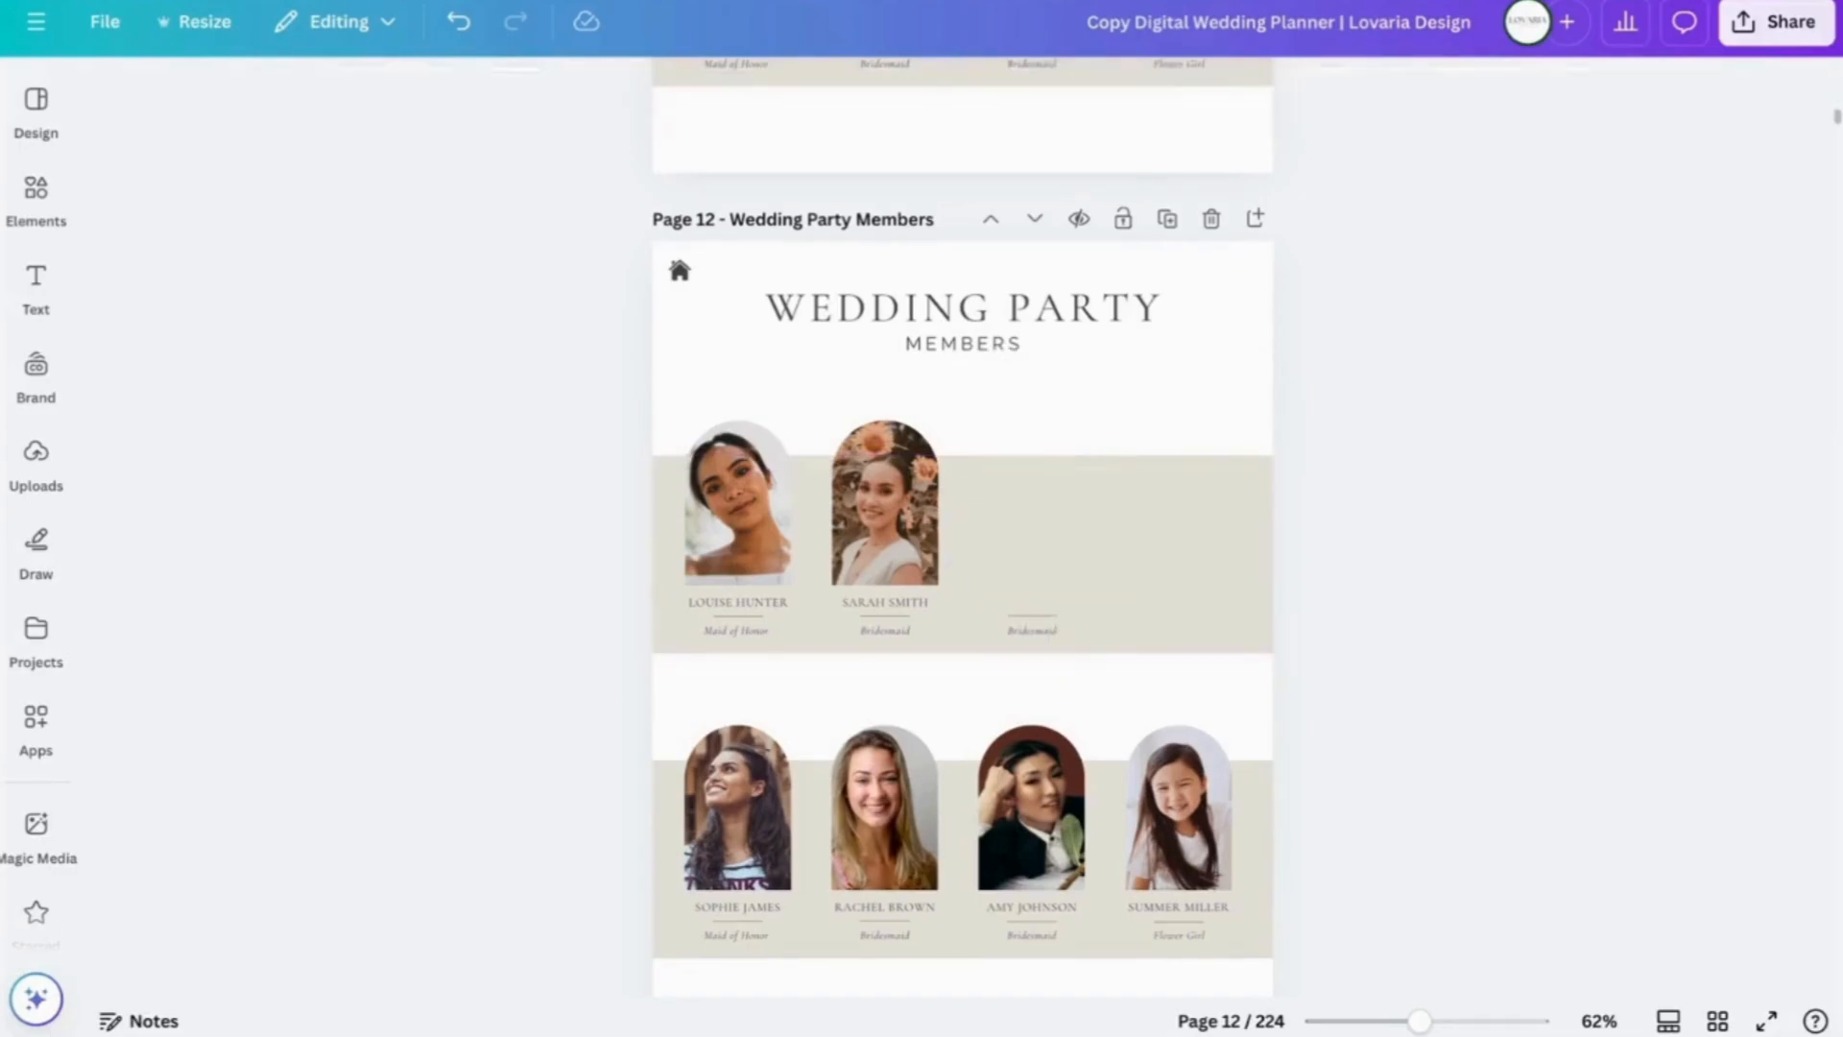
{"action": "left_click", "coordinate": [1054, 617]}
{"action": "key", "text": "Delete"}
{"action": "left_click", "coordinate": [1036, 630]}
{"action": "key", "text": "Delete"}
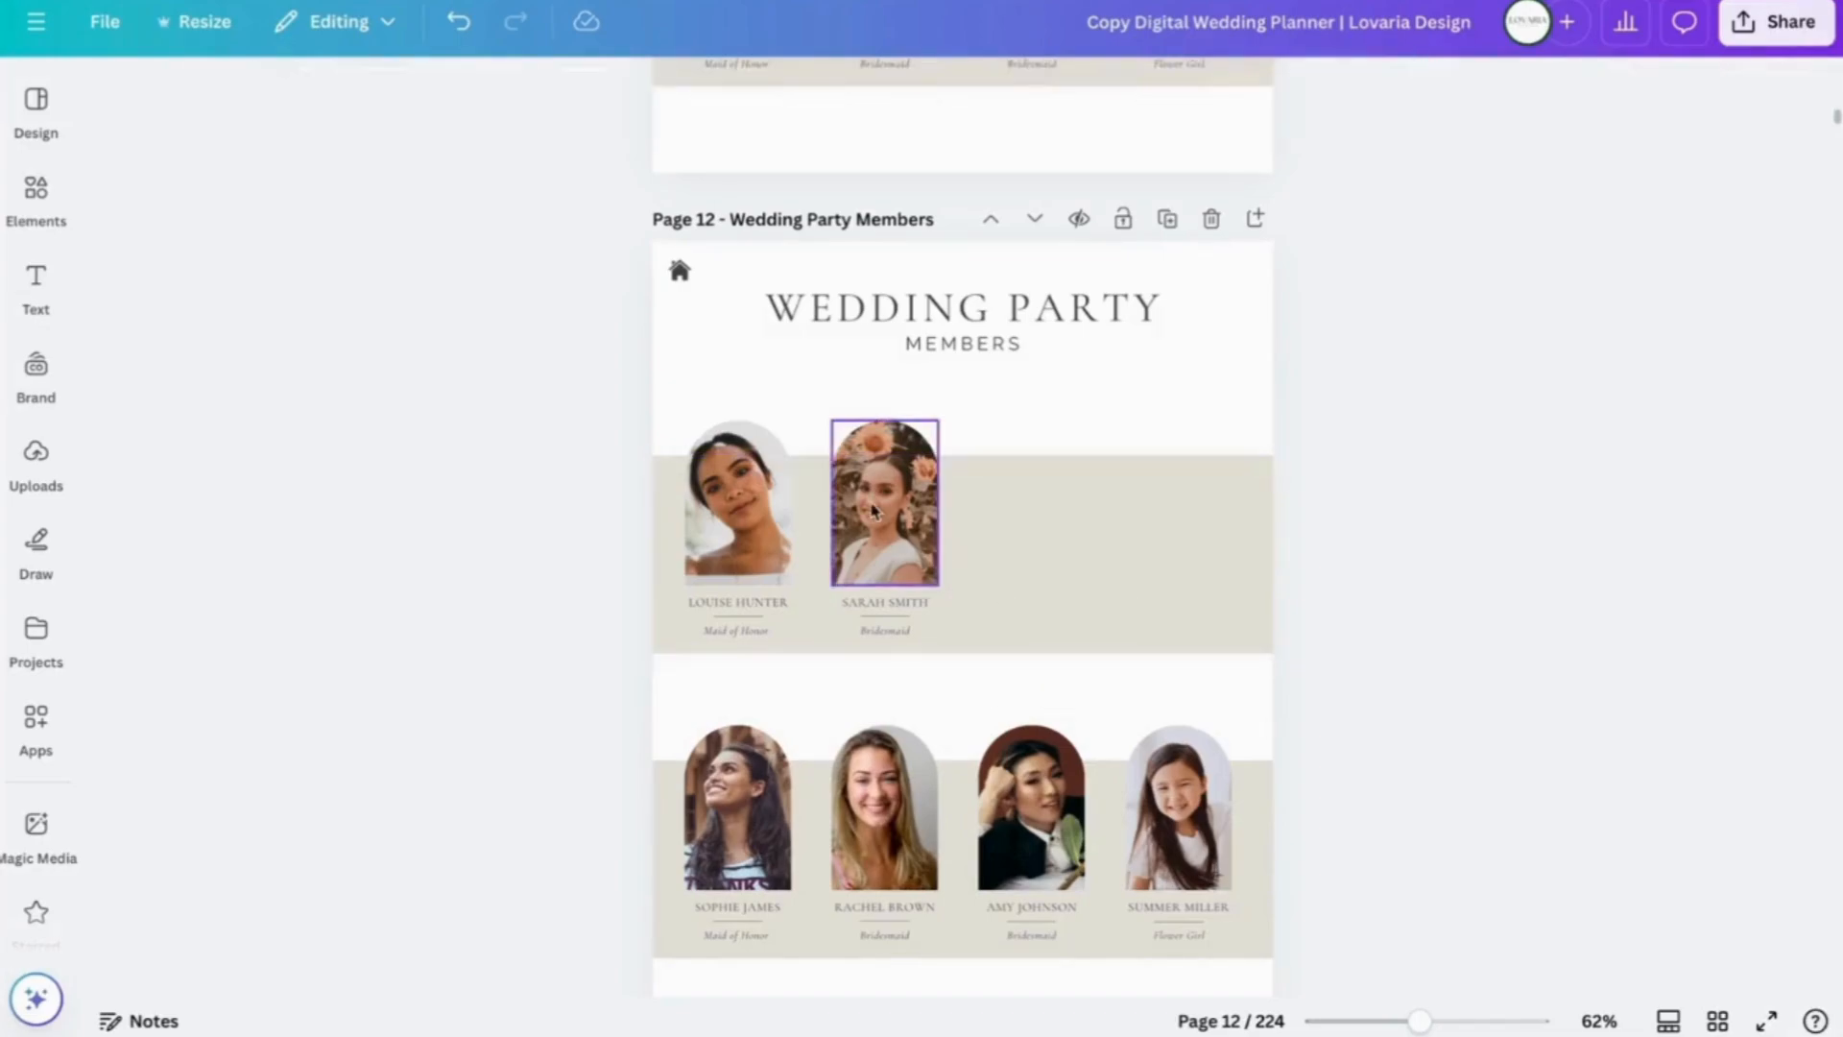
- Delete the second member's portrait, name, divider line and caption
{"action": "left_click", "coordinate": [874, 510]}
{"action": "key", "text": "Delete"}
{"action": "key", "text": "Delete"}
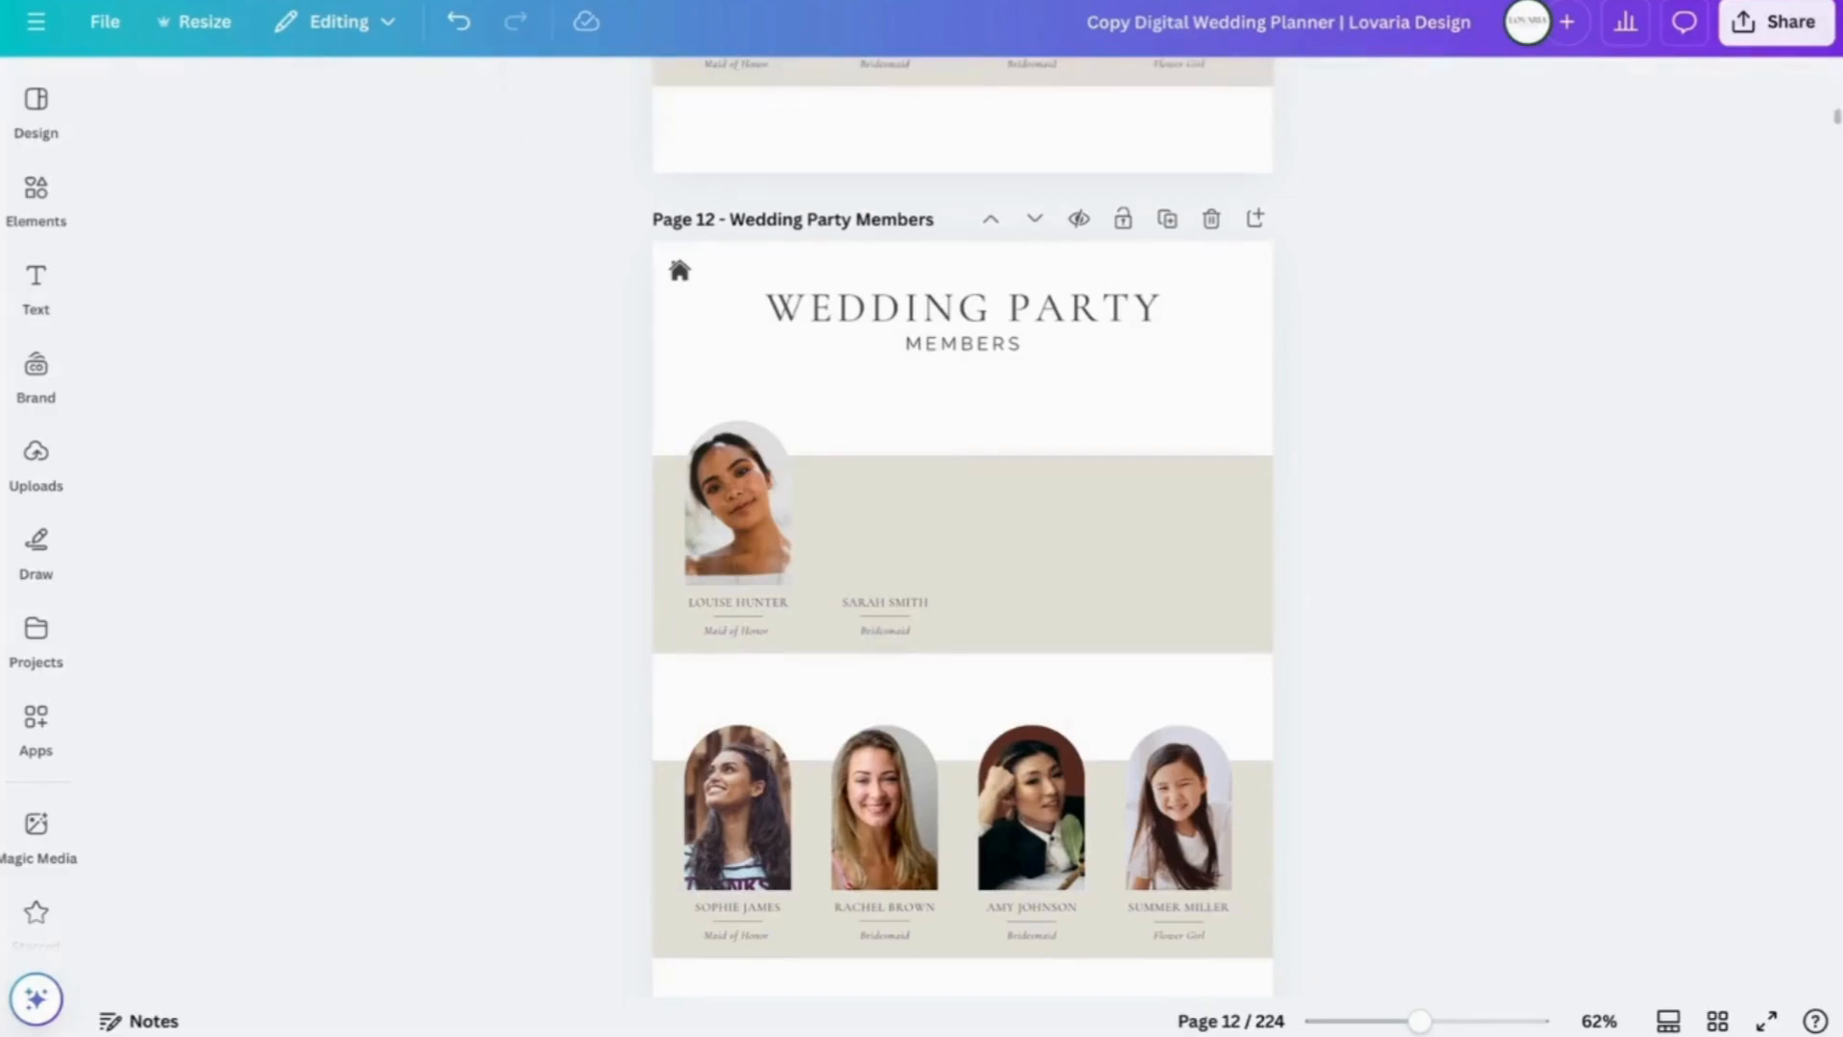
{"action": "left_click", "coordinate": [884, 601]}
{"action": "key", "text": "Delete"}
{"action": "left_click", "coordinate": [897, 619]}
{"action": "key", "text": "Delete"}
{"action": "left_click", "coordinate": [897, 630]}
{"action": "key", "text": "Delete"}
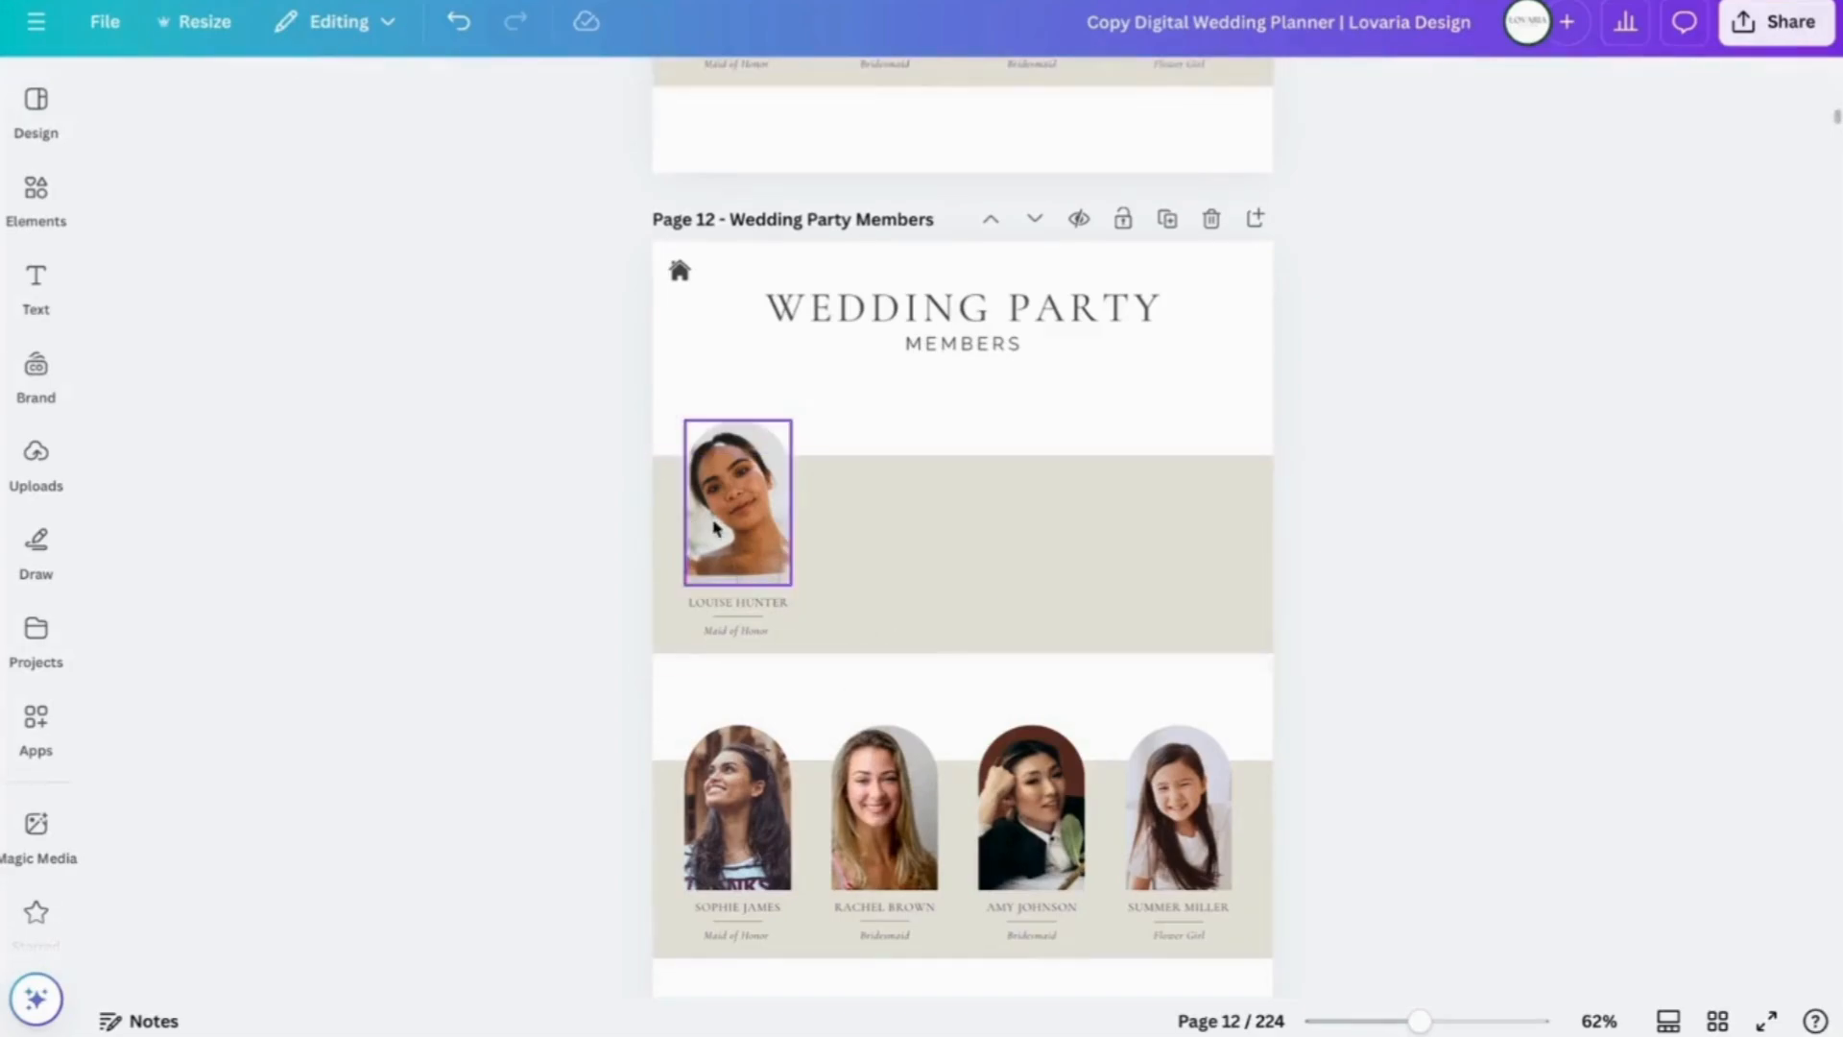
{"action": "left_click", "coordinate": [764, 523]}
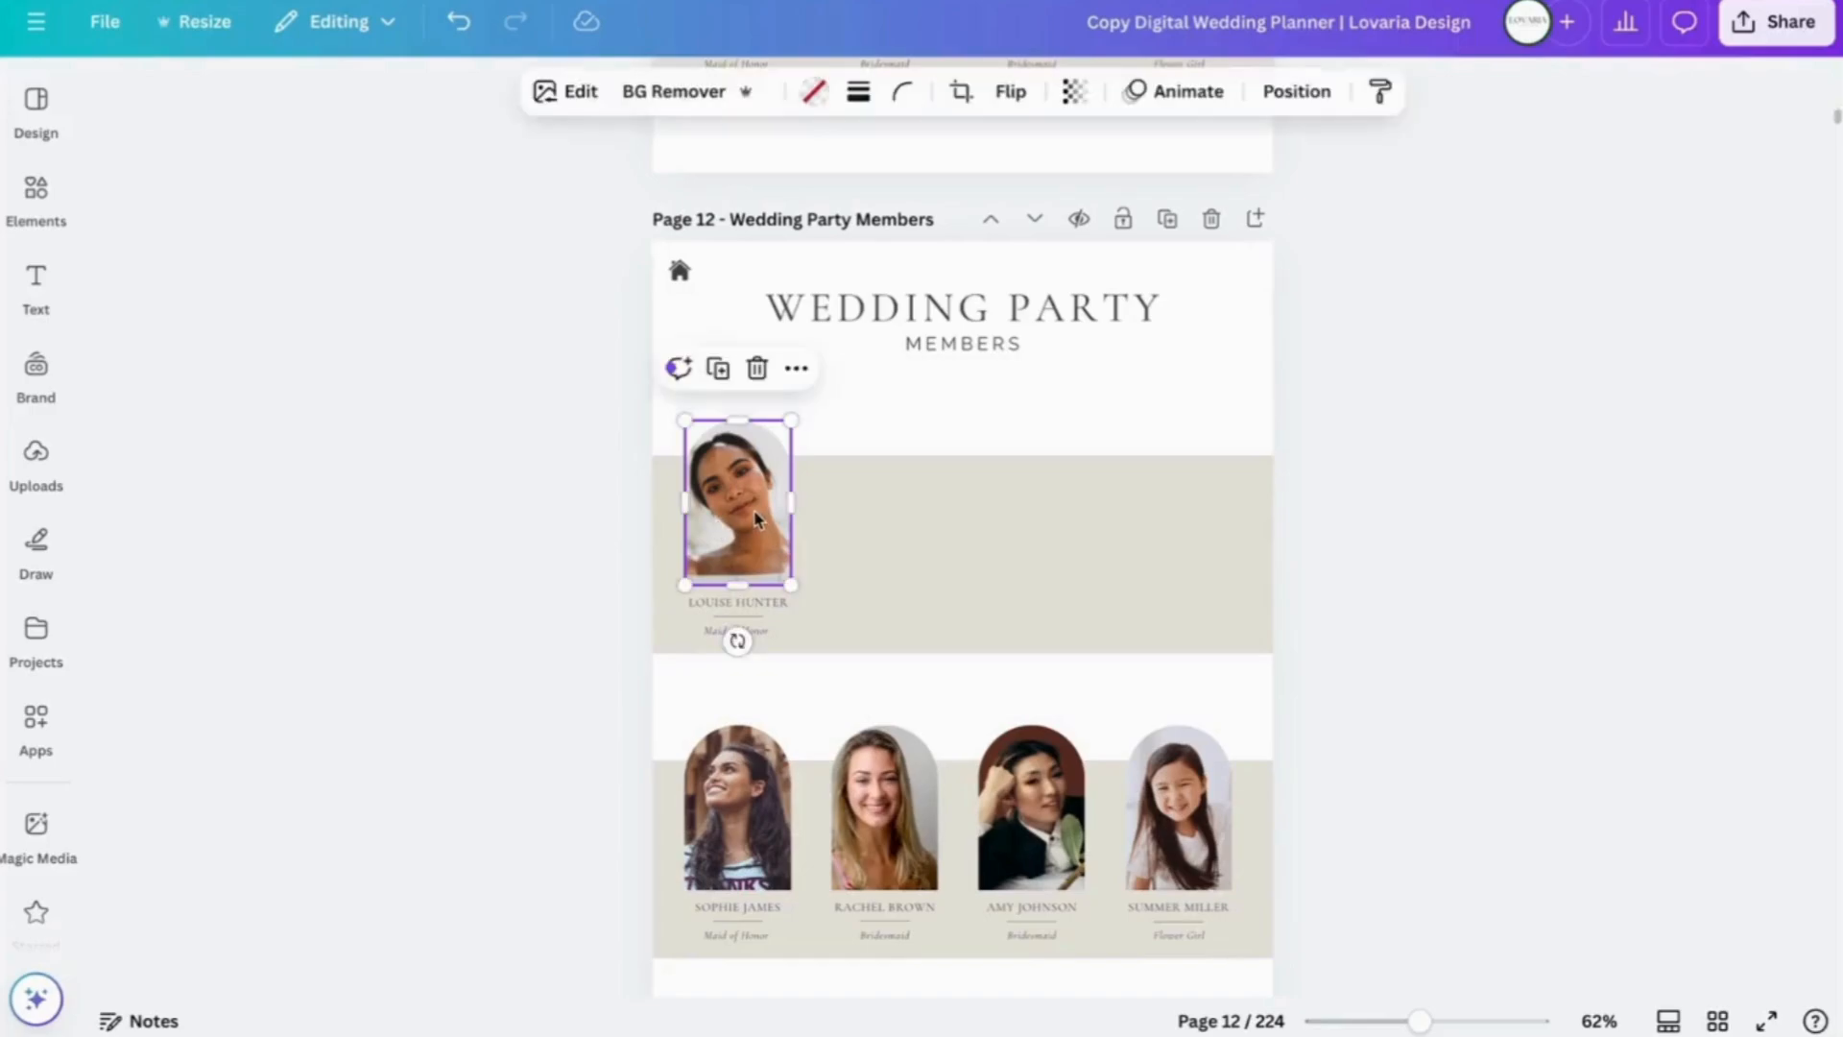
- Widen the remaining portrait and select its name, divider and Maid of Honour caption
{"action": "left_click_drag", "start_coordinate": [792, 500], "coordinate": [845, 502]}
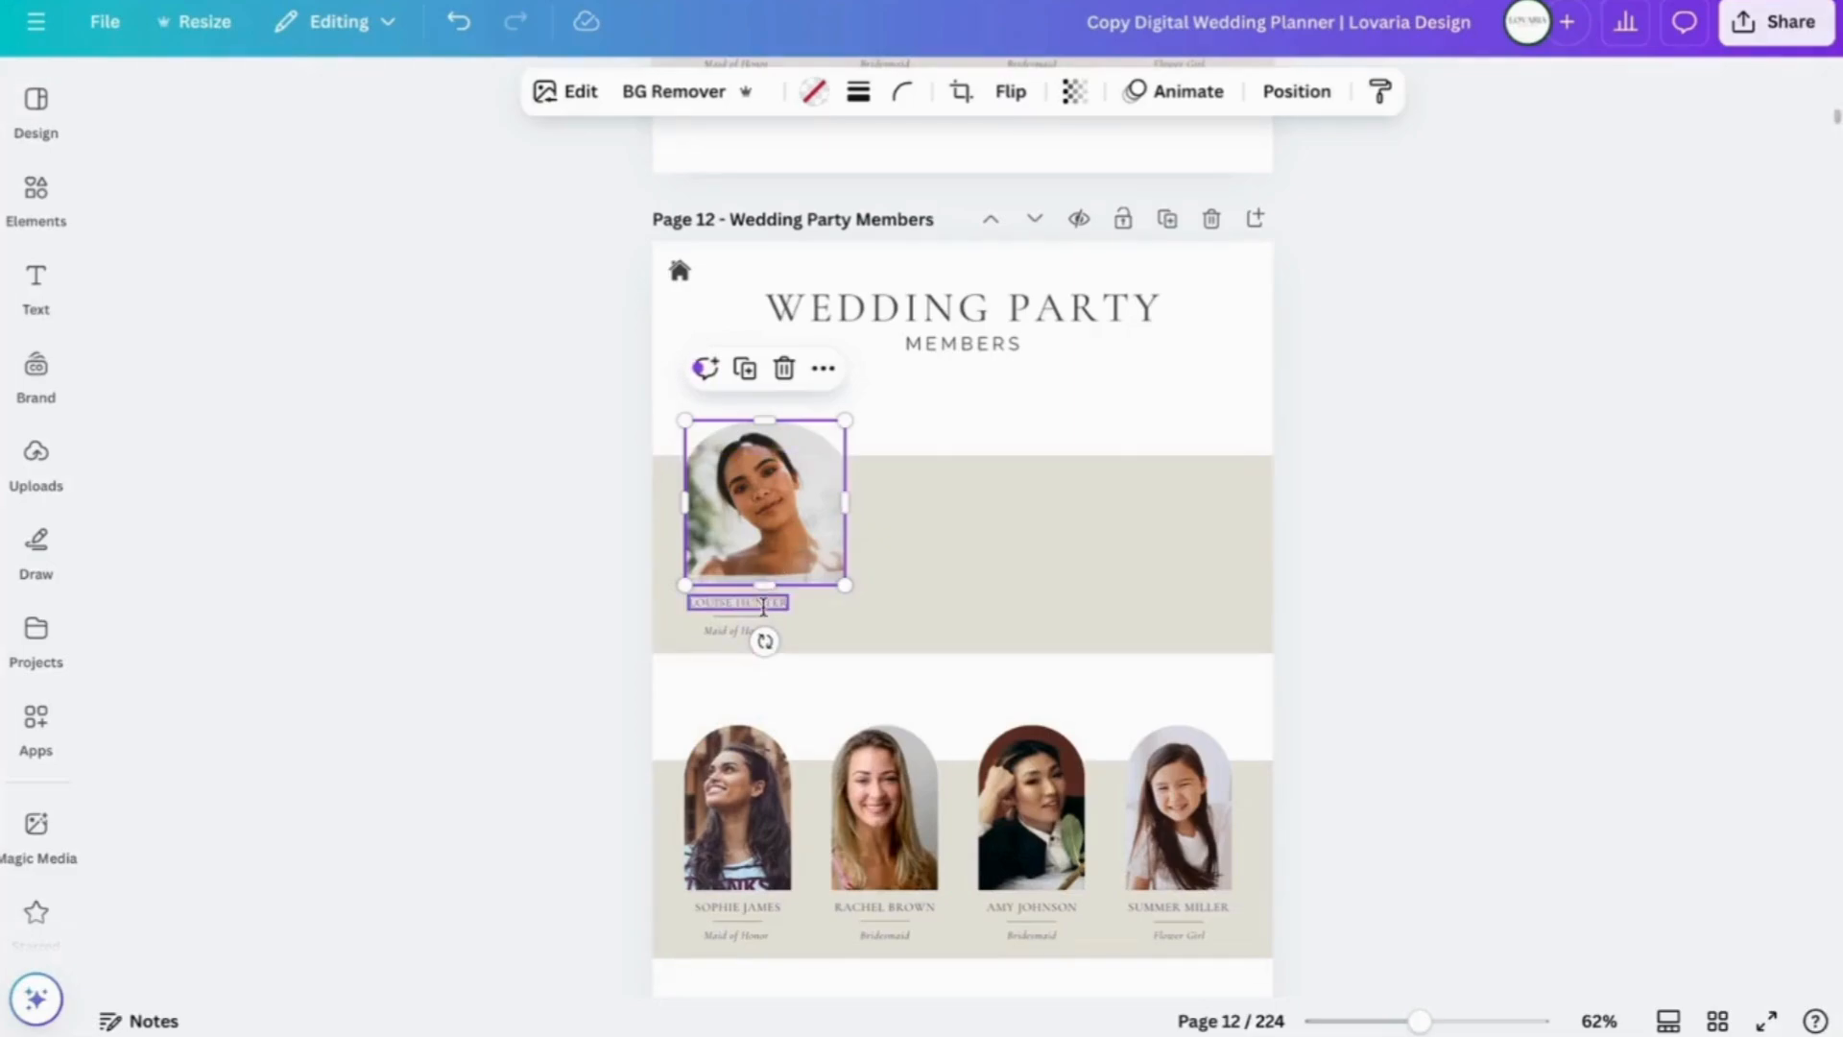
{"action": "left_click", "coordinate": [763, 607]}
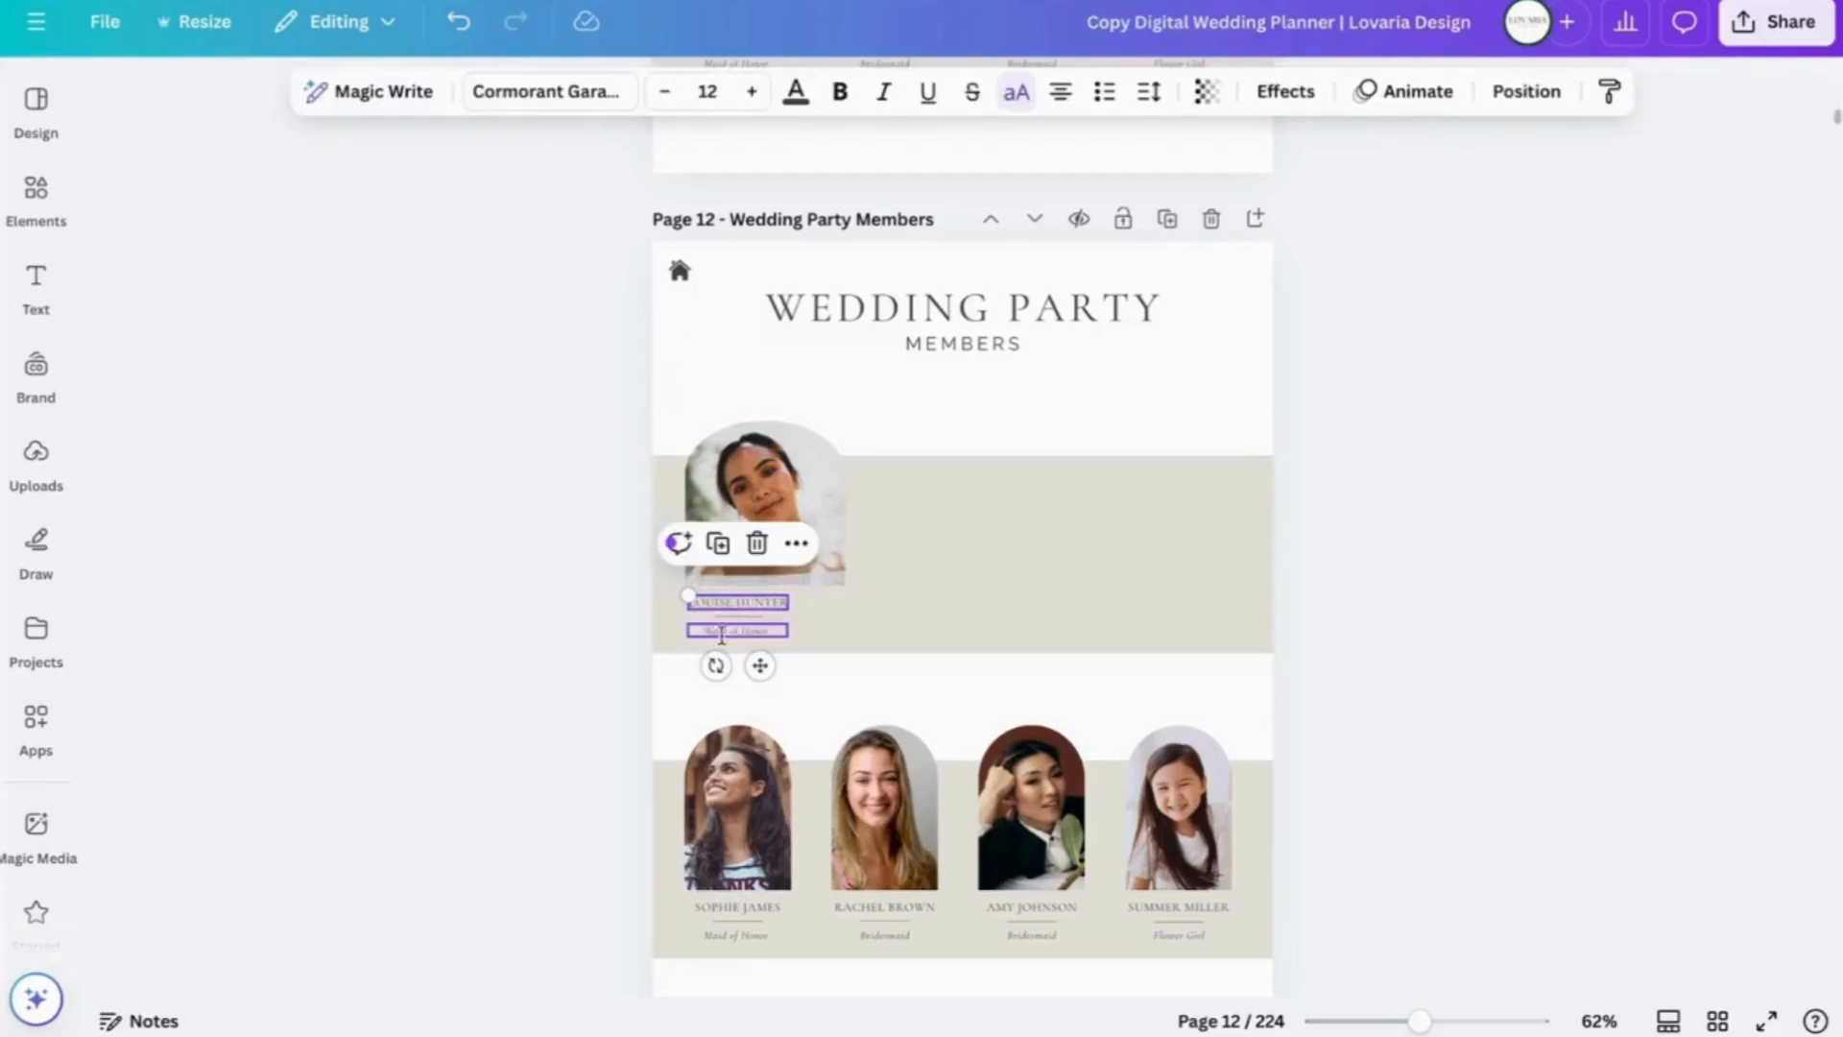
{"action": "left_click", "coordinate": [723, 631]}
{"action": "left_click", "coordinate": [720, 616]}
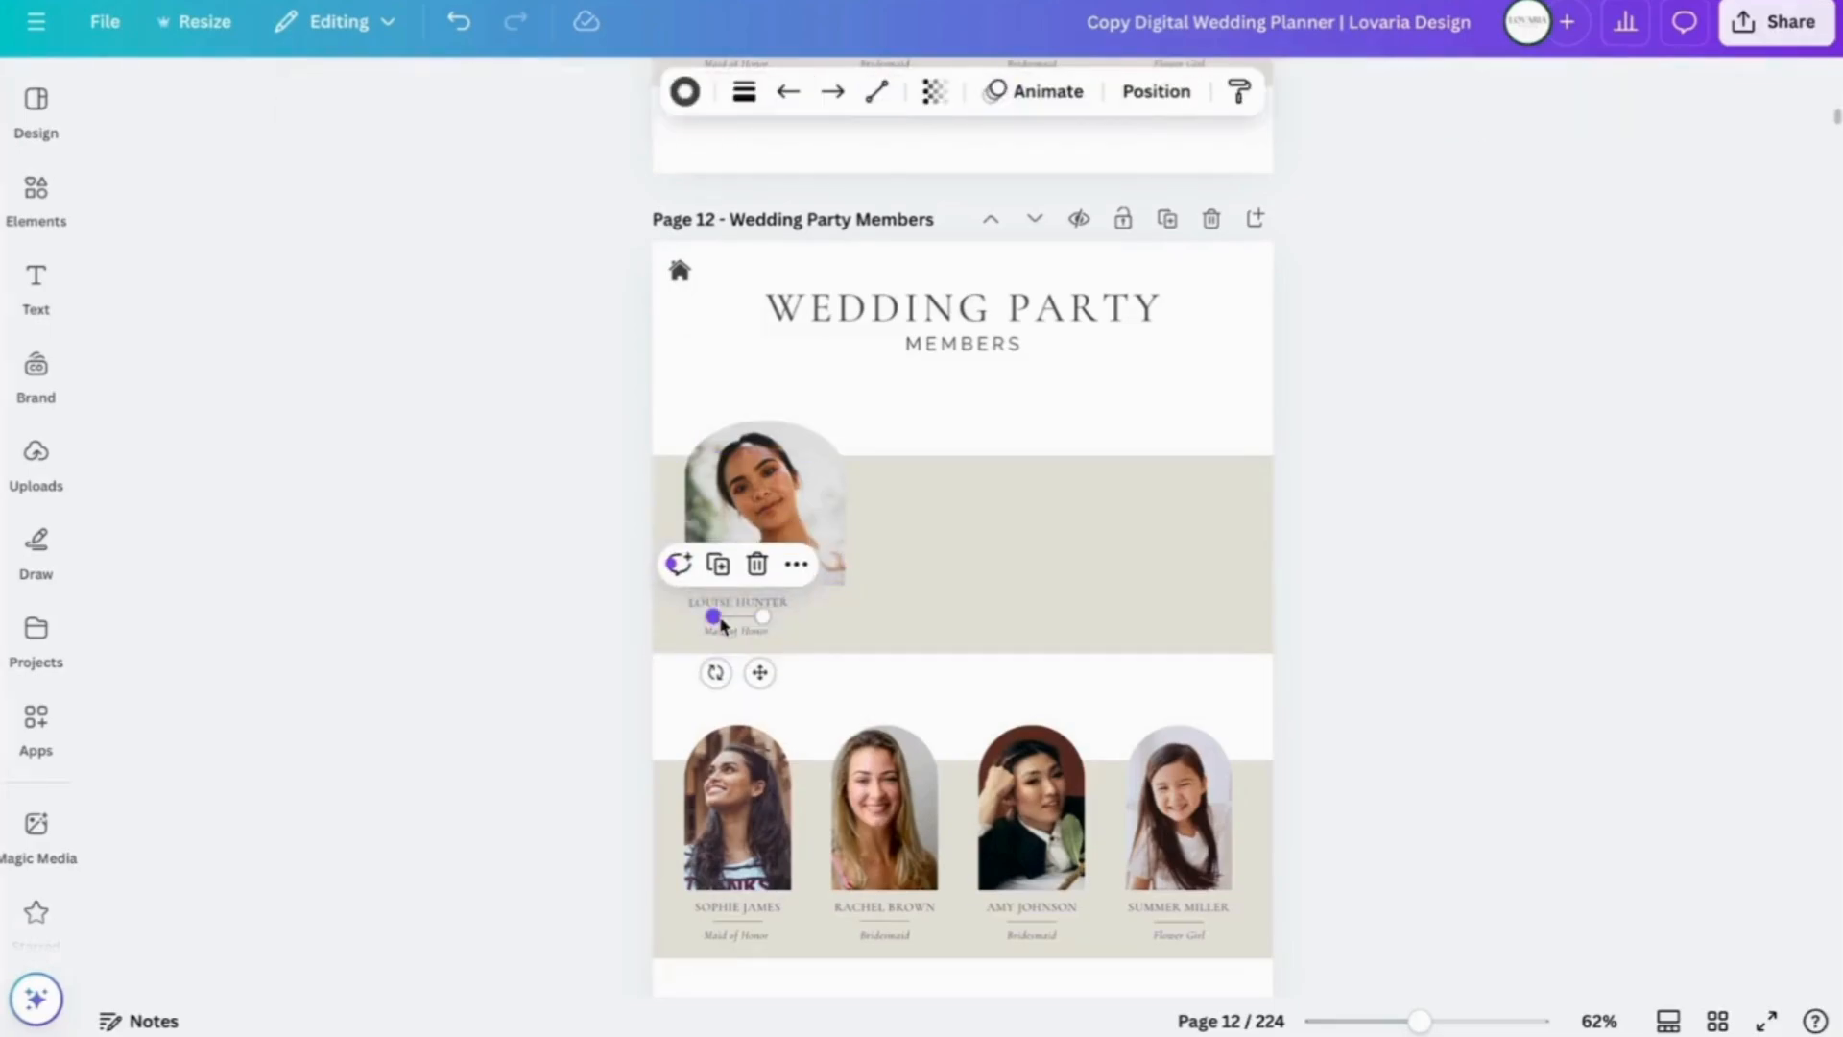
{"action": "left_click", "coordinate": [726, 603]}
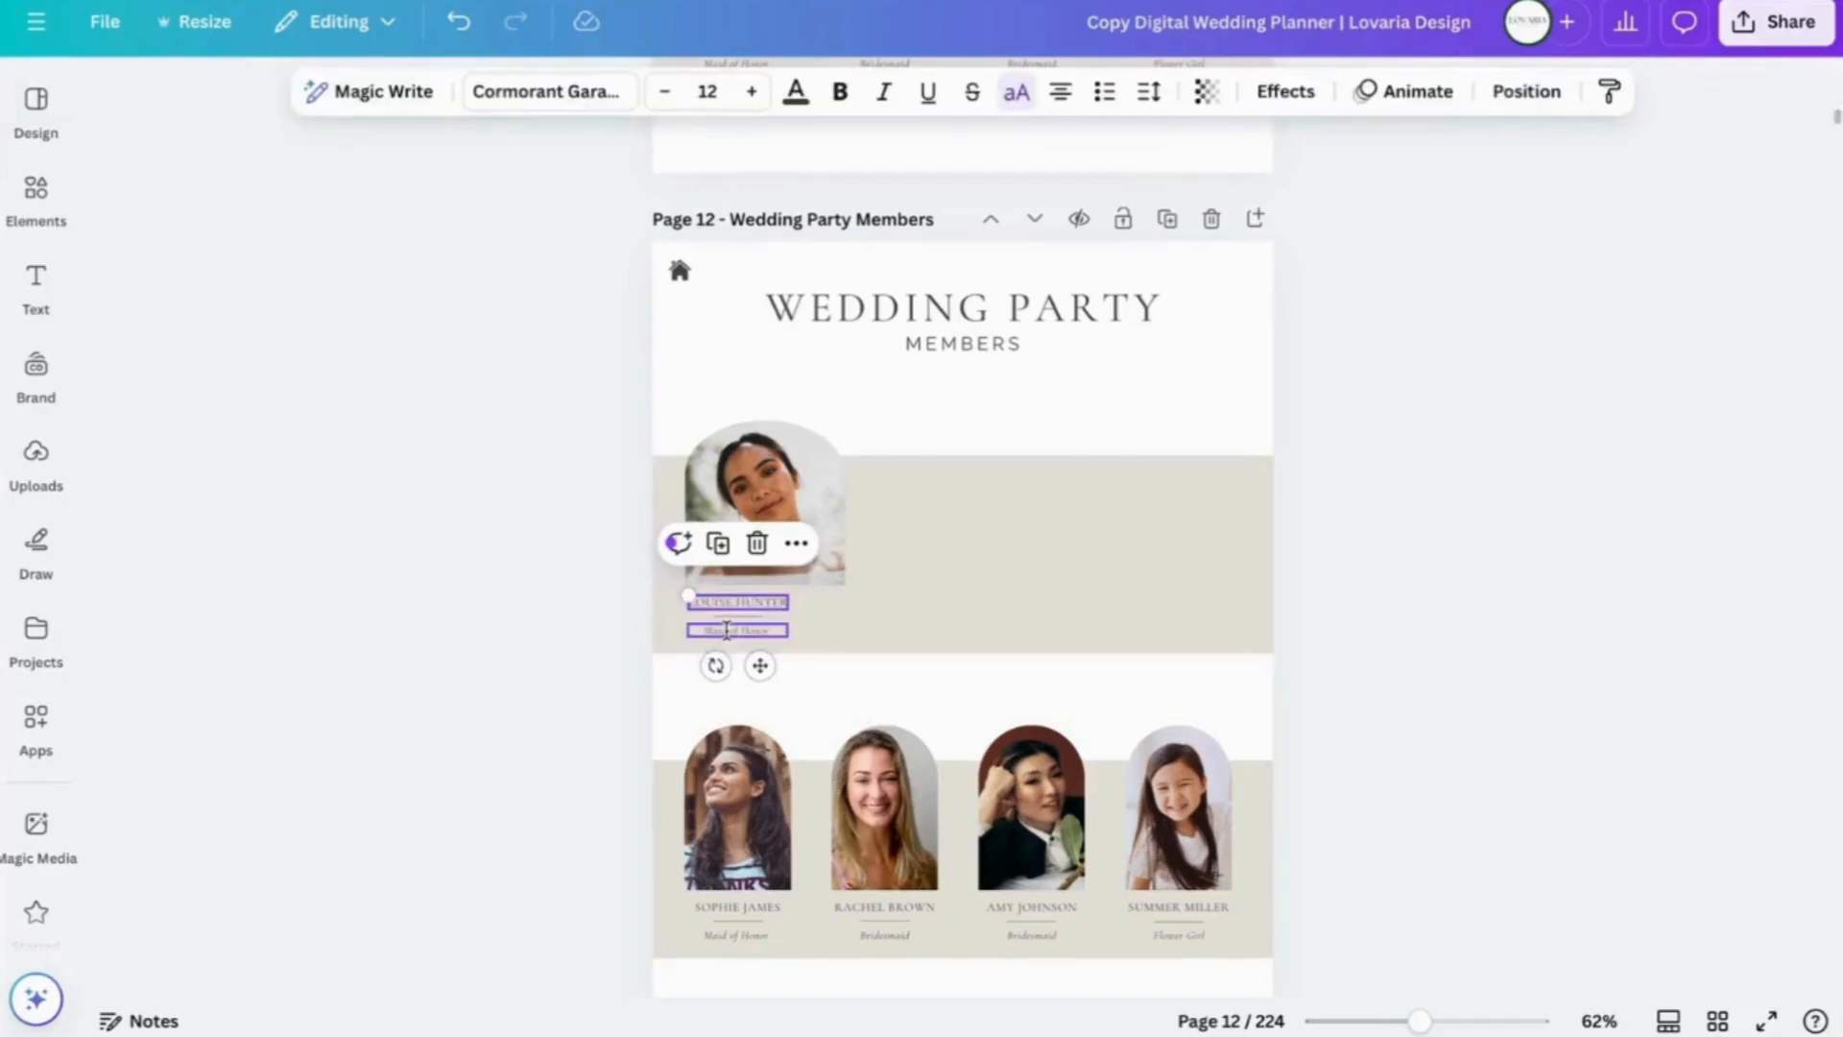
{"action": "left_click", "coordinate": [727, 628]}
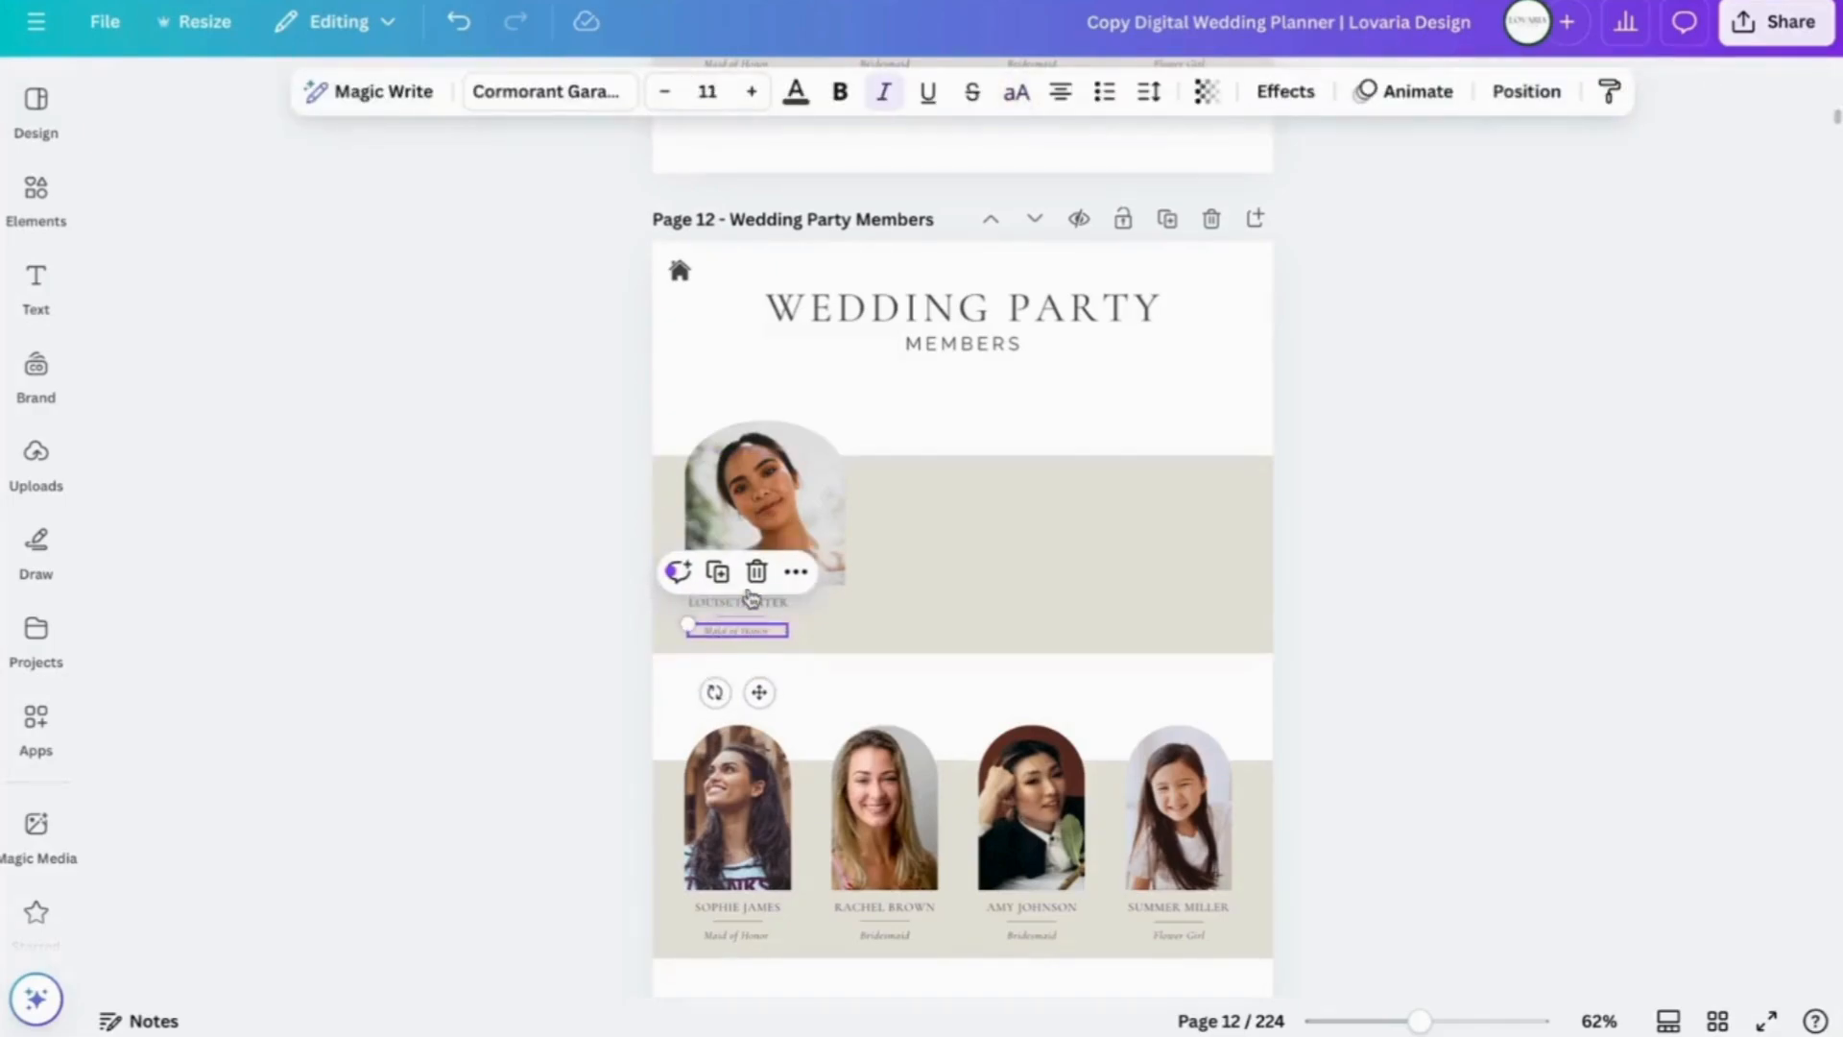
{"action": "left_click", "coordinate": [600, 647]}
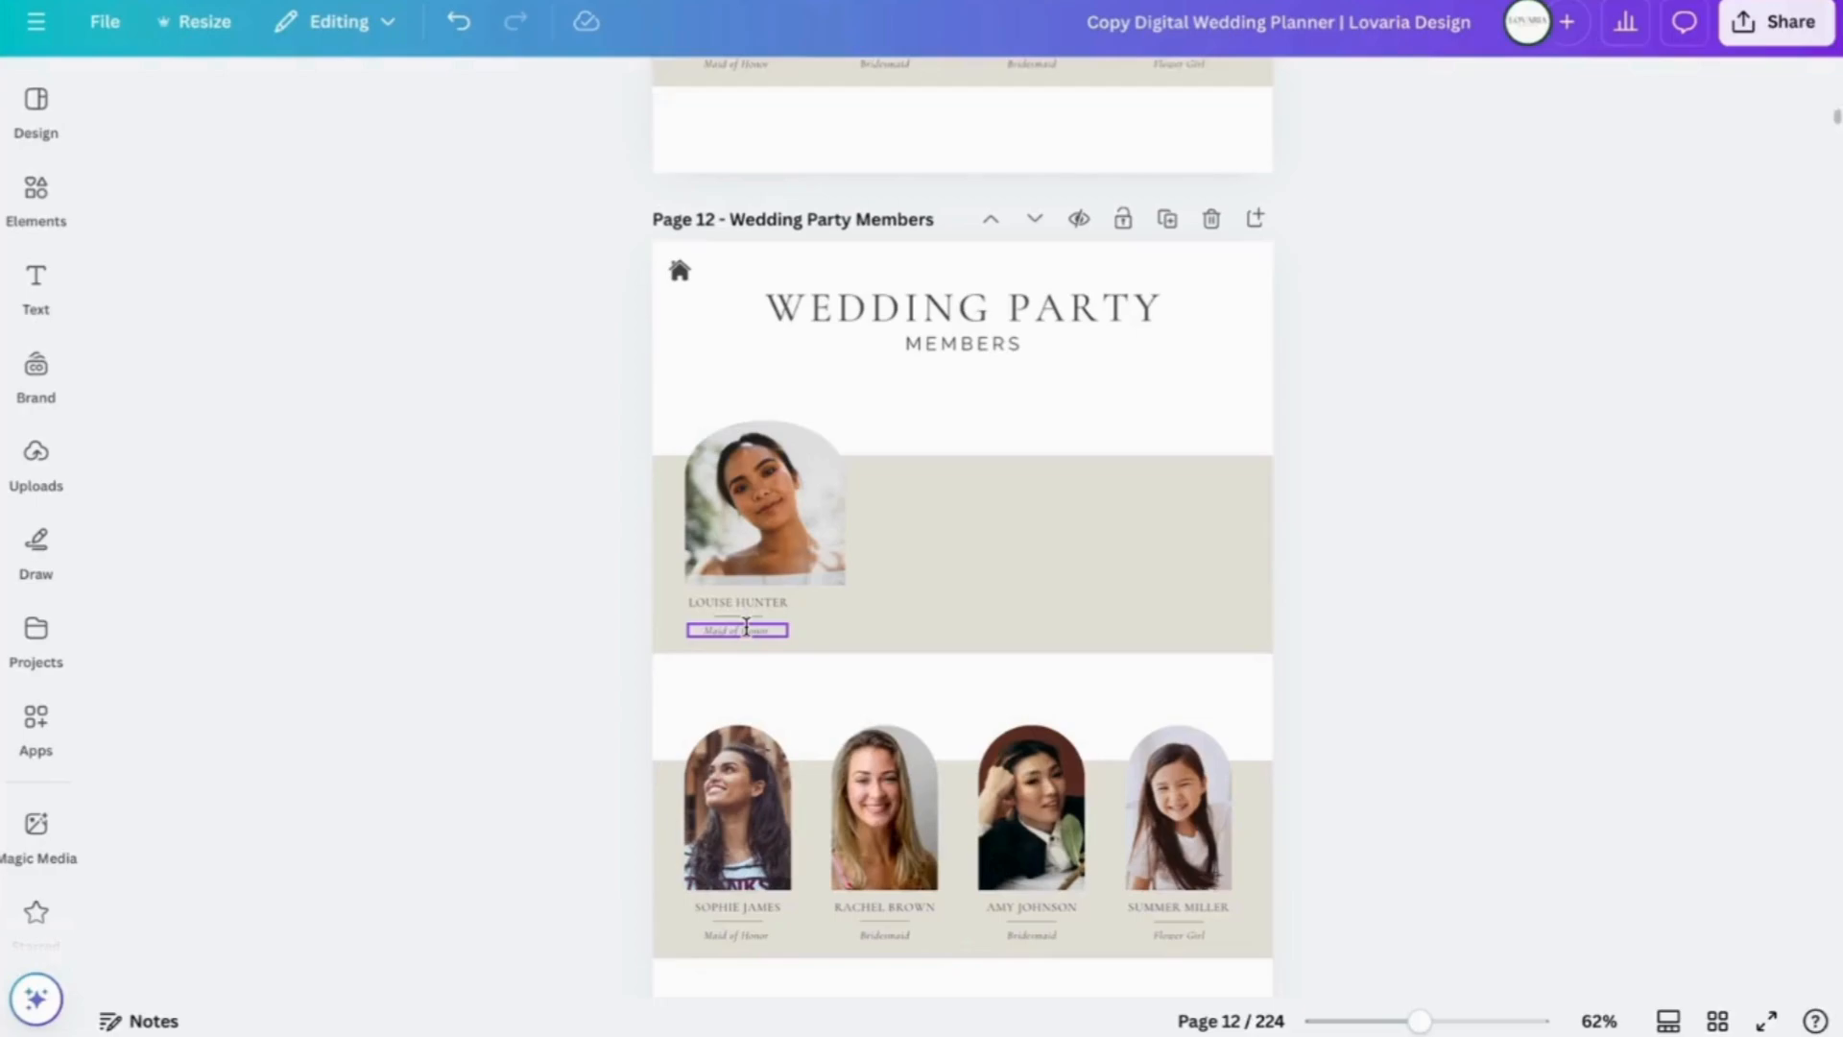
{"action": "left_click", "coordinate": [745, 627]}
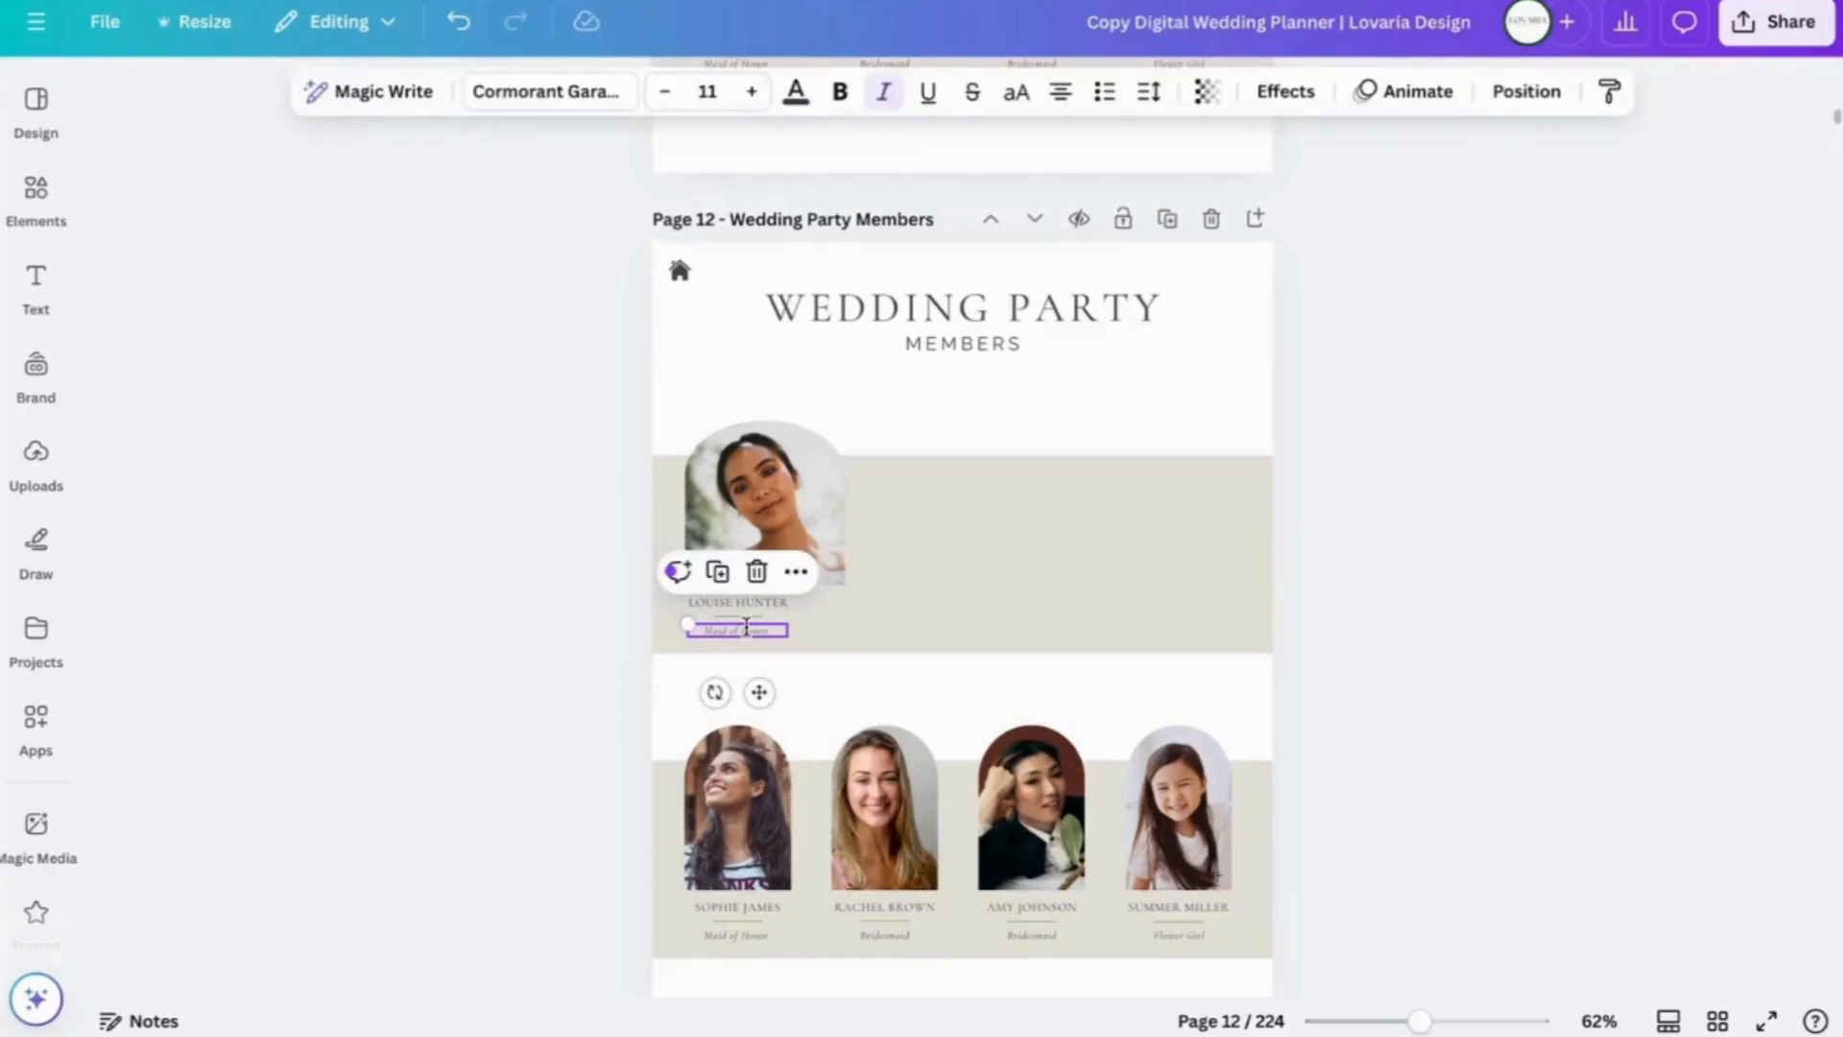
{"action": "left_click", "coordinate": [746, 627]}
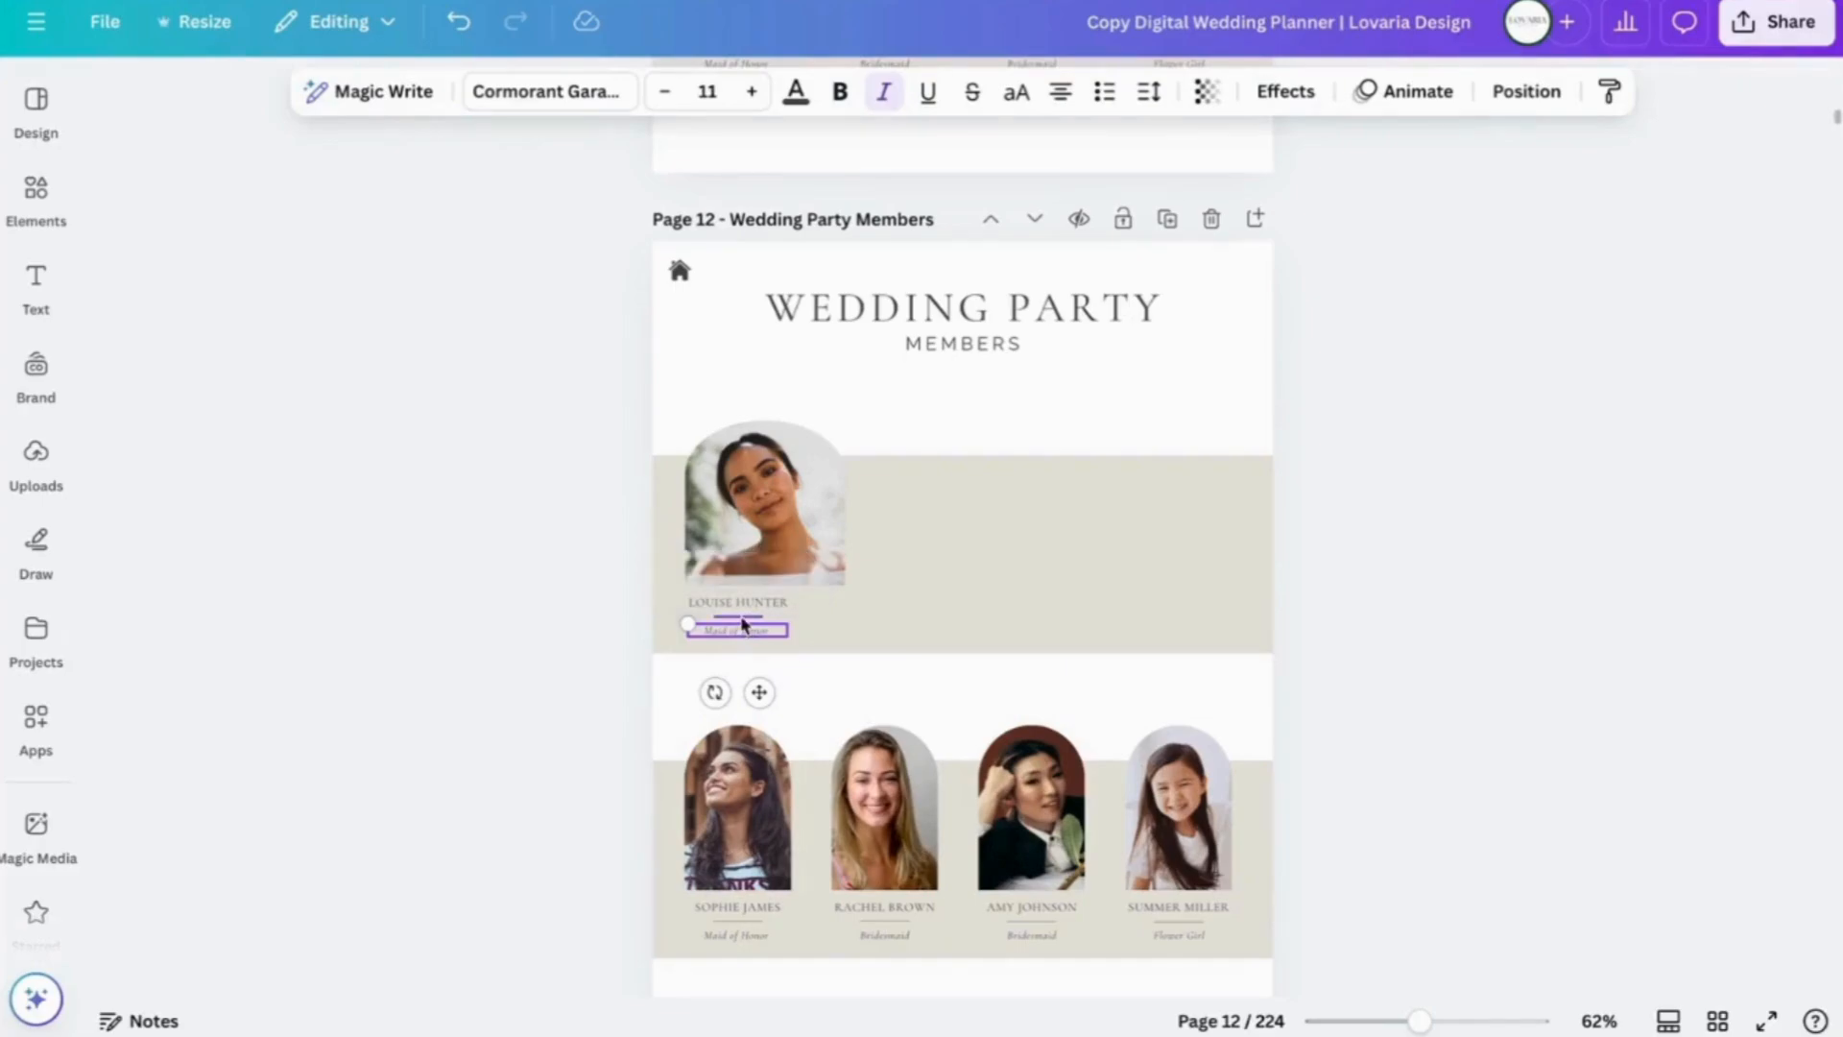
{"action": "left_click", "coordinate": [742, 622]}
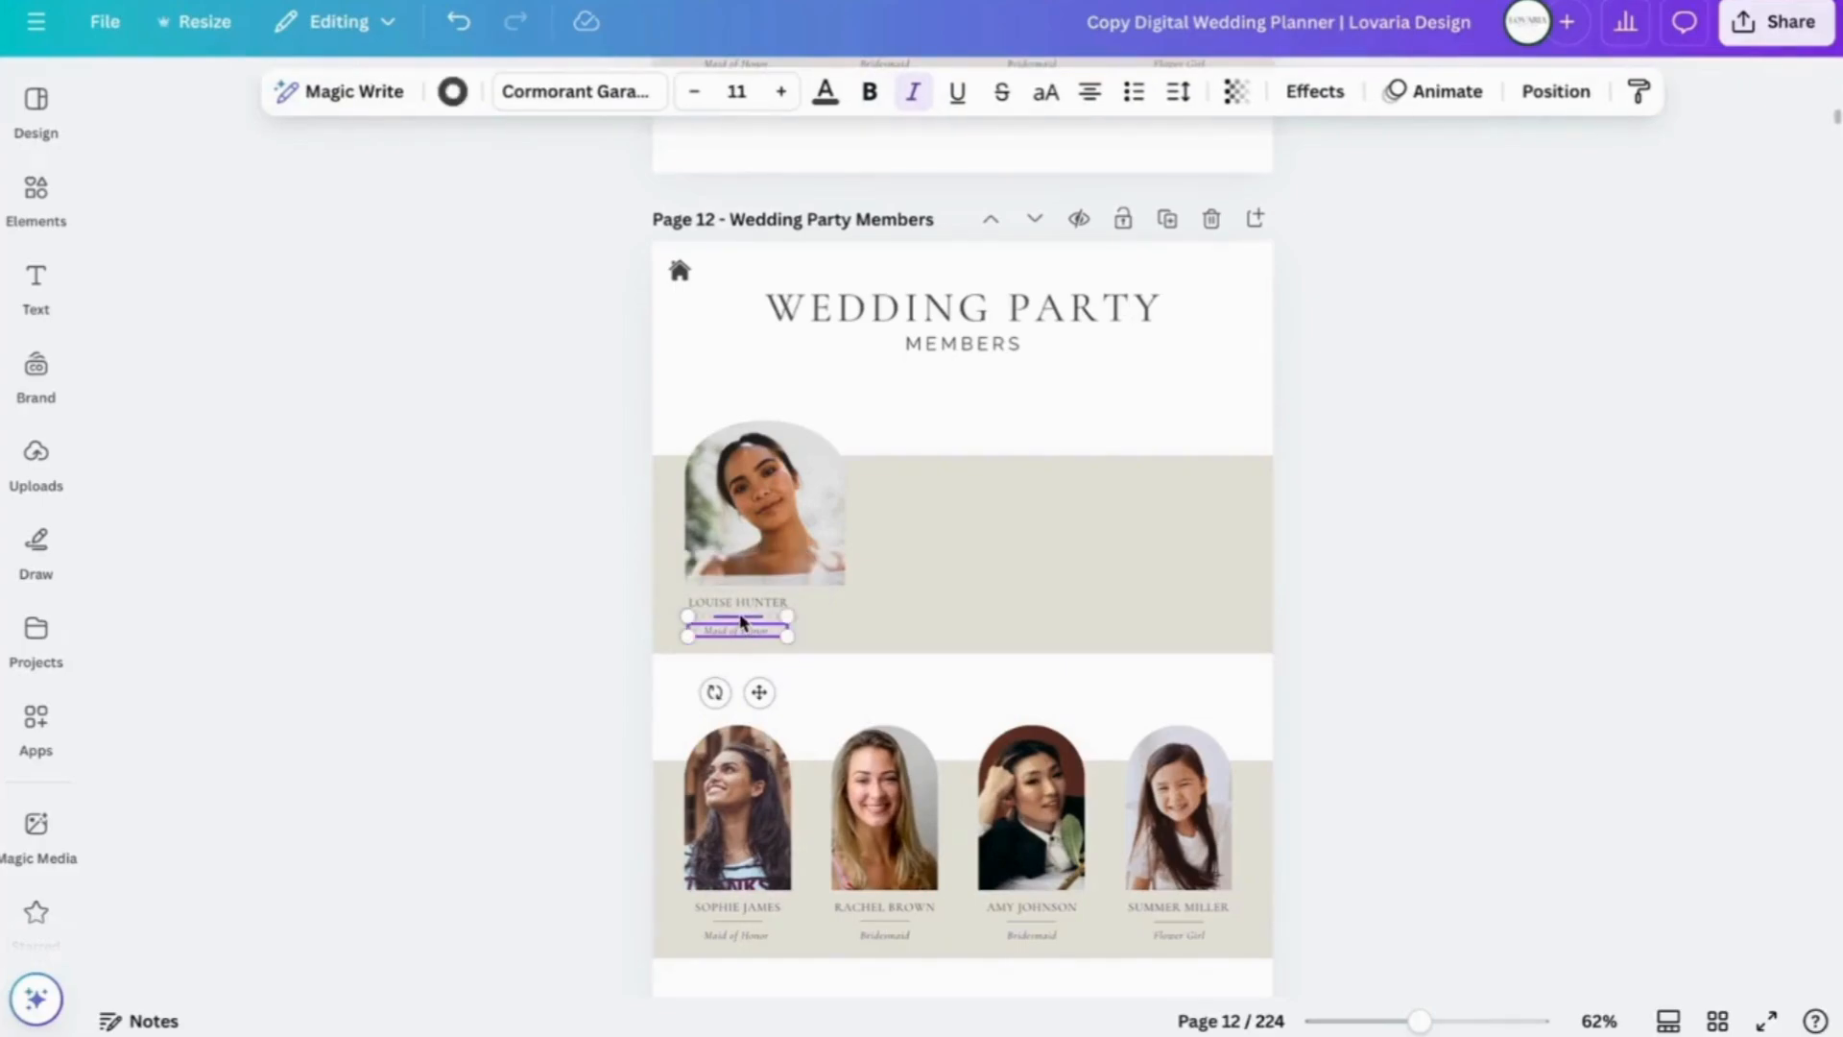
{"action": "left_click", "coordinate": [736, 601], "text": "shift"}
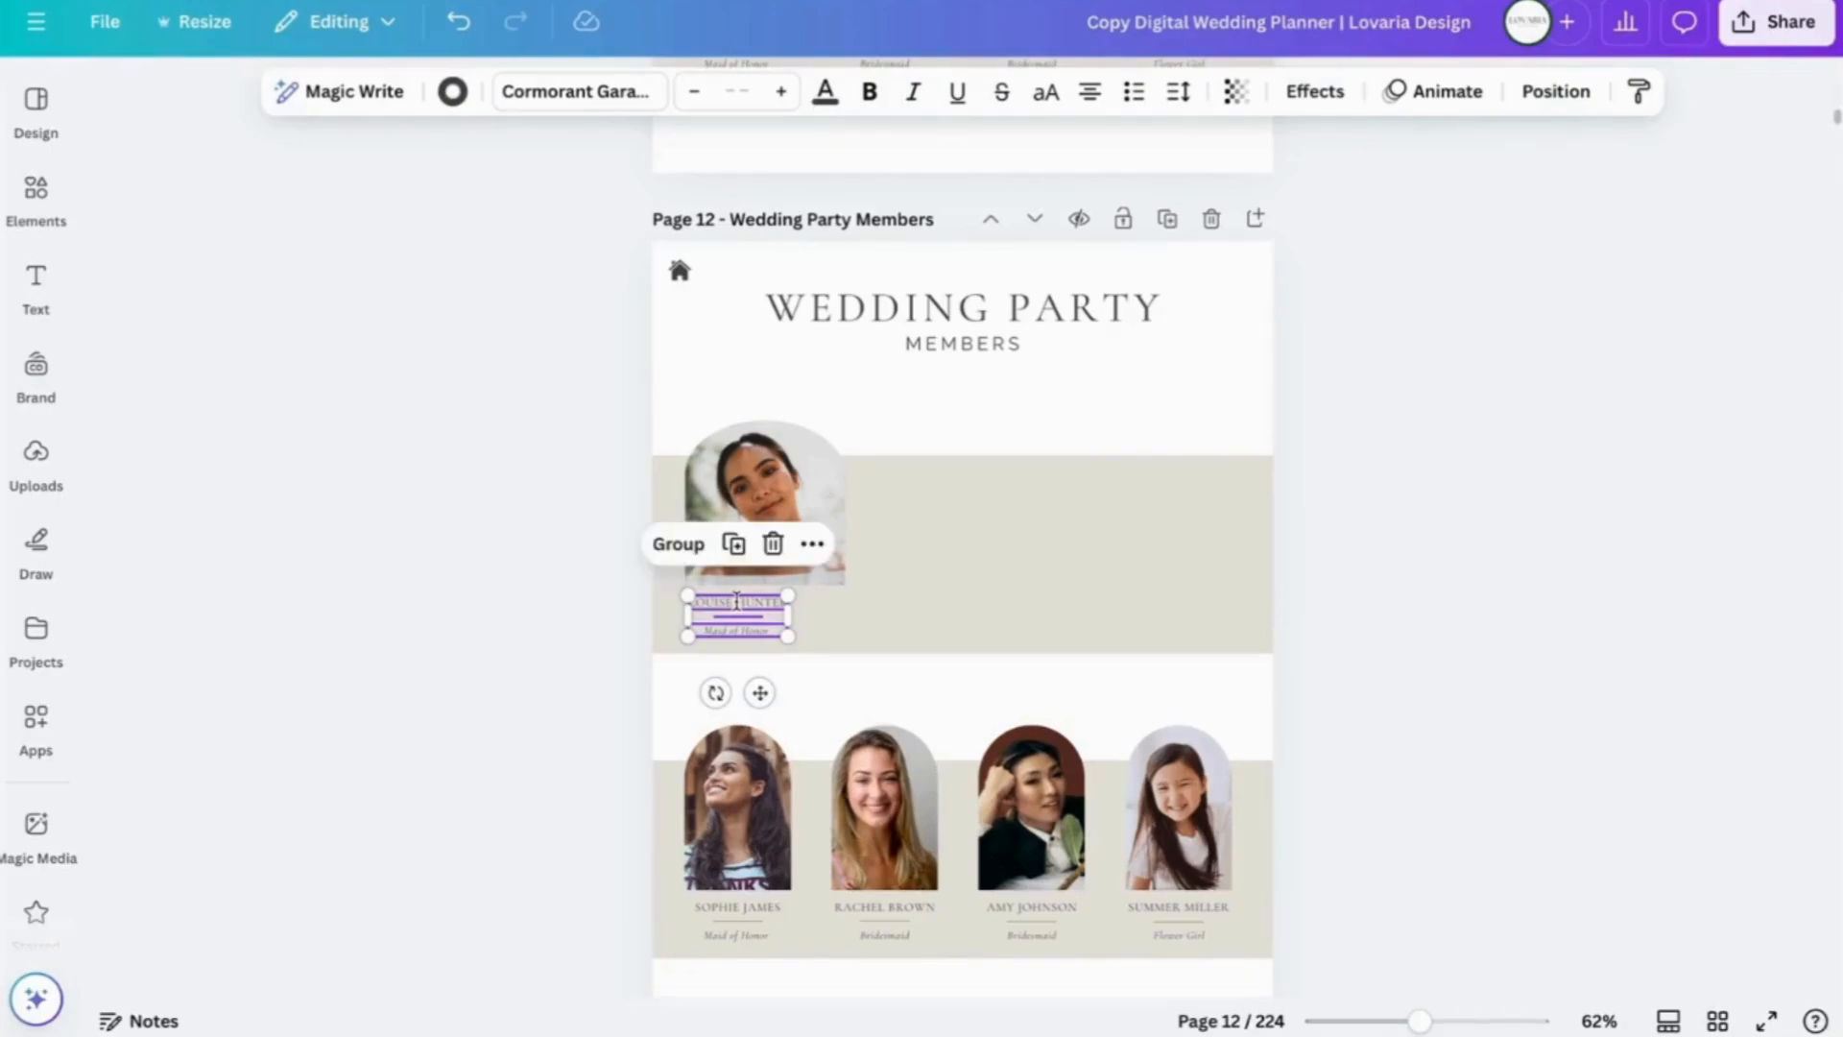
{"action": "left_click", "coordinate": [675, 544]}
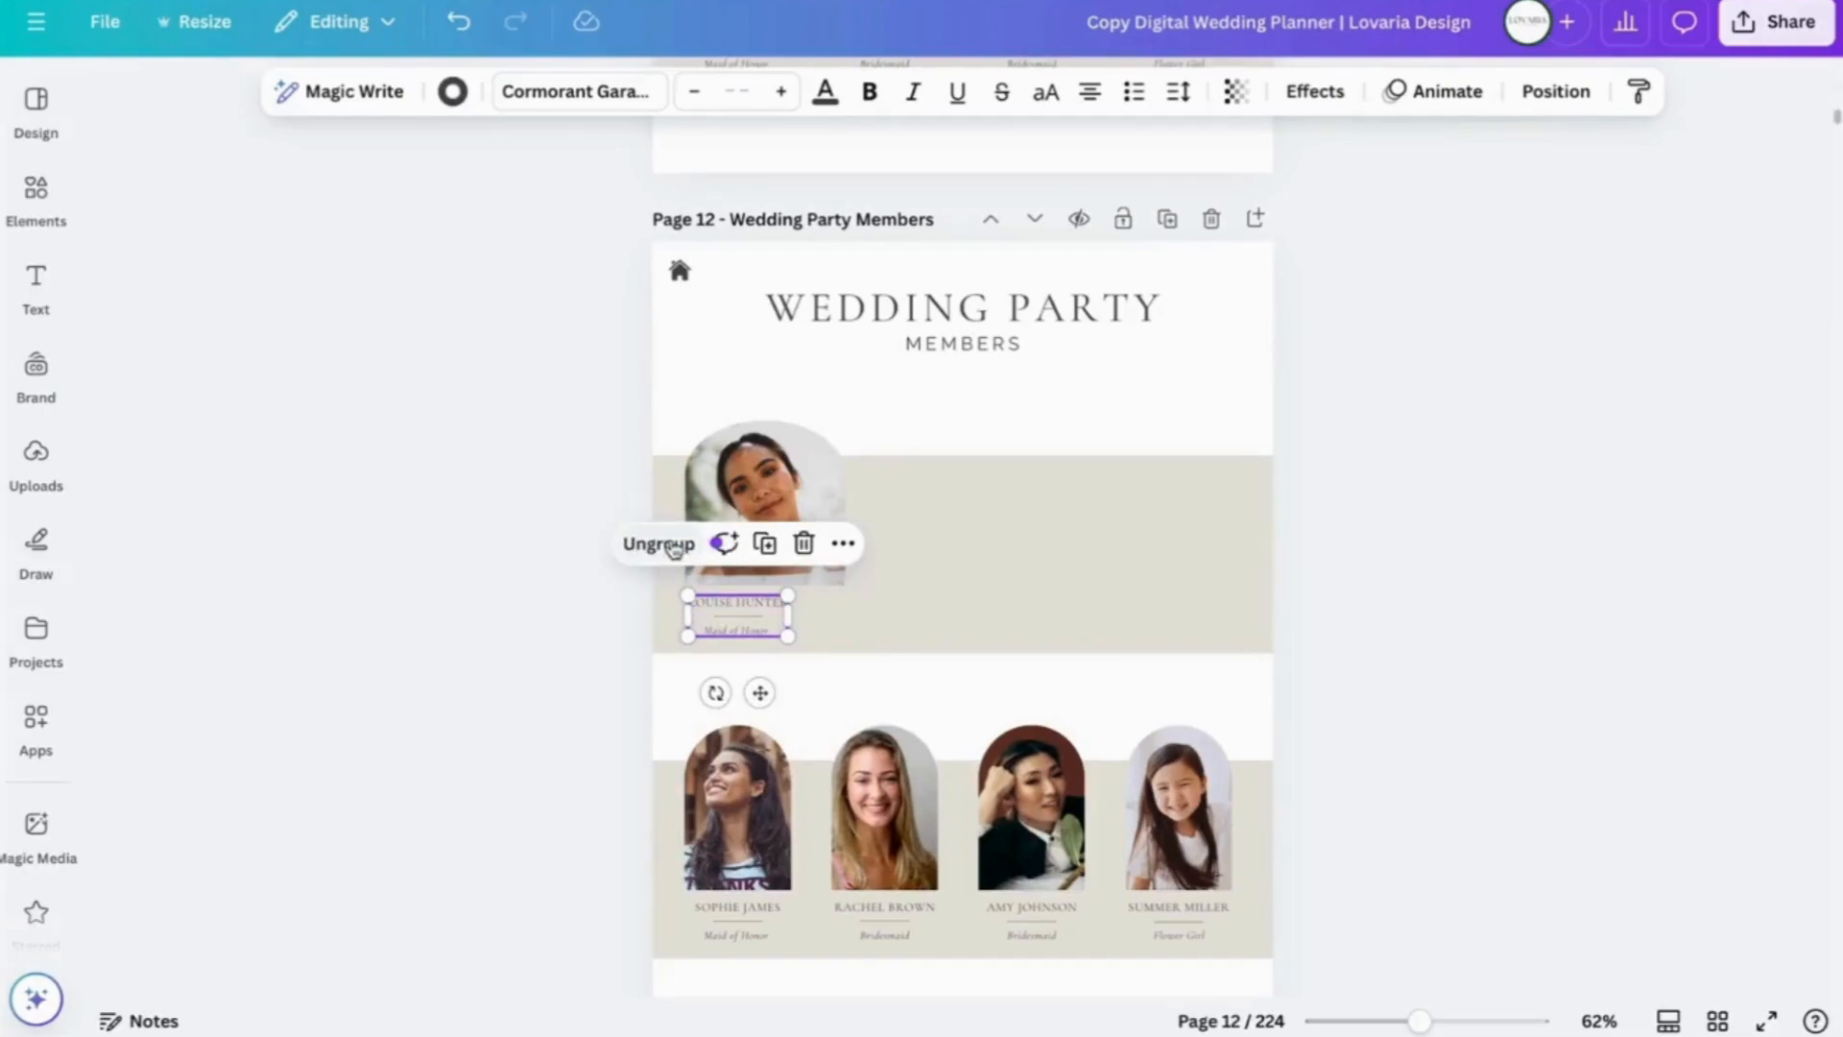
{"action": "left_click", "coordinate": [563, 658]}
{"action": "left_click_drag", "start_coordinate": [732, 617], "coordinate": [763, 618]}
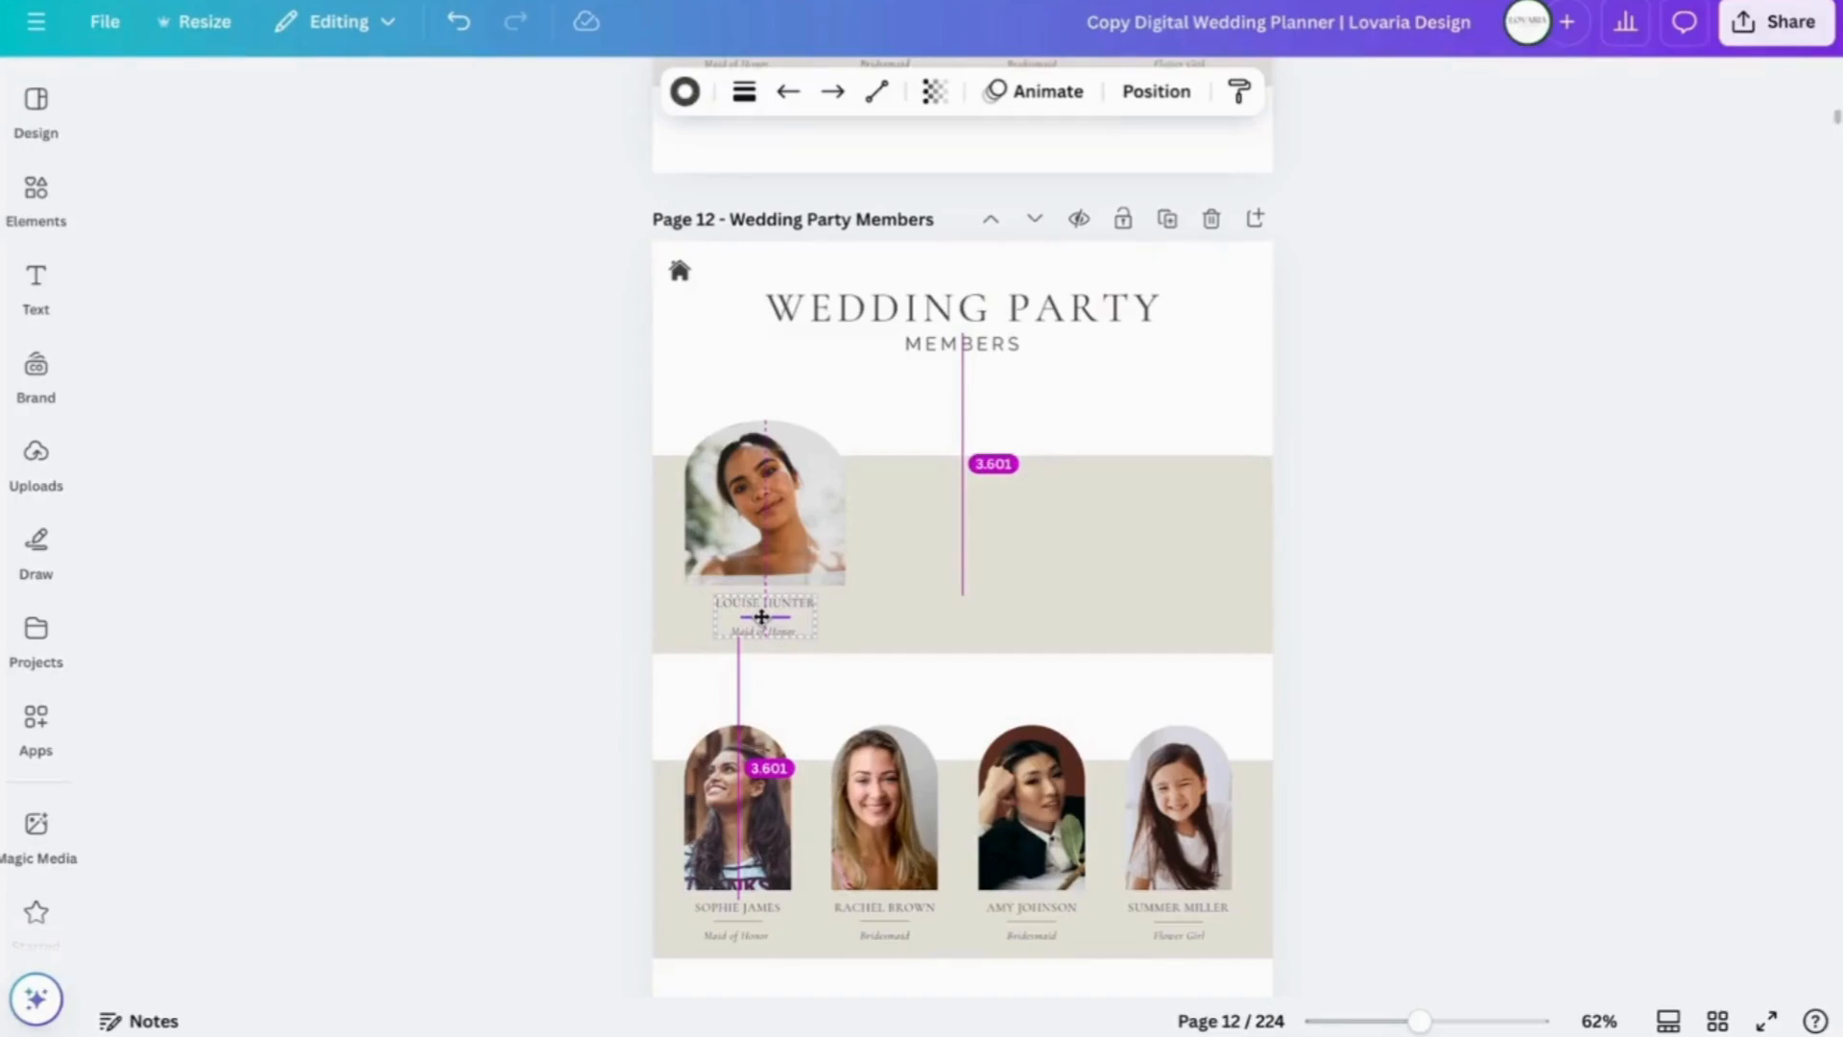
{"action": "left_click_drag", "start_coordinate": [762, 616], "coordinate": [762, 616]}
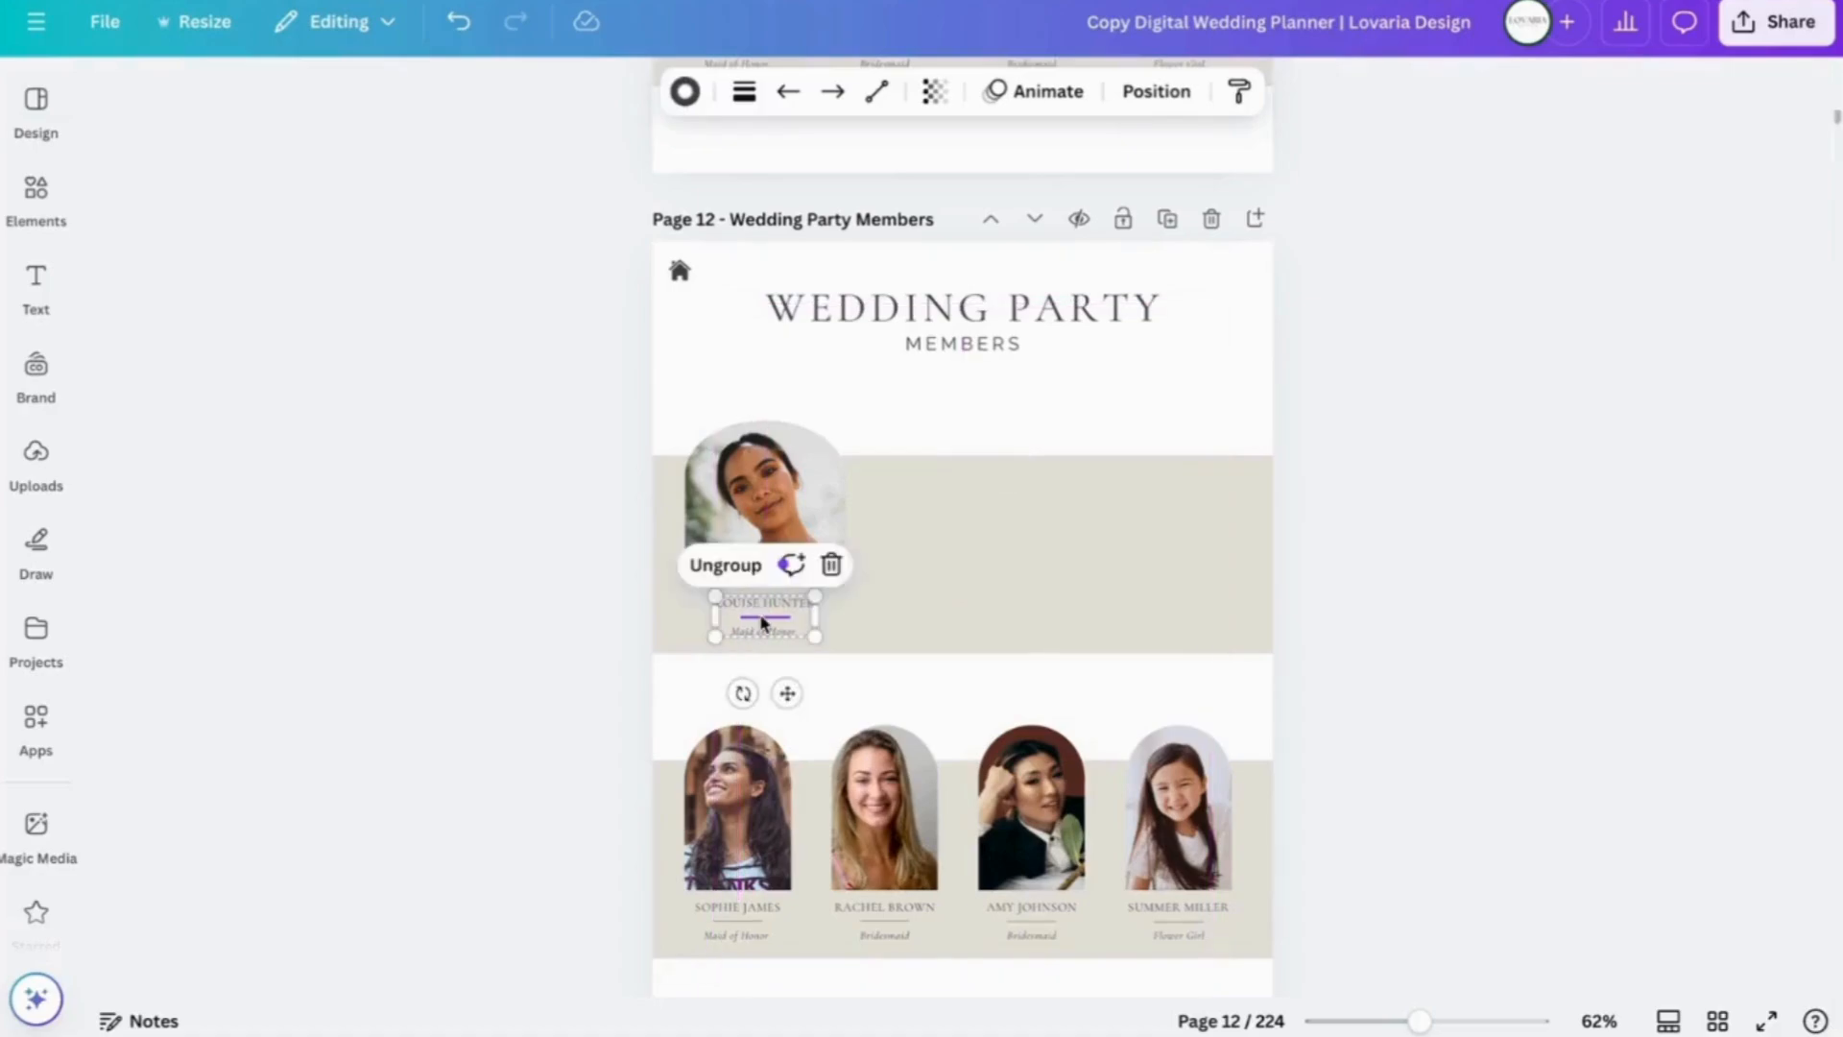
{"action": "left_click", "coordinate": [511, 516]}
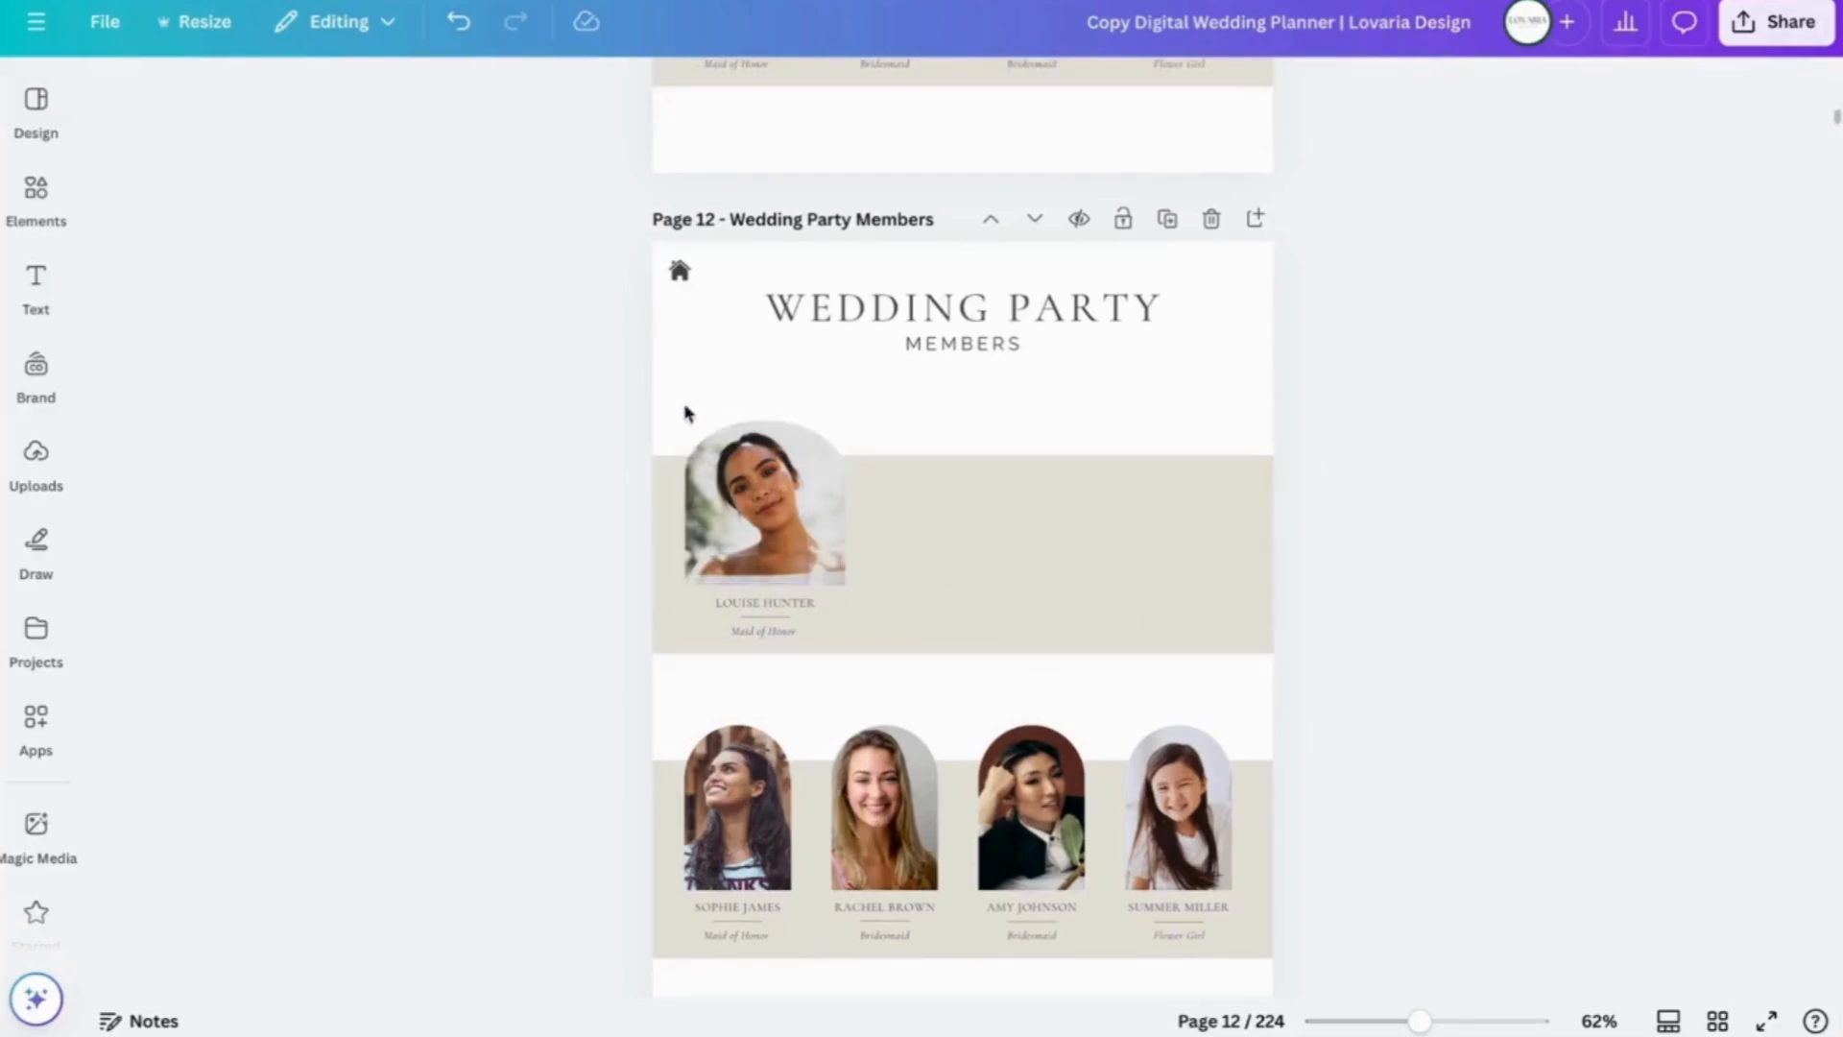
{"action": "left_click", "coordinate": [758, 477]}
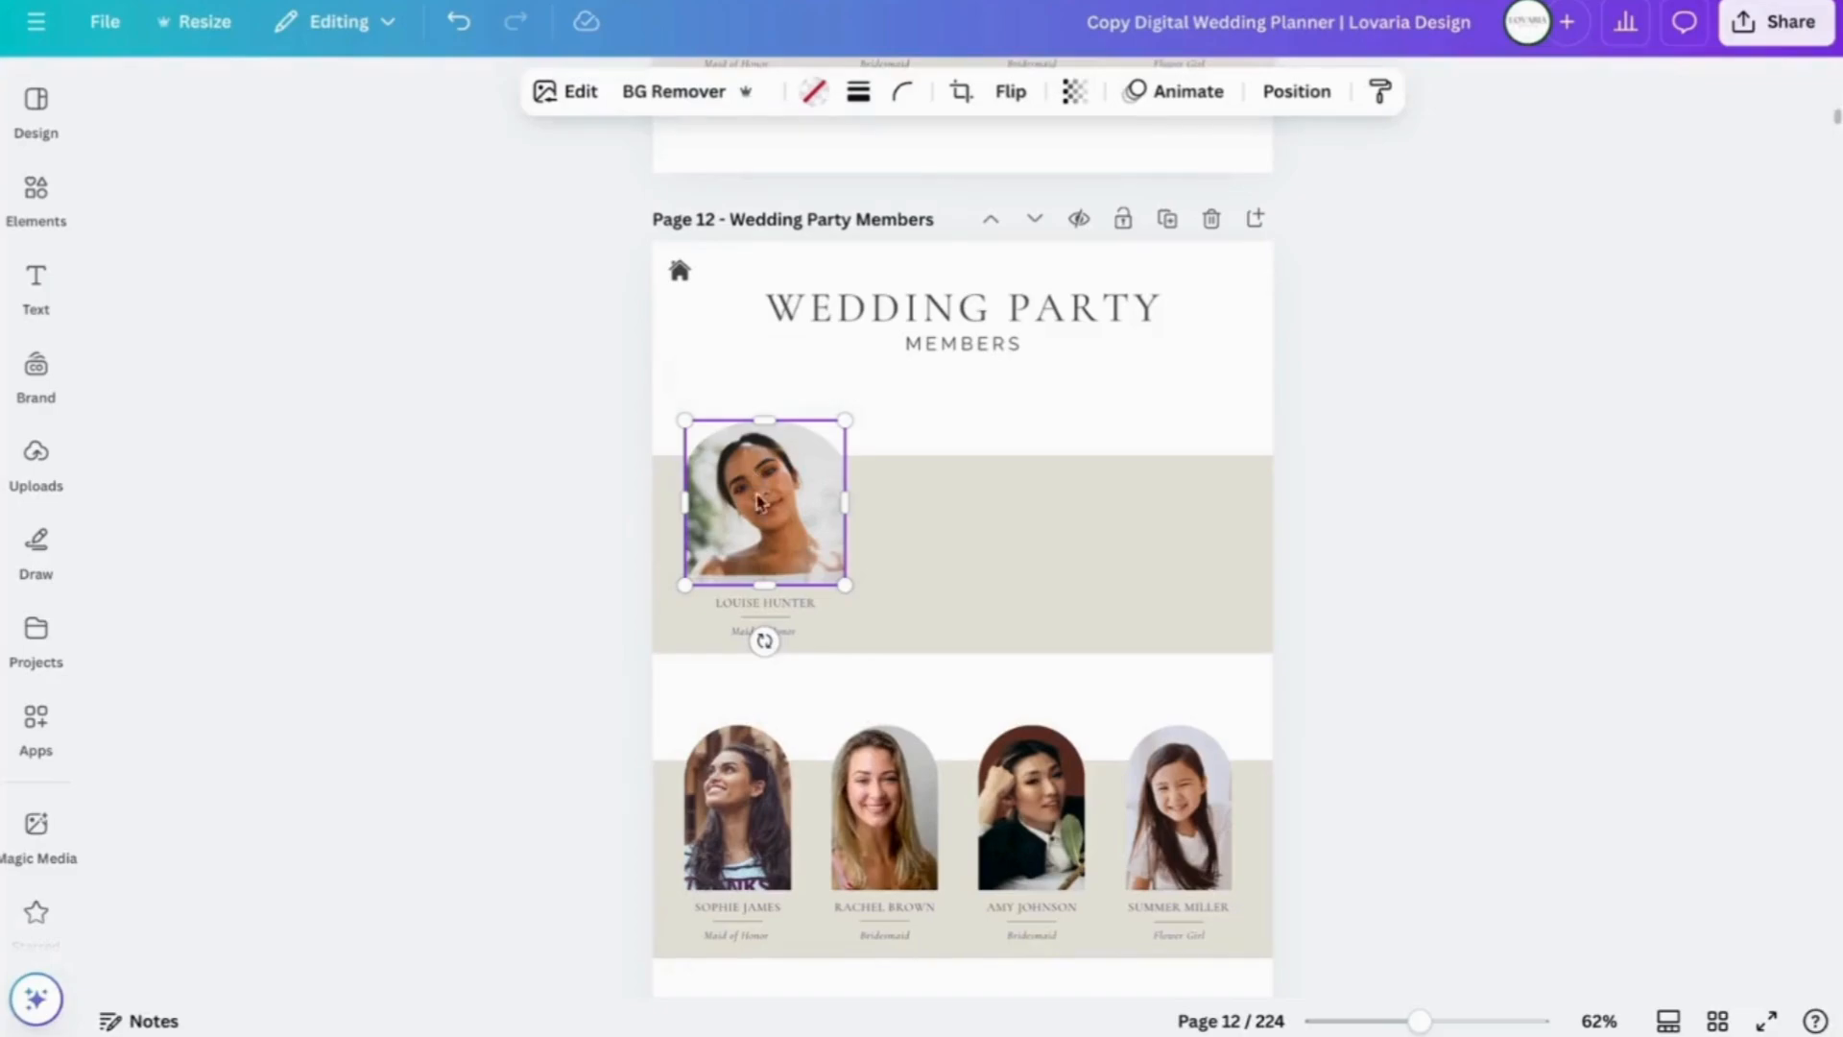
{"action": "left_click", "coordinate": [772, 619], "text": "shift"}
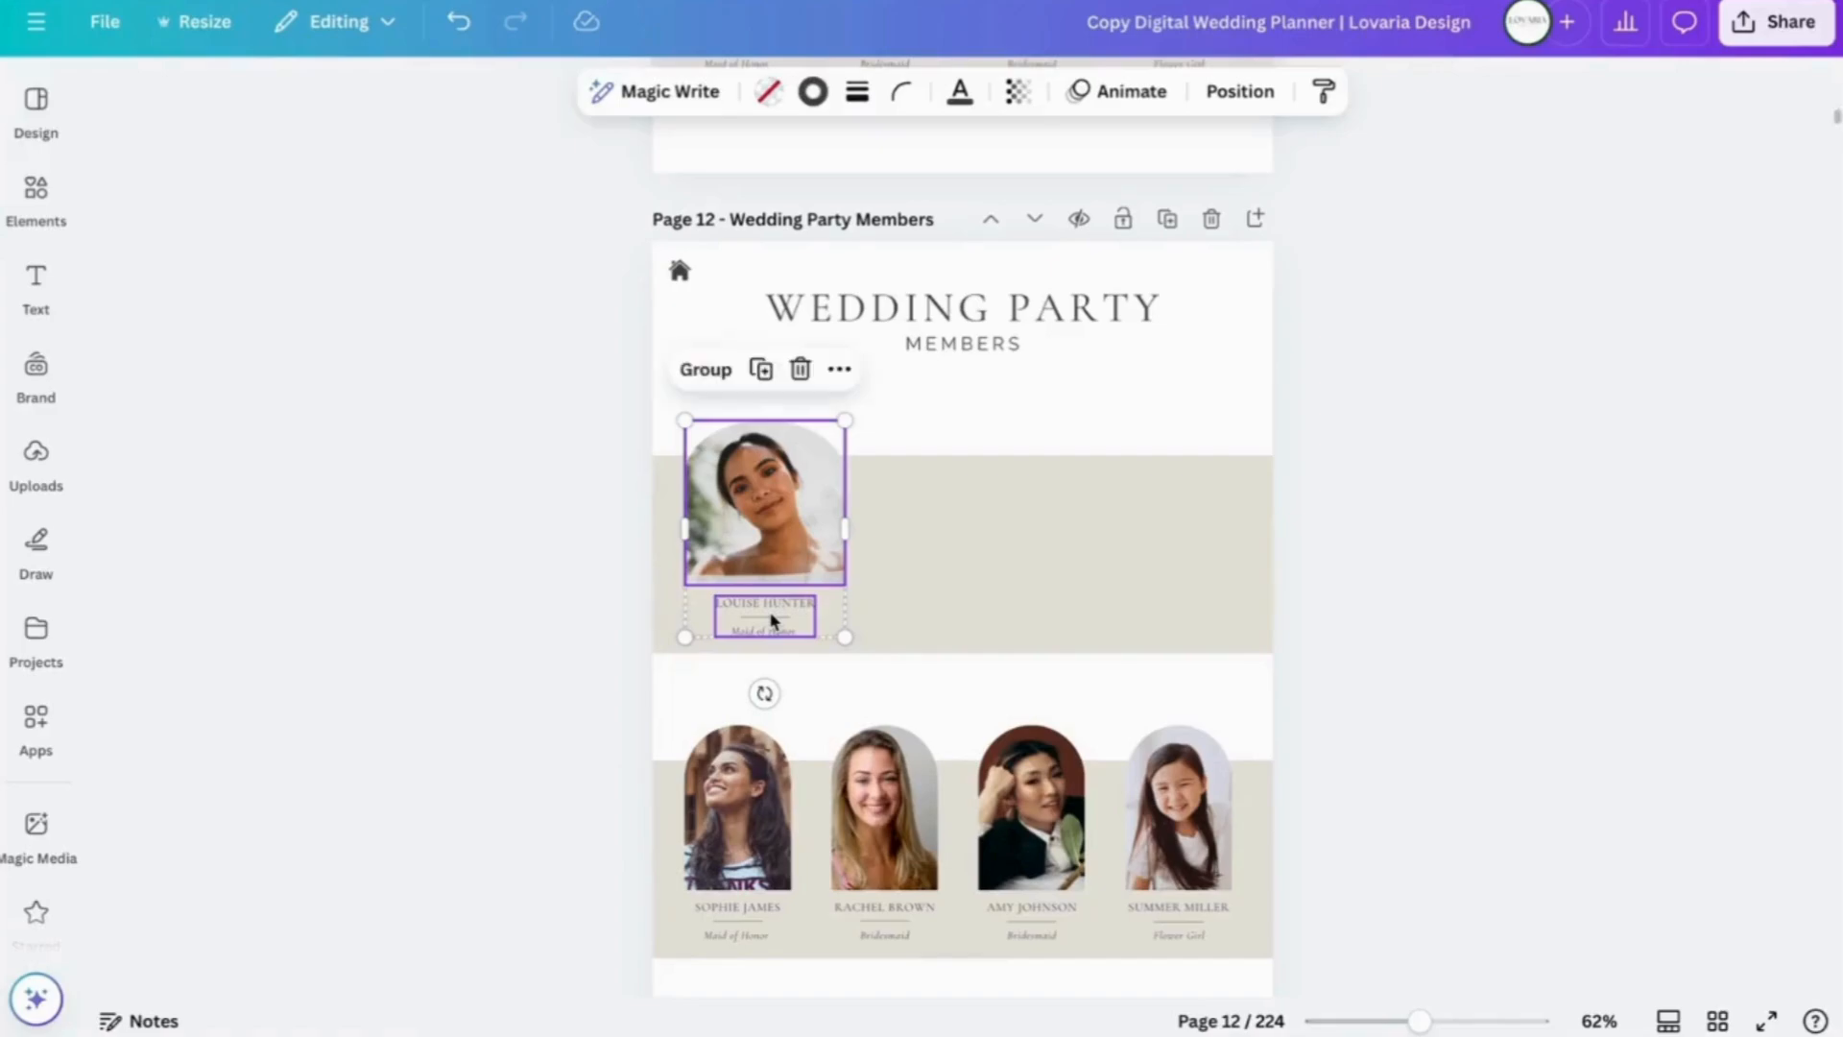
{"action": "left_click", "coordinate": [706, 373]}
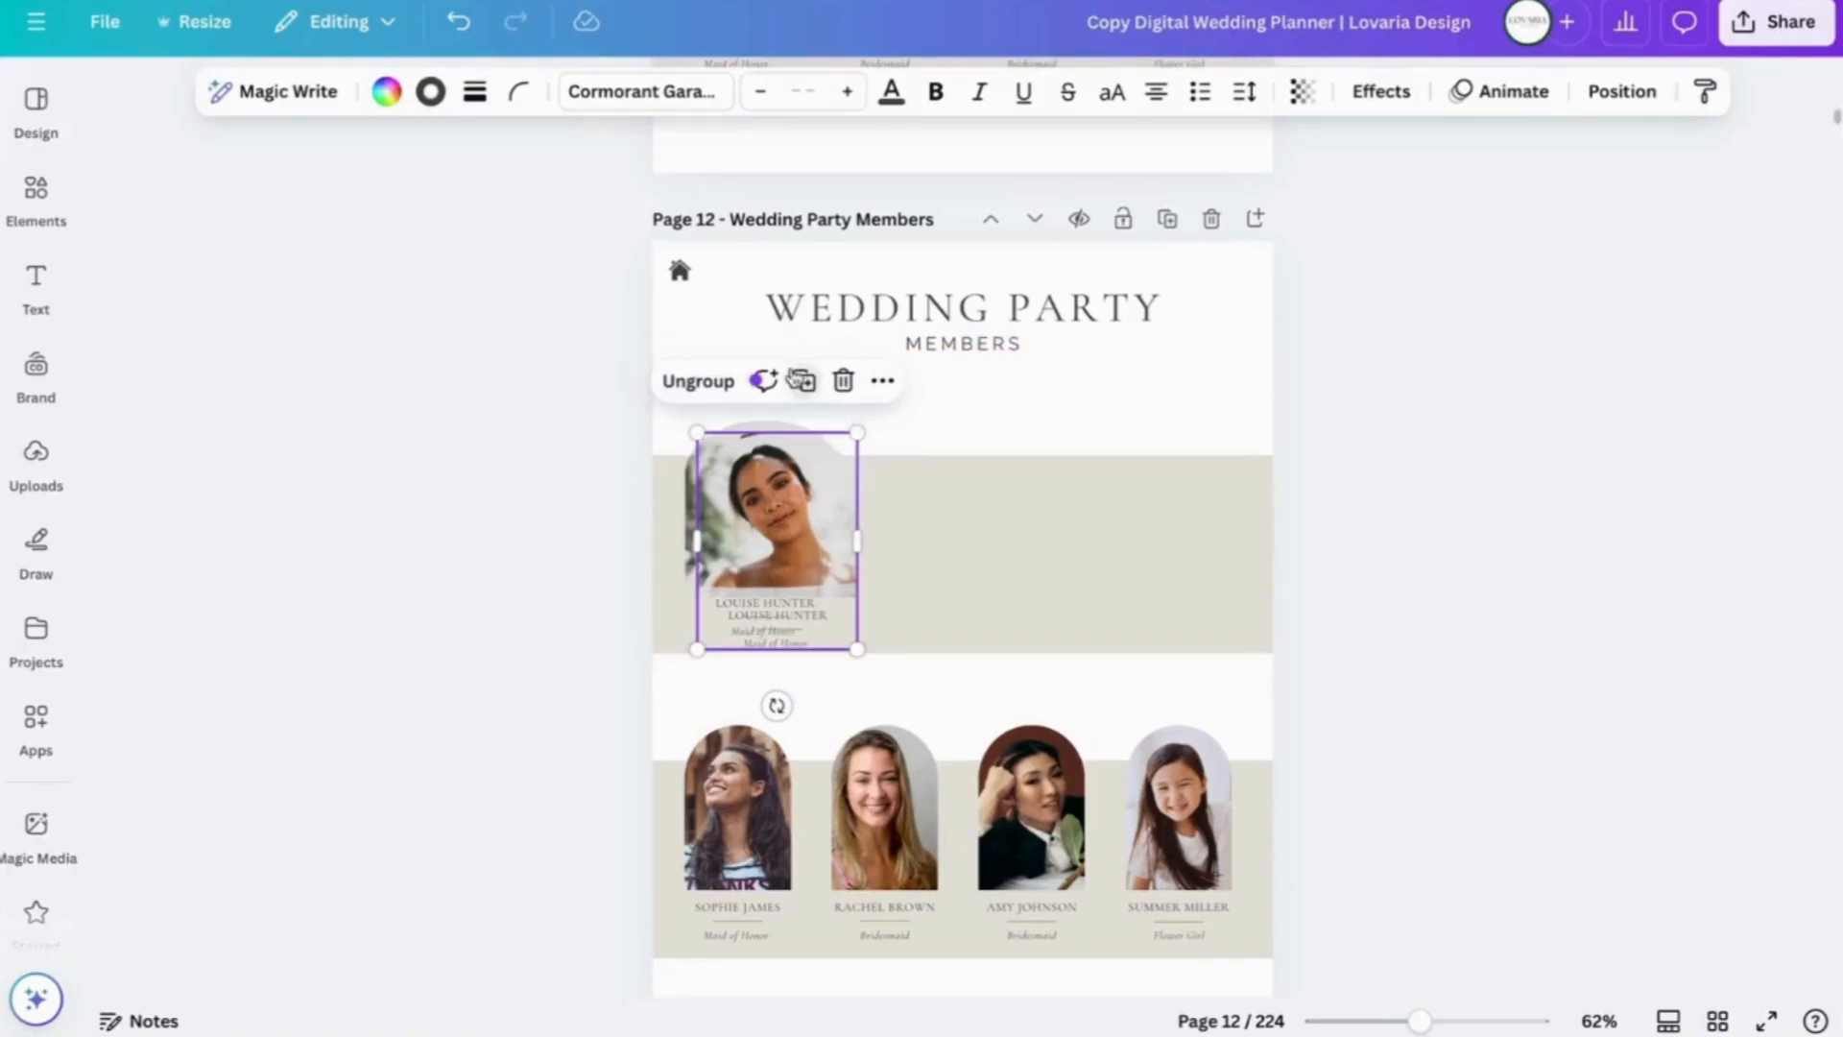
{"action": "left_click_drag", "start_coordinate": [763, 515], "coordinate": [946, 502]}
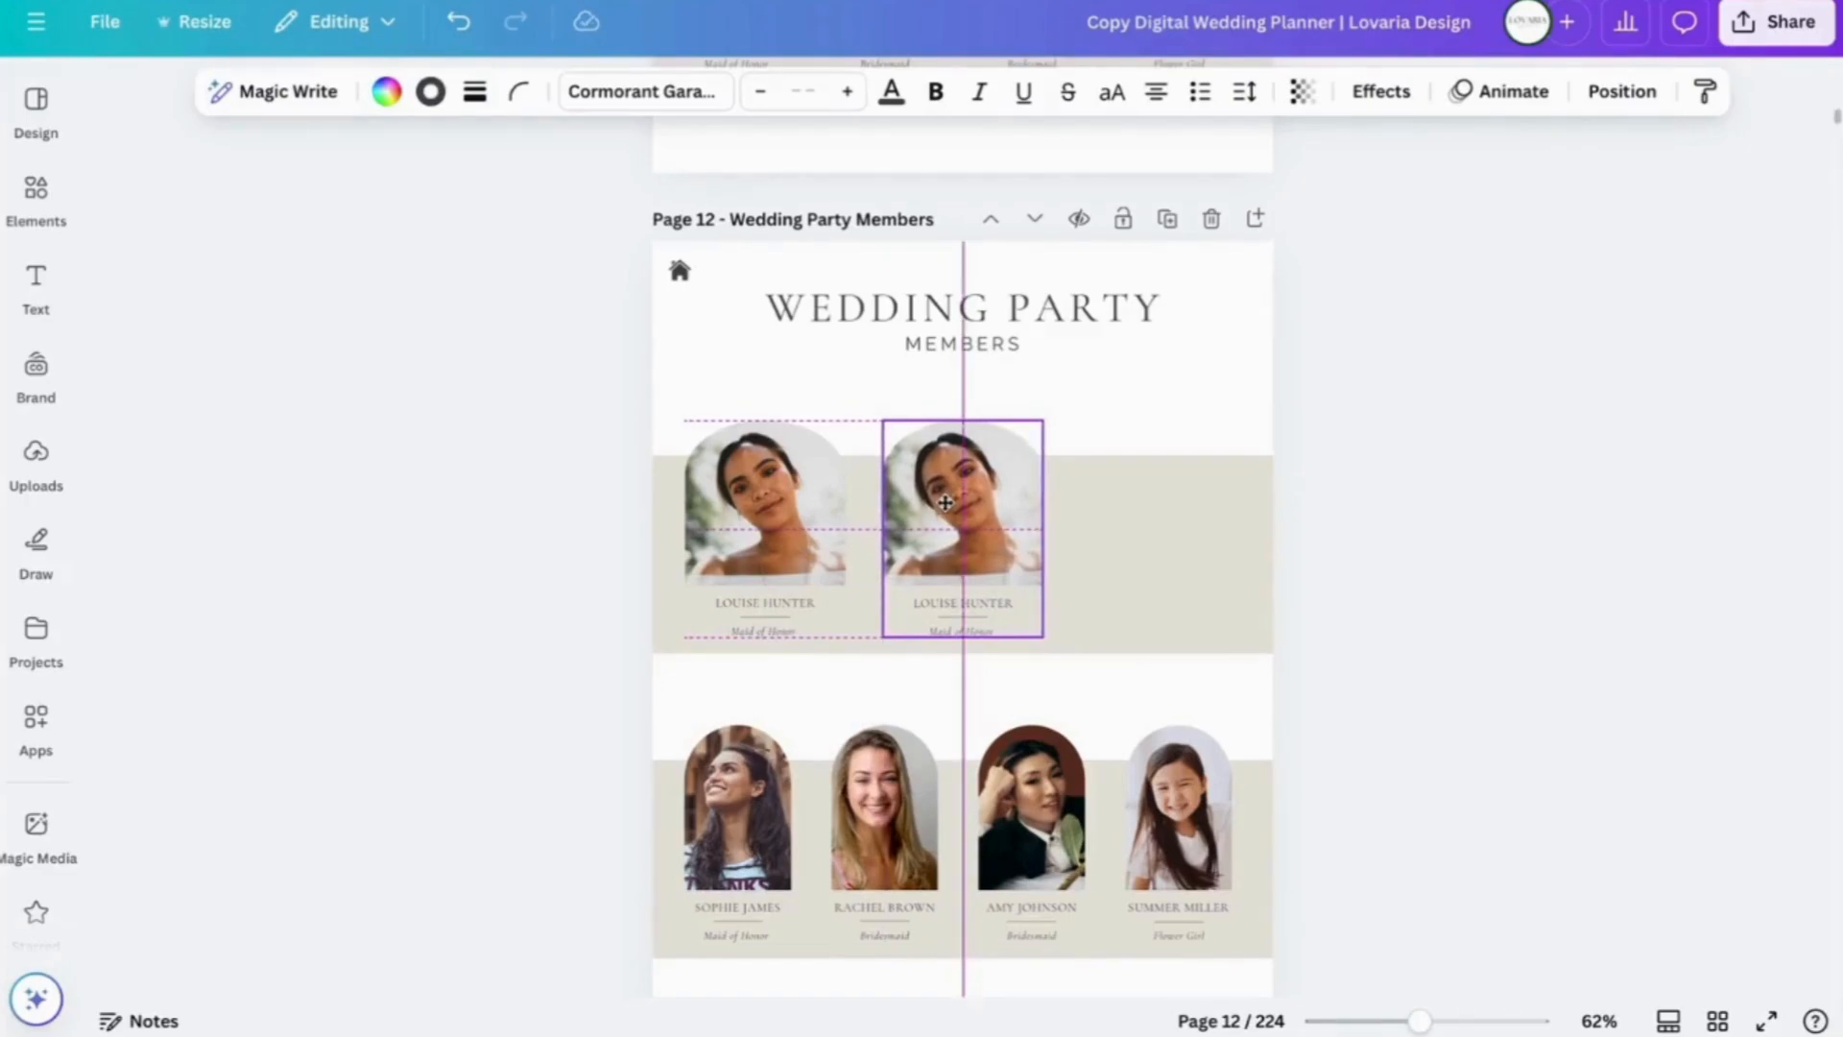
{"action": "left_click_drag", "start_coordinate": [945, 502], "coordinate": [945, 503]}
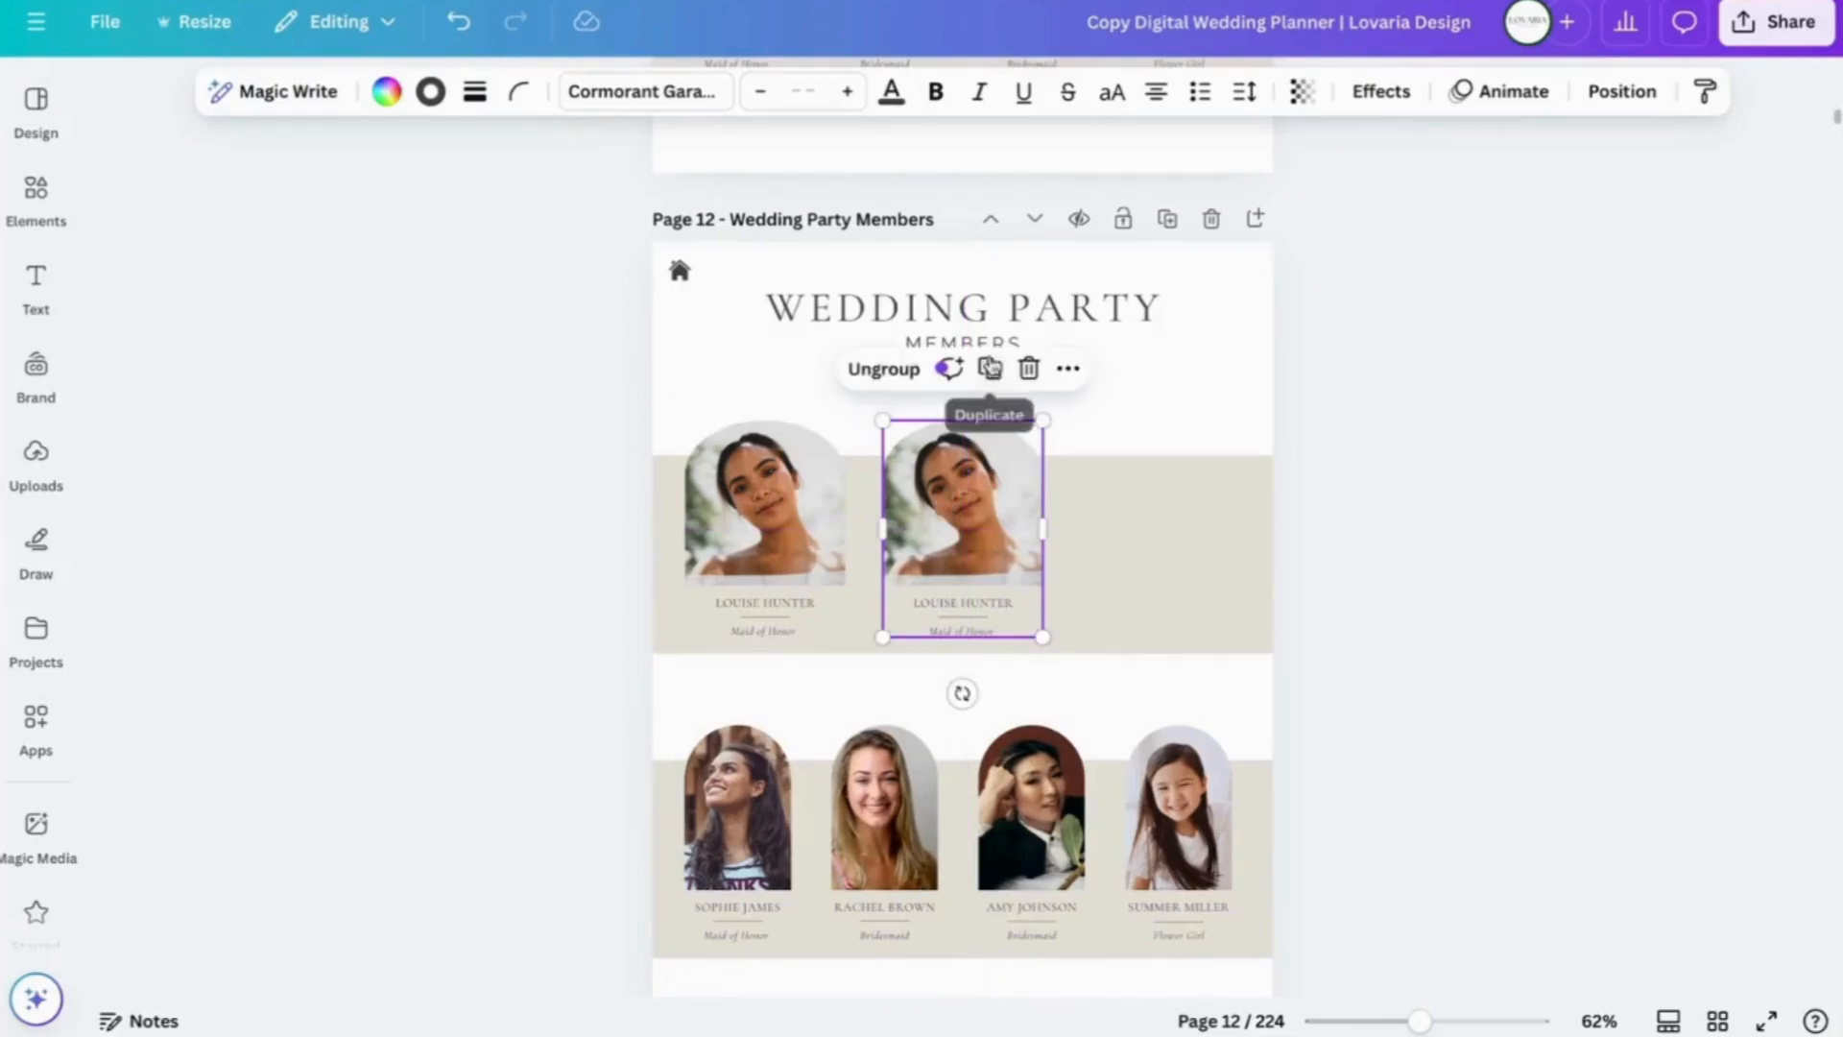
{"action": "left_click", "coordinate": [990, 368]}
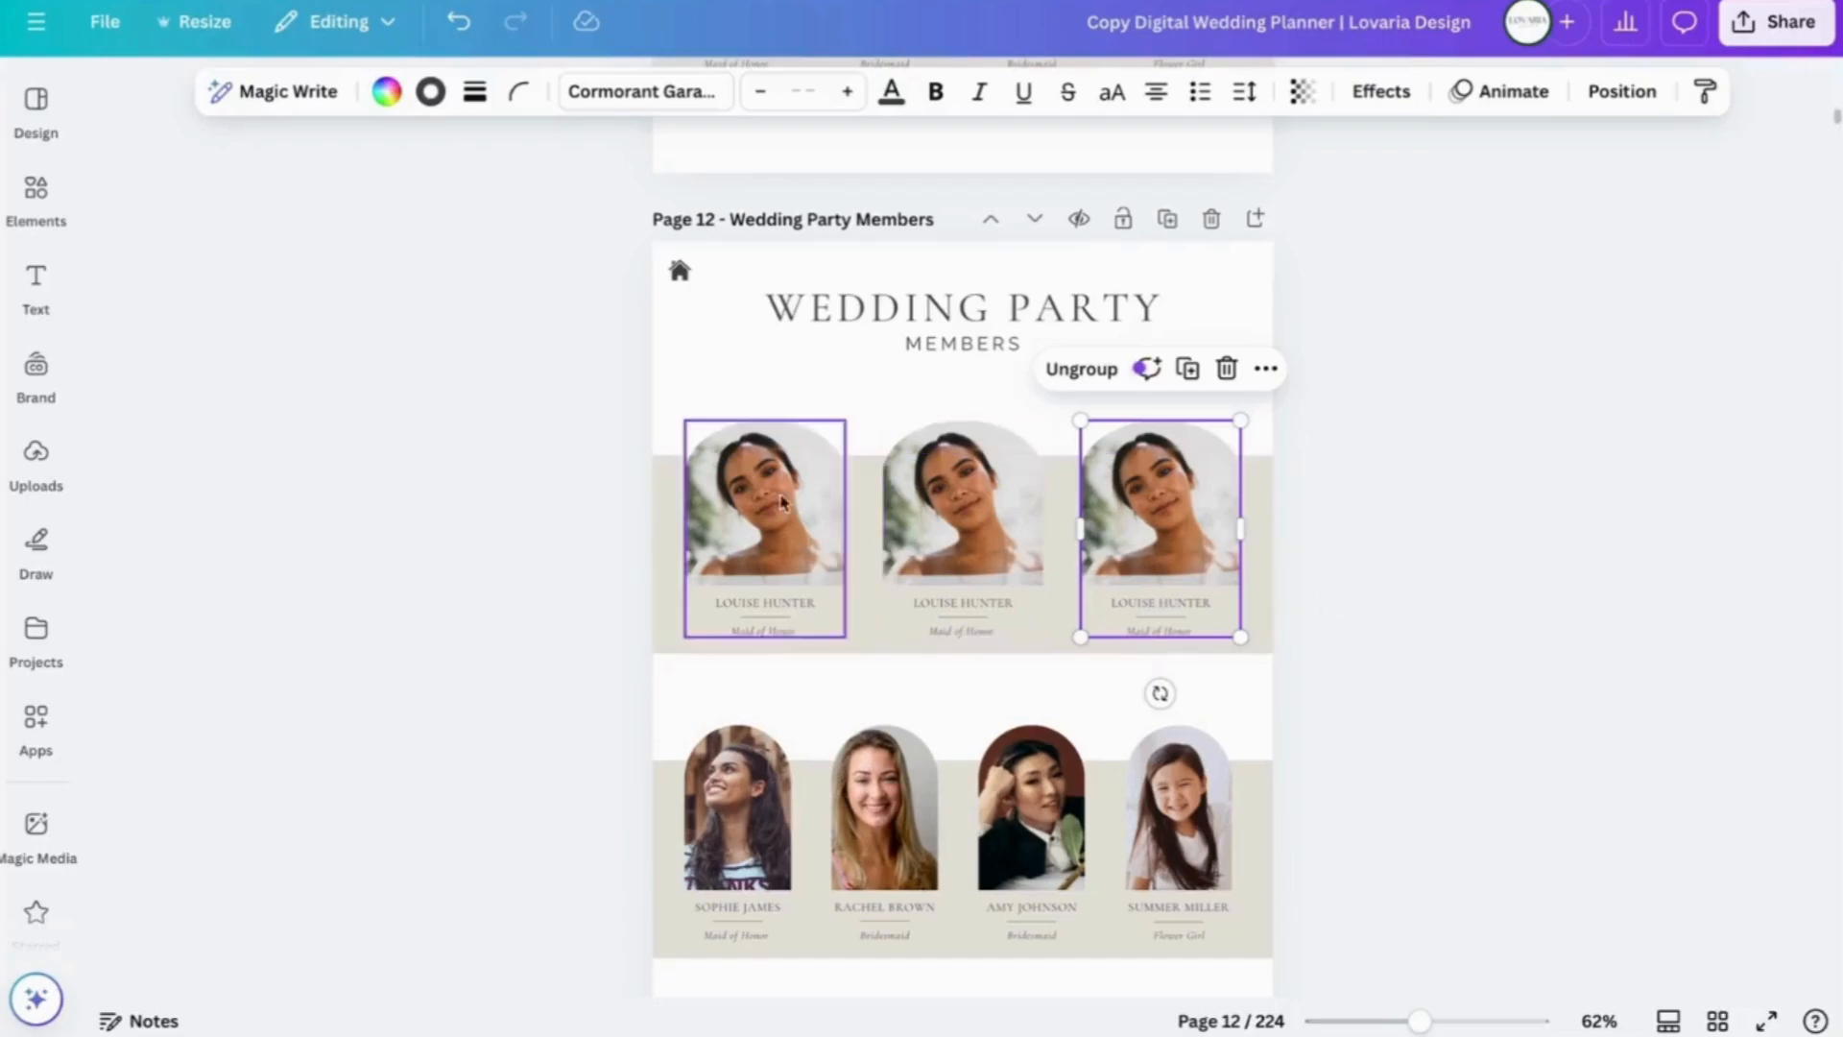
{"action": "left_click", "coordinate": [1385, 501]}
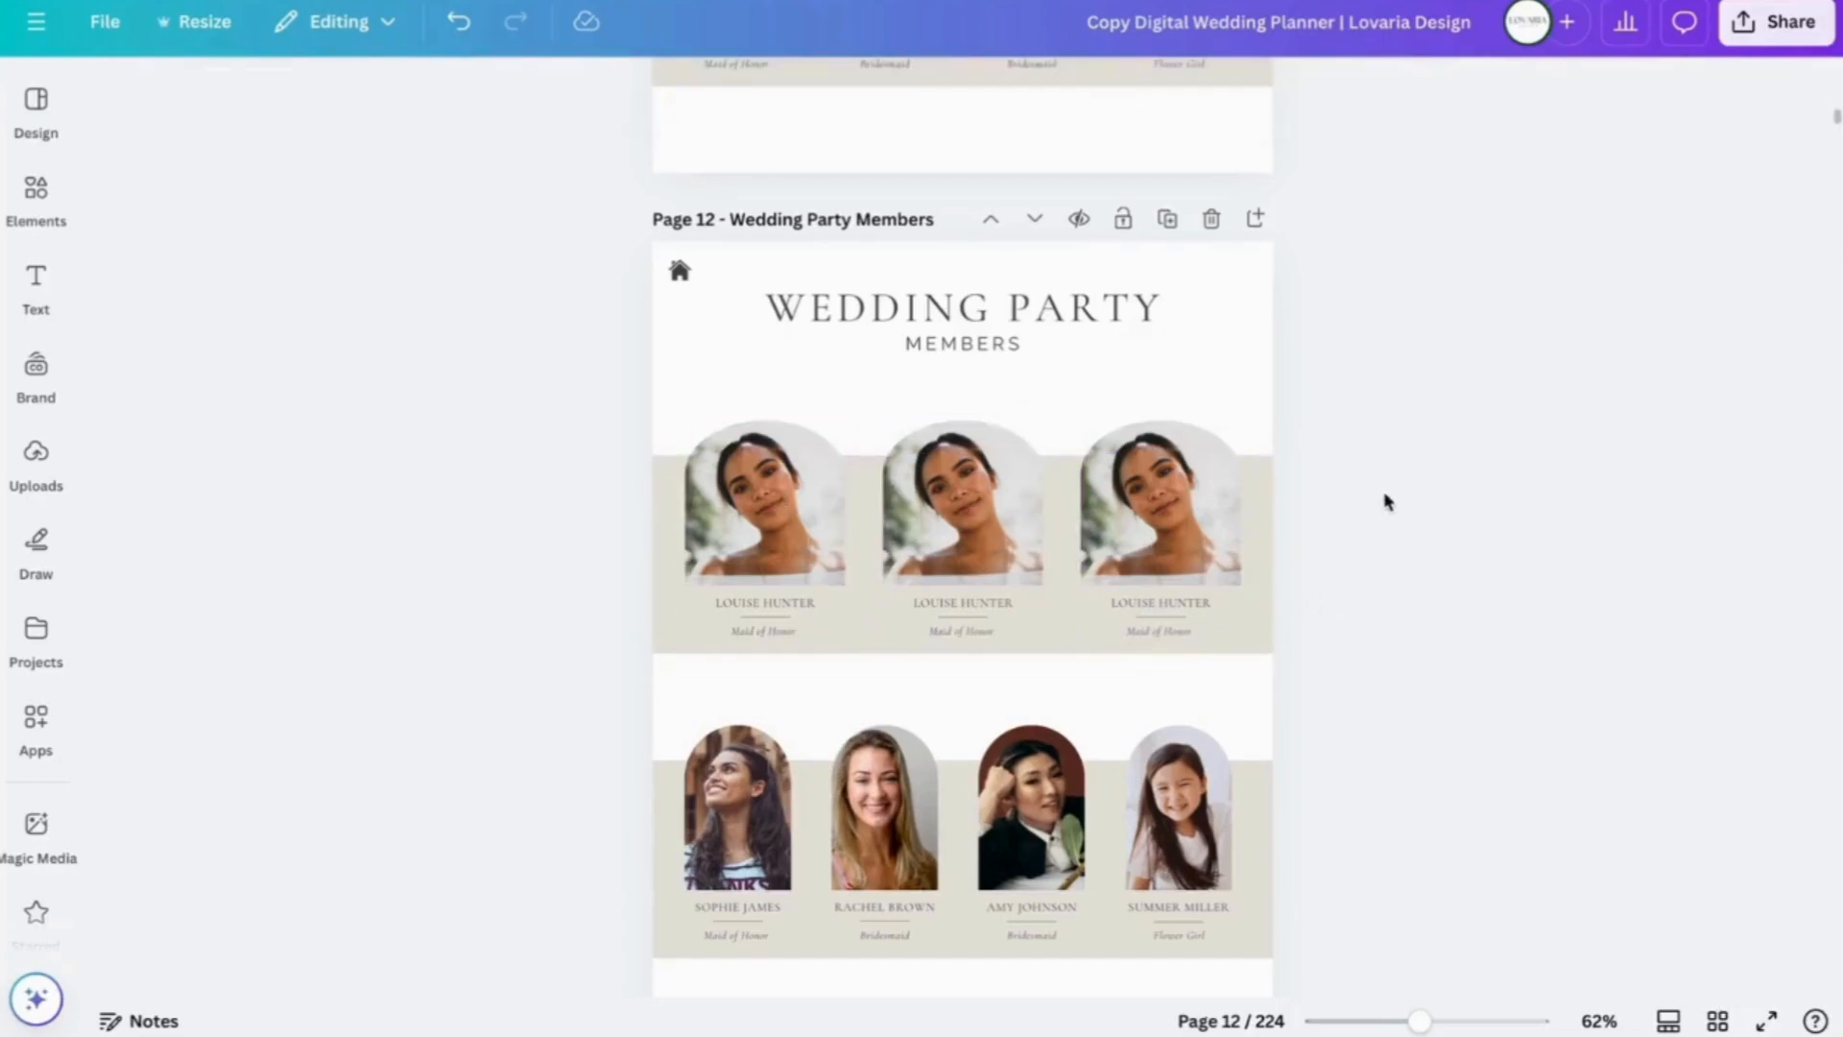
{"action": "left_click", "coordinate": [1258, 553]}
{"action": "left_click", "coordinate": [1429, 518]}
{"action": "scroll", "coordinate": [1428, 518], "scroll_direction": "up", "scroll_amount": 3}
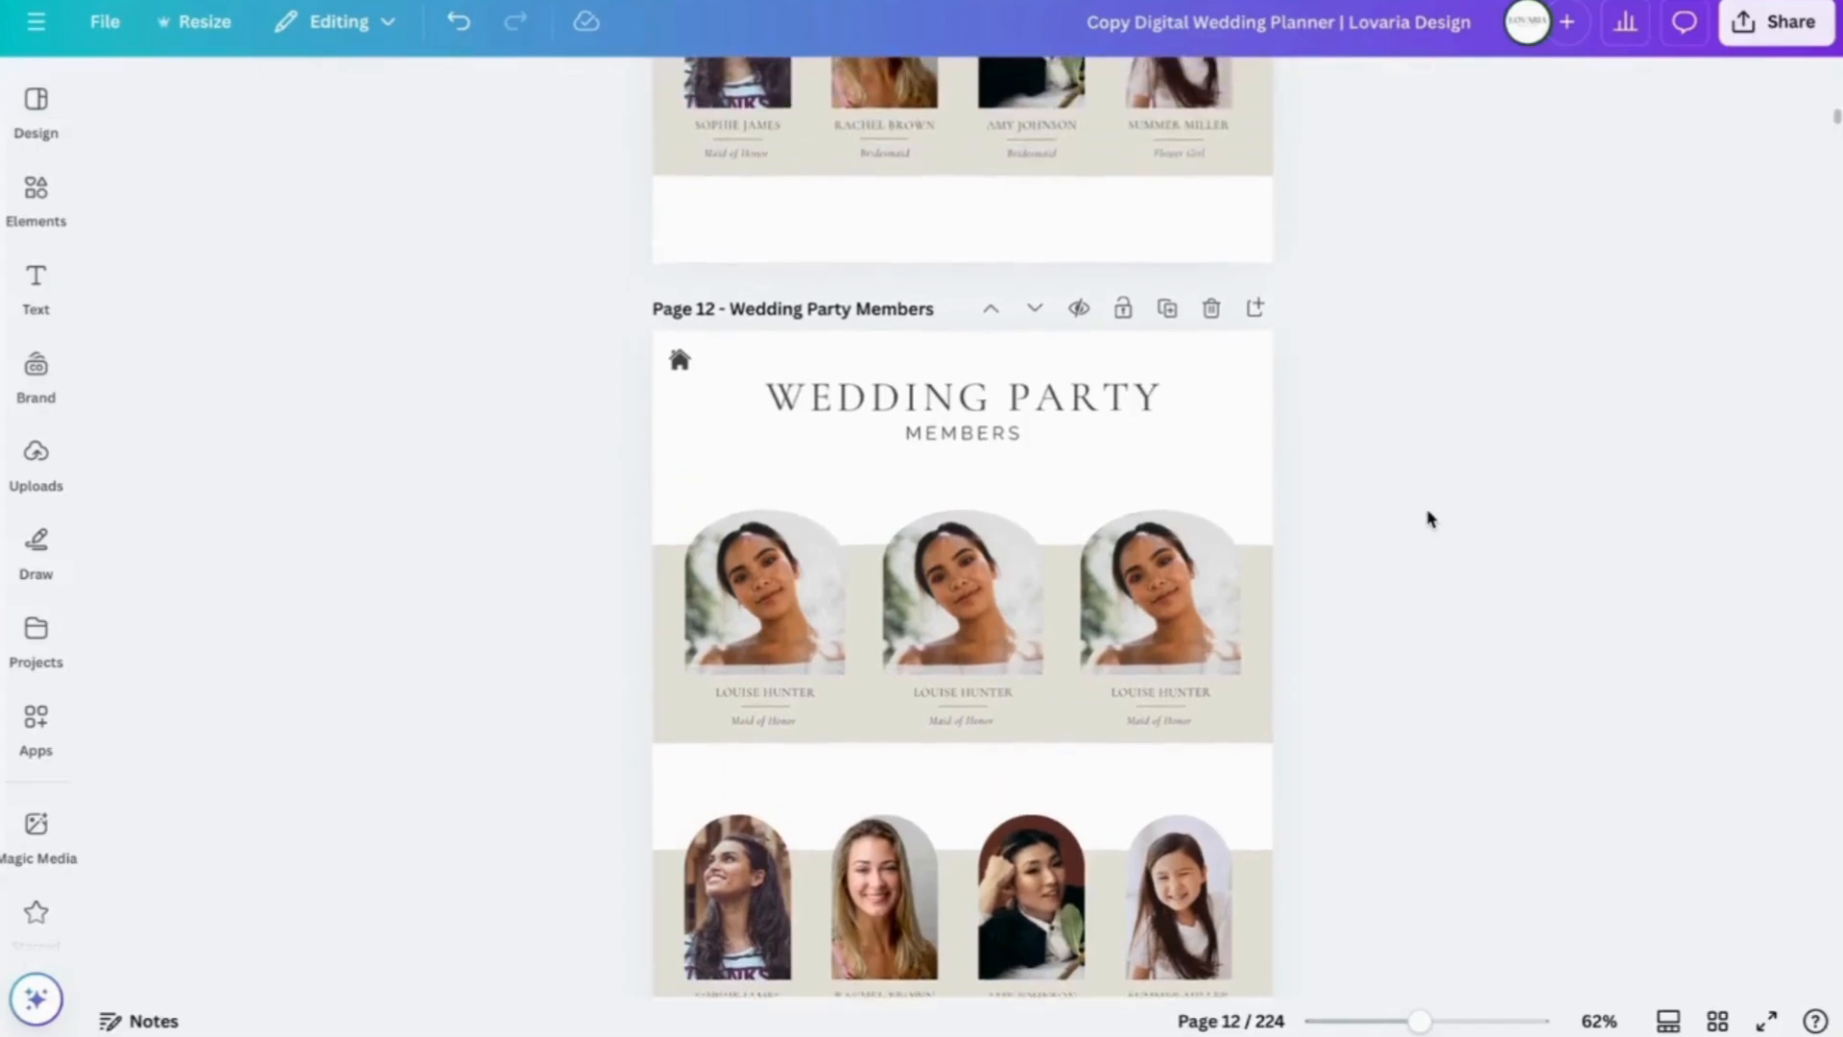
{"action": "scroll", "coordinate": [1428, 517], "scroll_direction": "up", "scroll_amount": 3}
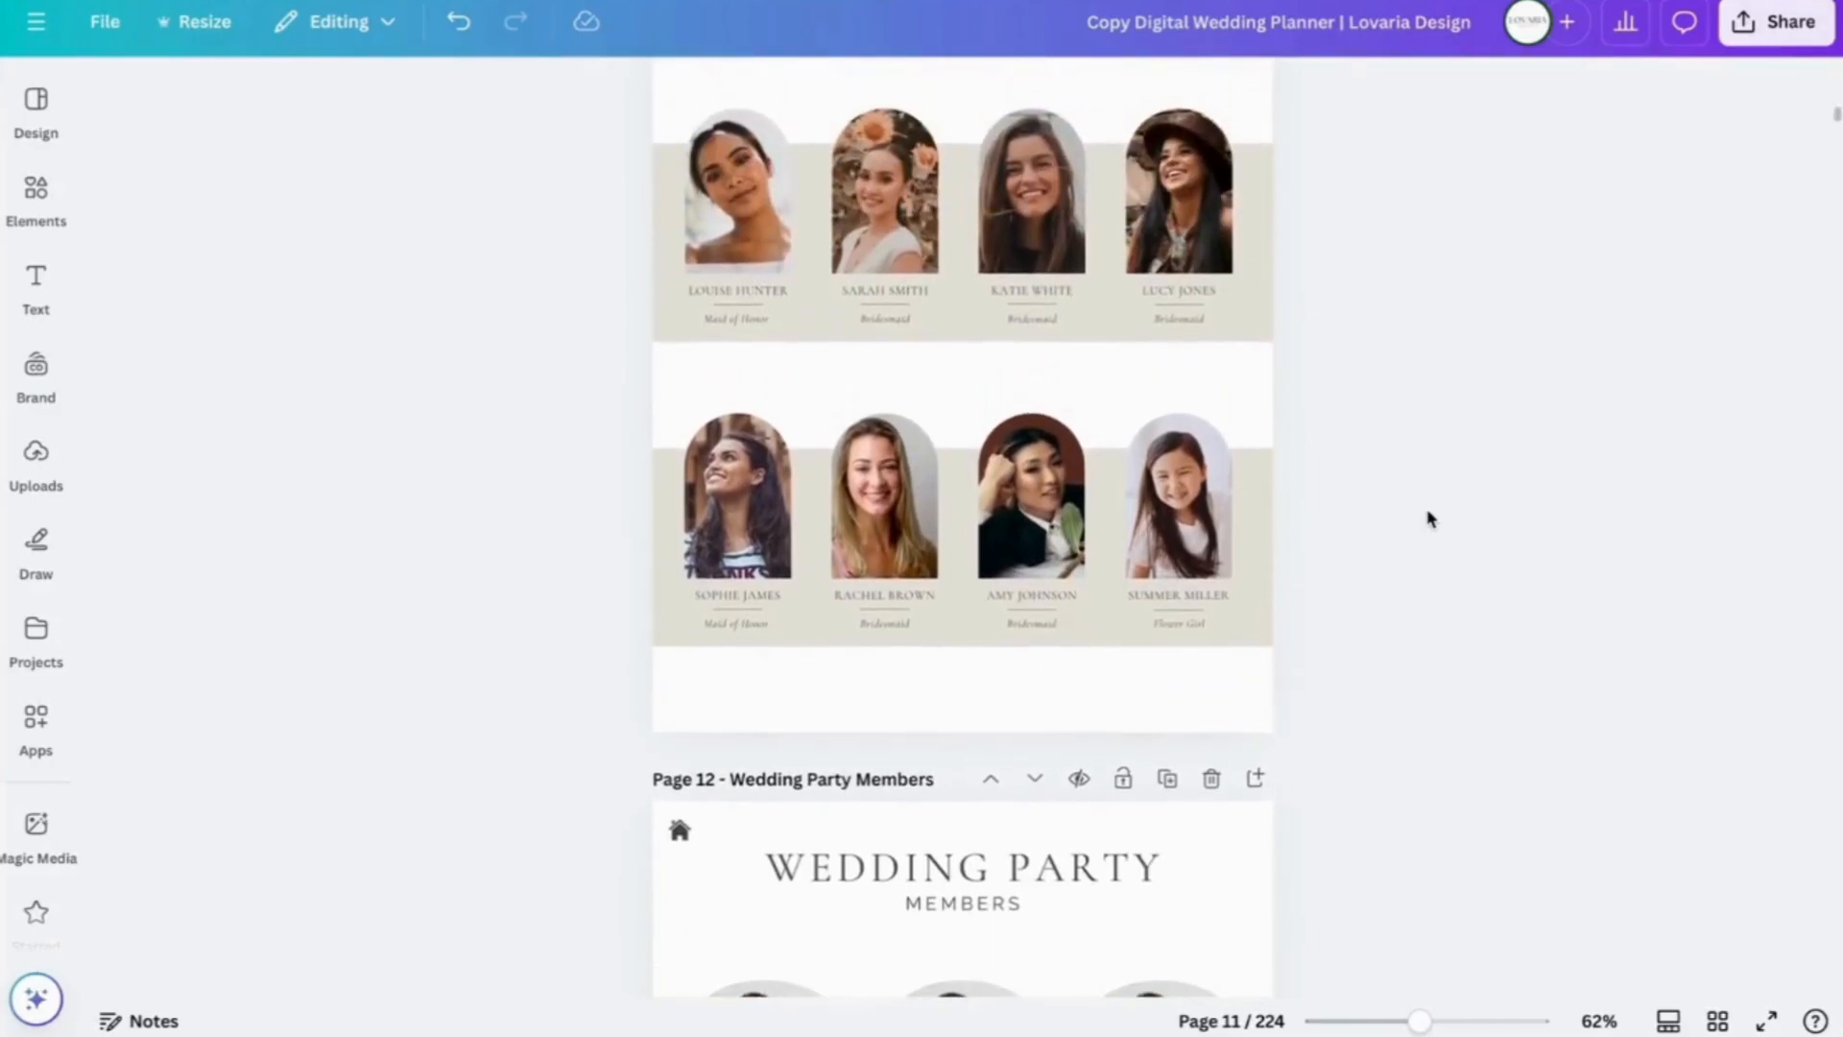
{"action": "scroll", "coordinate": [1428, 517], "scroll_direction": "down", "scroll_amount": 3}
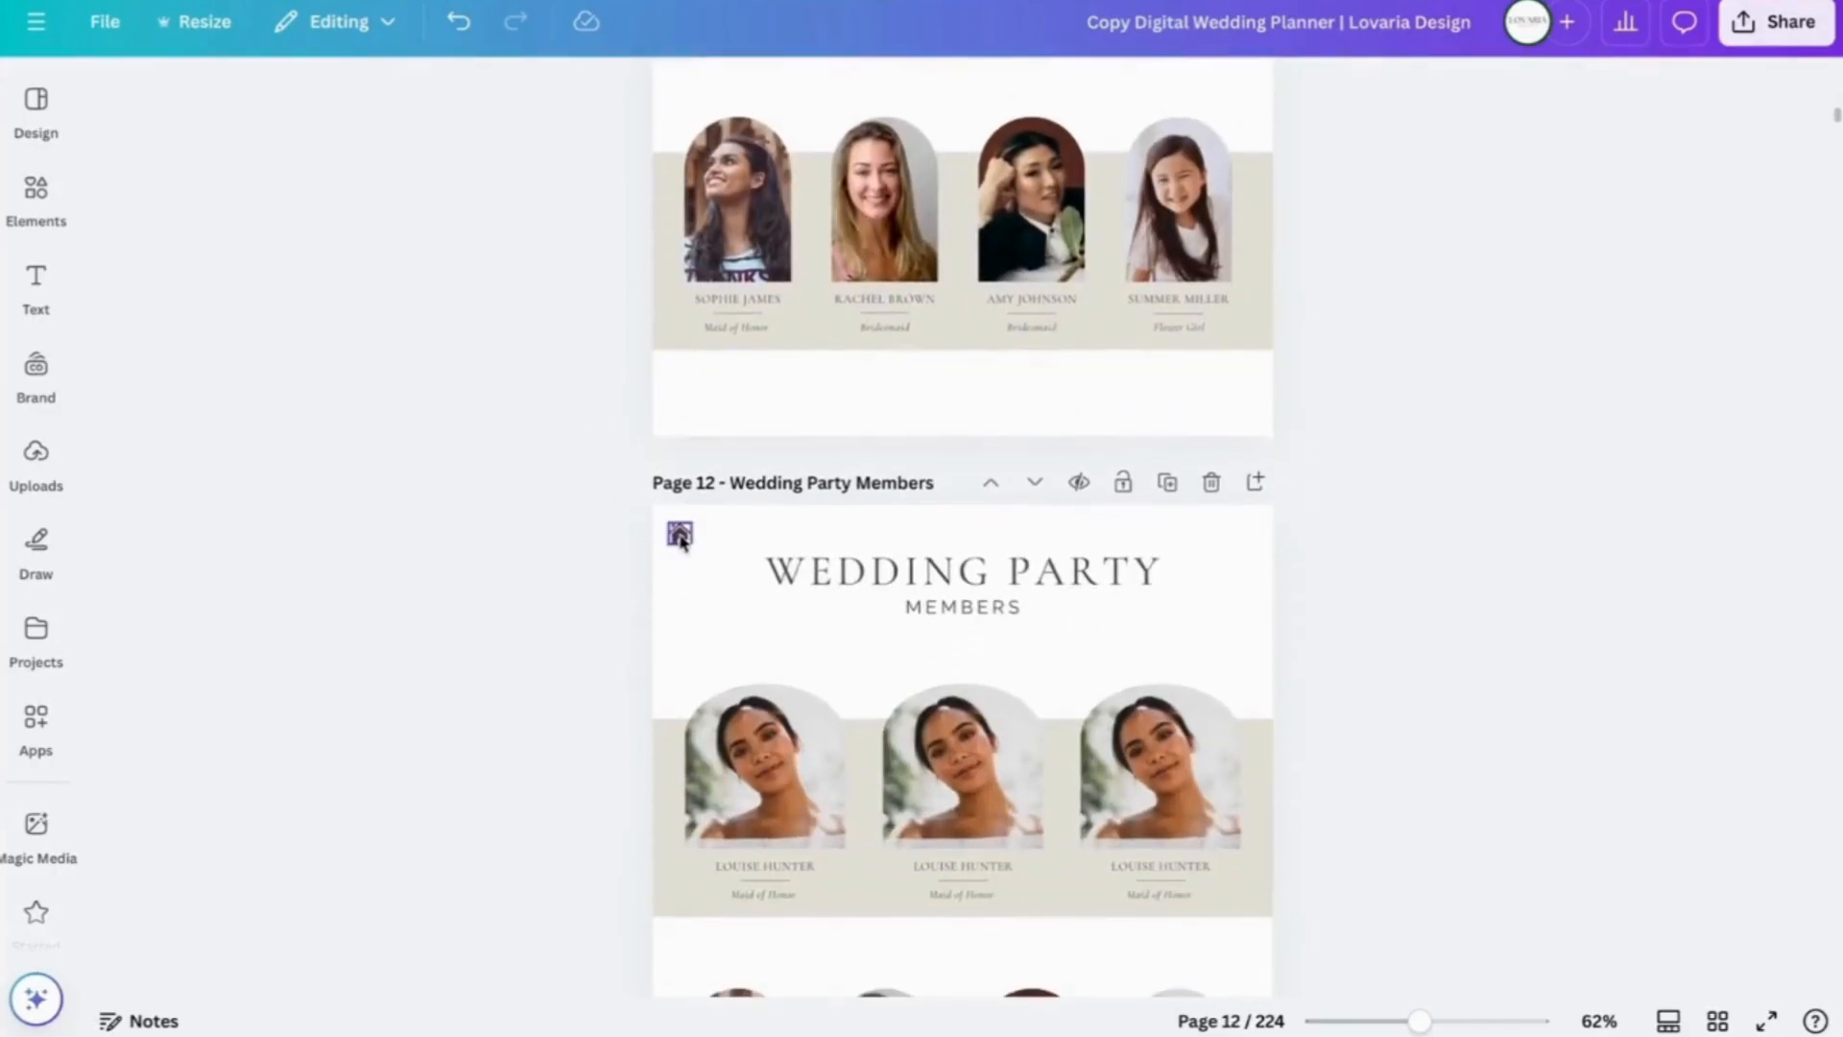
{"action": "left_click", "coordinate": [680, 533]}
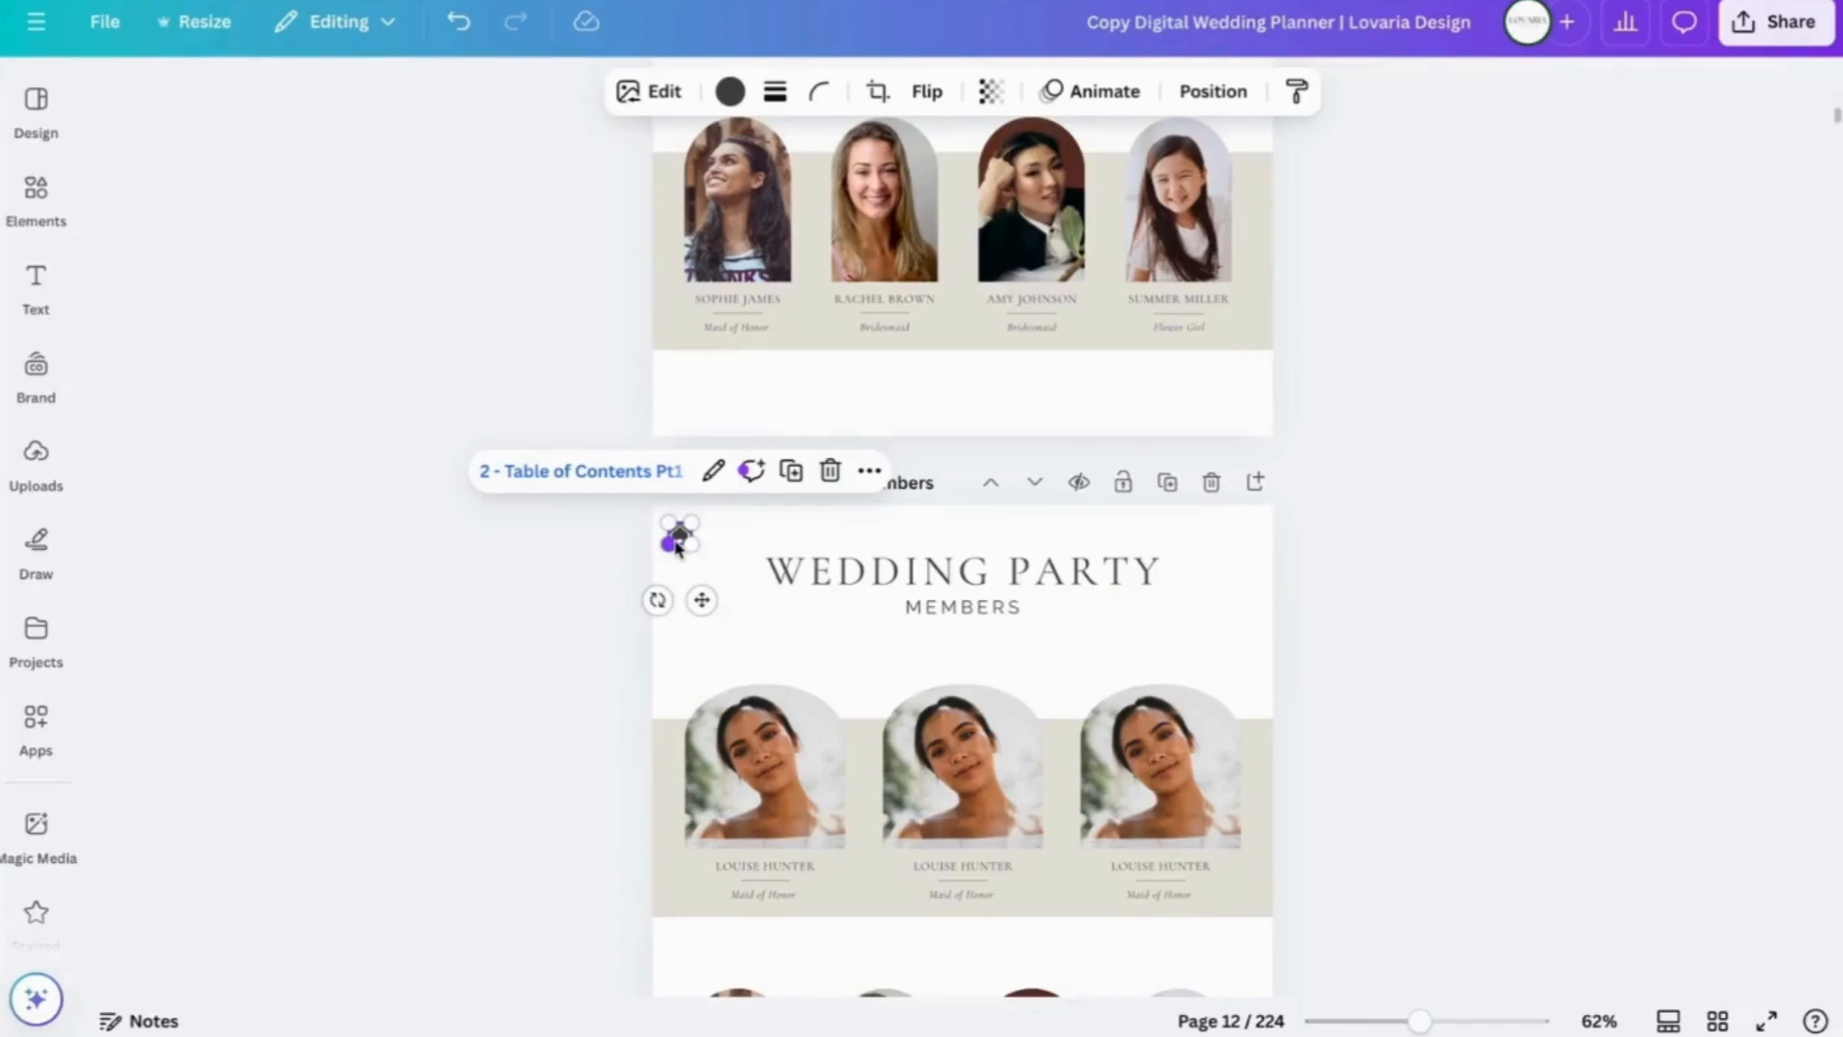
{"action": "left_click", "coordinate": [590, 577]}
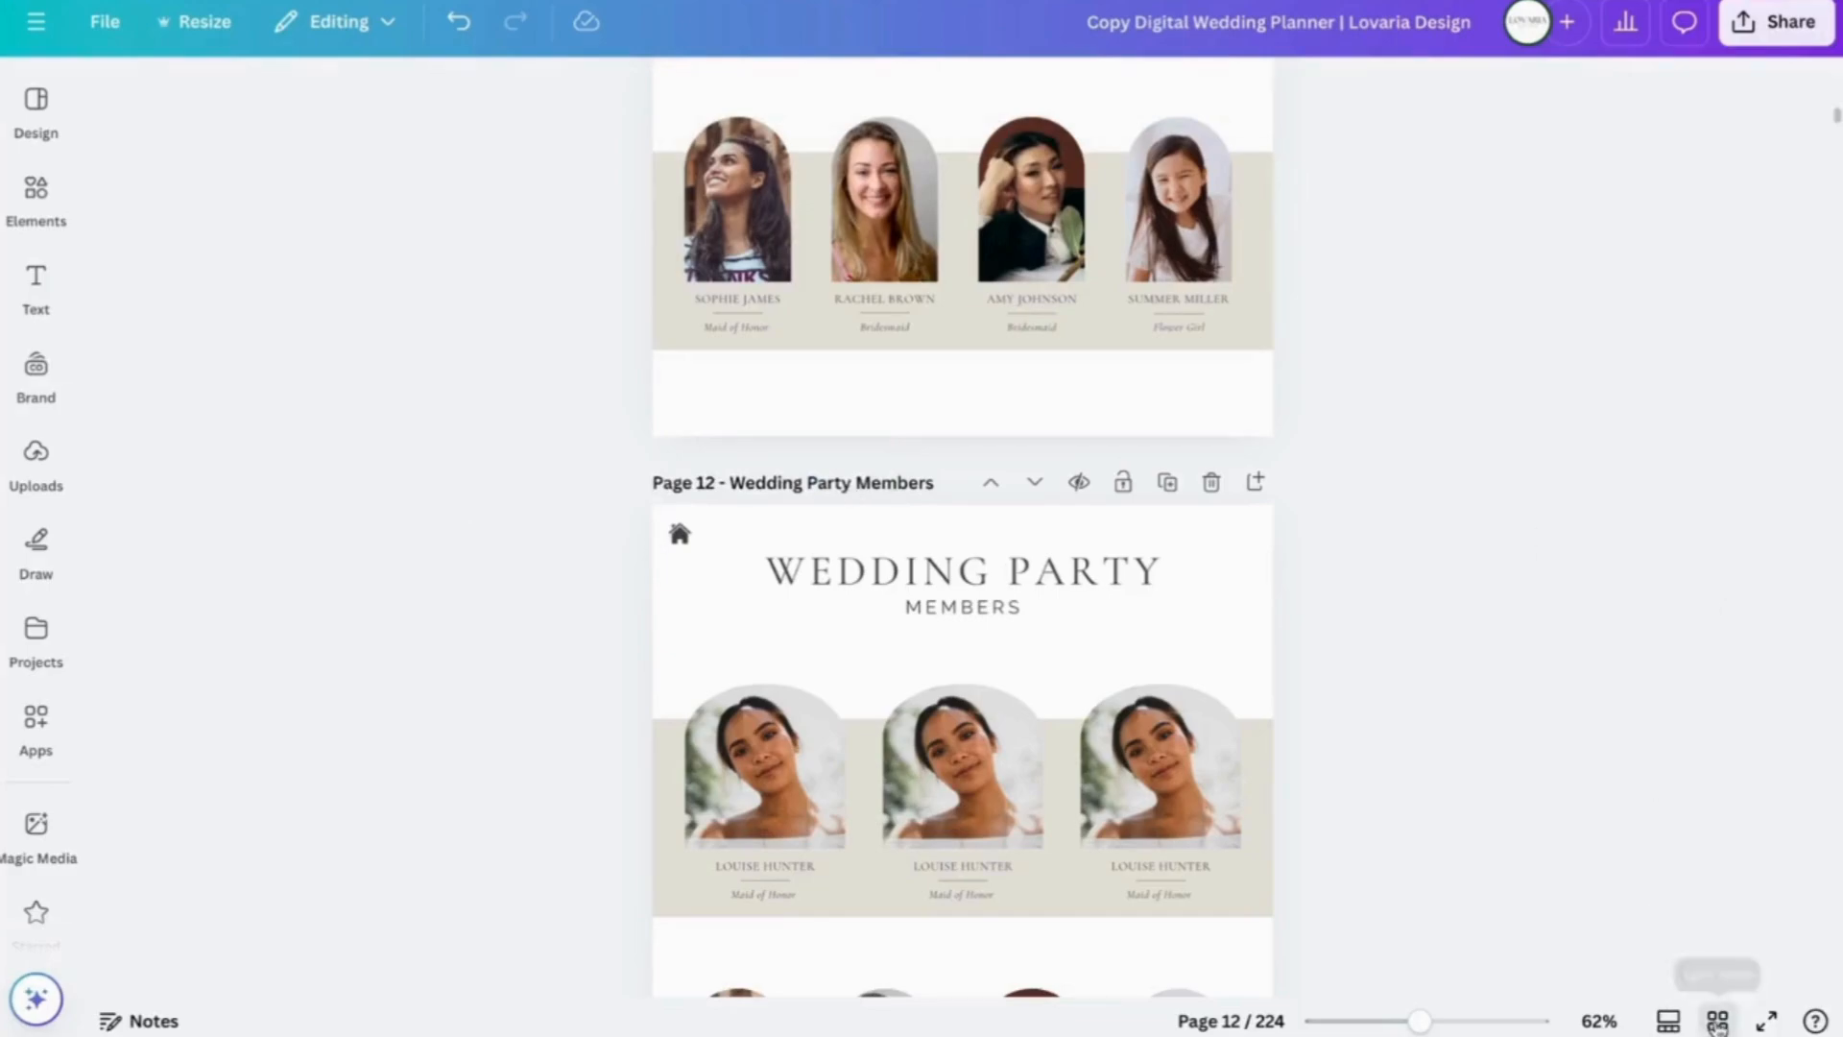
- From Grid view, open Table of Contents Pt1 and check the INSPIRATION and OUR STORY entry links
{"action": "left_click", "coordinate": [1718, 1022]}
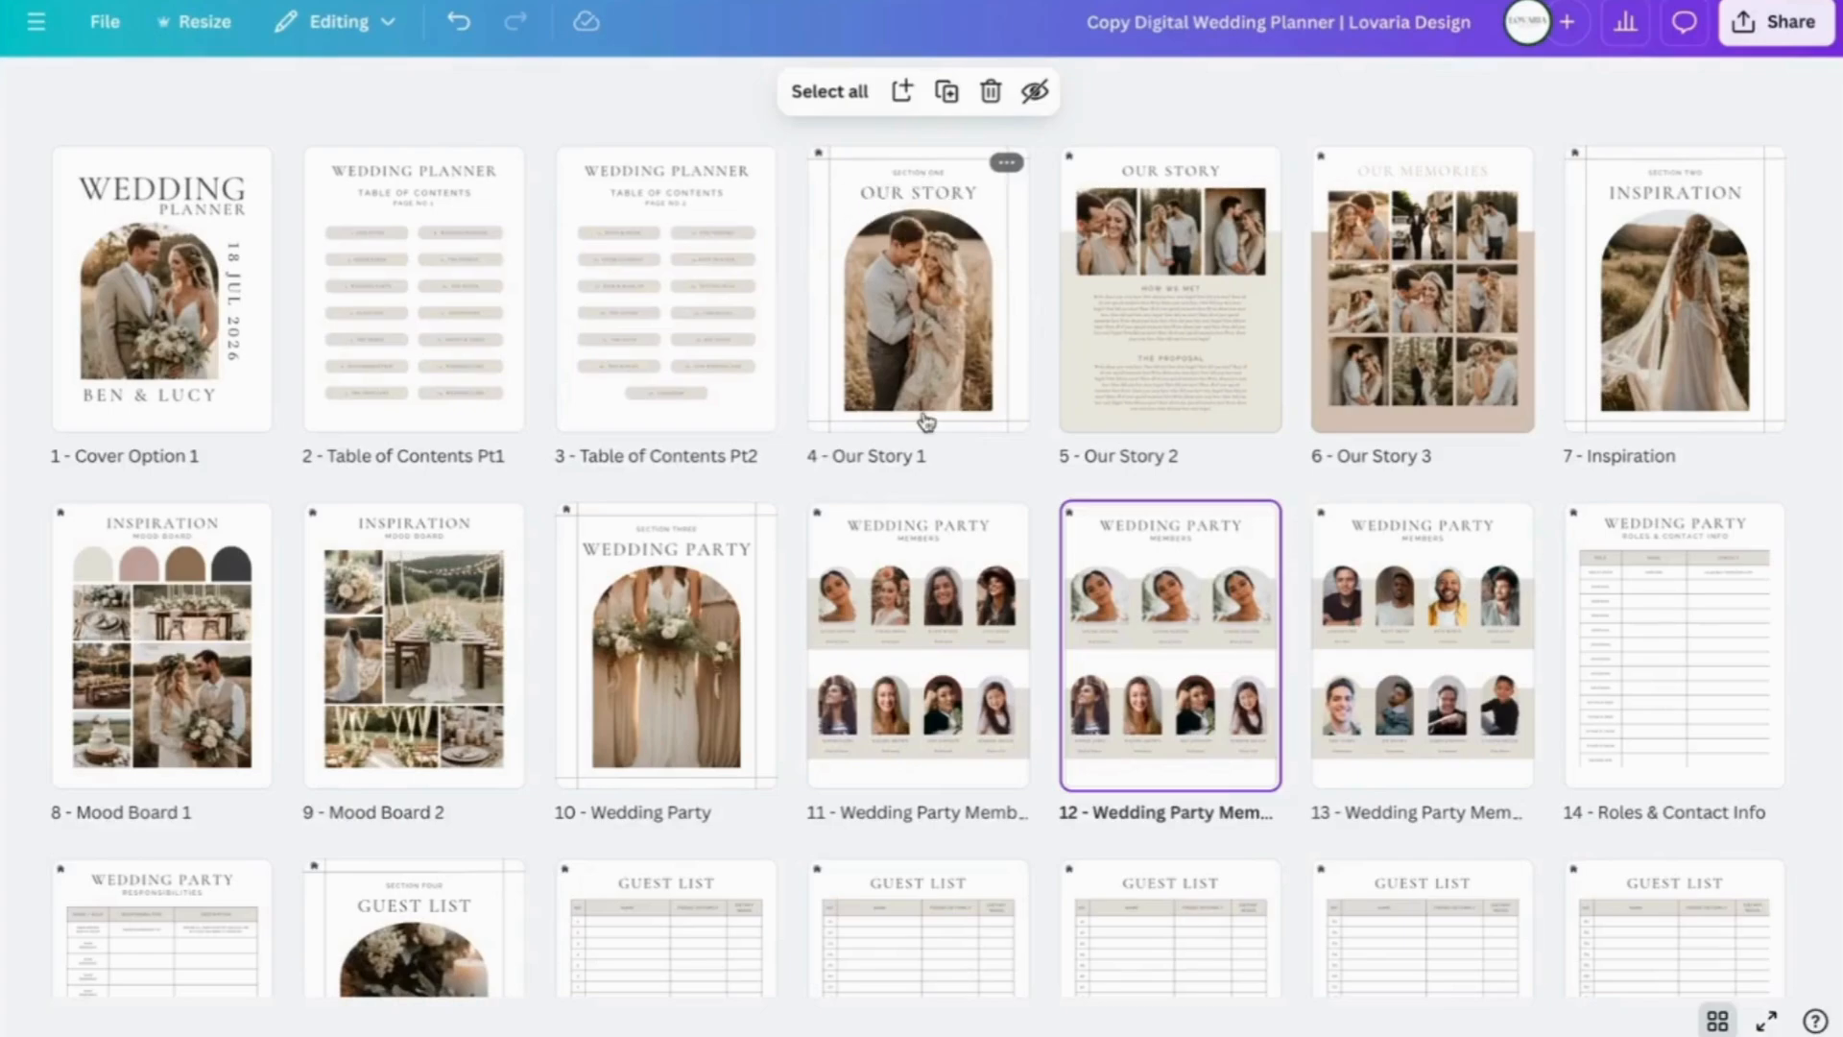
{"action": "double_click", "coordinate": [370, 278]}
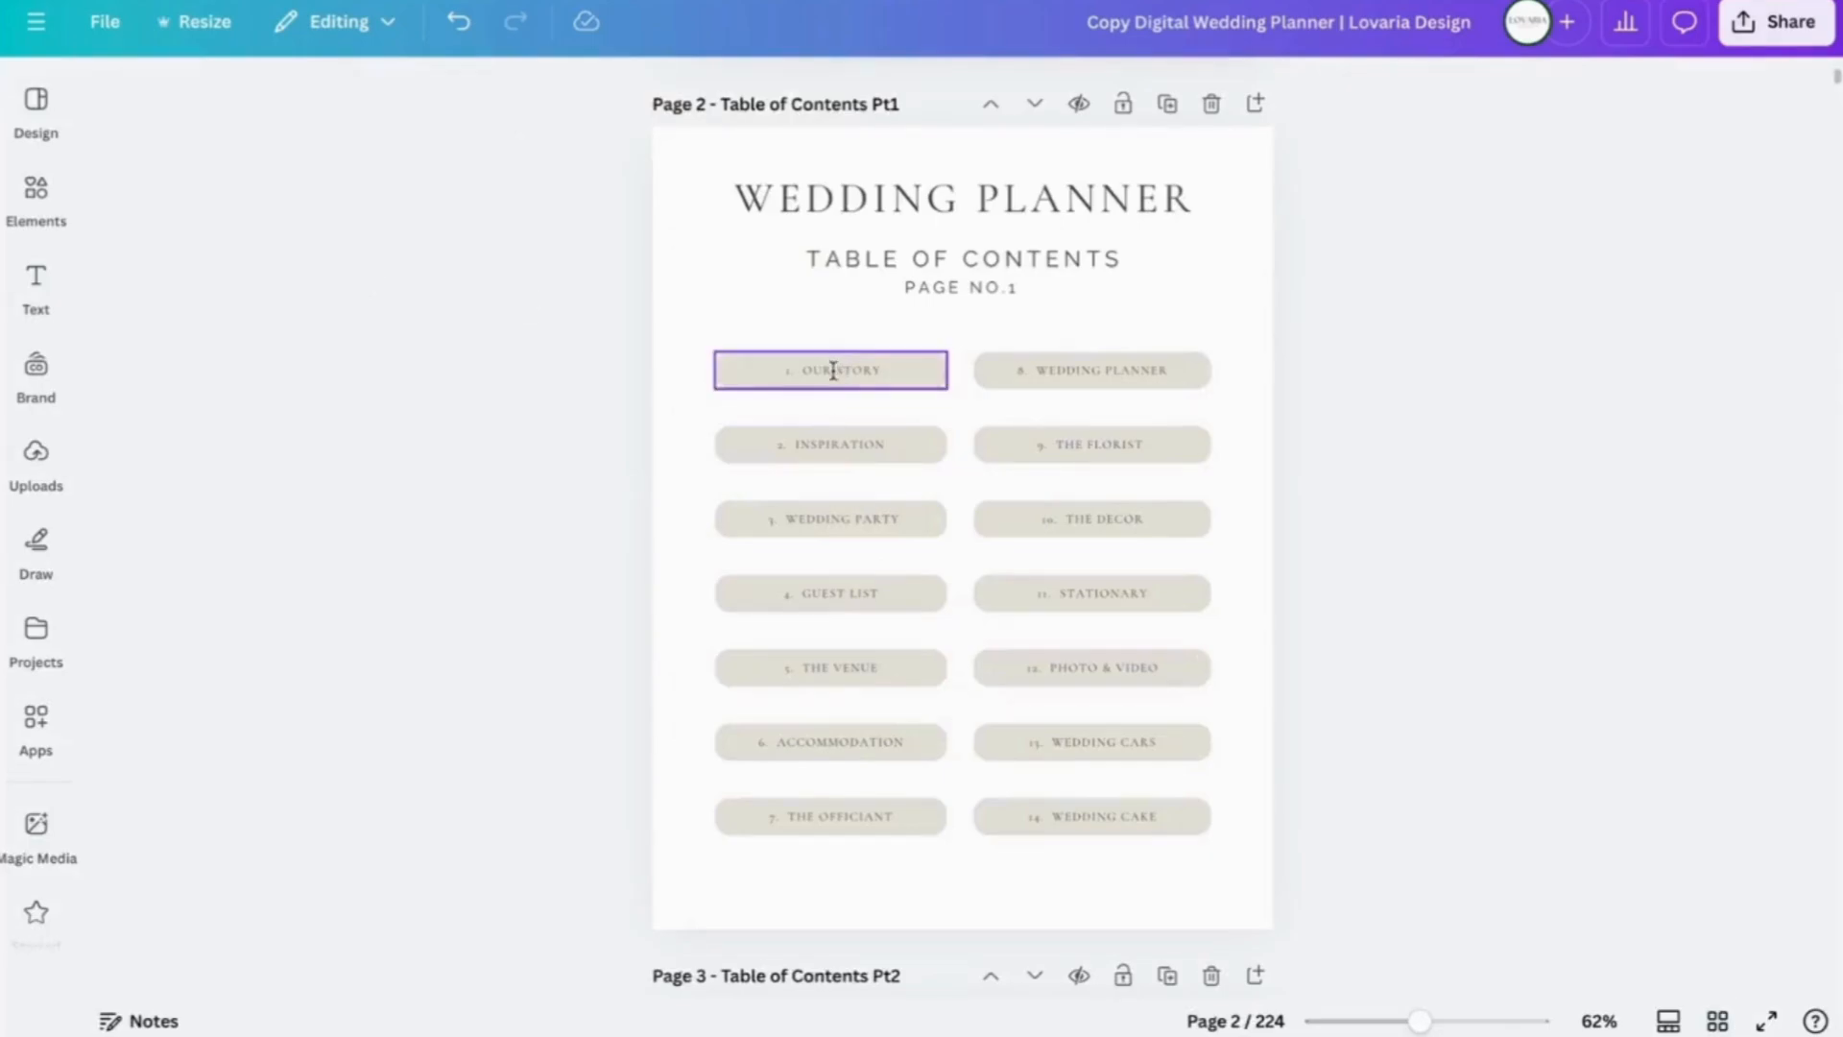
{"action": "left_click", "coordinate": [839, 444]}
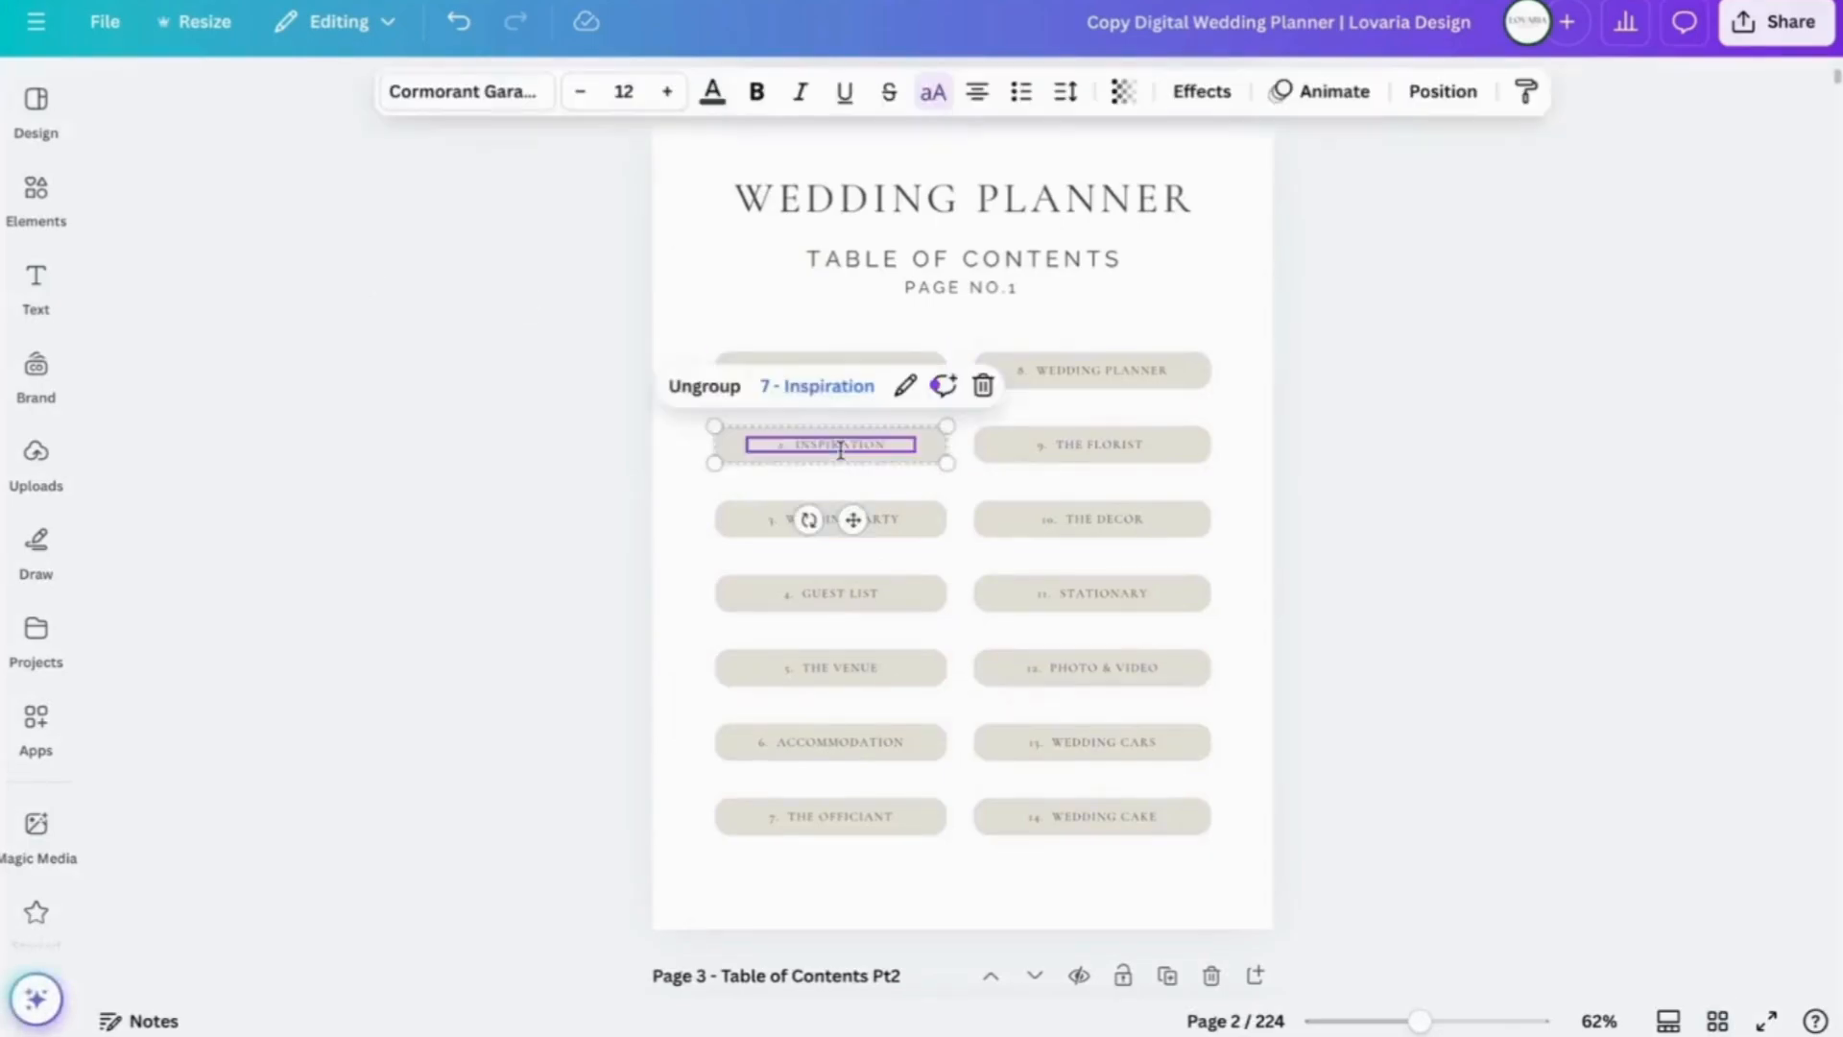
{"action": "left_click", "coordinate": [831, 366]}
{"action": "left_click", "coordinate": [832, 371]}
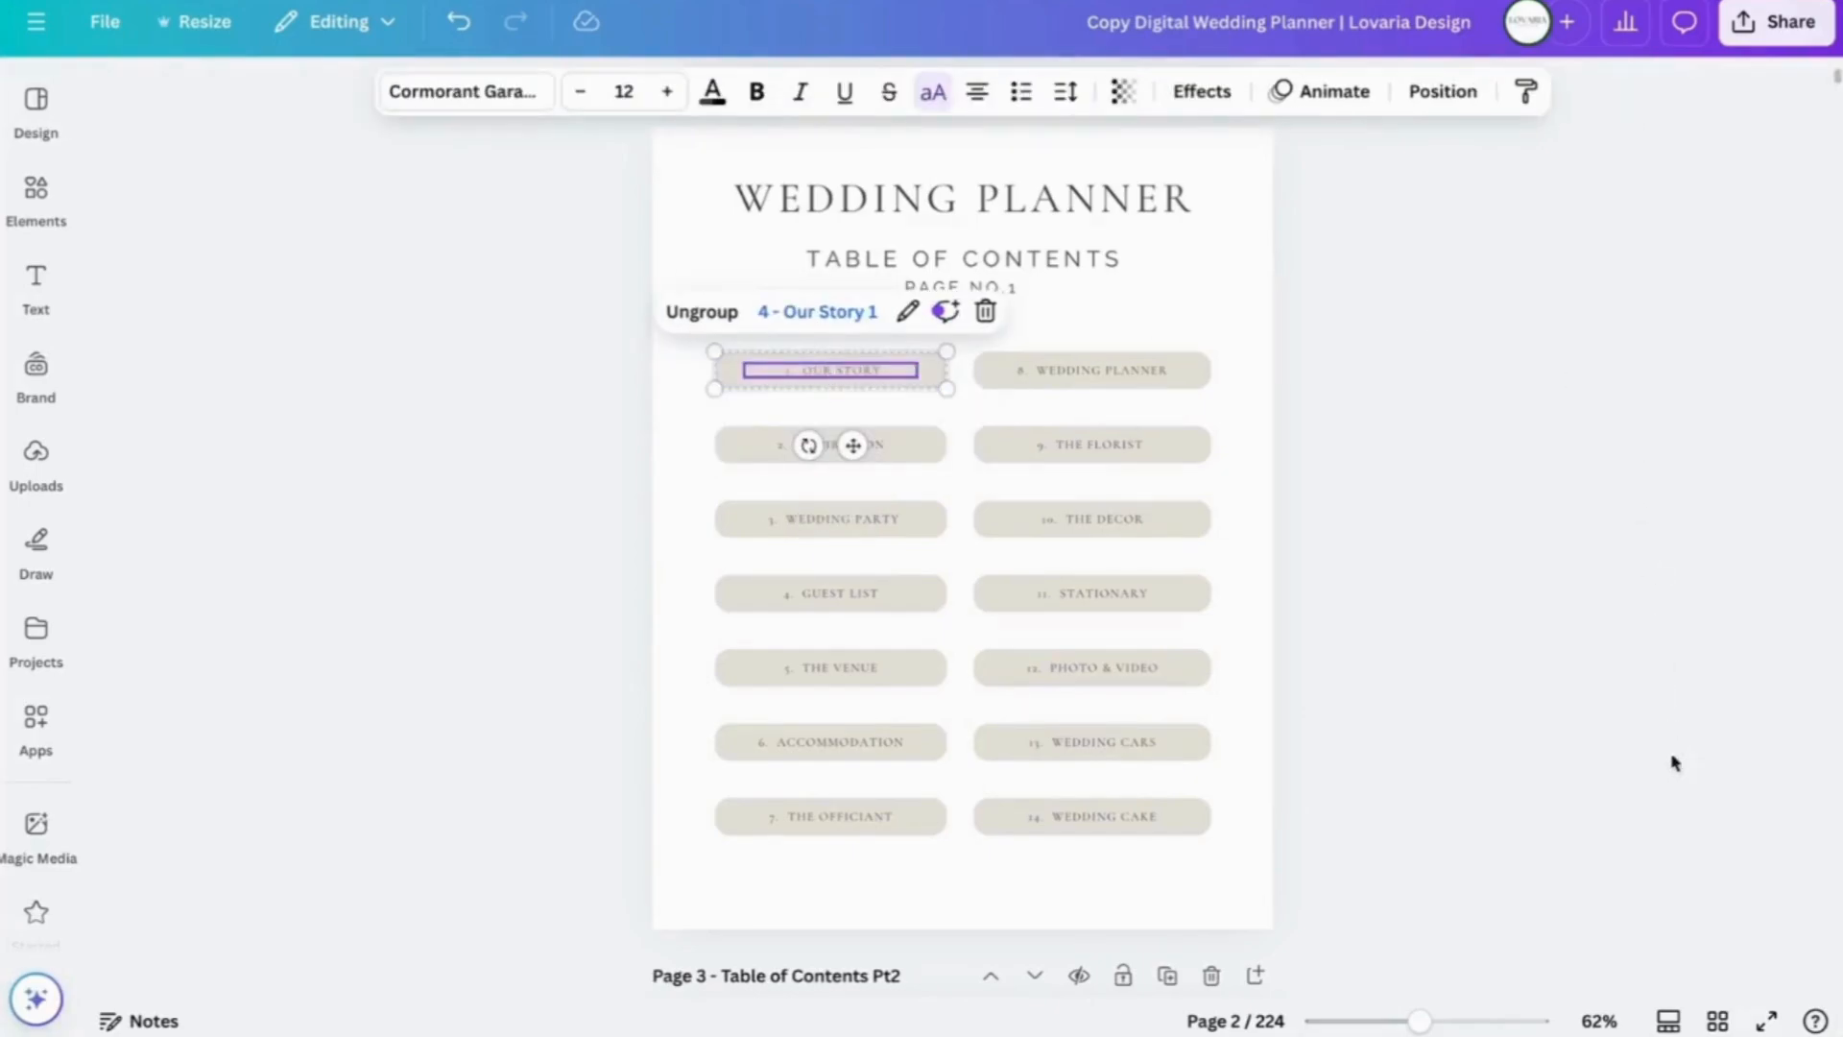
{"action": "left_click", "coordinate": [1717, 1021]}
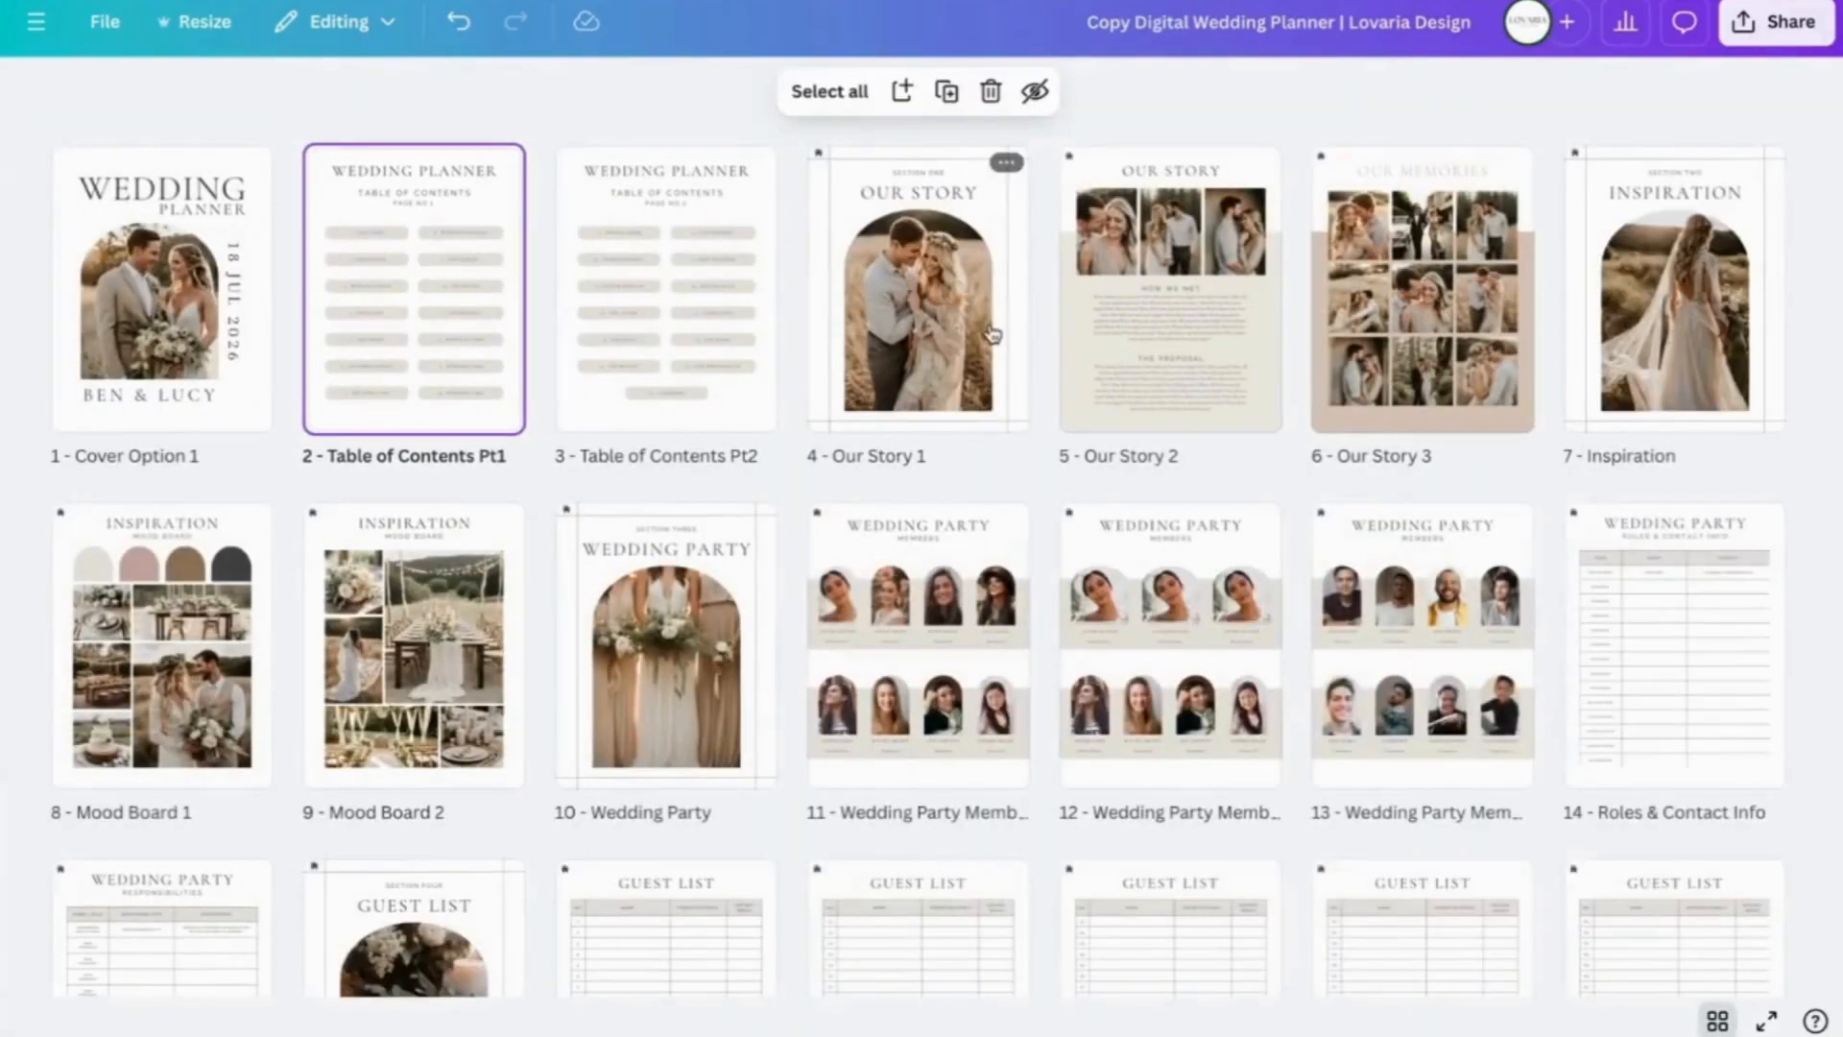
- Select the Our Story 1, 2 and 3 pages and drag them to follow Mood Board 2
{"action": "left_click", "coordinate": [893, 271]}
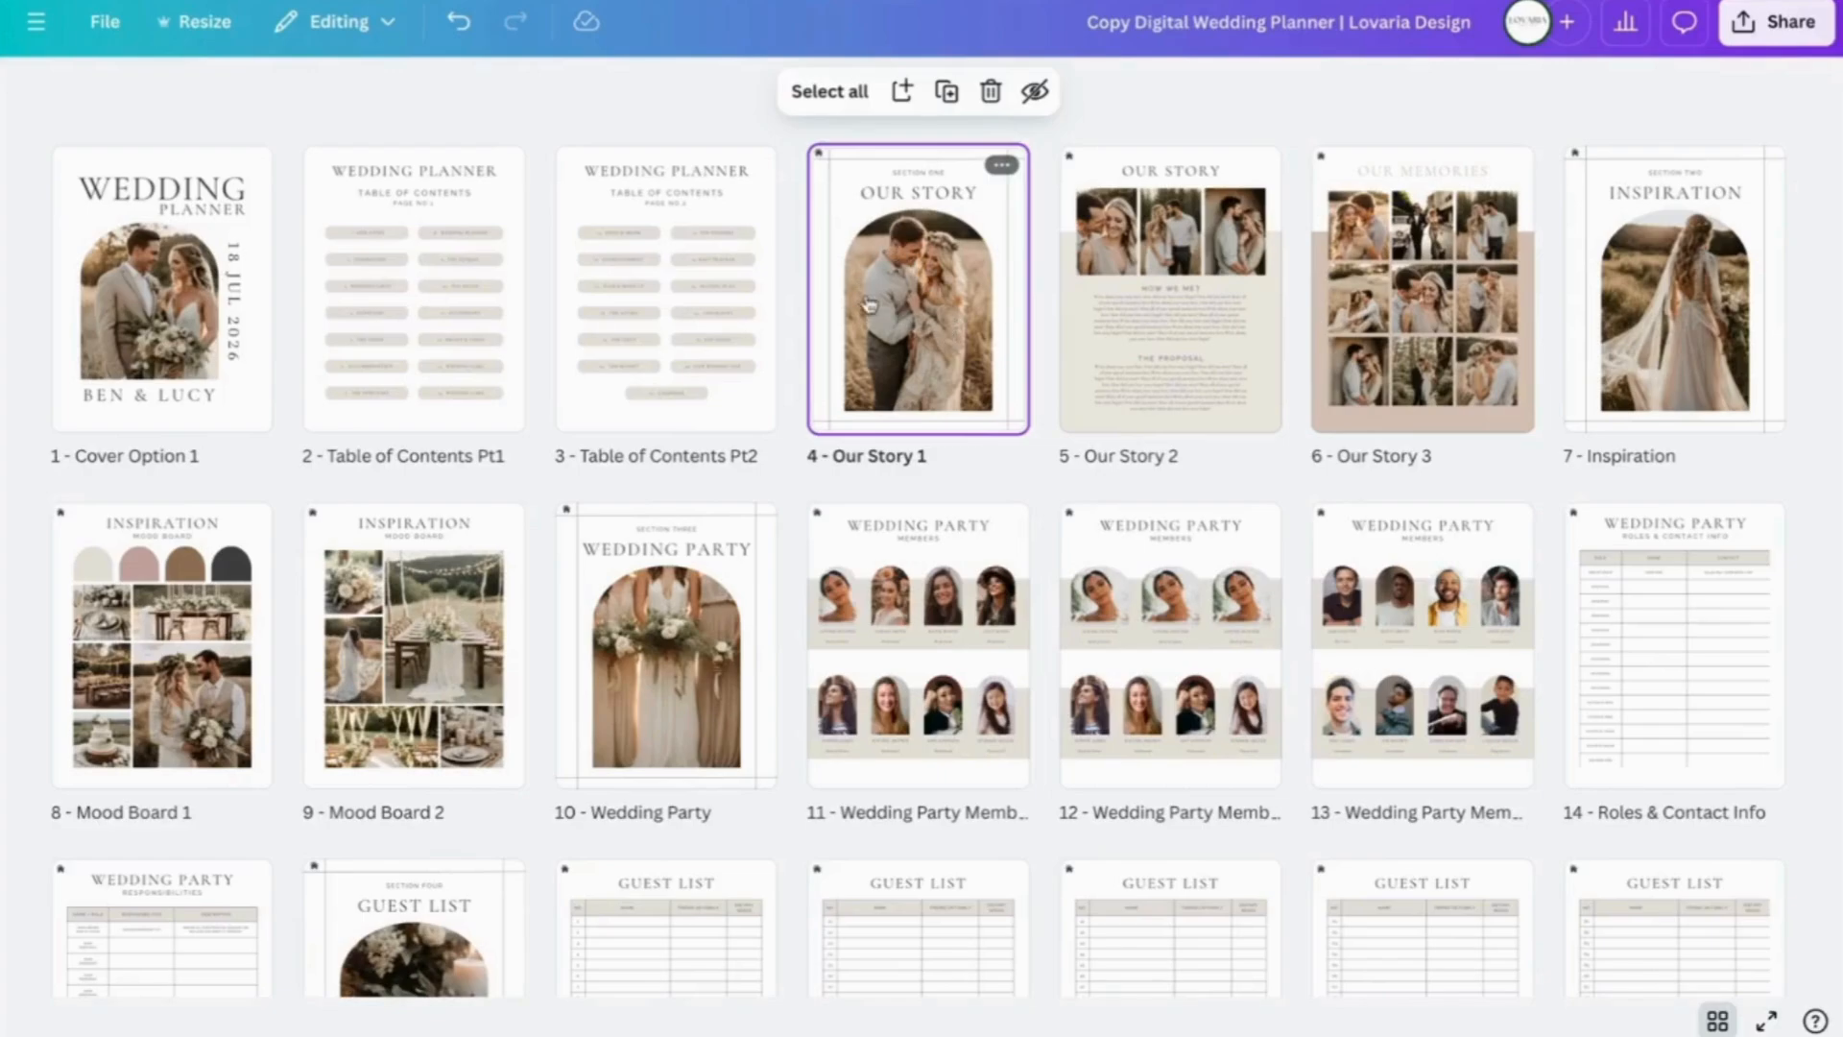
{"action": "mouse_move", "coordinate": [1308, 272]}
{"action": "left_click", "coordinate": [1098, 293], "text": "shift"}
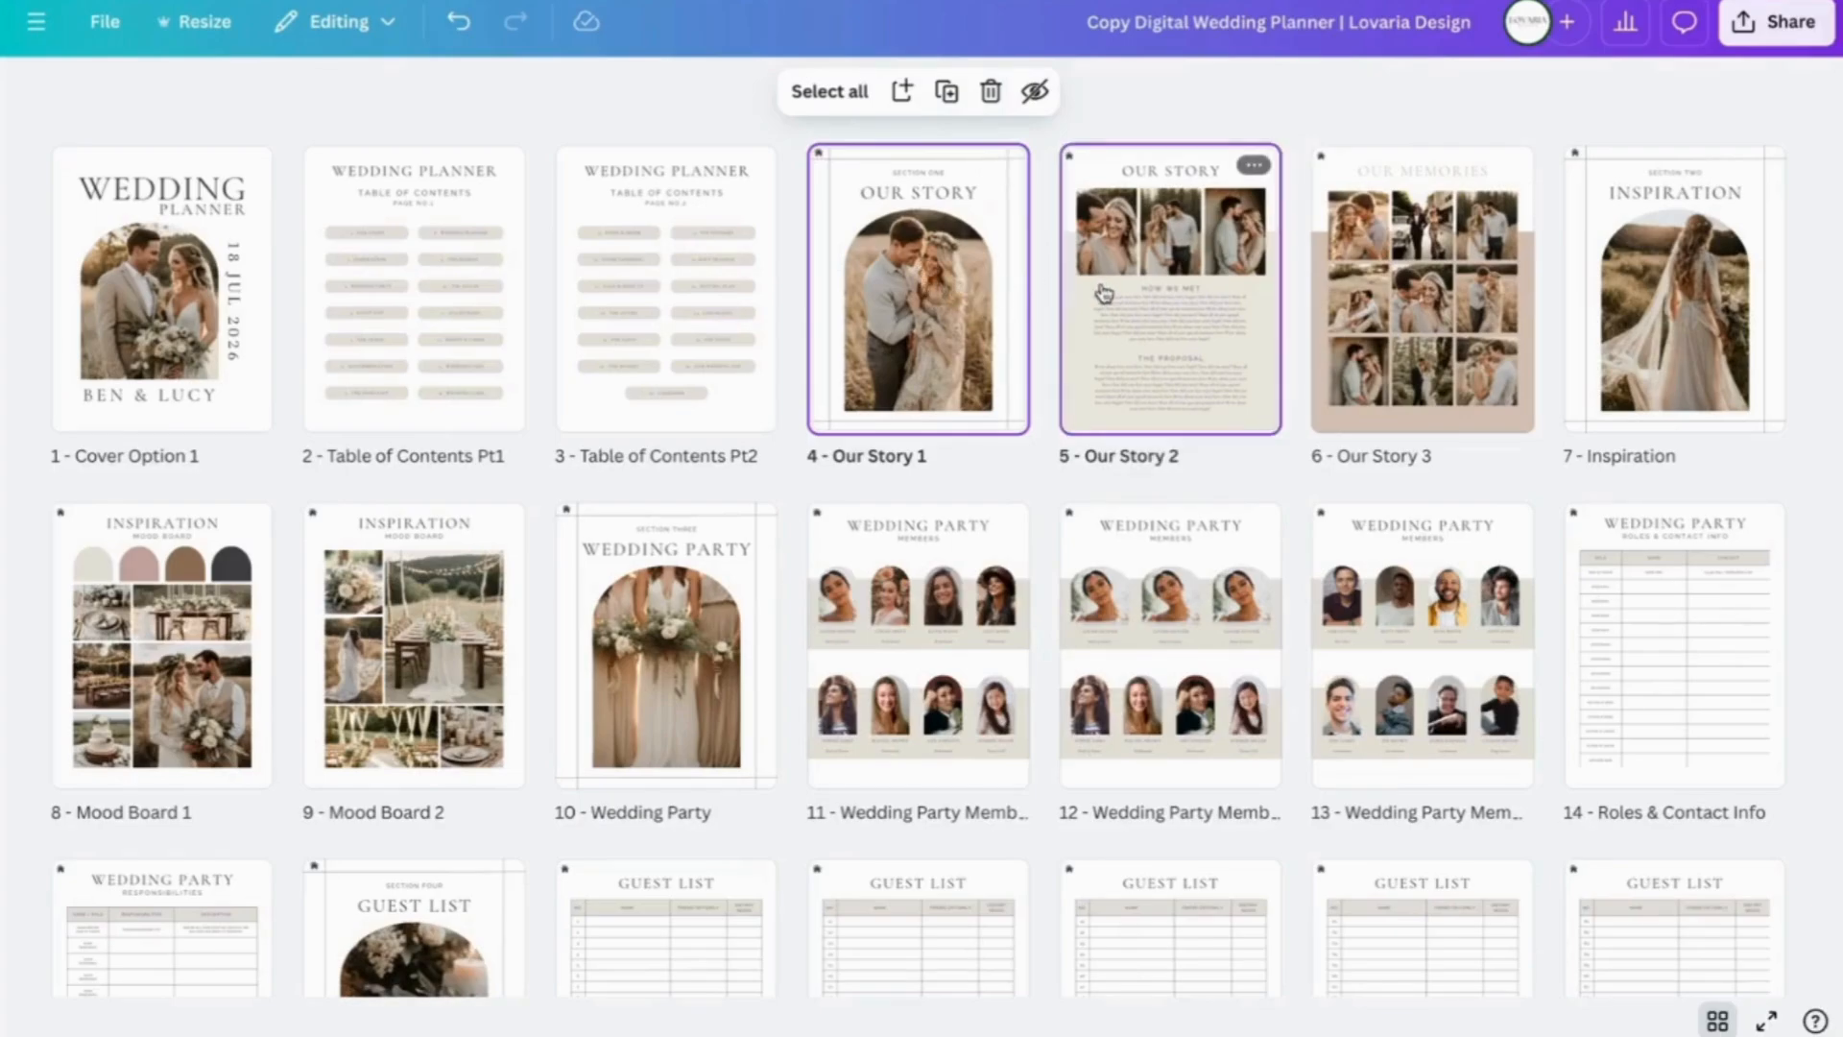
{"action": "left_click", "coordinate": [1403, 315], "text": "shift"}
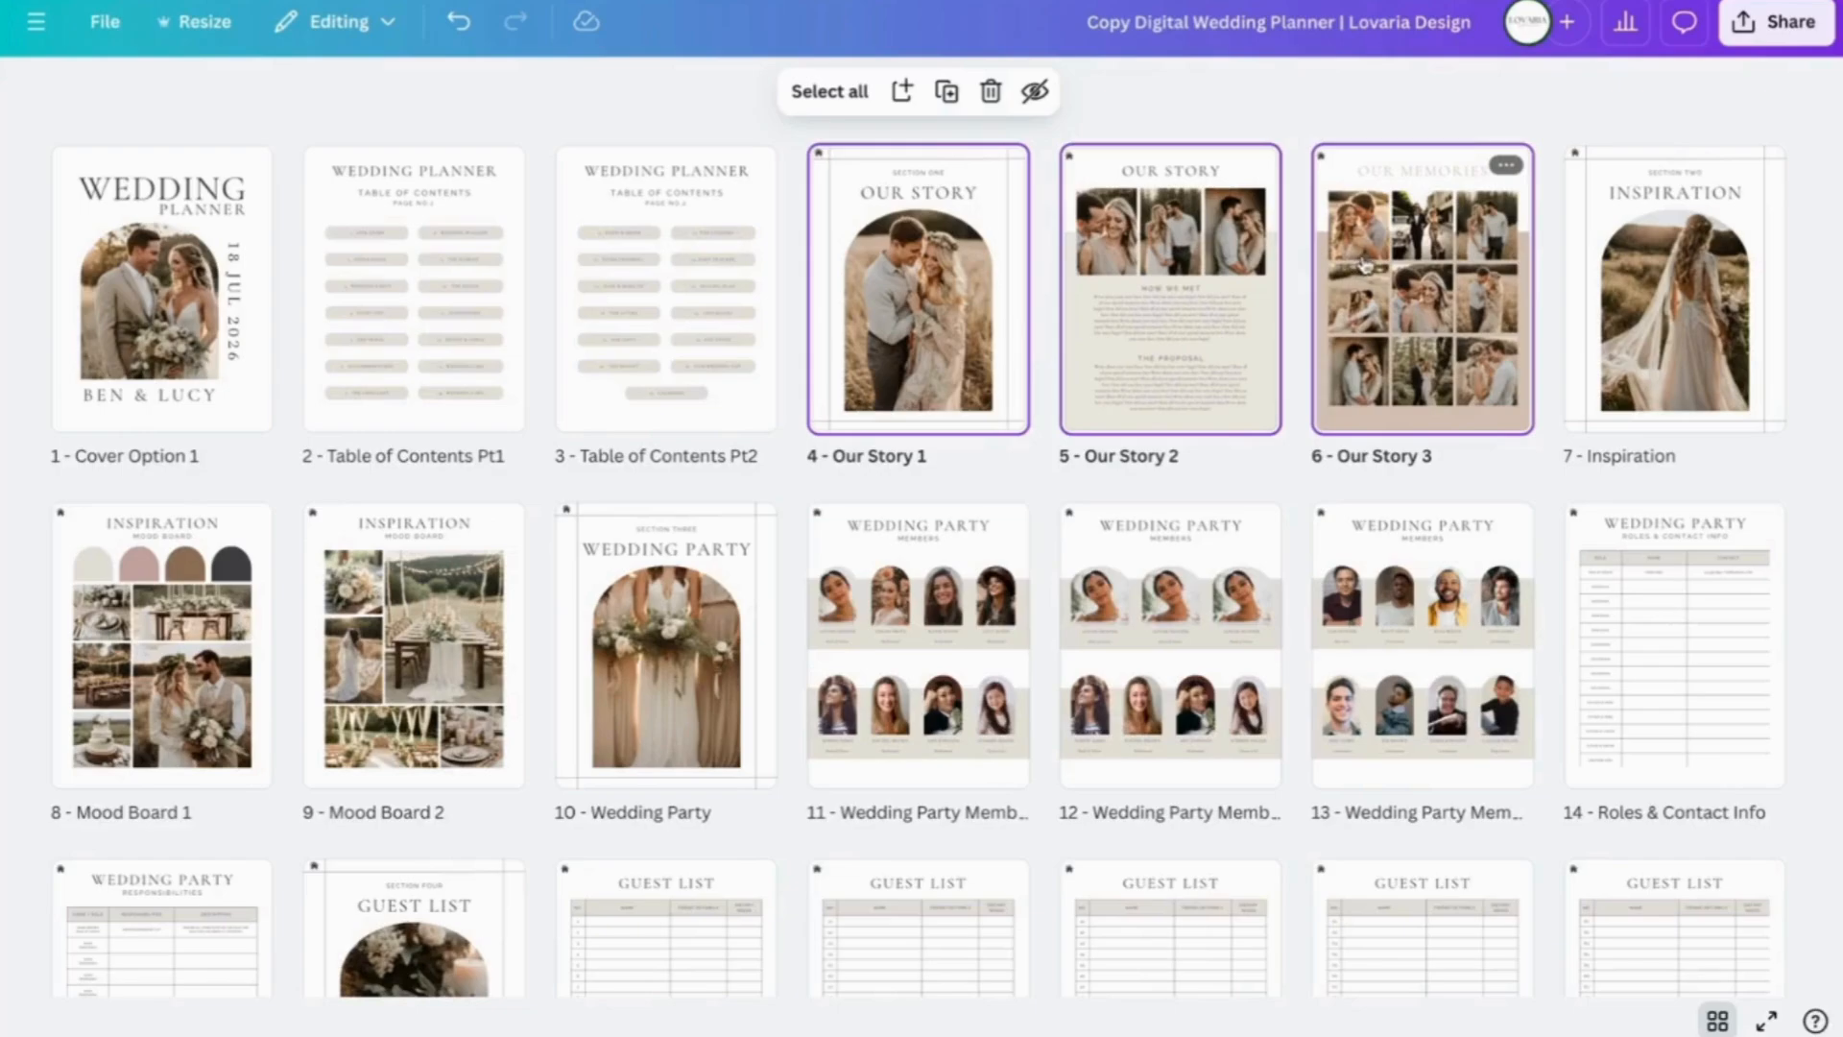
{"action": "left_click_drag", "start_coordinate": [1360, 276], "coordinate": [499, 620]}
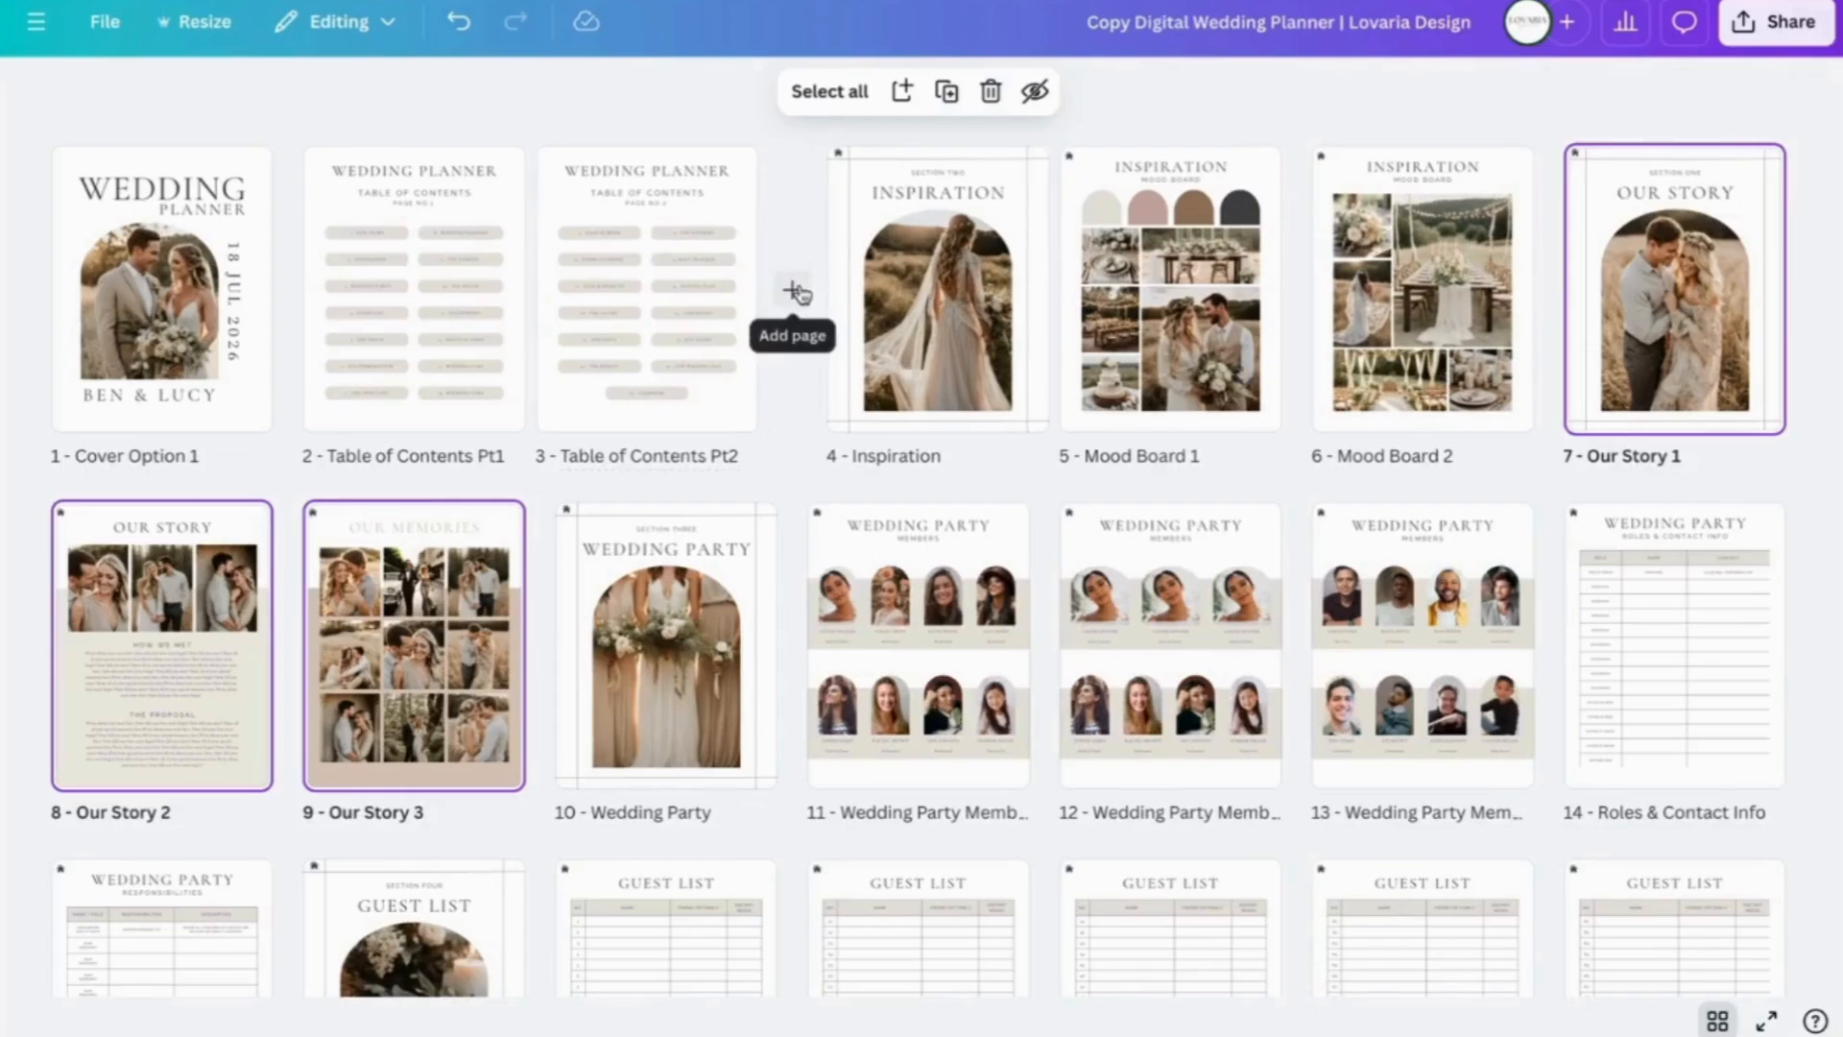
- Change the Inspiration page subheading from SECTION TWO to SECTION ONE
{"action": "double_click", "coordinate": [927, 200]}
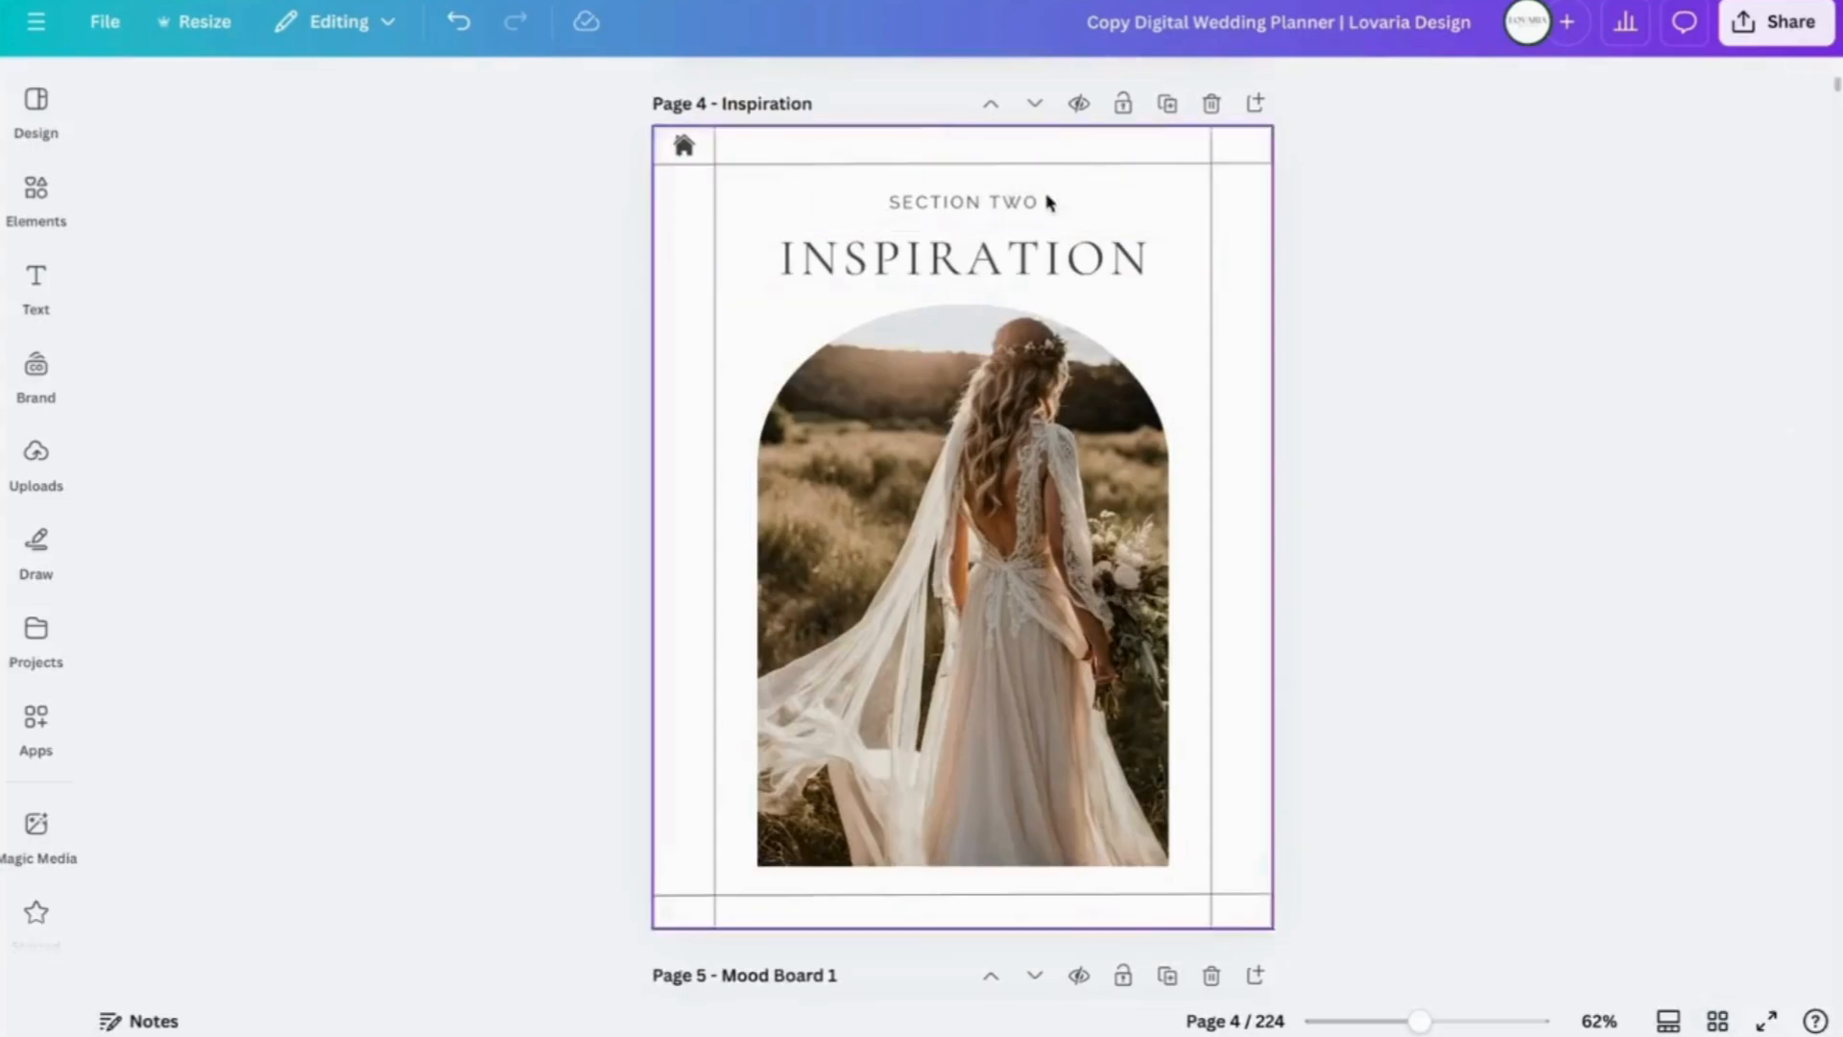
{"action": "left_click", "coordinate": [1044, 201]}
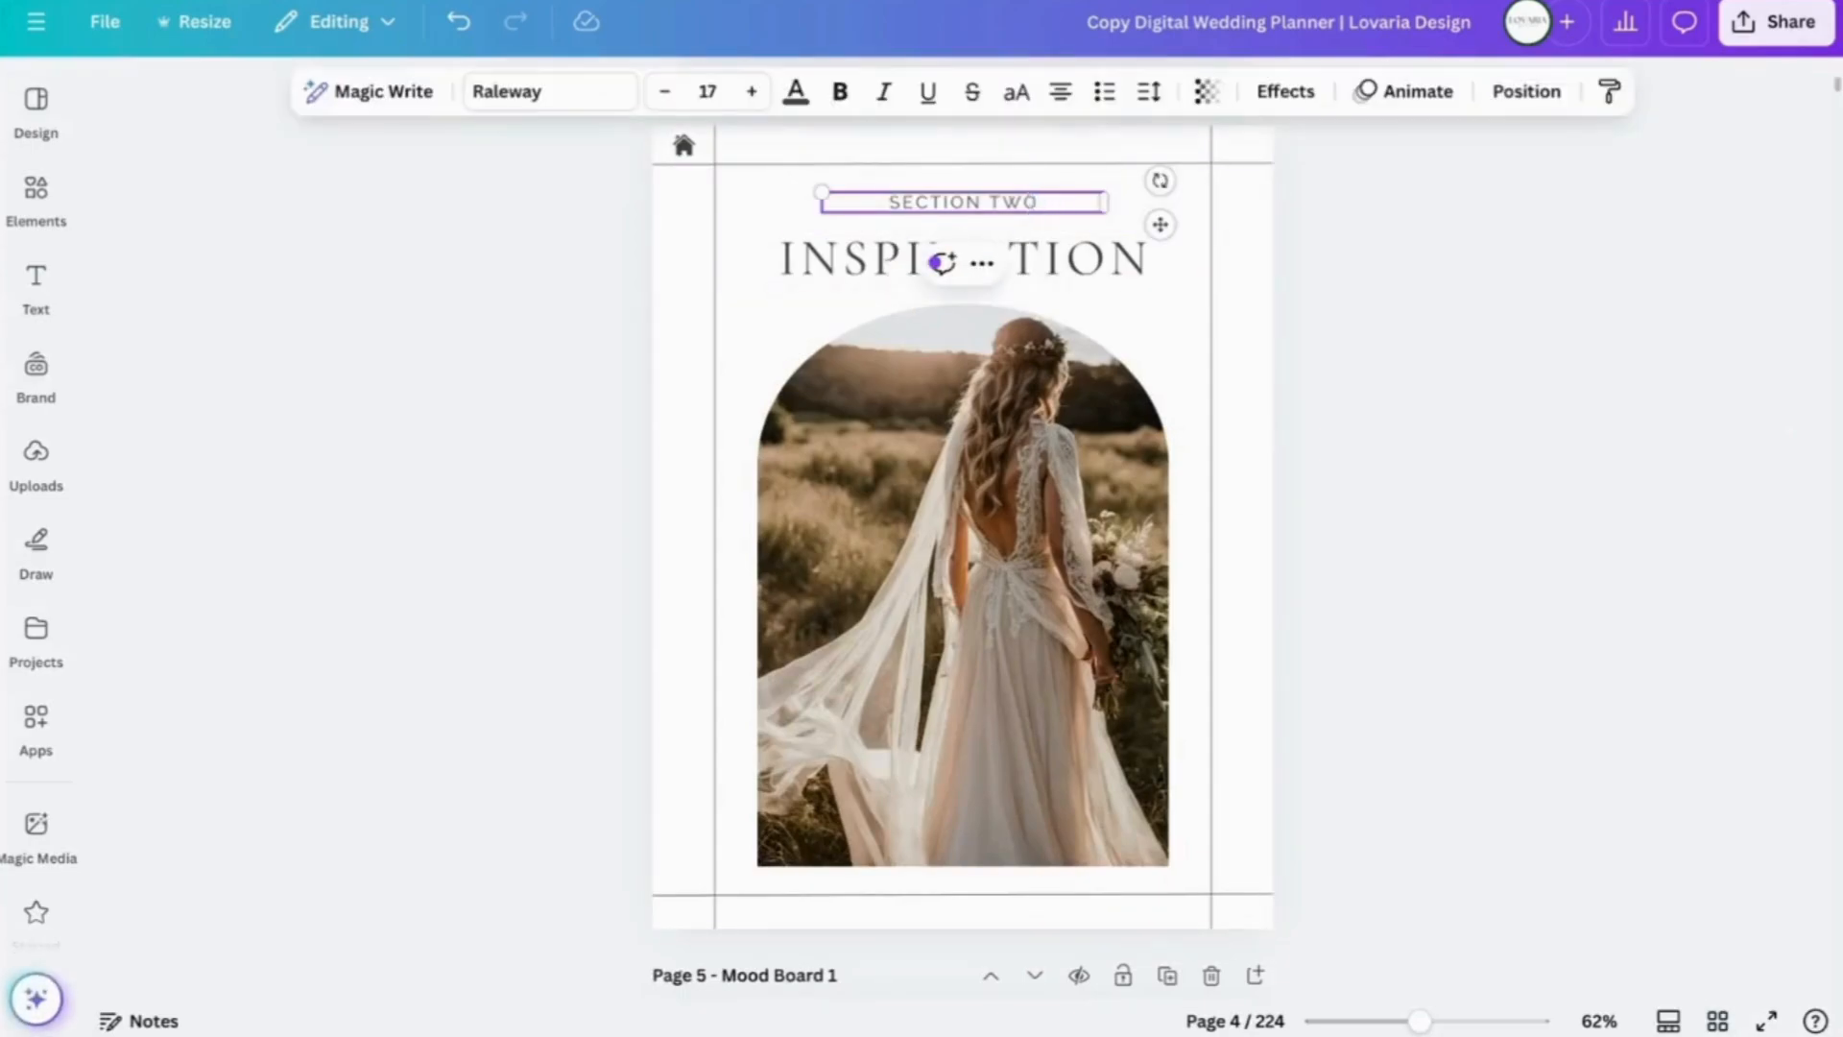
{"action": "key", "text": "BackSpace"}
{"action": "key", "text": "BackSpace"}
{"action": "key", "text": "BackSpace"}
{"action": "type", "text": "ONE"}
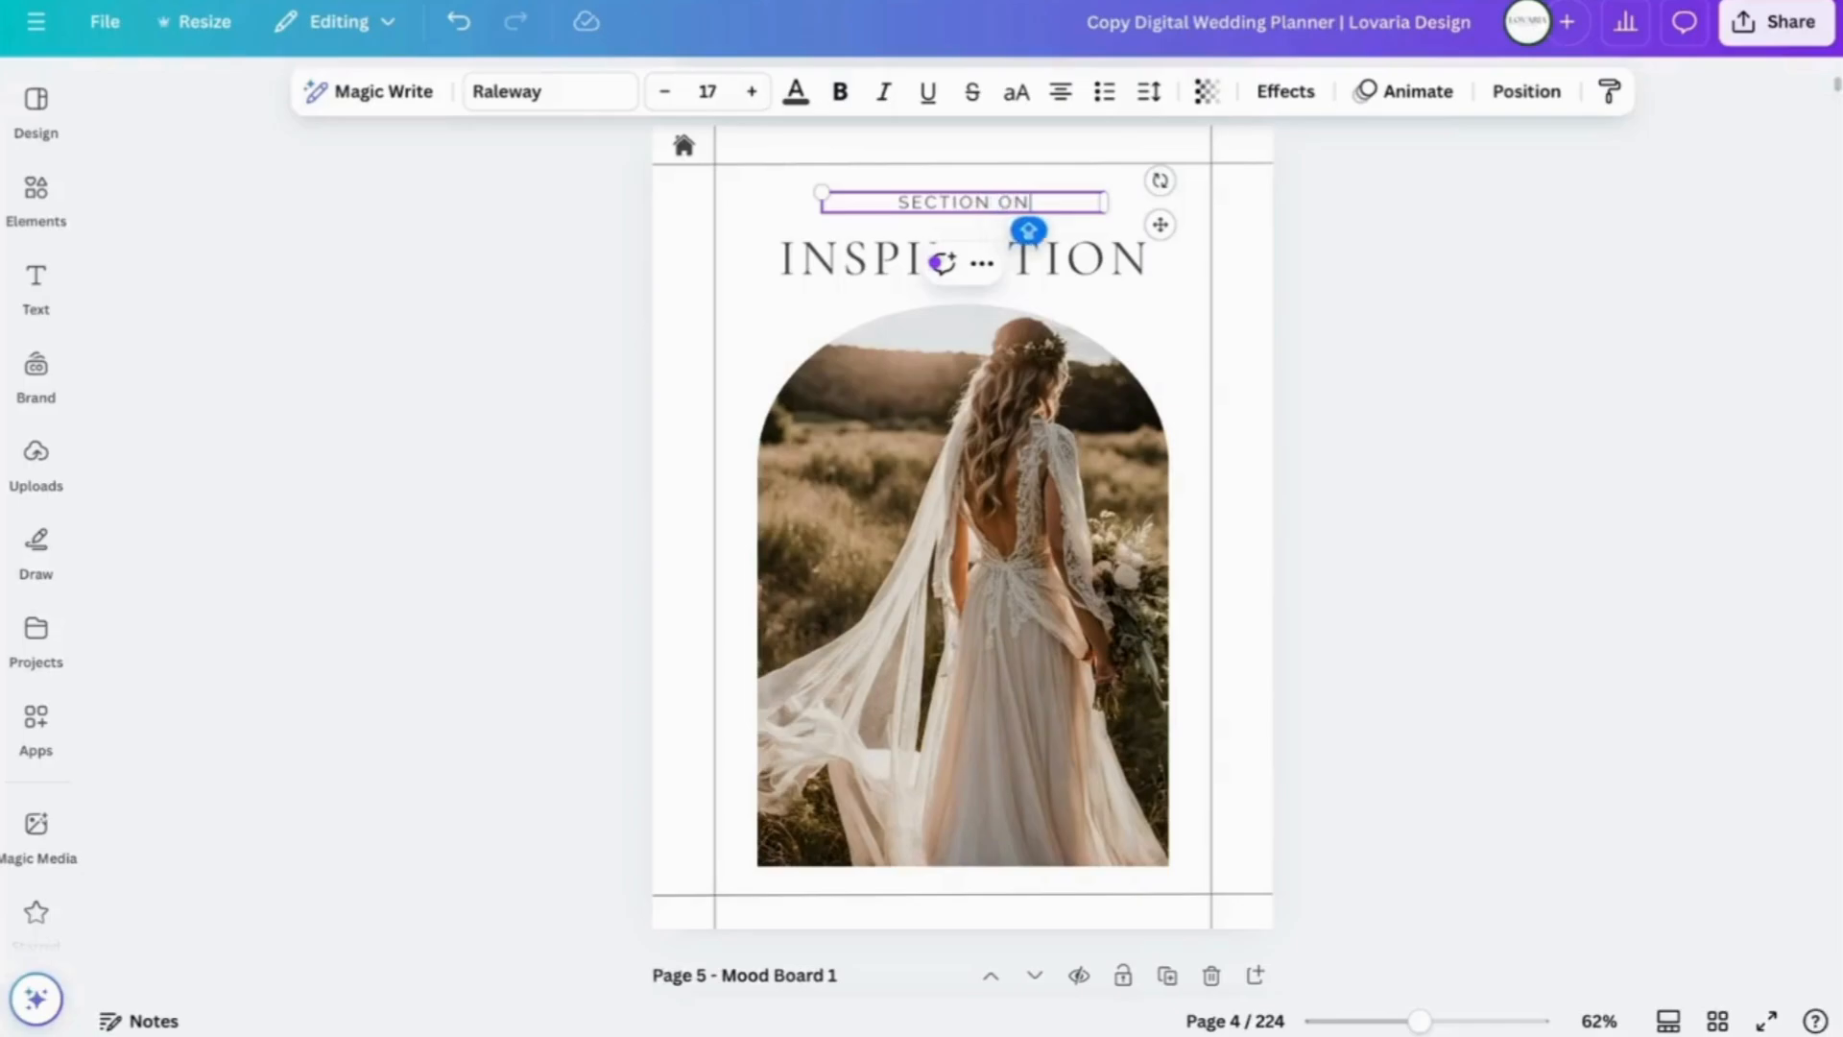
{"action": "left_click", "coordinate": [1409, 391]}
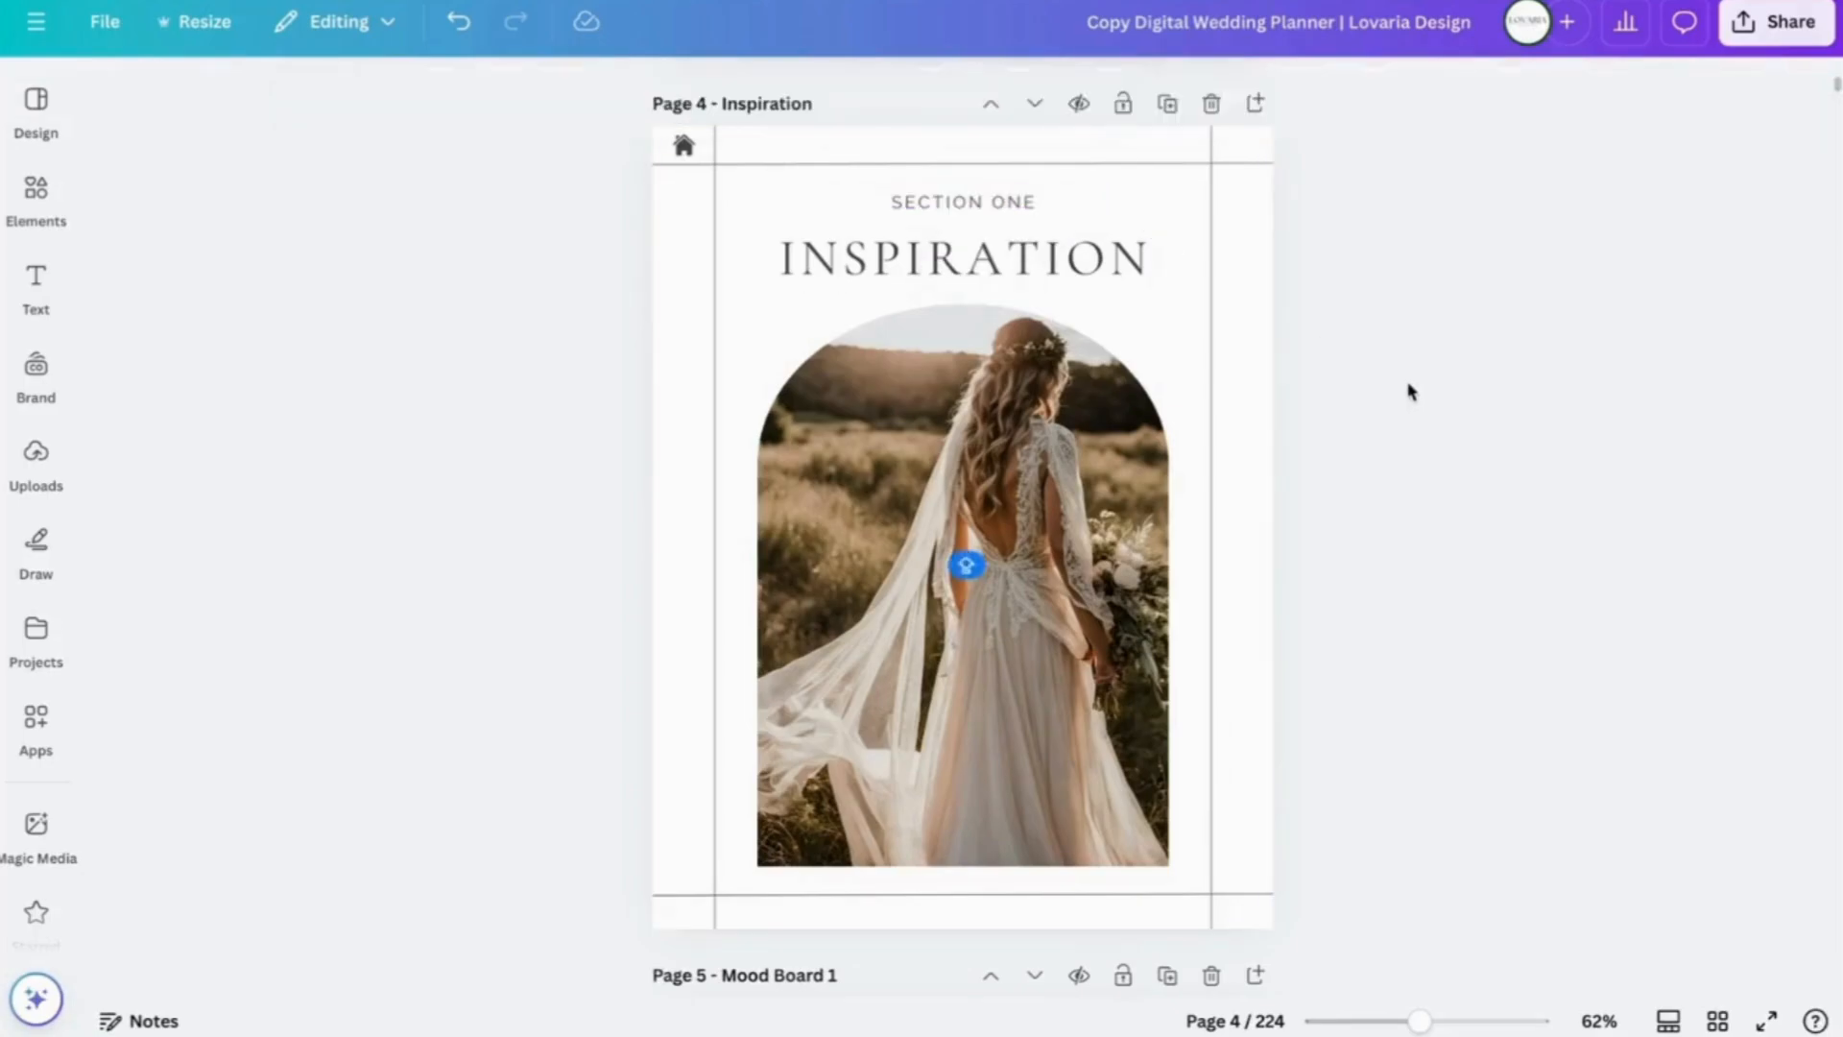
{"action": "scroll", "coordinate": [1409, 391], "scroll_direction": "up", "scroll_amount": 20}
{"action": "scroll", "coordinate": [1408, 391], "scroll_direction": "down", "scroll_amount": 10}
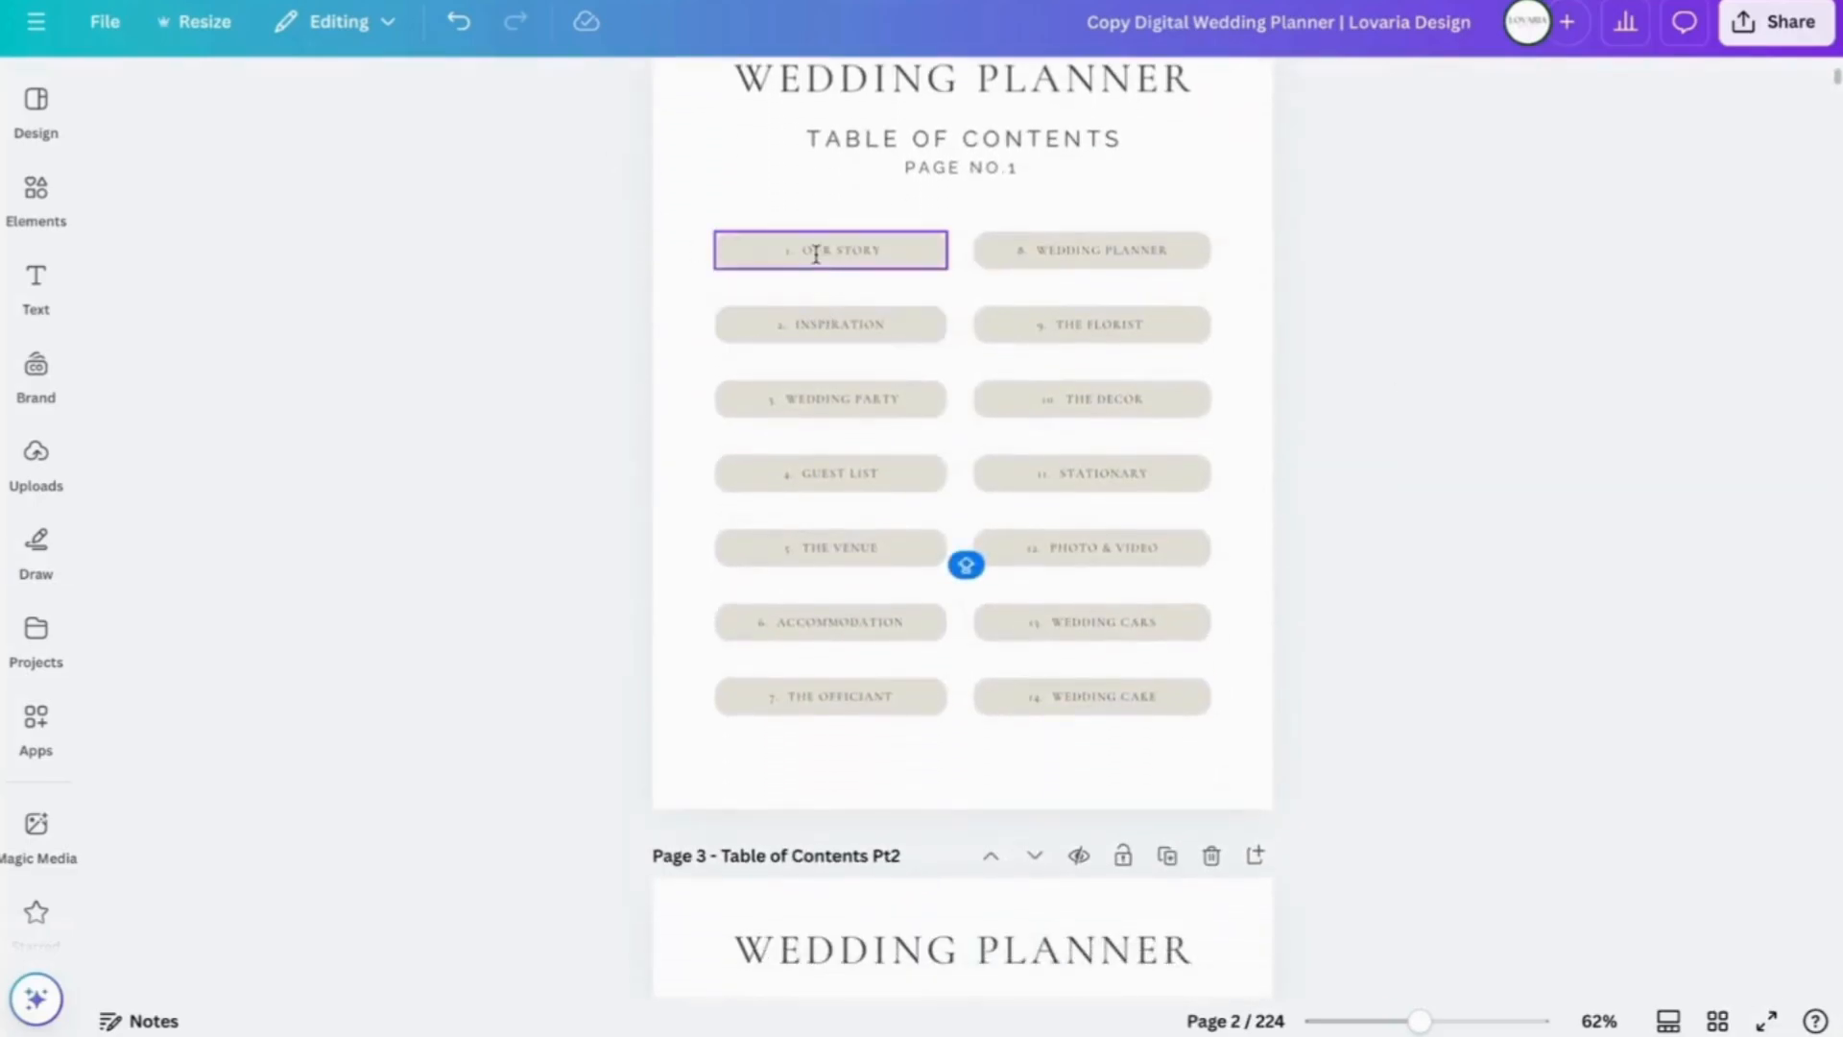
- Retype the '1. Our Story' contents entry as '1. INSPIRATION'
{"action": "left_click", "coordinate": [815, 251]}
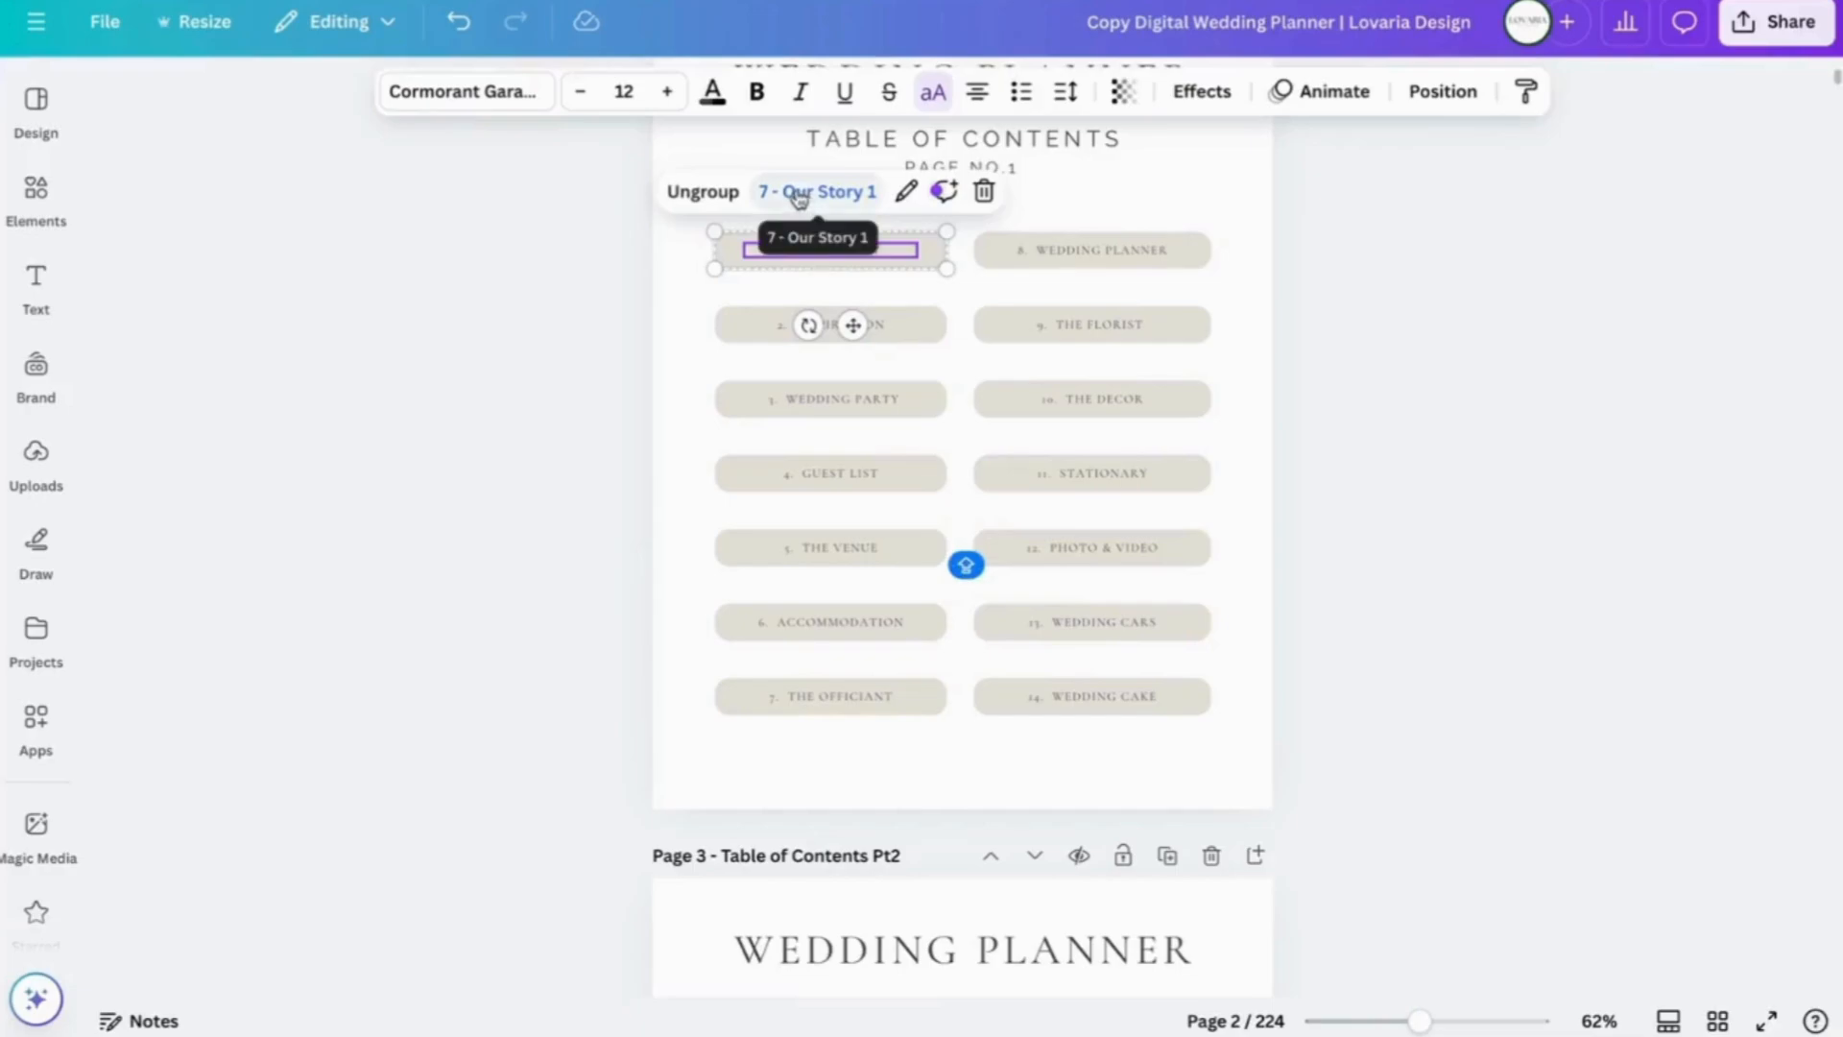
{"action": "double_click", "coordinate": [888, 253]}
{"action": "left_click", "coordinate": [887, 254]}
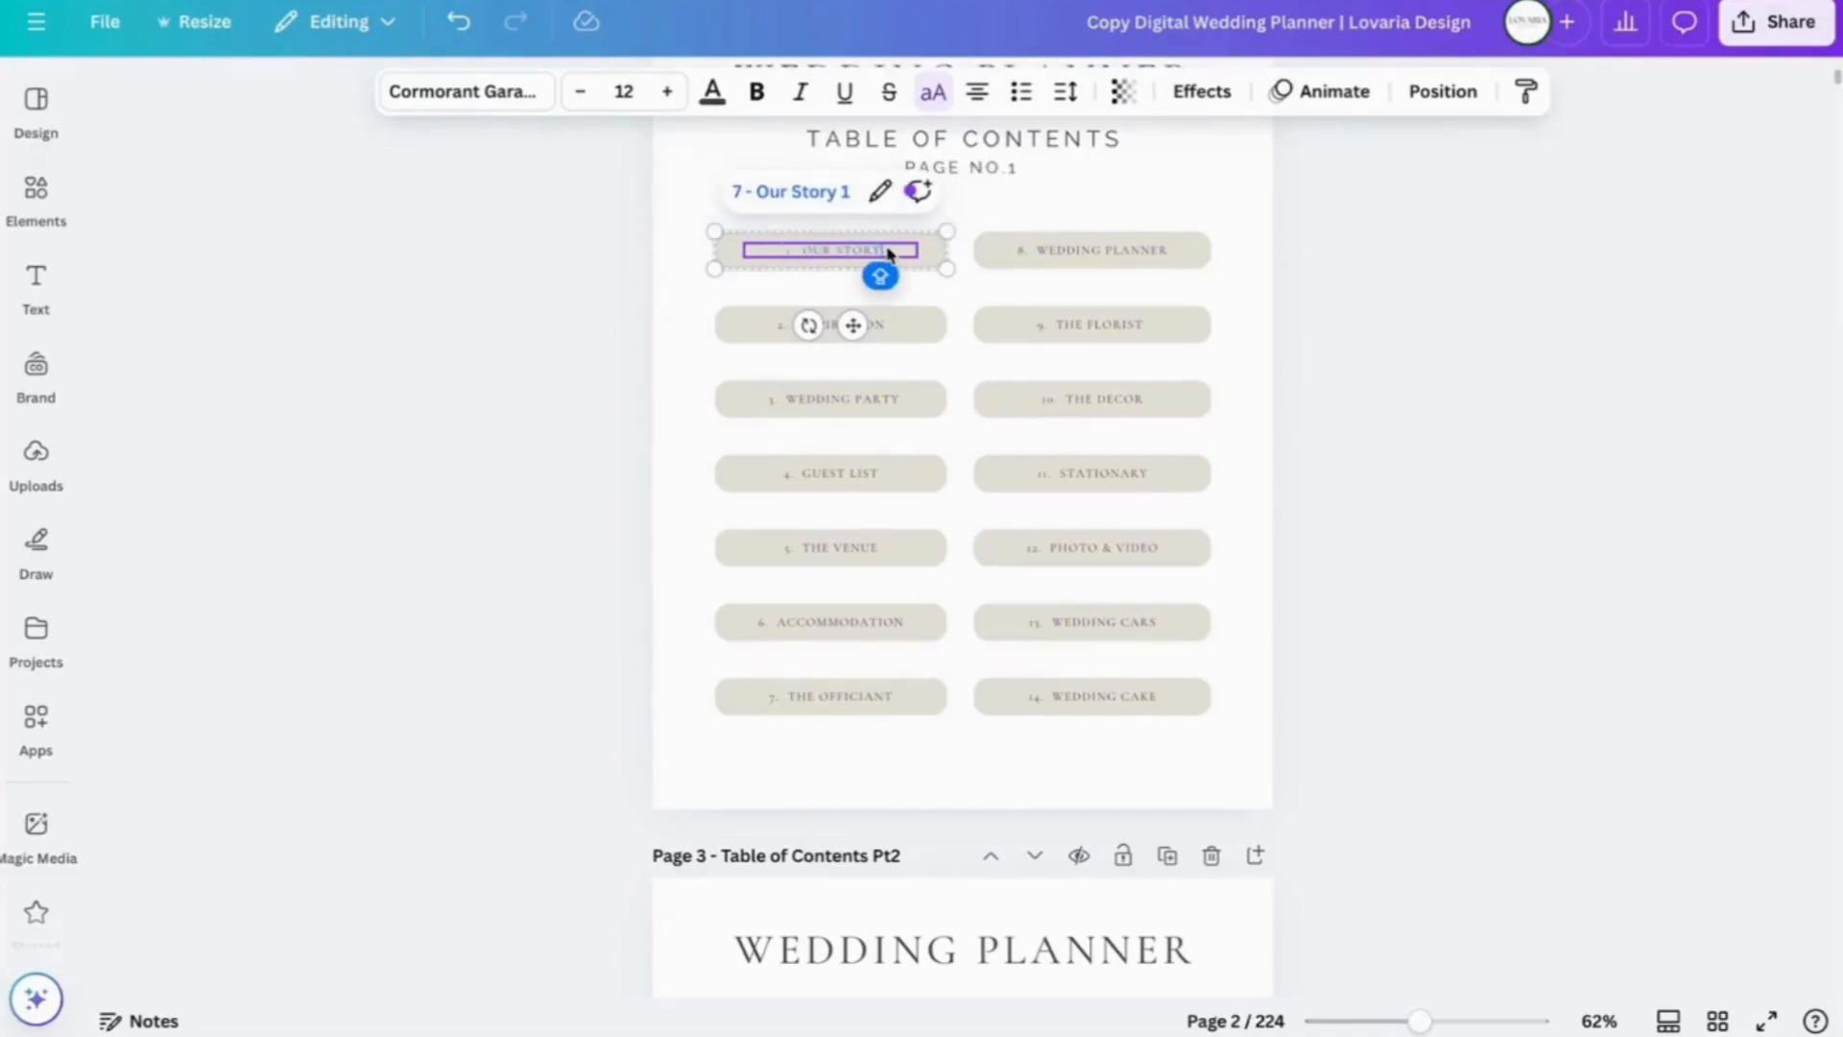
{"action": "key", "text": "BackSpace"}
{"action": "key", "text": "BackSpace"}
{"action": "key", "text": "BackSpace"}
{"action": "key", "text": "BackSpace"}
{"action": "key", "text": "BackSpace"}
{"action": "key", "text": "BackSpace"}
{"action": "key", "text": "BackSpace"}
{"action": "key", "text": "BackSpace"}
{"action": "key", "text": "BackSpace"}
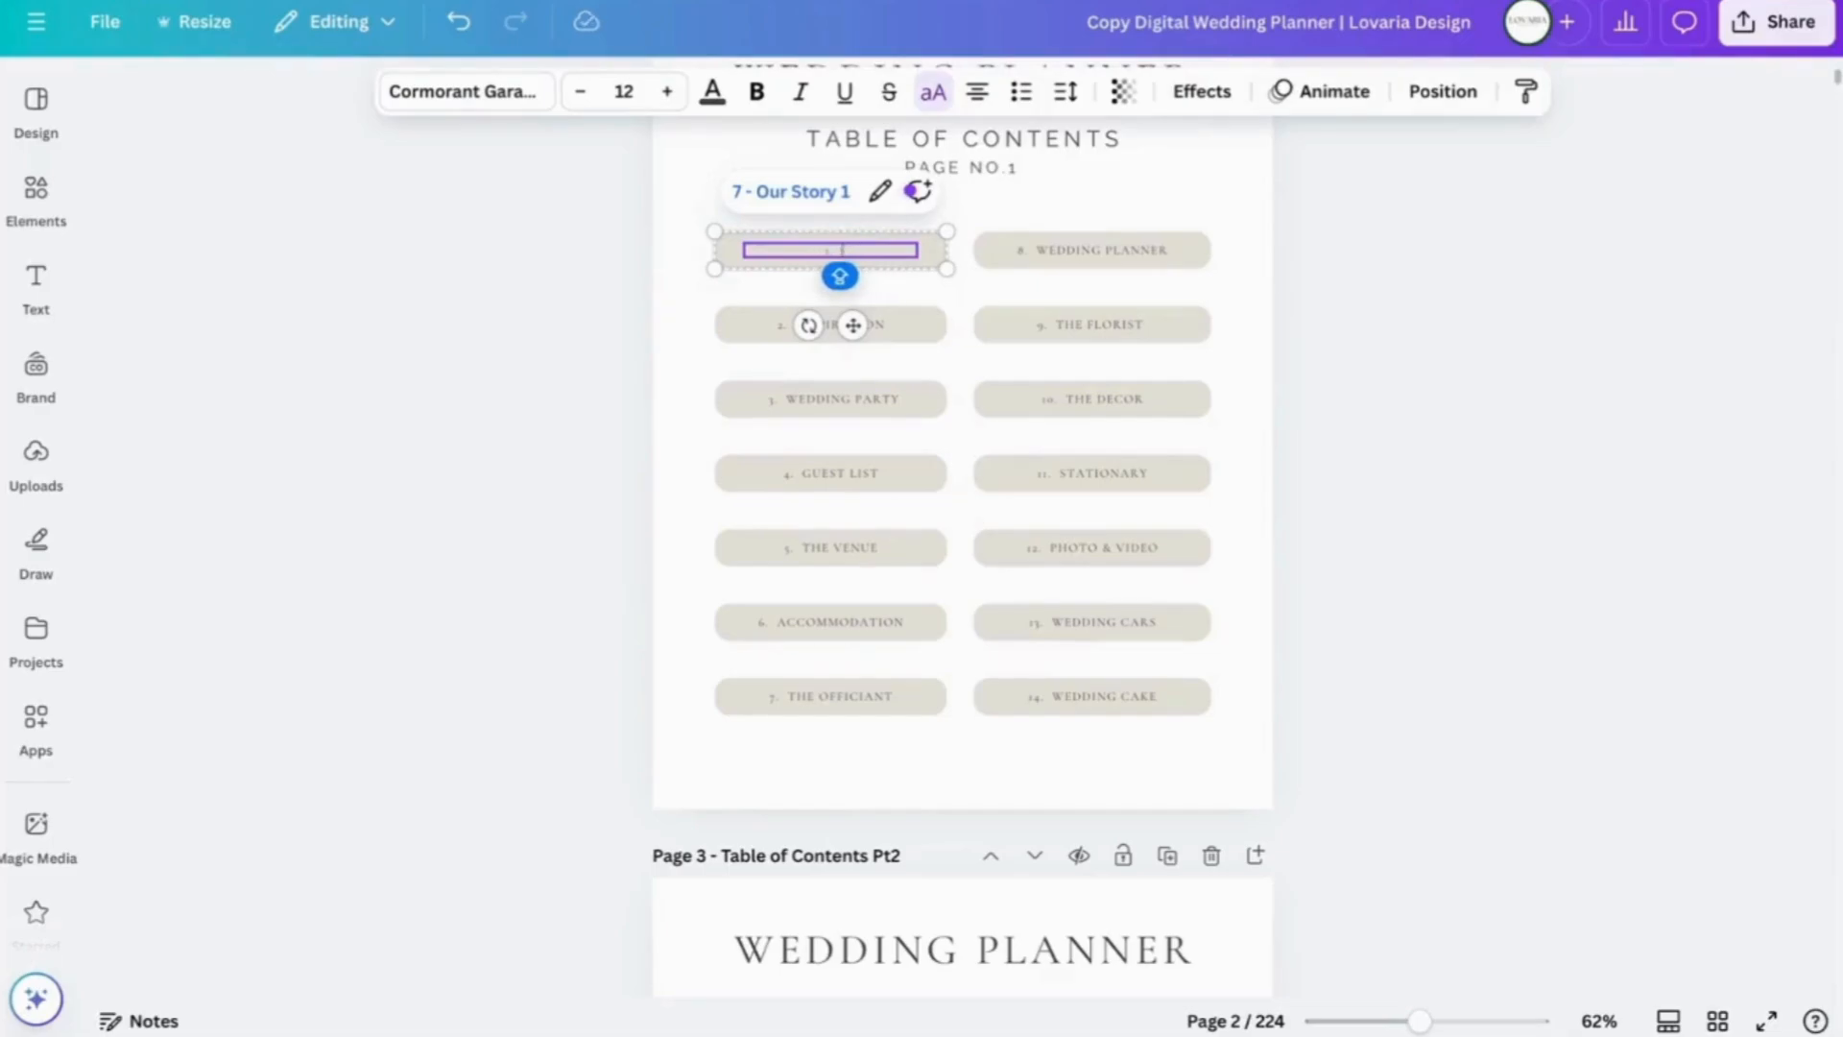
{"action": "type", "text": "INSPIRA"}
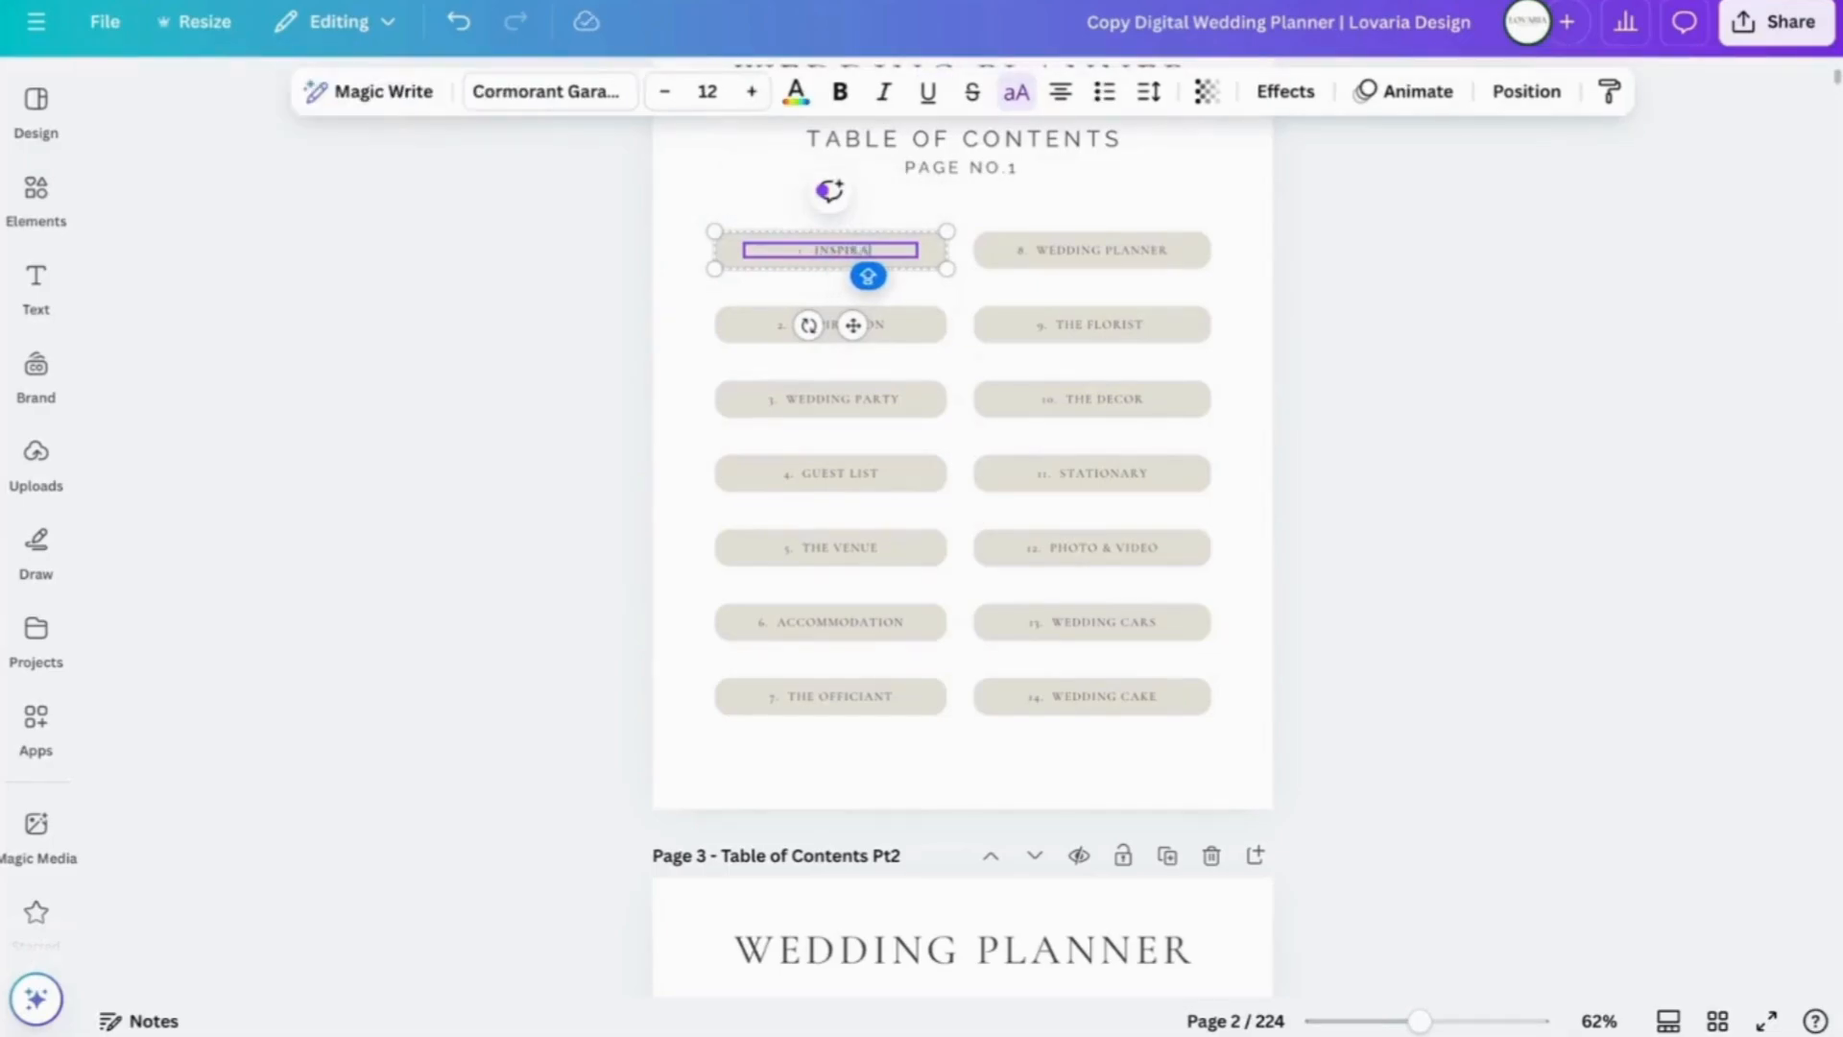
{"action": "type", "text": "TION"}
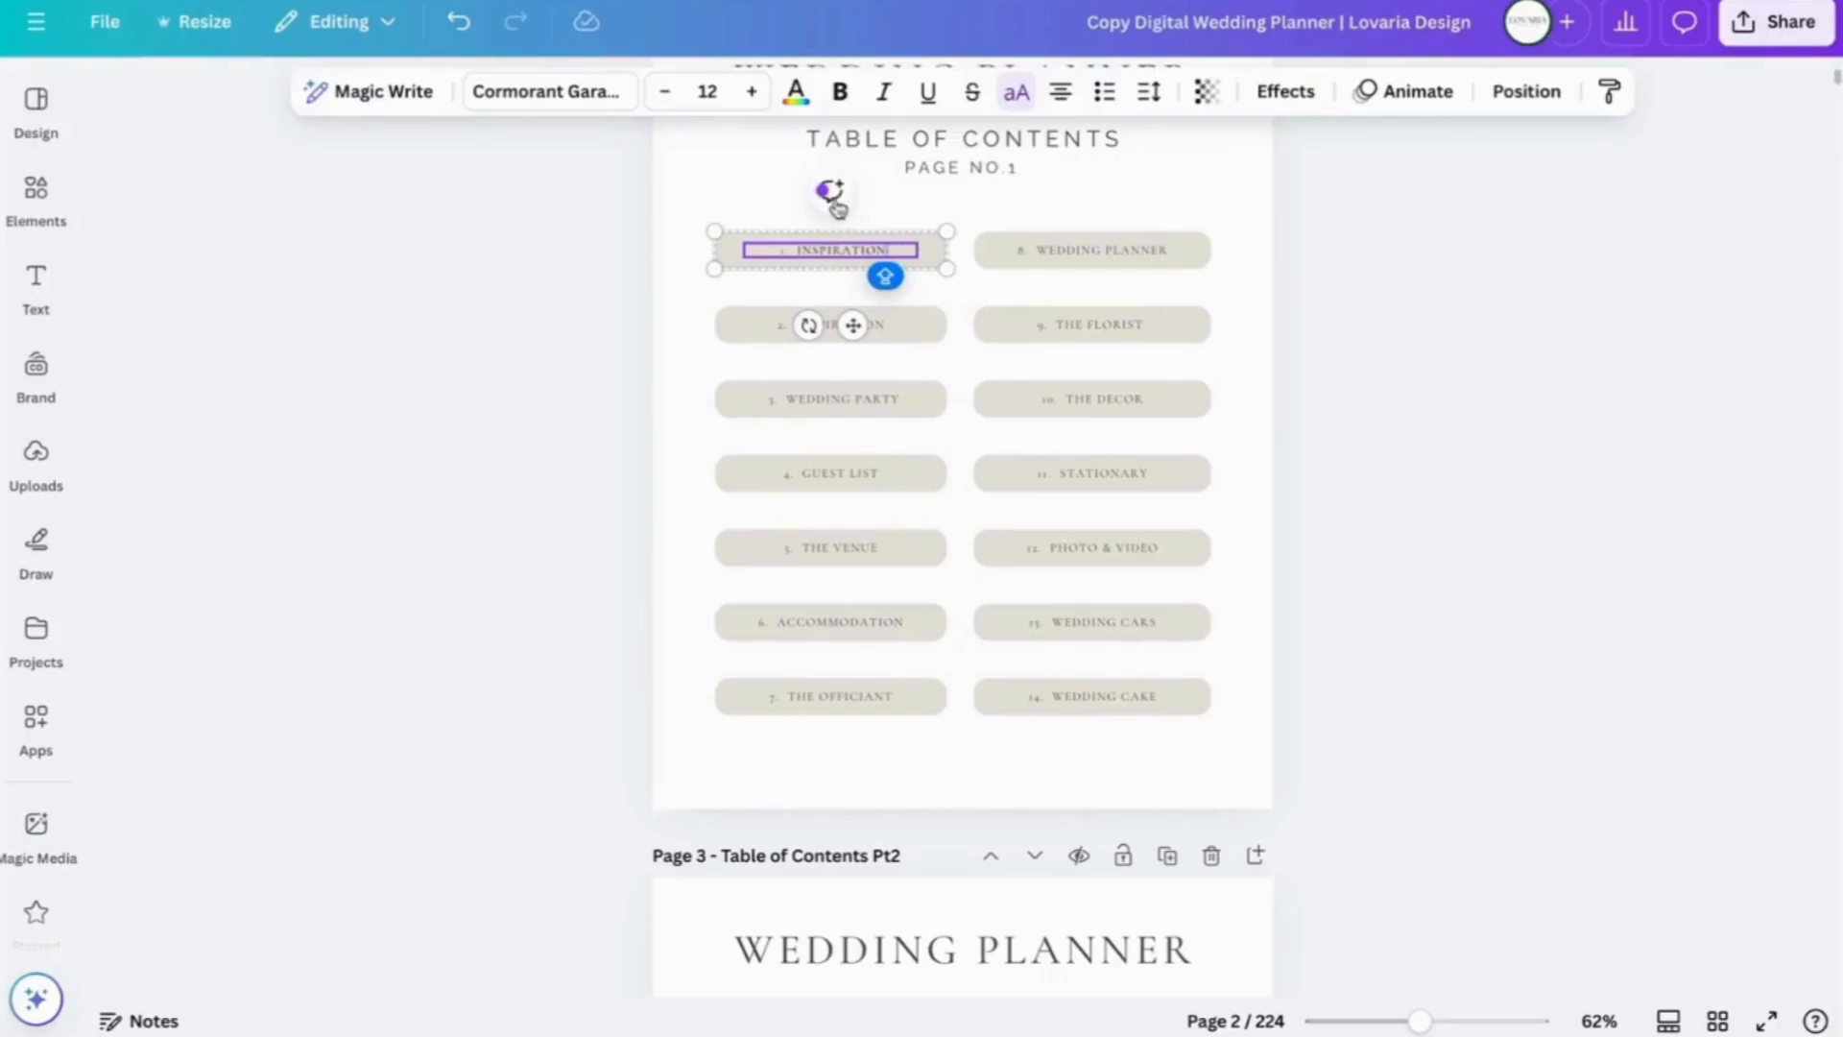
{"action": "left_click", "coordinate": [935, 286]}
- Change the entry's link from '7 - Our Story 1' to the '4 - Inspiration' page
{"action": "left_click", "coordinate": [865, 245]}
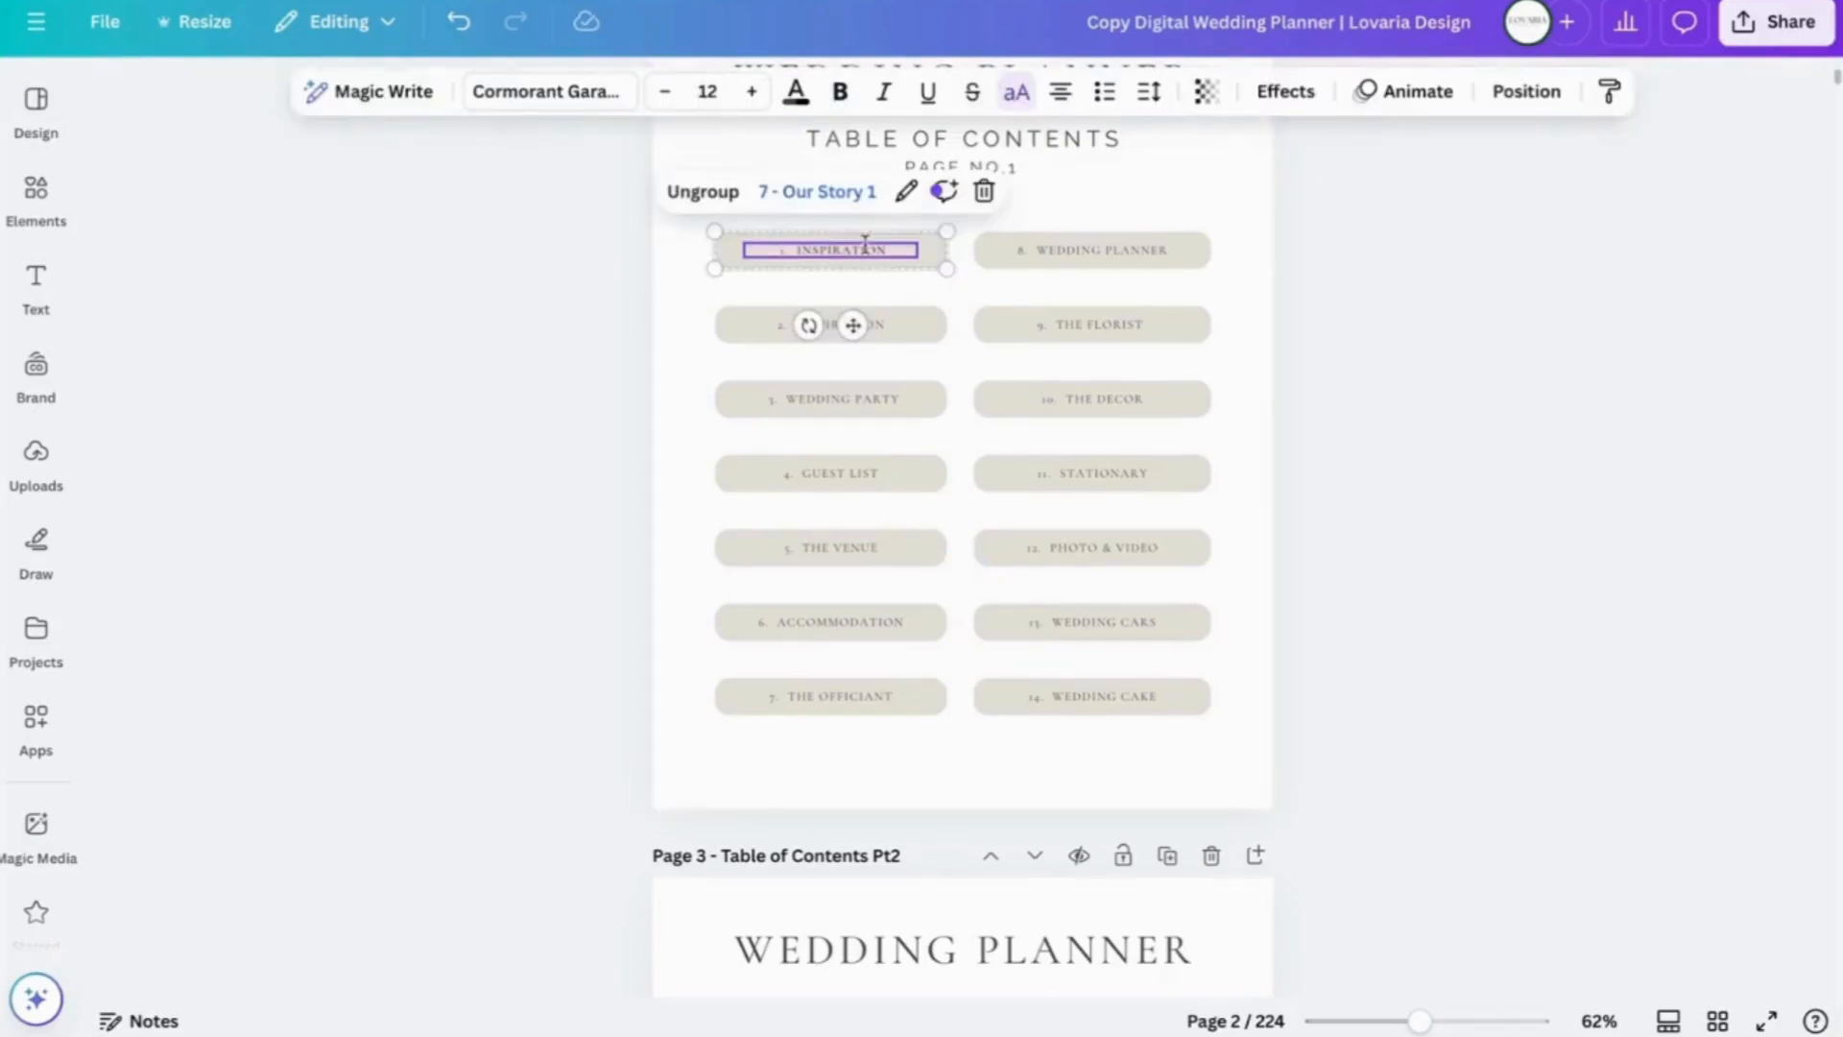
{"action": "left_click", "coordinate": [906, 193]}
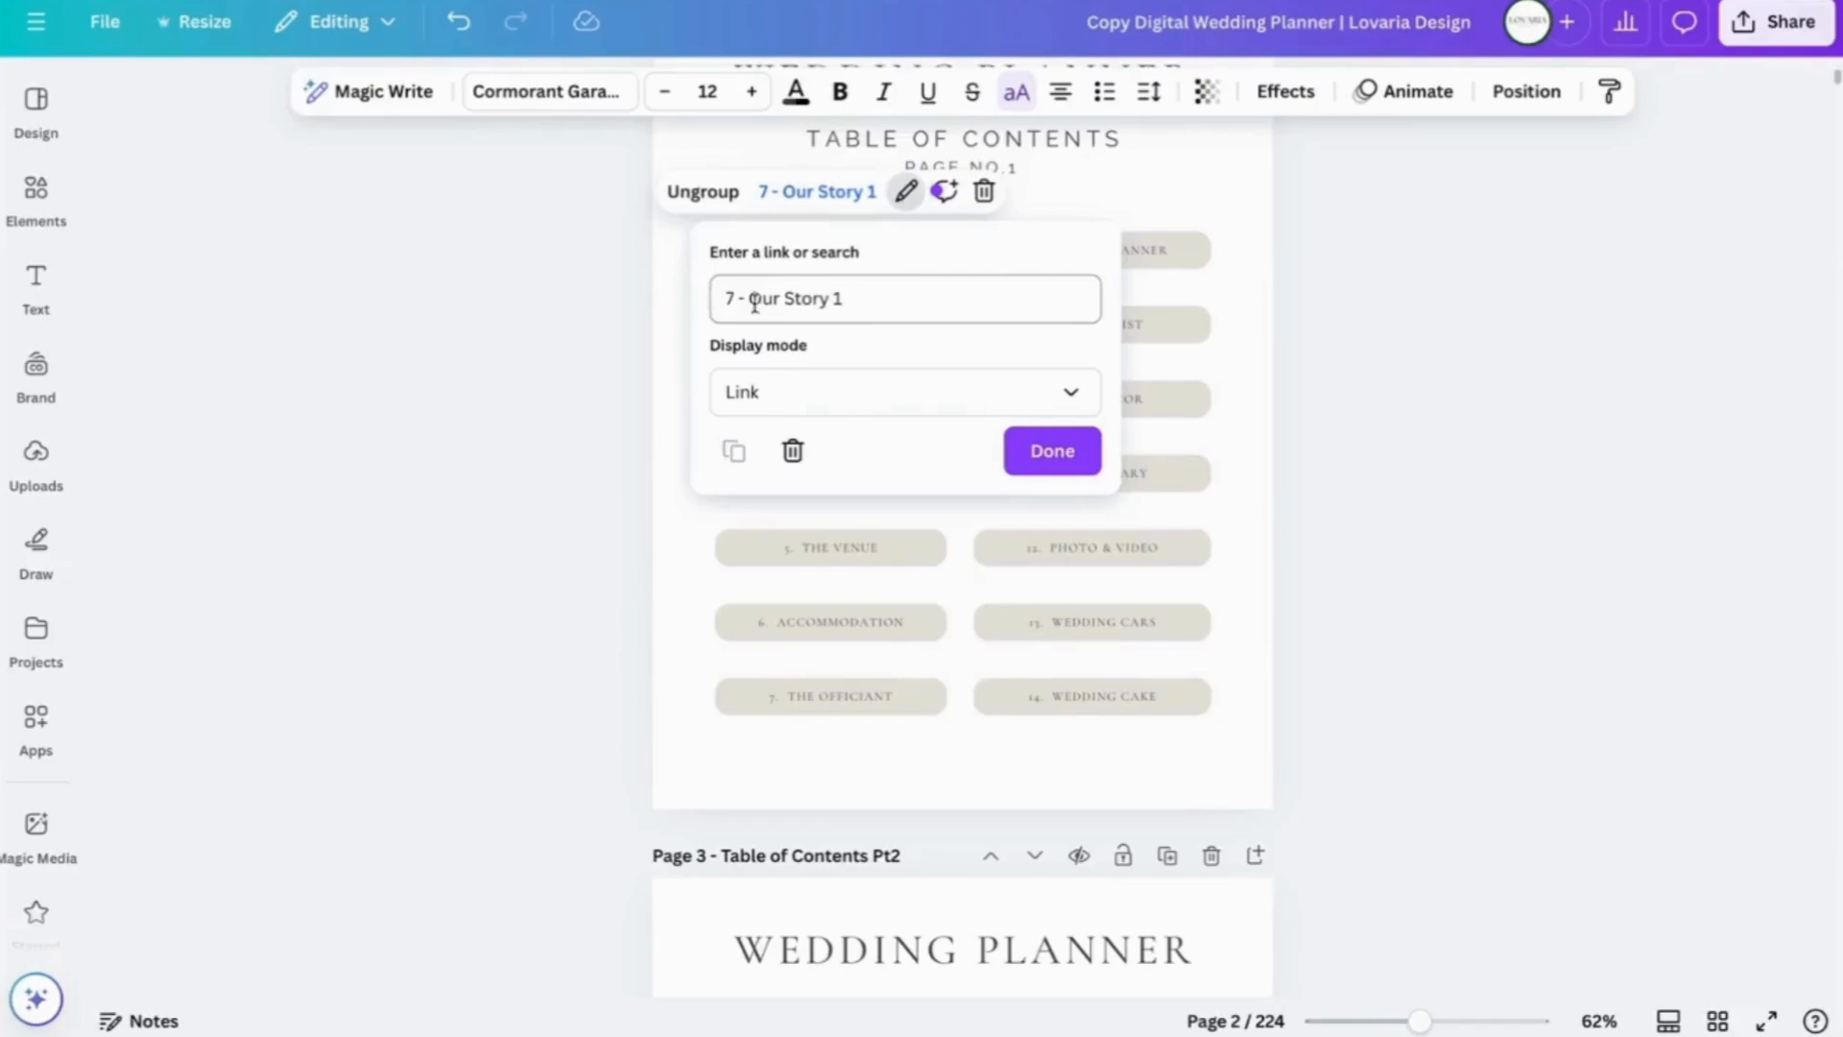
{"action": "left_click", "coordinate": [871, 298]}
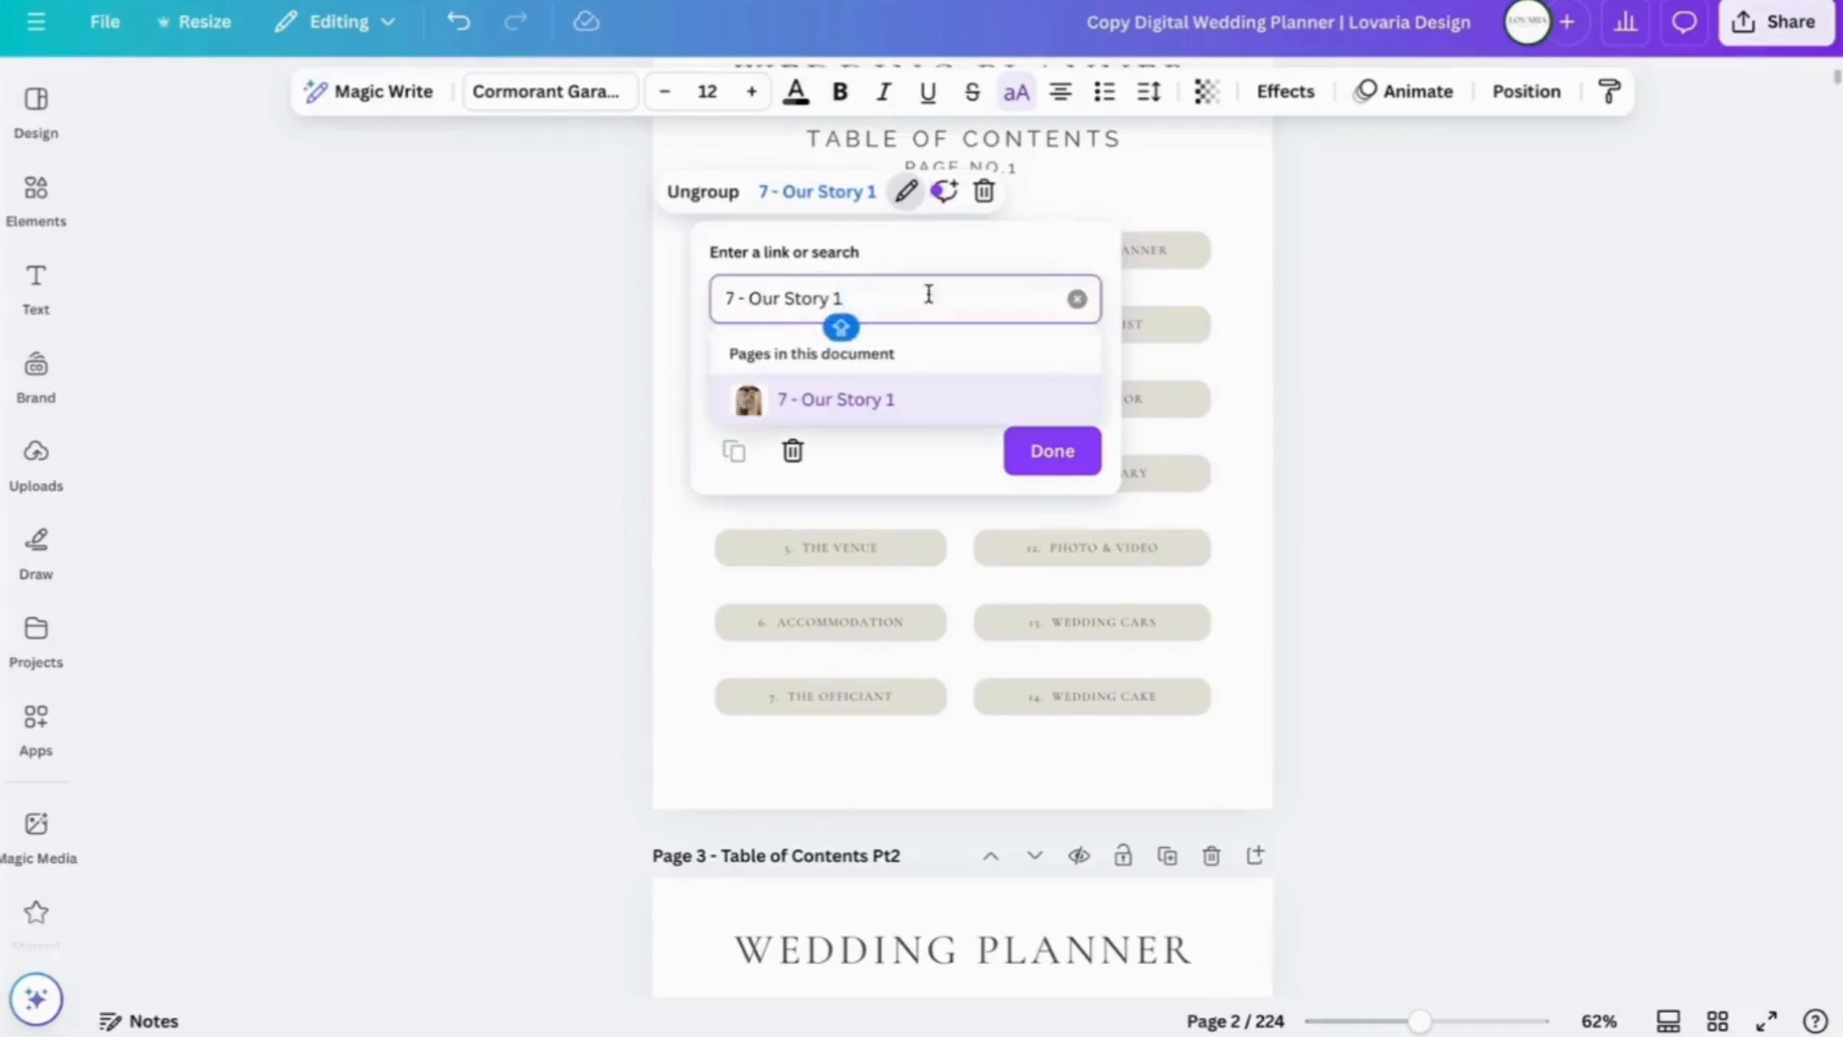
{"action": "left_click", "coordinate": [1077, 299]}
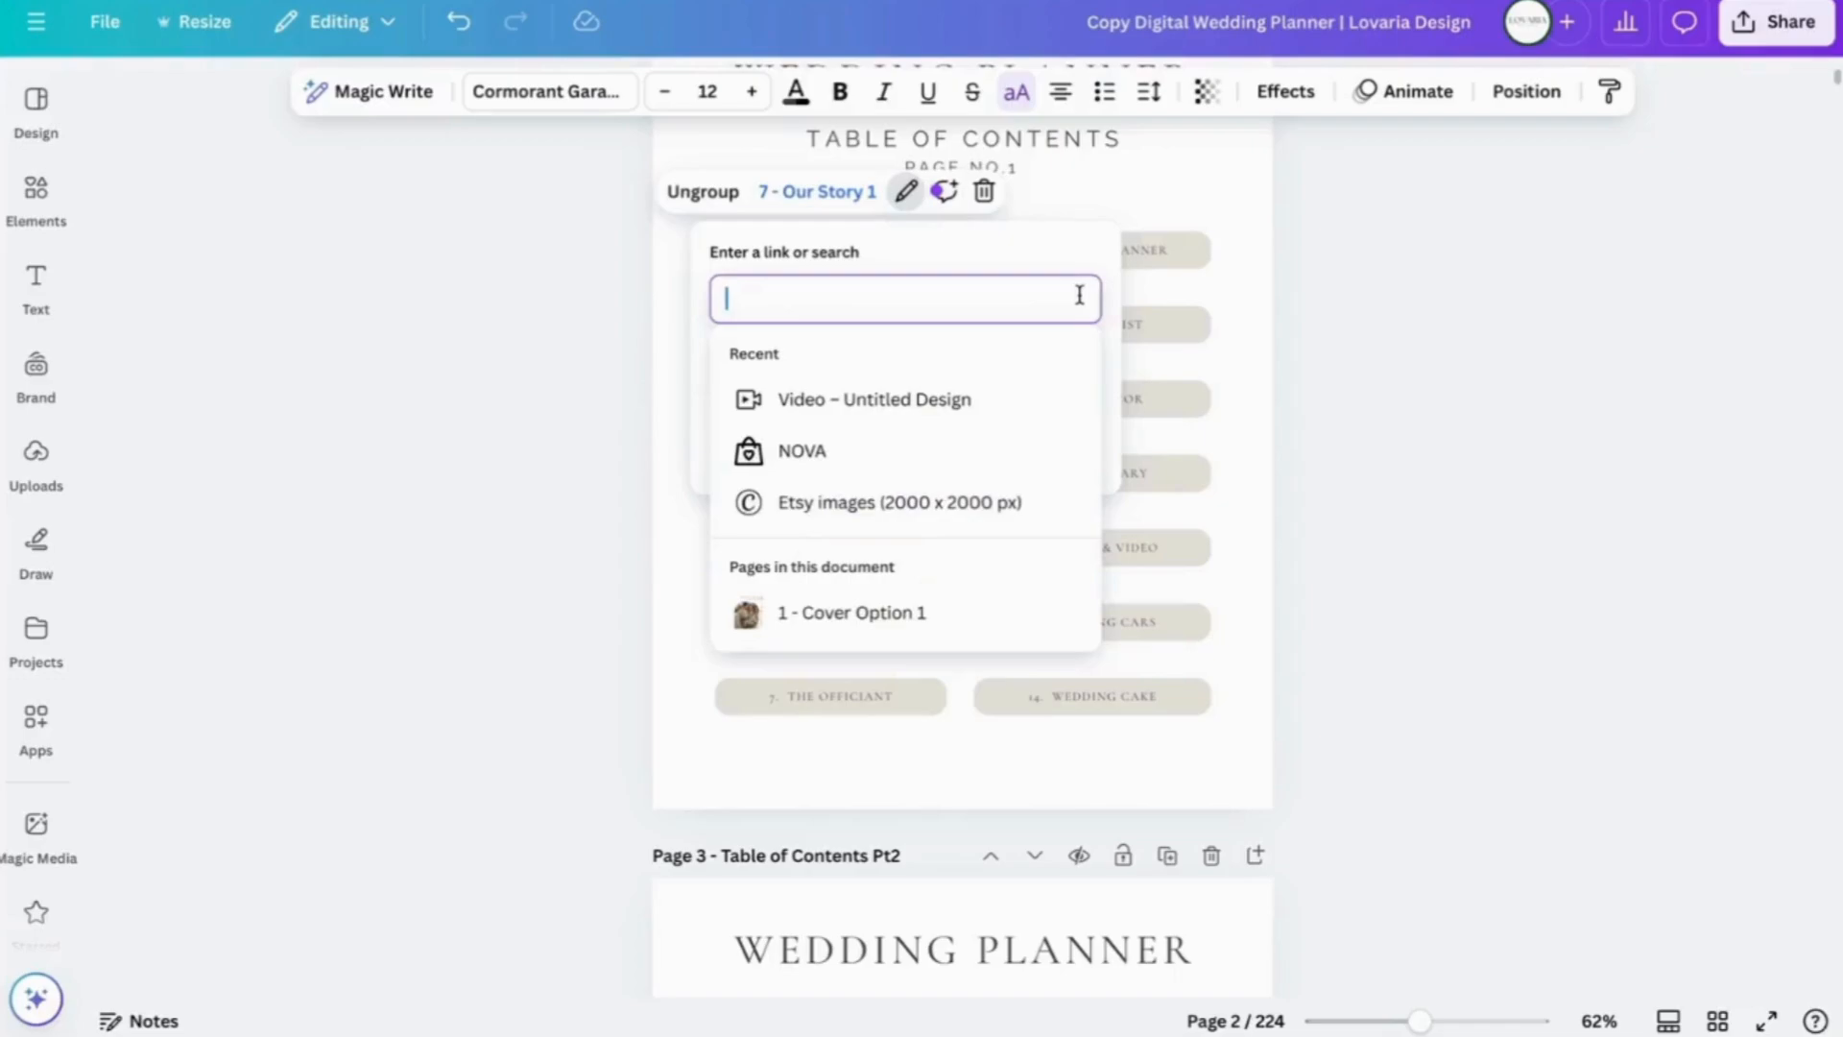
{"action": "scroll", "coordinate": [1022, 509], "scroll_direction": "down", "scroll_amount": 5}
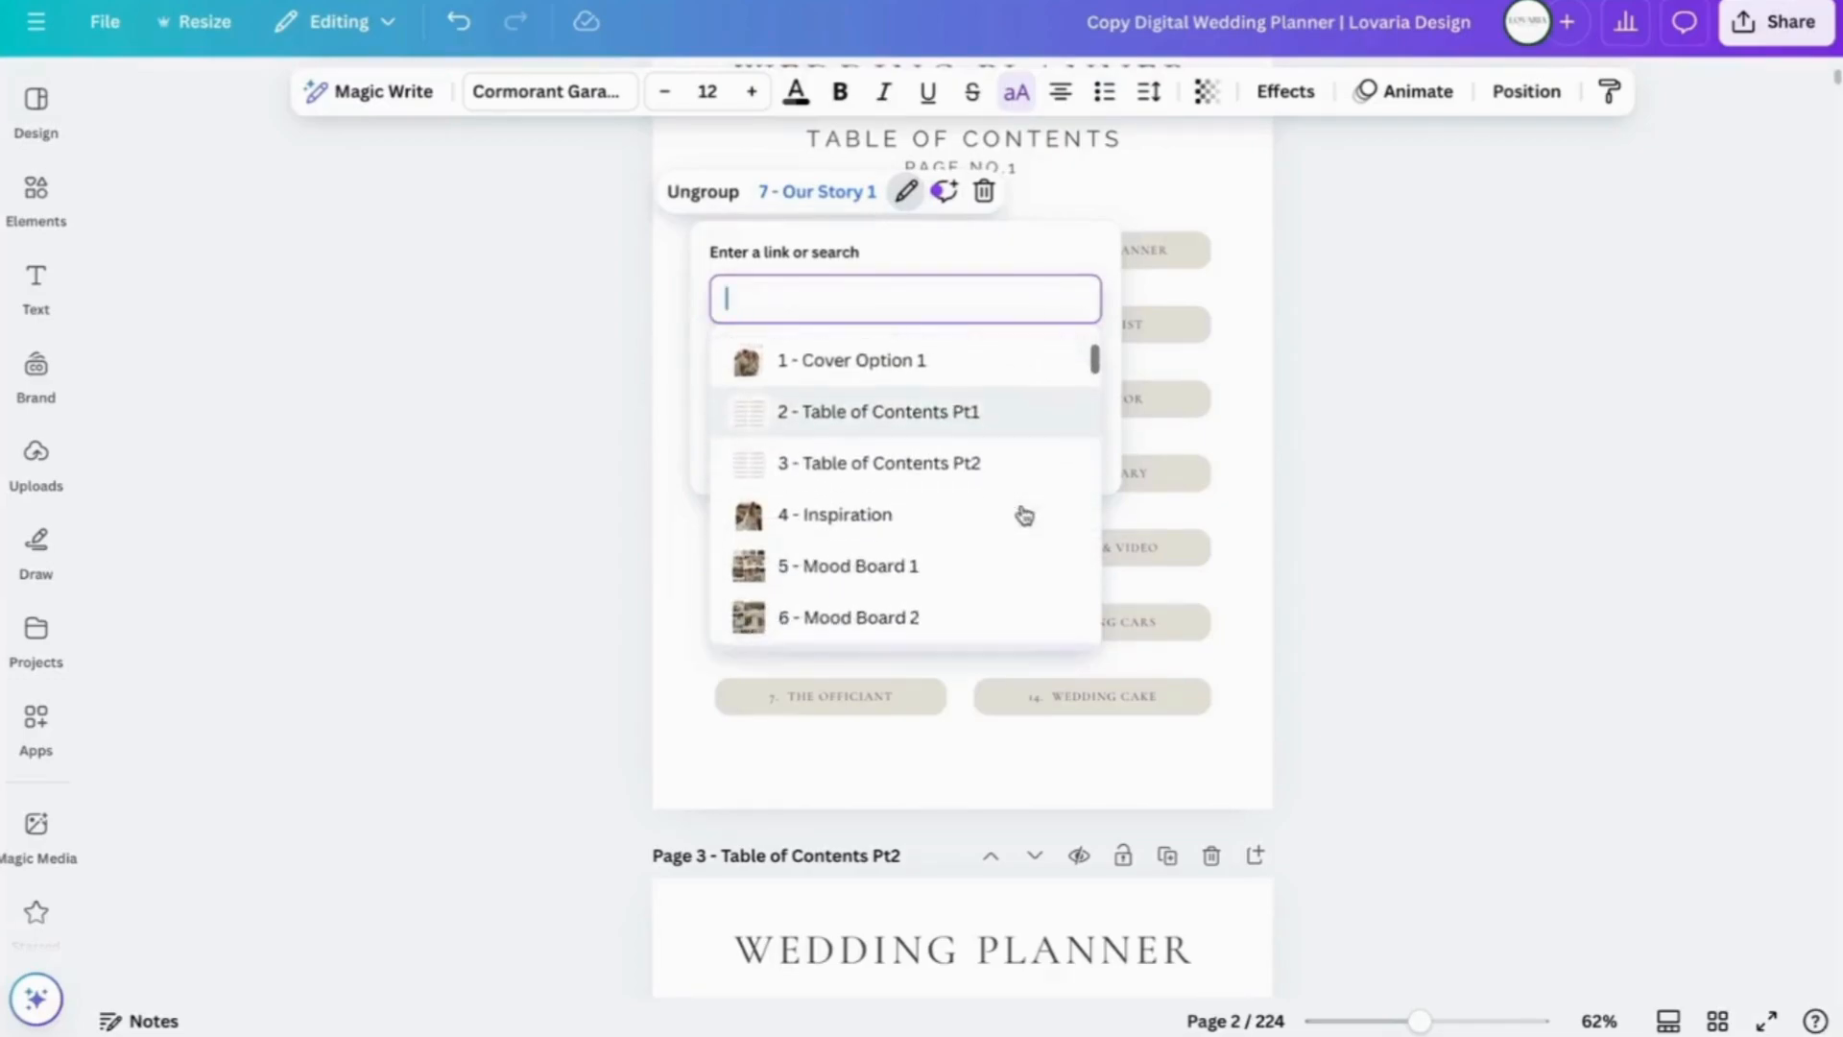
{"action": "scroll", "coordinate": [1024, 516], "scroll_direction": "down", "scroll_amount": 1}
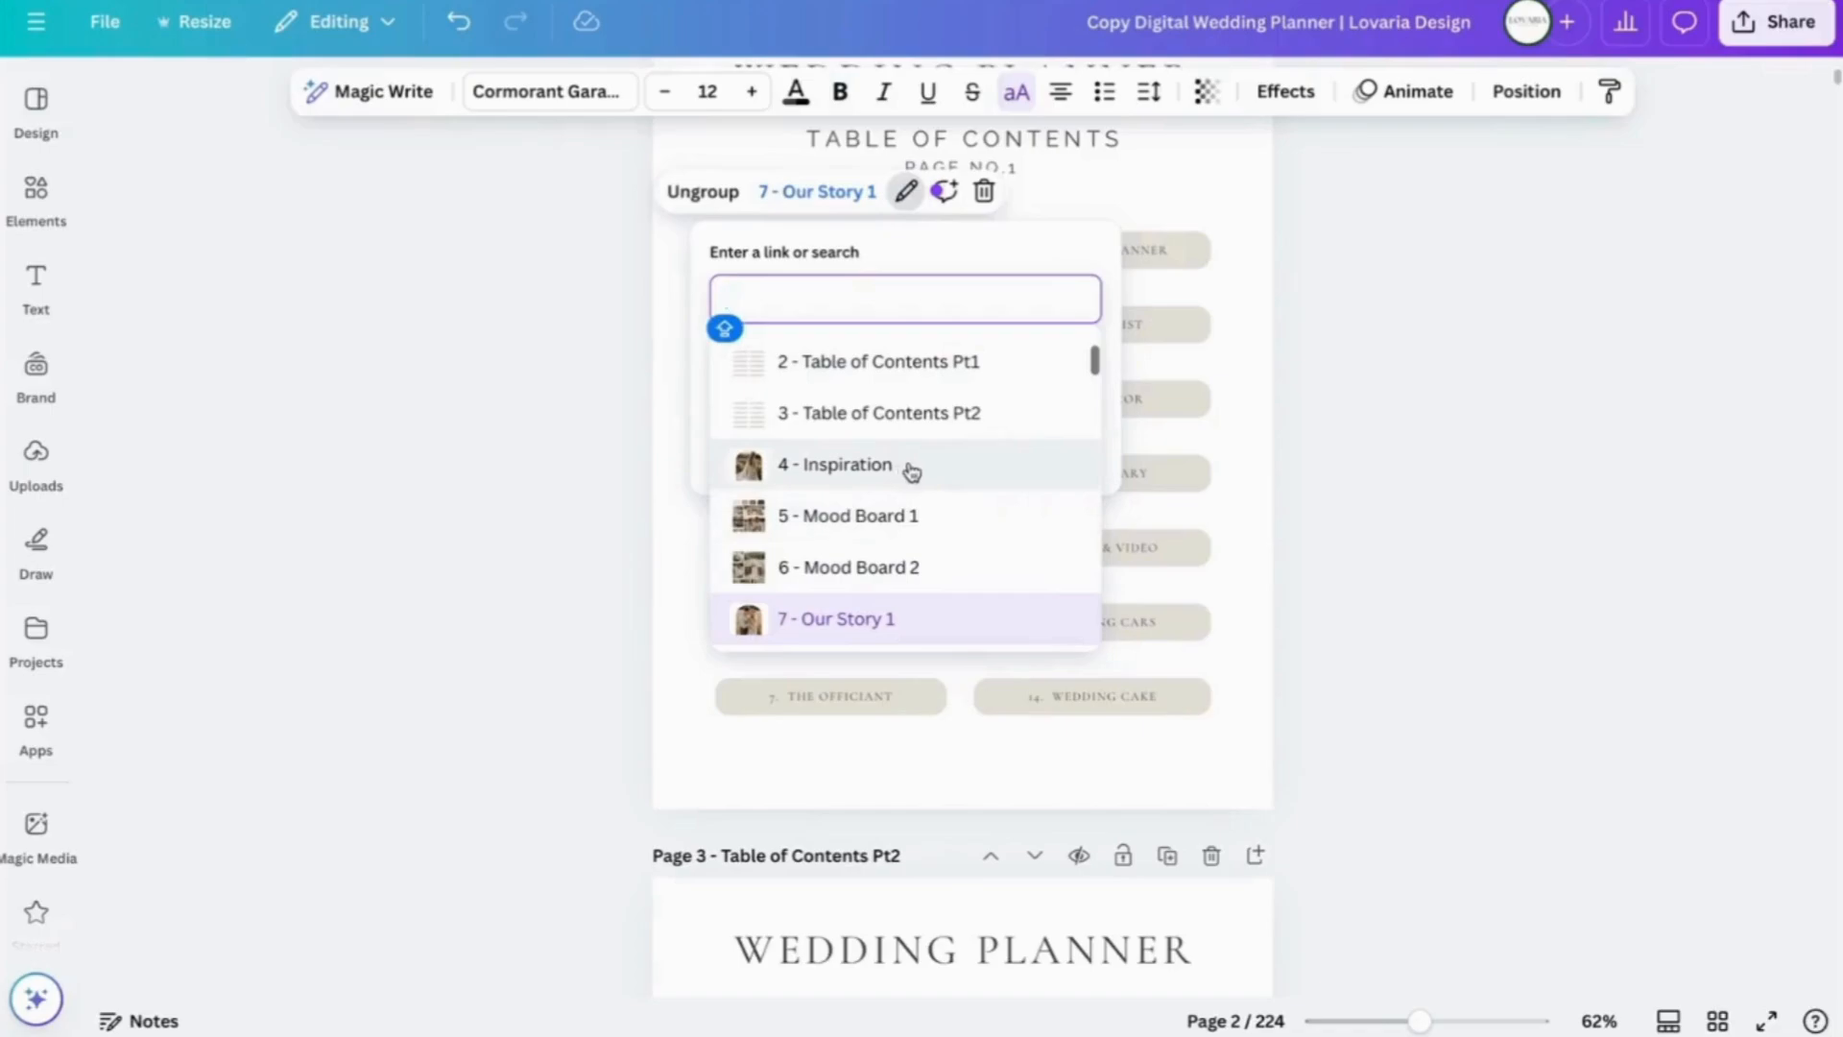
{"action": "left_click", "coordinate": [836, 469]}
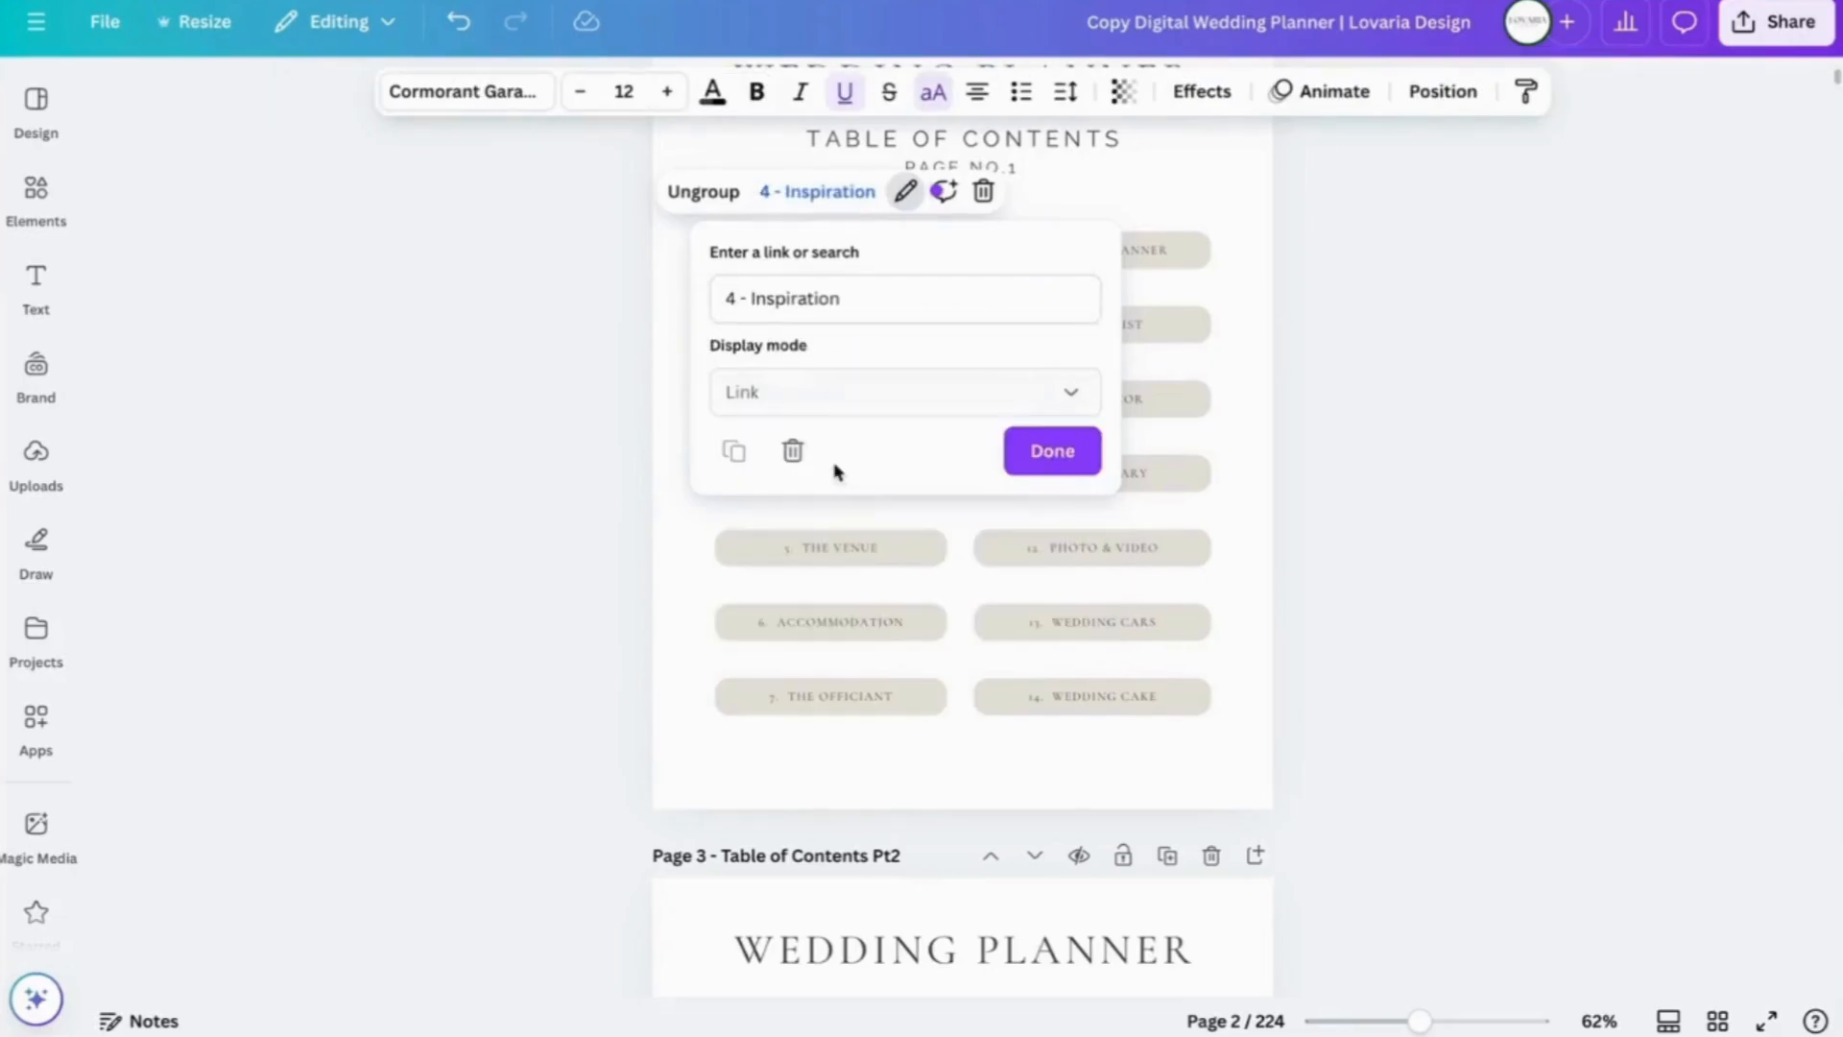
{"action": "left_click", "coordinate": [1039, 453]}
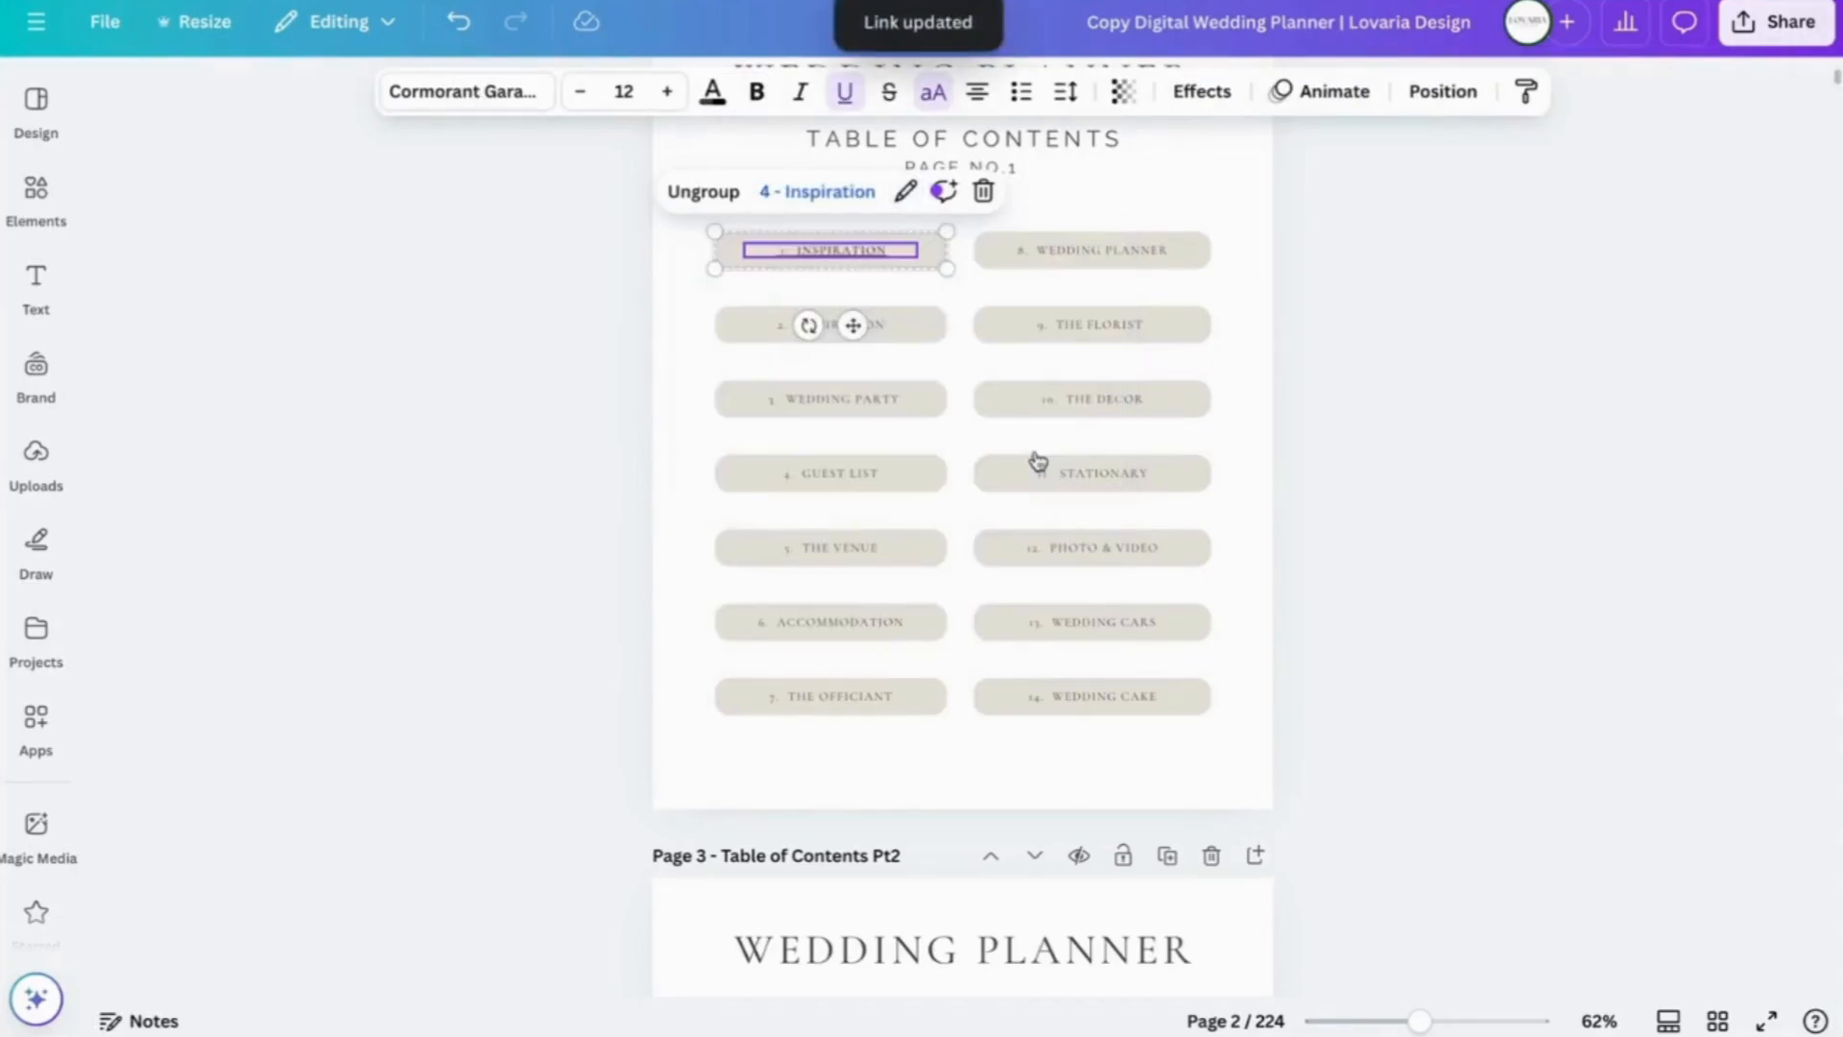
- Remove the underline from the 1. INSPIRATION entry
{"action": "left_click", "coordinate": [1194, 195]}
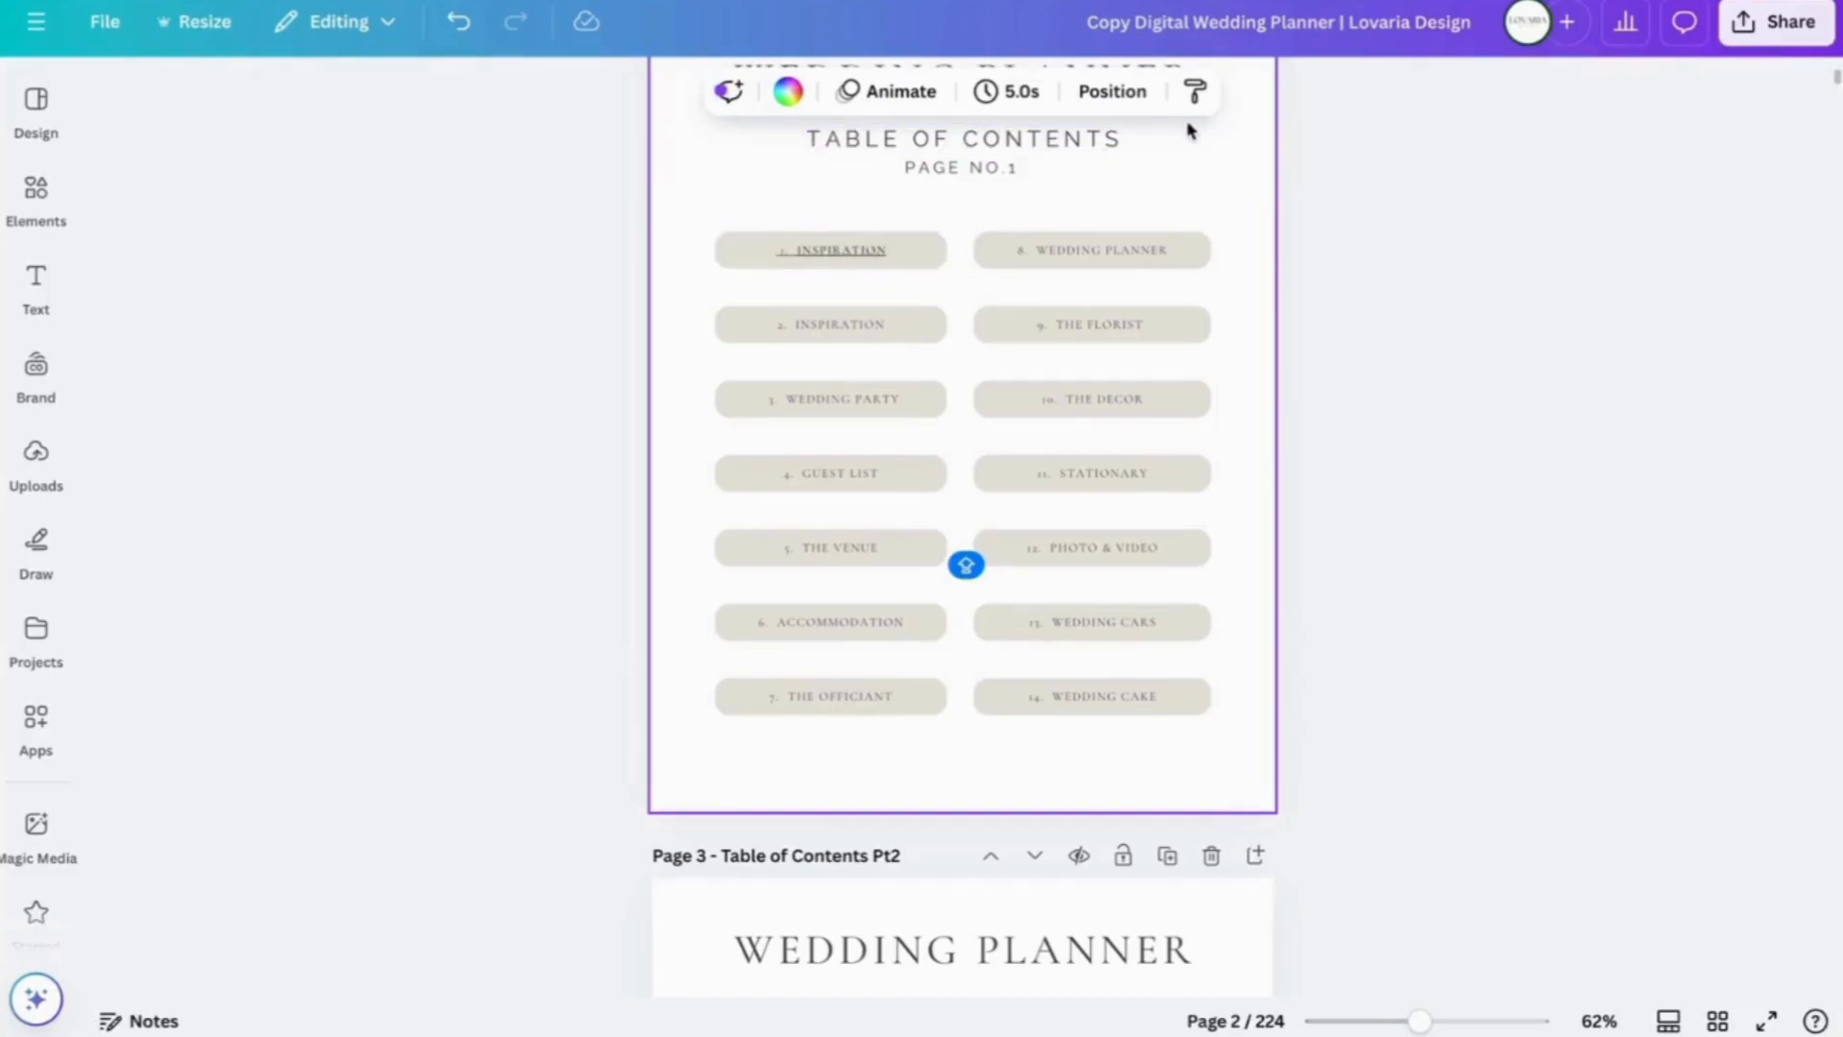
{"action": "left_click", "coordinate": [818, 248]}
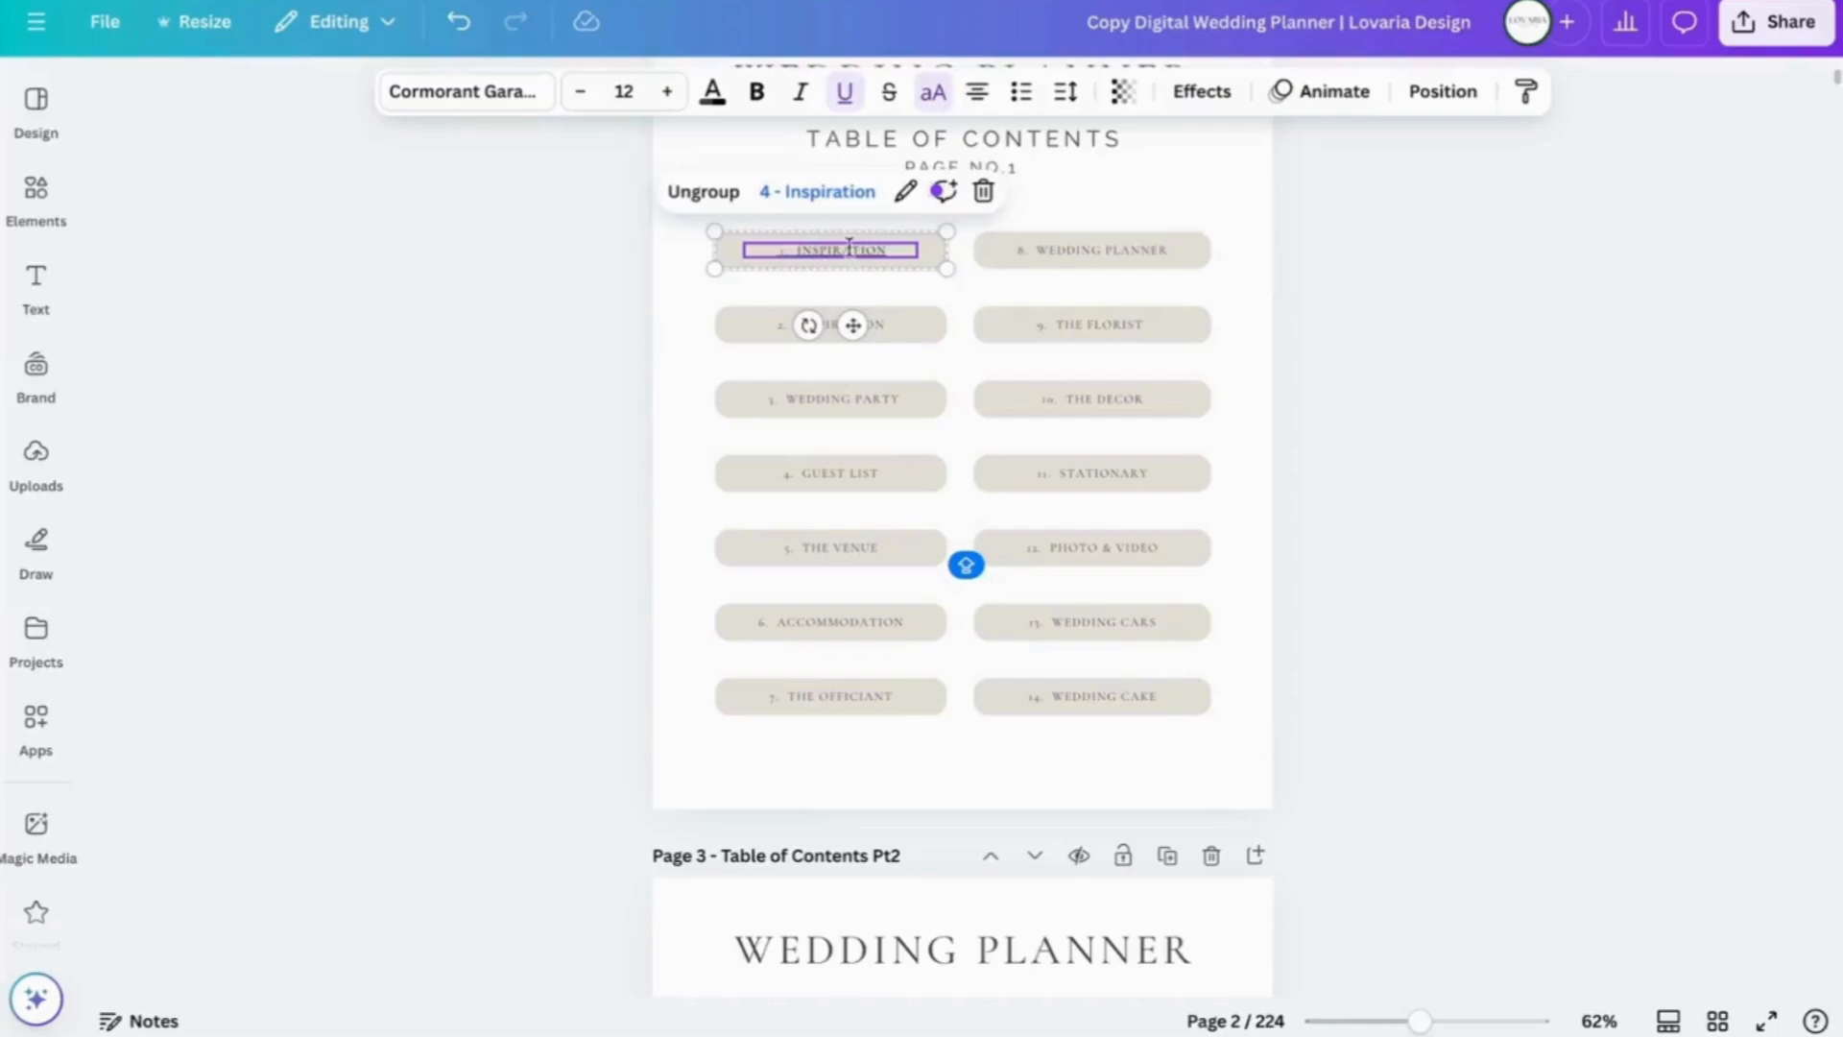
{"action": "left_click", "coordinate": [845, 96]}
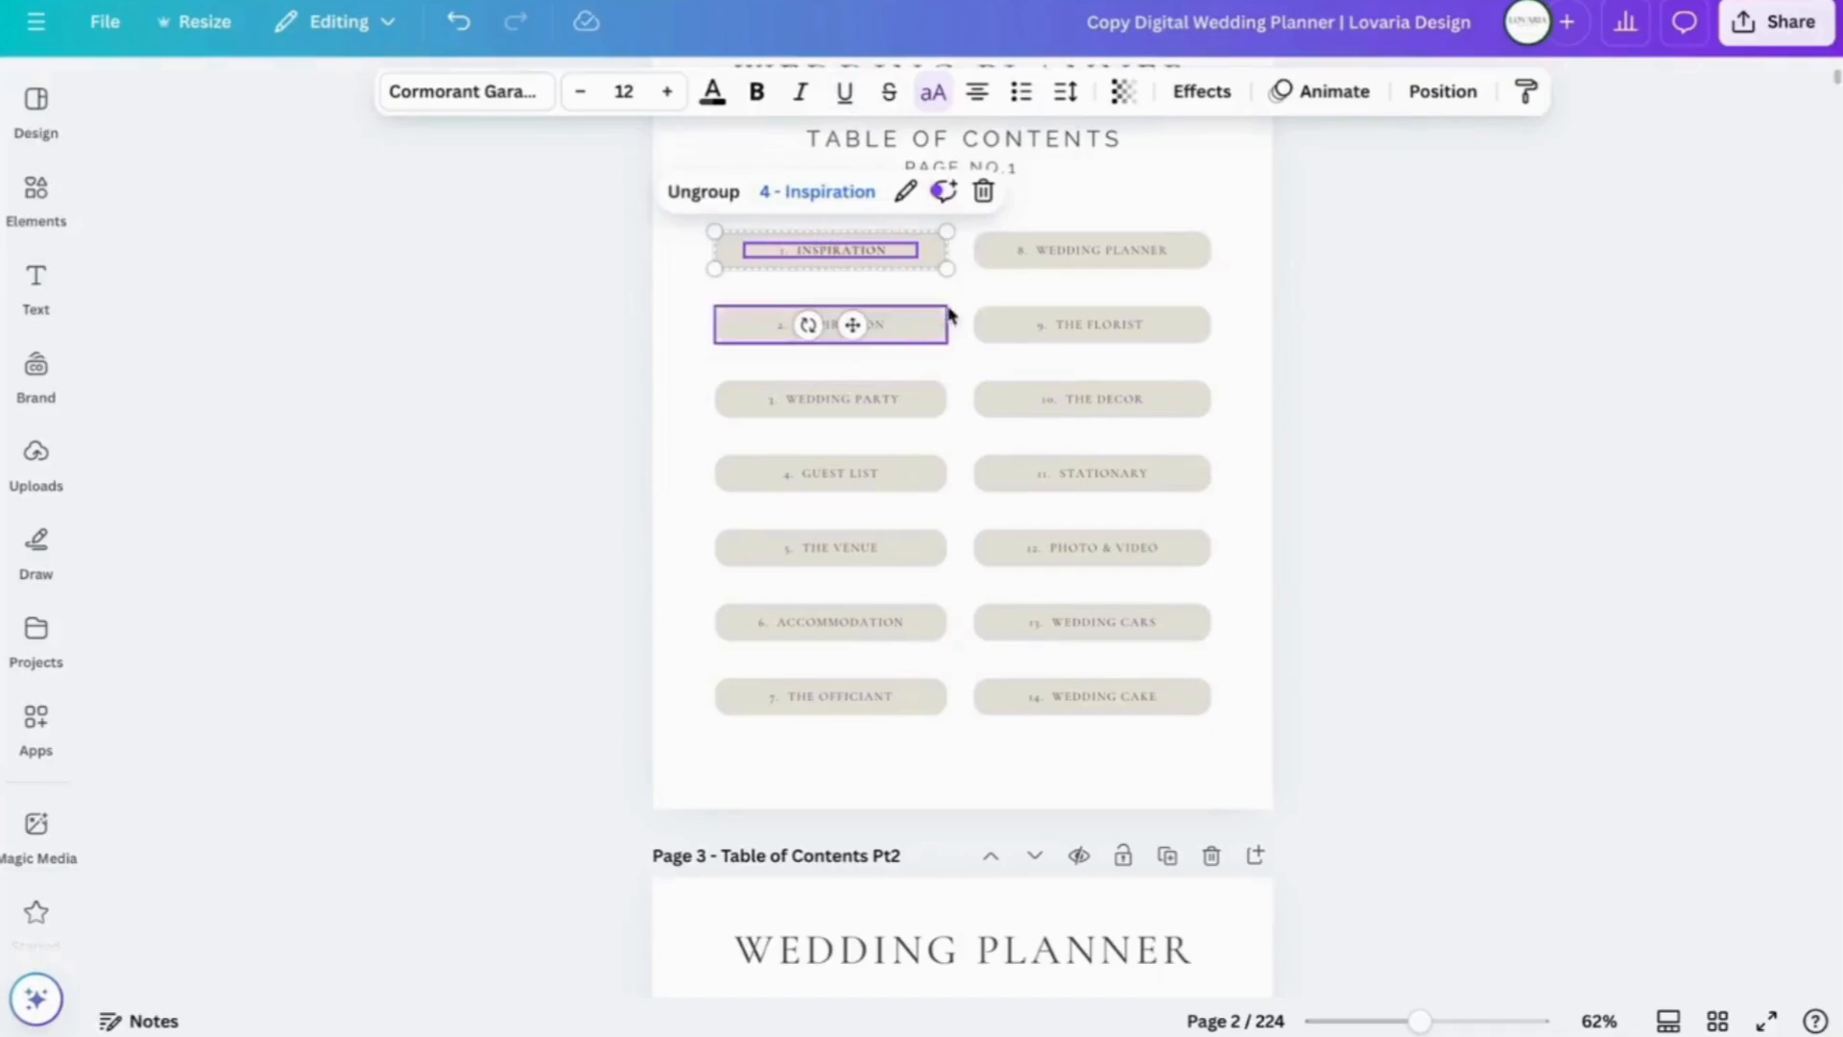
{"action": "left_click", "coordinate": [969, 291]}
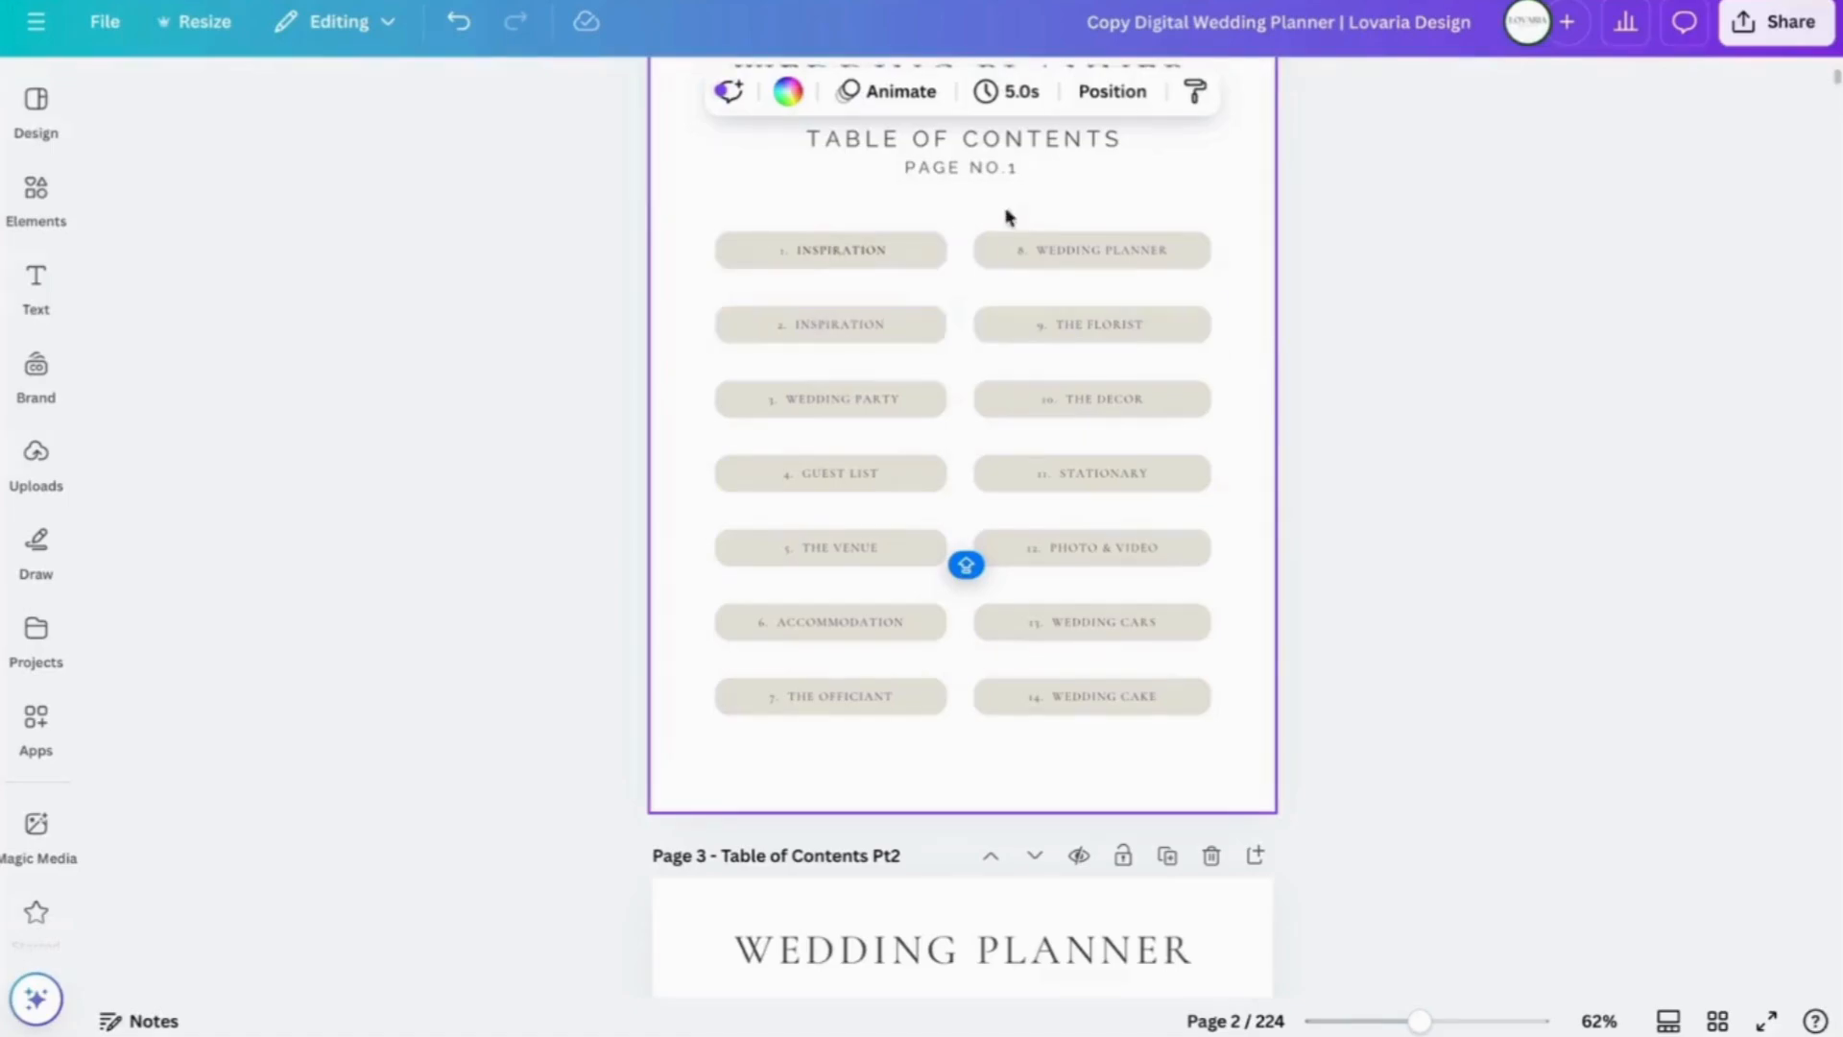
- Scroll down past the mood board, Our Story and members pages to page 14, Roles & Contact Info
{"action": "scroll", "coordinate": [1563, 774], "scroll_direction": "down", "scroll_amount": 15}
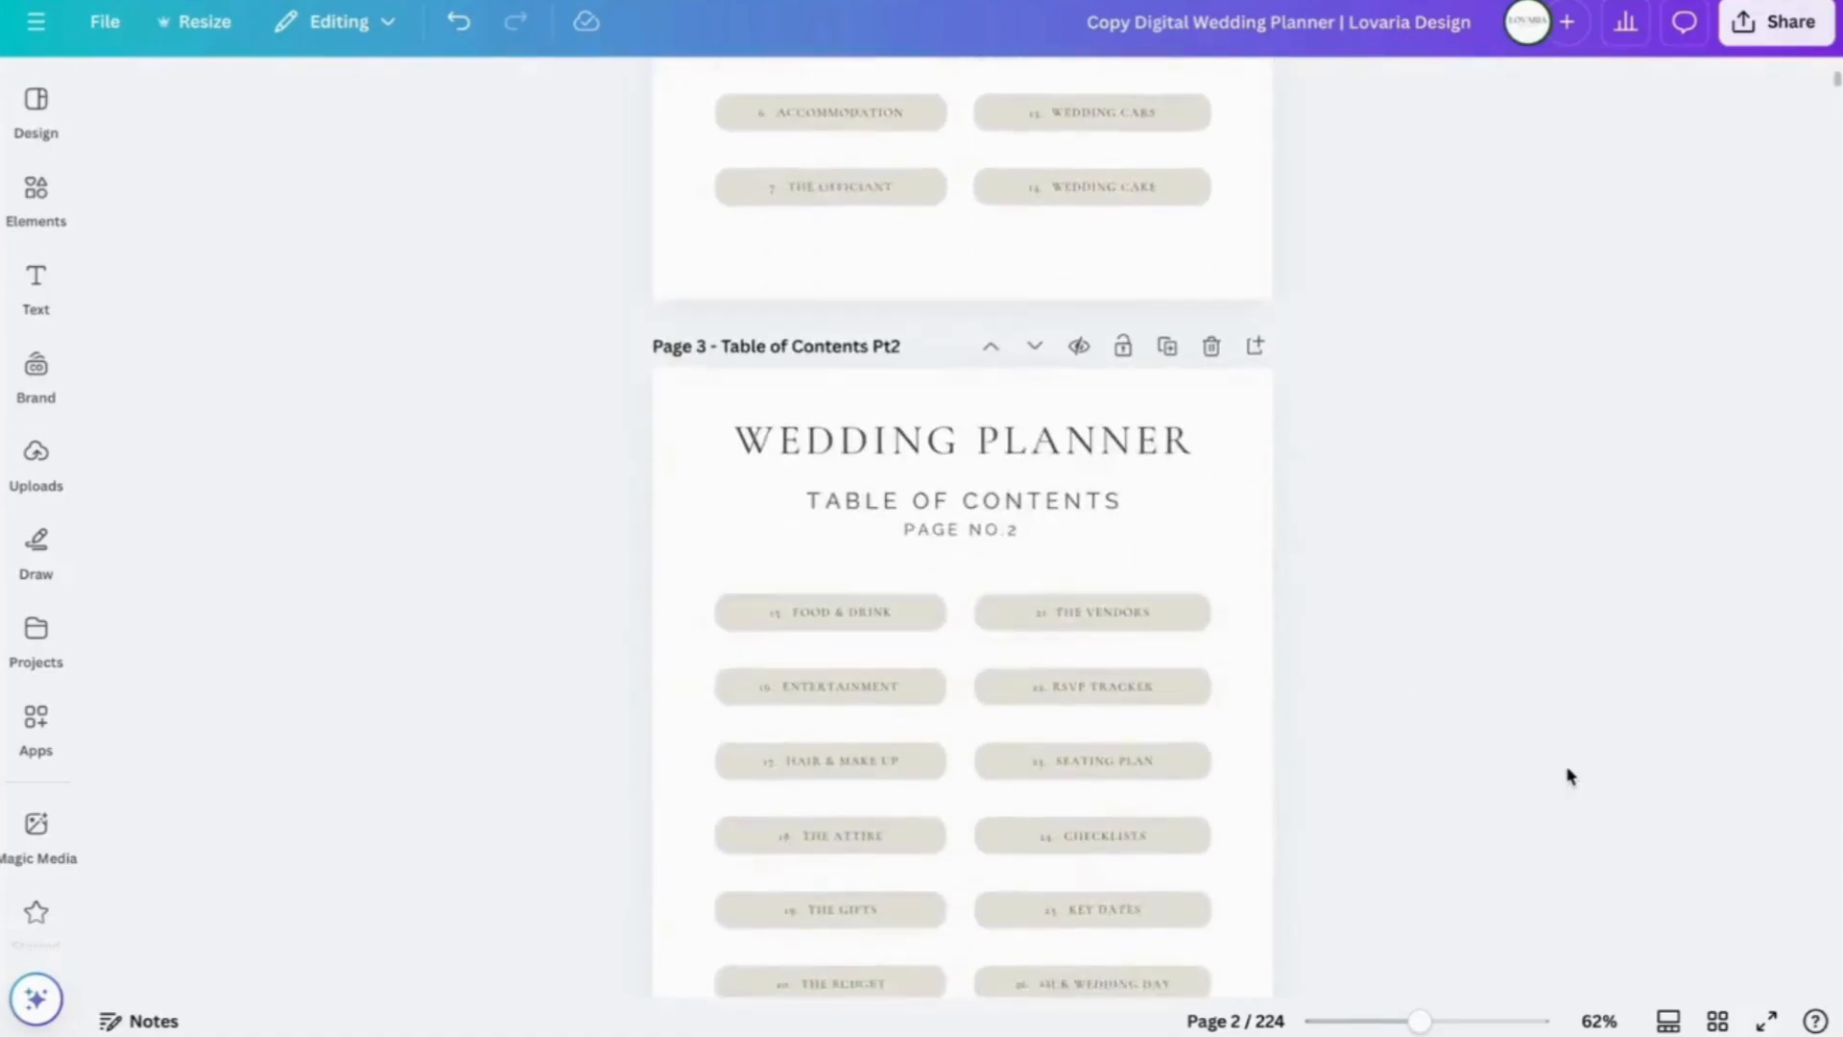
{"action": "scroll", "coordinate": [1568, 776], "scroll_direction": "down", "scroll_amount": 15}
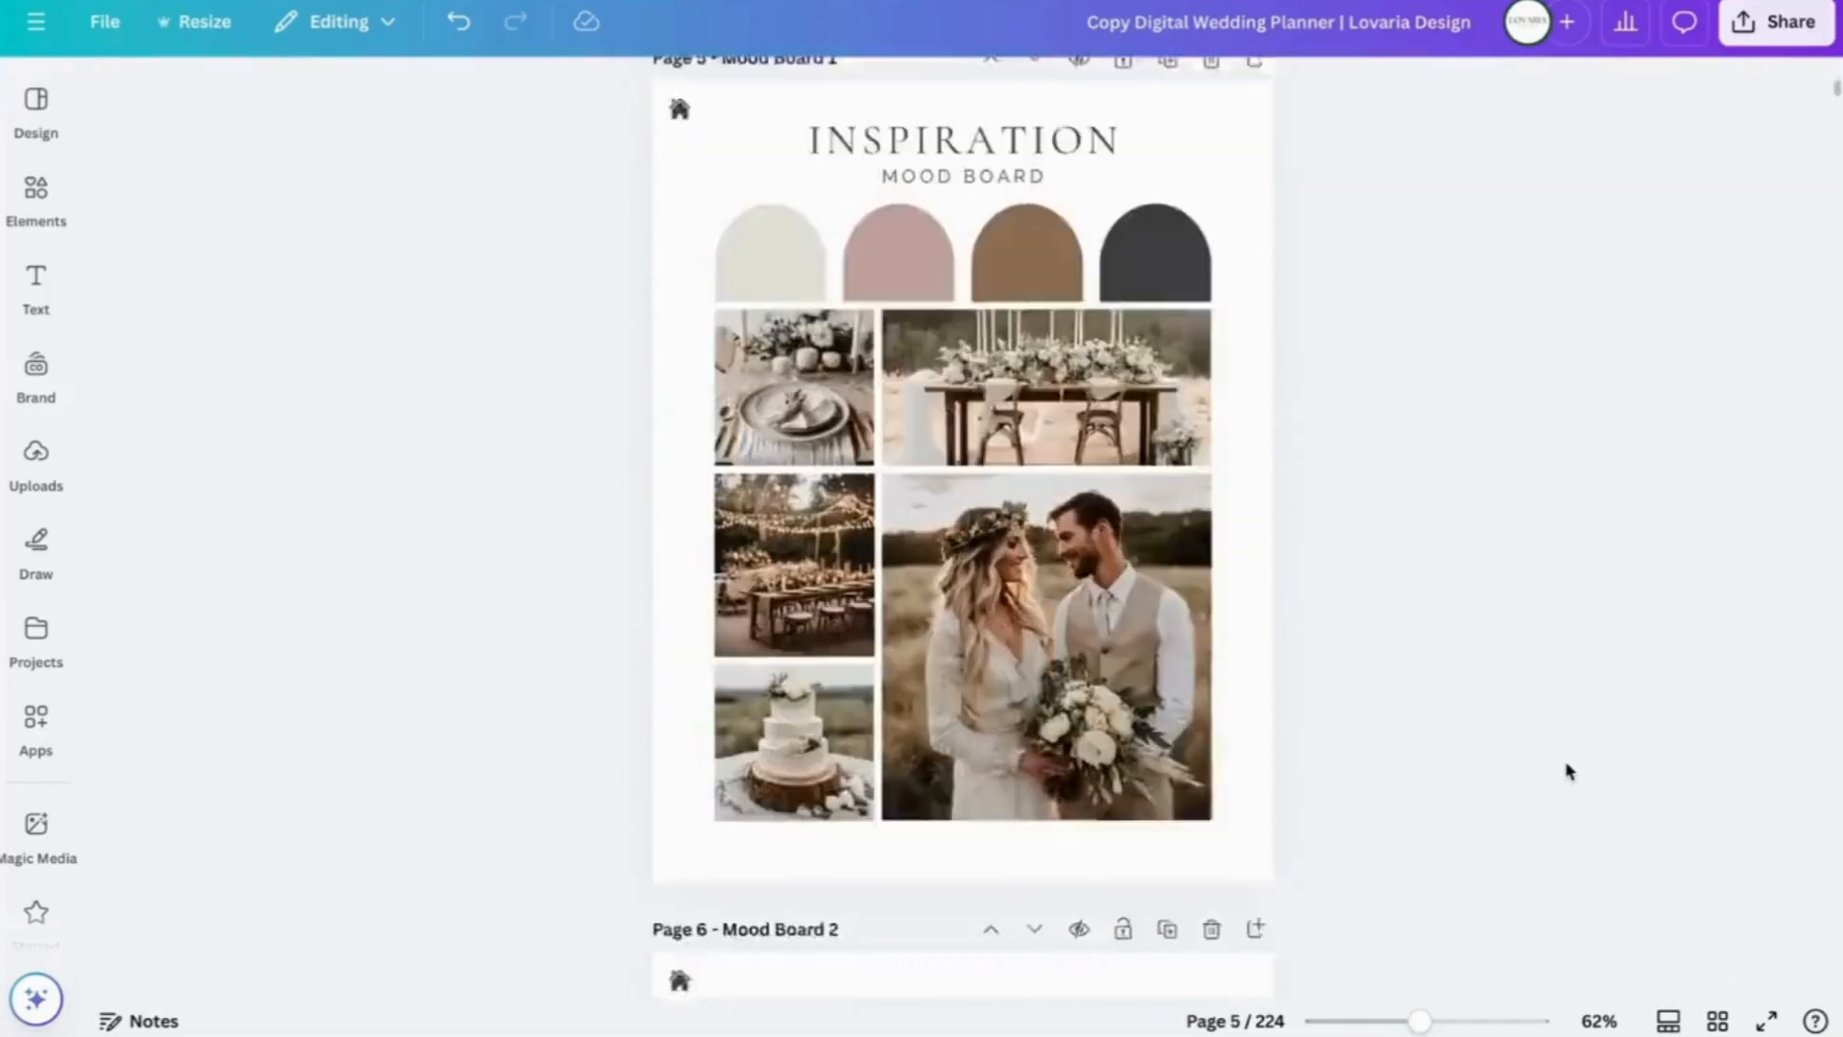
{"action": "scroll", "coordinate": [1568, 772], "scroll_direction": "down", "scroll_amount": 8}
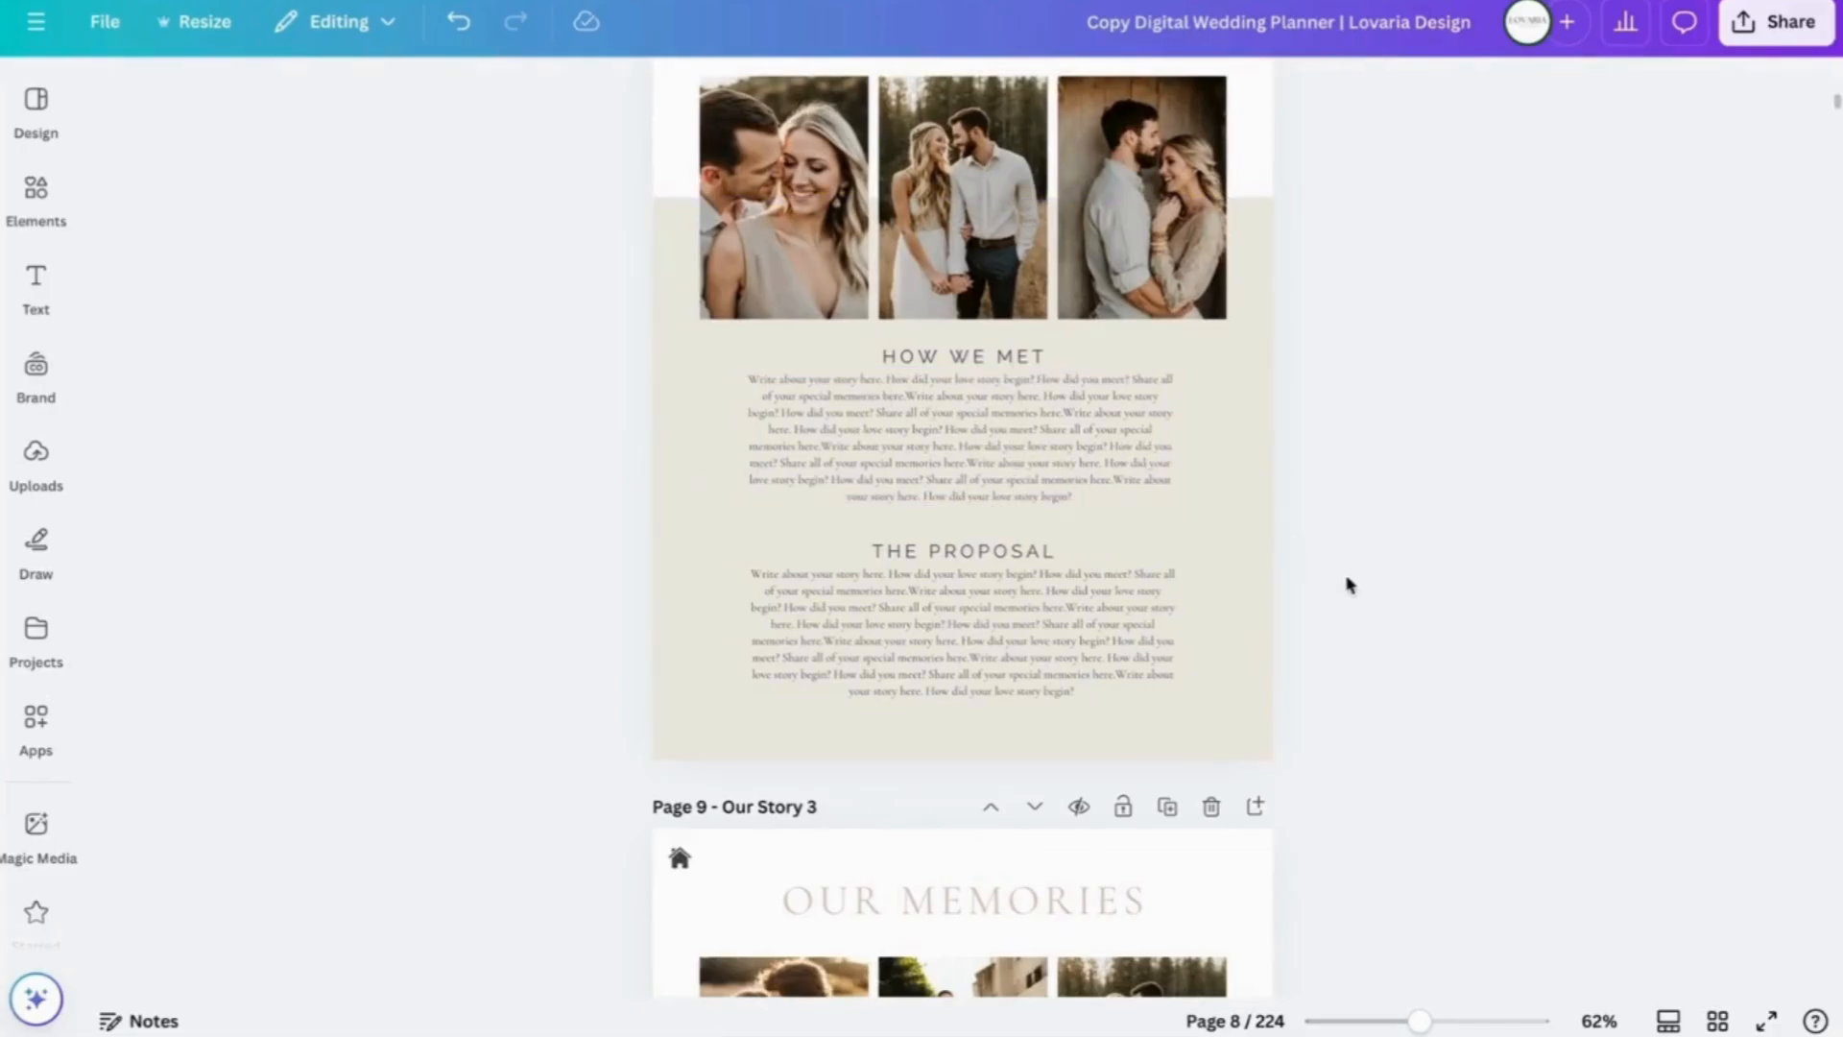
{"action": "scroll", "coordinate": [1347, 582], "scroll_direction": "down", "scroll_amount": 8}
{"action": "scroll", "coordinate": [1347, 584], "scroll_direction": "down", "scroll_amount": 10}
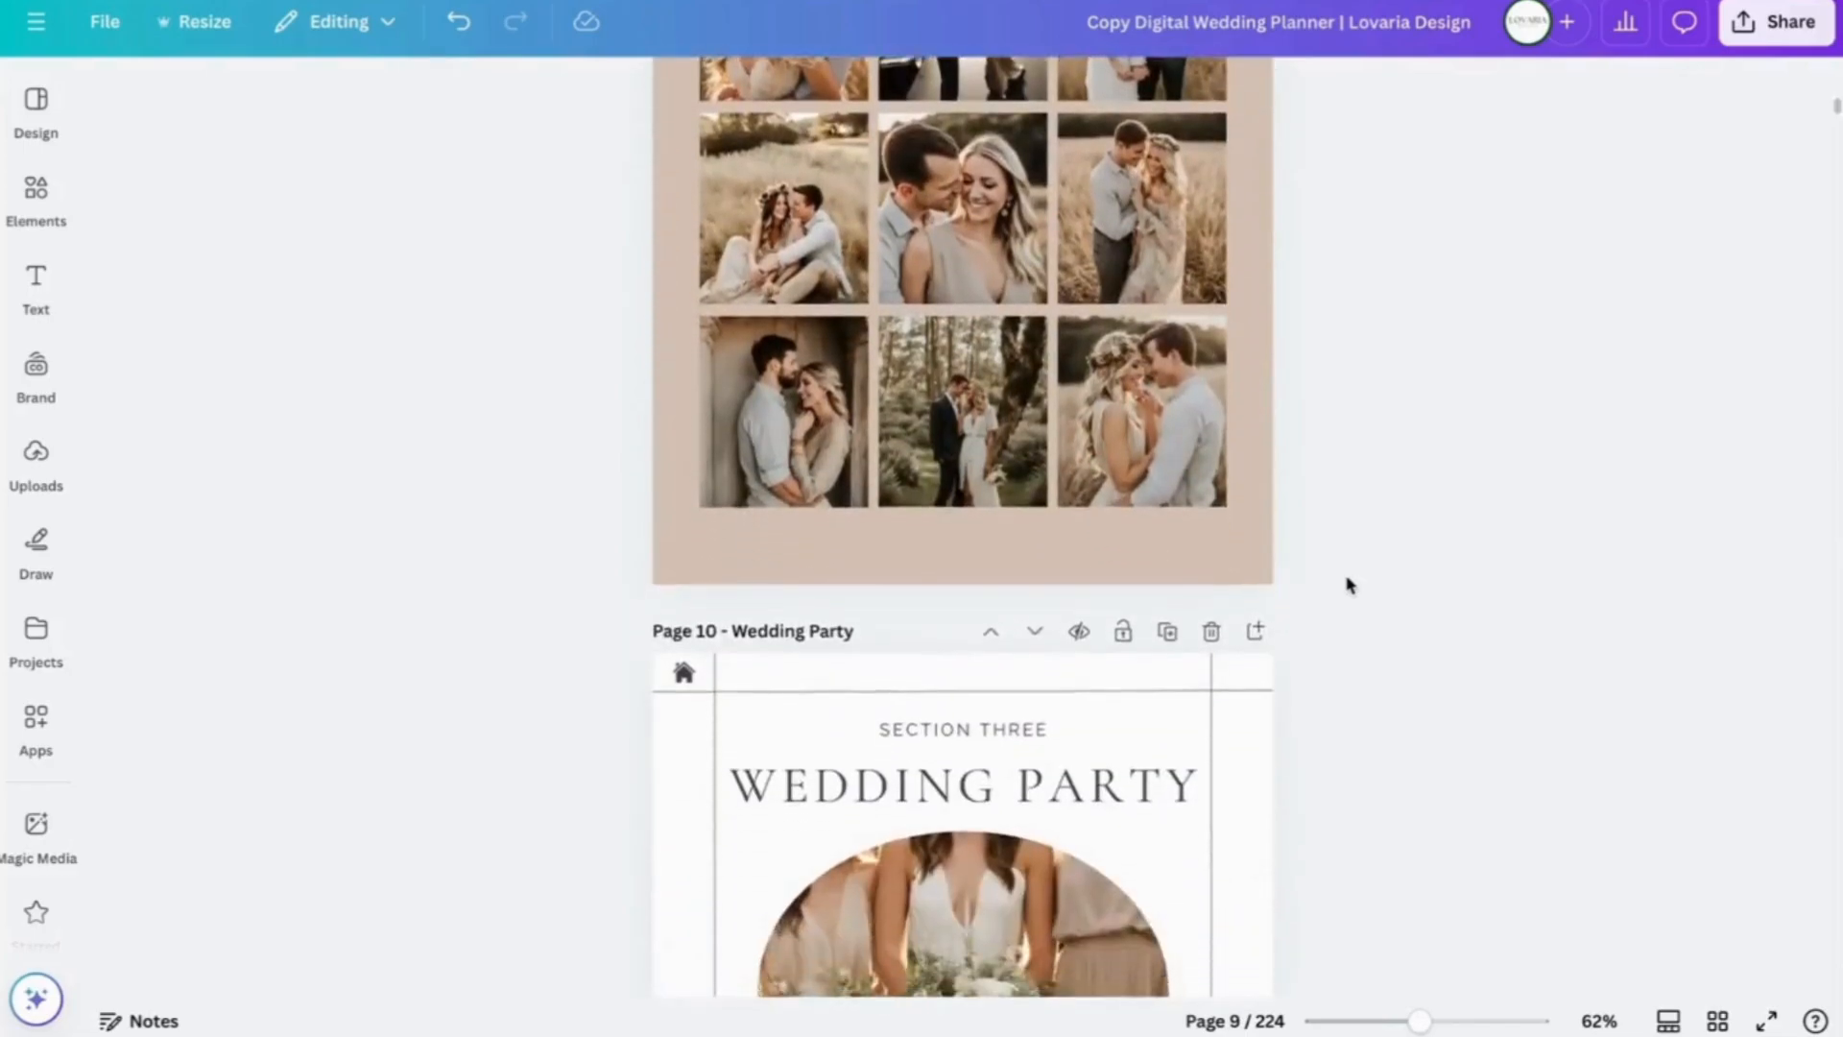
{"action": "scroll", "coordinate": [1347, 585], "scroll_direction": "down", "scroll_amount": 10}
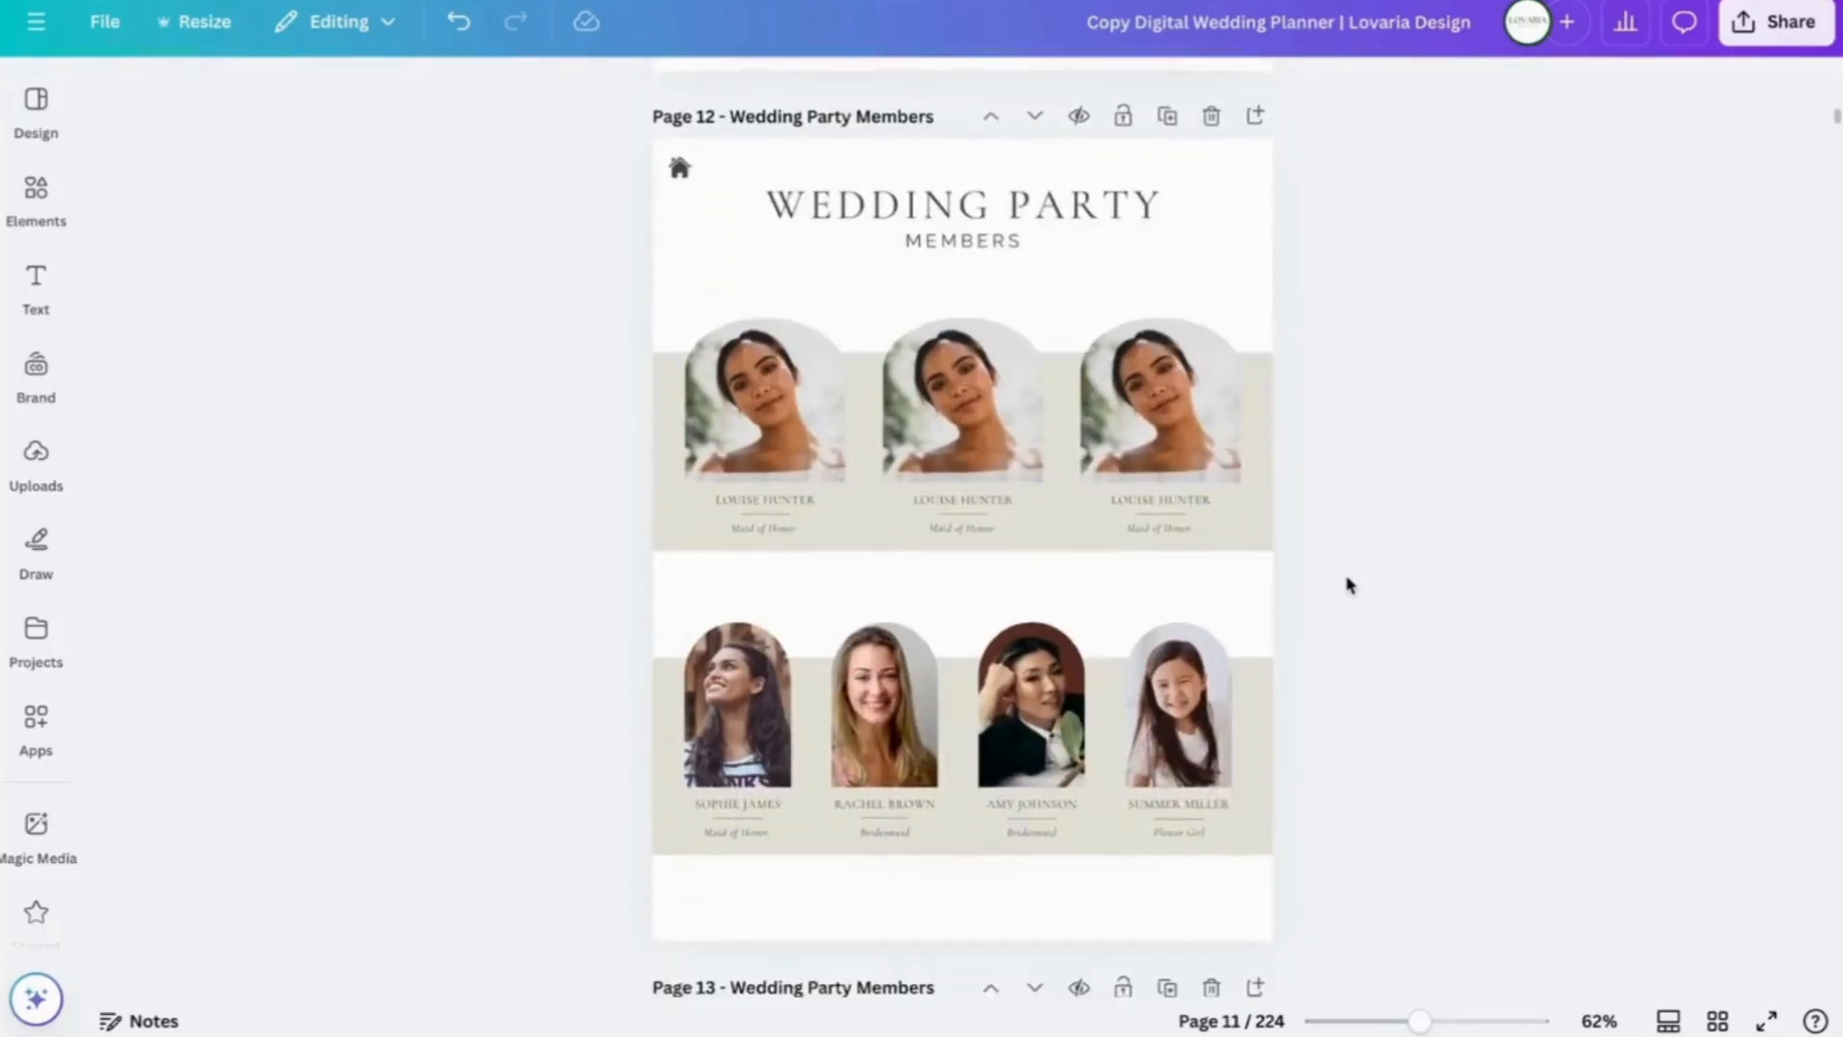
{"action": "scroll", "coordinate": [1347, 584], "scroll_direction": "down", "scroll_amount": 5}
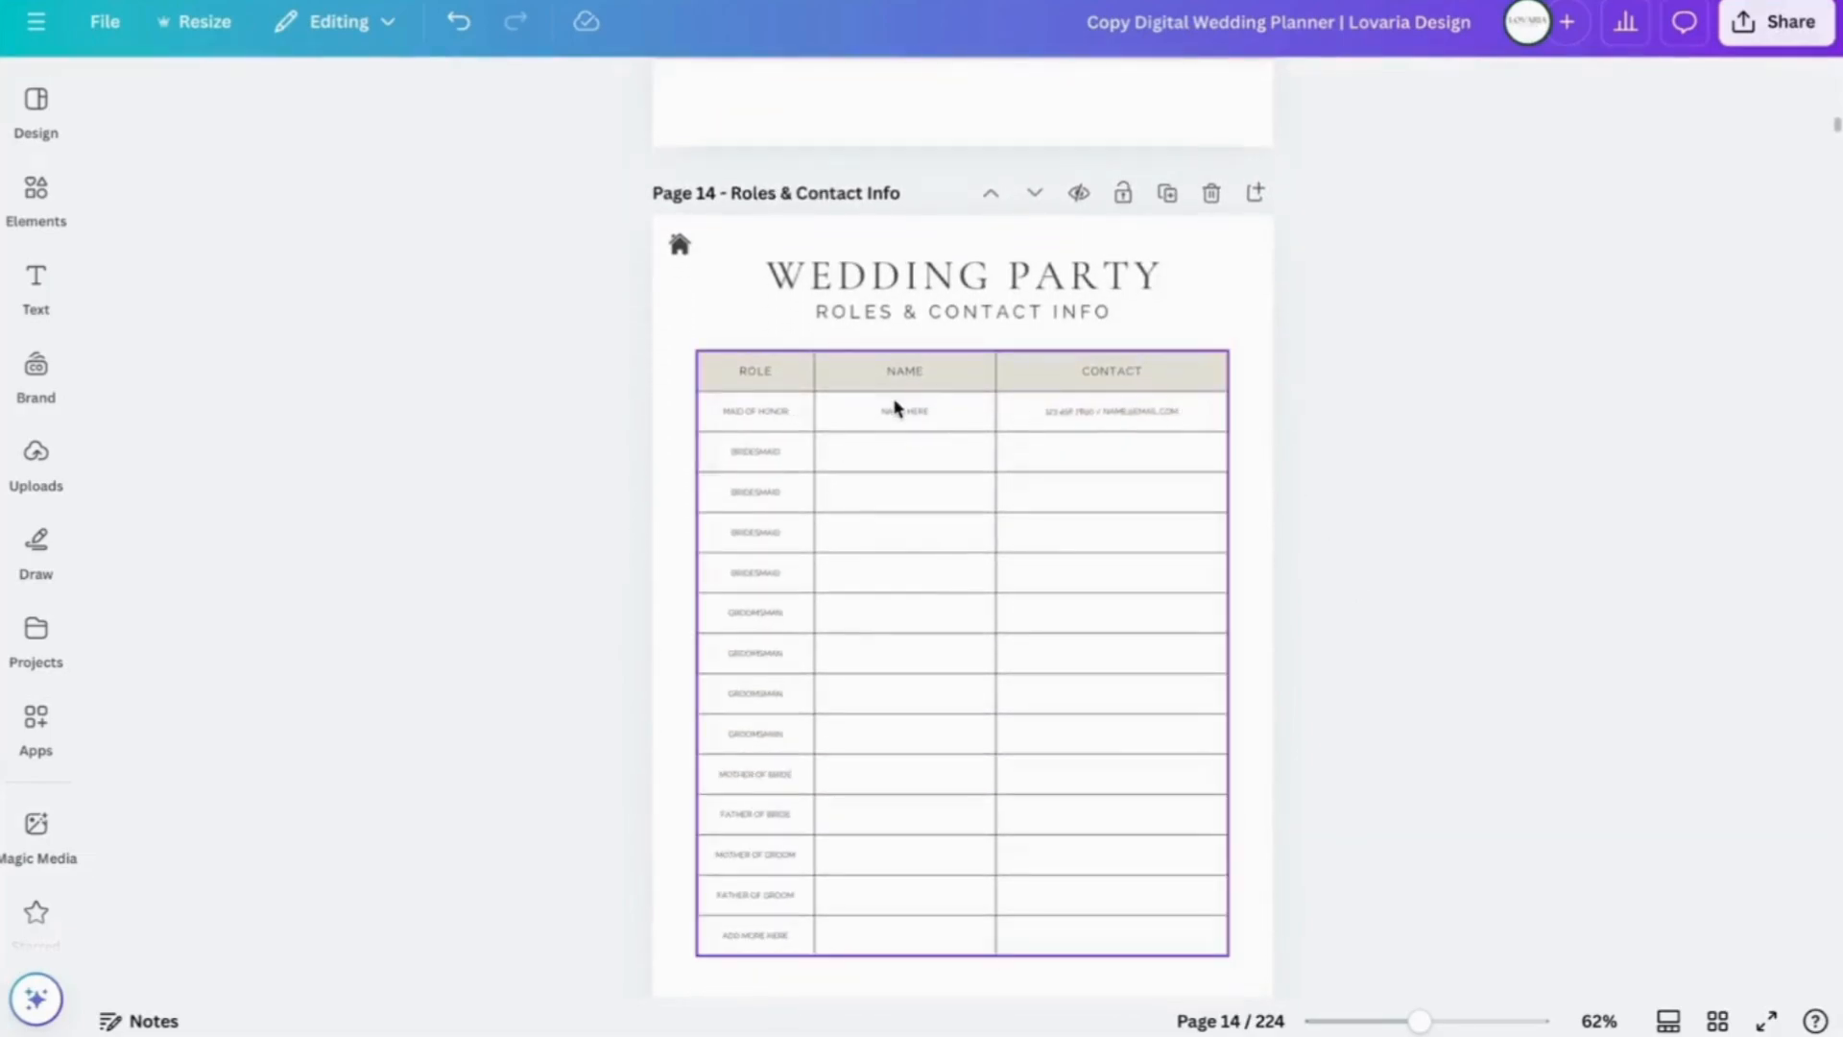
- Delete the NAME HERE and contact placeholder text from the Maid of Honor row
{"action": "left_click", "coordinate": [914, 410]}
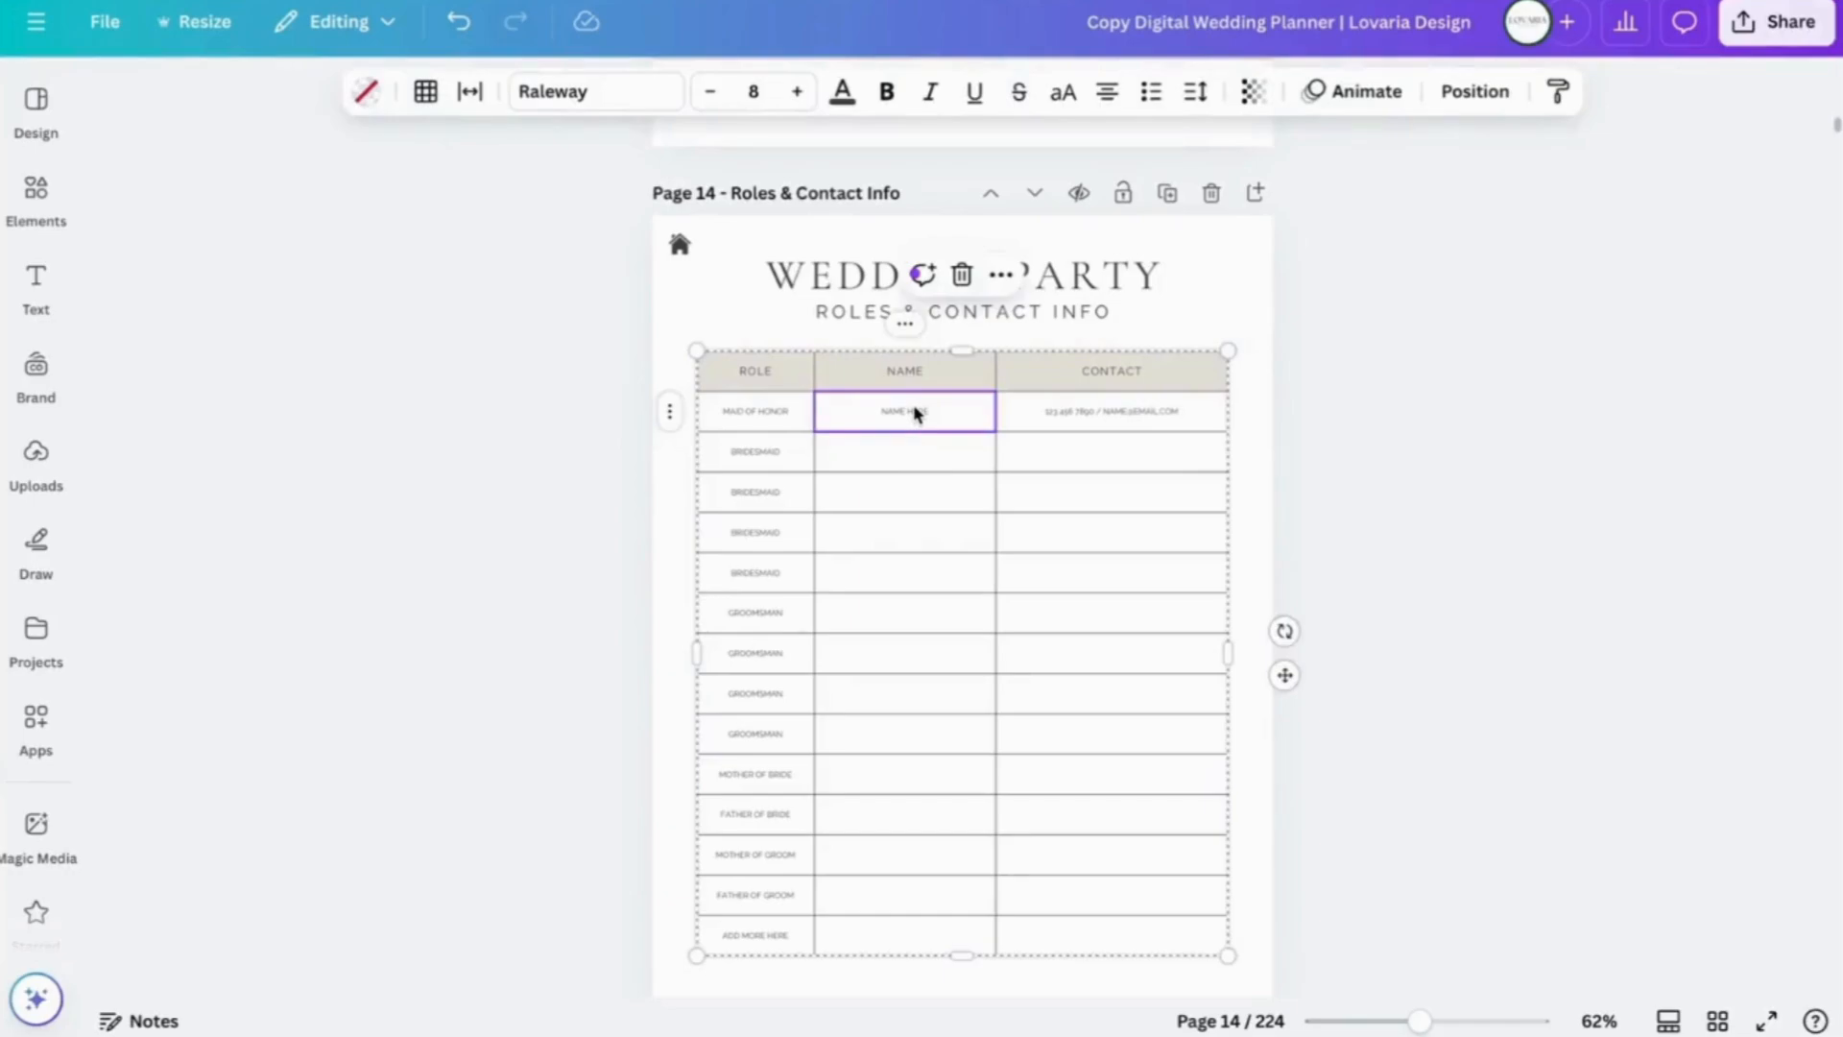
{"action": "double_click", "coordinate": [917, 410]}
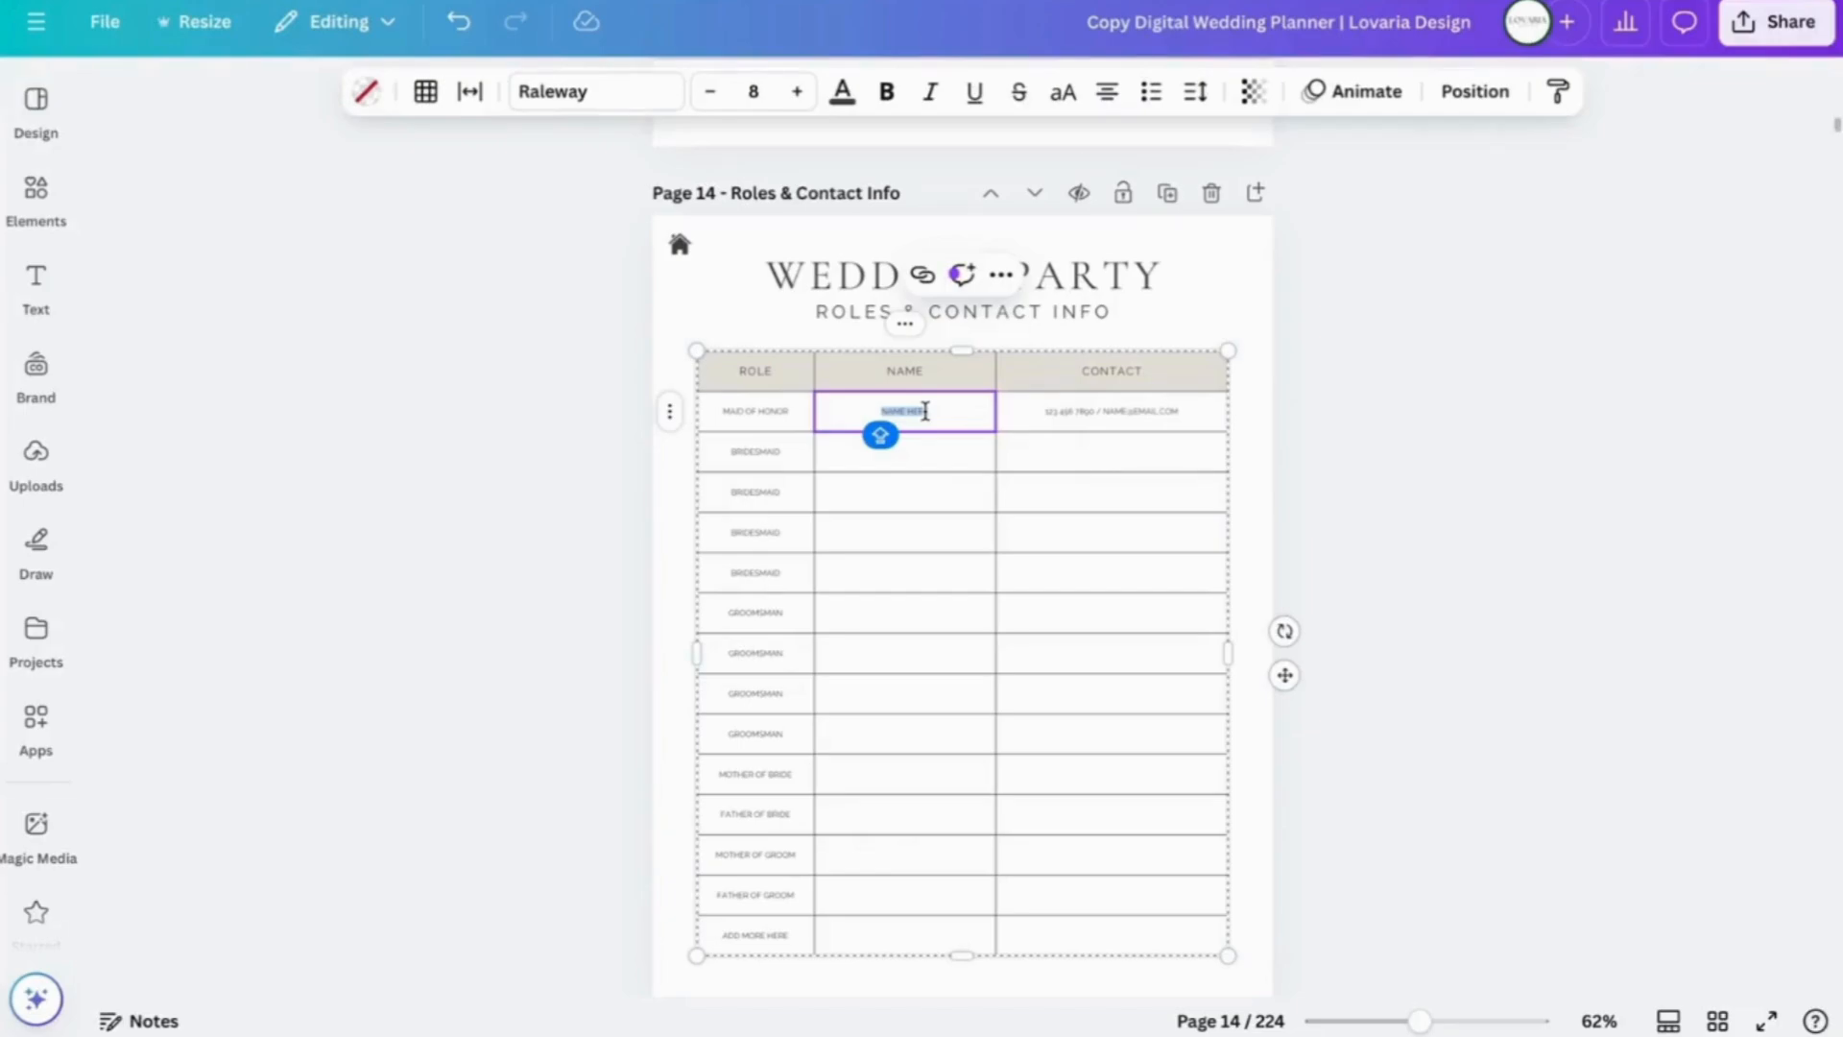
{"action": "key", "text": "BackSpace"}
{"action": "left_click", "coordinate": [1111, 410]}
{"action": "triple_click", "coordinate": [1111, 410]}
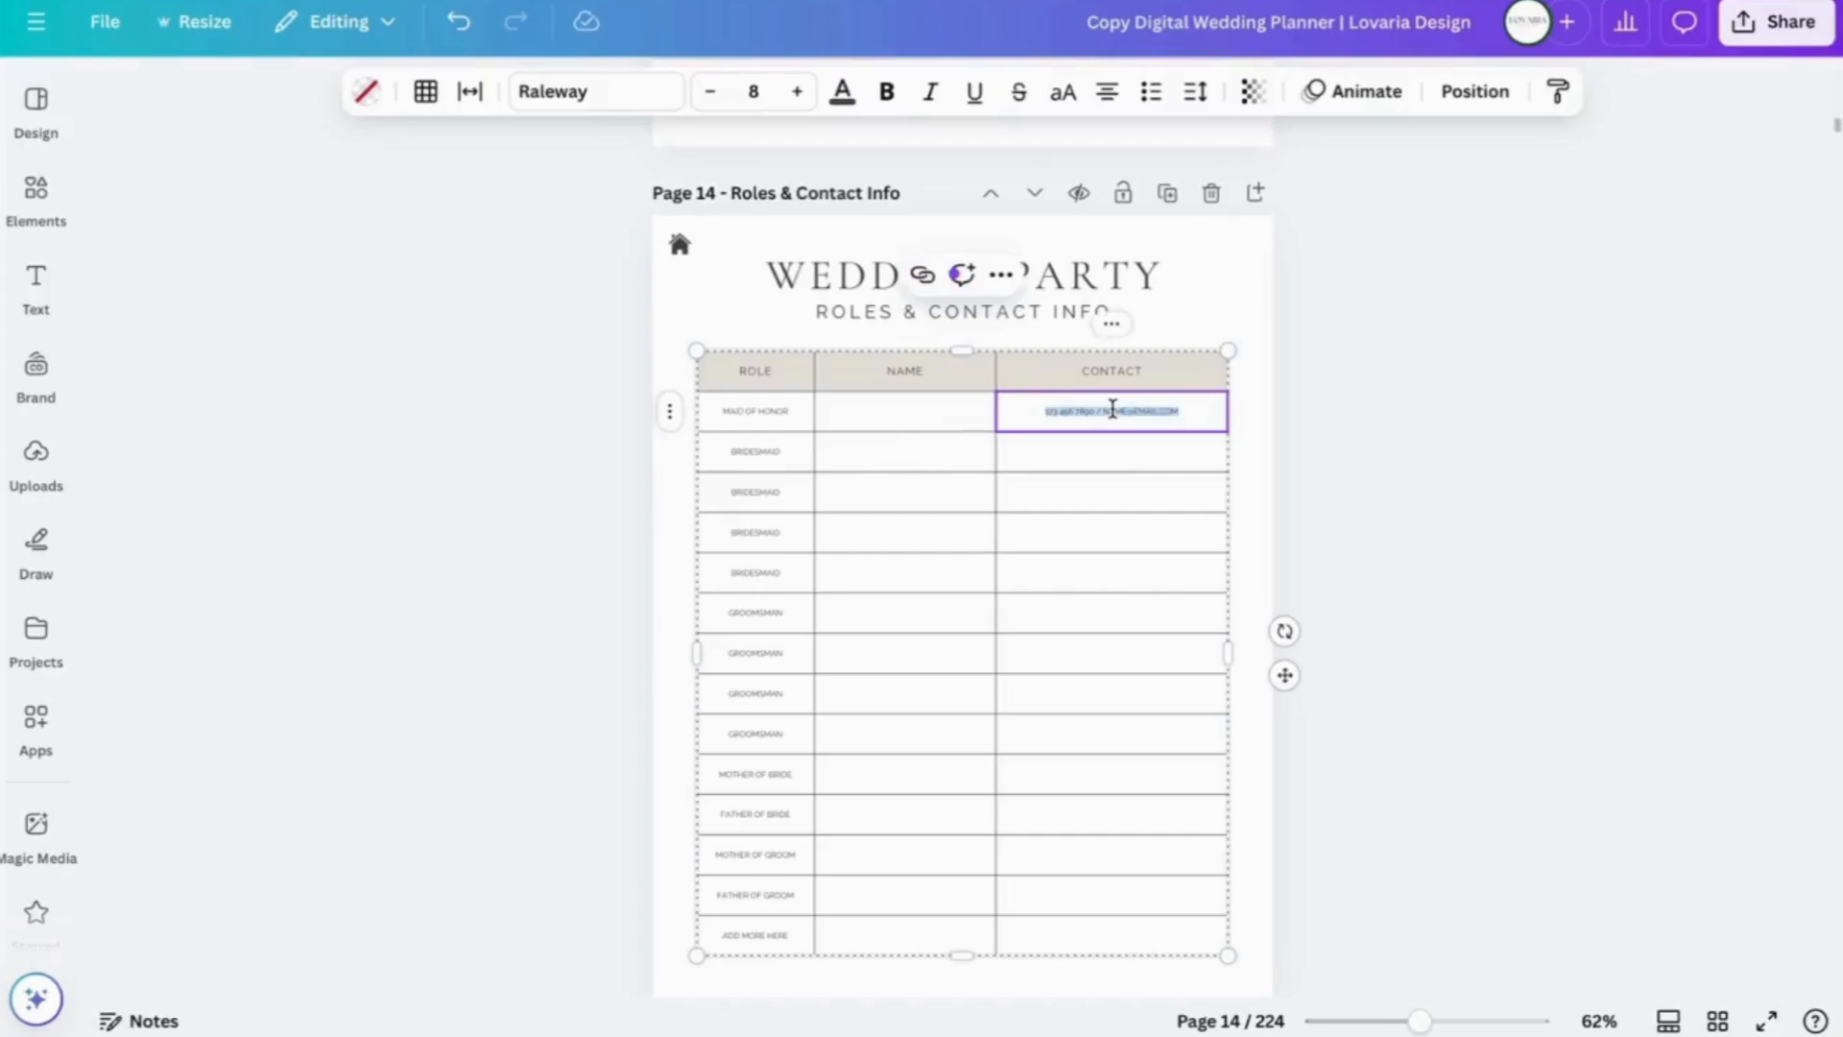
{"action": "key", "text": "BackSpace"}
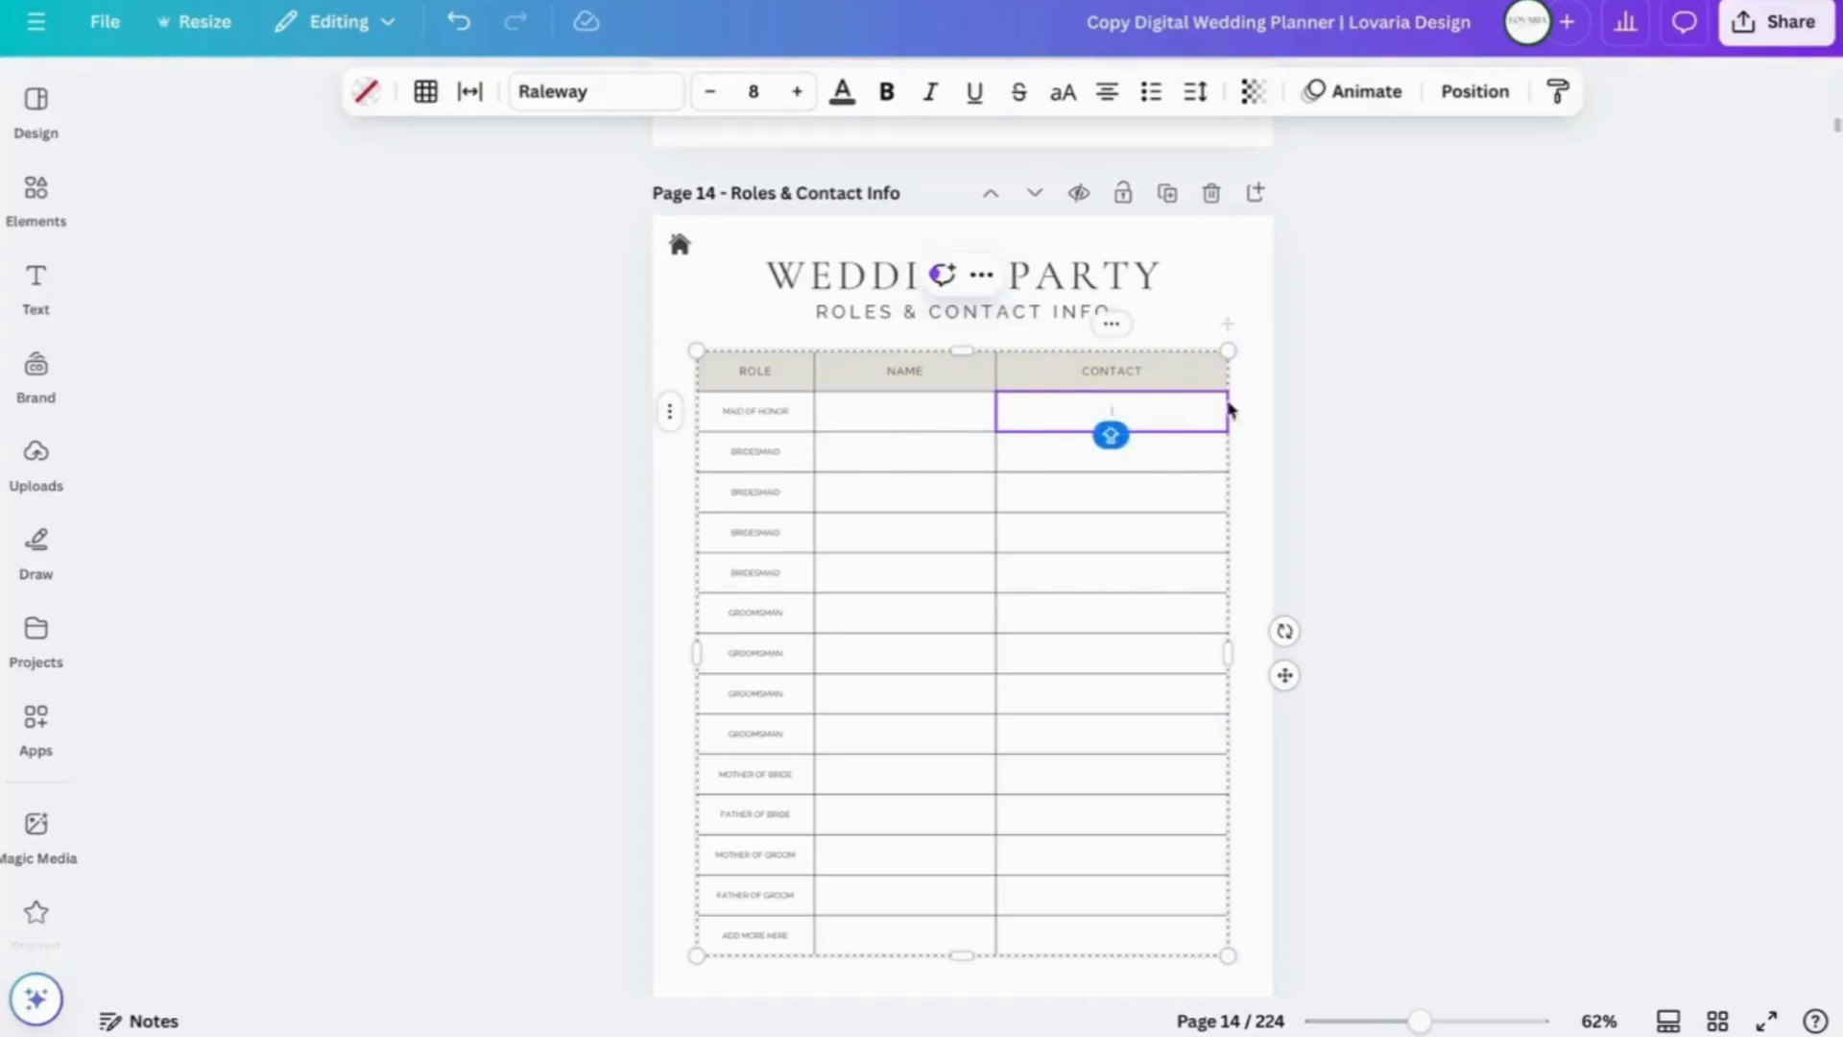
{"action": "left_click", "coordinate": [1252, 426]}
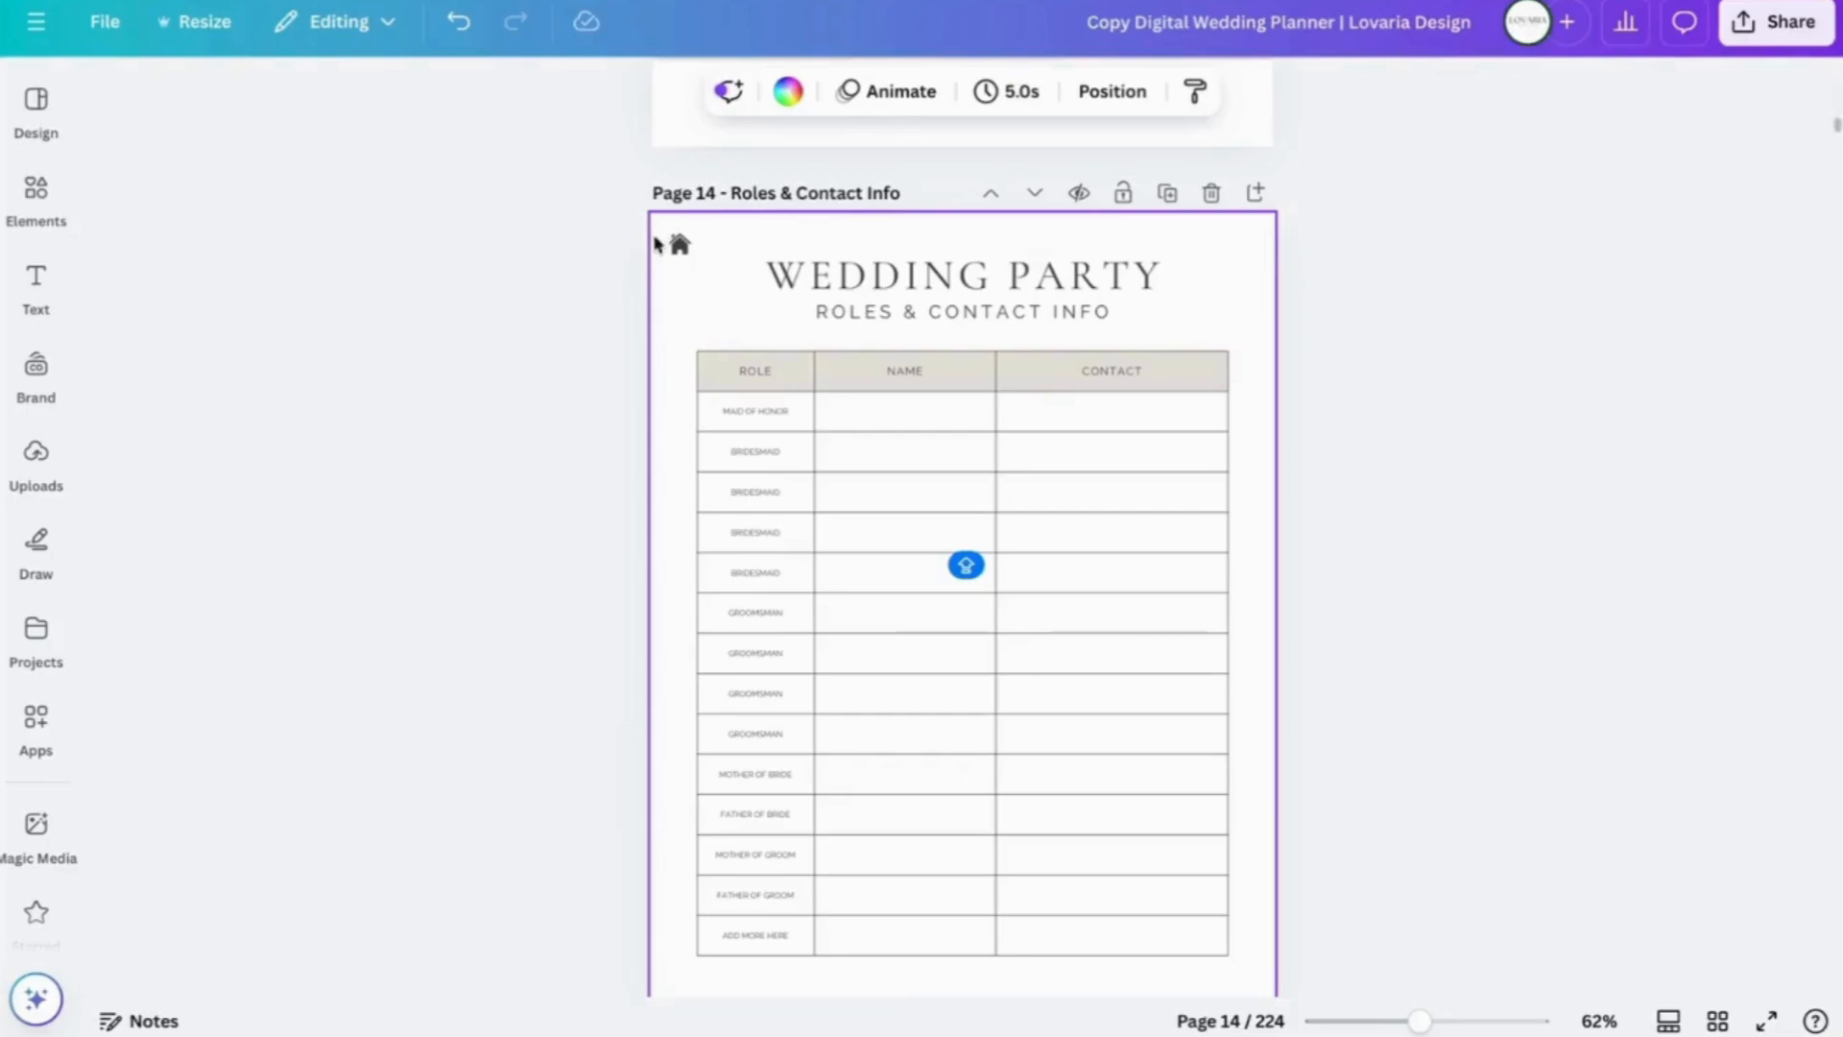
- Add a new blank page 15 after the Roles & Contact Info page
{"action": "left_click", "coordinate": [679, 246]}
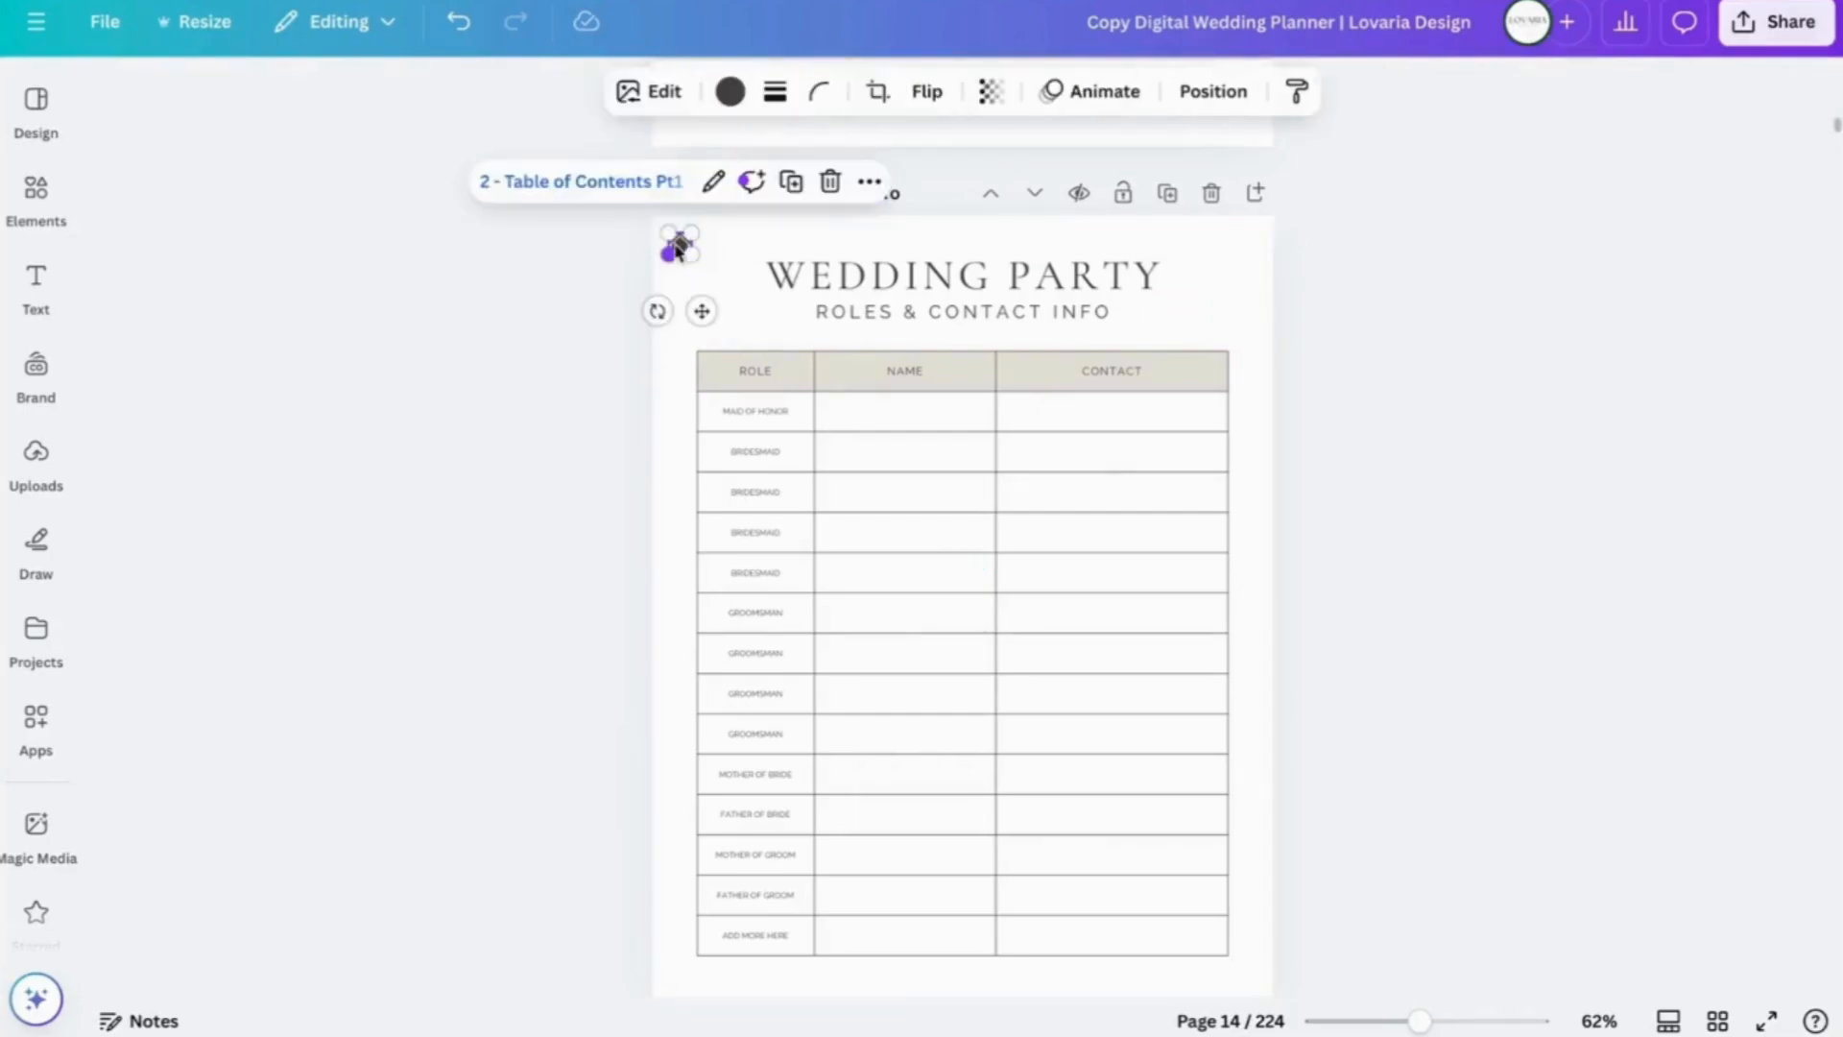
{"action": "key", "text": "Escape"}
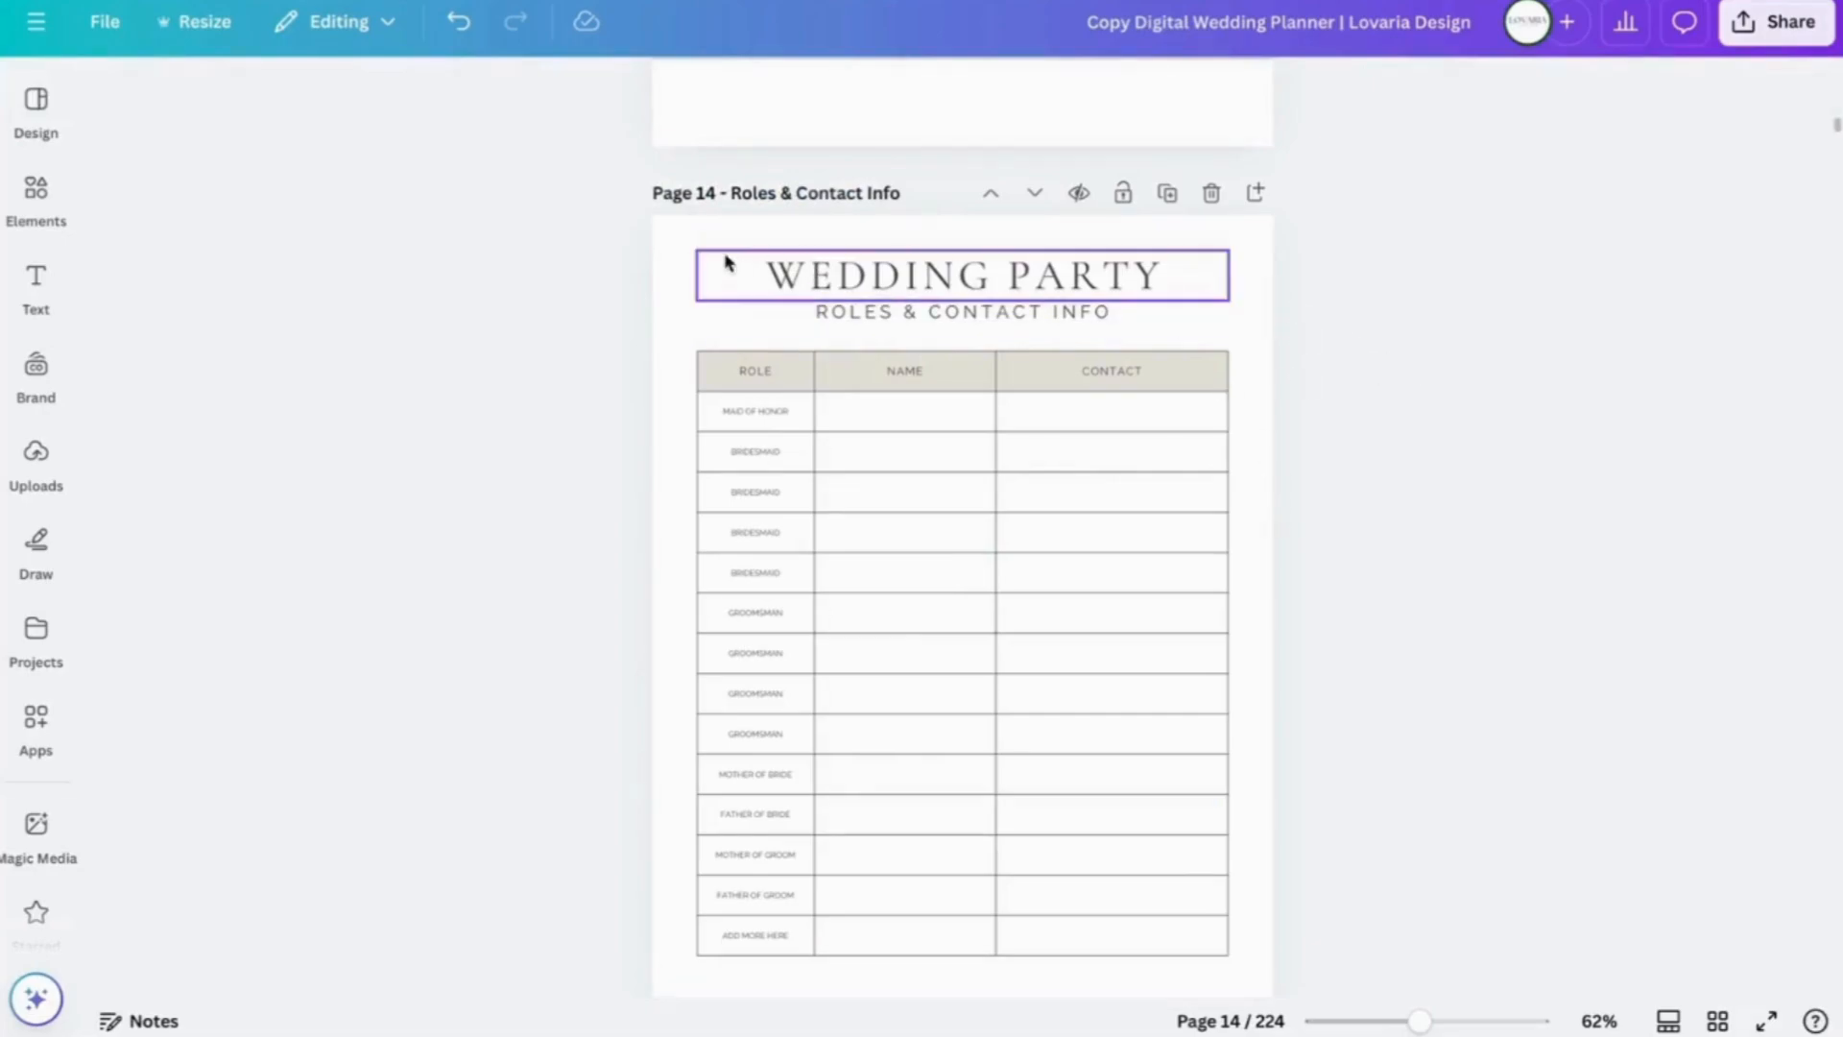
{"action": "left_click", "coordinate": [459, 27]}
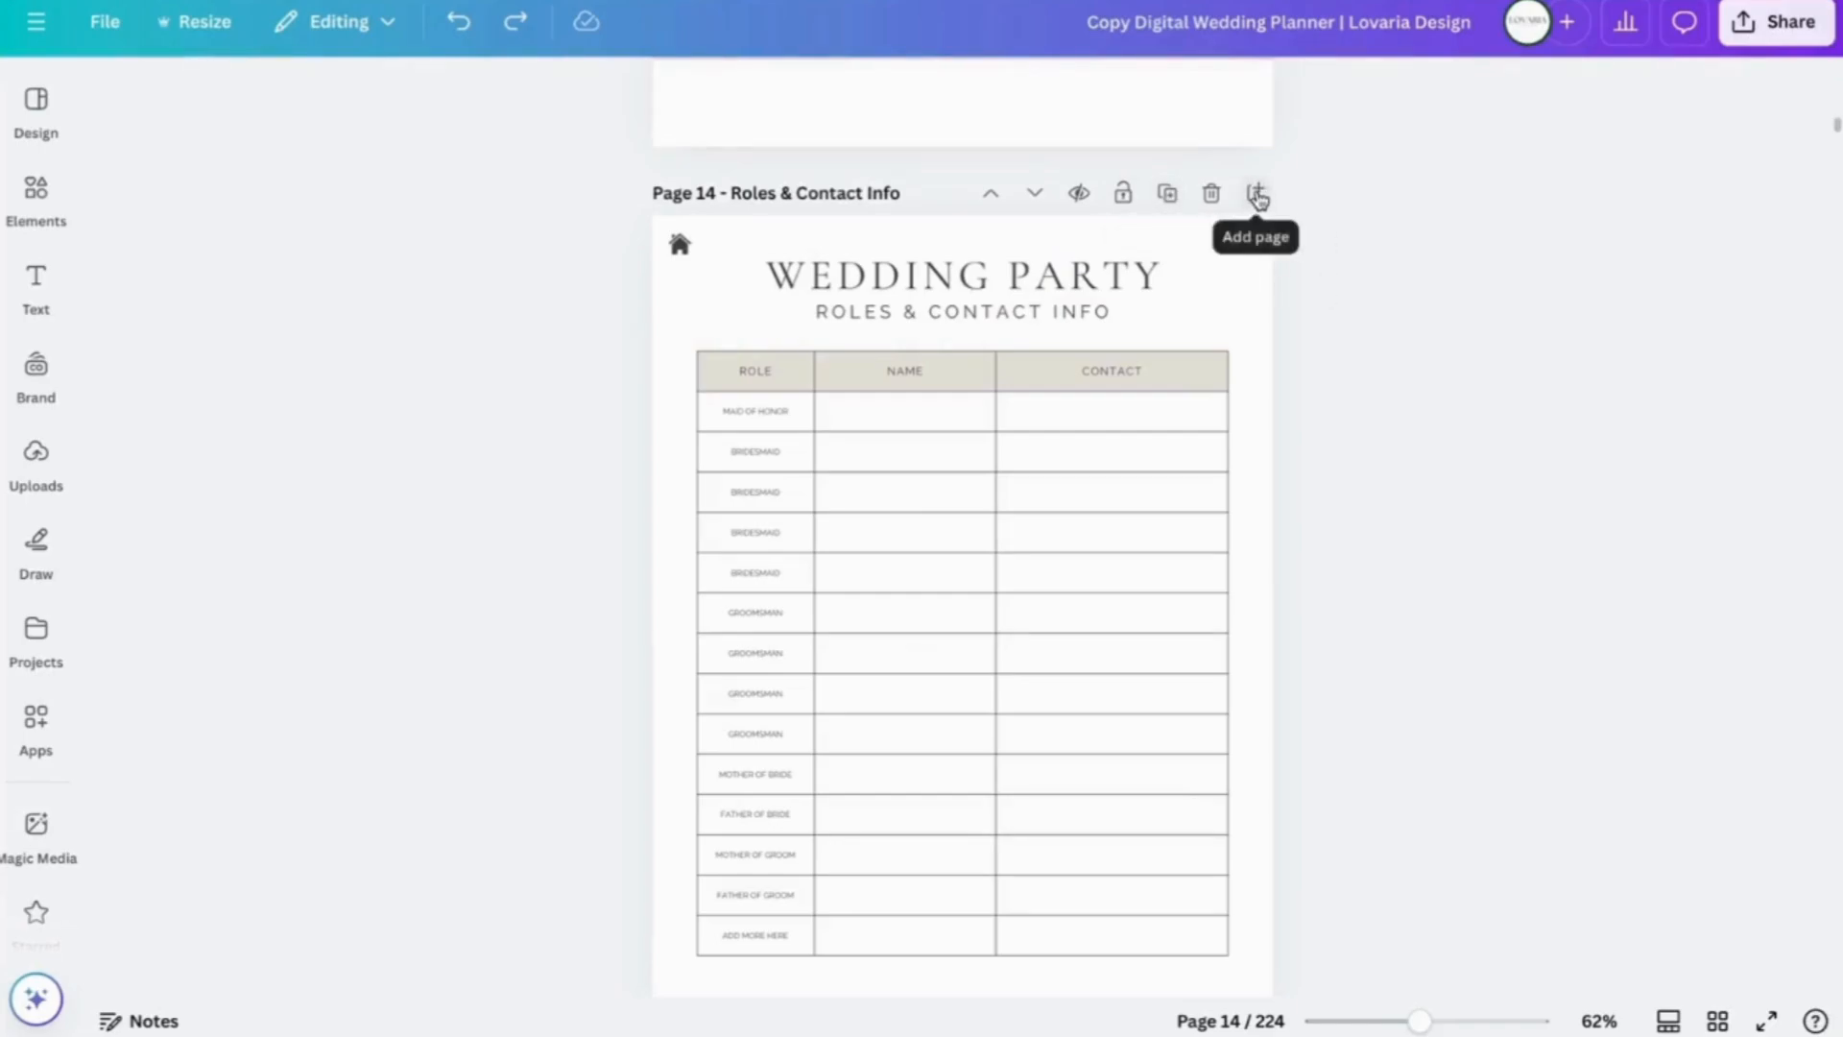
{"action": "left_click", "coordinate": [1256, 195]}
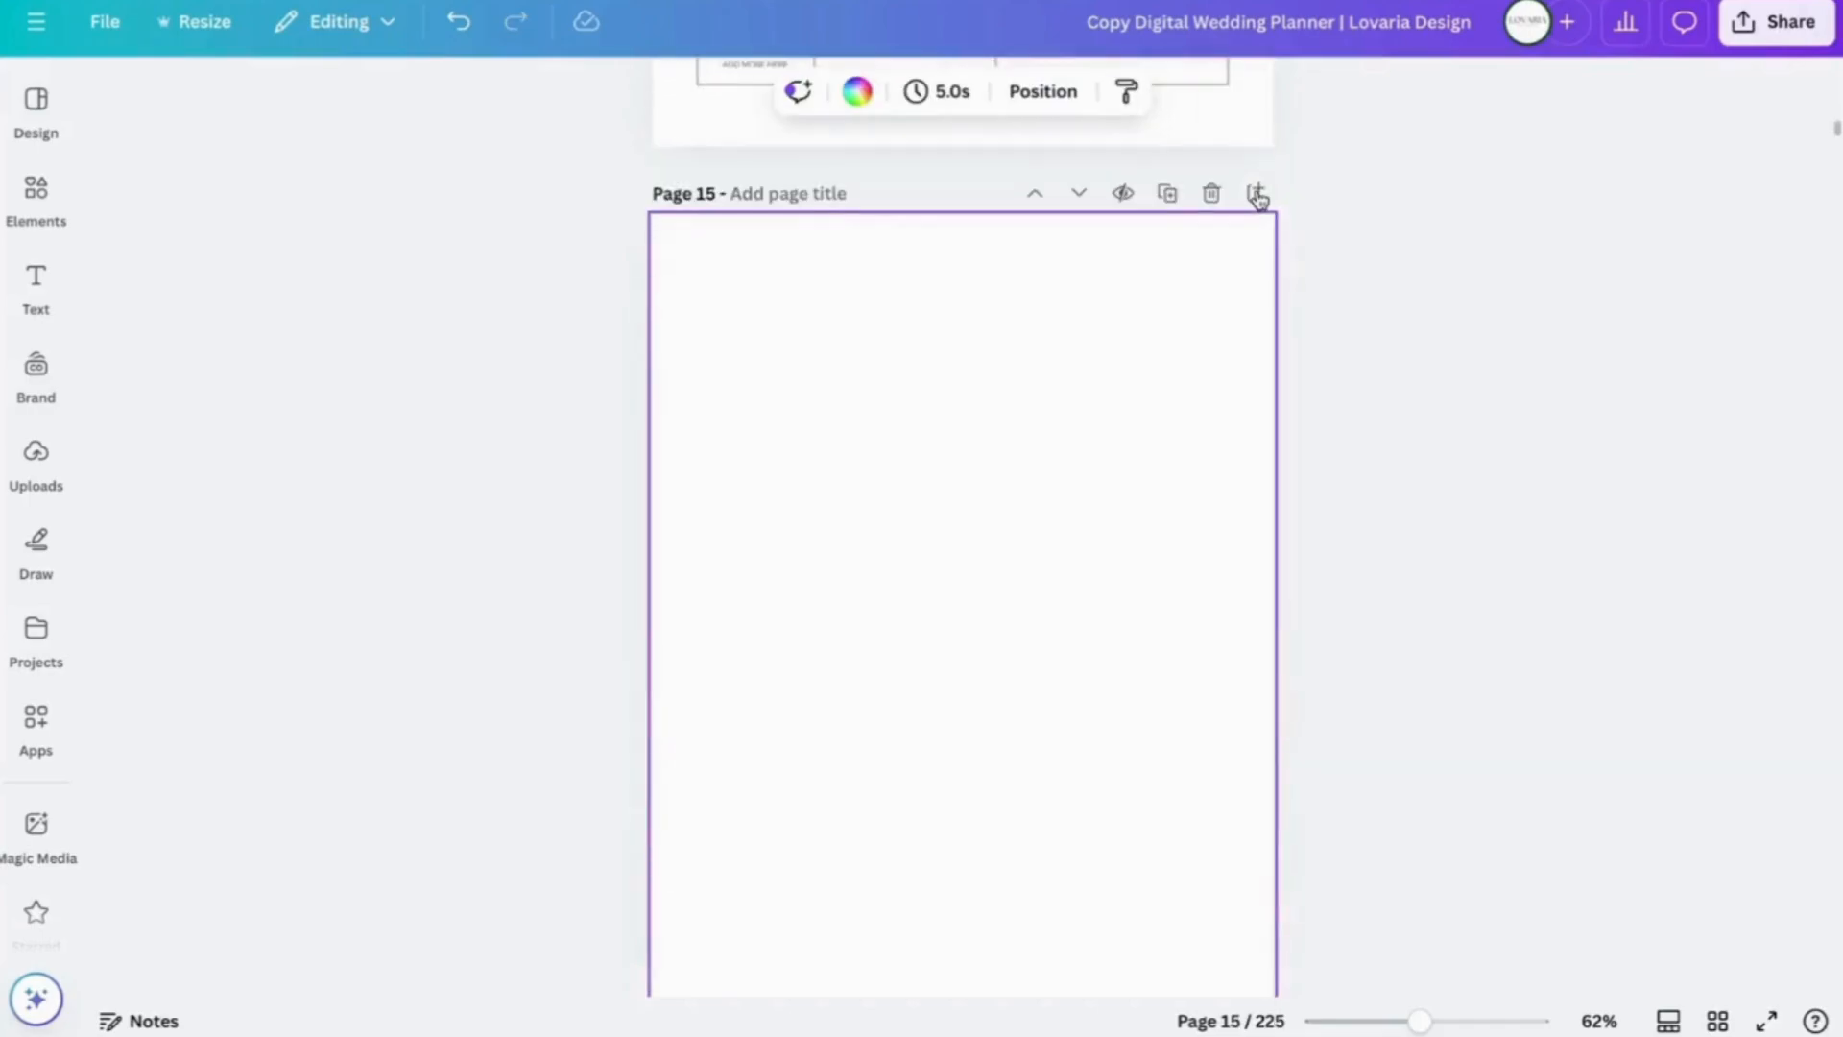
{"action": "scroll", "coordinate": [991, 658], "scroll_direction": "up", "scroll_amount": 10}
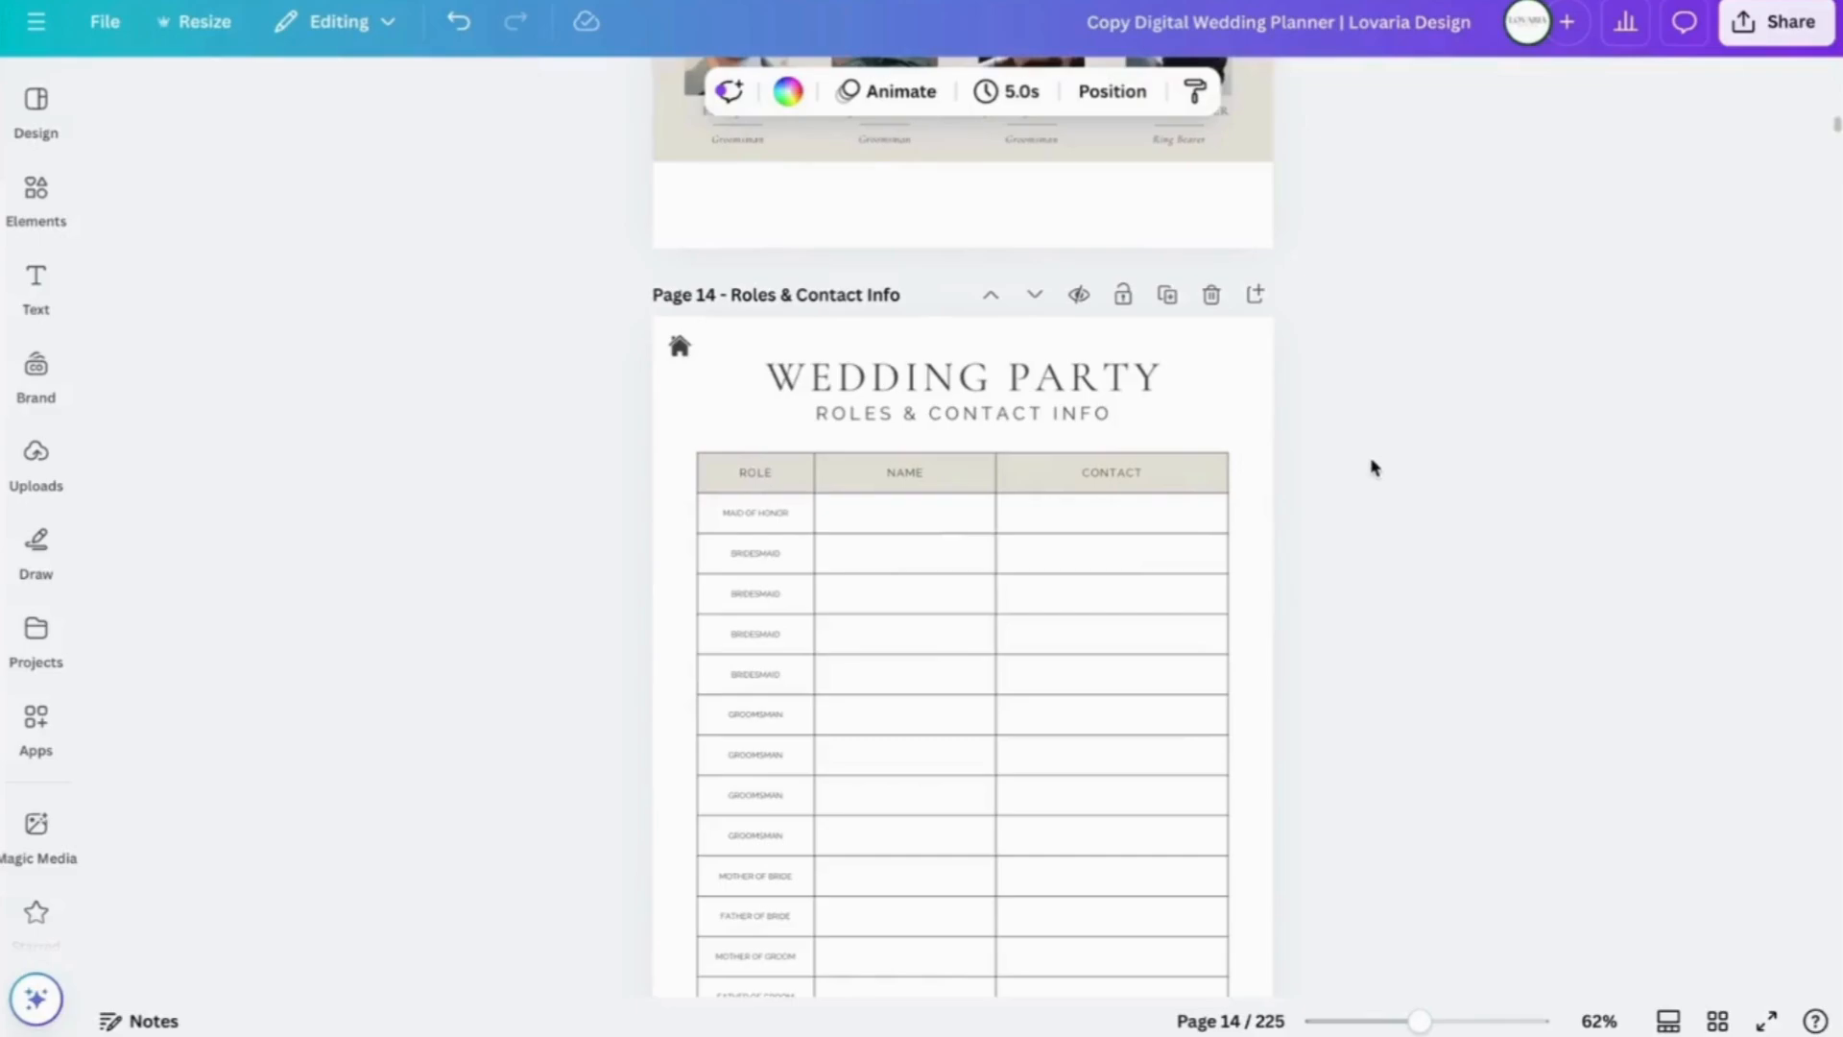
{"action": "scroll", "coordinate": [1373, 468], "scroll_direction": "down", "scroll_amount": 6}
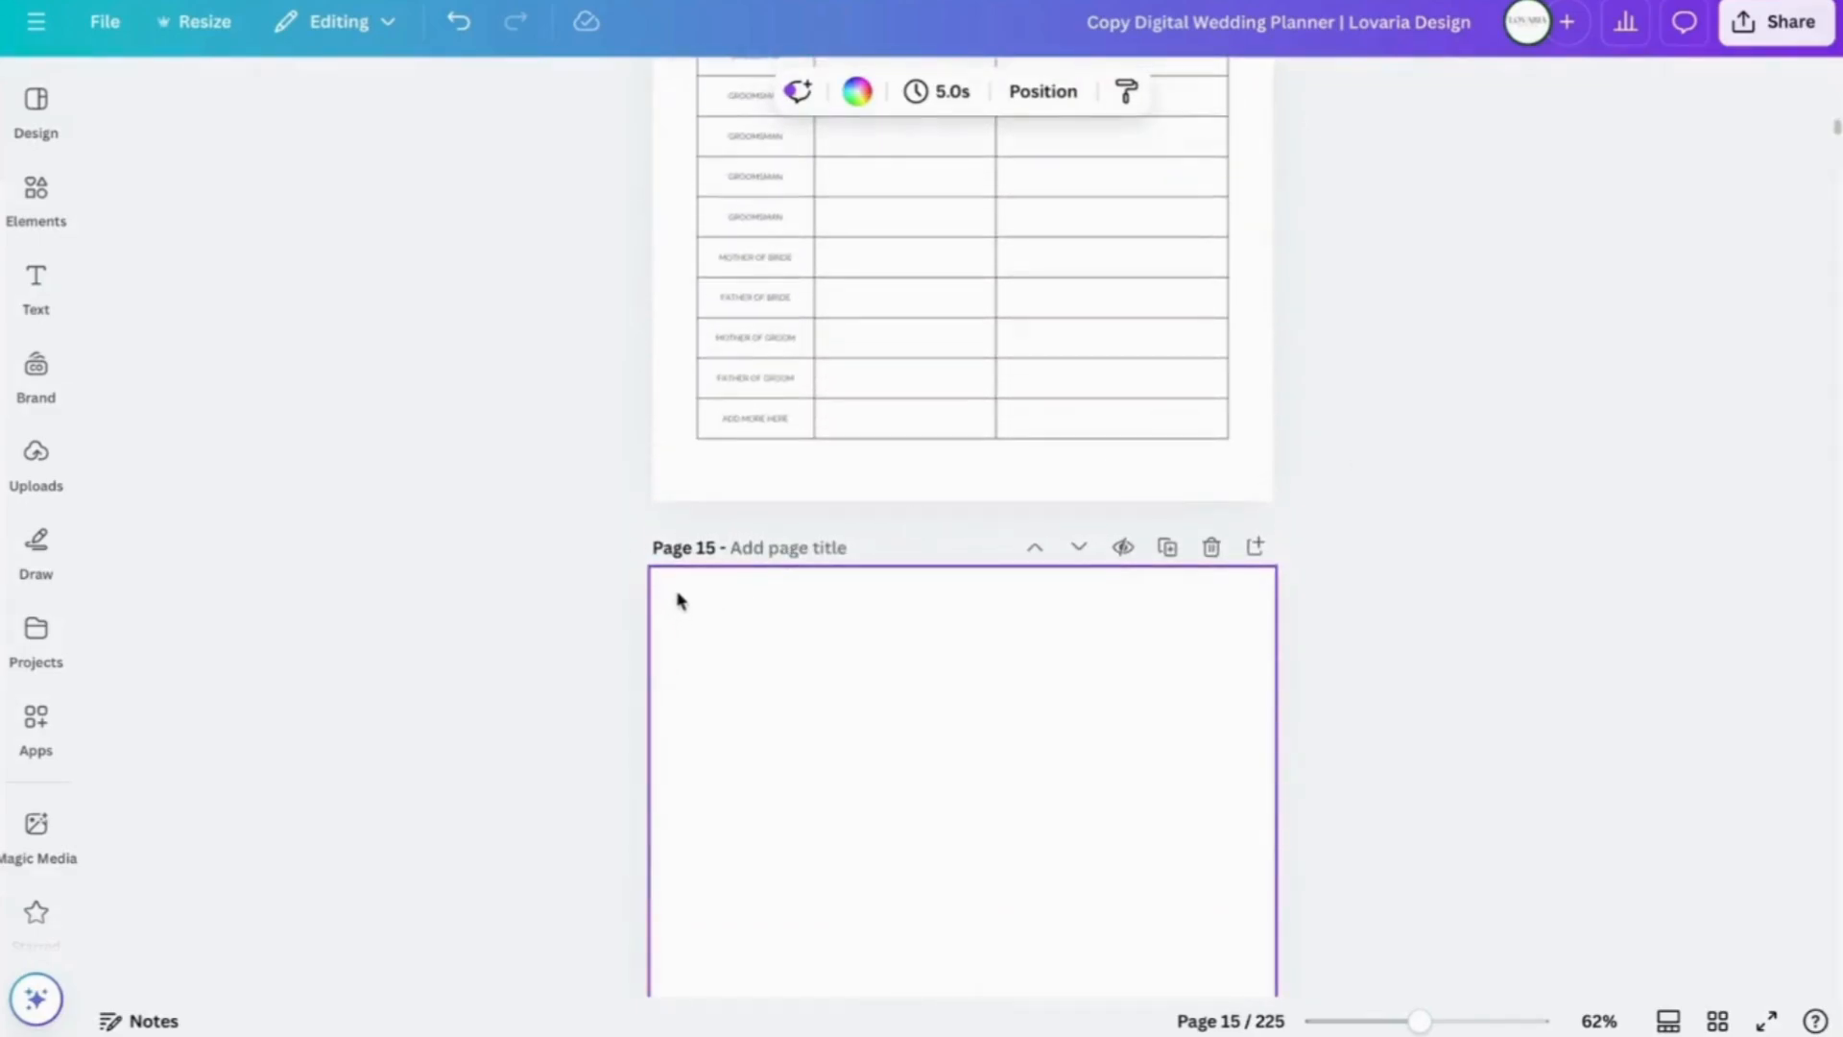
{"action": "scroll", "coordinate": [609, 576], "scroll_direction": "up", "scroll_amount": 10}
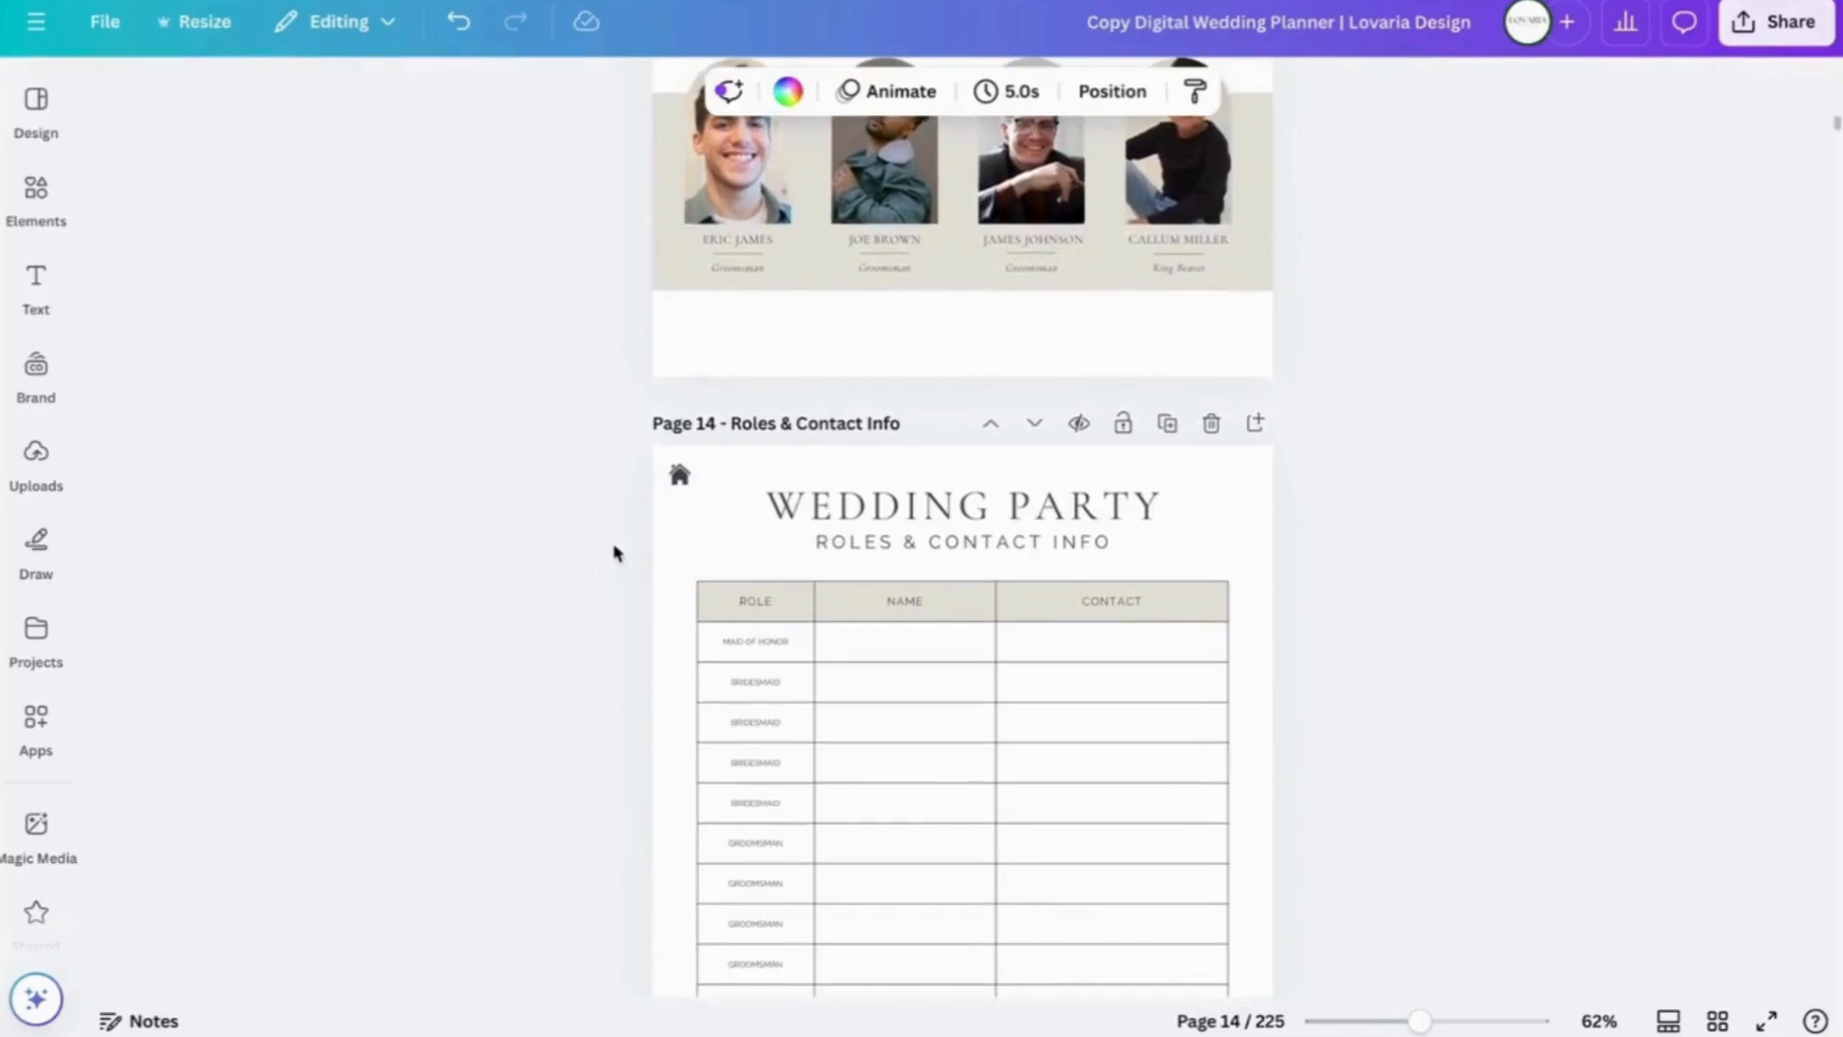
- Copy the home link icon from page 14 and paste it onto blank page 15
{"action": "left_click", "coordinate": [678, 477]}
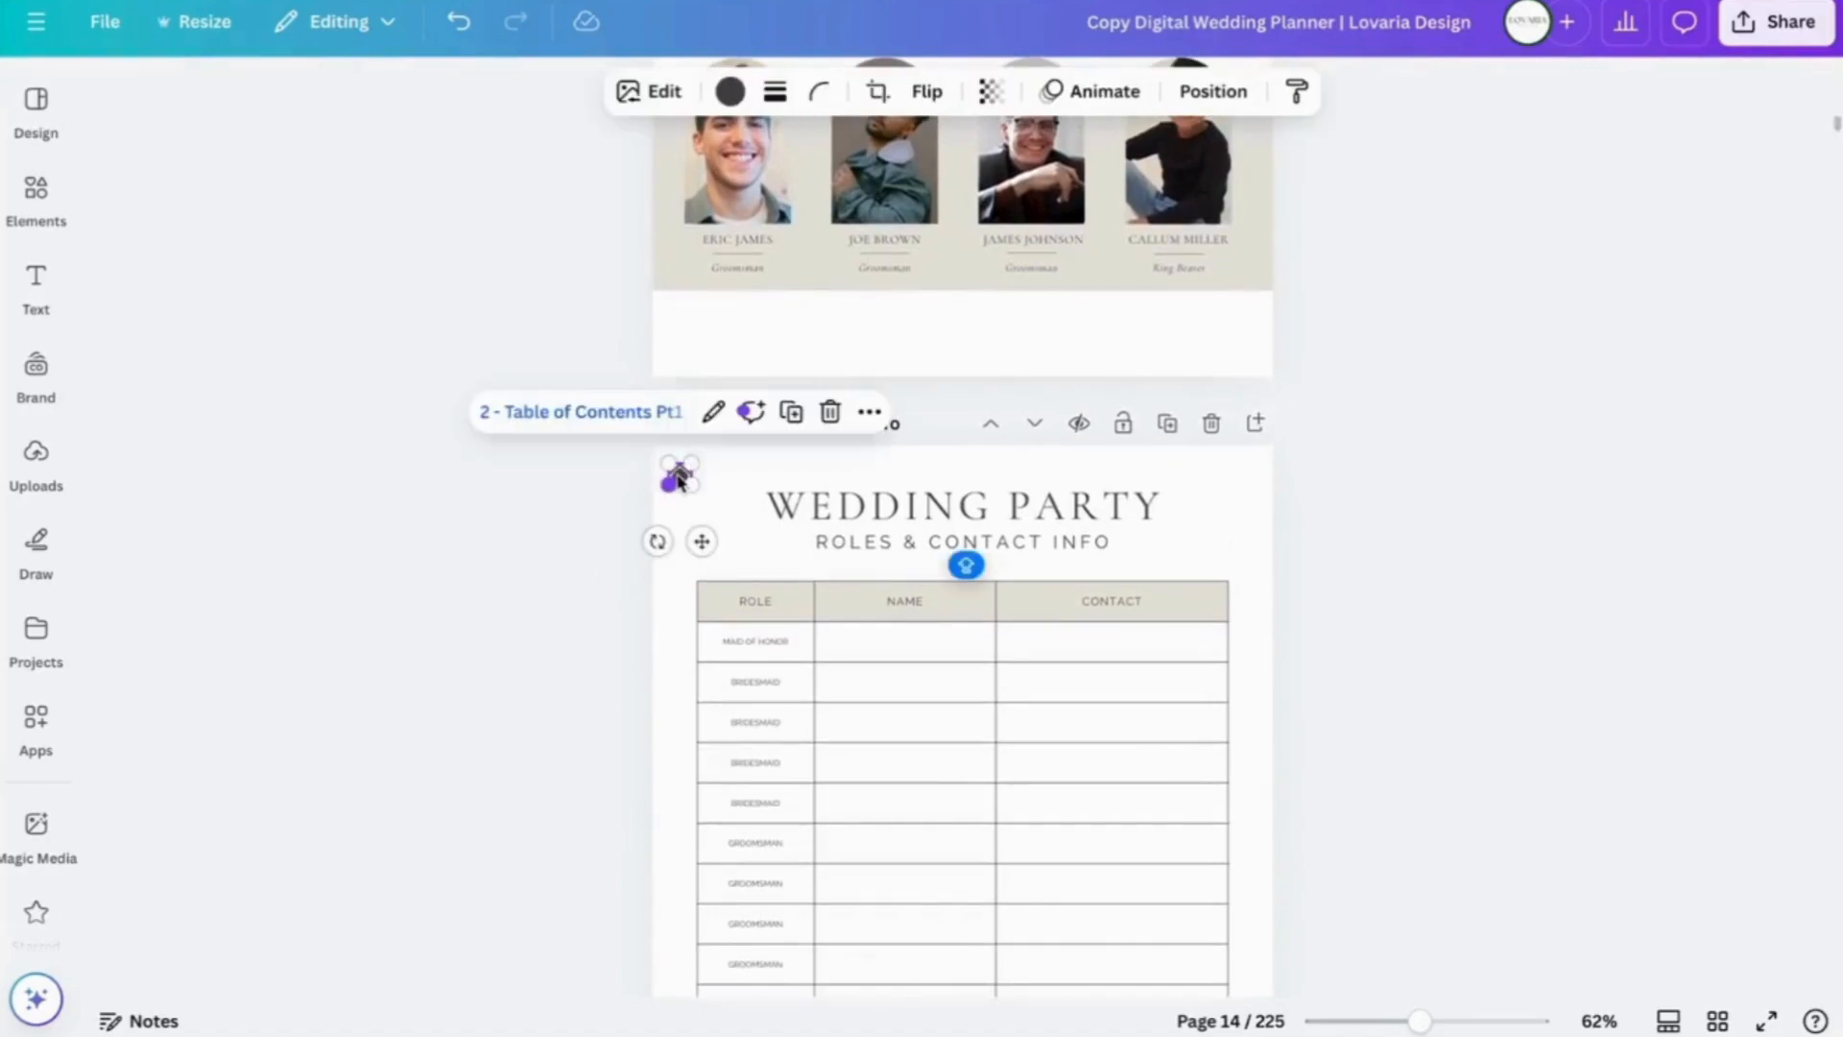
{"action": "right_click", "coordinate": [677, 477]}
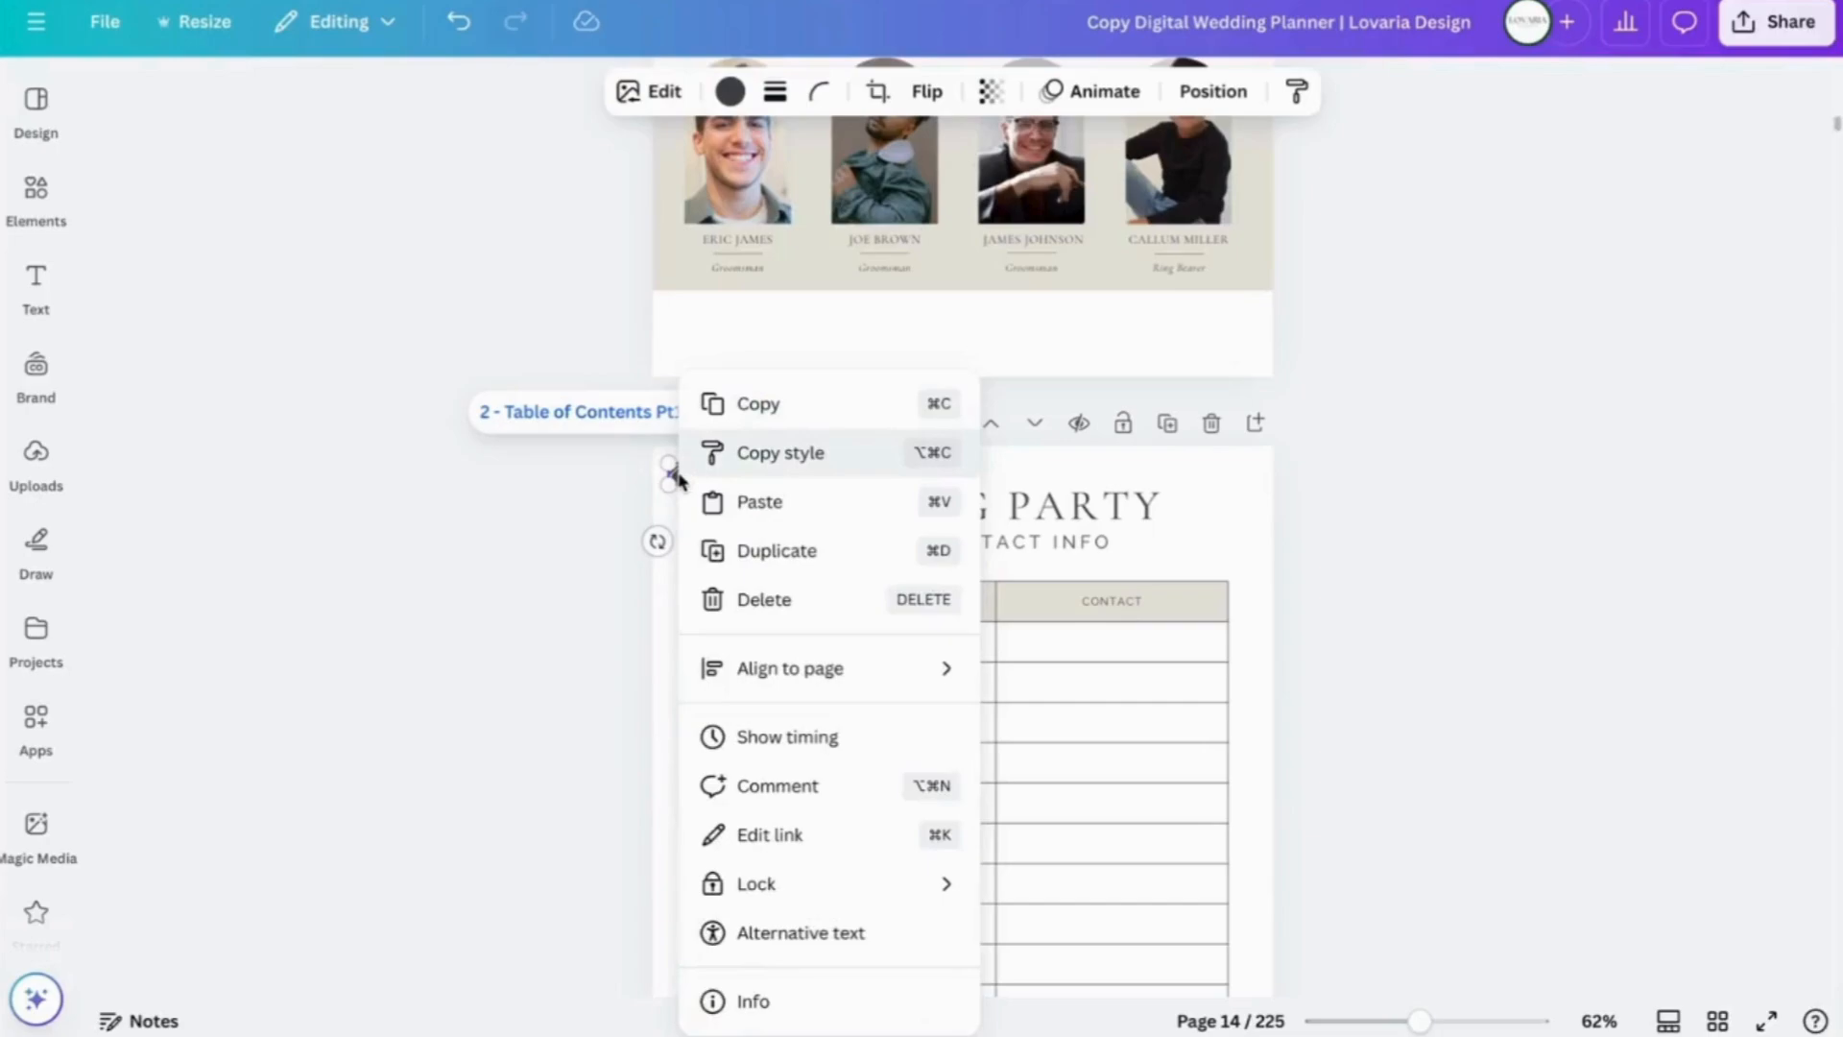
{"action": "left_click", "coordinate": [748, 406]}
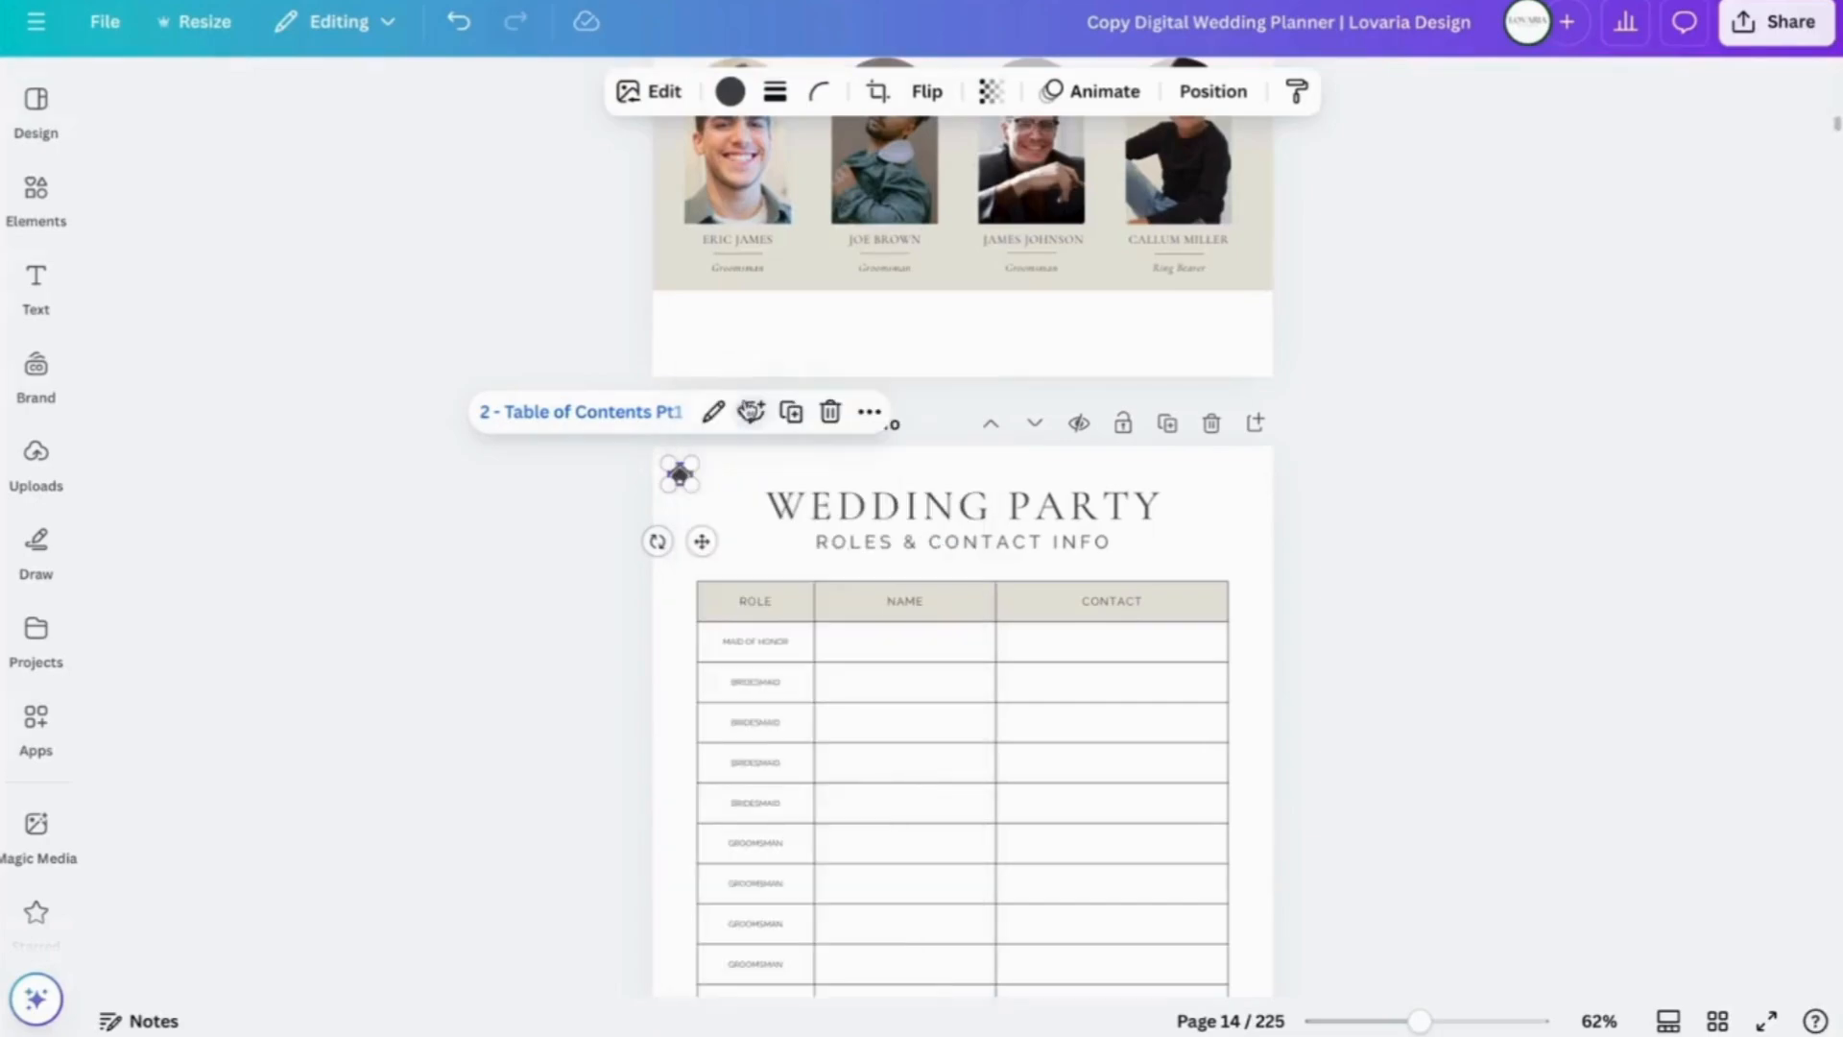
{"action": "scroll", "coordinate": [636, 750], "scroll_direction": "down", "scroll_amount": 9}
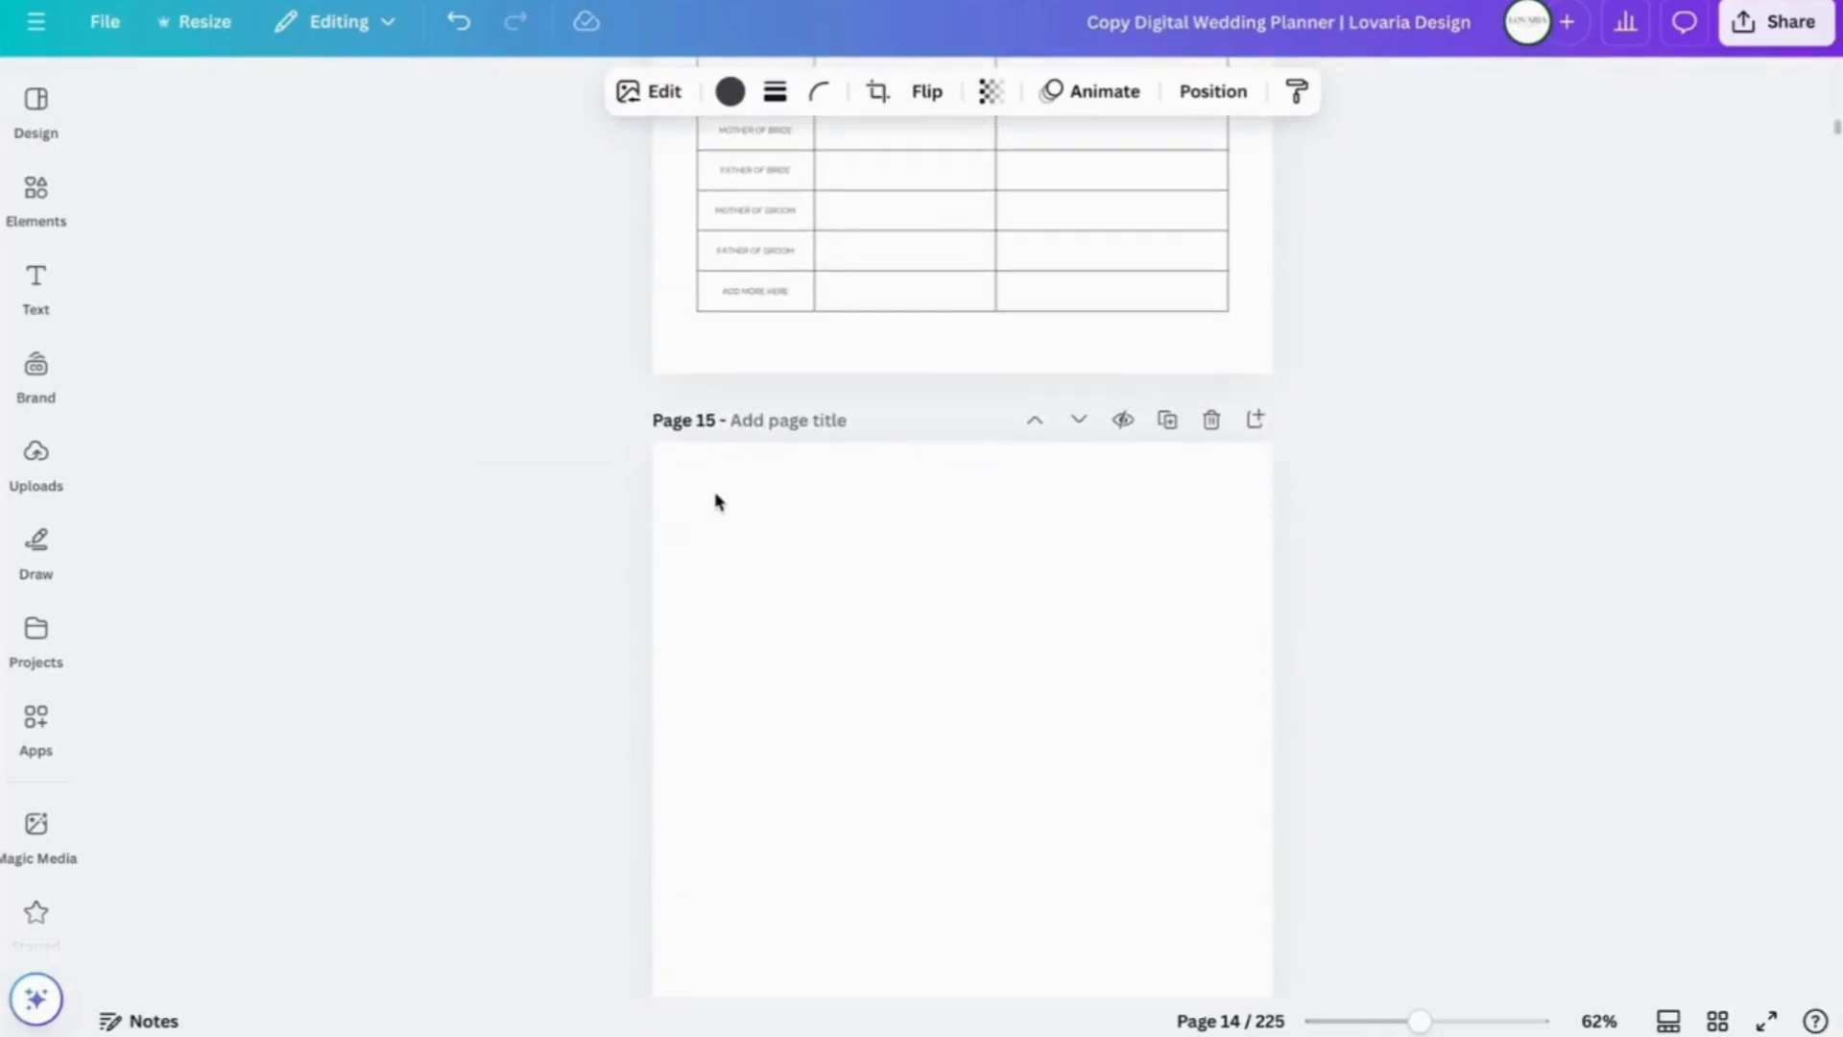
{"action": "left_click", "coordinate": [715, 500]}
{"action": "right_click", "coordinate": [679, 481]}
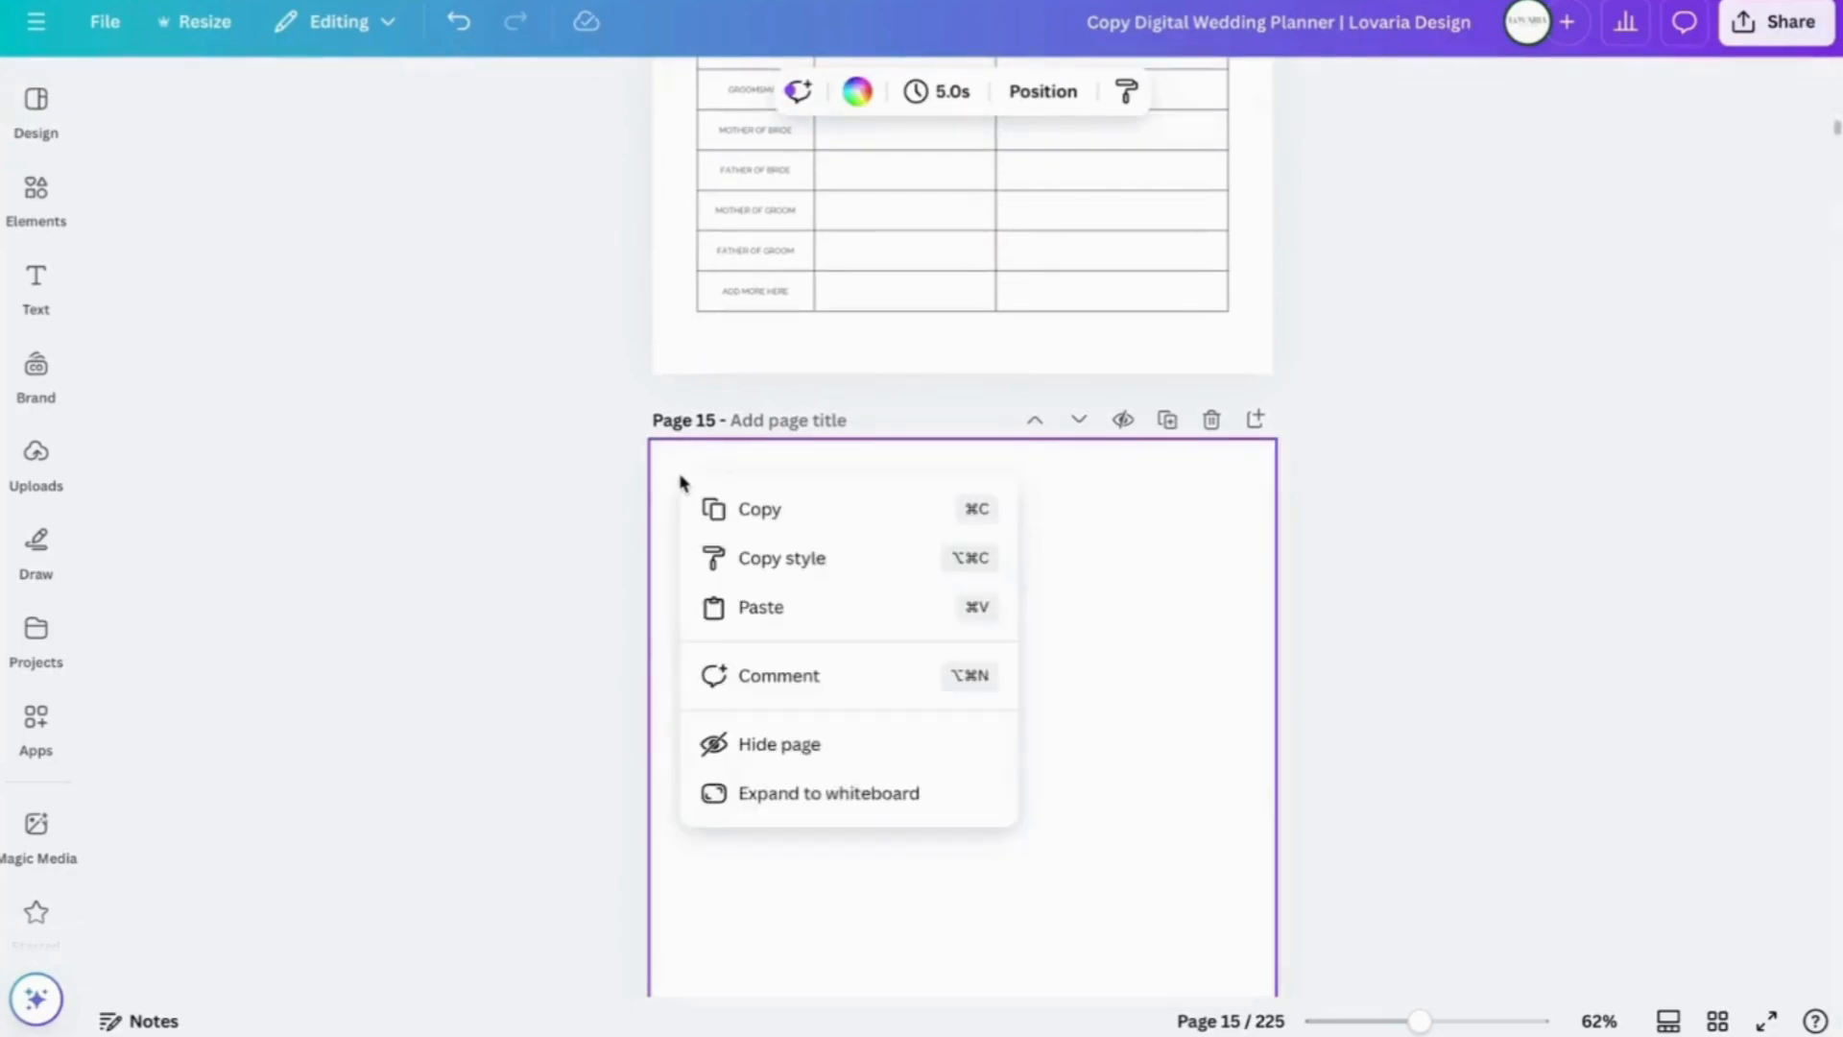
{"action": "left_click", "coordinate": [761, 606]}
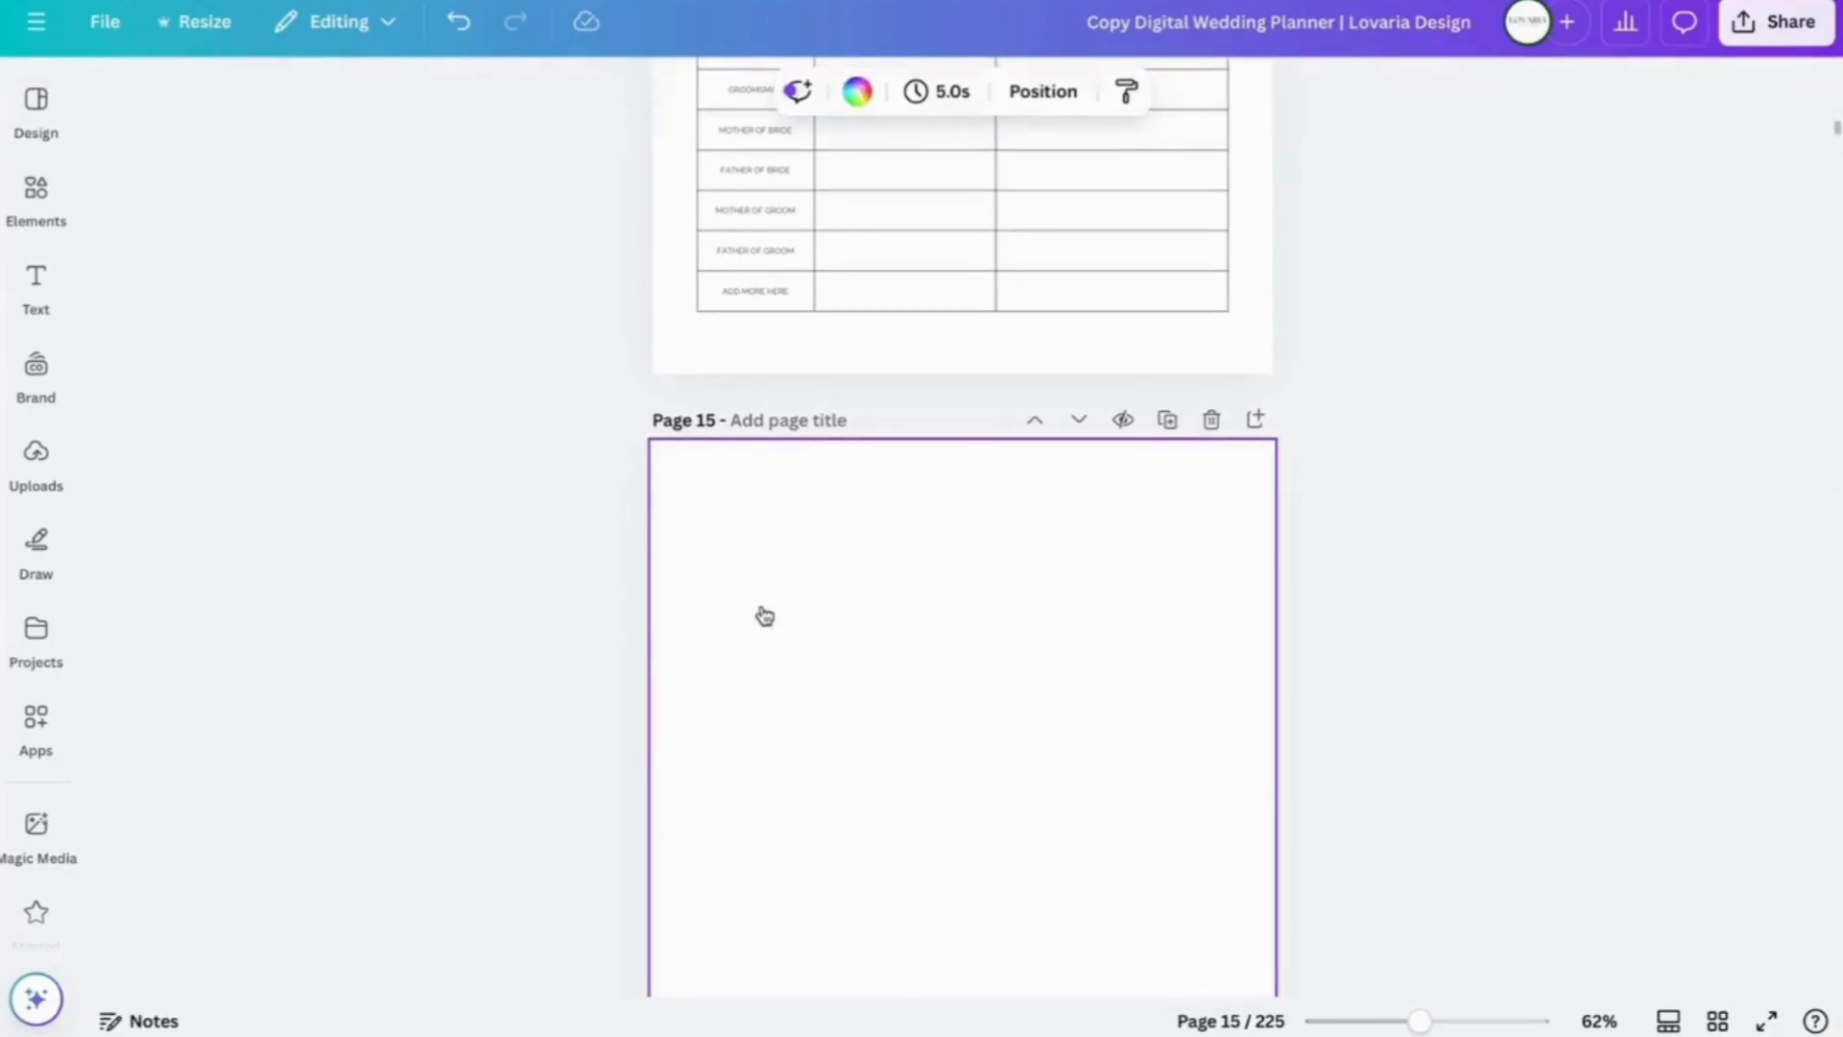
{"action": "left_click", "coordinate": [722, 481]}
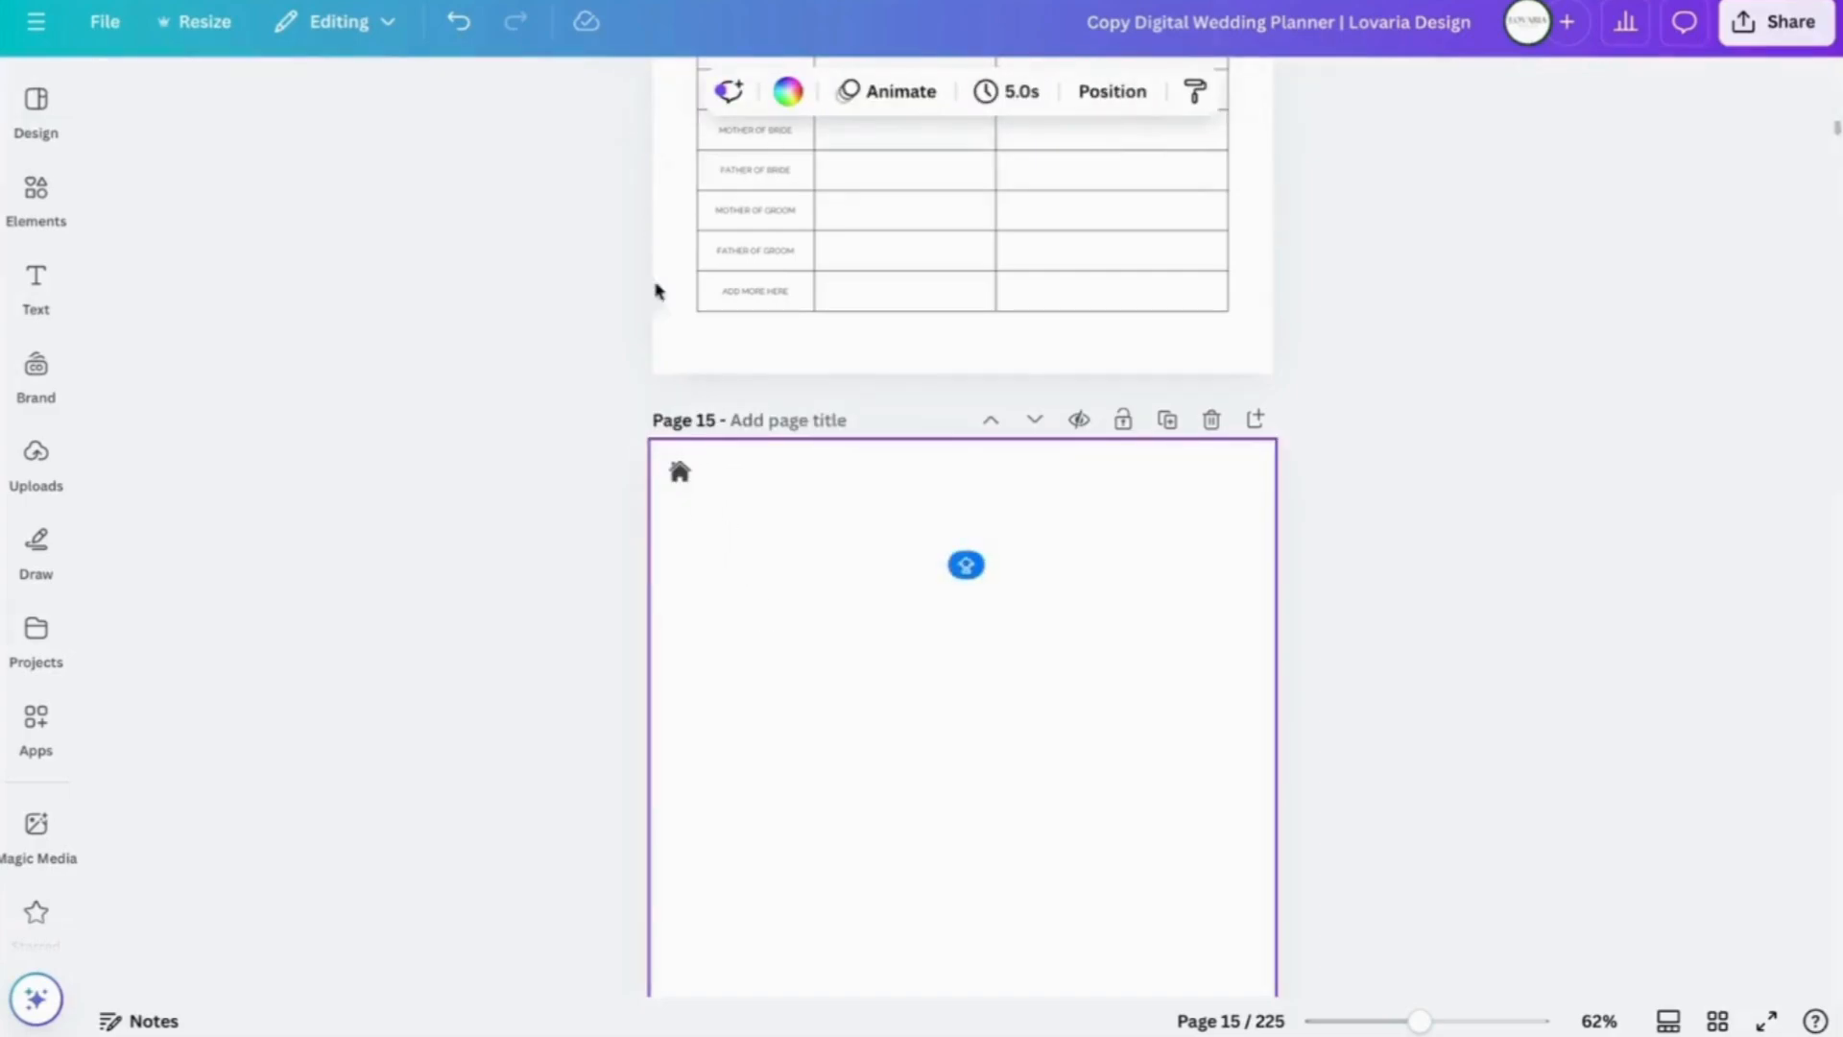
{"action": "scroll", "coordinate": [572, 361], "scroll_direction": "up", "scroll_amount": 5}
{"action": "scroll", "coordinate": [572, 360], "scroll_direction": "down", "scroll_amount": 5}
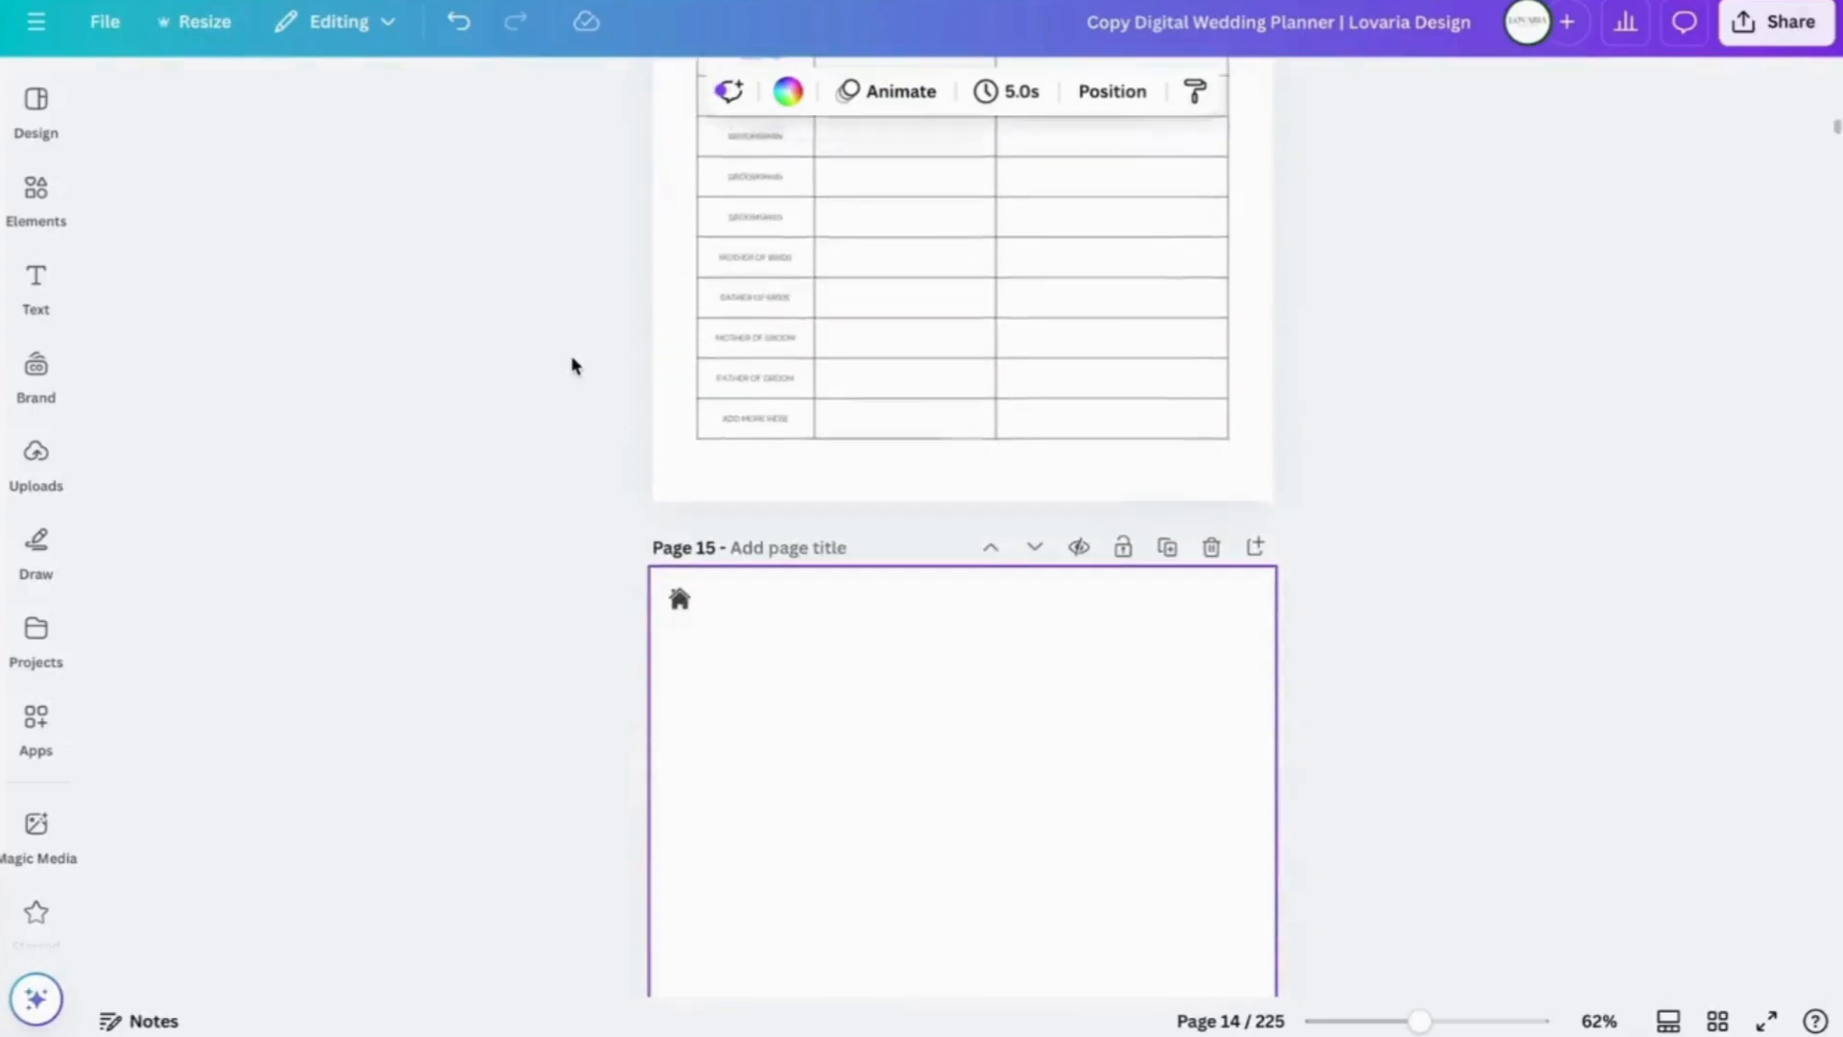
{"action": "scroll", "coordinate": [572, 362], "scroll_direction": "down", "scroll_amount": 5}
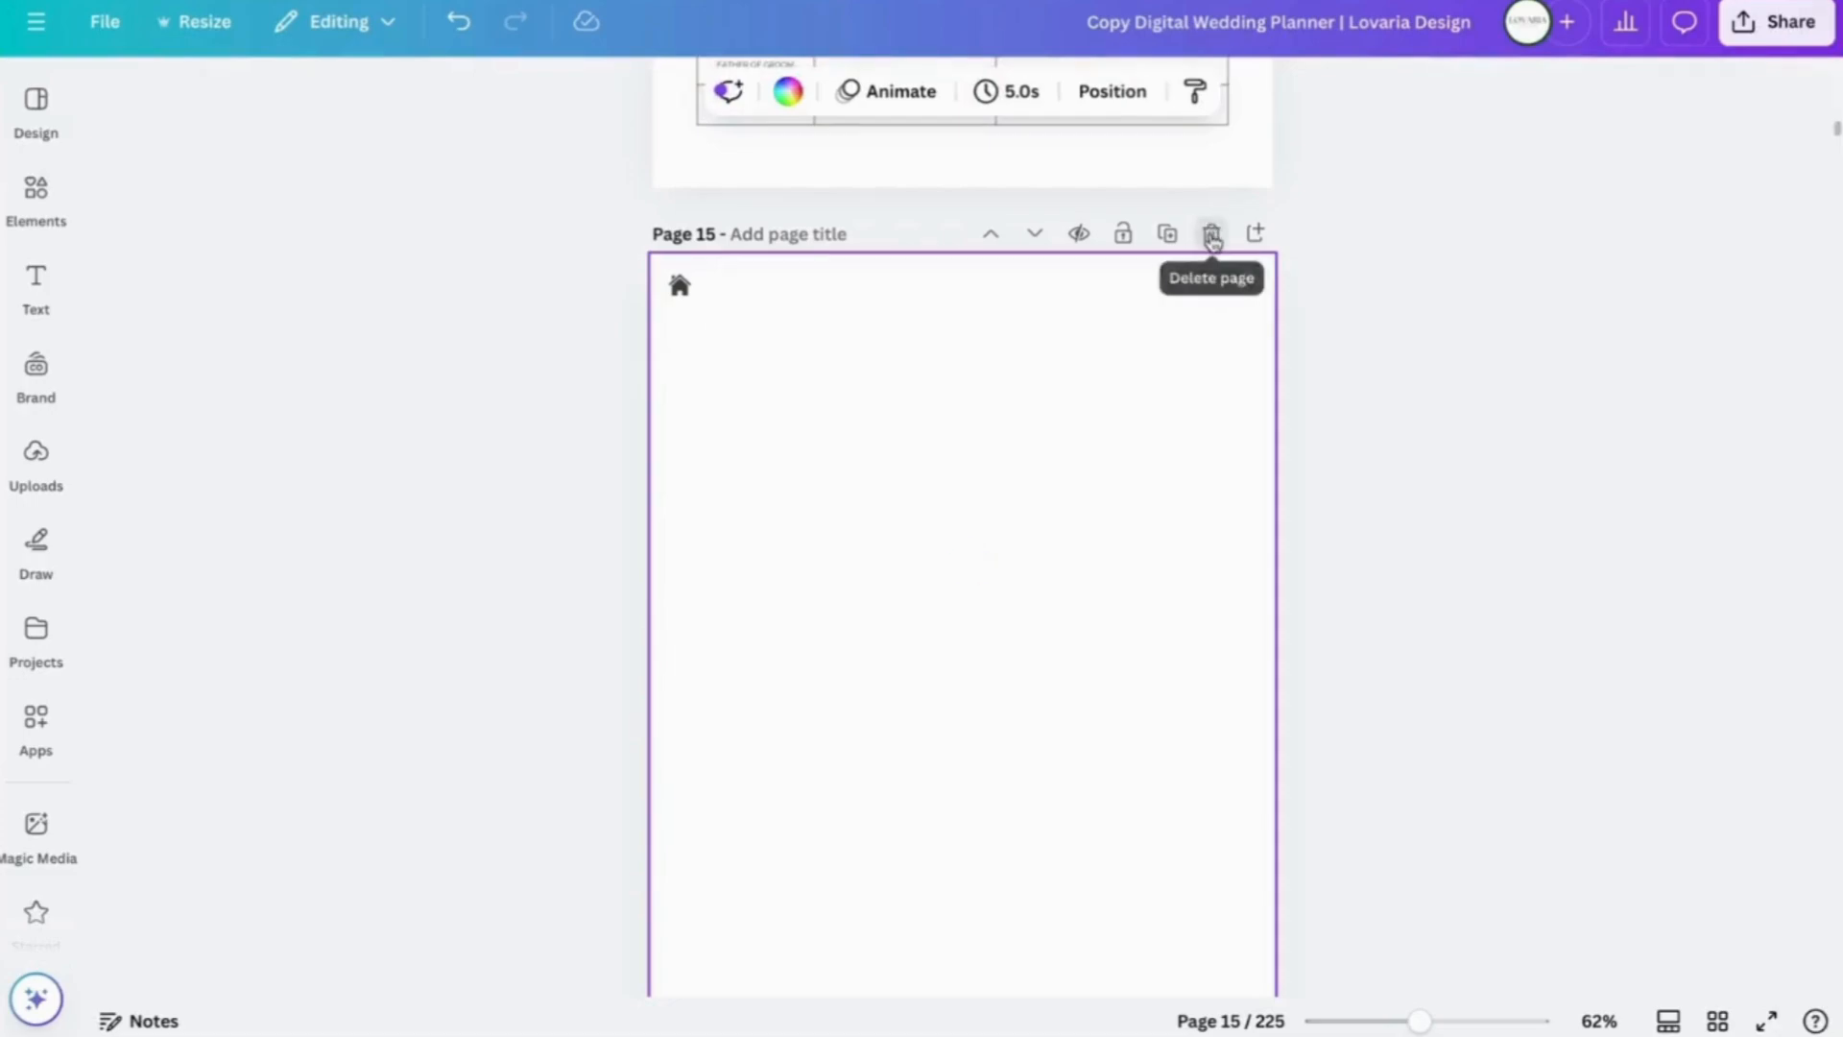
- Delete the extra blank page 15 so Responsibilities becomes page 15
{"action": "left_click", "coordinate": [1210, 234]}
{"action": "scroll", "coordinate": [1383, 466], "scroll_direction": "down", "scroll_amount": 3}
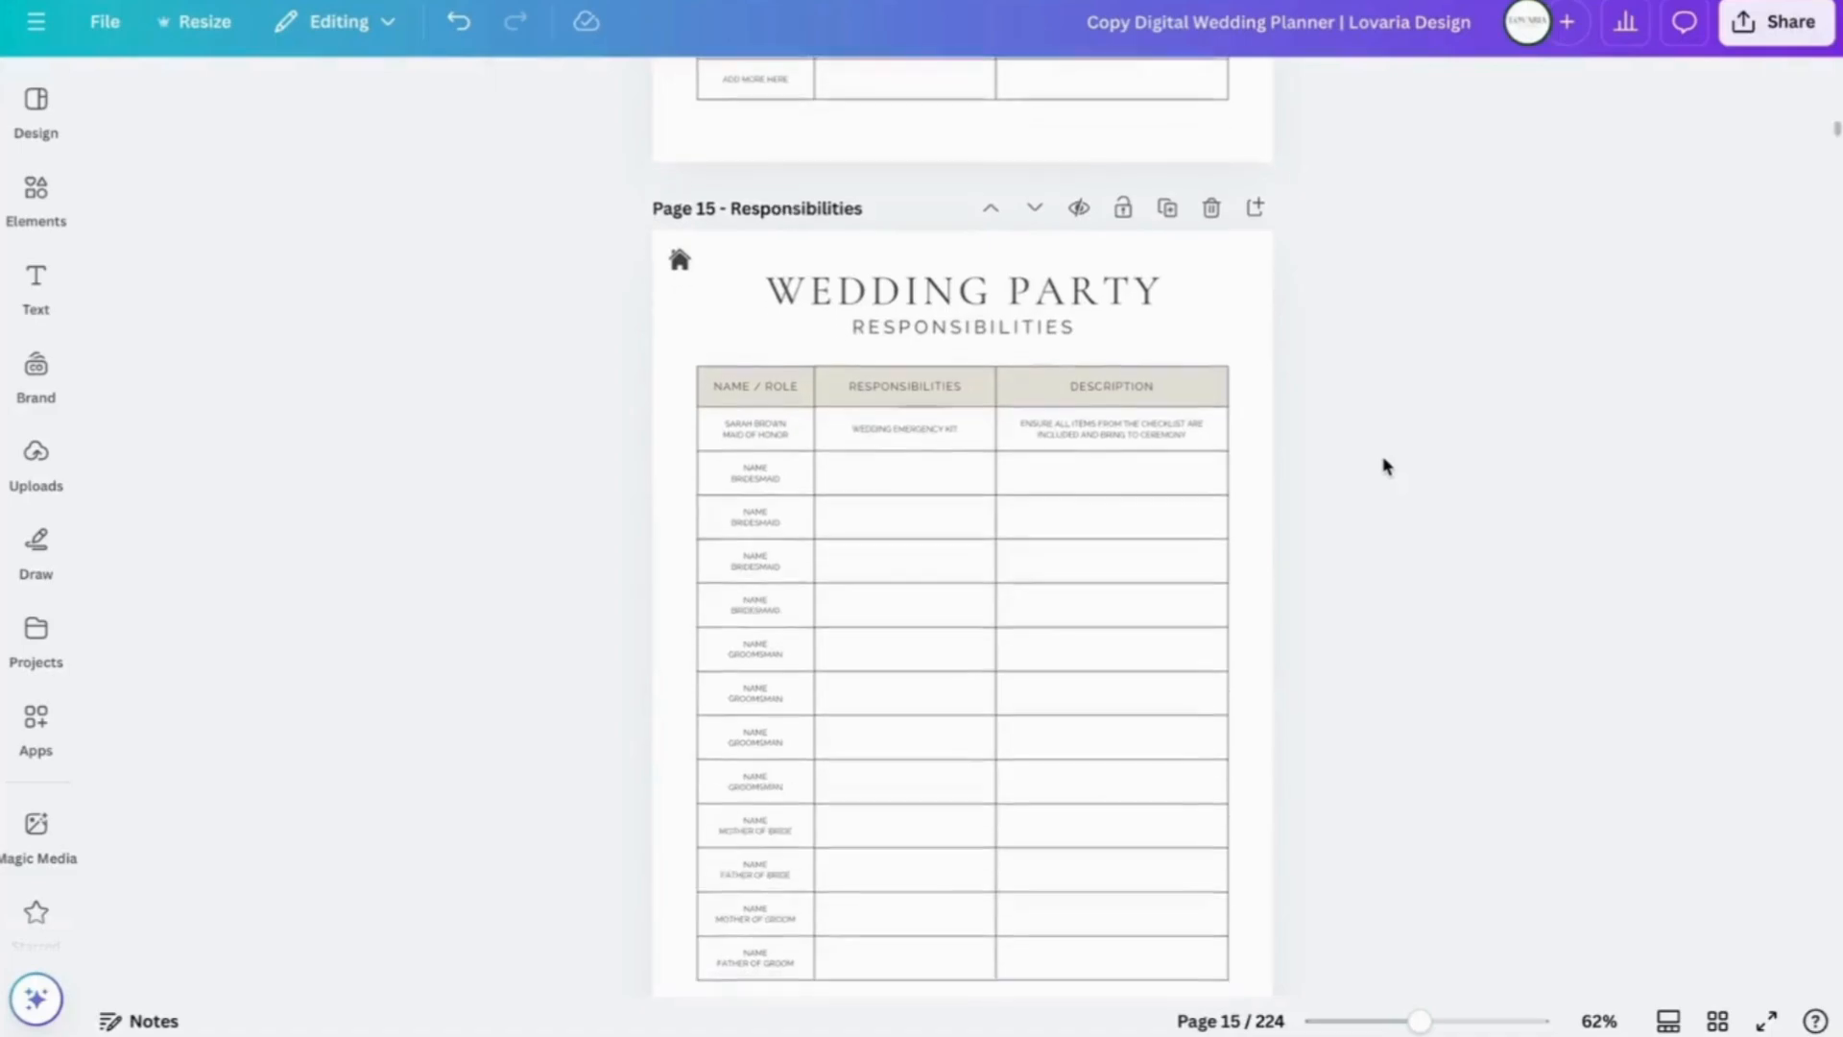
{"action": "scroll", "coordinate": [1383, 465], "scroll_direction": "up", "scroll_amount": 3}
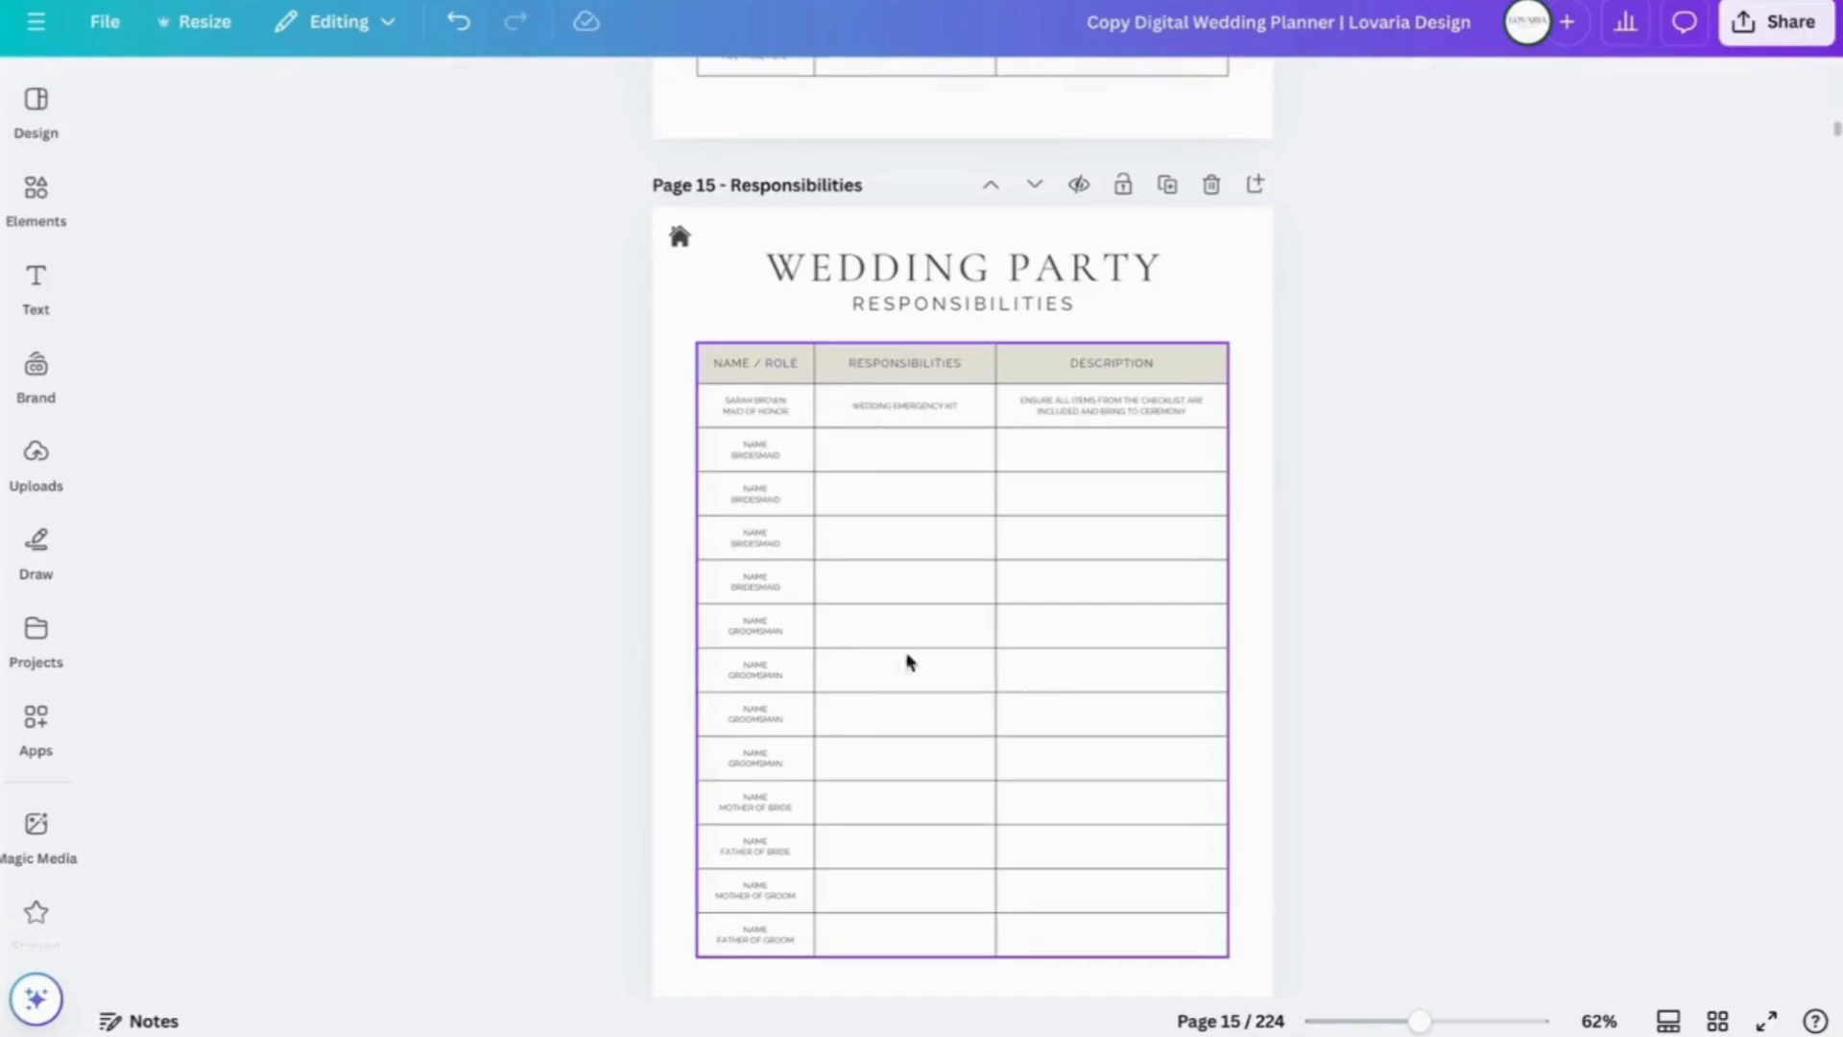
- Drag the Name / Role column divider to resize the Responsibilities table columns
{"action": "left_click", "coordinate": [817, 381]}
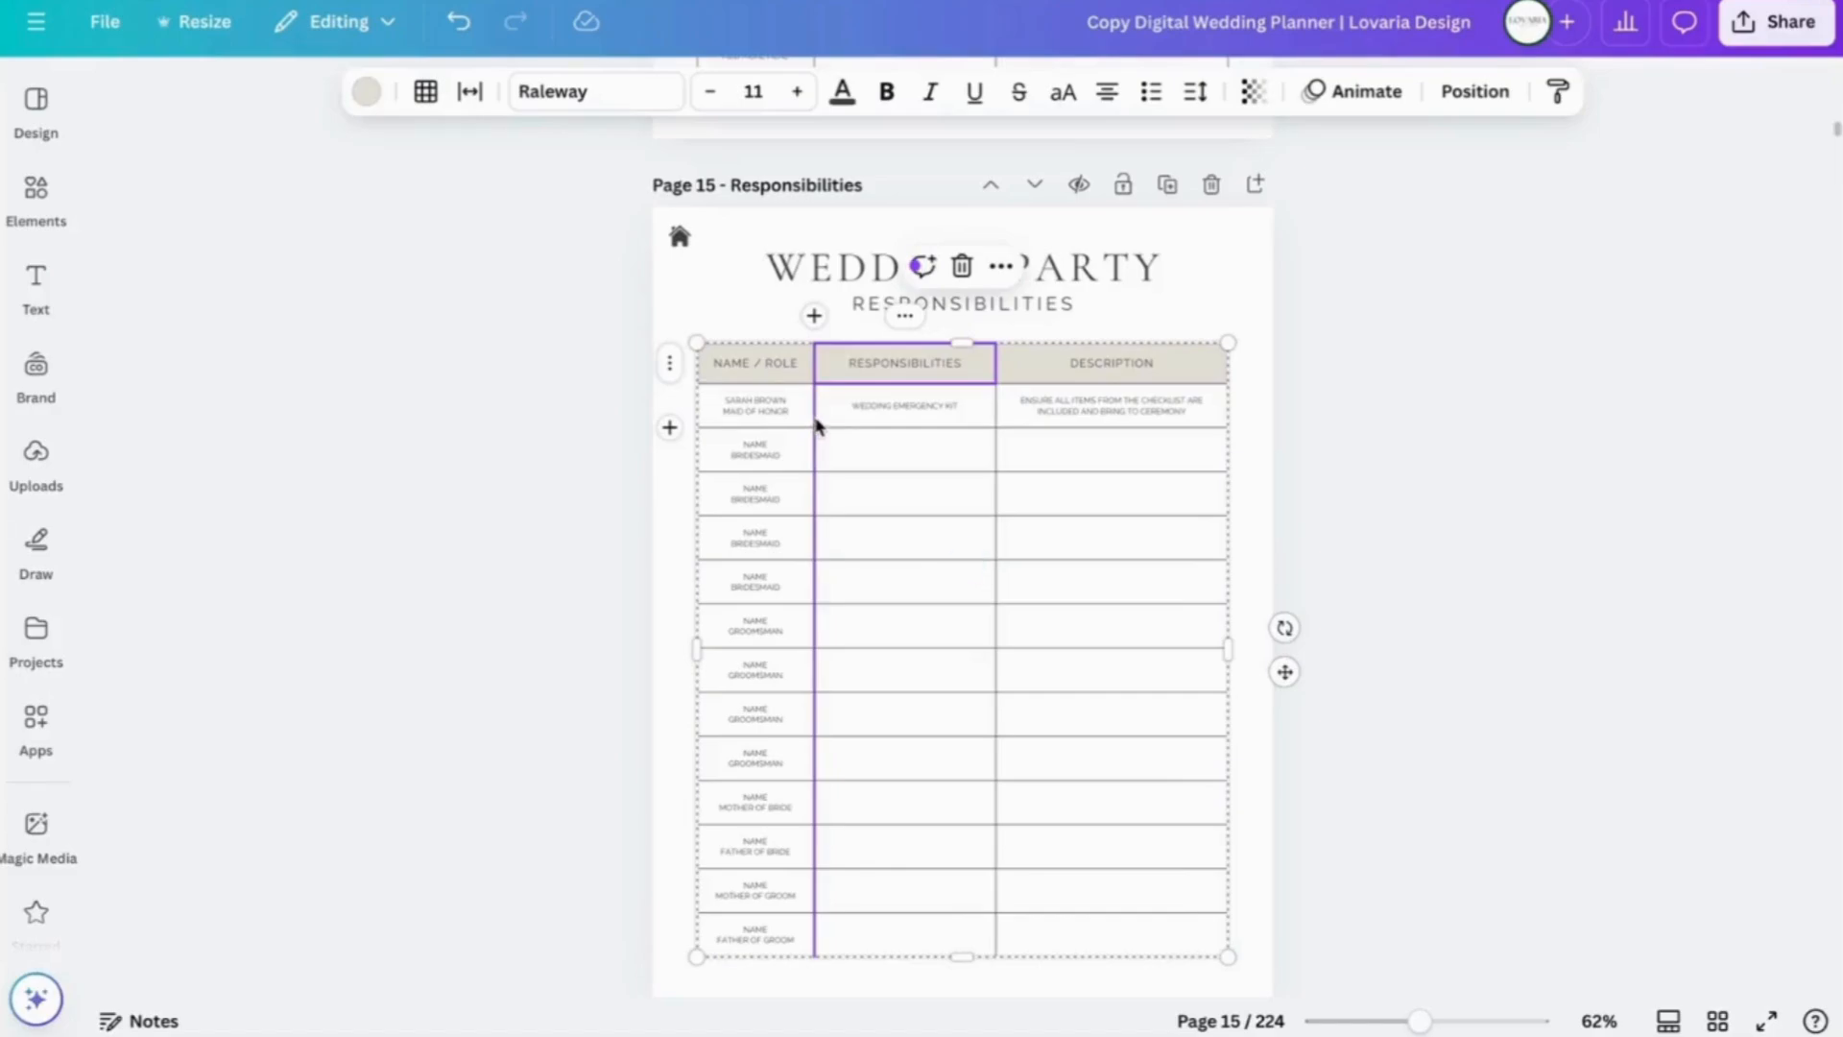
{"action": "mouse_move", "coordinate": [814, 427]}
{"action": "left_mouse_down"}
{"action": "mouse_move", "coordinate": [859, 431]}
{"action": "mouse_move", "coordinate": [822, 434]}
{"action": "left_mouse_up"}
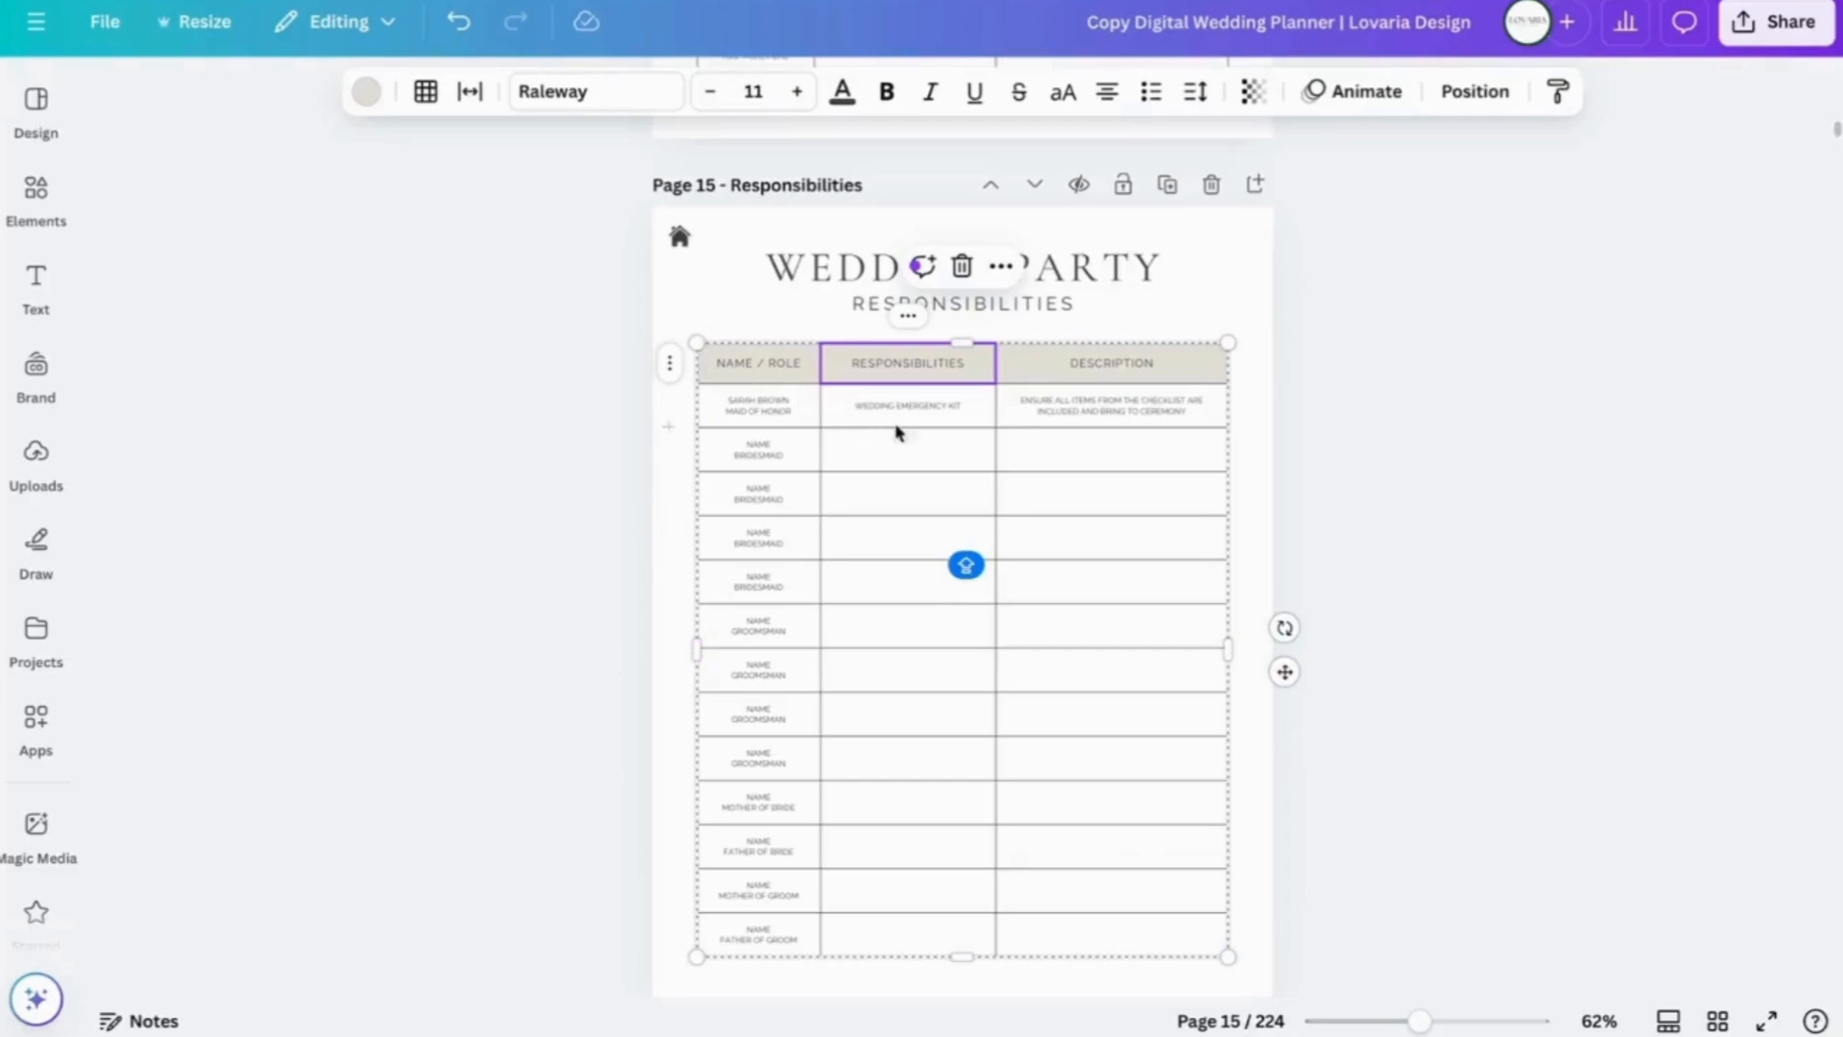
{"action": "left_click", "coordinate": [707, 372]}
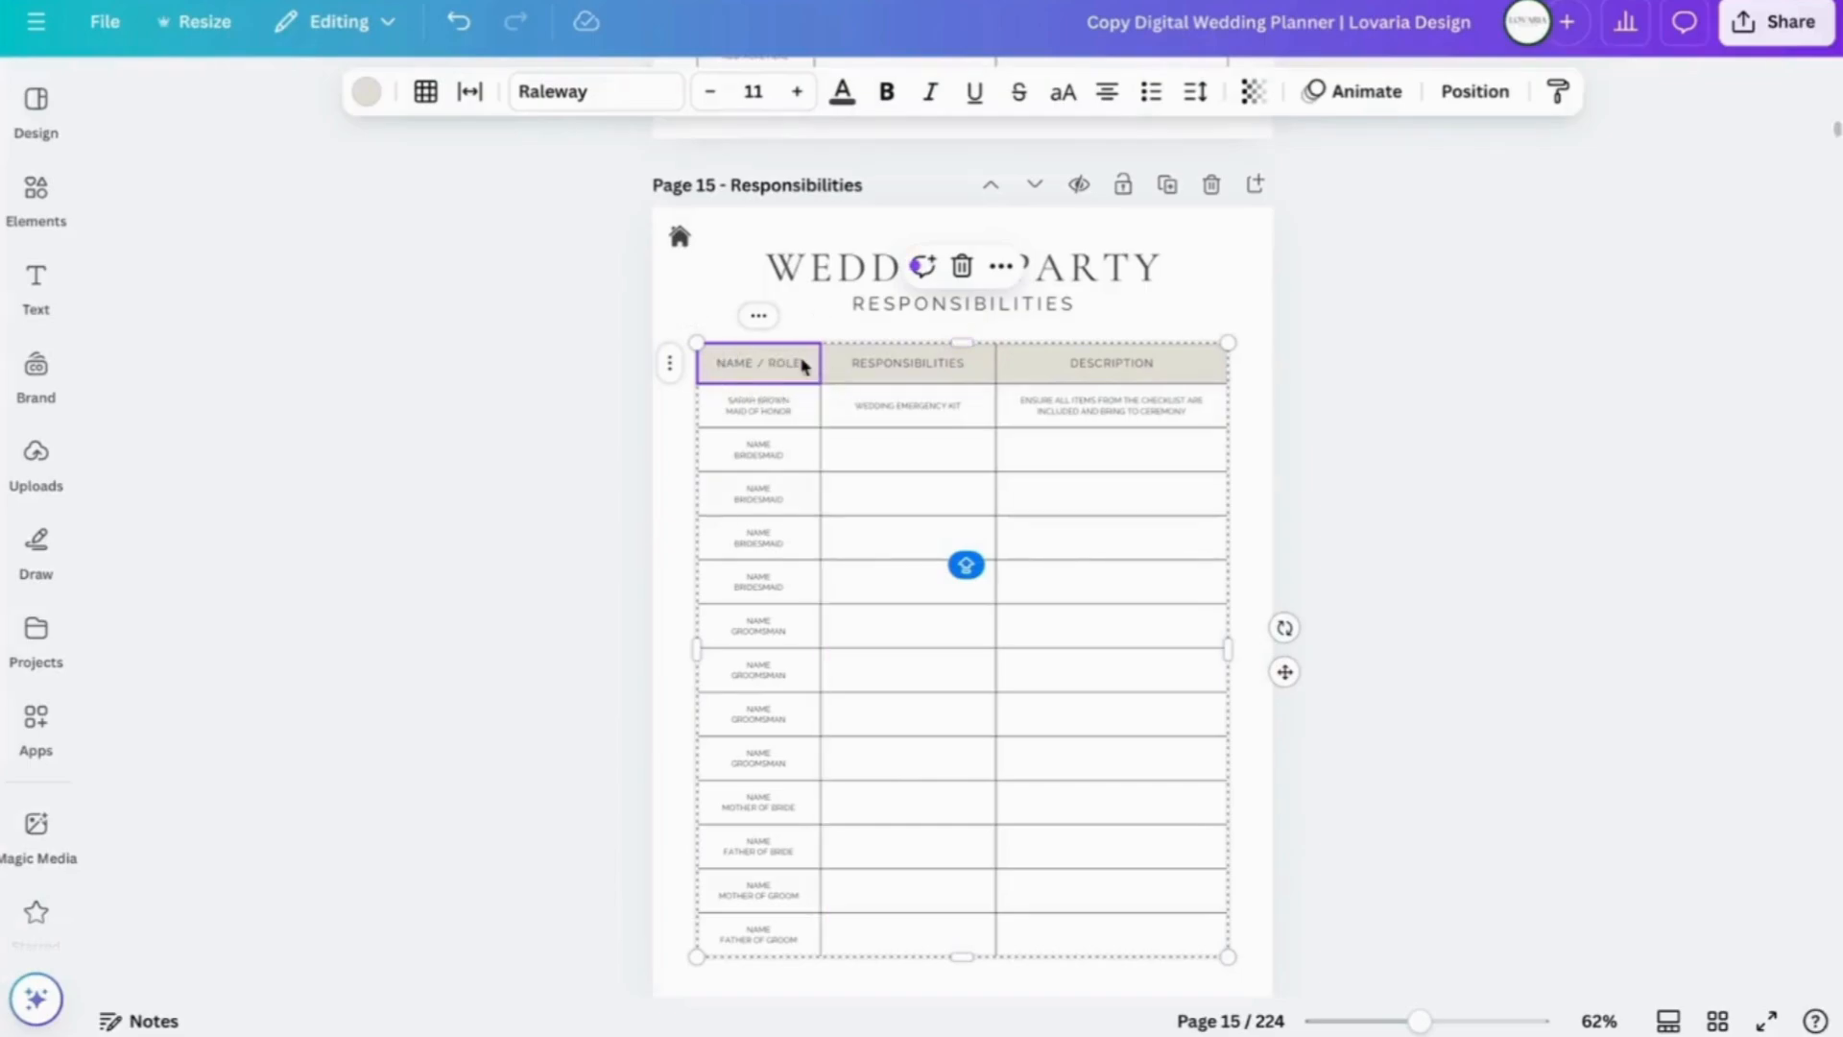
- Fill the Name / Role header cell with #c3a39c and select the rest of the header row
{"action": "left_click", "coordinate": [366, 94]}
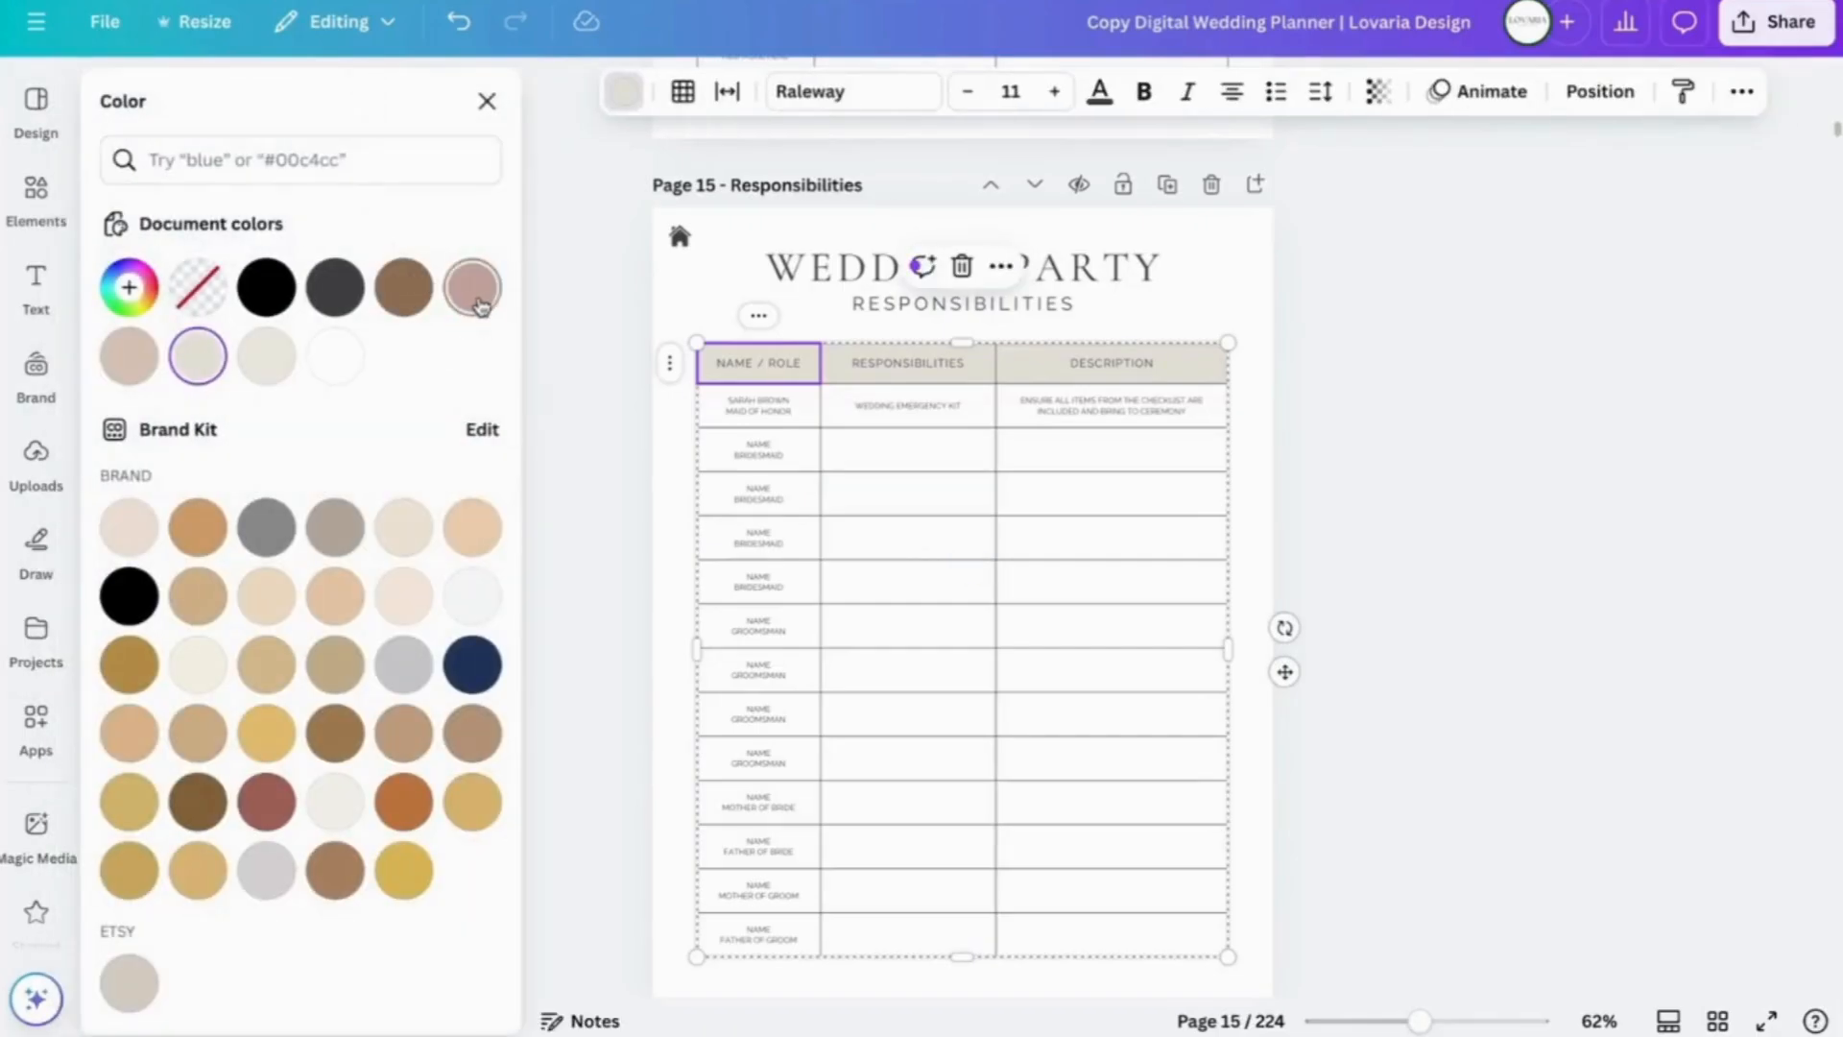
{"action": "left_click", "coordinate": [472, 290]}
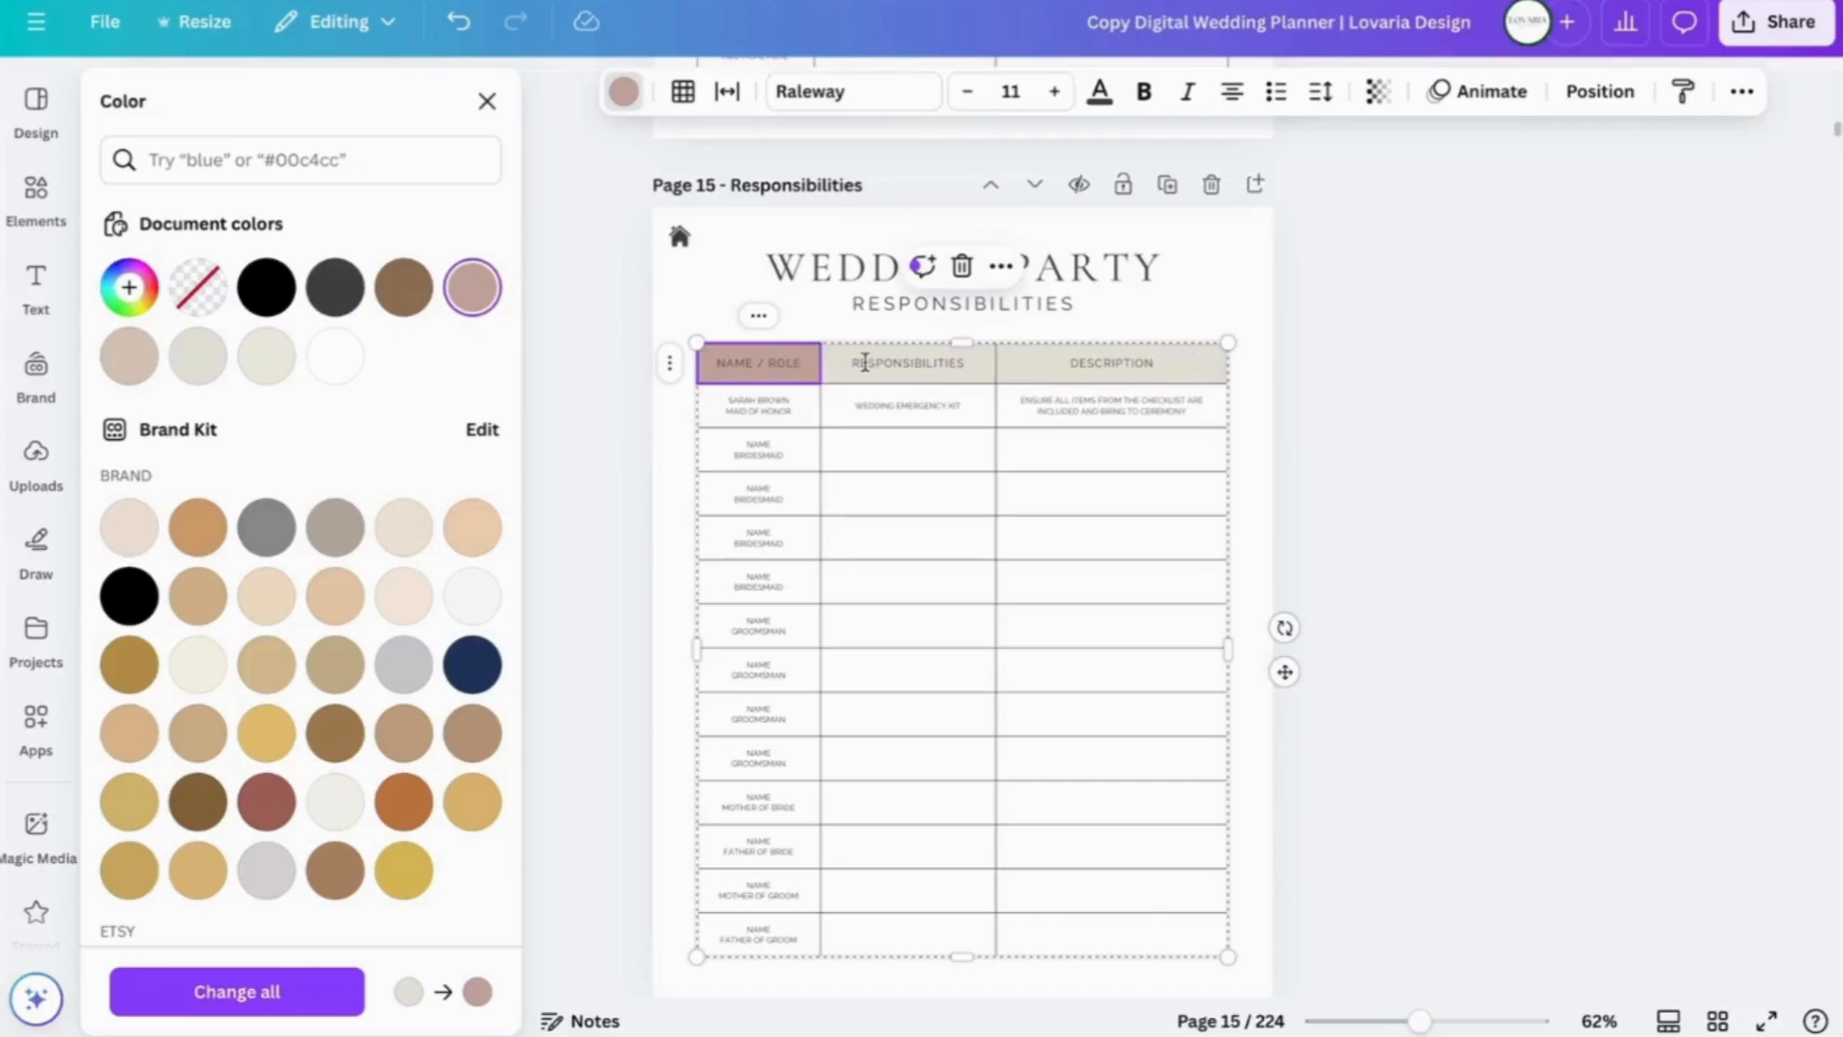
{"action": "left_click", "coordinate": [835, 365]}
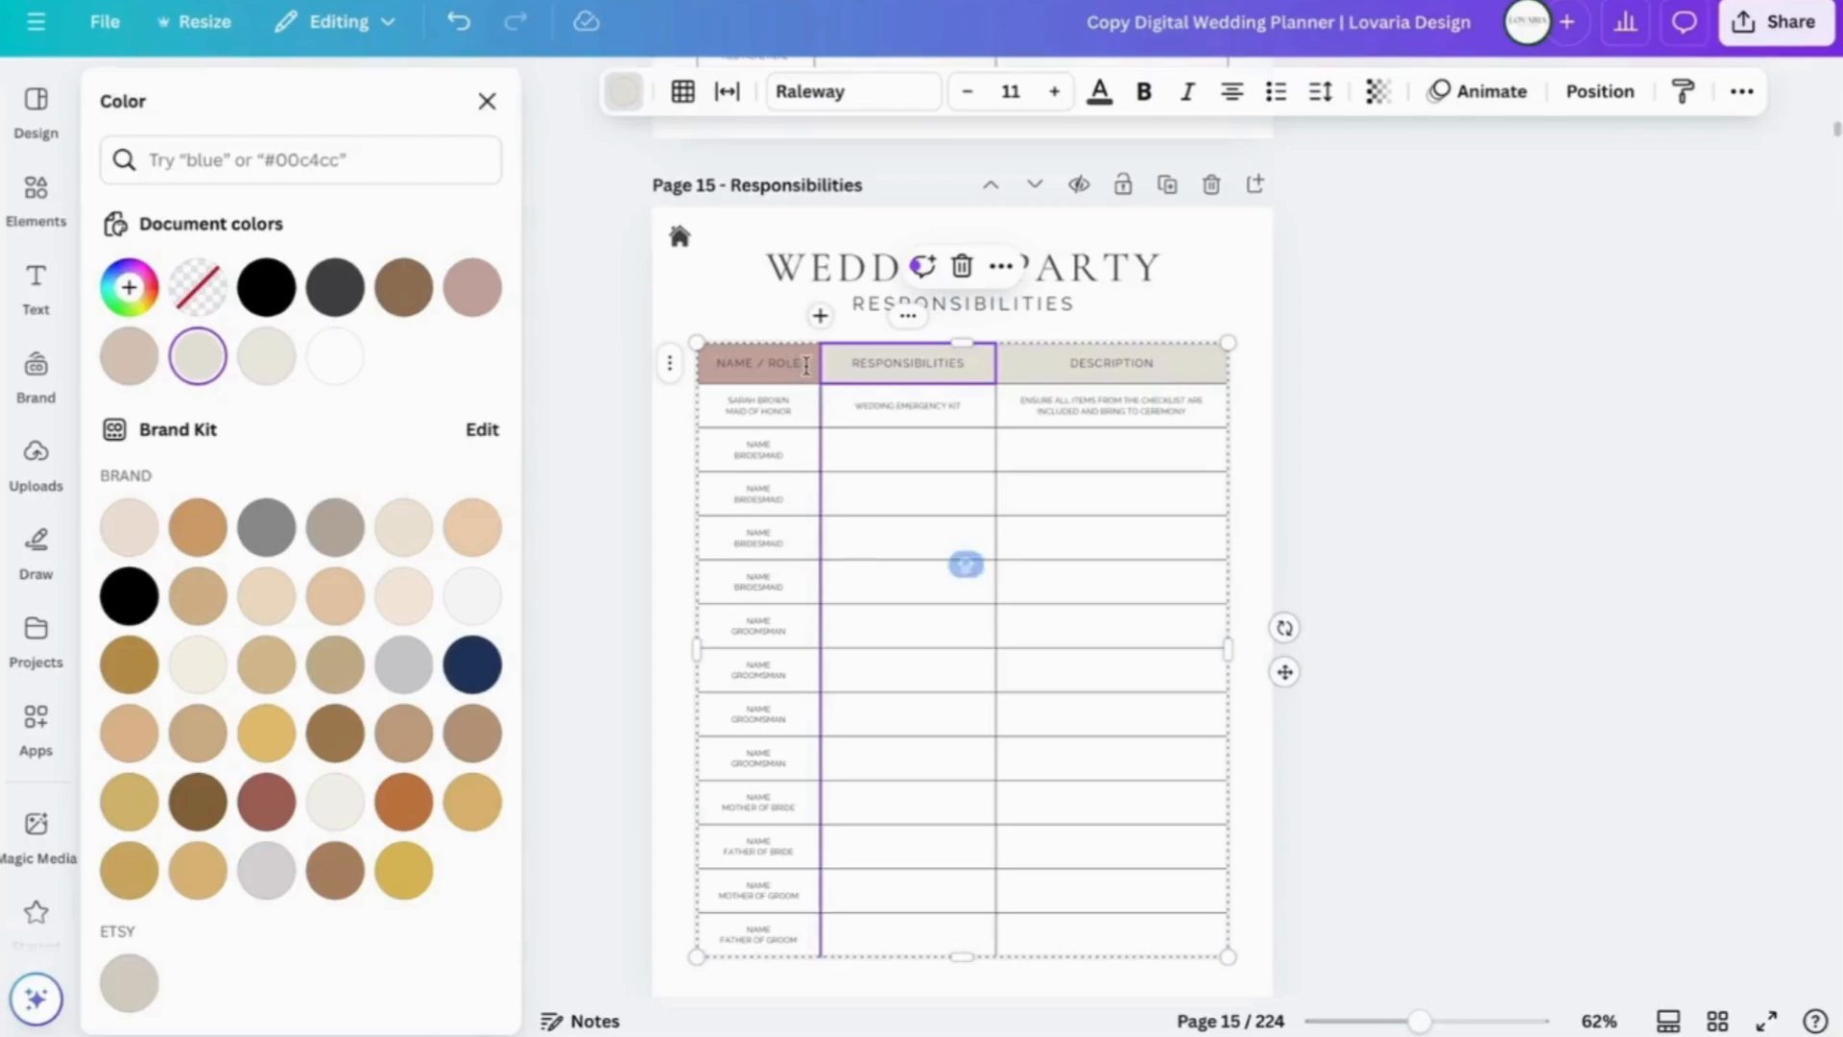
{"action": "left_click", "coordinate": [718, 363]}
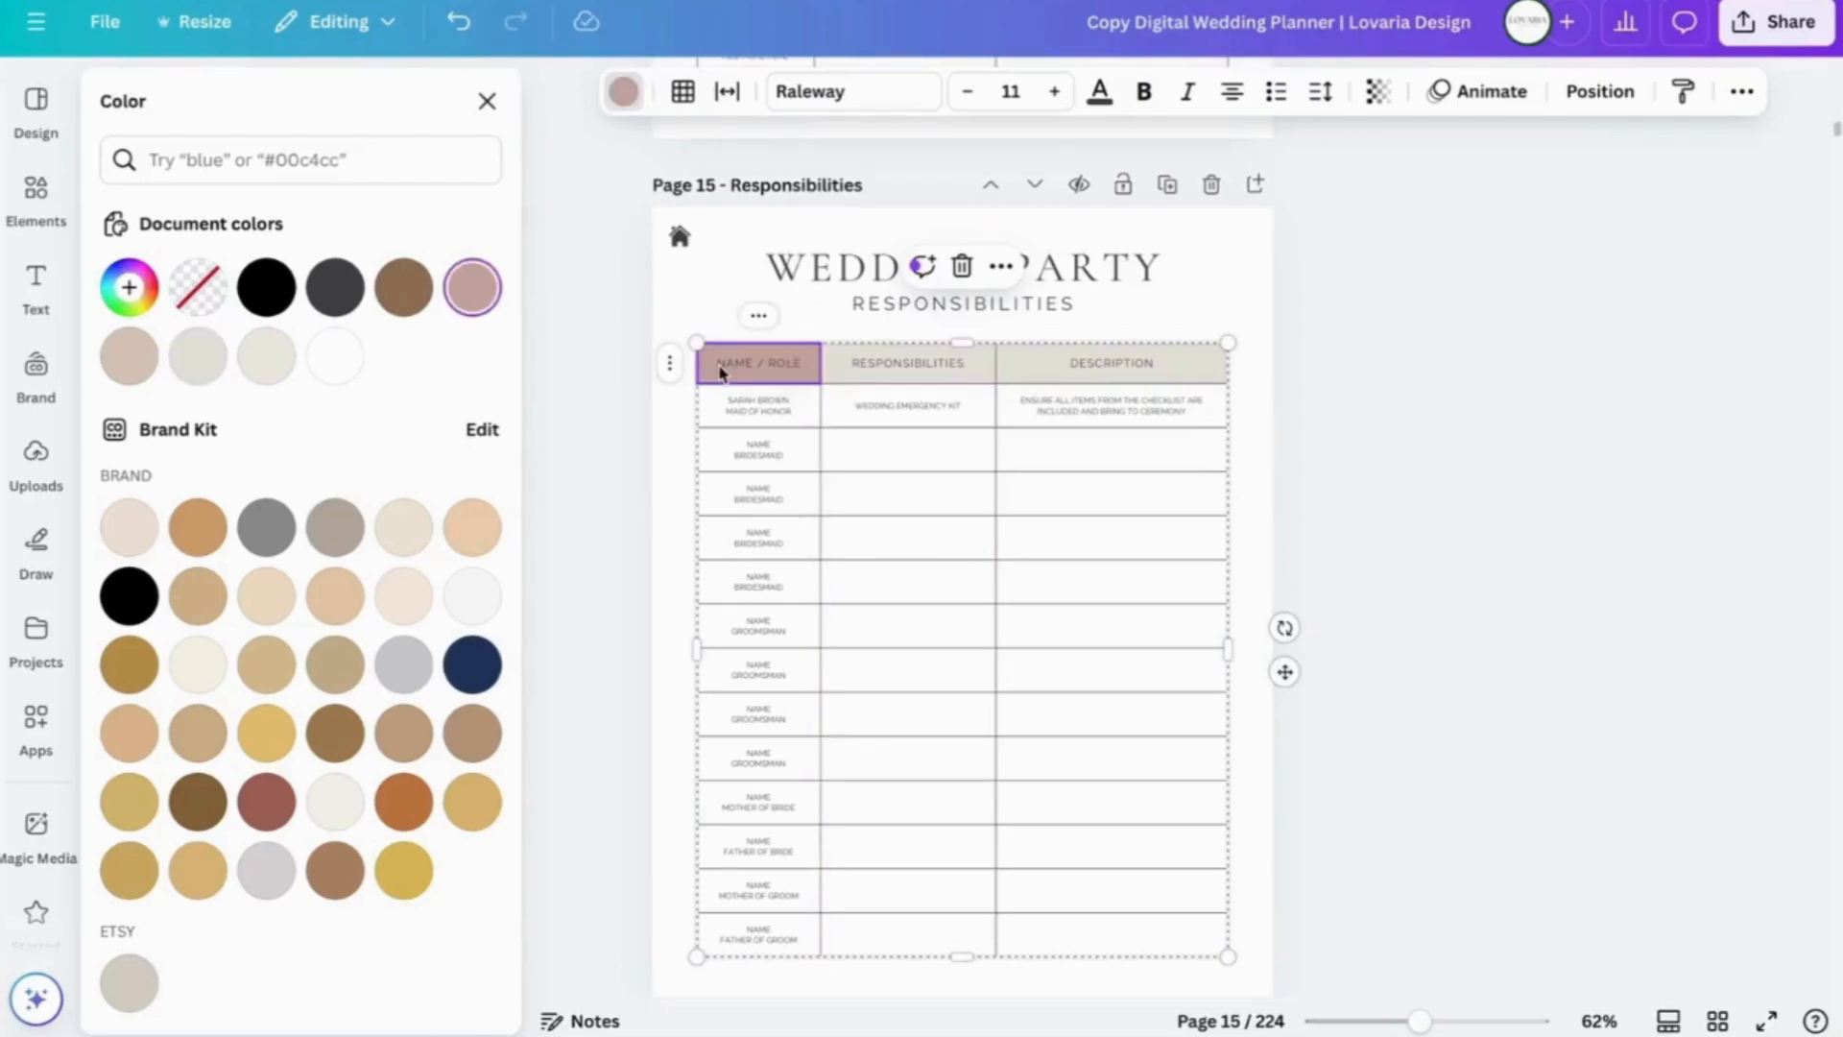
{"action": "left_click", "coordinate": [835, 365], "text": "shift"}
{"action": "left_click", "coordinate": [1038, 366], "text": "shift"}
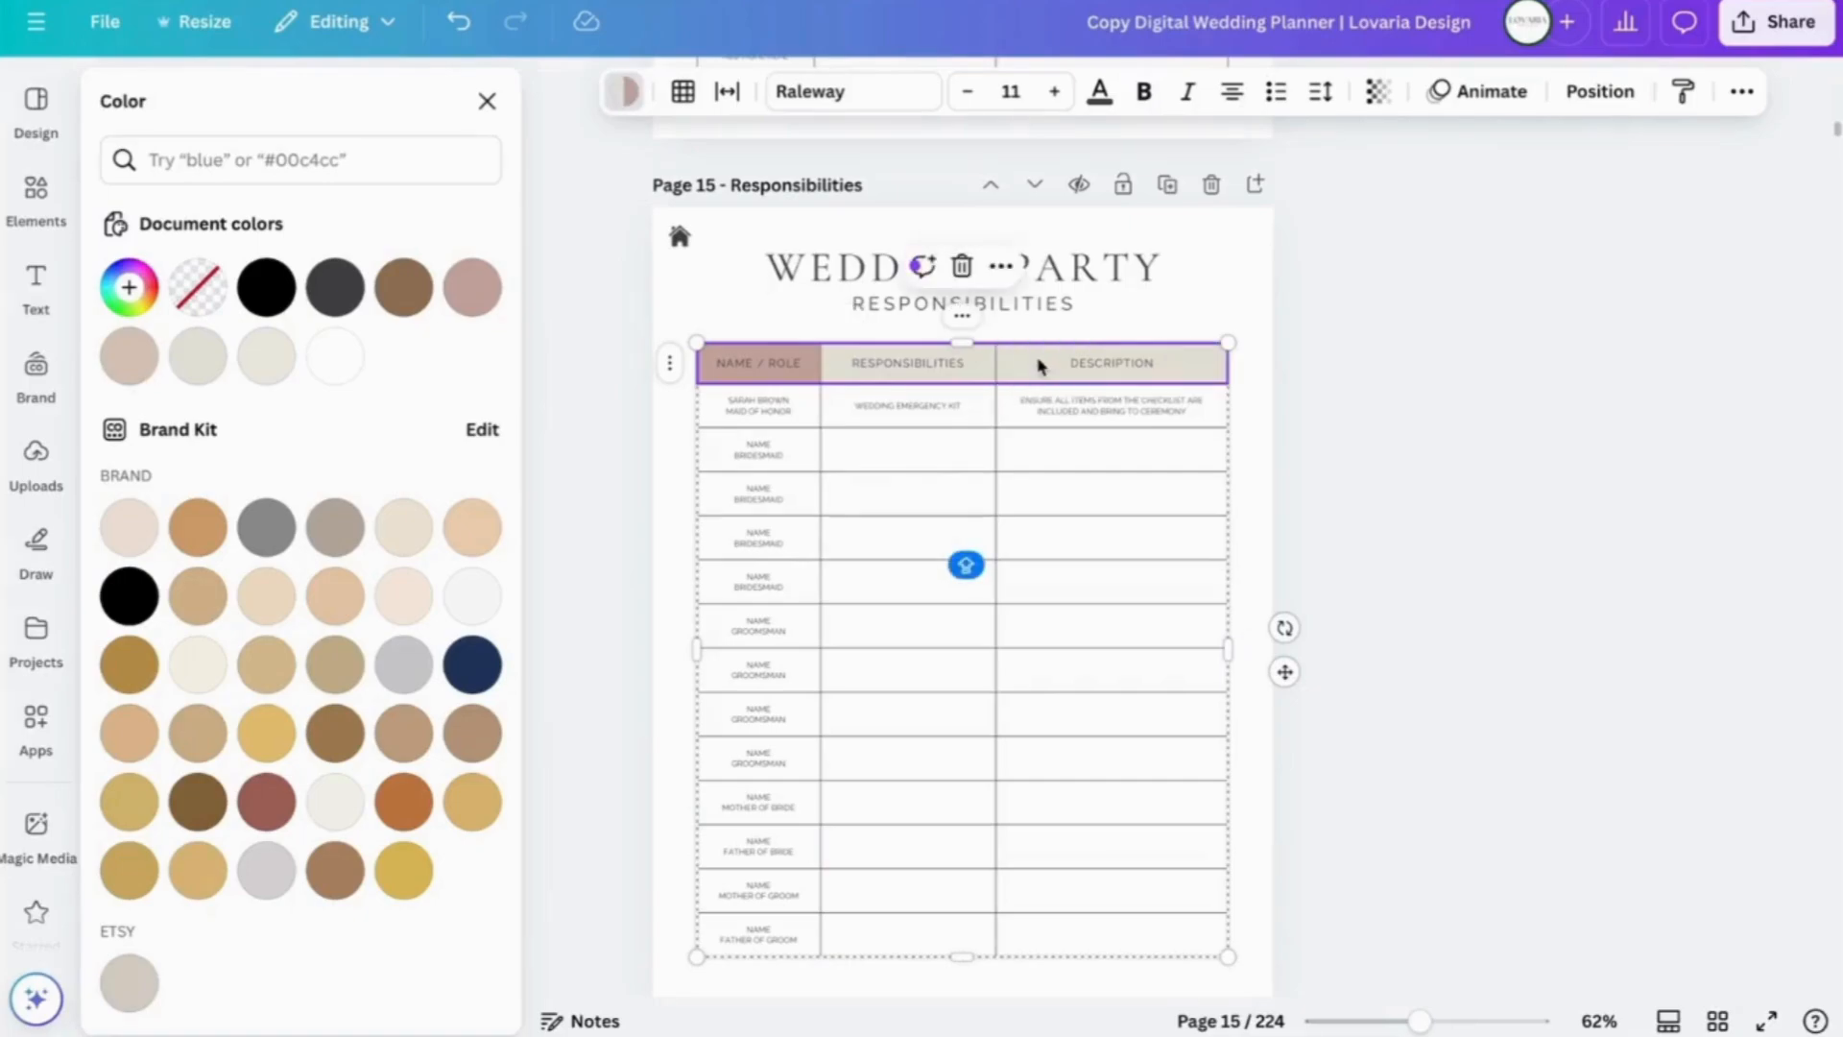
- Apply #c3a39c to the whole header row: Name / Role, Responsibilities and Description
{"action": "left_click", "coordinate": [626, 94]}
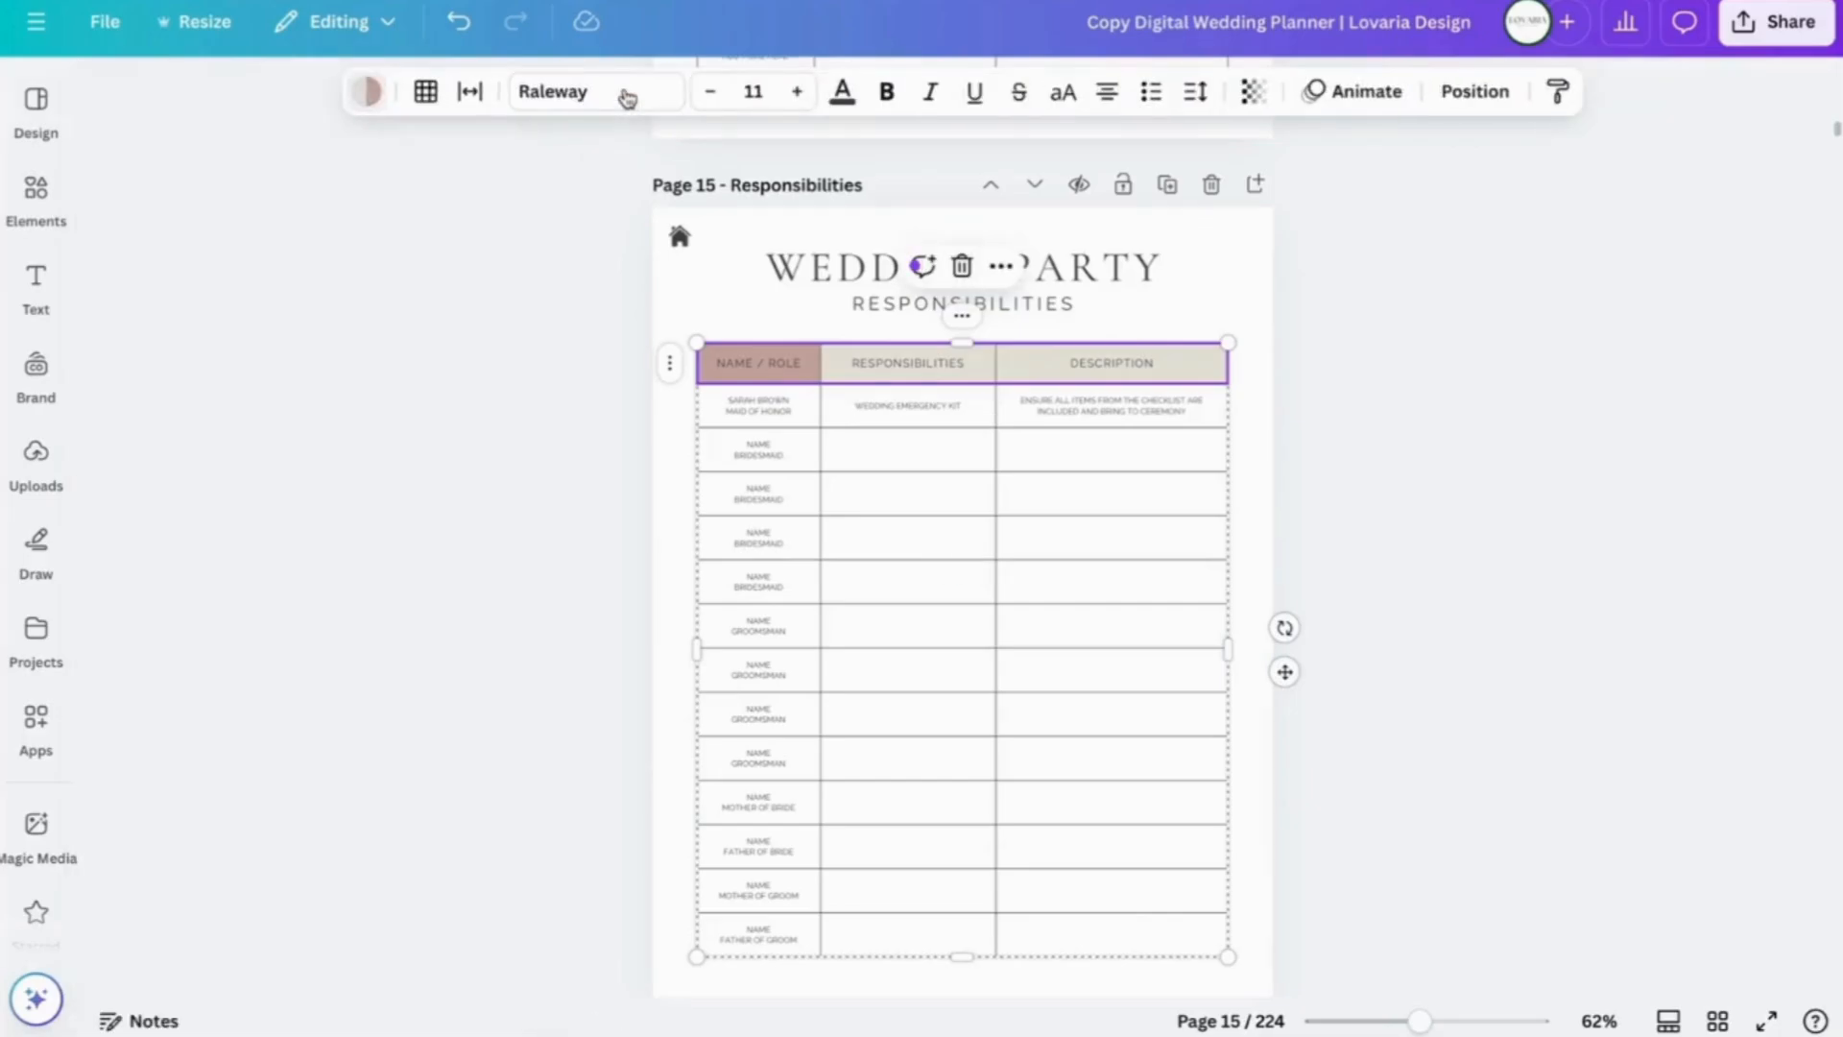
{"action": "left_click", "coordinate": [367, 91]}
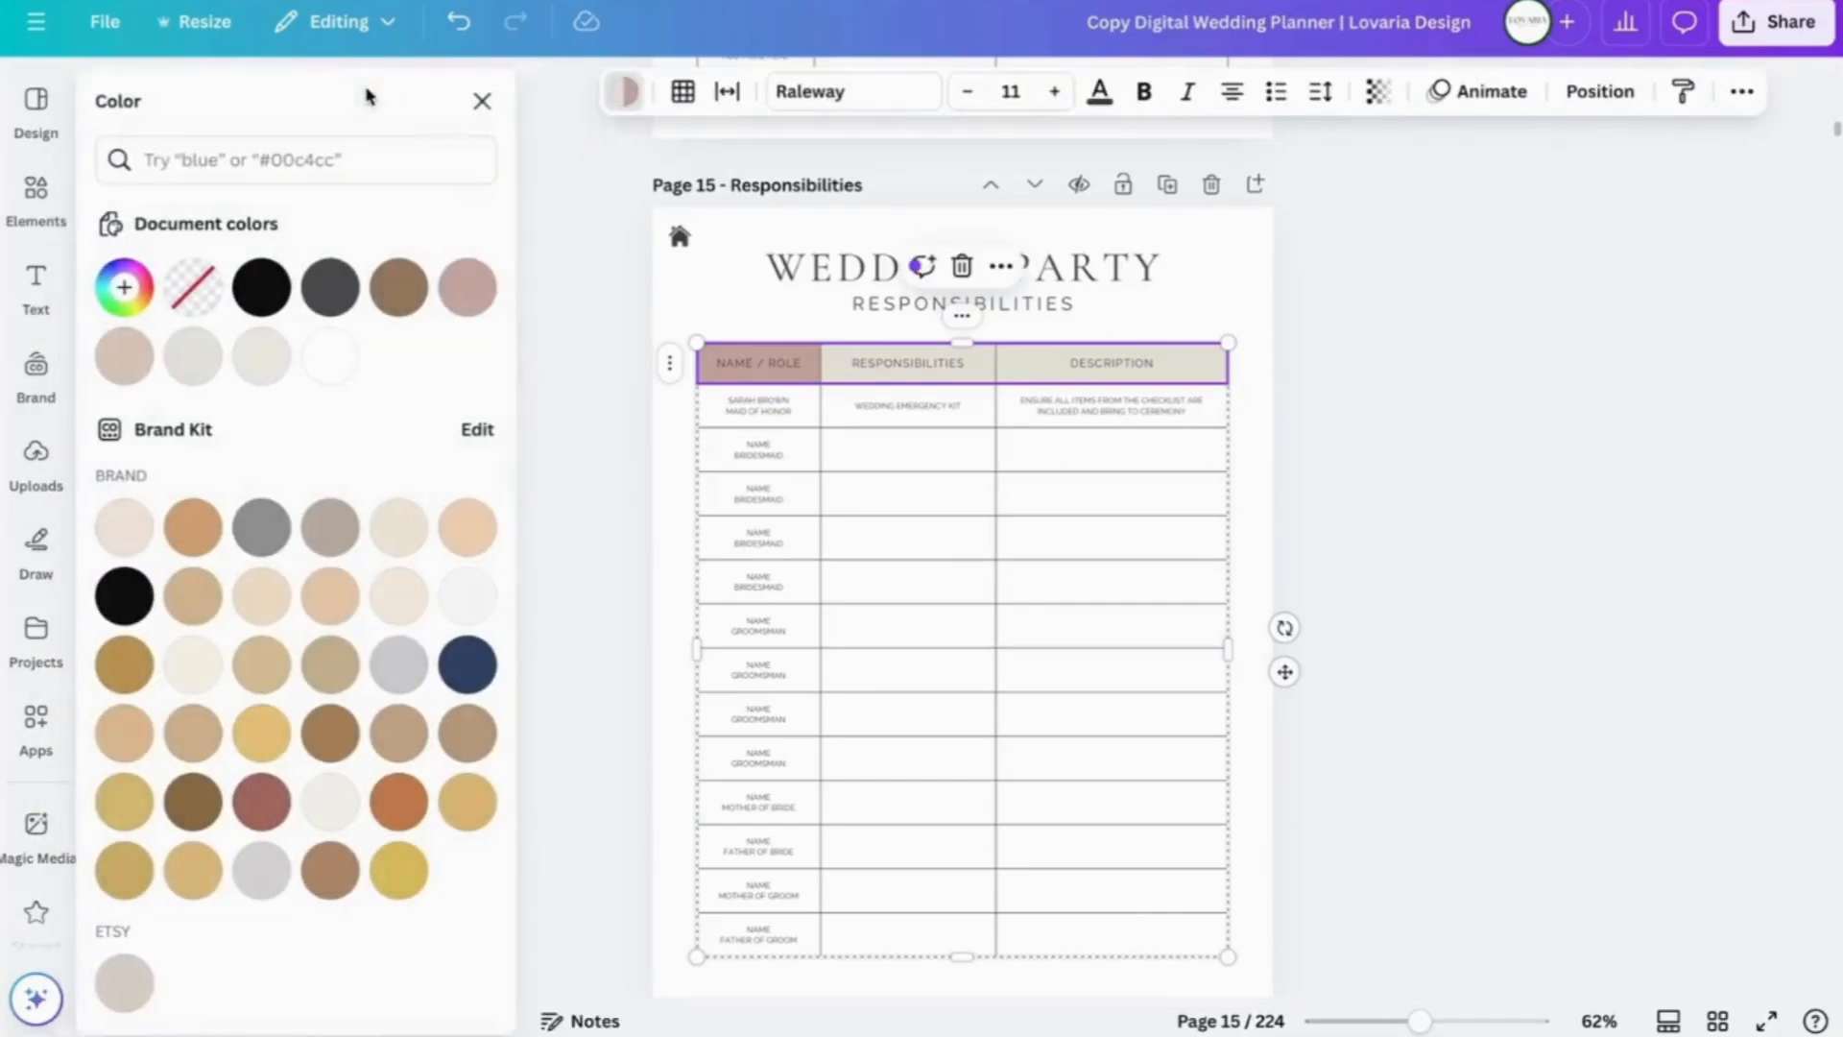
{"action": "left_click", "coordinate": [471, 304]}
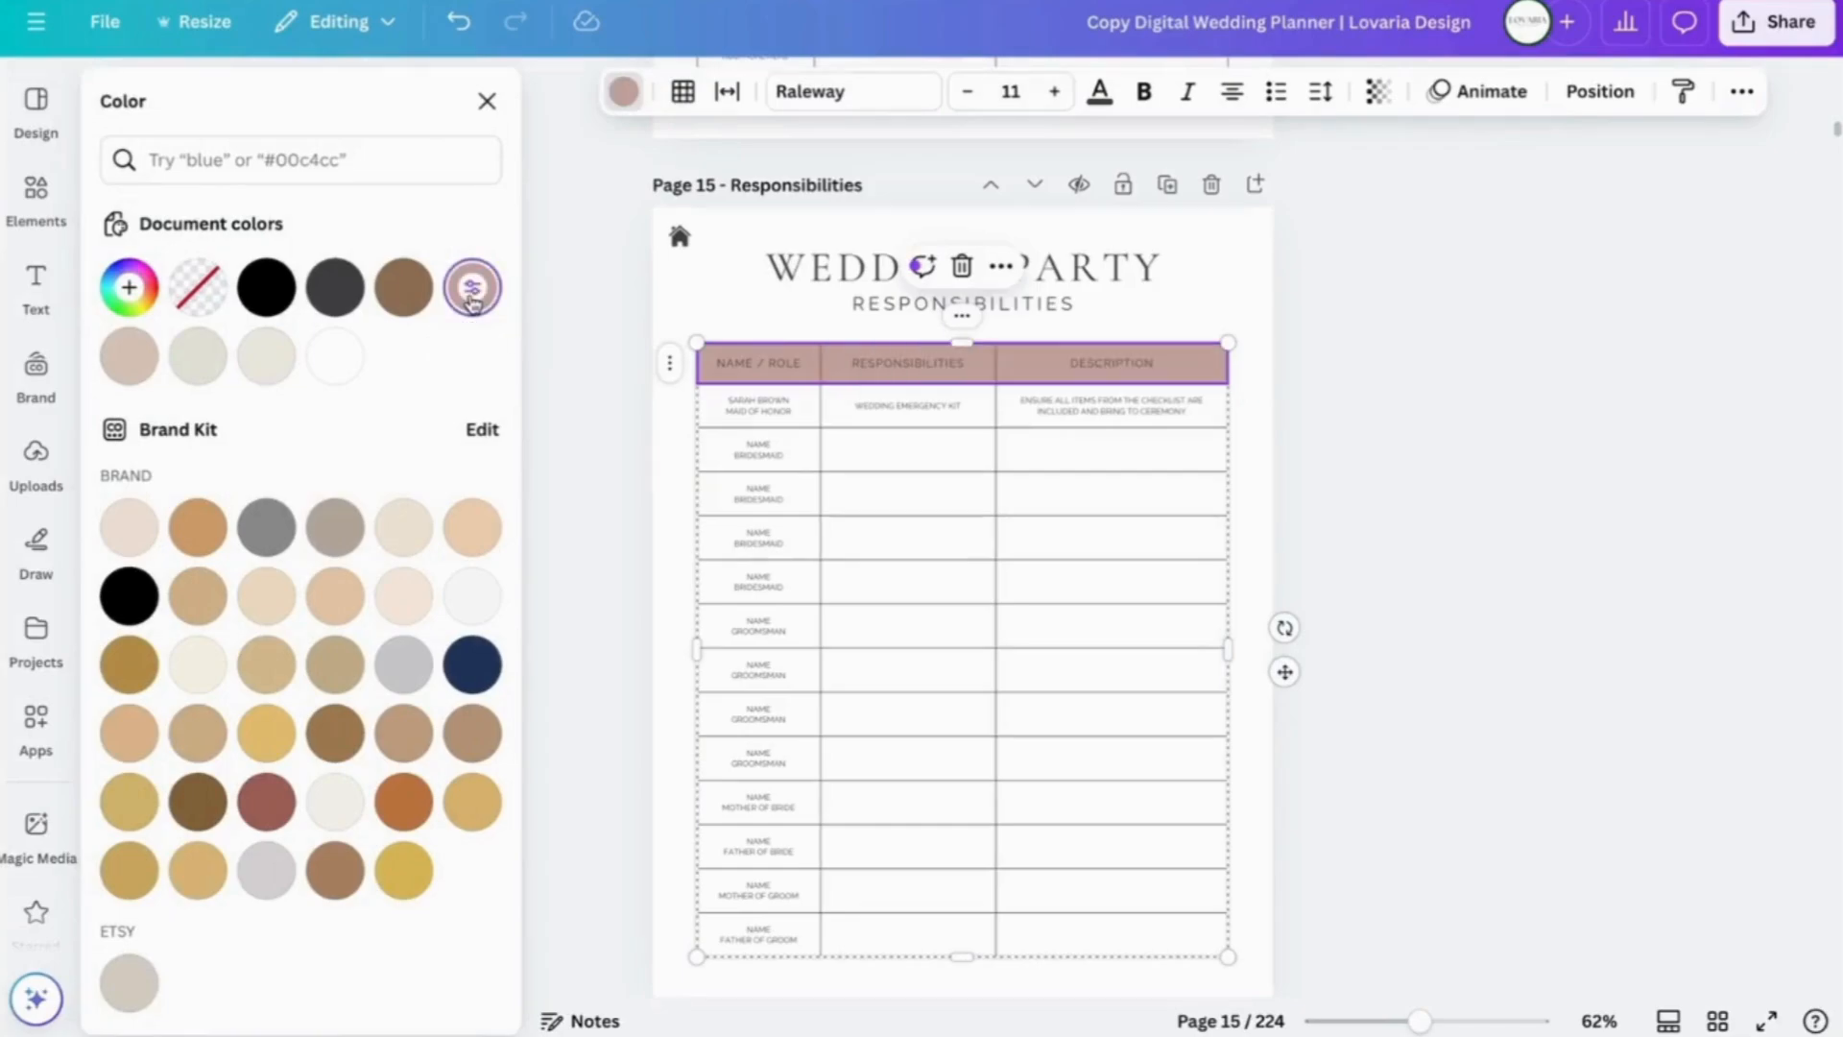
{"action": "left_click", "coordinate": [1261, 315]}
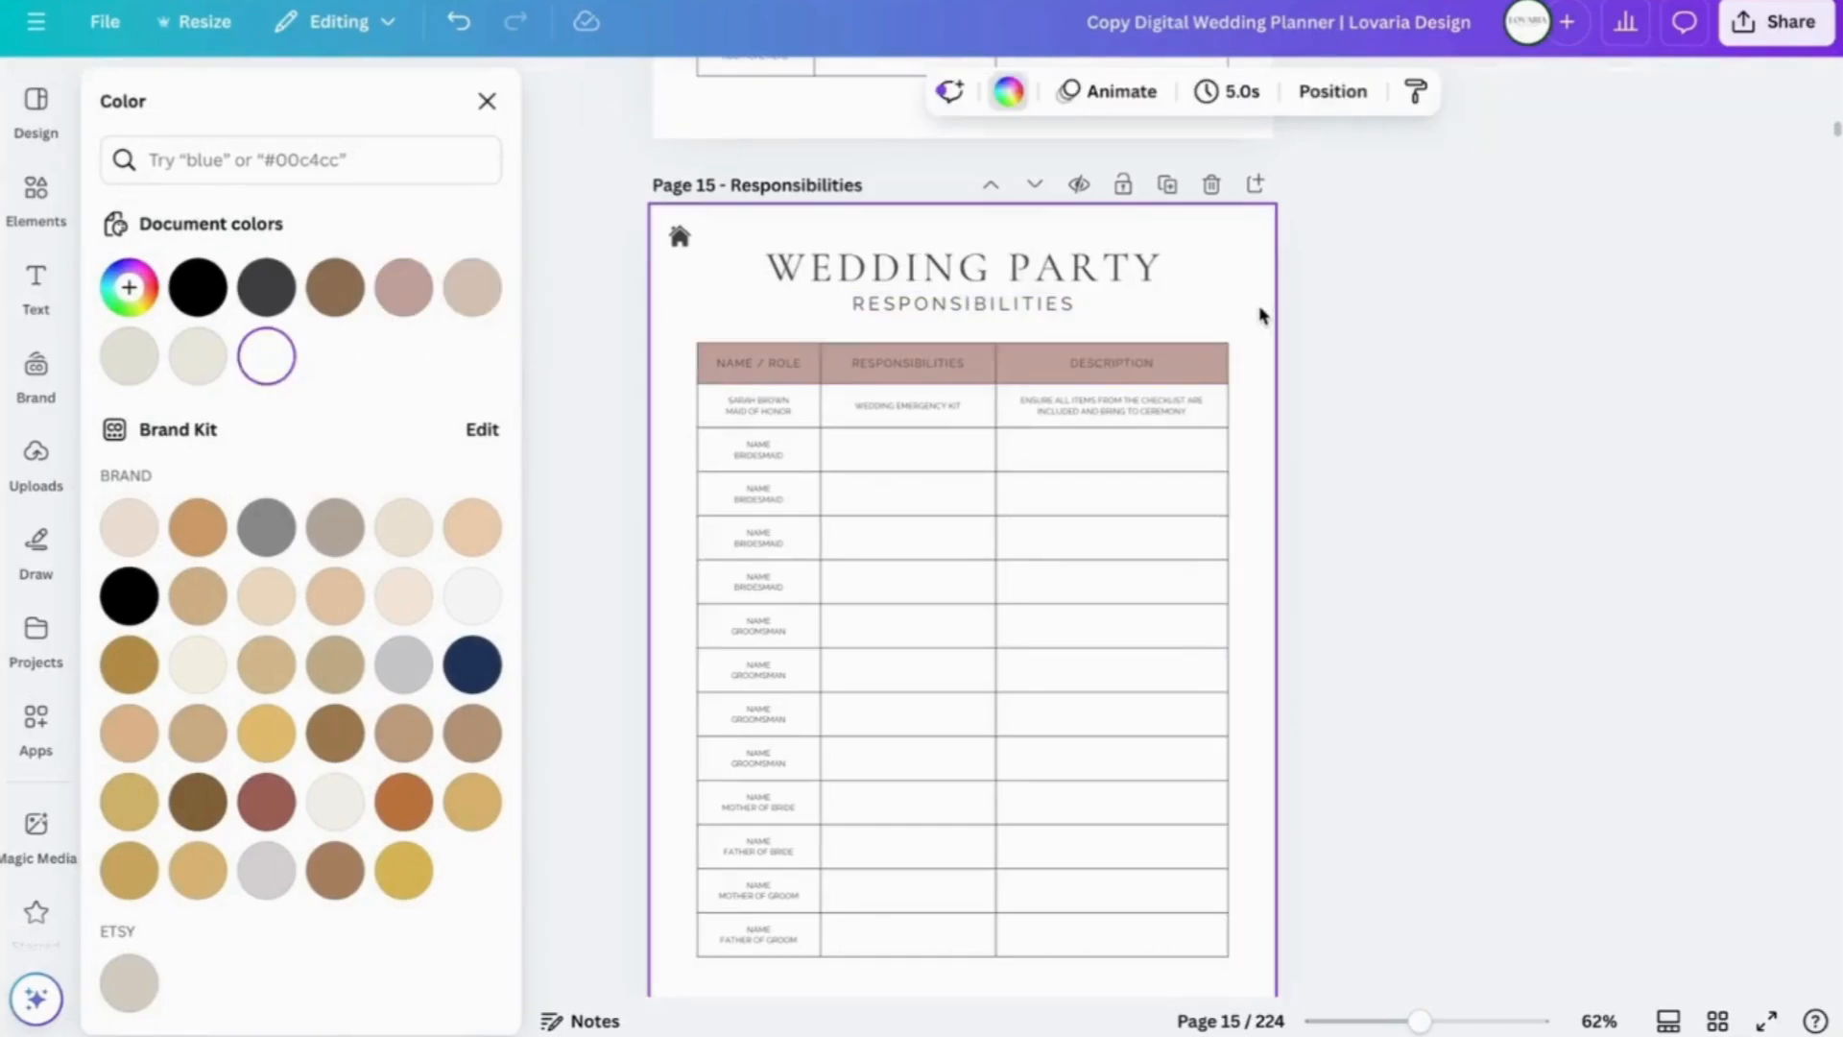
{"action": "left_click", "coordinate": [1228, 352]}
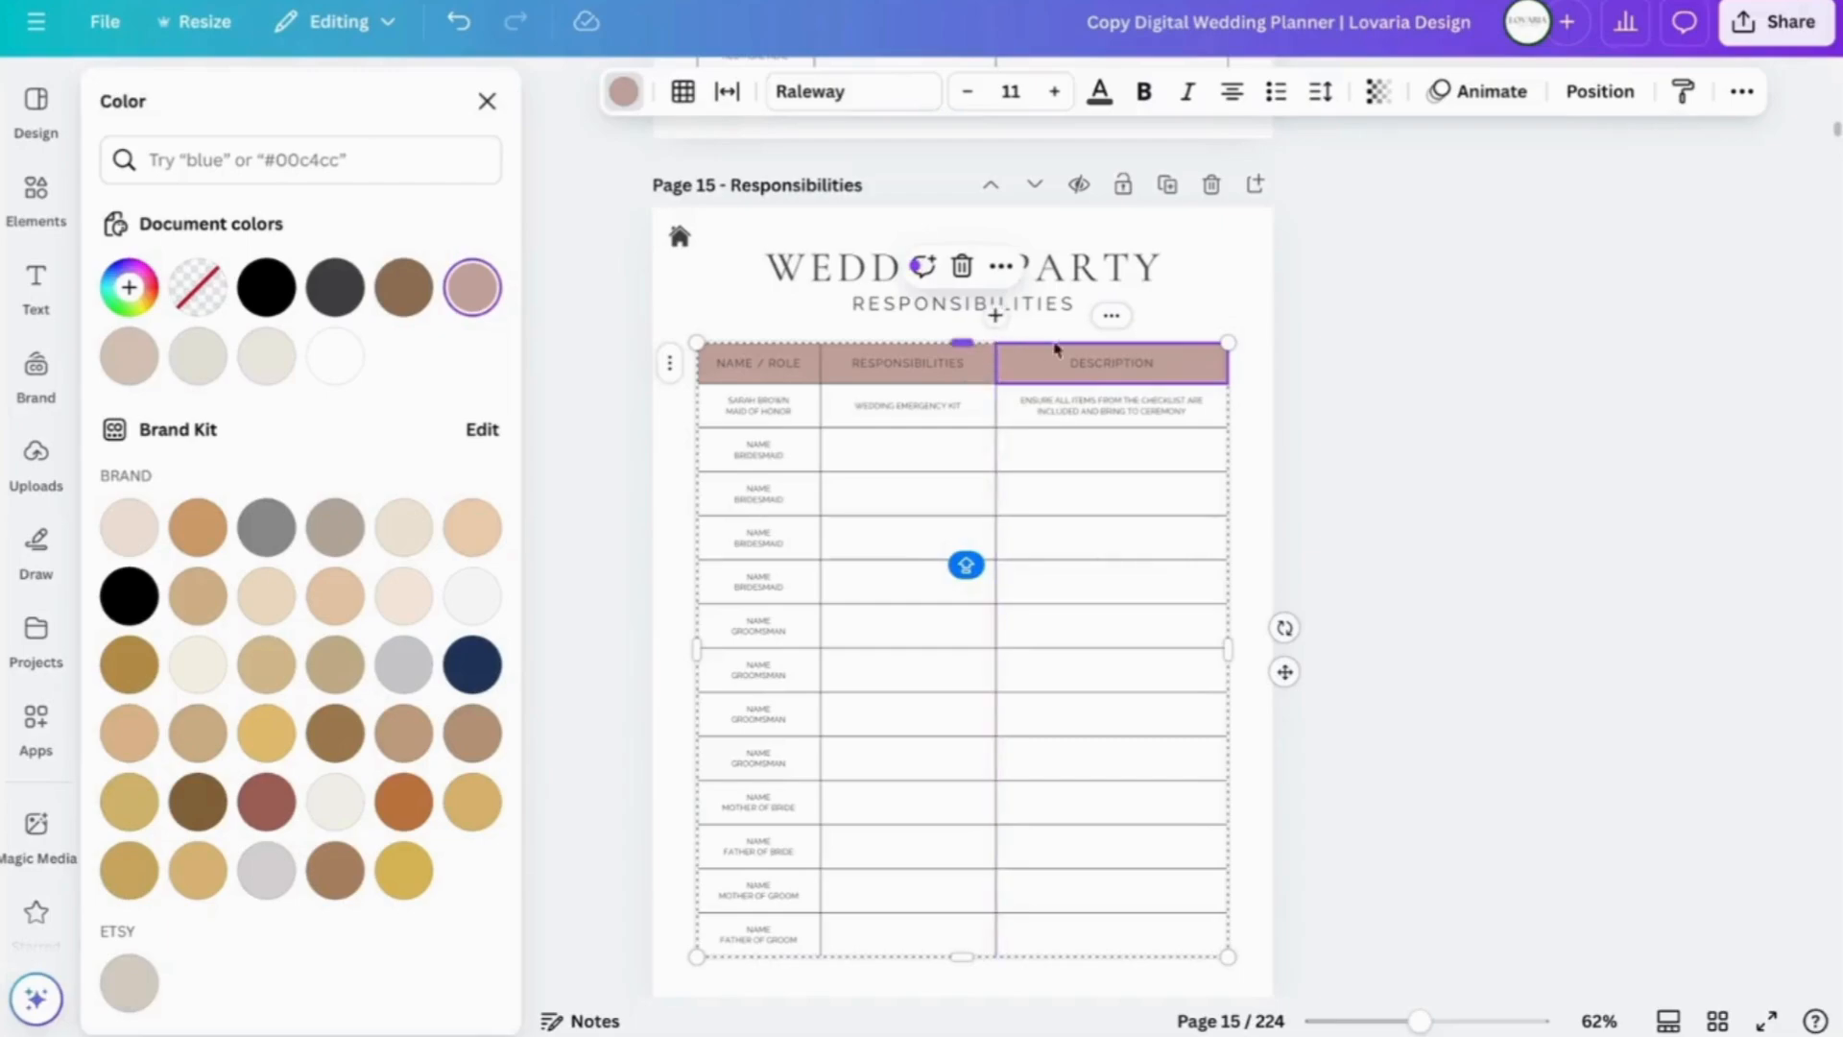
{"action": "left_click", "coordinate": [1229, 344]}
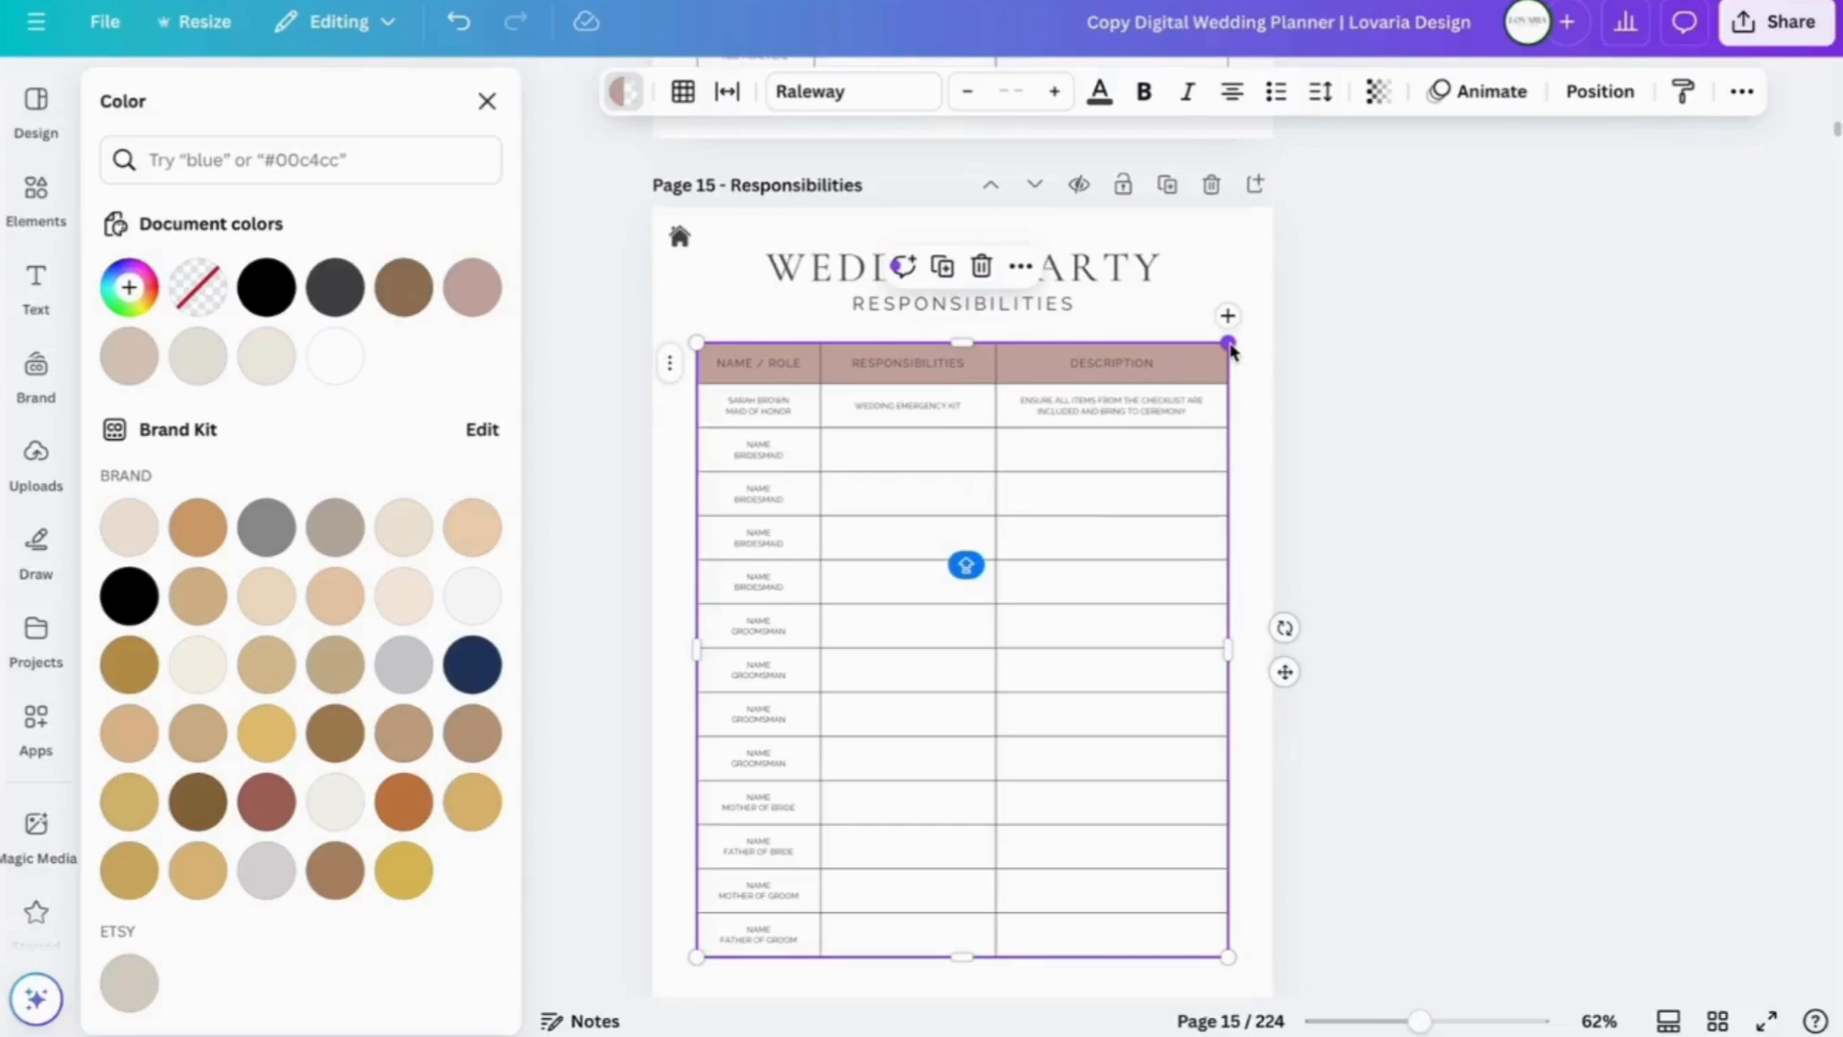
- Set the Responsibilities table border colour to dusty rose
{"action": "left_click", "coordinate": [683, 93]}
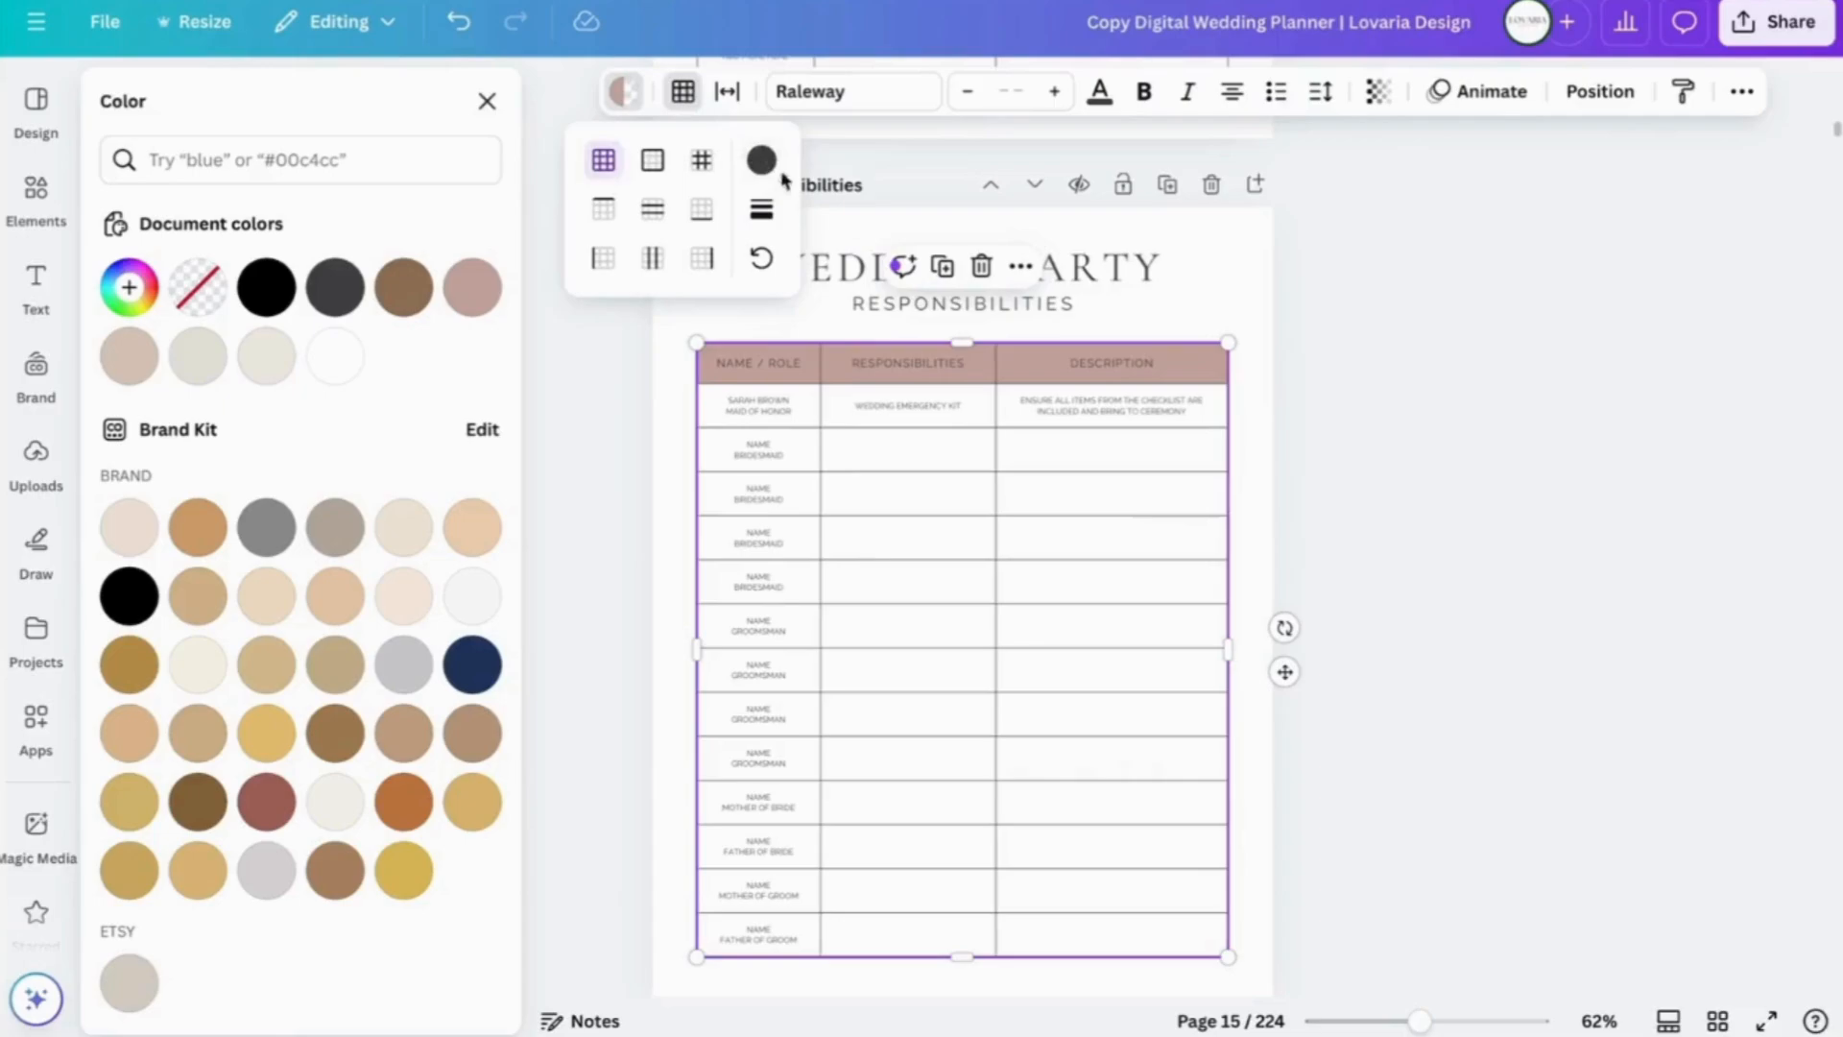
{"action": "left_click", "coordinate": [763, 163]}
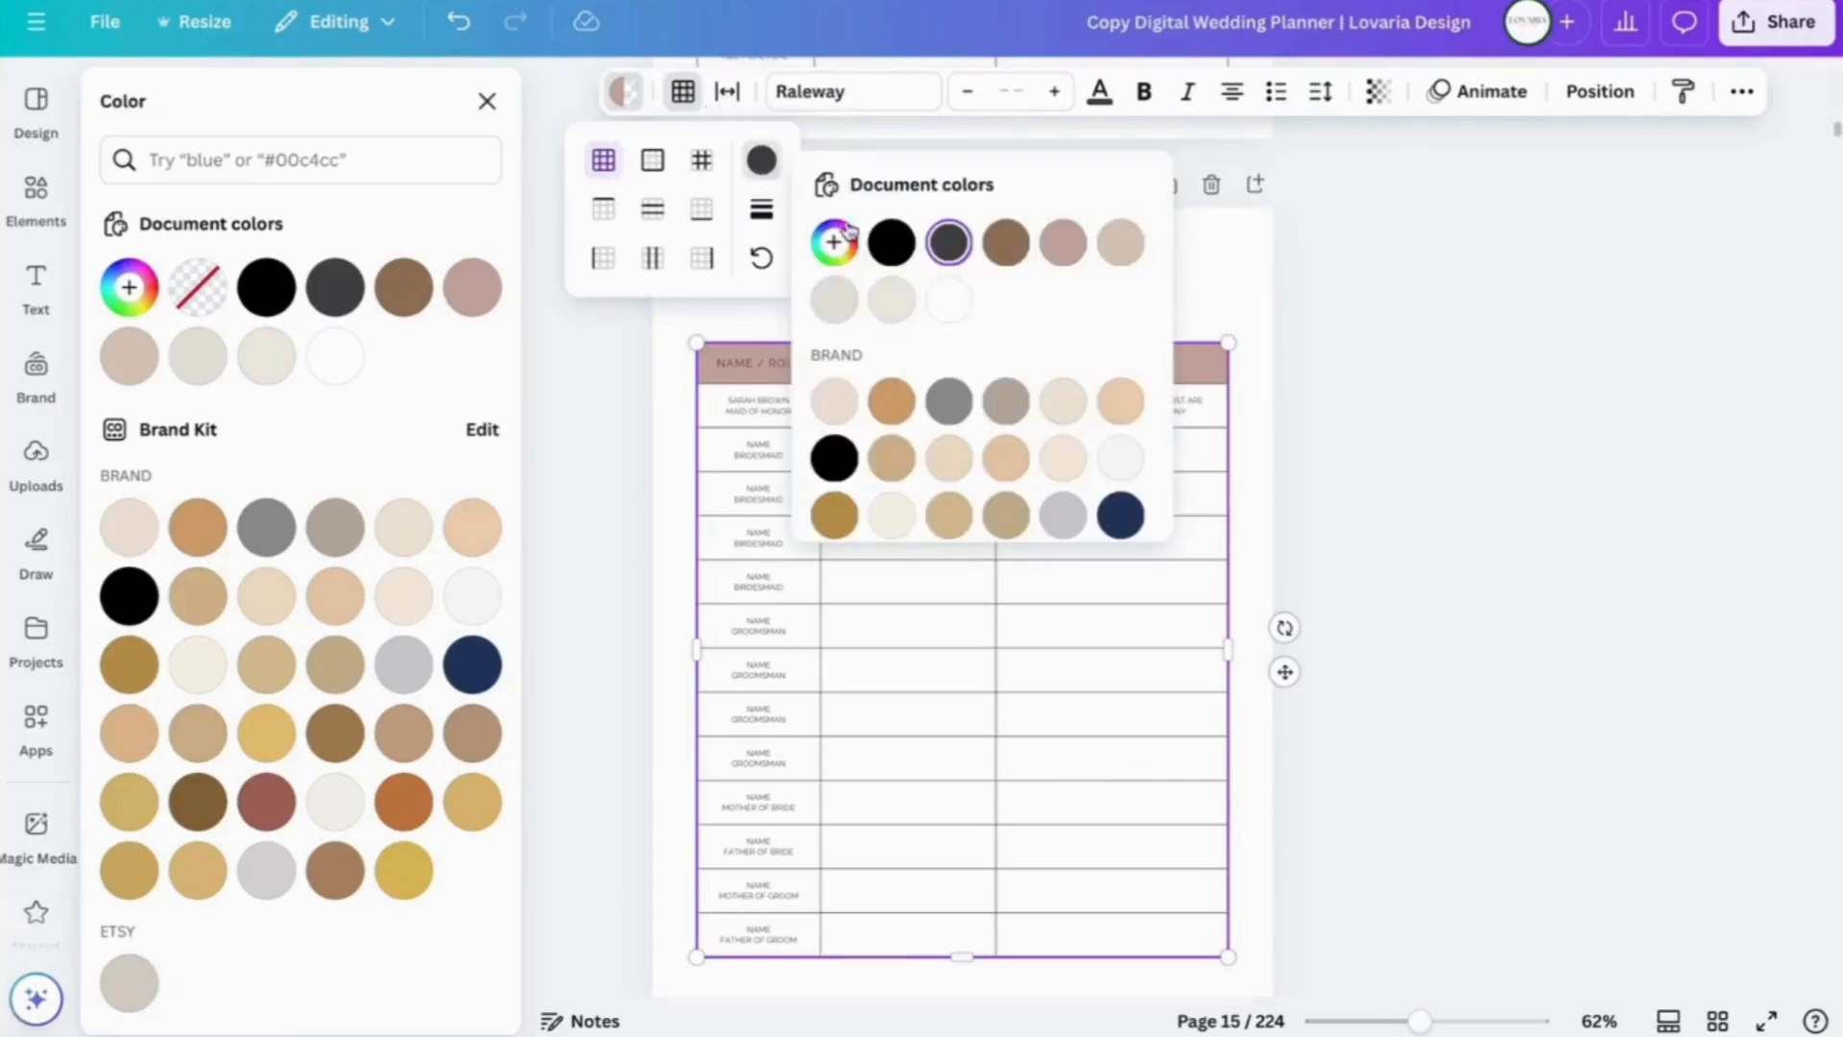
{"action": "left_click", "coordinate": [1063, 253]}
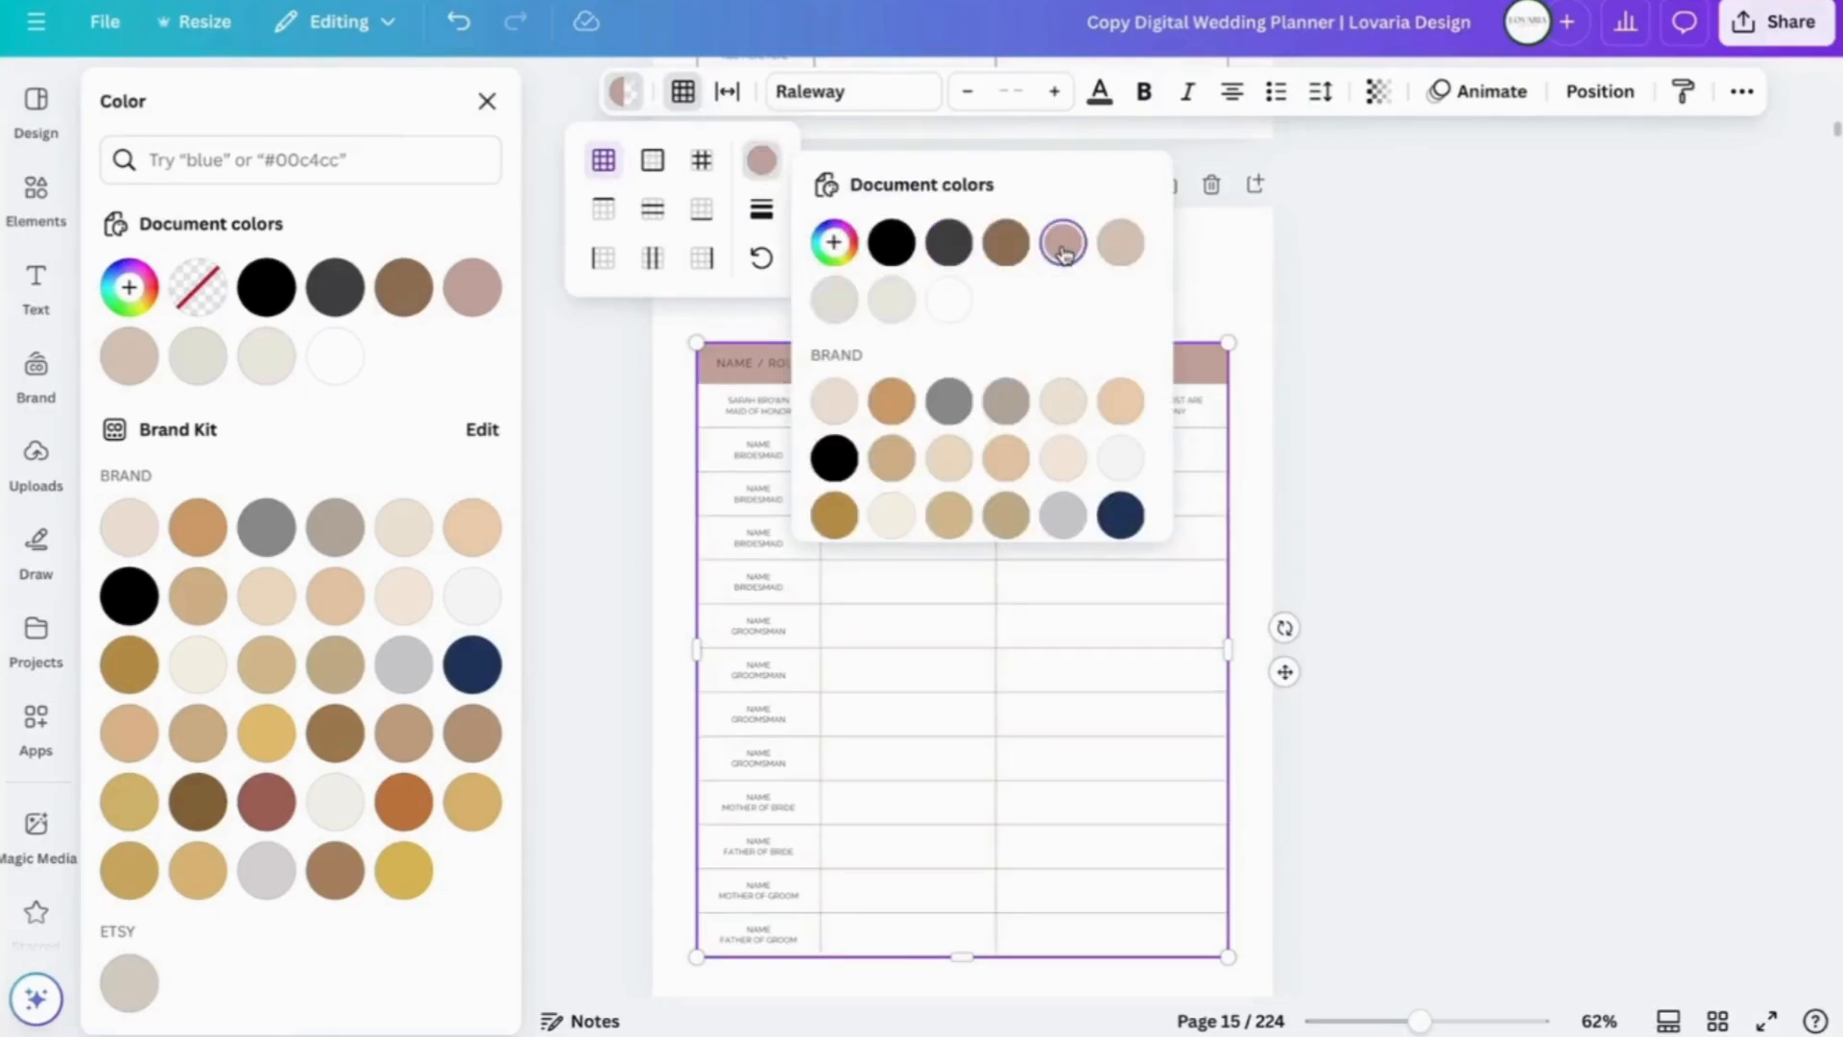
{"action": "key", "text": "Escape"}
{"action": "left_click", "coordinate": [1250, 285]}
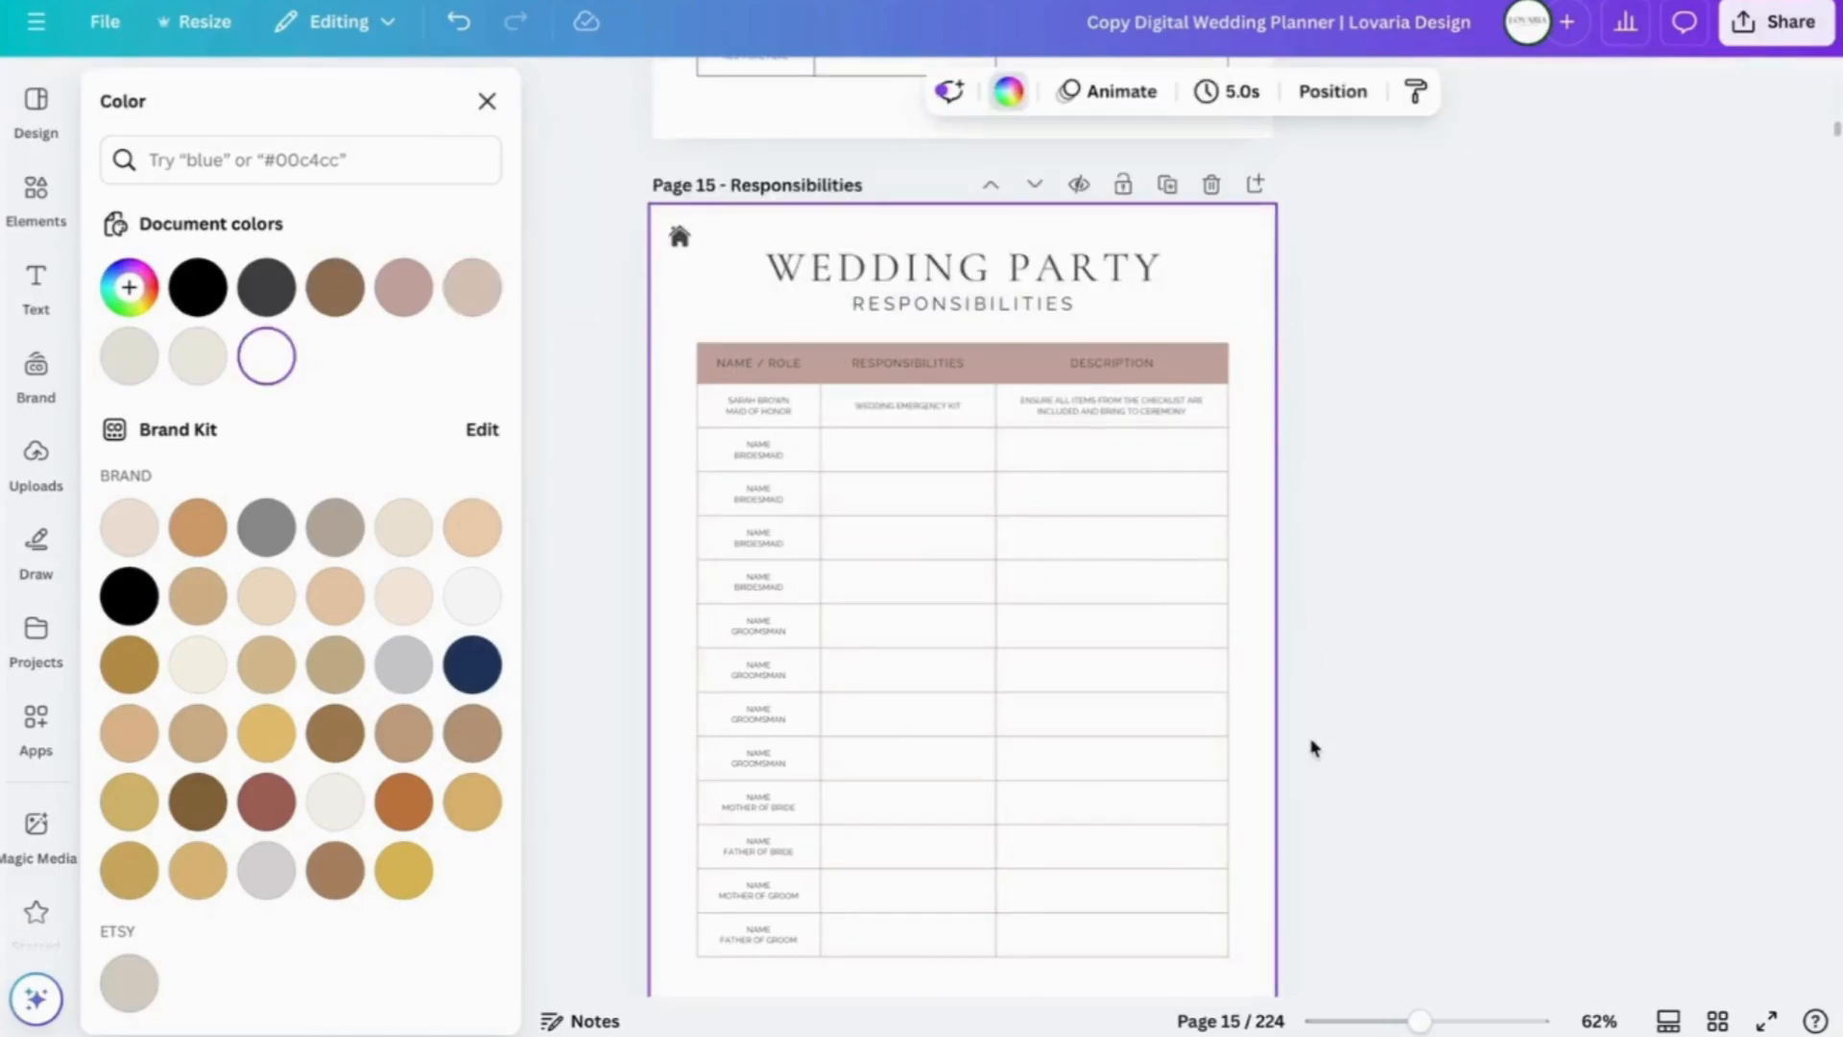
- Scroll down to page 23, Venue Comparison
{"action": "scroll", "coordinate": [1313, 748], "scroll_direction": "down", "scroll_amount": 20}
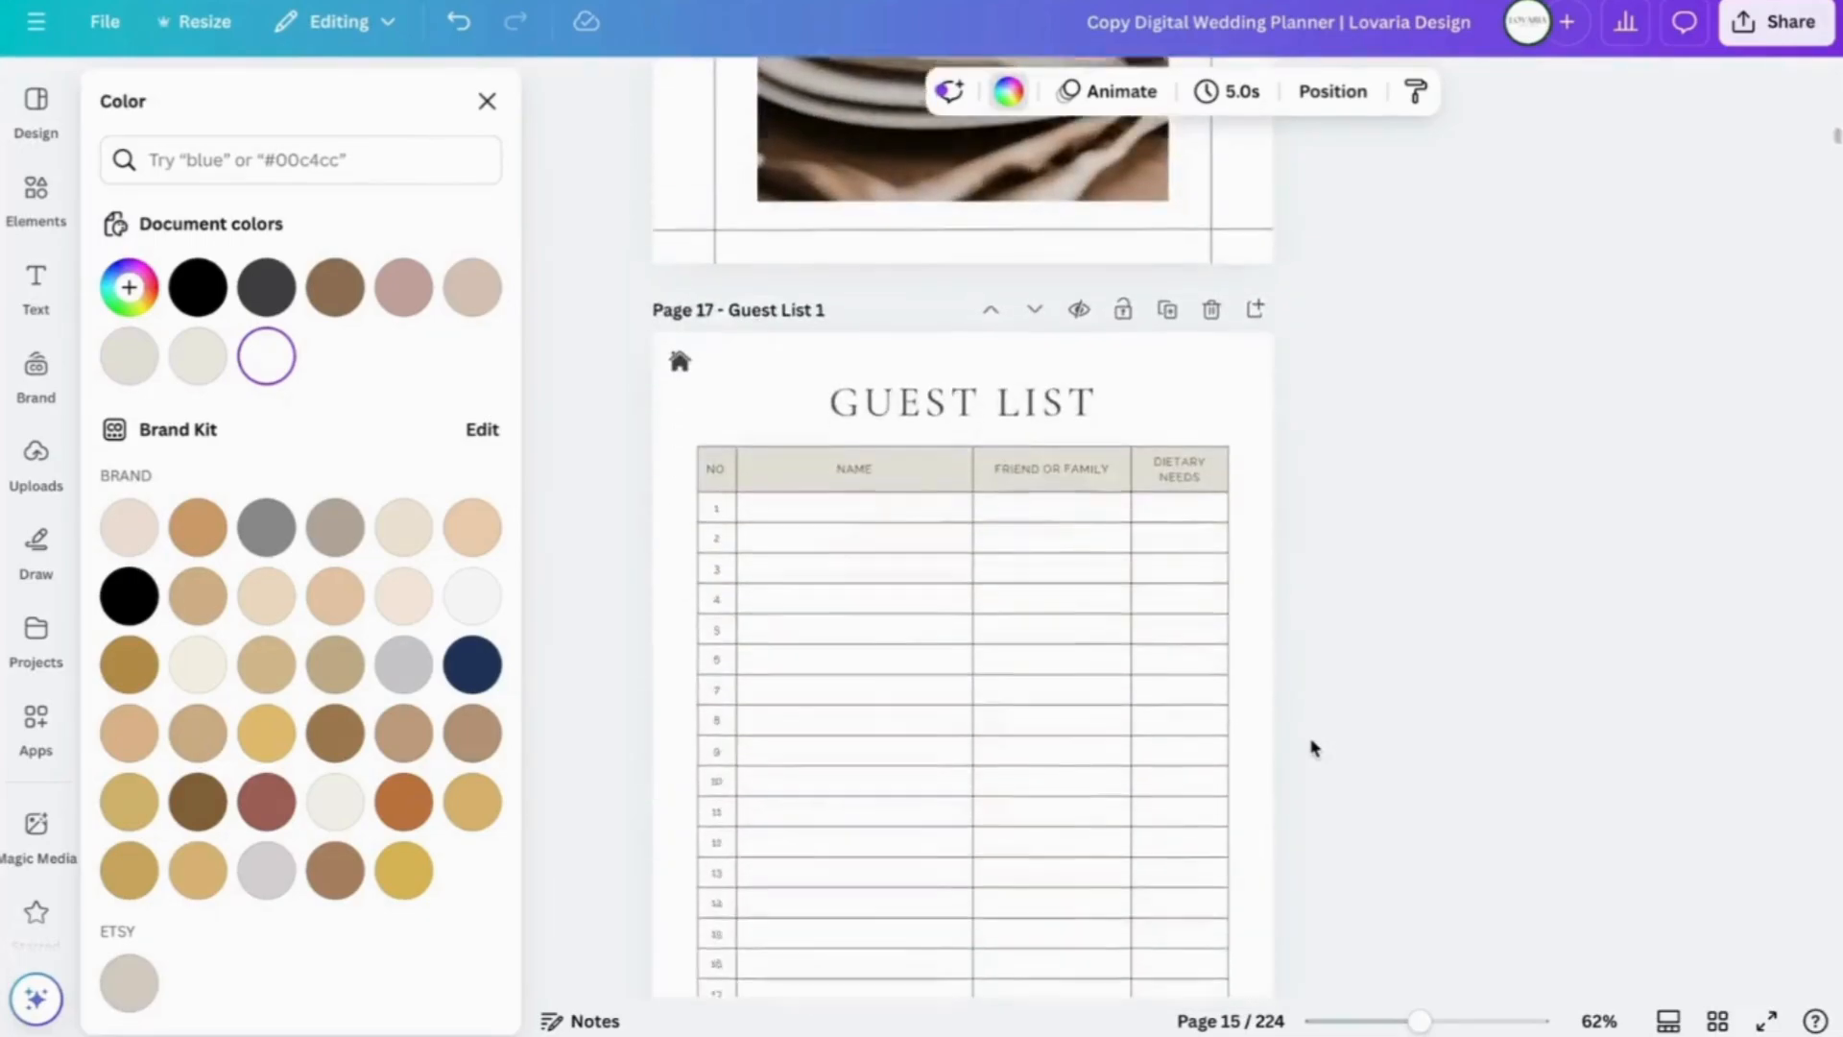
{"action": "scroll", "coordinate": [1313, 748], "scroll_direction": "down", "scroll_amount": 20}
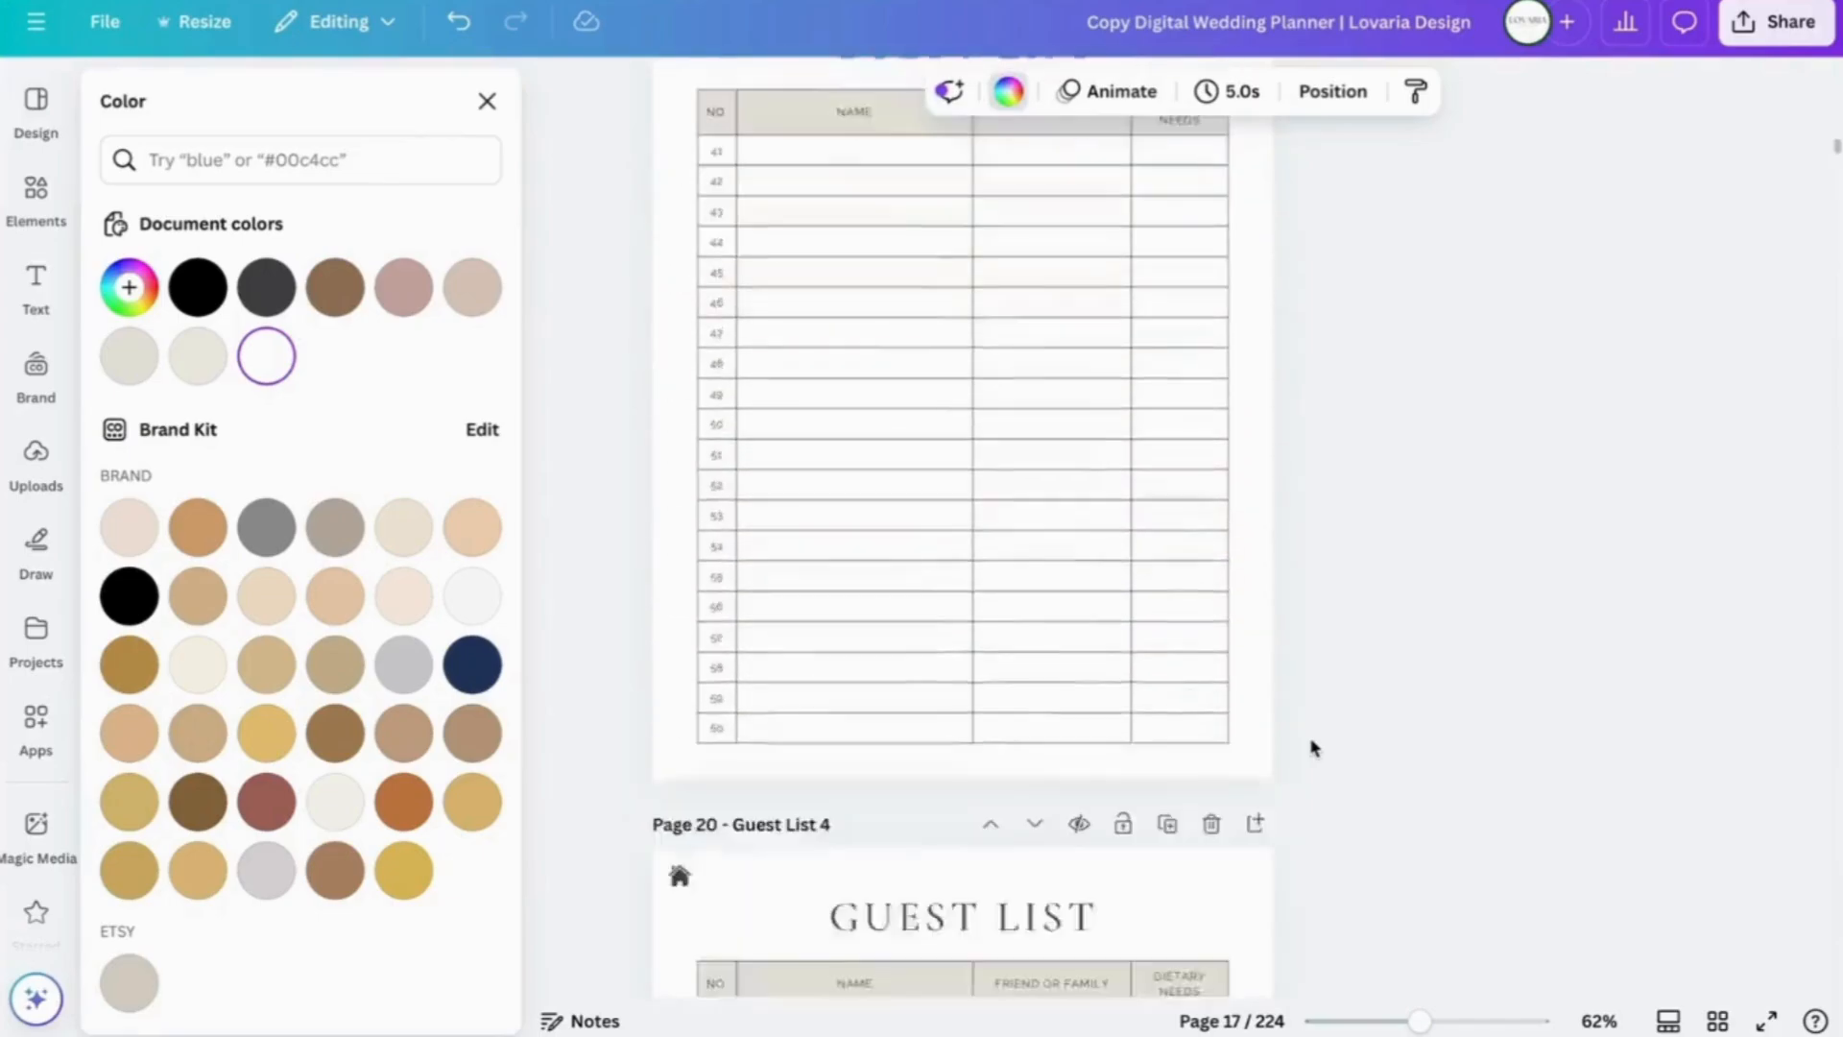
{"action": "scroll", "coordinate": [1313, 748], "scroll_direction": "down", "scroll_amount": 5}
{"action": "scroll", "coordinate": [1313, 747], "scroll_direction": "down", "scroll_amount": 15}
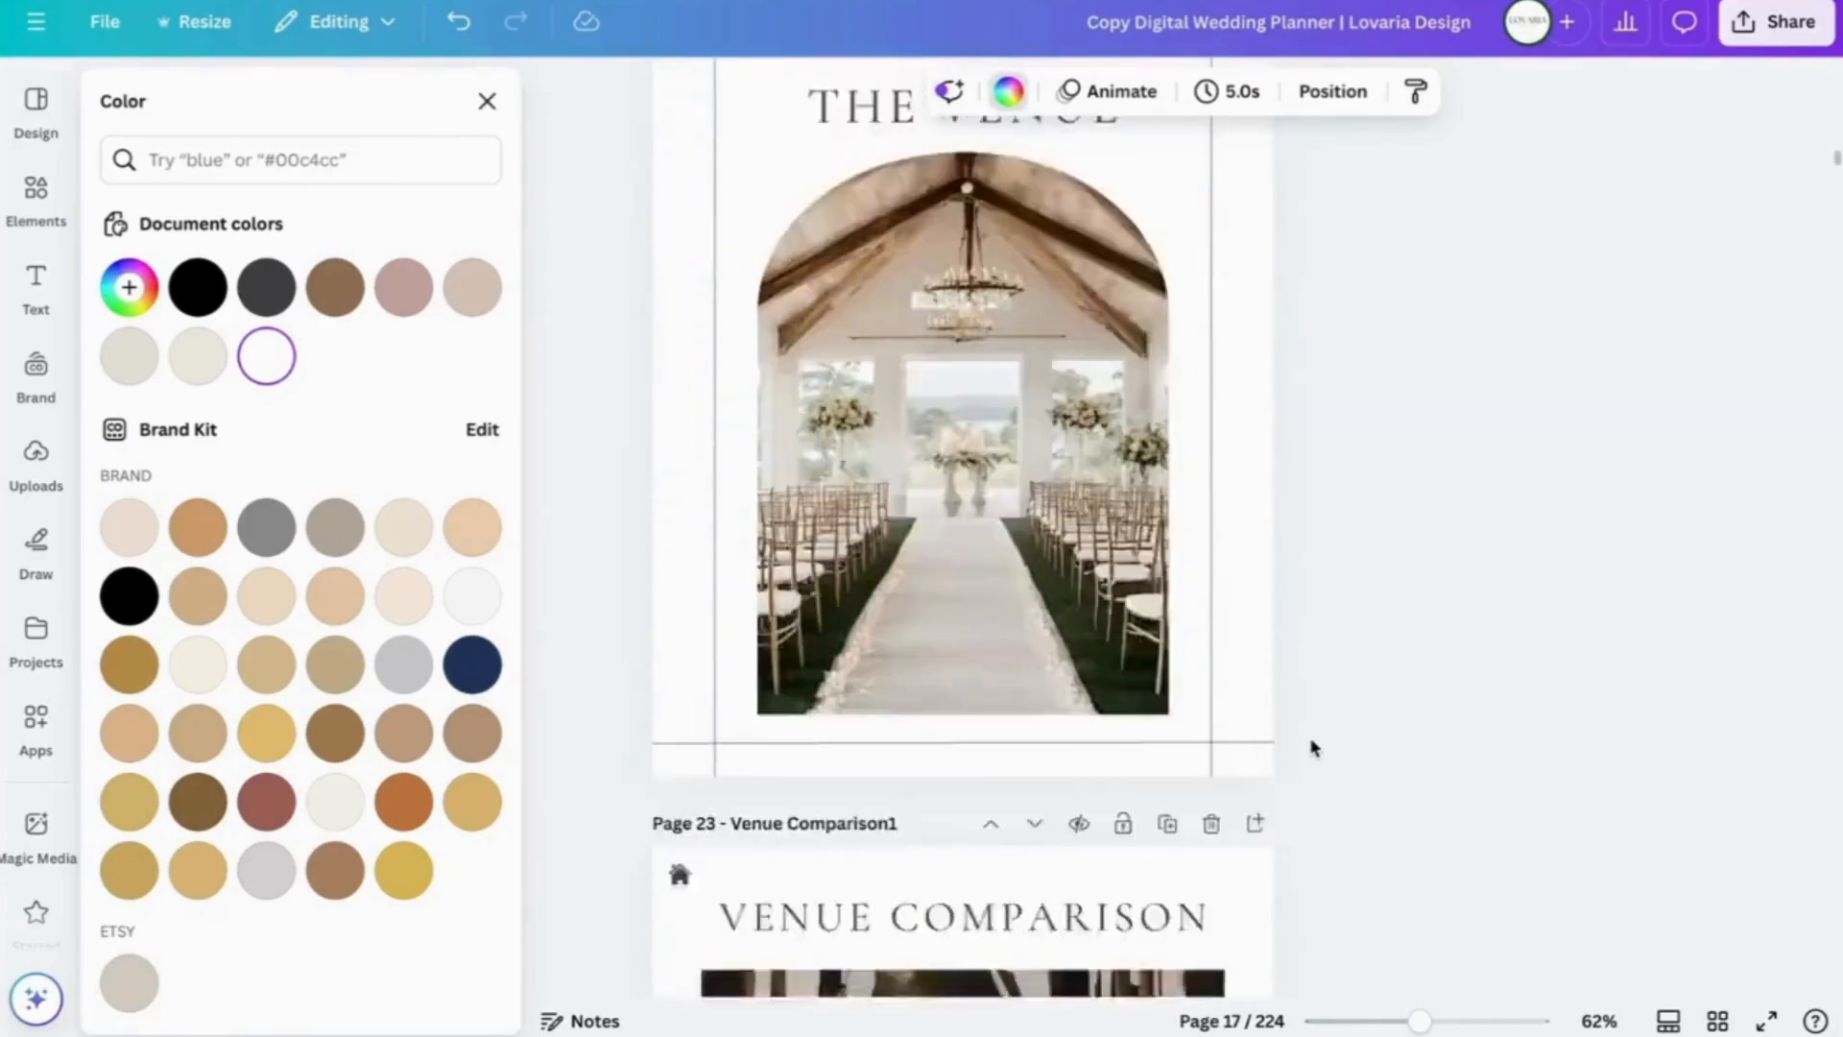
{"action": "scroll", "coordinate": [1313, 747], "scroll_direction": "up", "scroll_amount": 1}
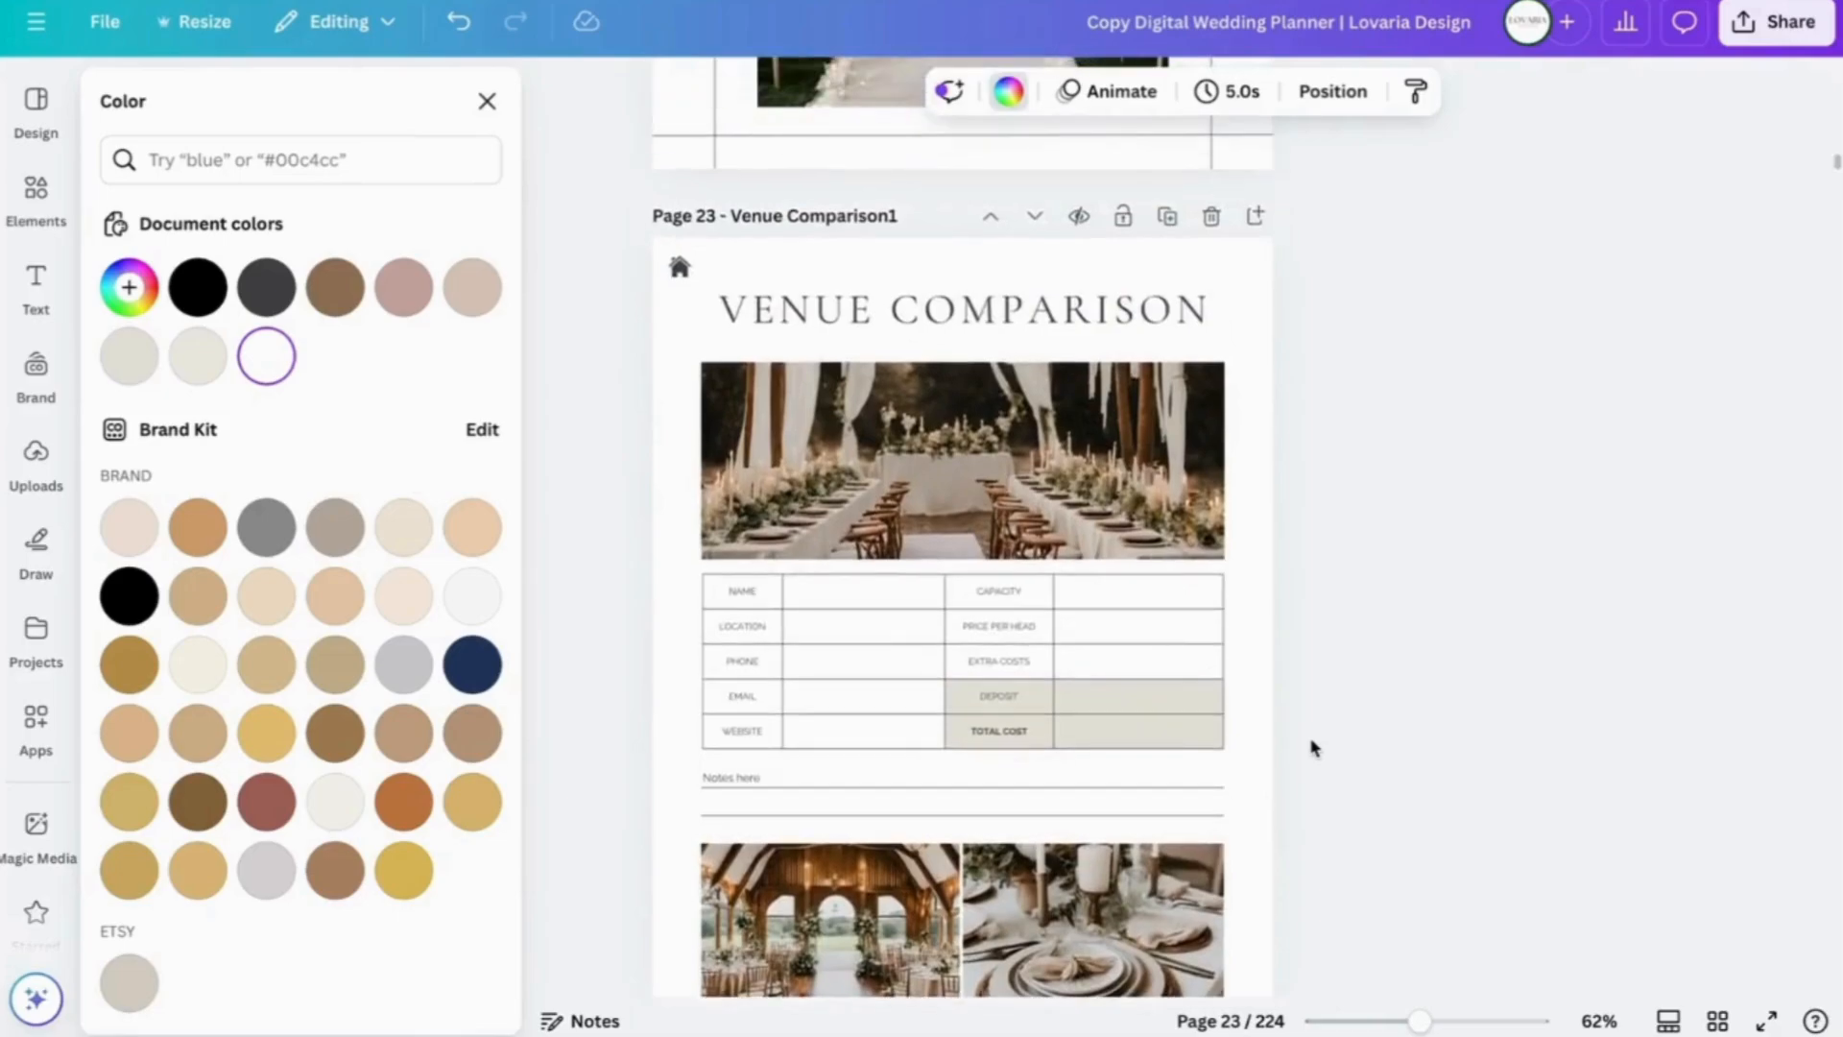
- Leave the venue page's Notes box and table and scroll down to page 35, Officiant Comparison
{"action": "left_click", "coordinate": [765, 781]}
{"action": "left_click", "coordinate": [765, 782]}
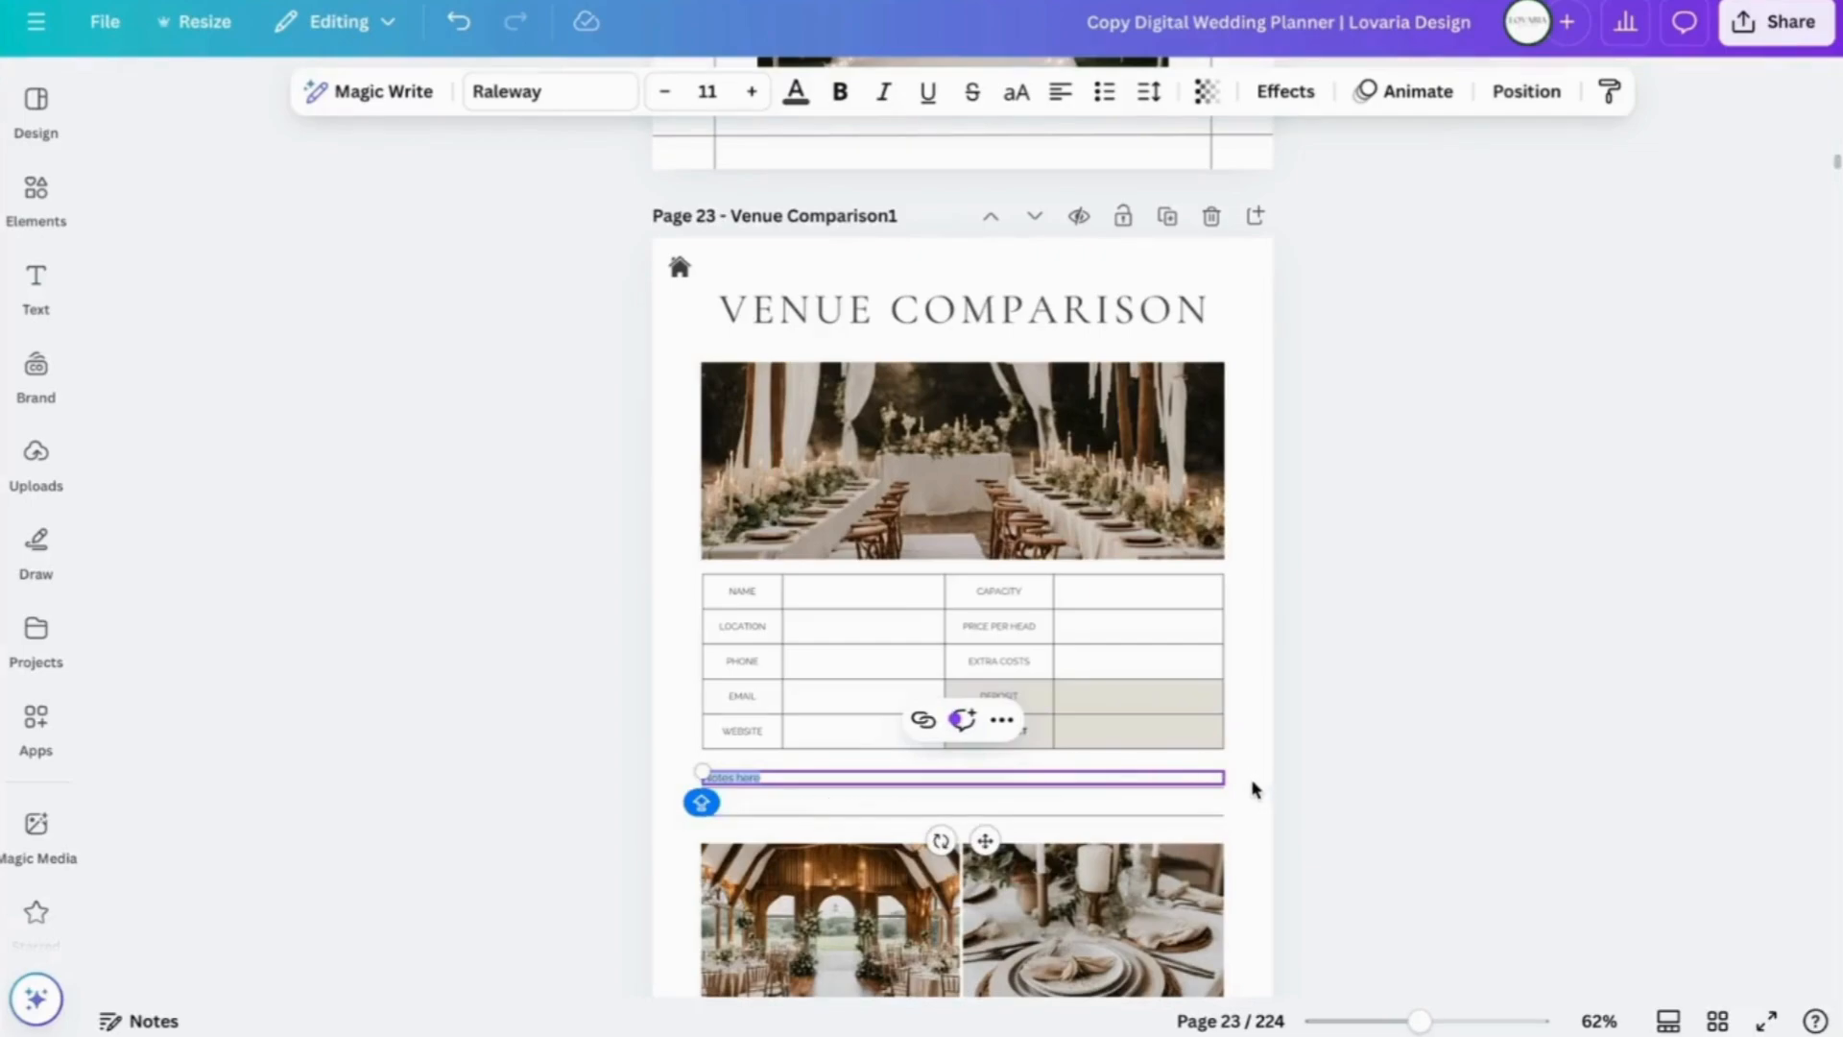
{"action": "left_click", "coordinate": [1142, 703]}
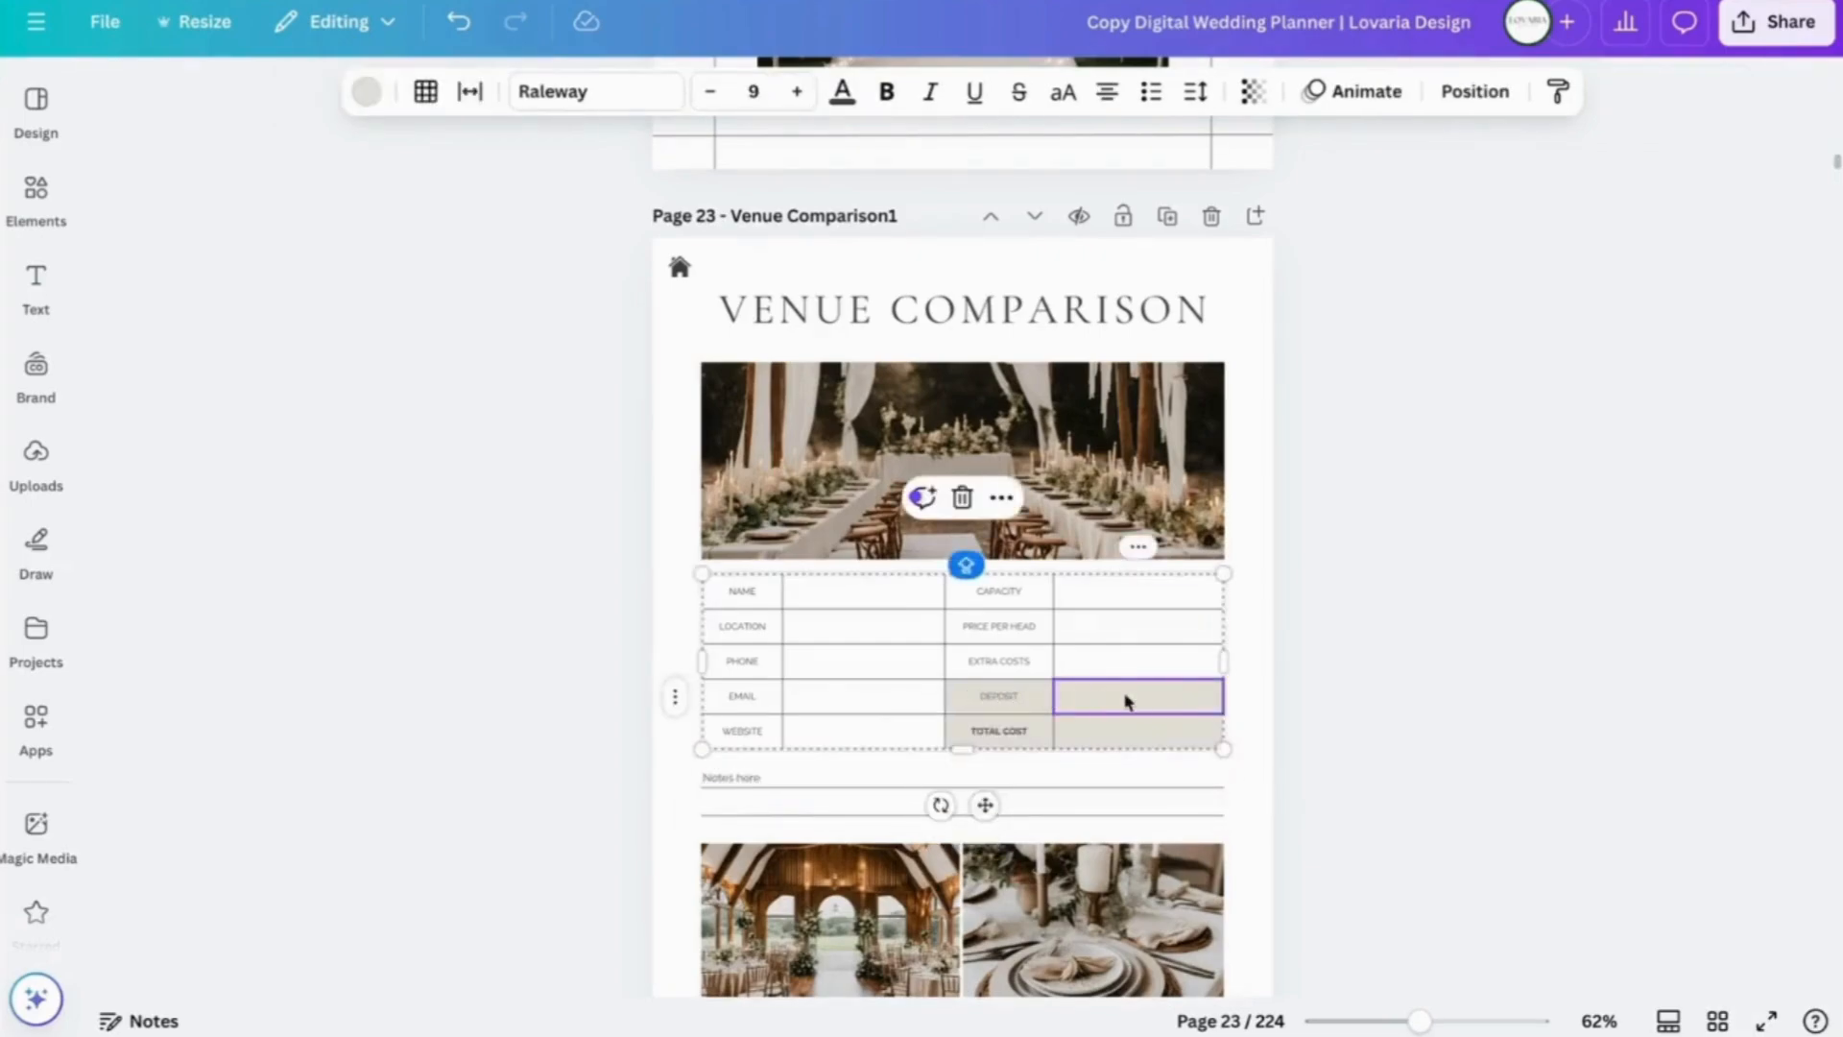
{"action": "scroll", "coordinate": [1242, 708], "scroll_direction": "down", "scroll_amount": 15}
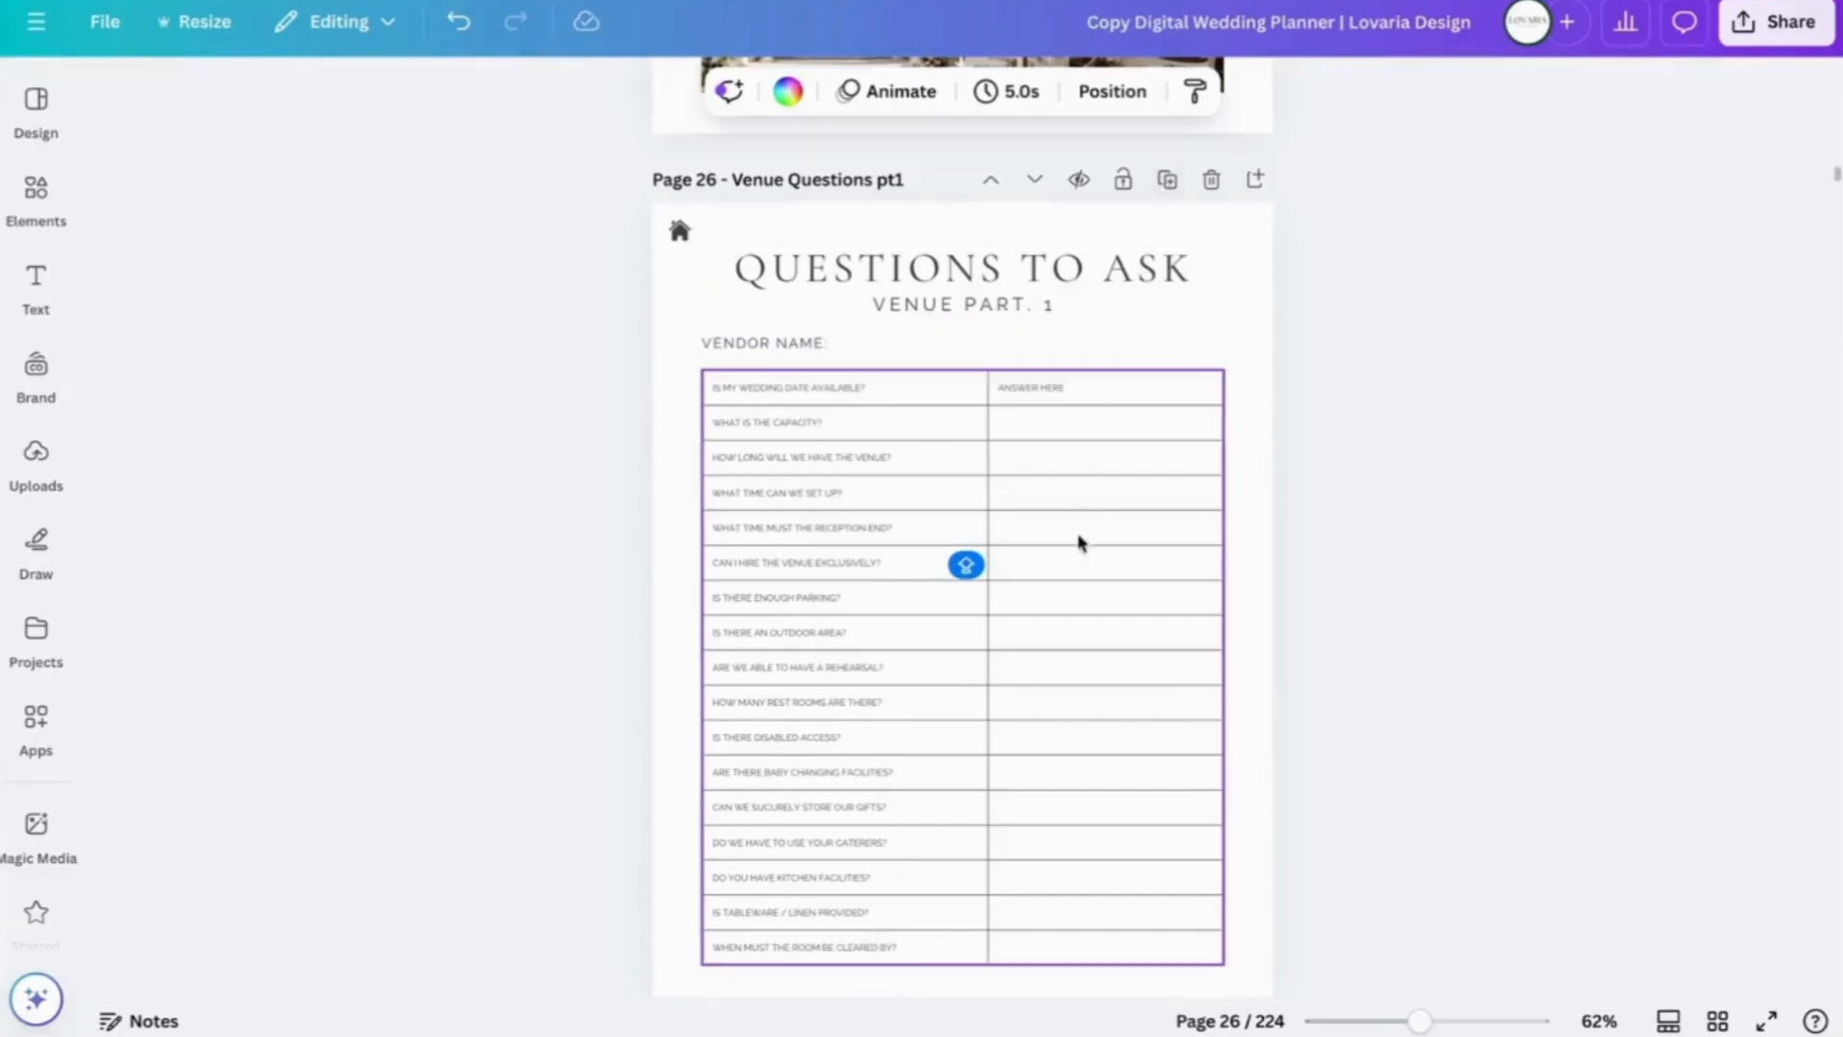
{"action": "scroll", "coordinate": [1263, 883], "scroll_direction": "down", "scroll_amount": 20}
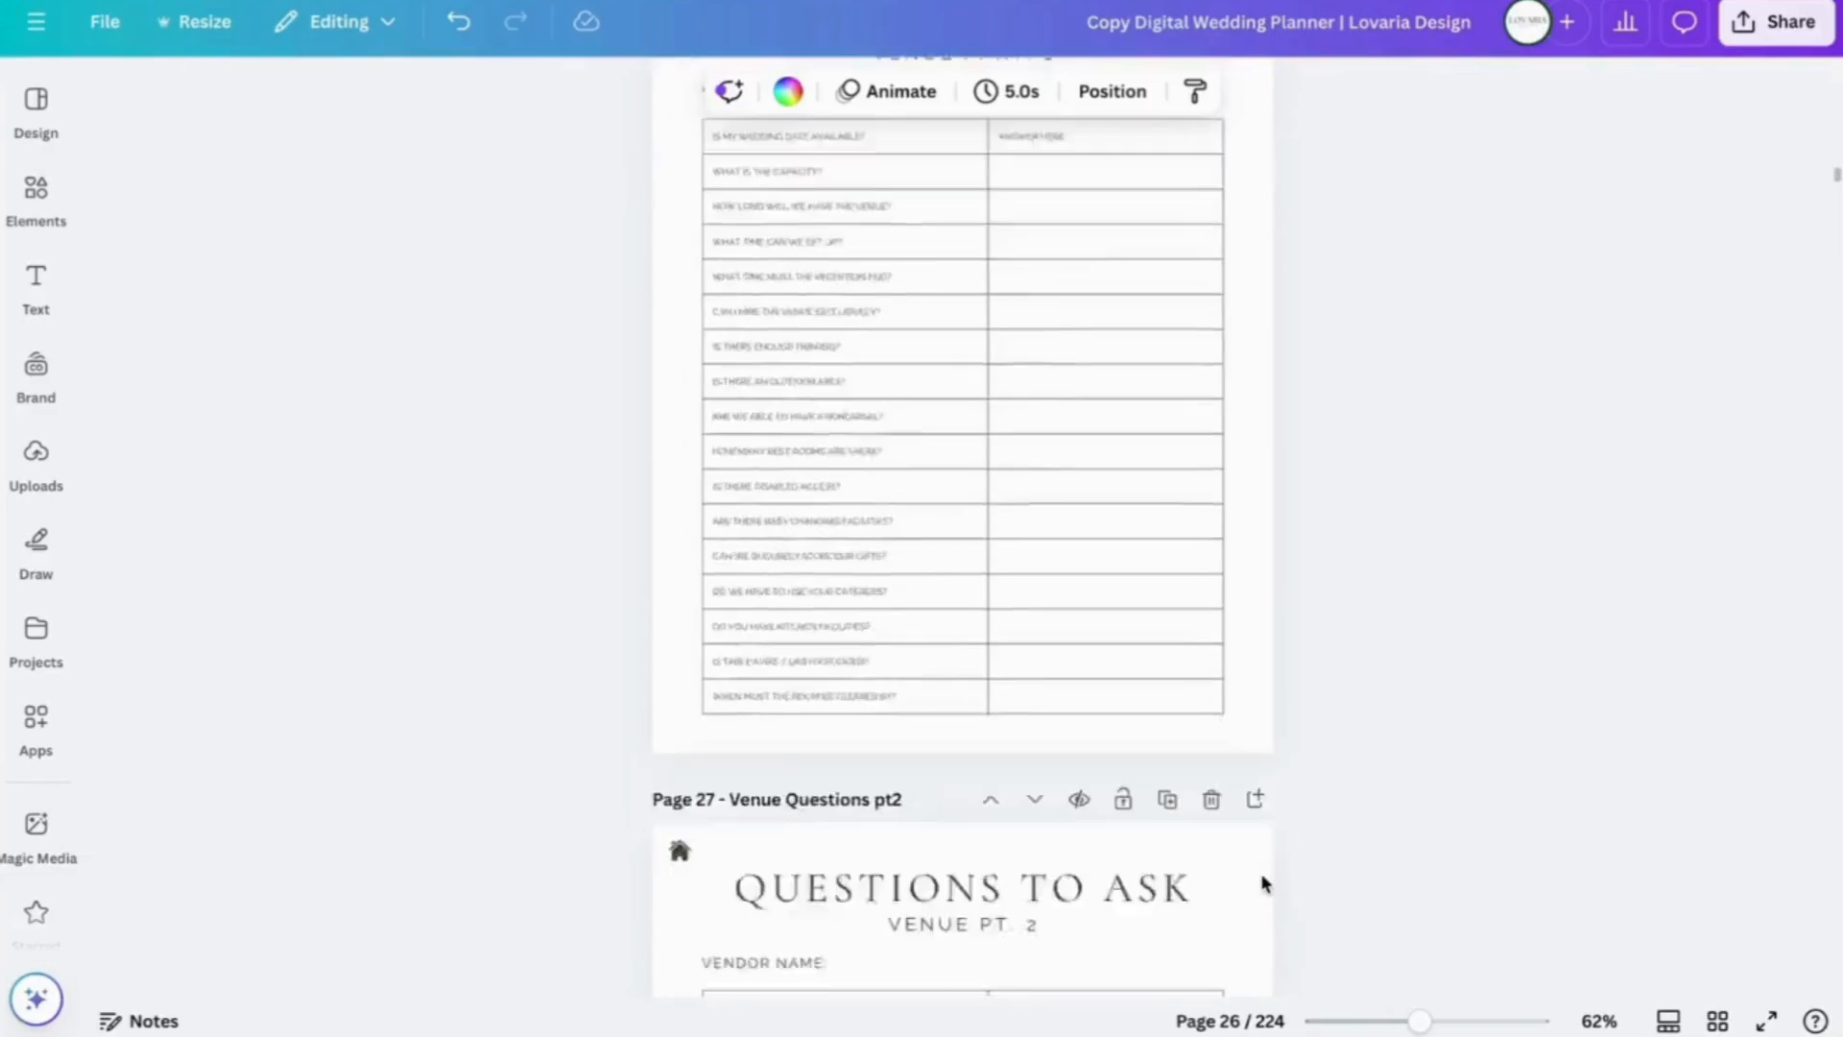
{"action": "scroll", "coordinate": [1263, 883], "scroll_direction": "down", "scroll_amount": 2}
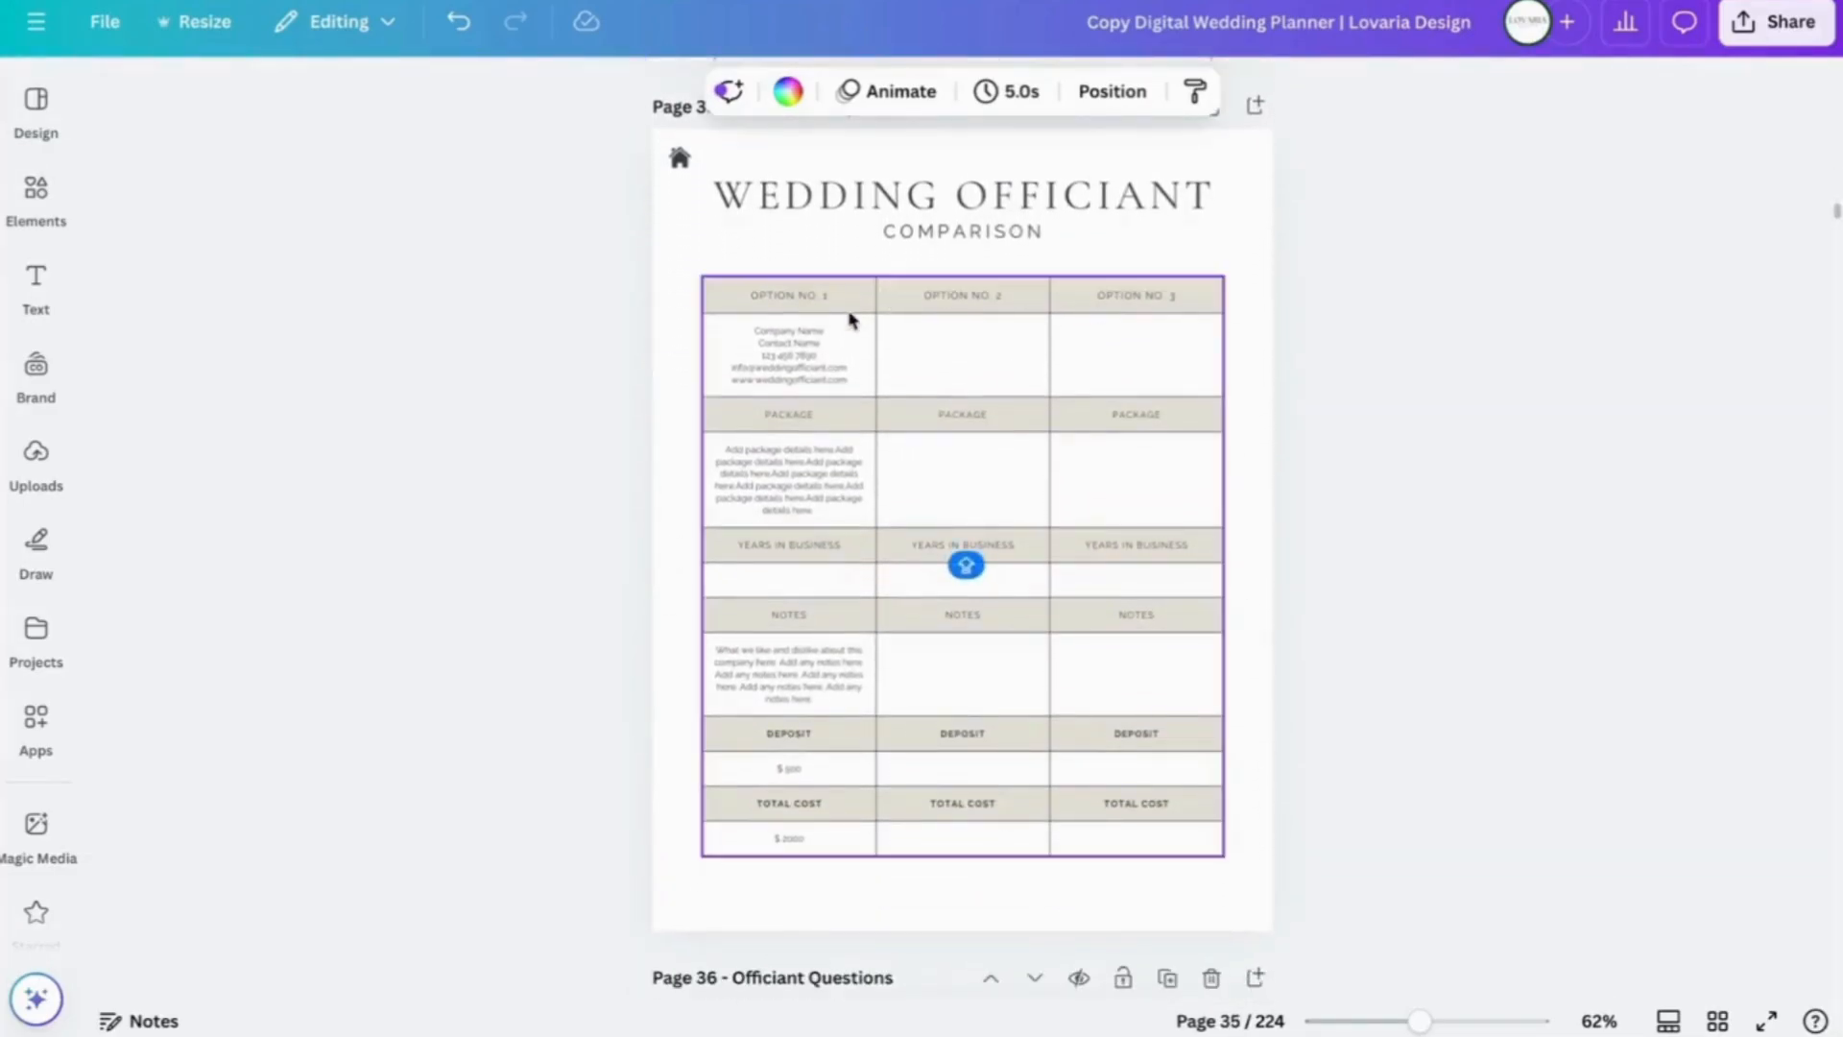
- Clear Option No. 1's placeholder Package text, keeping the cell tall with blank lines
{"action": "left_click", "coordinate": [821, 497]}
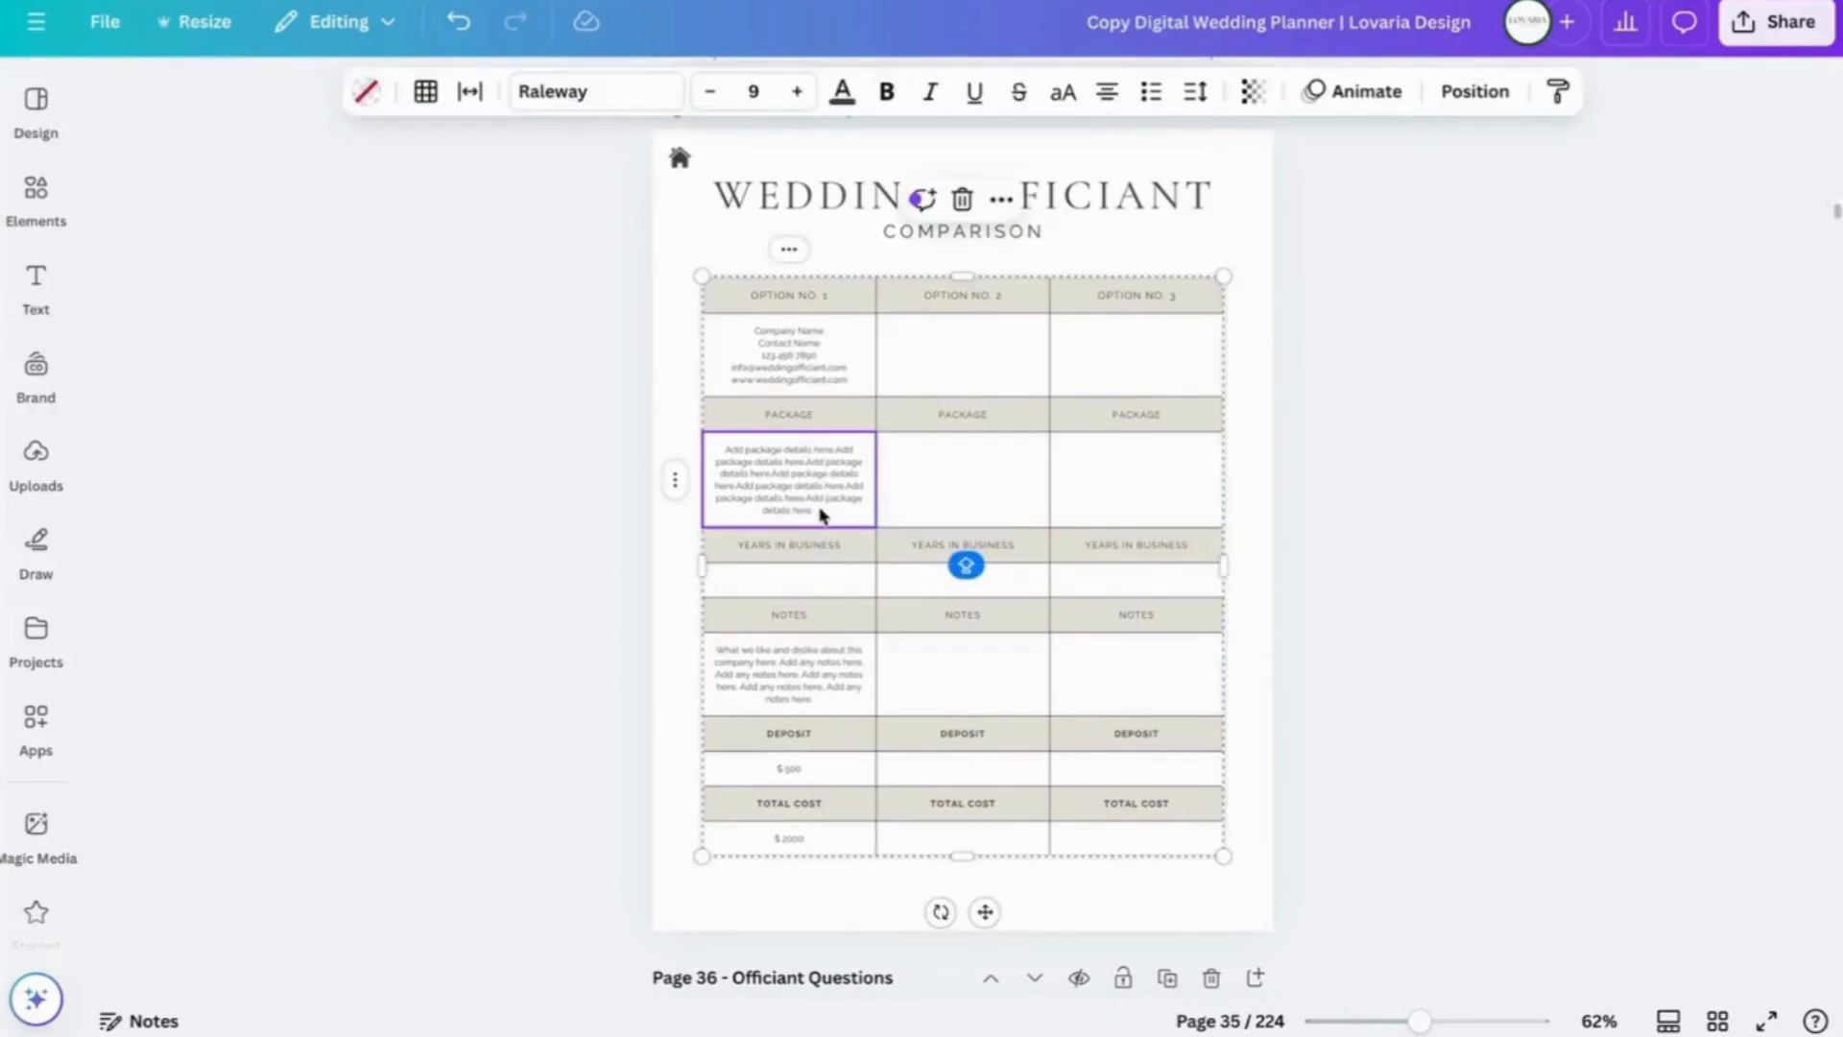
{"action": "double_click", "coordinate": [822, 514]}
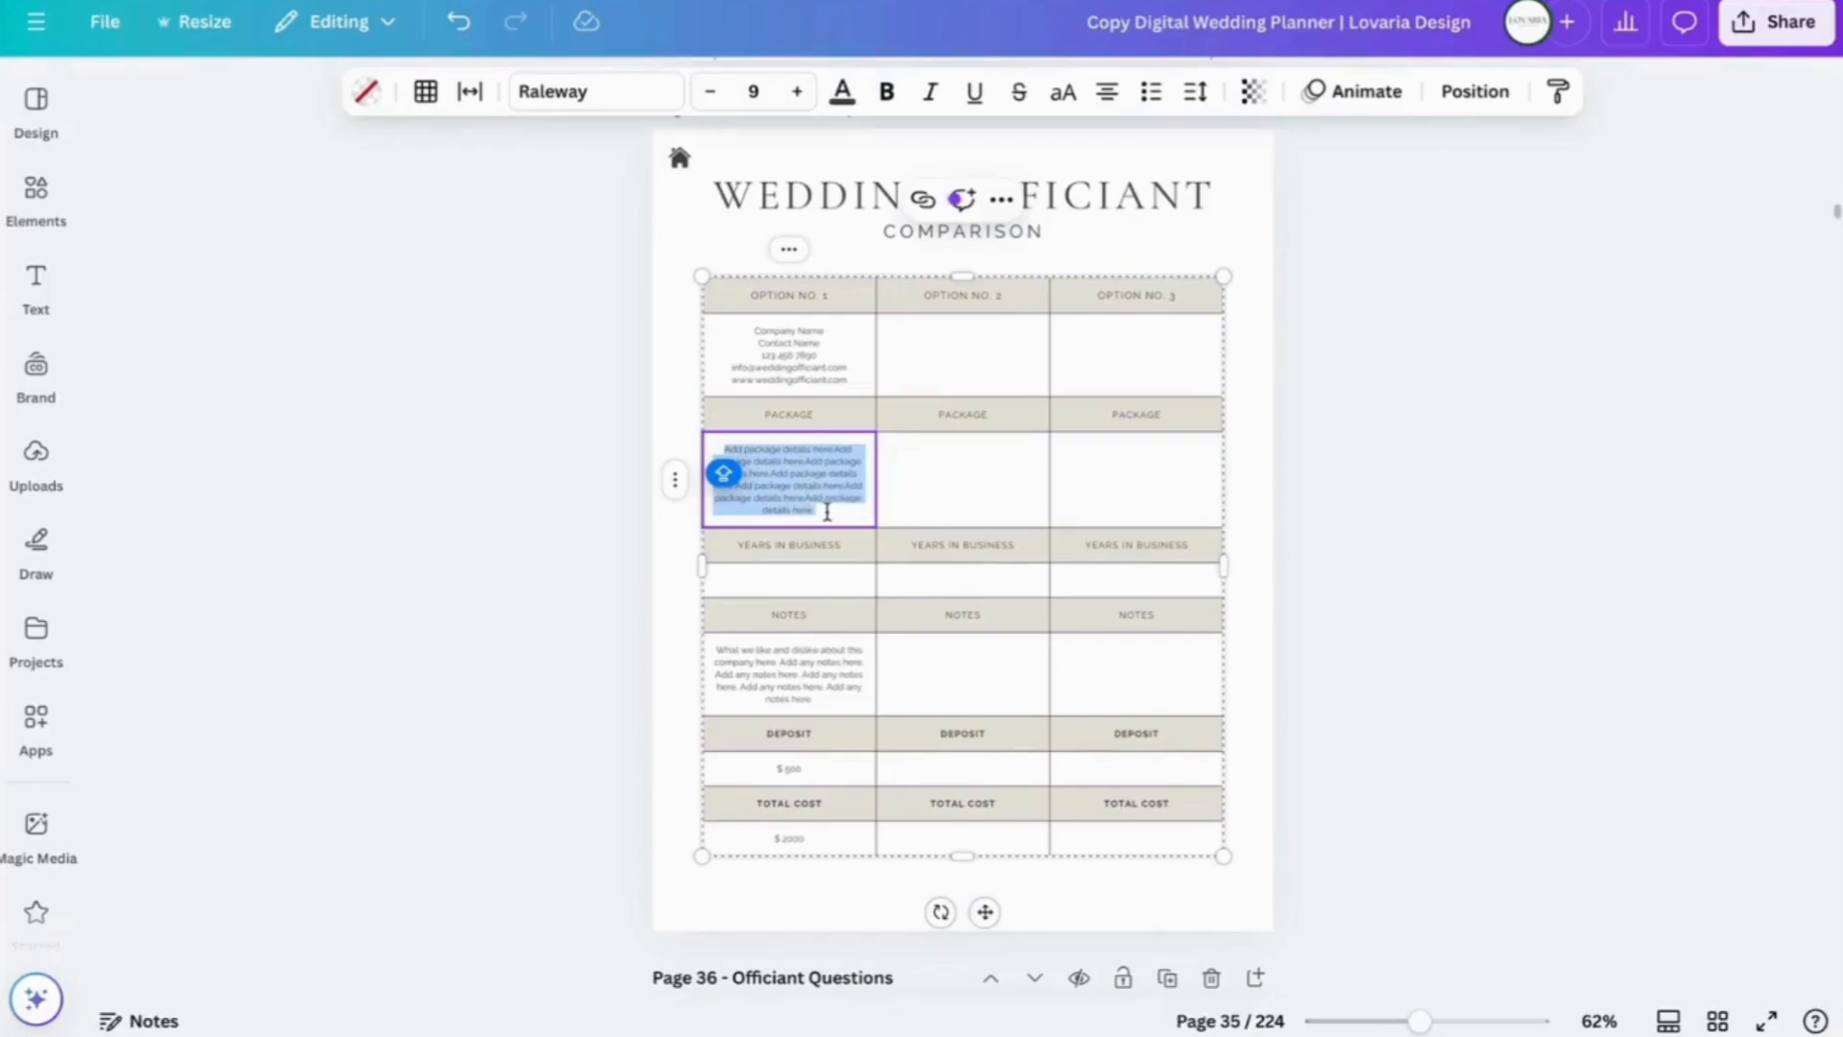
{"action": "key", "text": "BackSpace"}
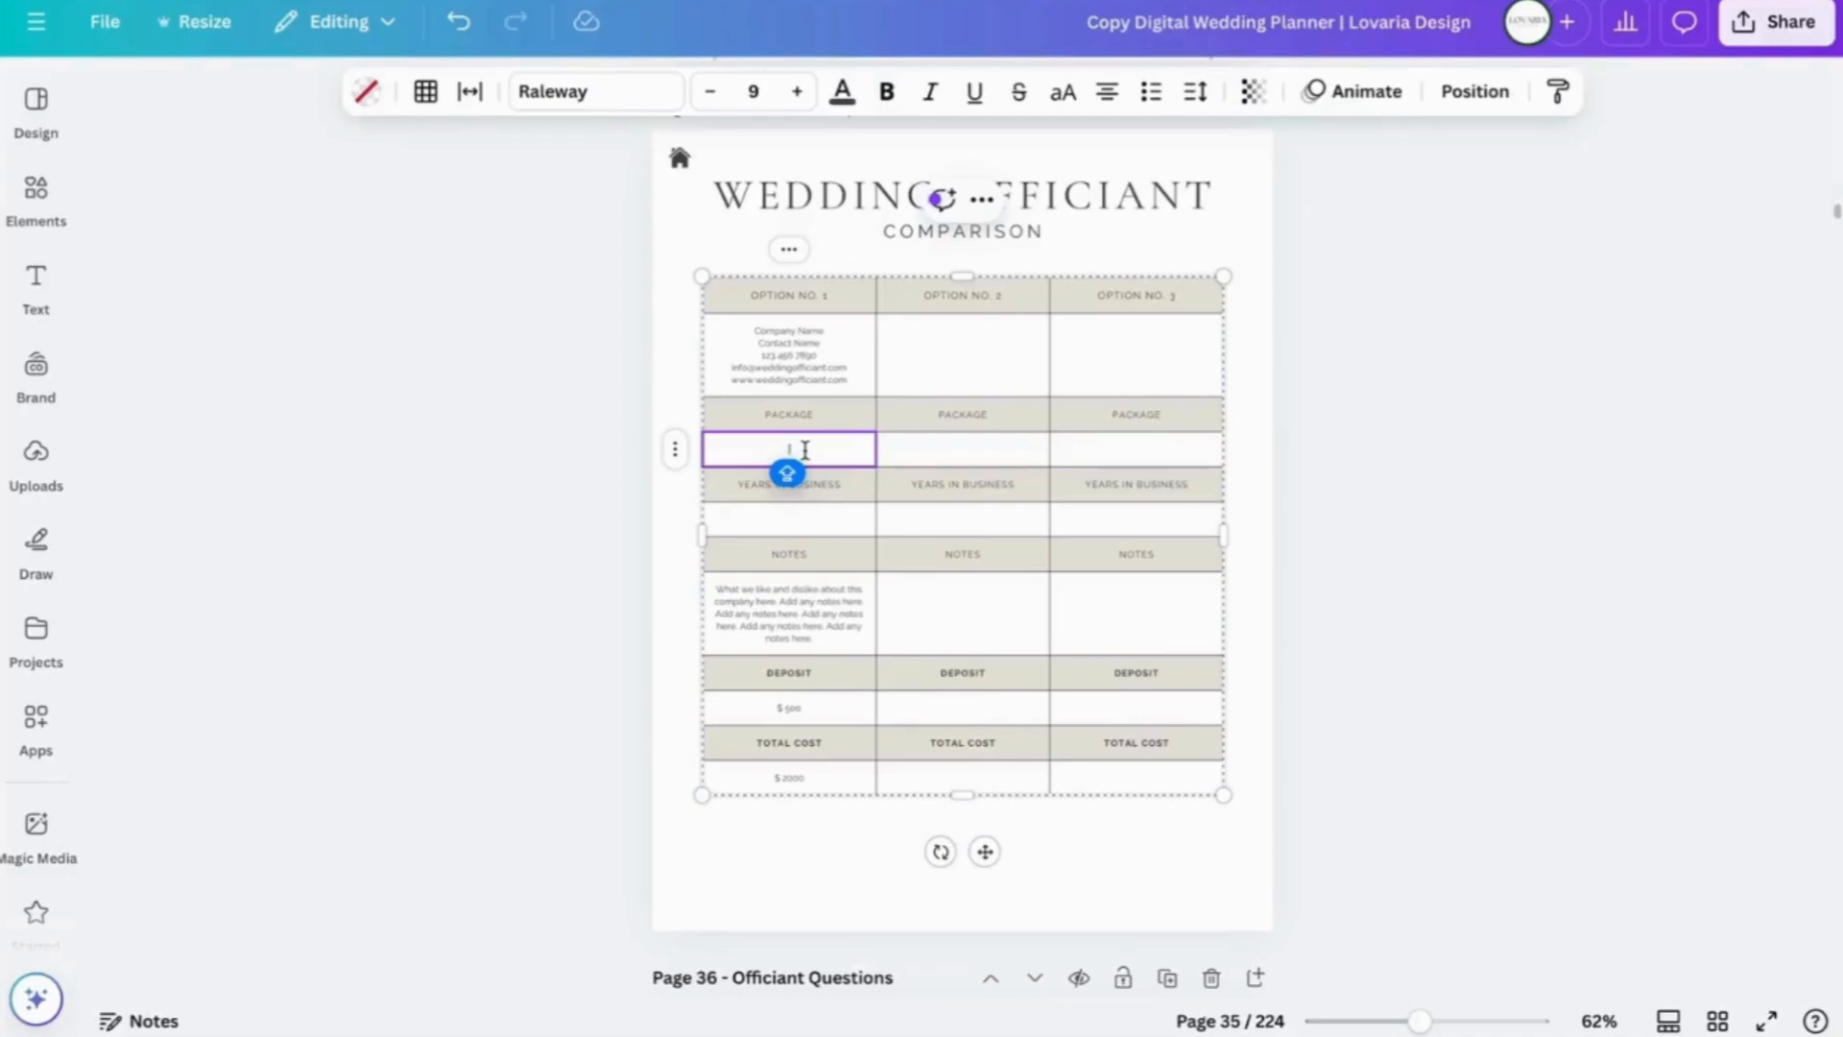
{"action": "key", "text": "Return"}
{"action": "key", "text": "Return"}
{"action": "key", "text": "Return"}
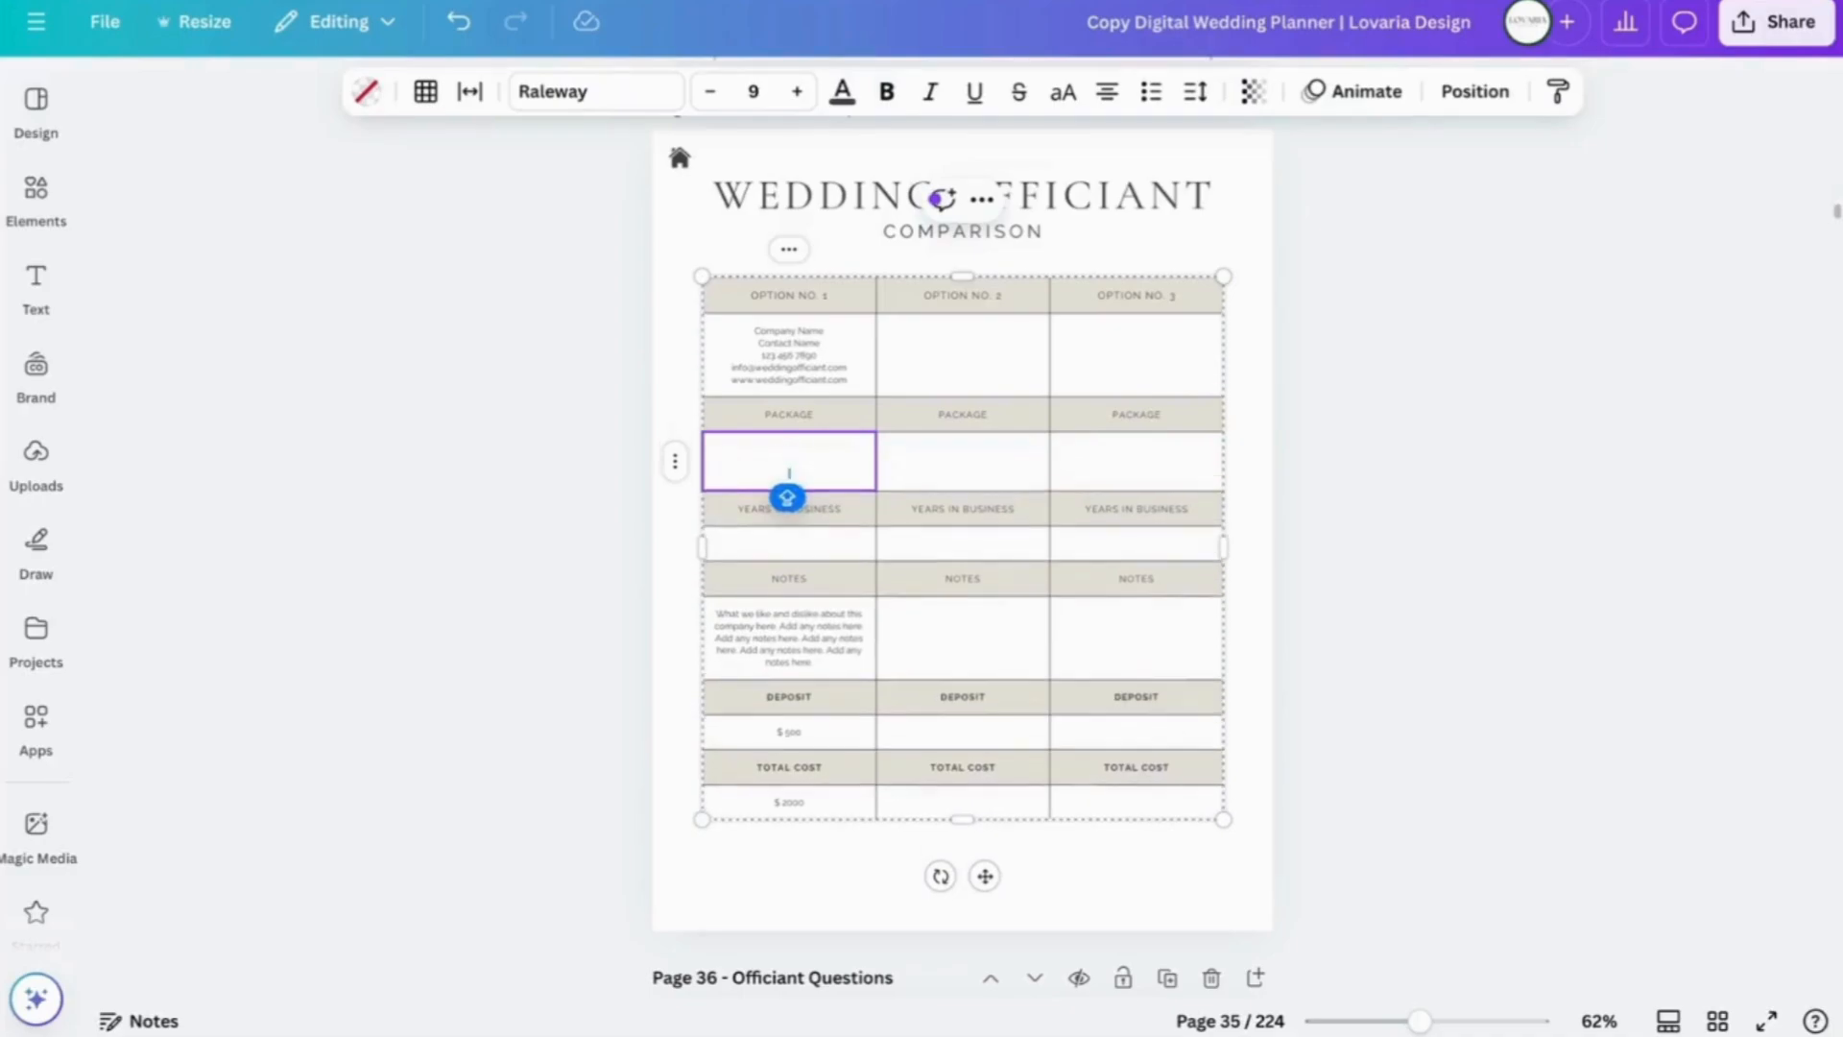
{"action": "key", "text": "Return"}
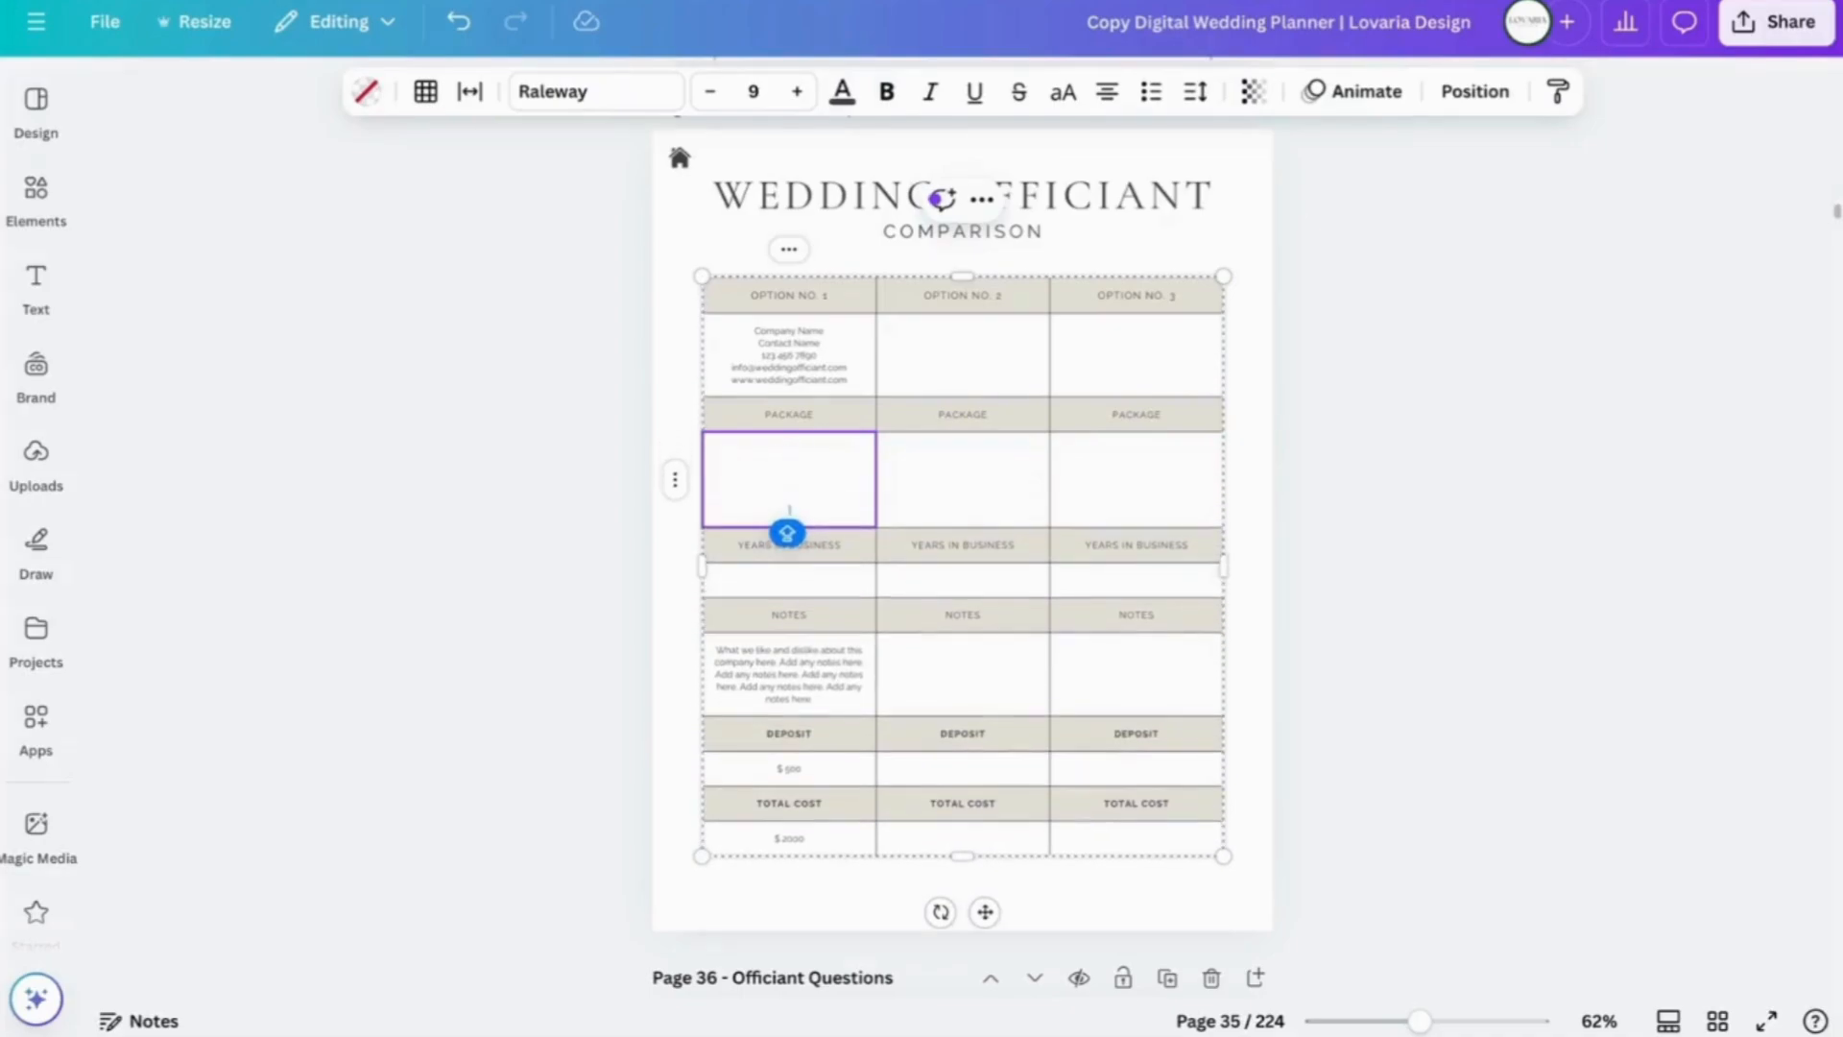
- Clear Option No. 1's placeholder Notes text and add a blank line back
{"action": "left_click", "coordinate": [959, 579]}
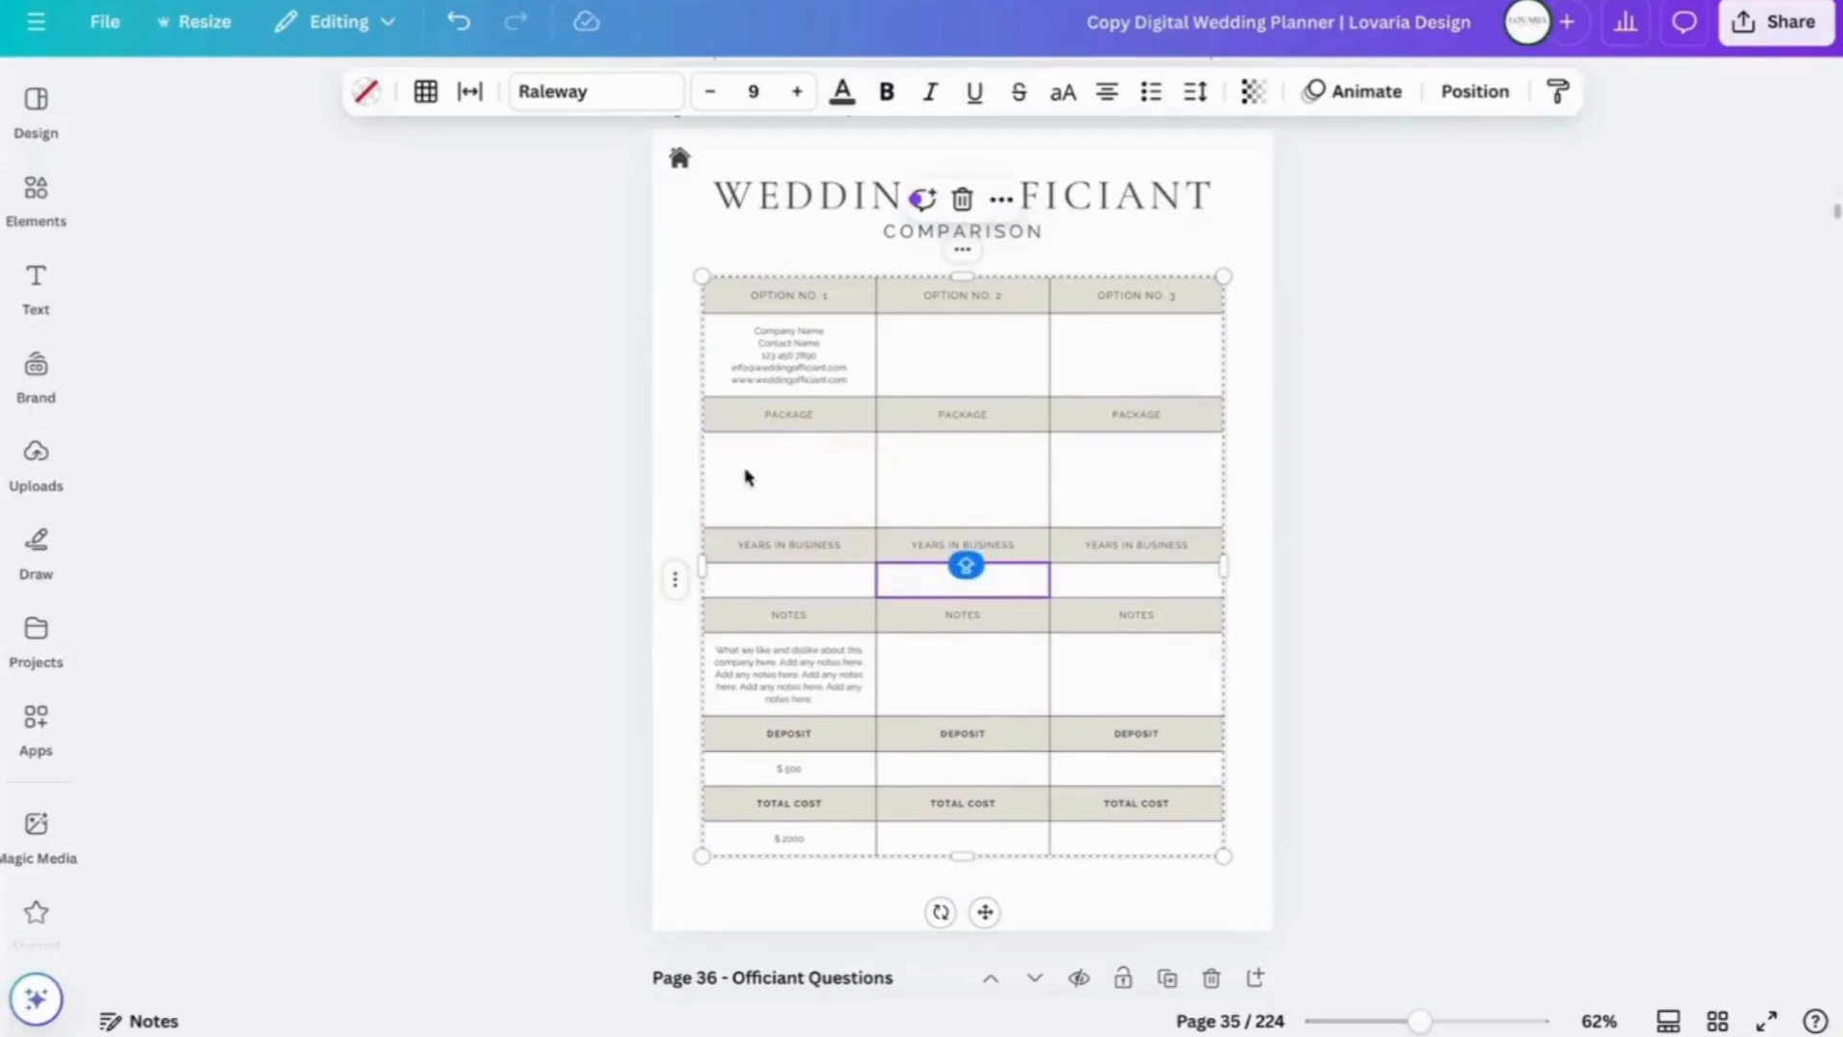
{"action": "left_click", "coordinate": [829, 706]}
{"action": "double_click", "coordinate": [827, 703]}
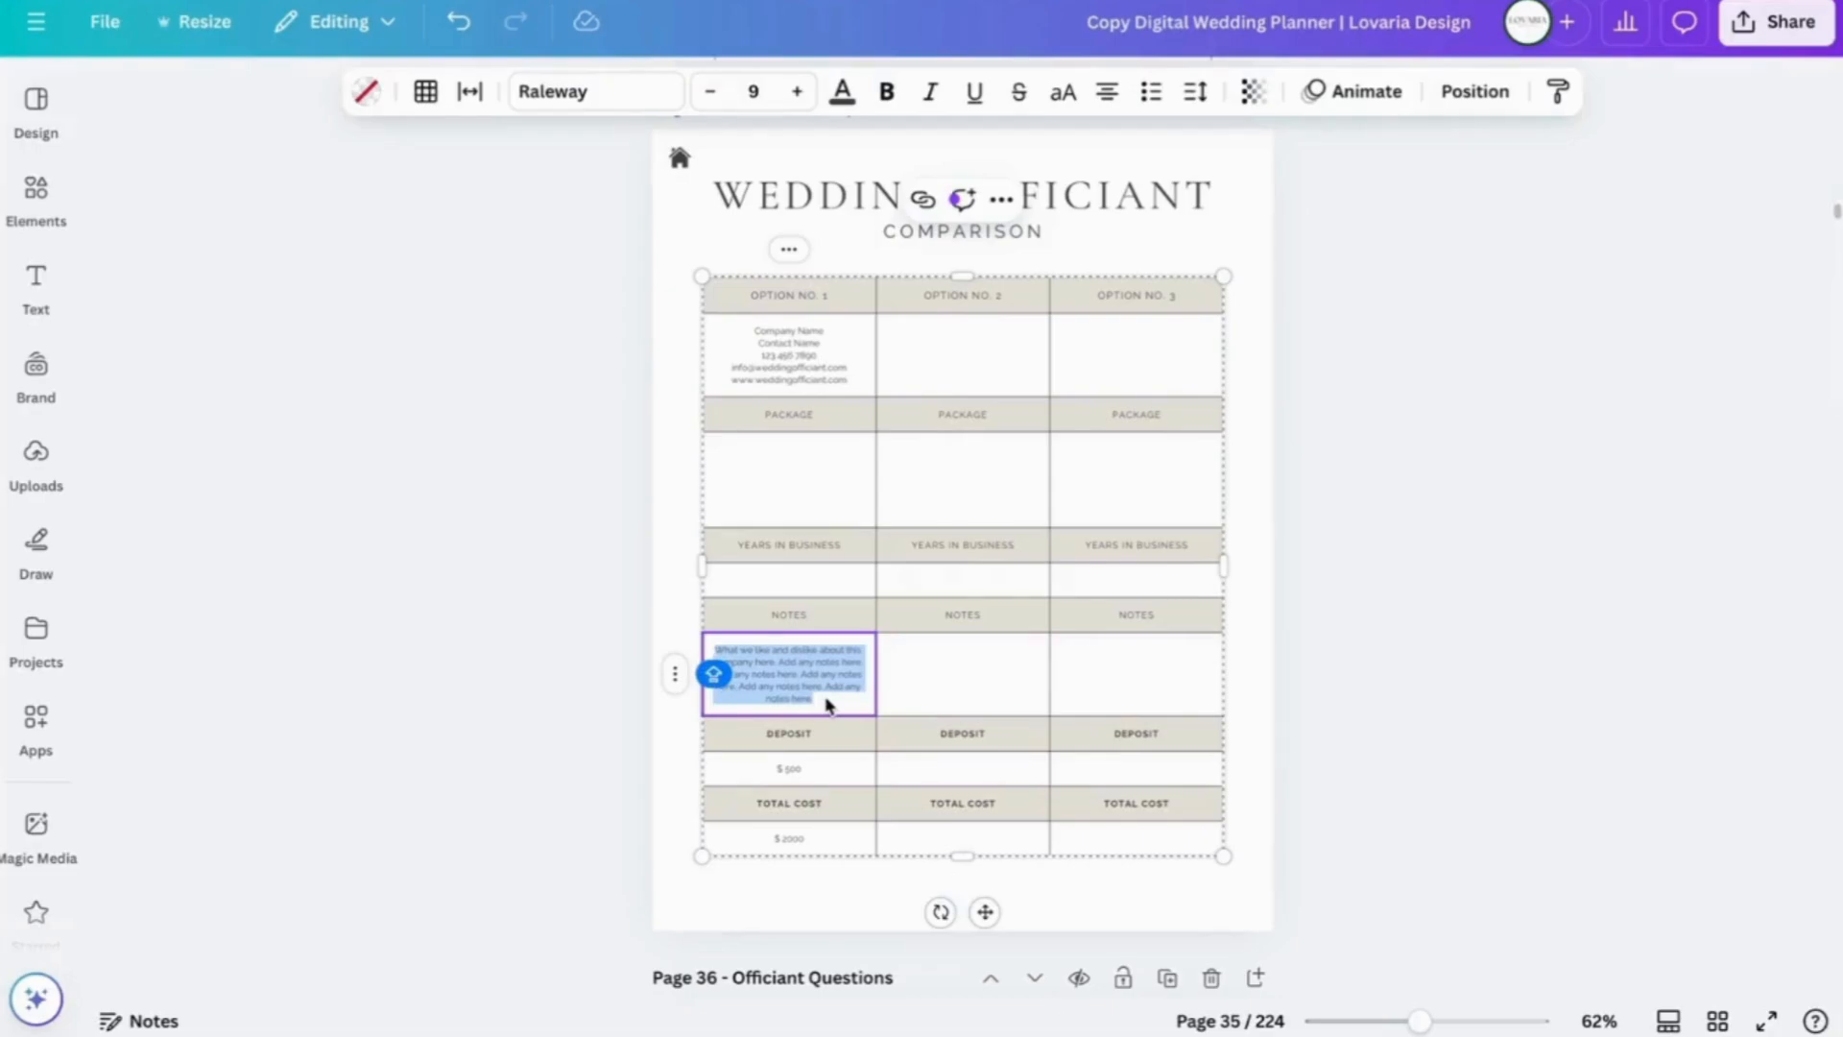
{"action": "key", "text": "BackSpace"}
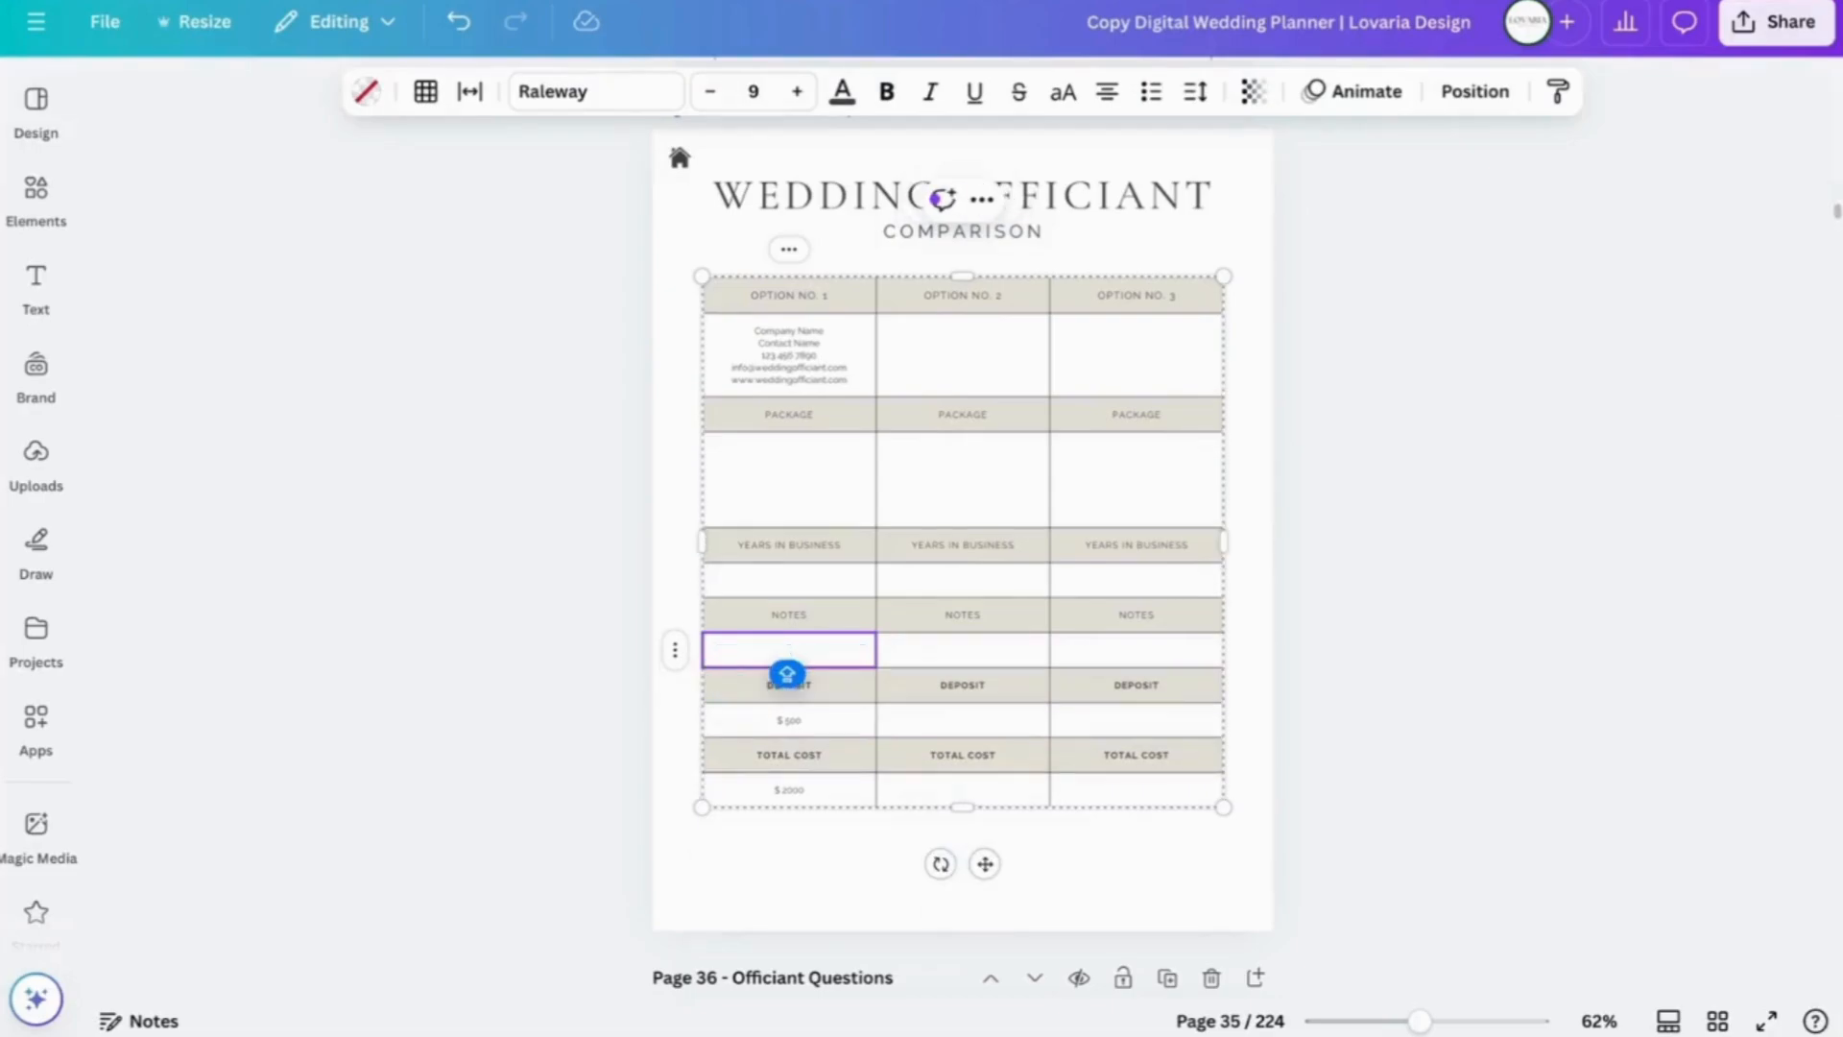
{"action": "key", "text": "Return"}
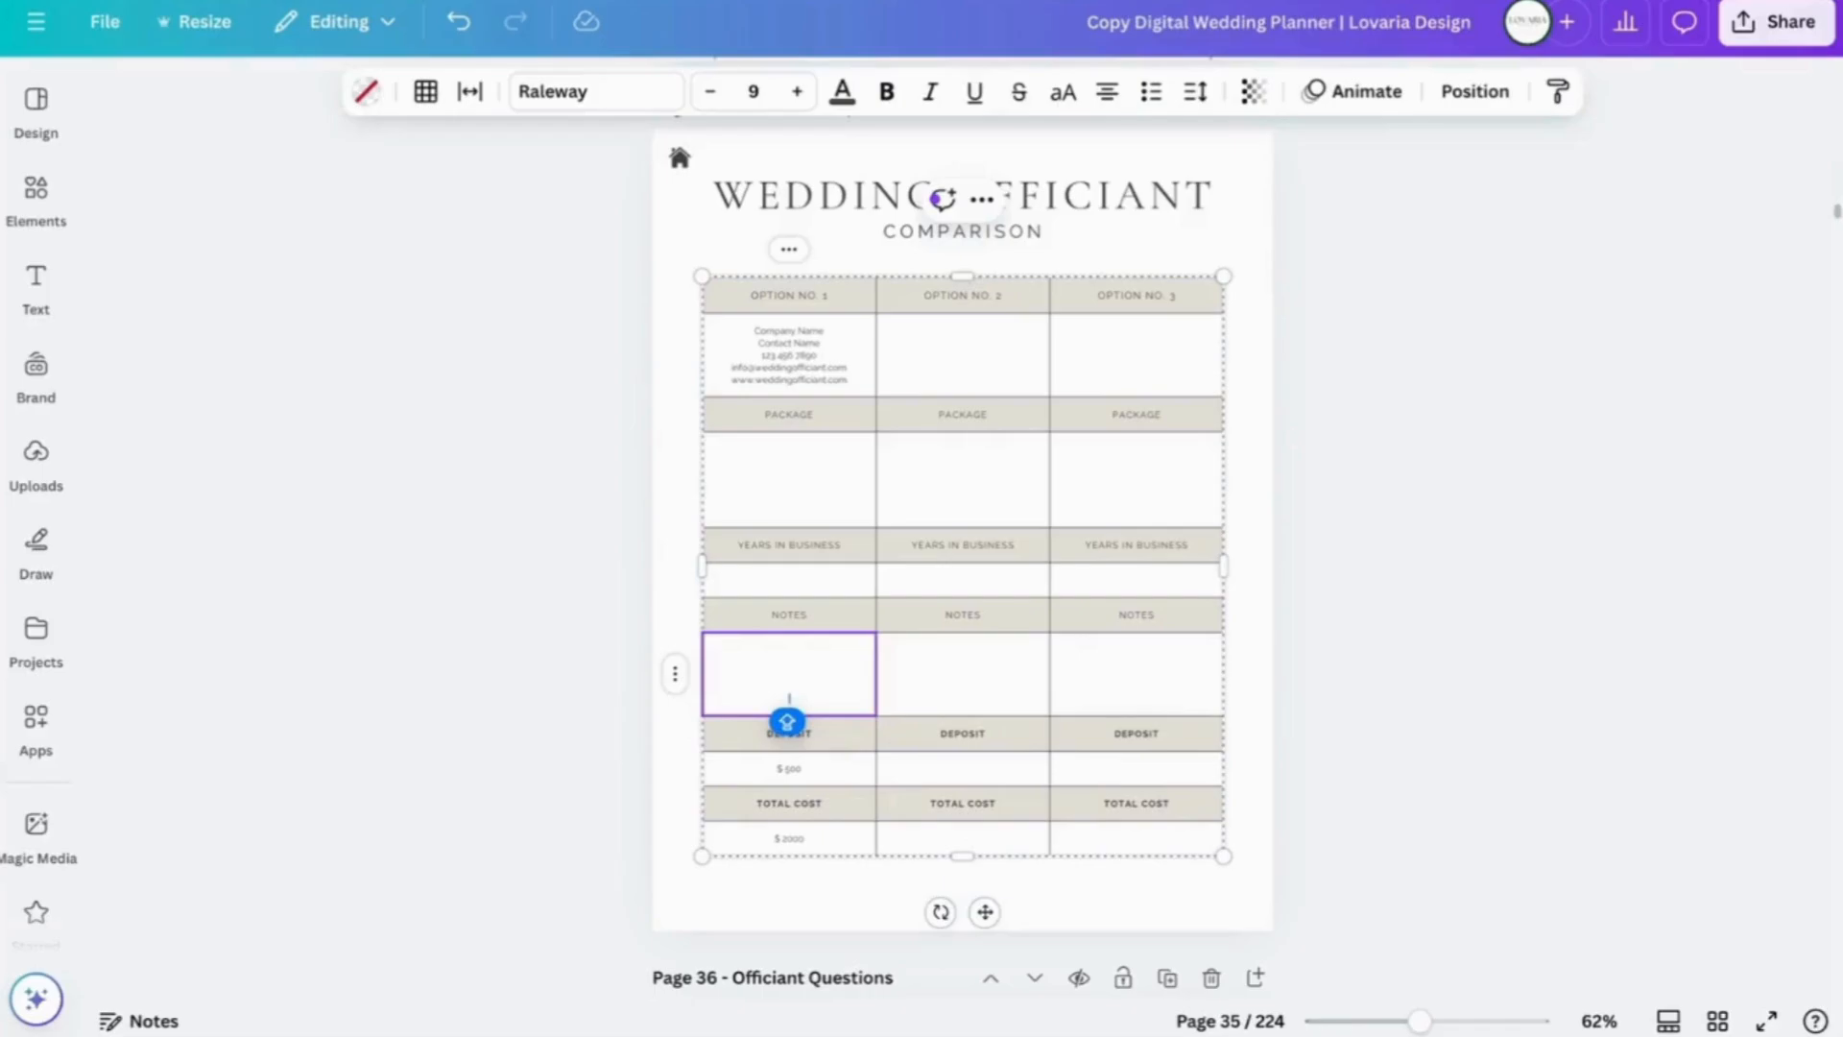
- Jump to page 158, The Seating, then continue down to page 160, Reception Seating Plan 1
{"action": "scroll", "coordinate": [1454, 645], "scroll_direction": "down", "scroll_amount": 20}
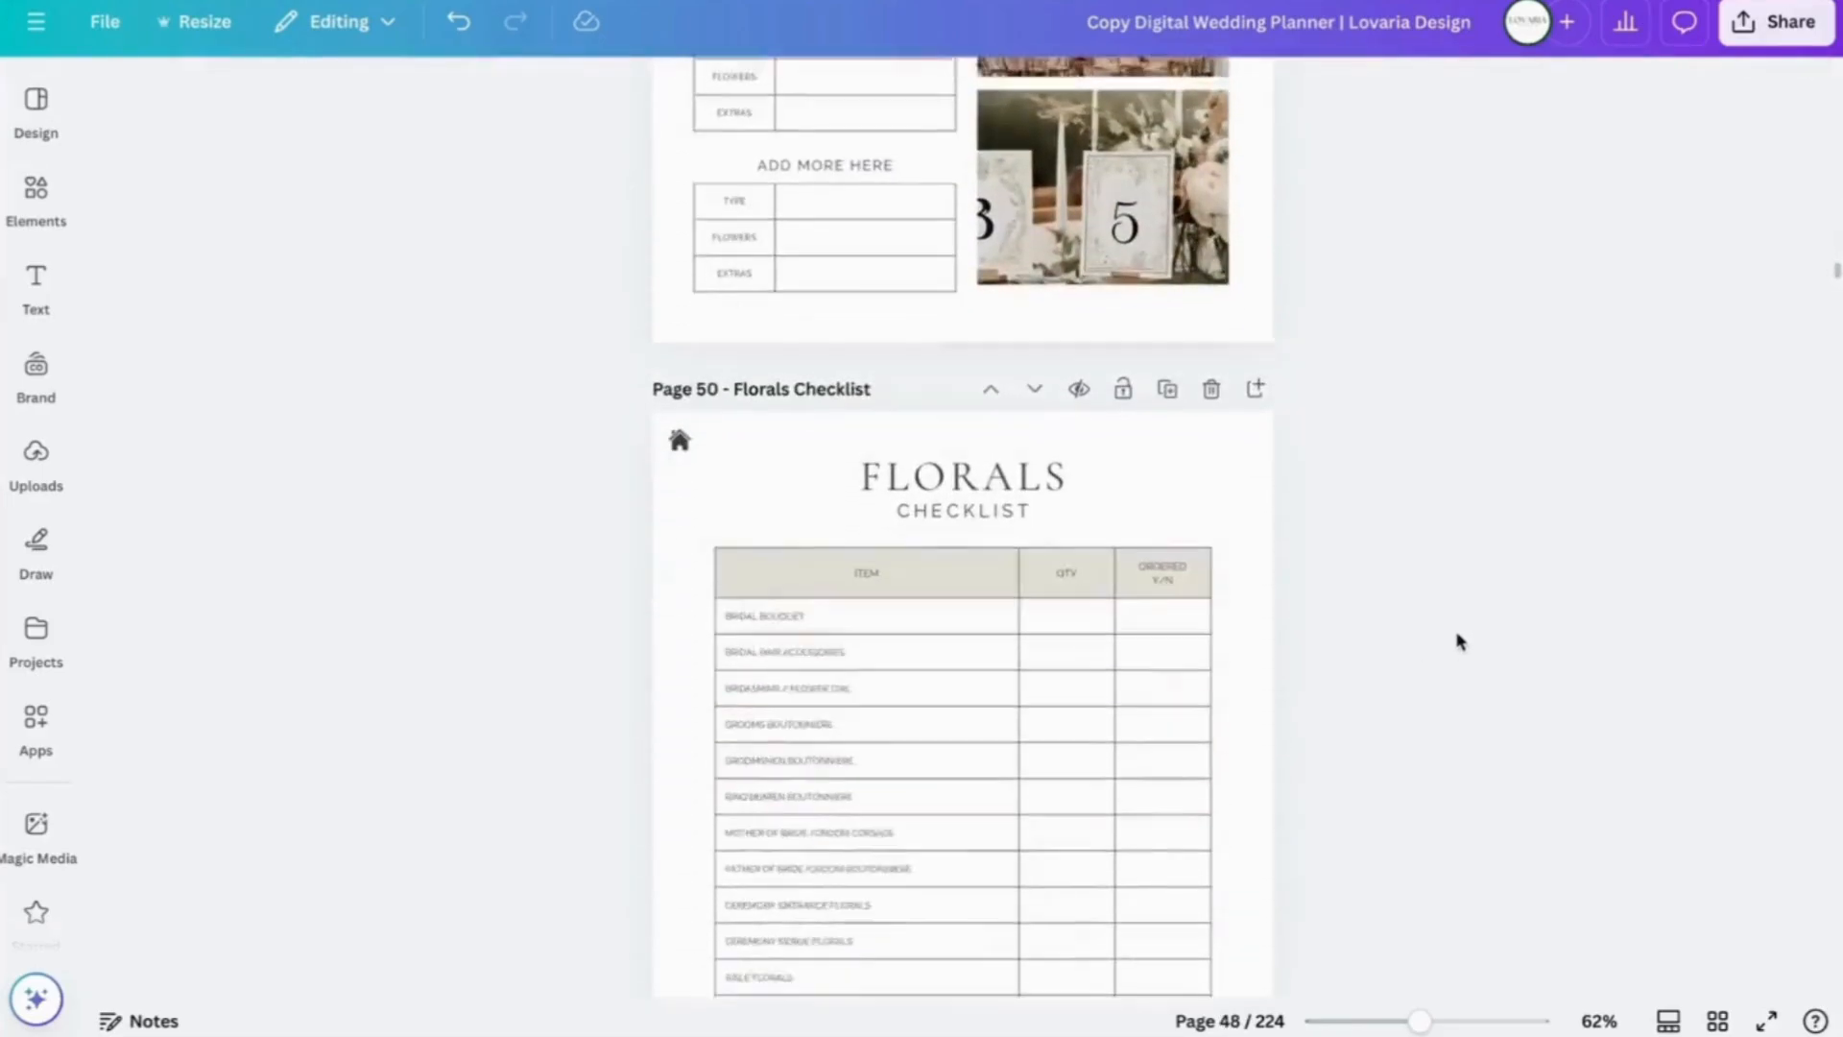
{"action": "scroll", "coordinate": [1458, 641], "scroll_direction": "down", "scroll_amount": 2}
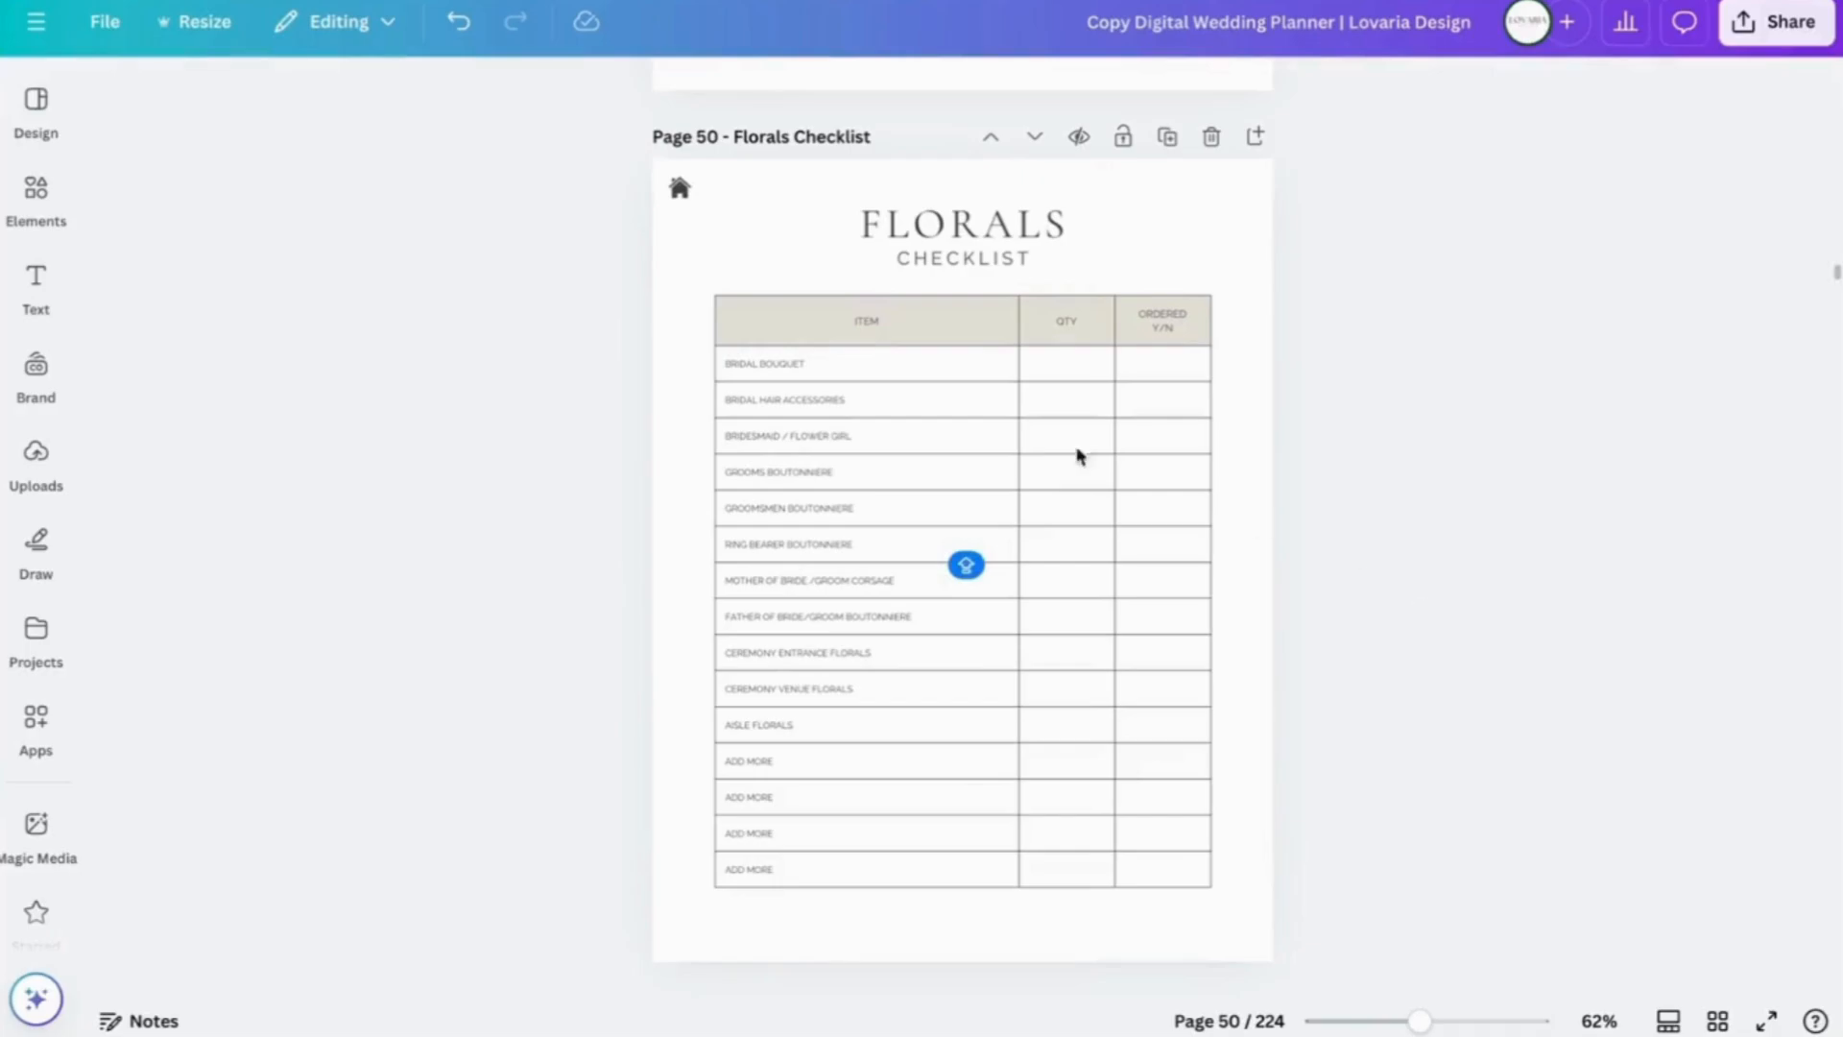
{"action": "left_click", "coordinate": [778, 362]}
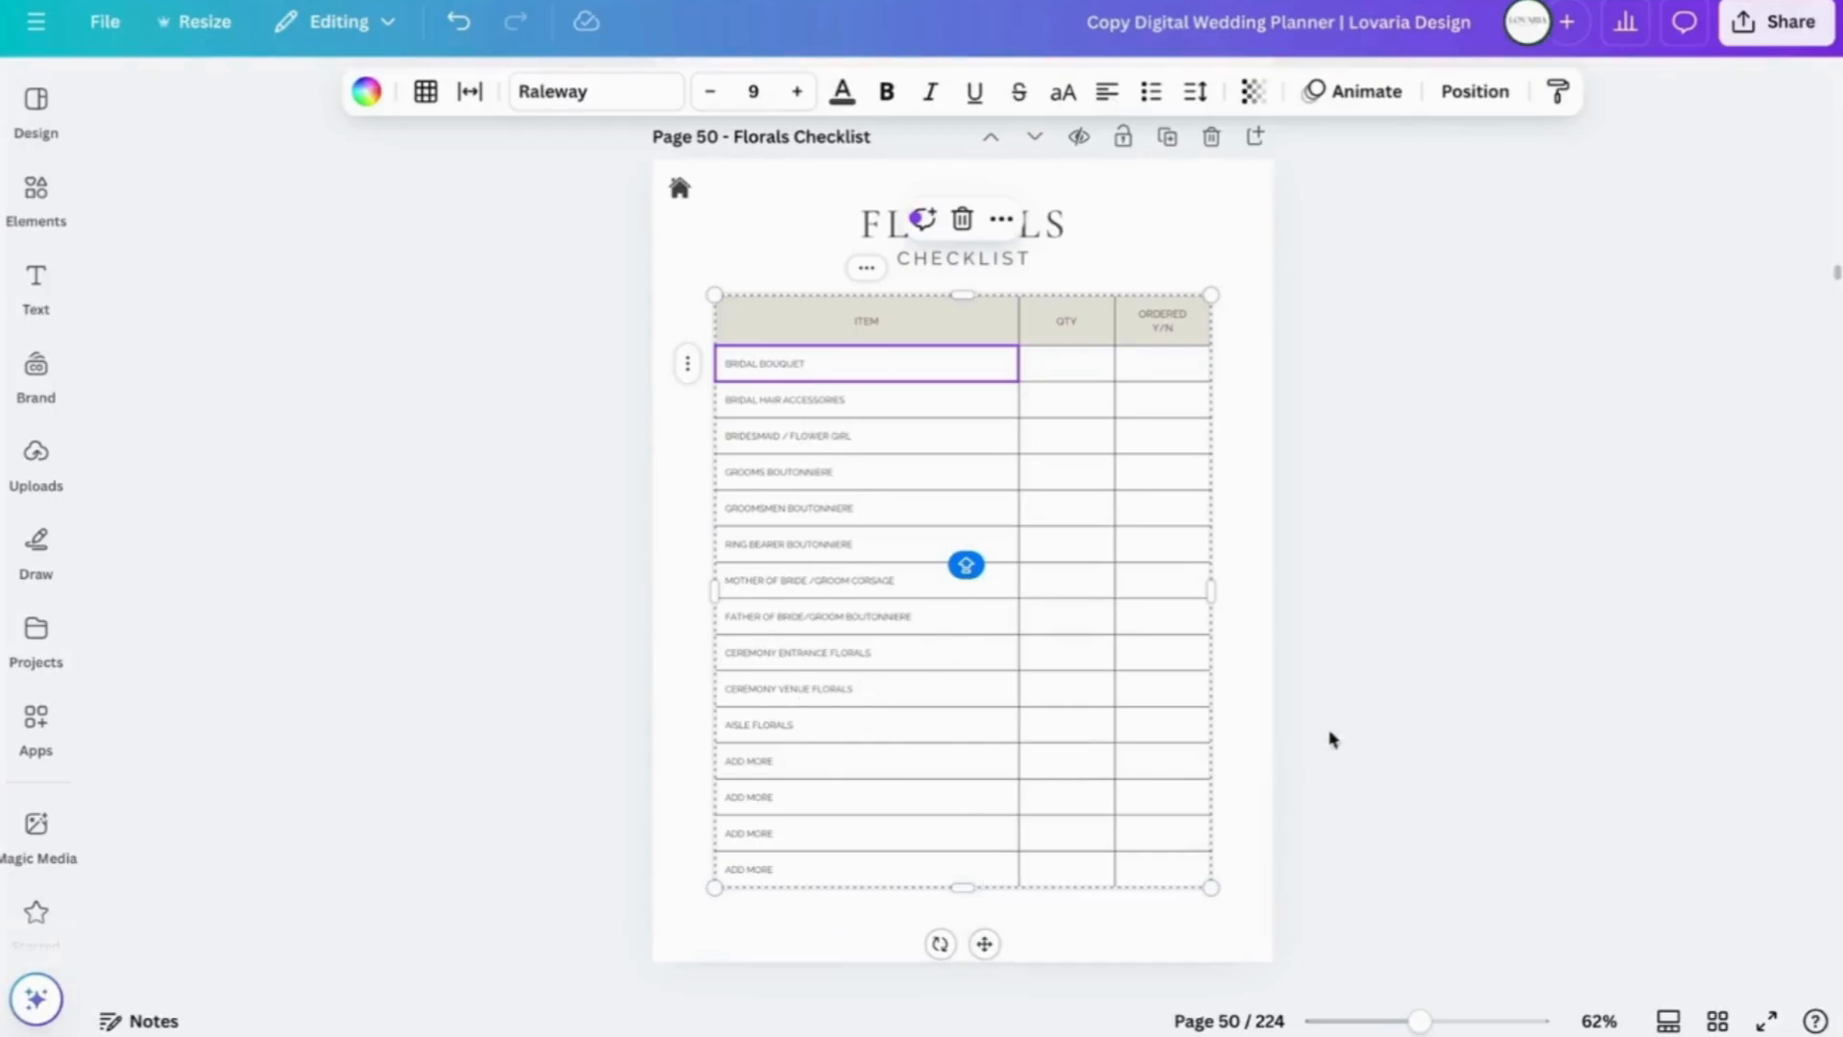
{"action": "left_click", "coordinate": [1233, 761]}
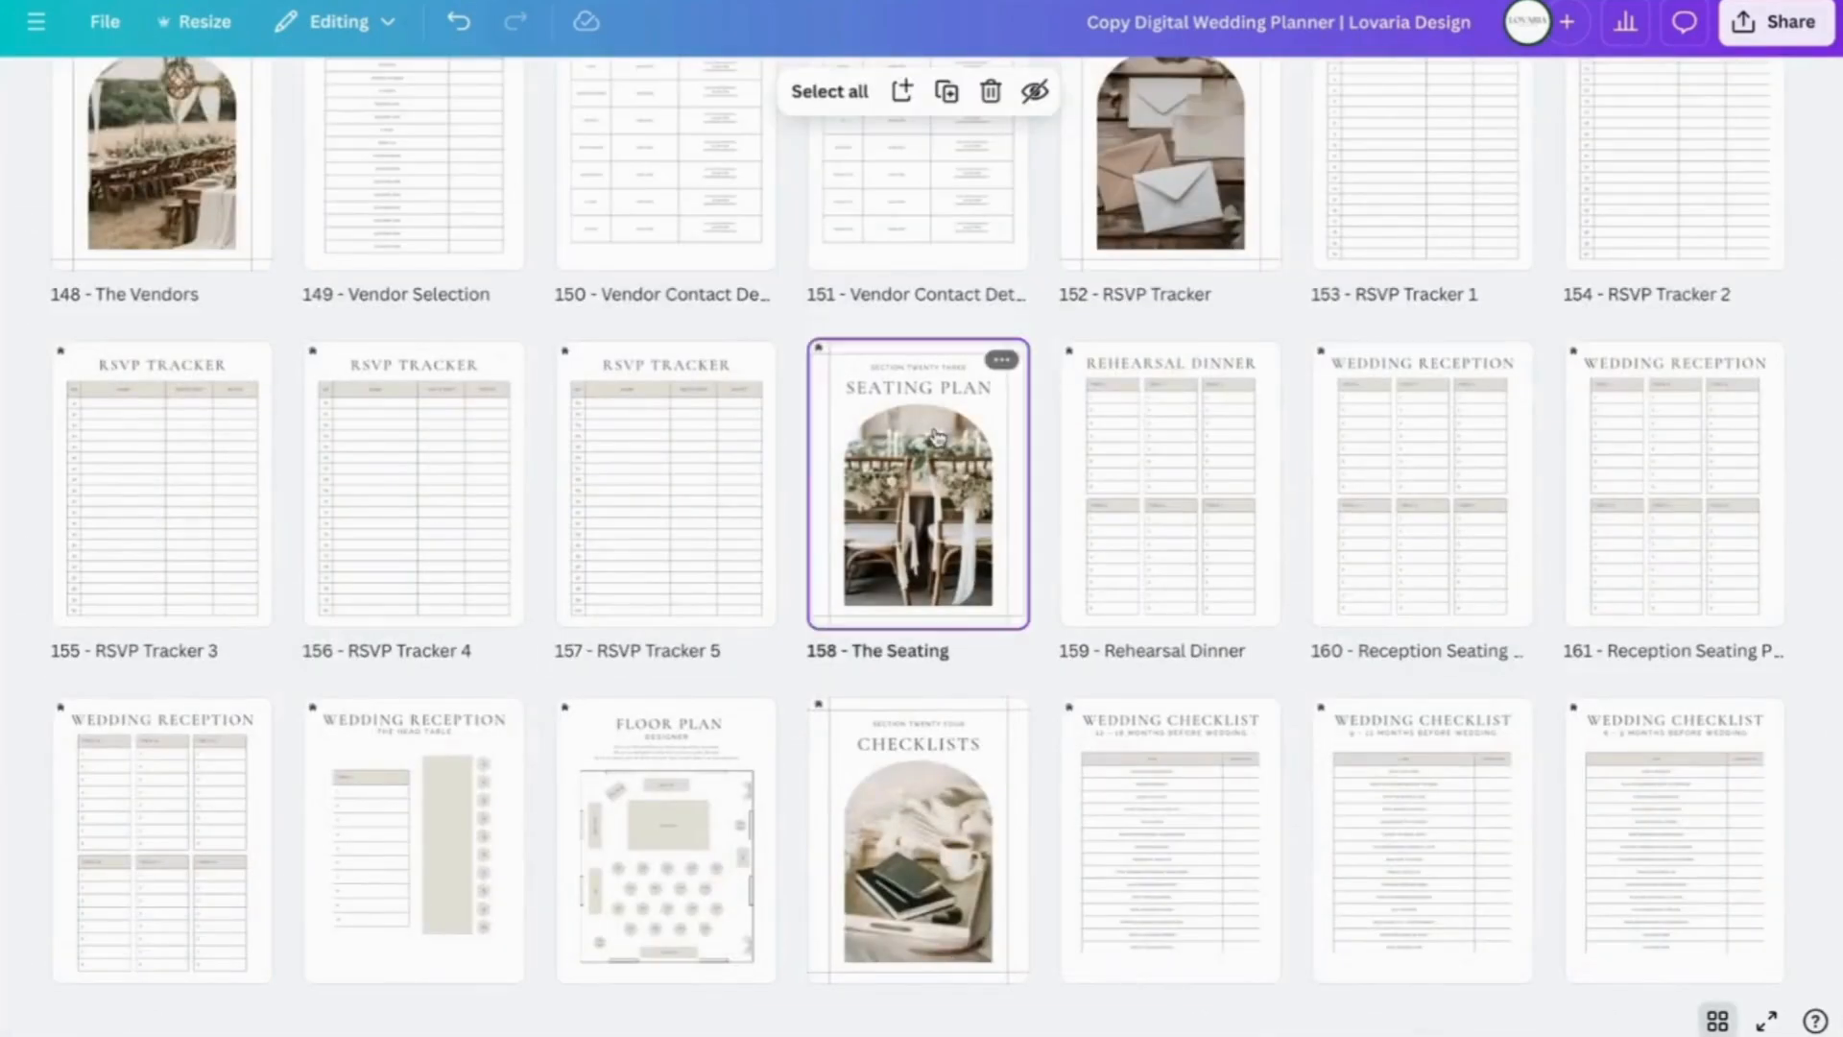
{"action": "double_click", "coordinate": [935, 437]}
{"action": "scroll", "coordinate": [1506, 531], "scroll_direction": "down", "scroll_amount": 10}
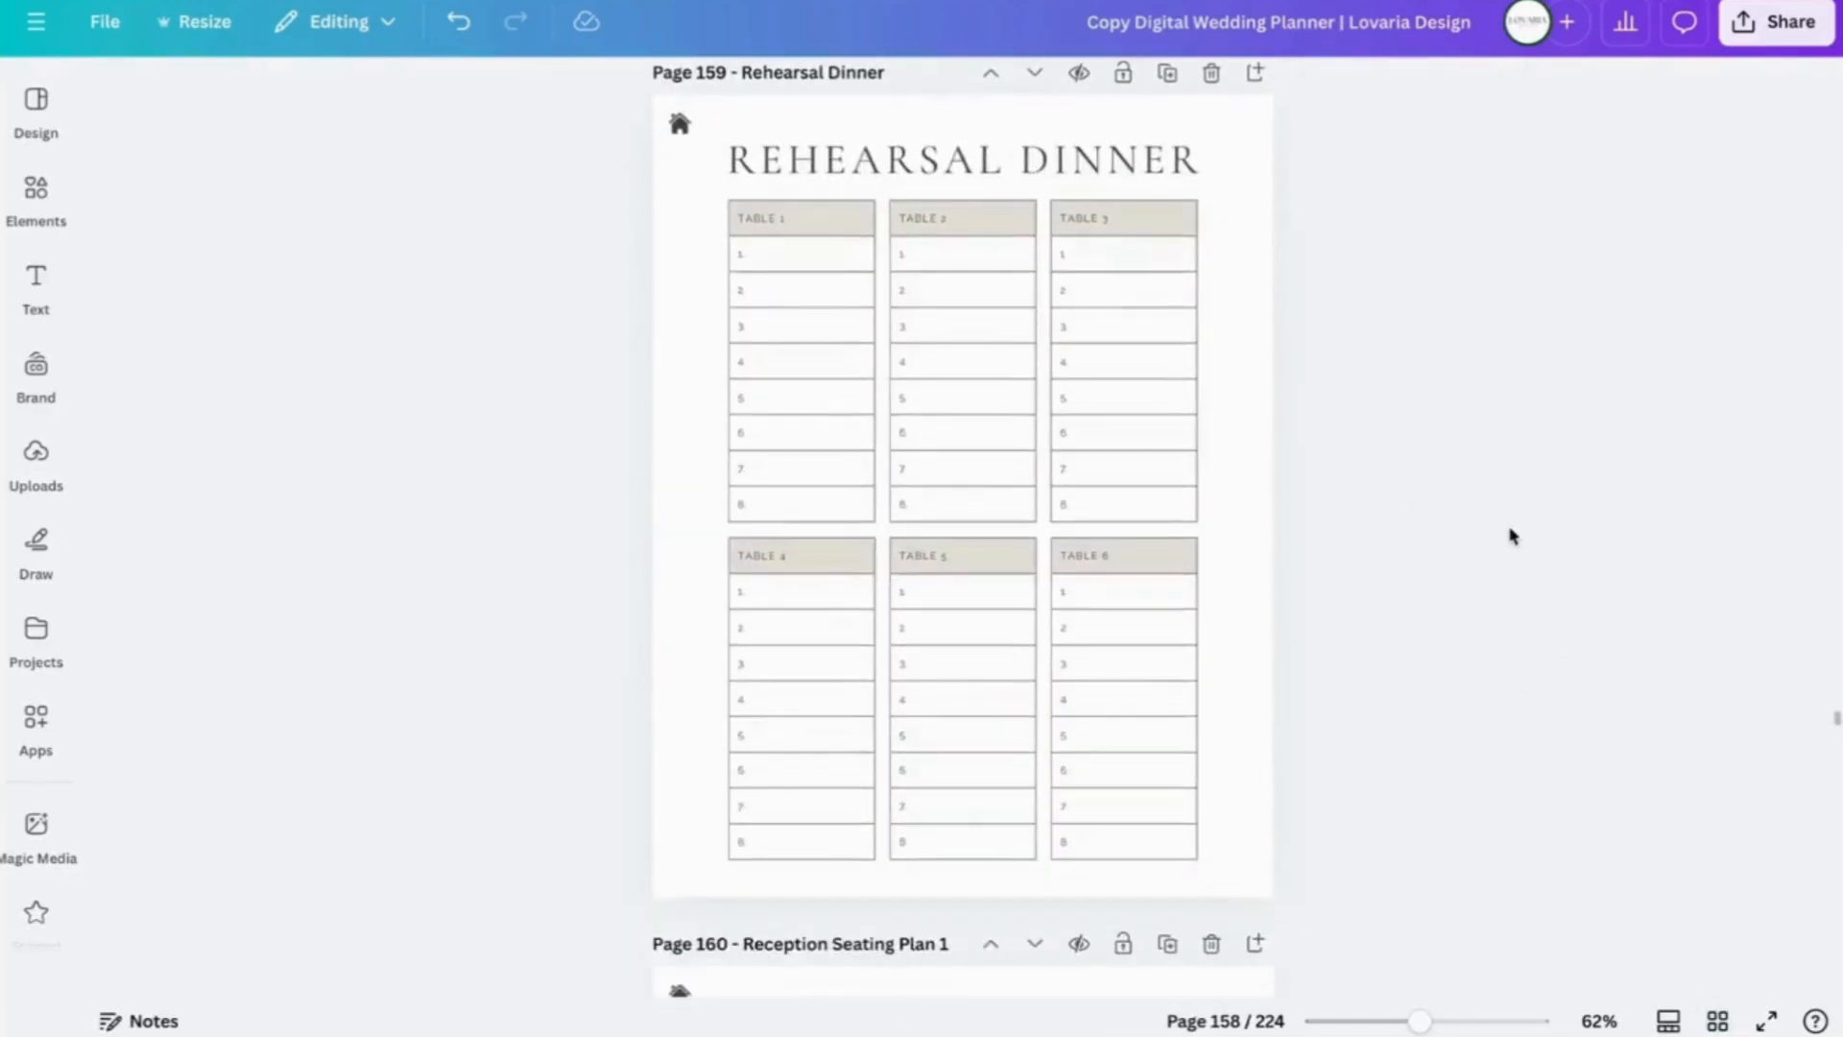
{"action": "scroll", "coordinate": [1506, 531], "scroll_direction": "up", "scroll_amount": 2}
{"action": "scroll", "coordinate": [1509, 533], "scroll_direction": "down", "scroll_amount": 3}
{"action": "scroll", "coordinate": [1512, 535], "scroll_direction": "down", "scroll_amount": 8}
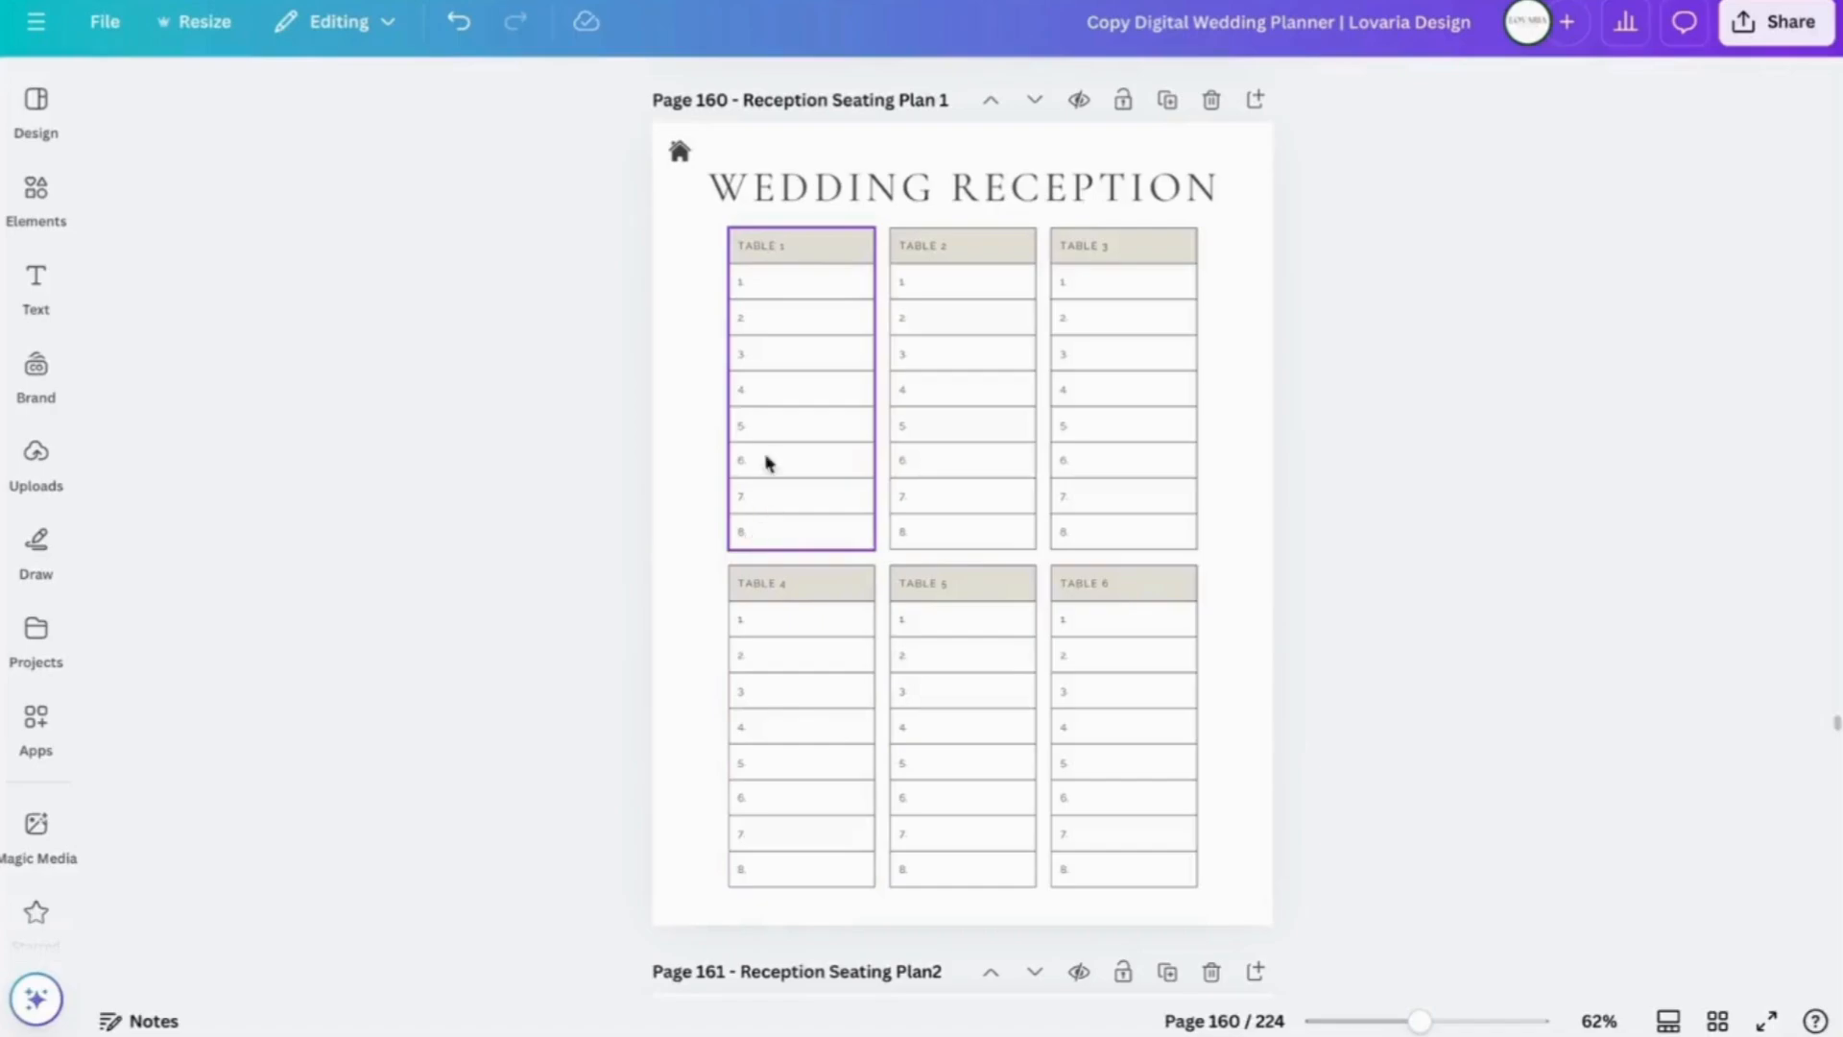
- Delete rows 8 and 7 from Table 1's guest list
{"action": "left_click", "coordinate": [771, 545]}
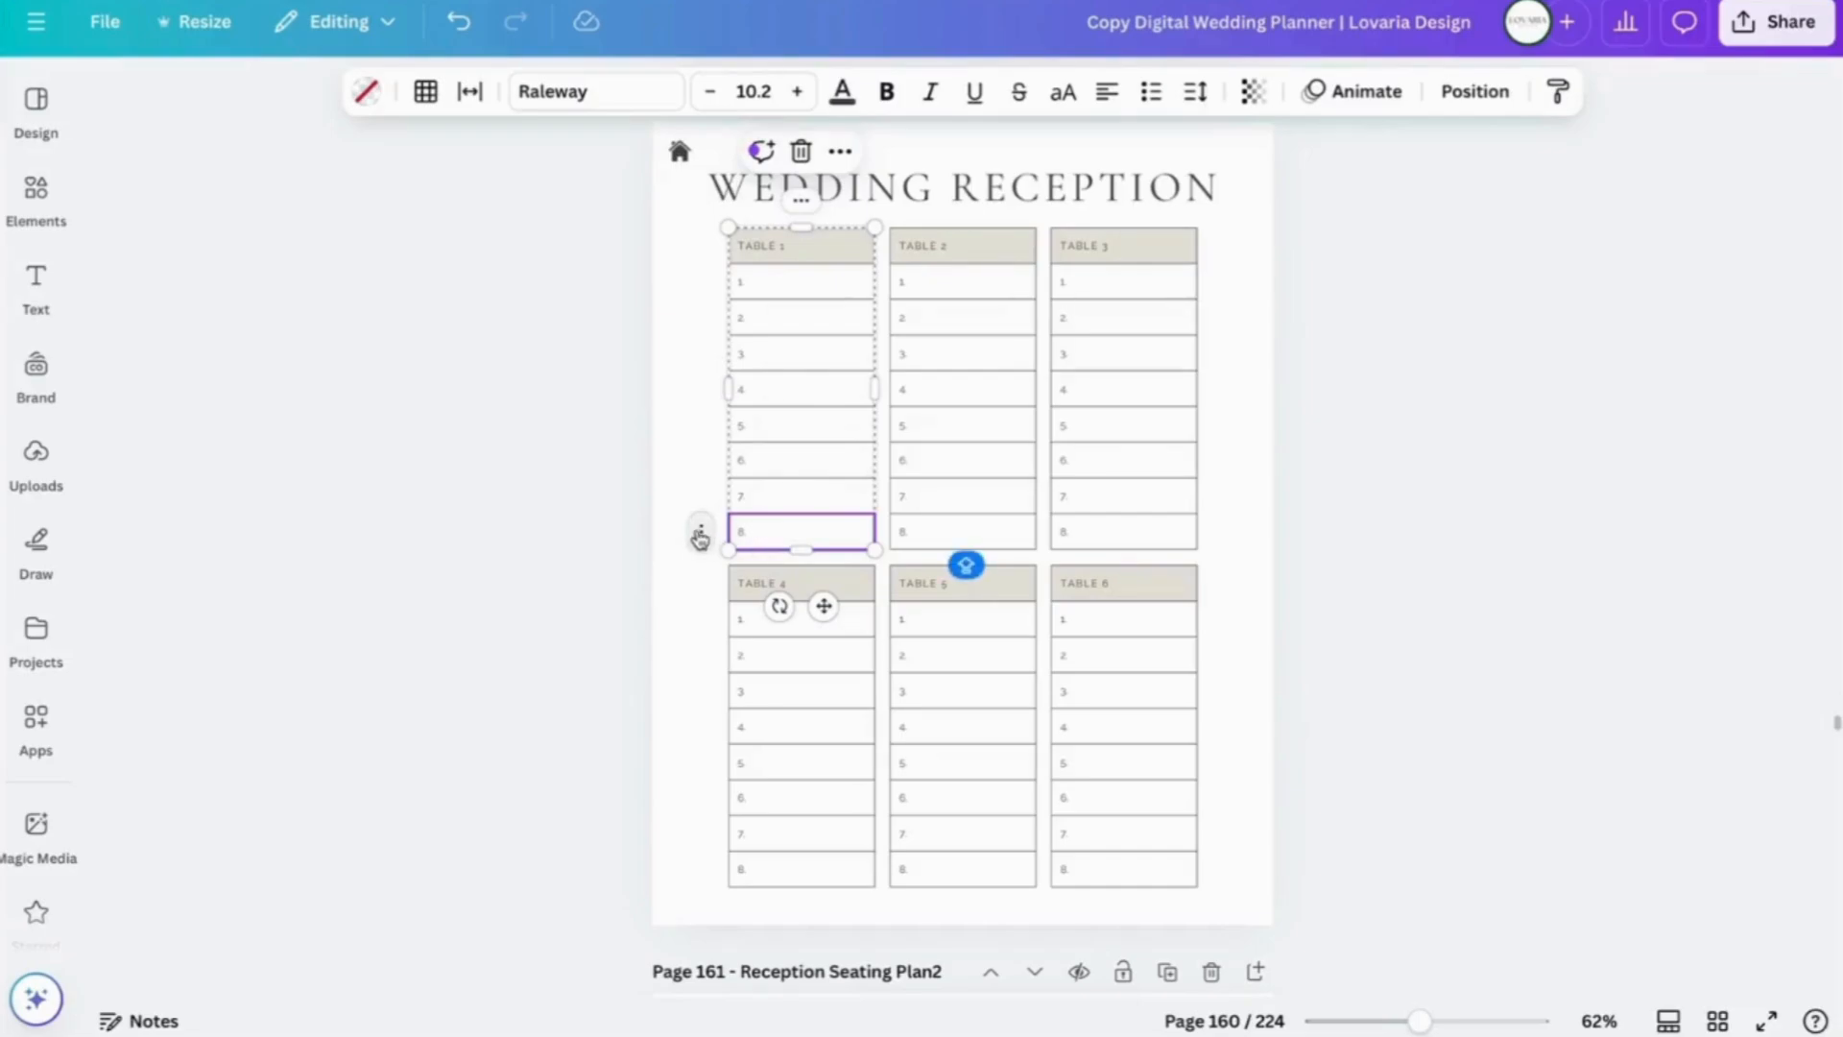
{"action": "left_click", "coordinate": [700, 534]}
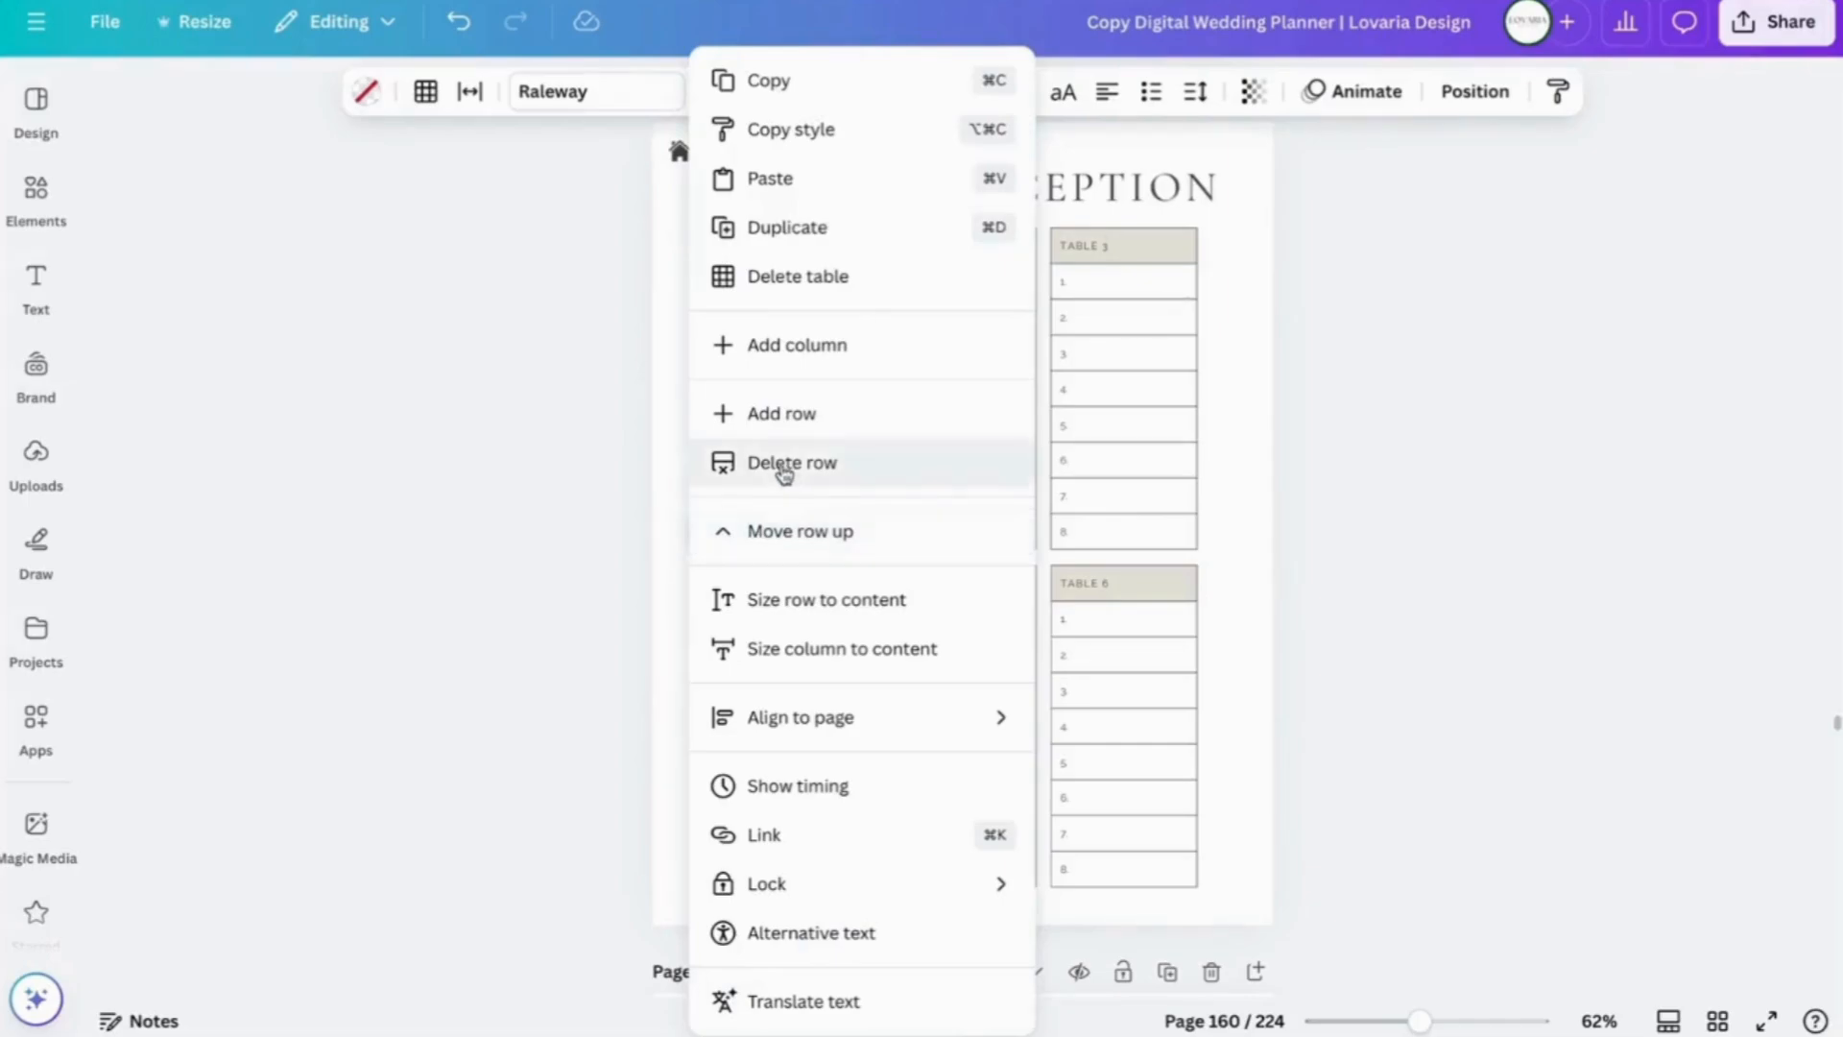
{"action": "left_click", "coordinate": [783, 463]}
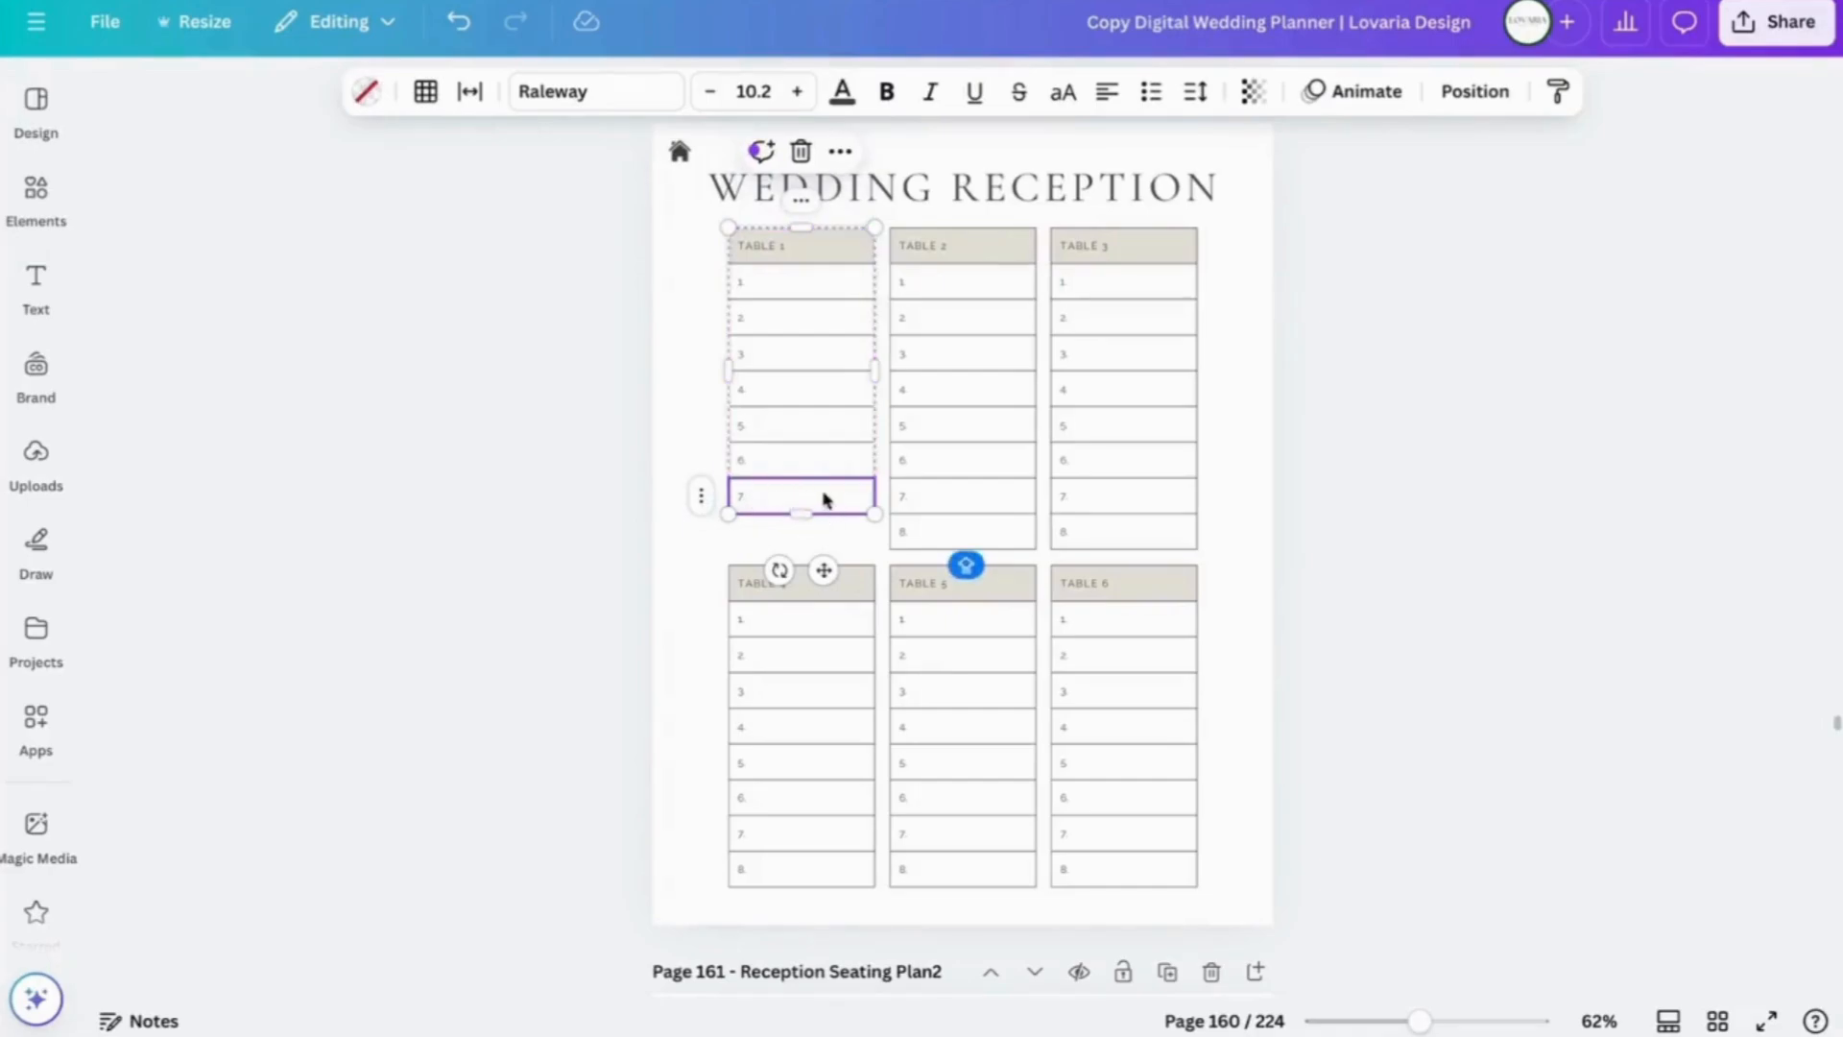
{"action": "left_click", "coordinate": [700, 499]}
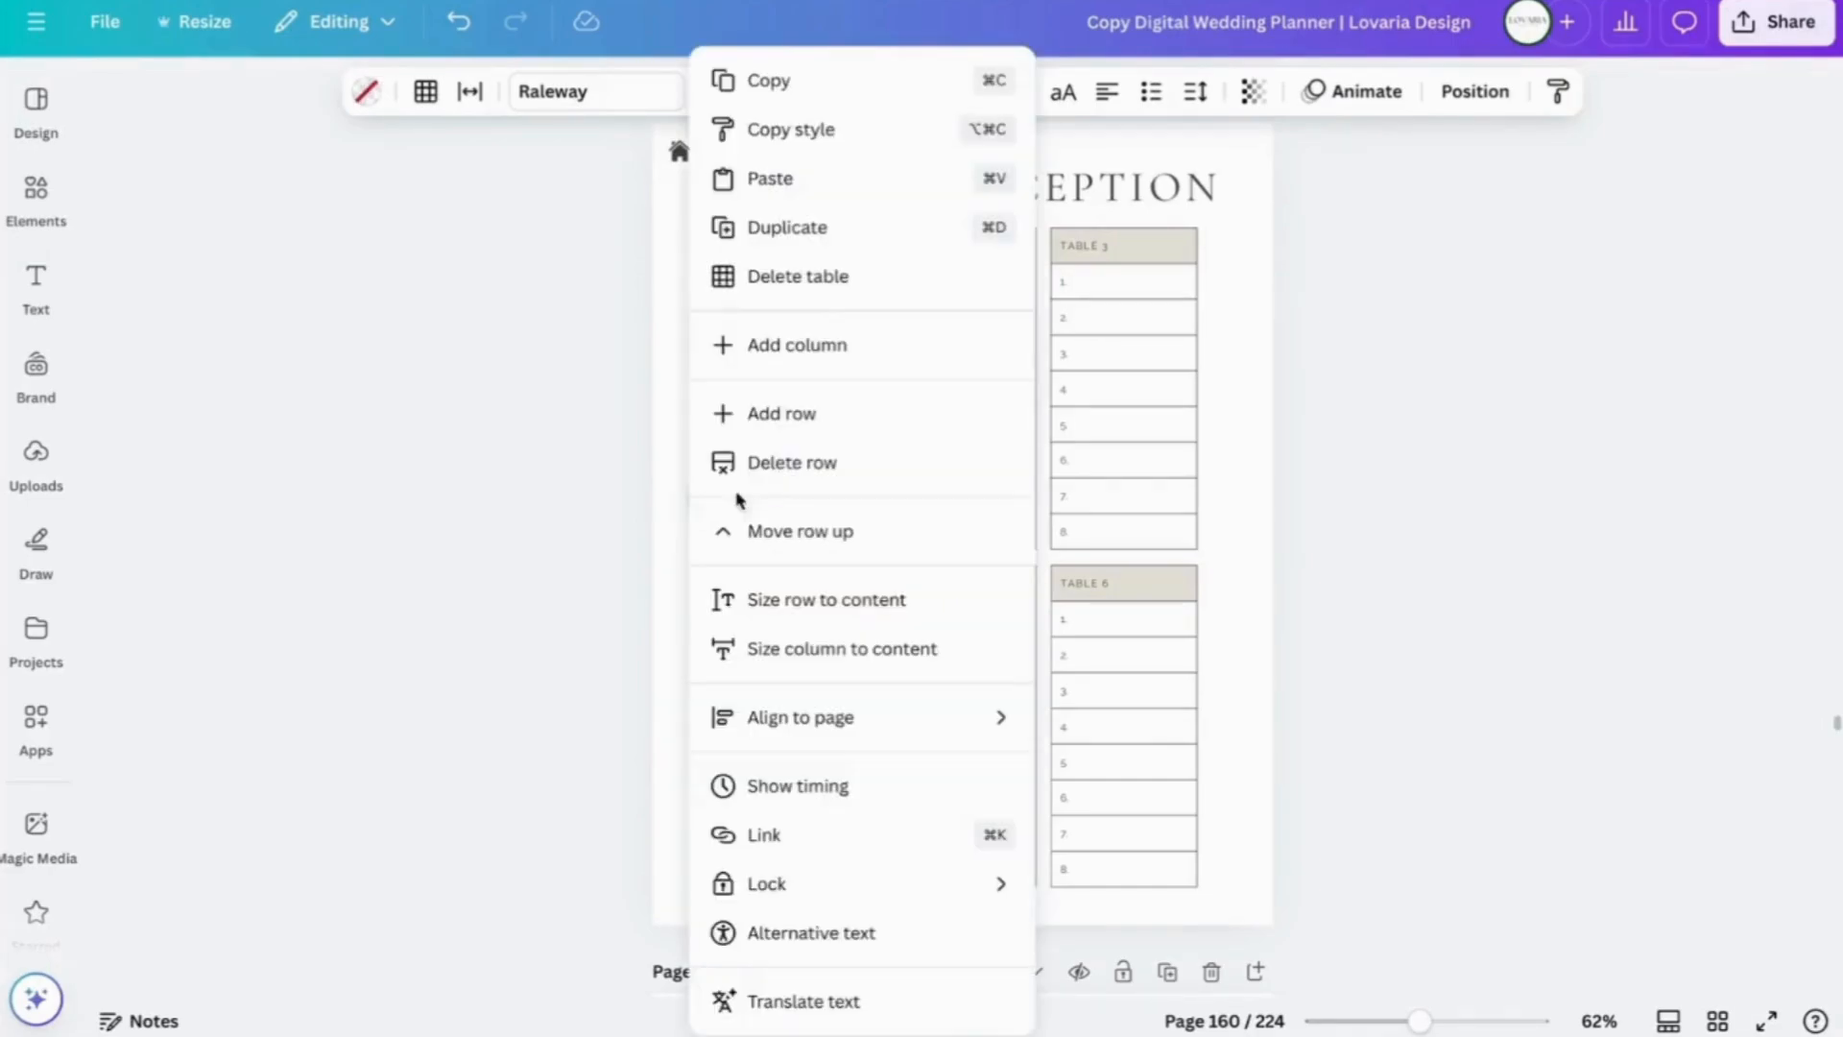
{"action": "left_click", "coordinate": [782, 475]}
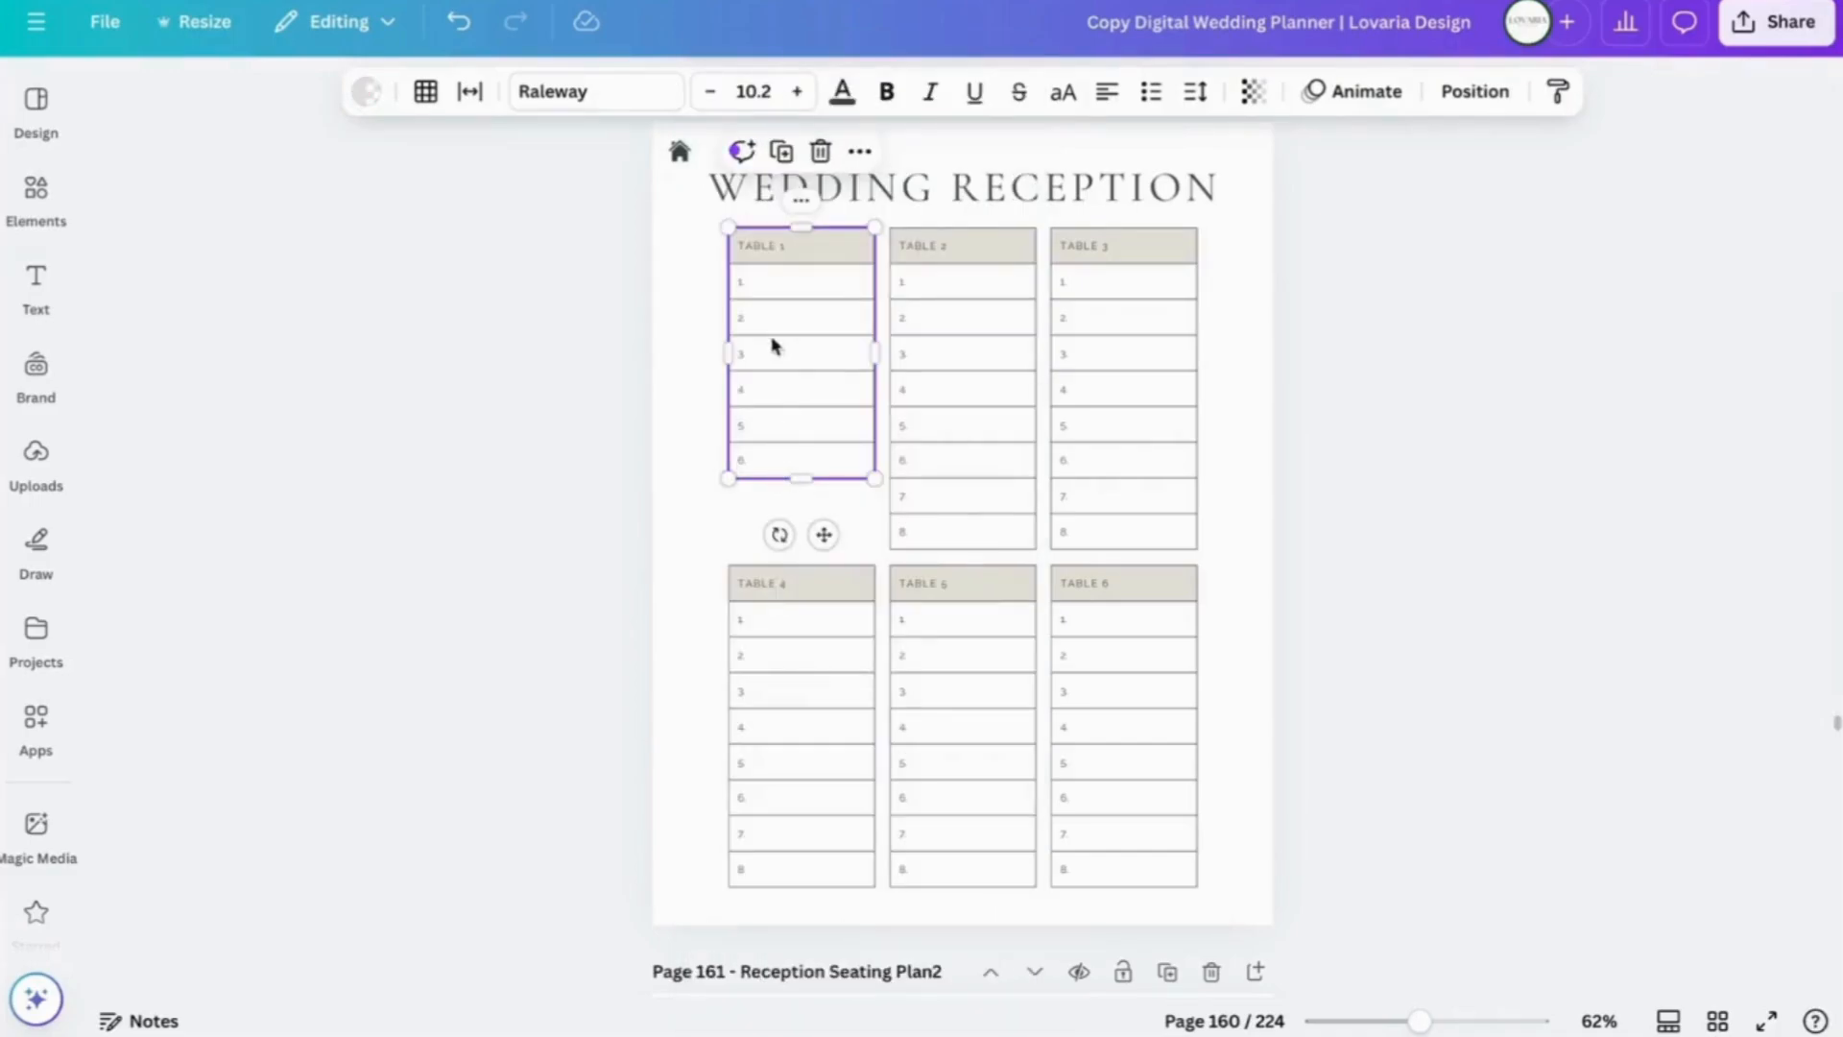
- Drag Table 1 slightly lower on the page
{"action": "left_click", "coordinate": [731, 524]}
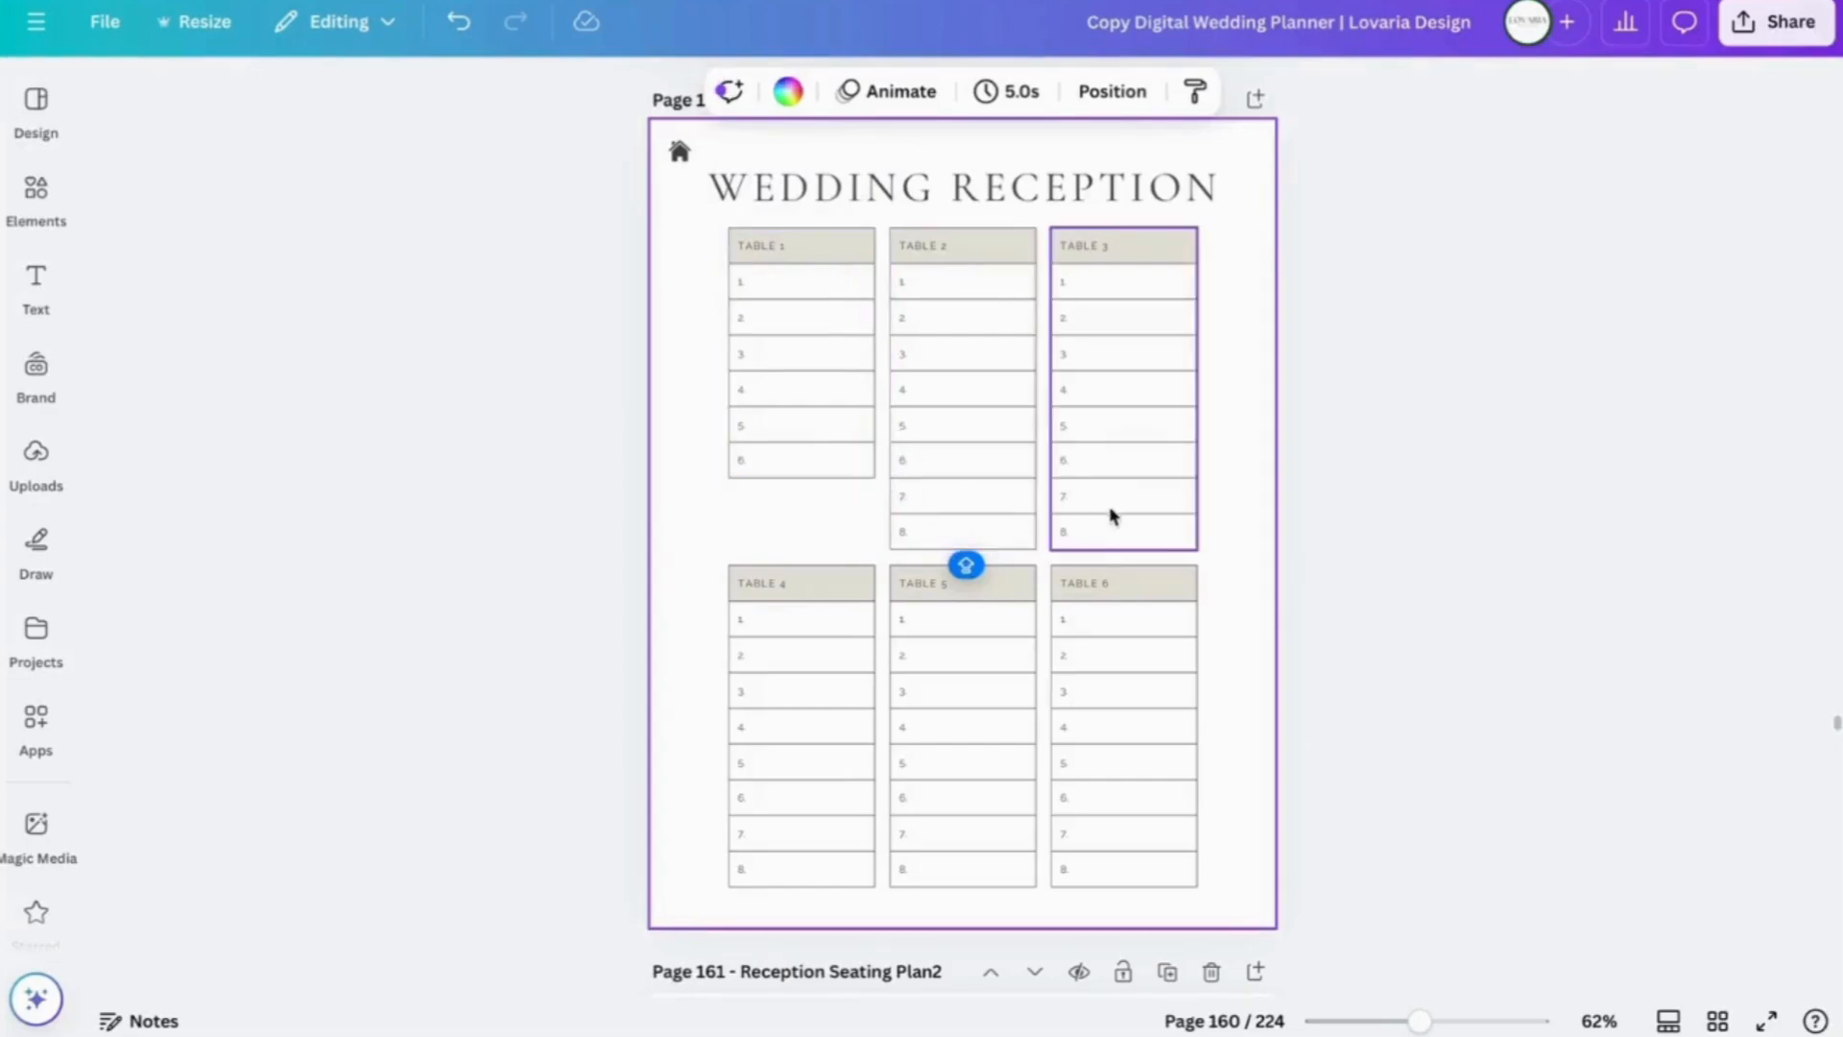
{"action": "left_click", "coordinate": [801, 245]}
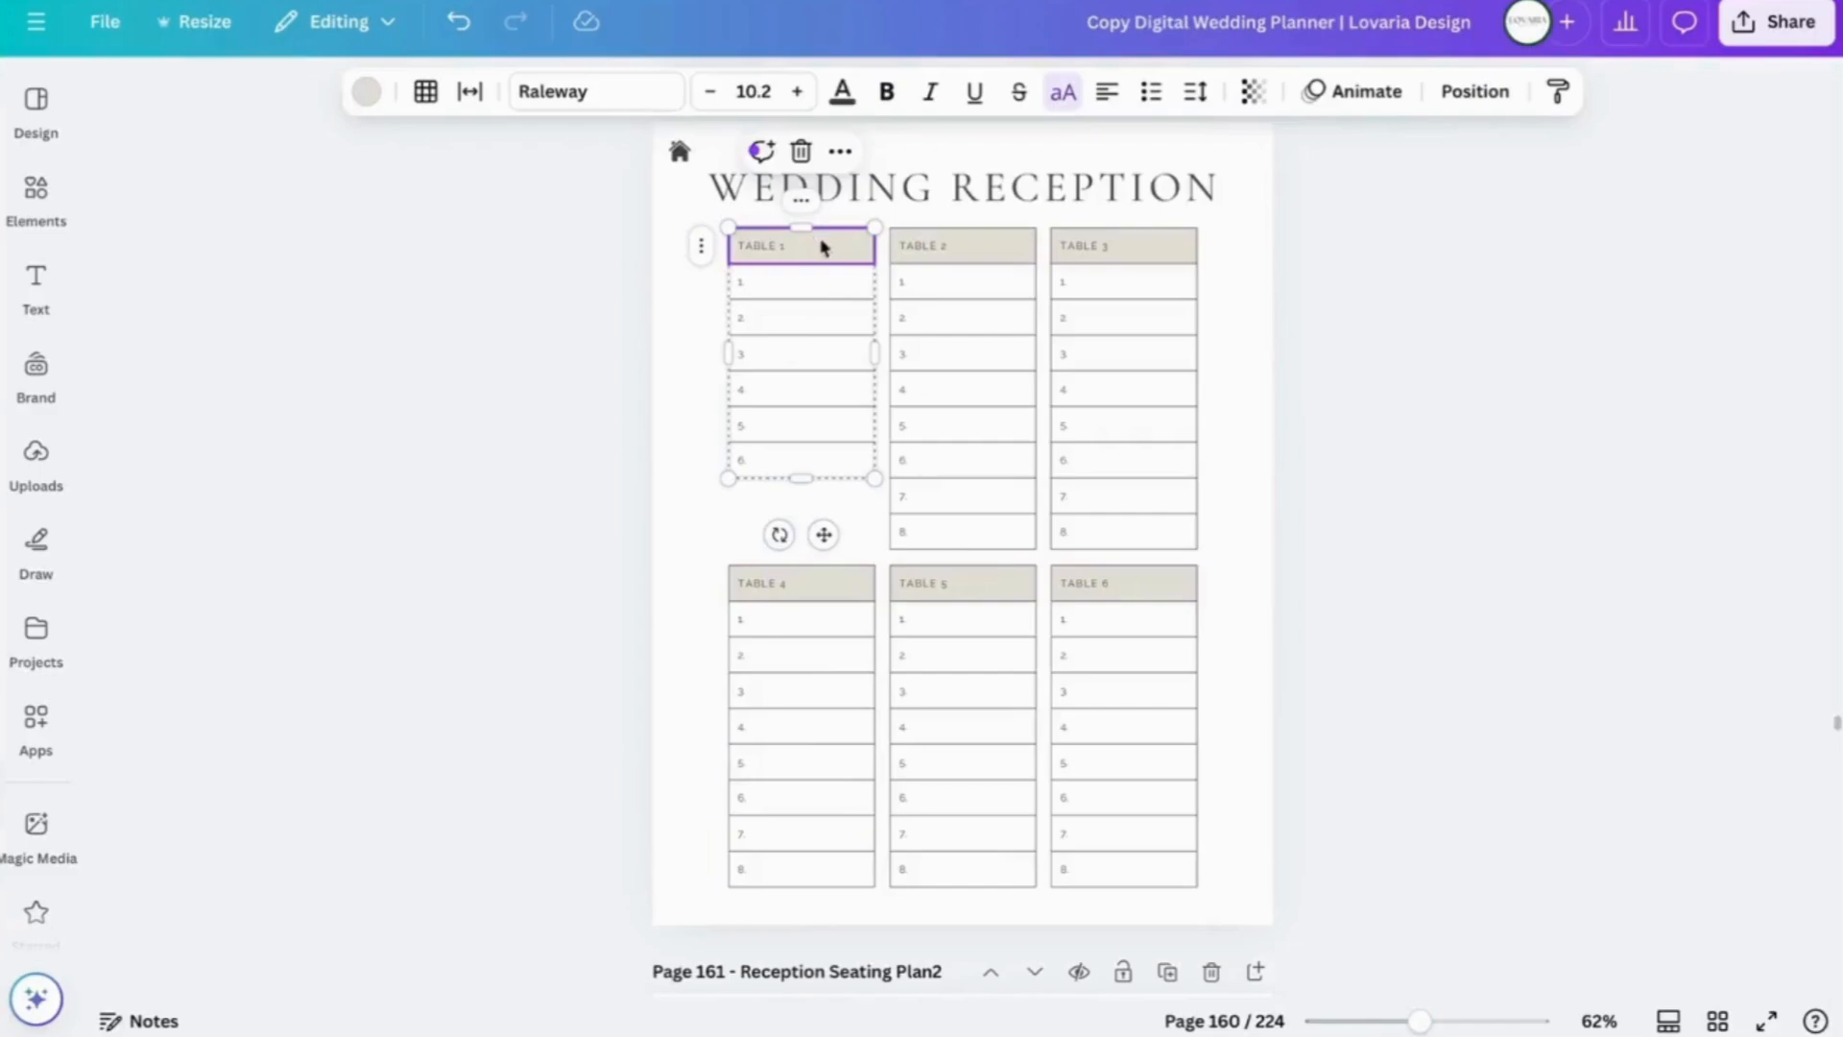
{"action": "left_click", "coordinate": [821, 276]}
{"action": "left_click", "coordinate": [698, 334]}
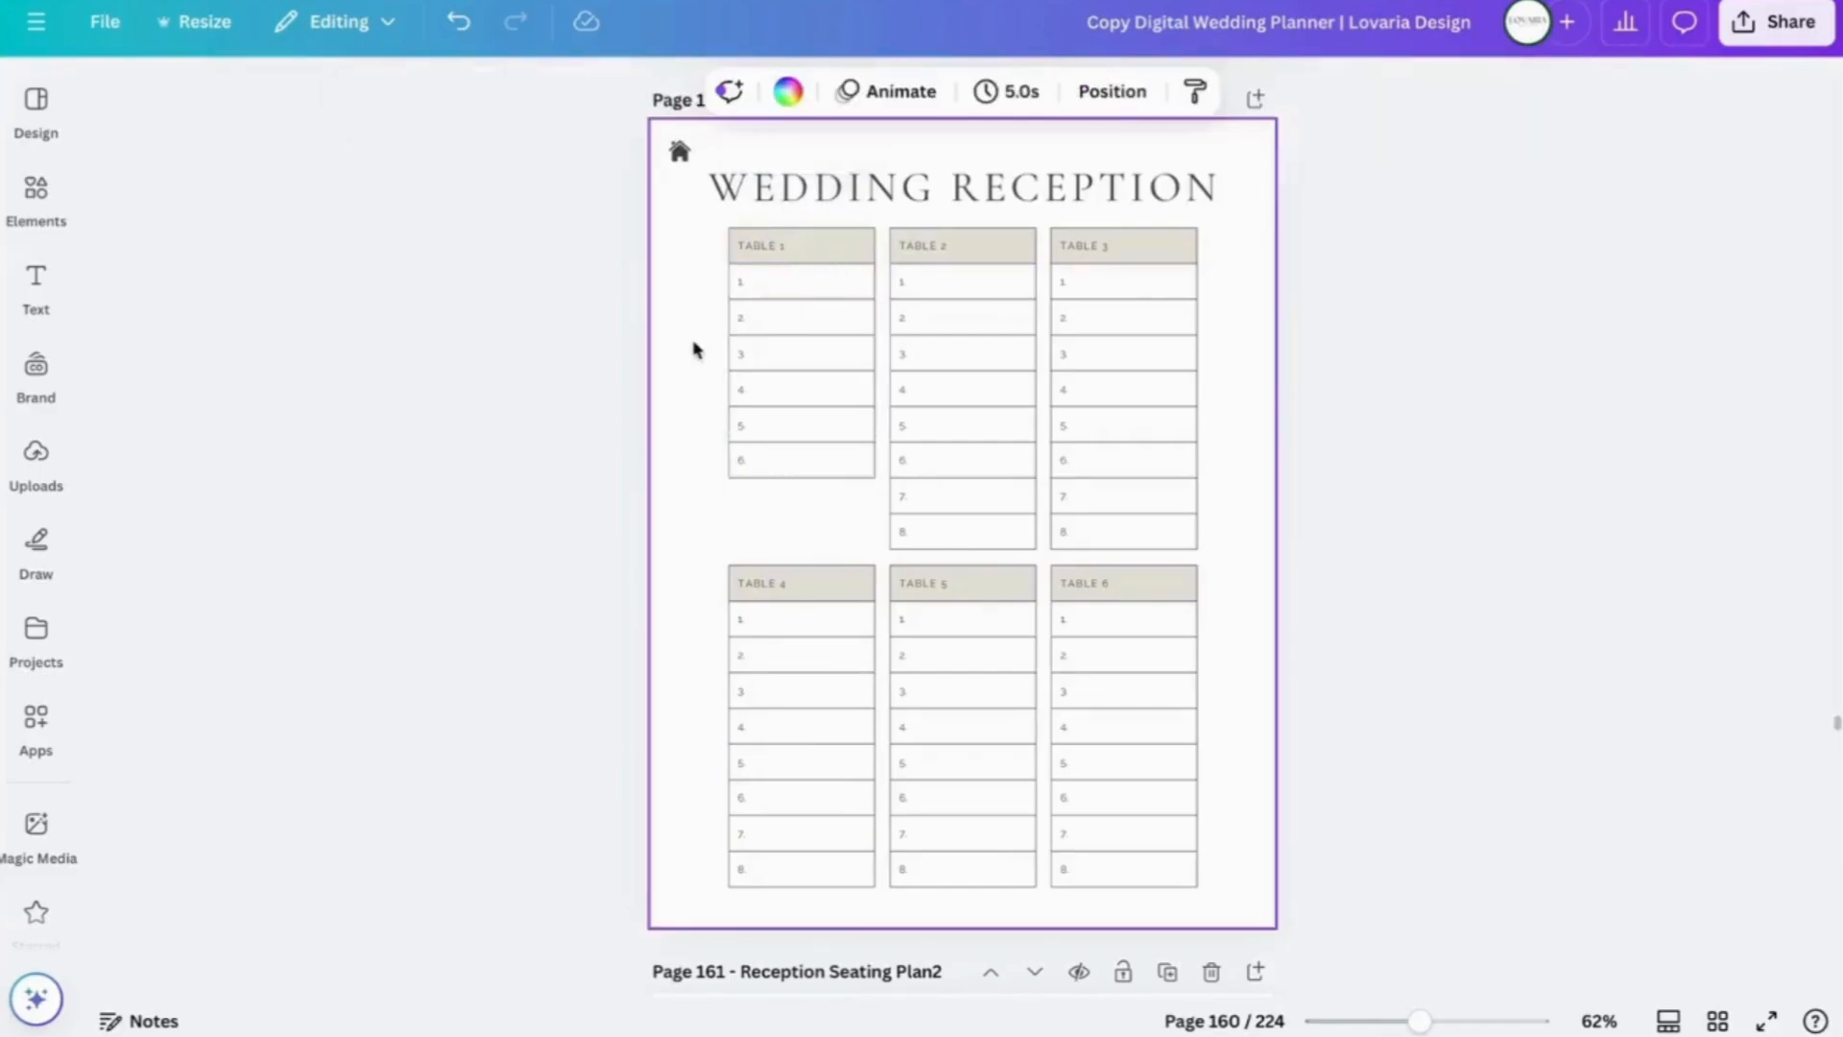
{"action": "left_click_drag", "start_coordinate": [802, 247], "coordinate": [802, 268]}
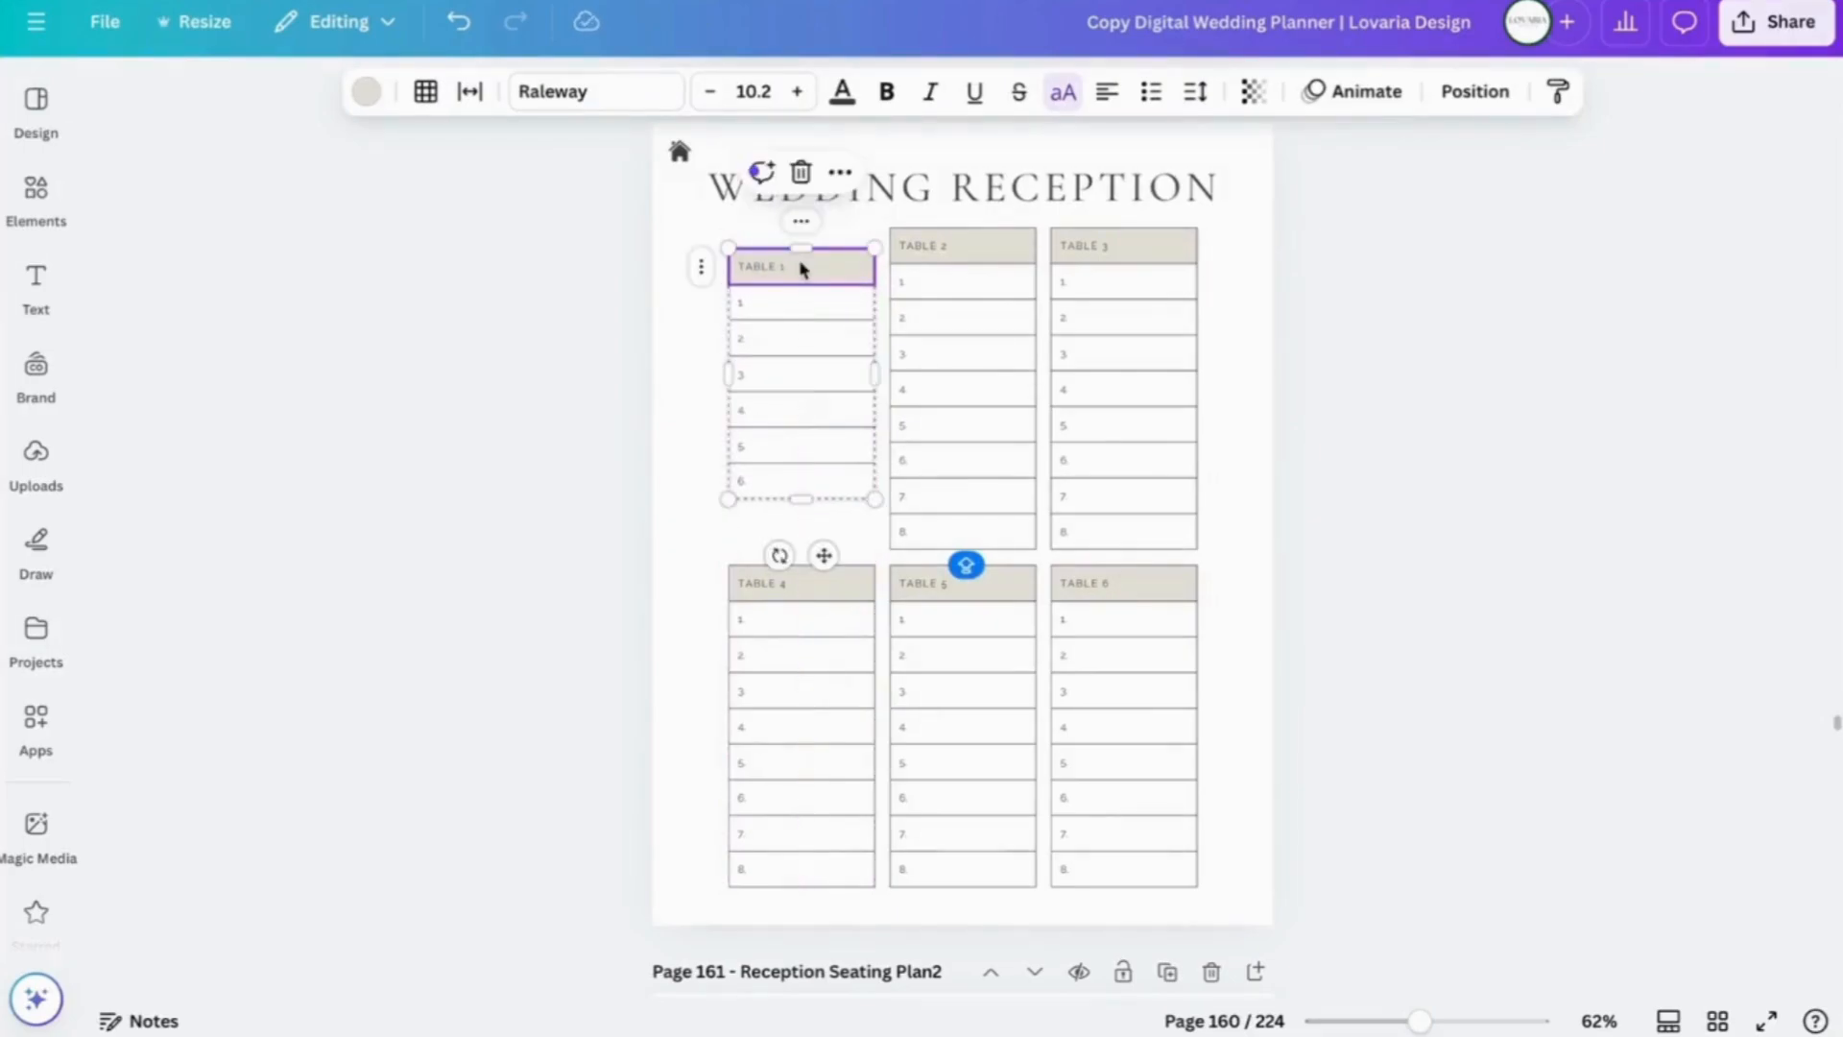
{"action": "scroll", "coordinate": [1300, 317], "scroll_direction": "down", "scroll_amount": 15}
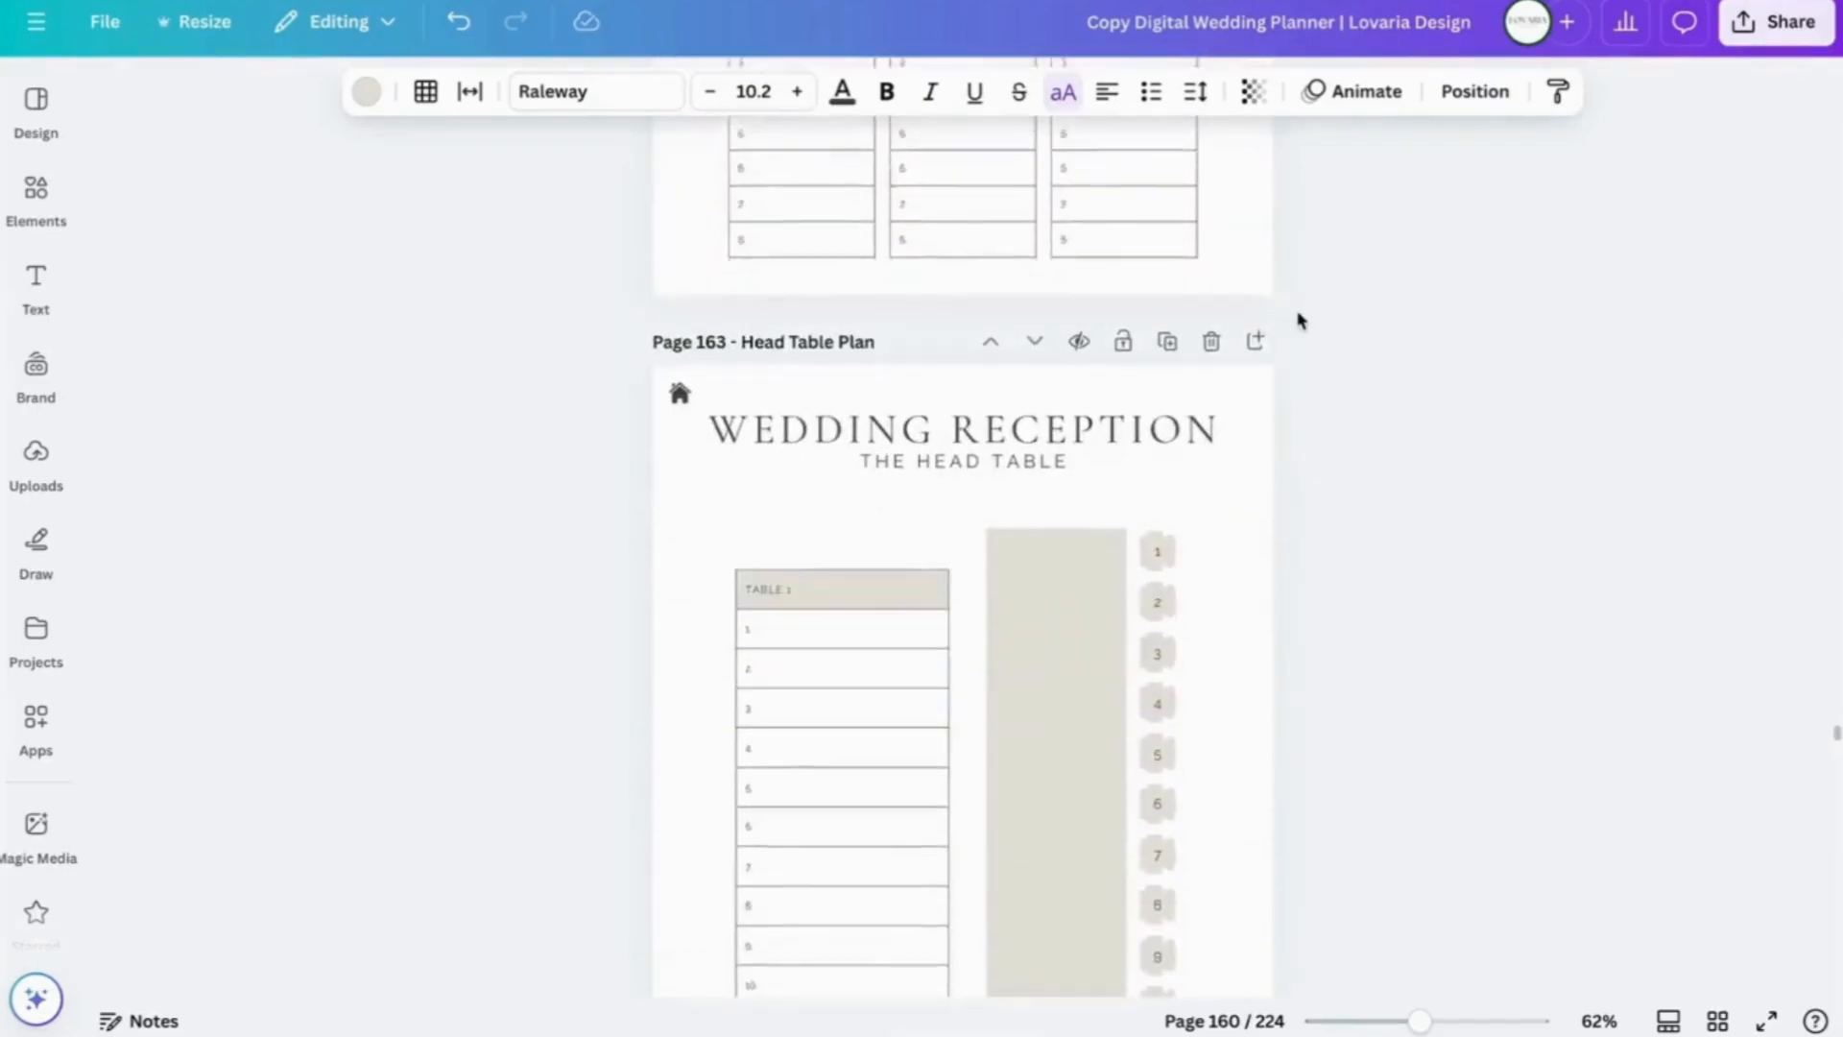
- Delete rows 10 and 9 so the Table 1 guest list has eight rows
{"action": "scroll", "coordinate": [1300, 317], "scroll_direction": "up", "scroll_amount": 1}
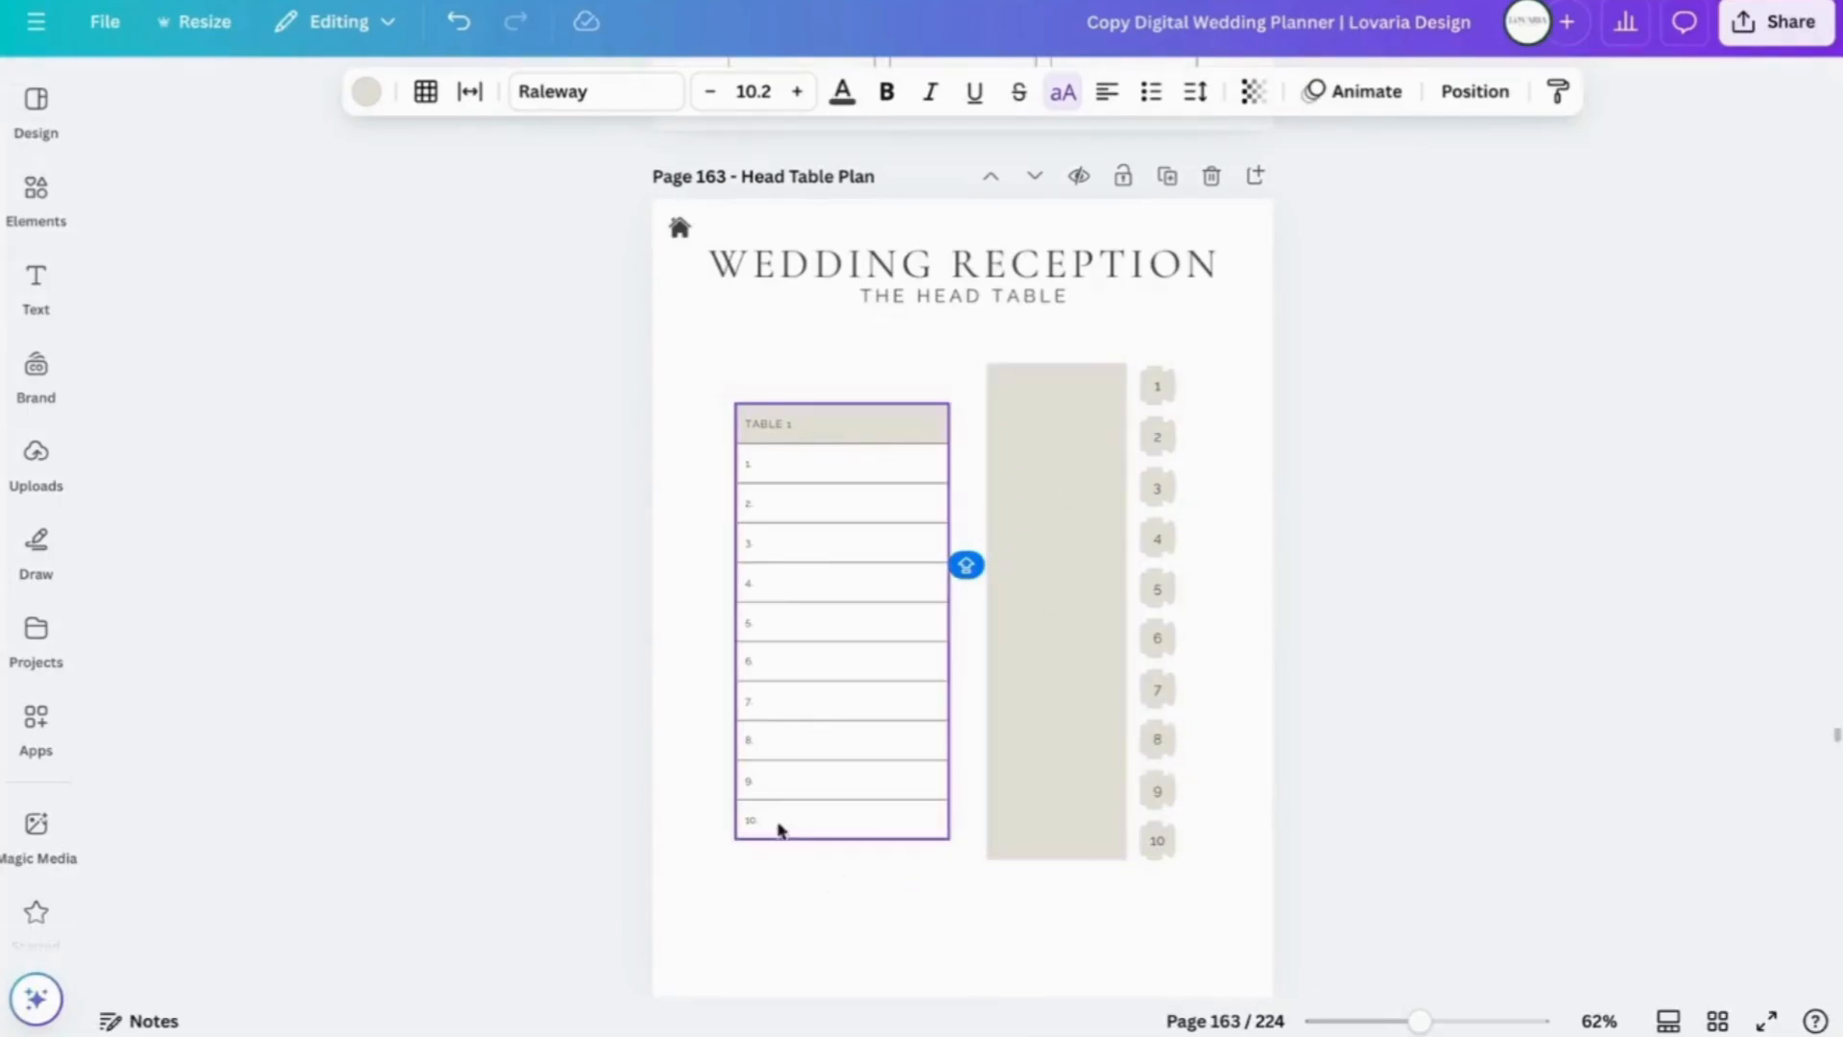
{"action": "left_click", "coordinate": [771, 819]}
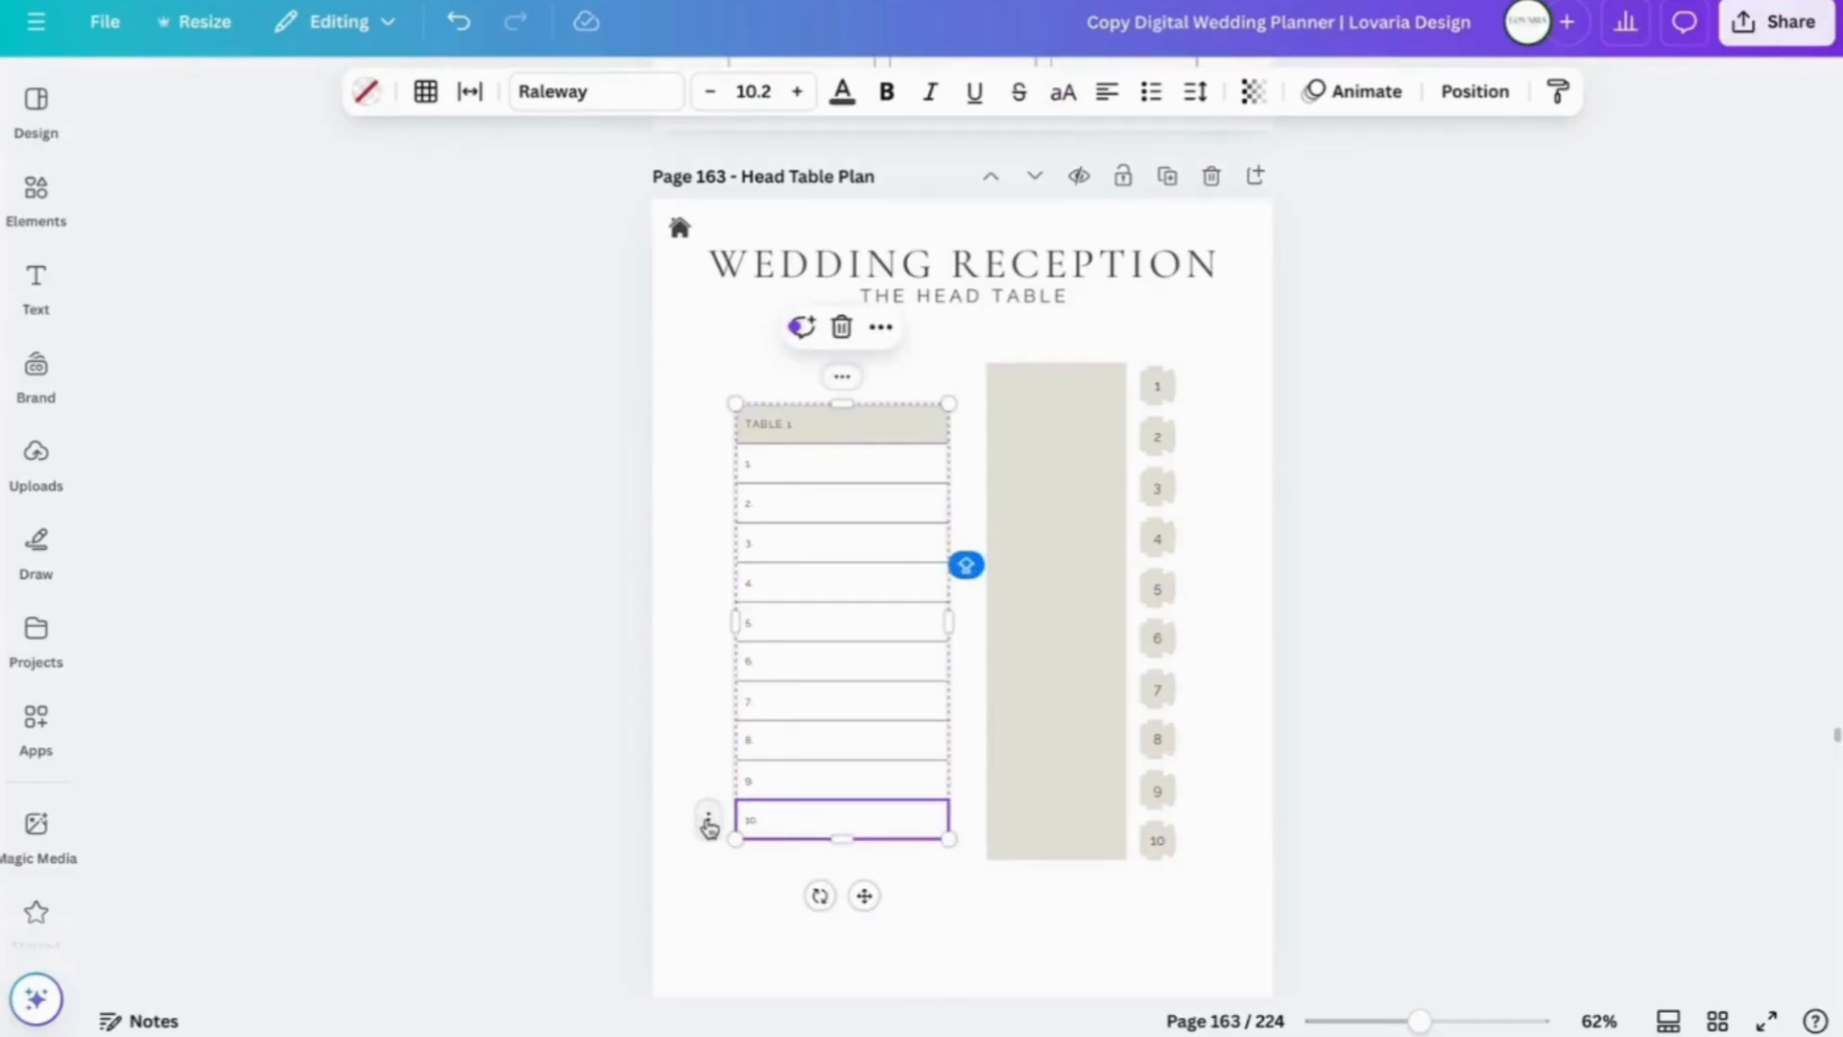
{"action": "left_click", "coordinate": [708, 824]}
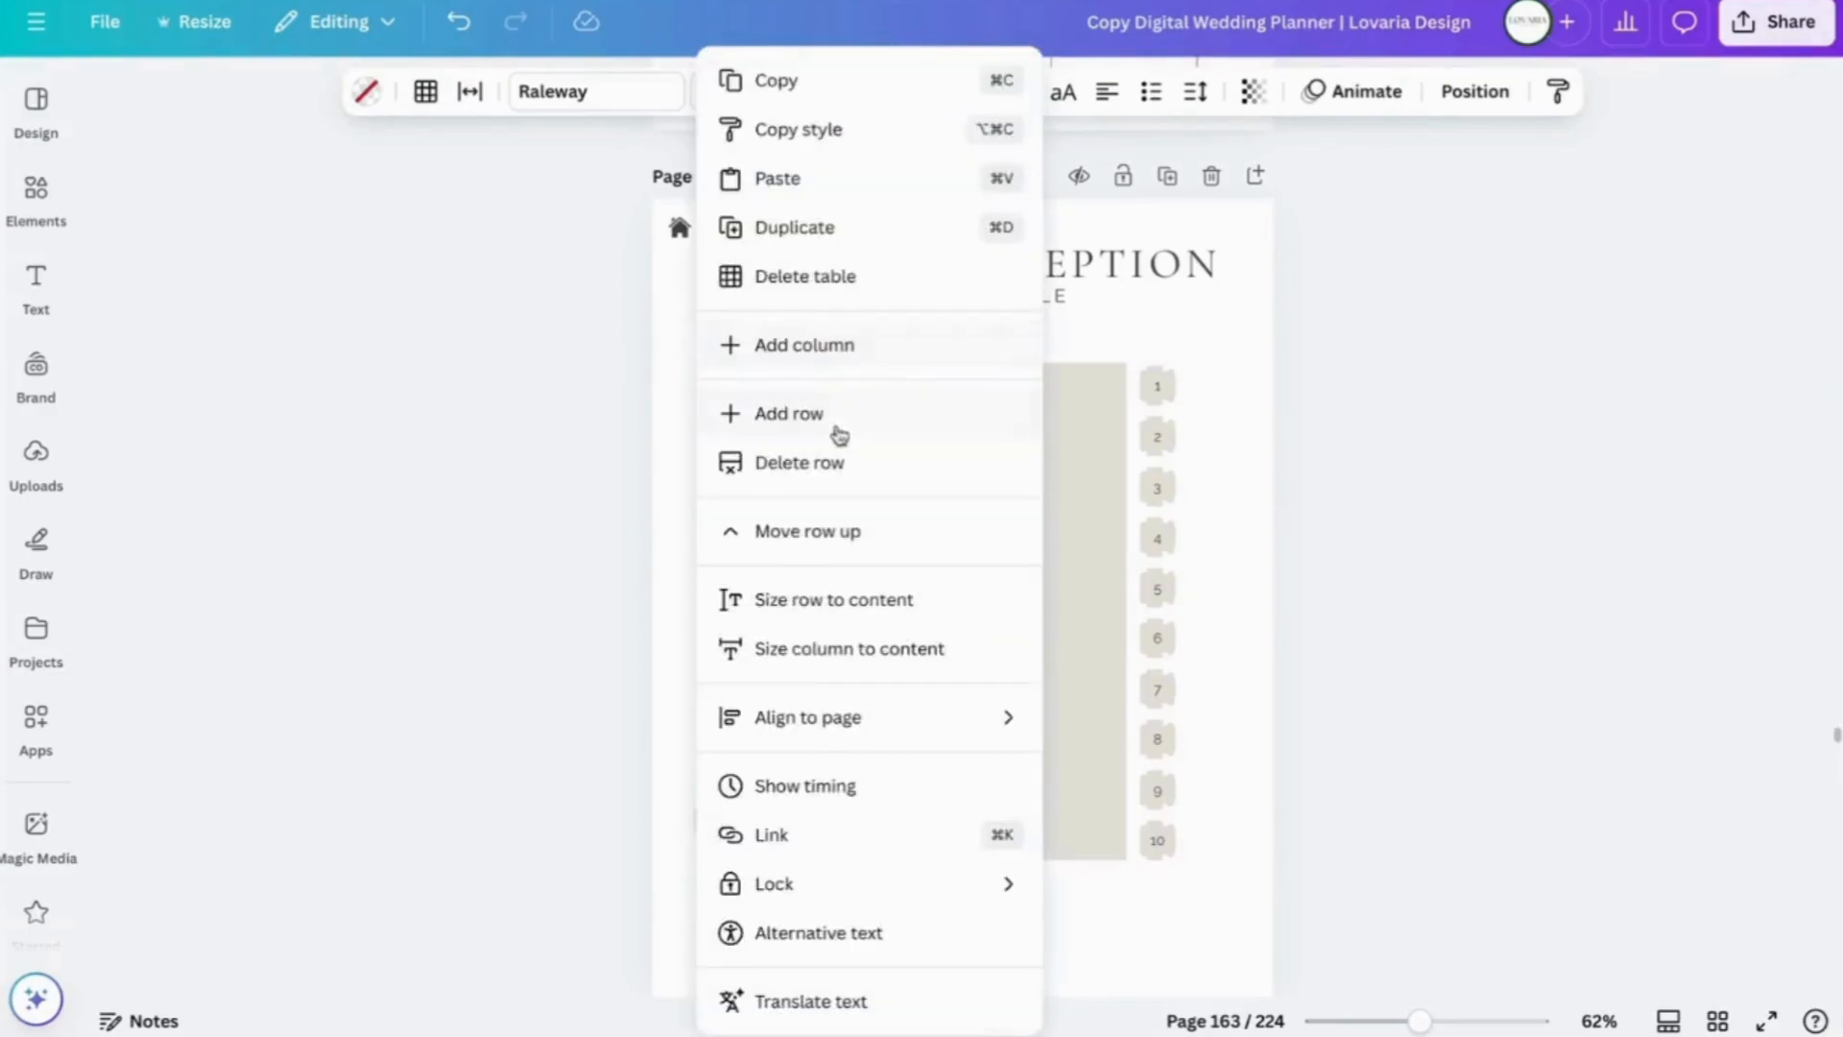
{"action": "left_click", "coordinate": [835, 466]}
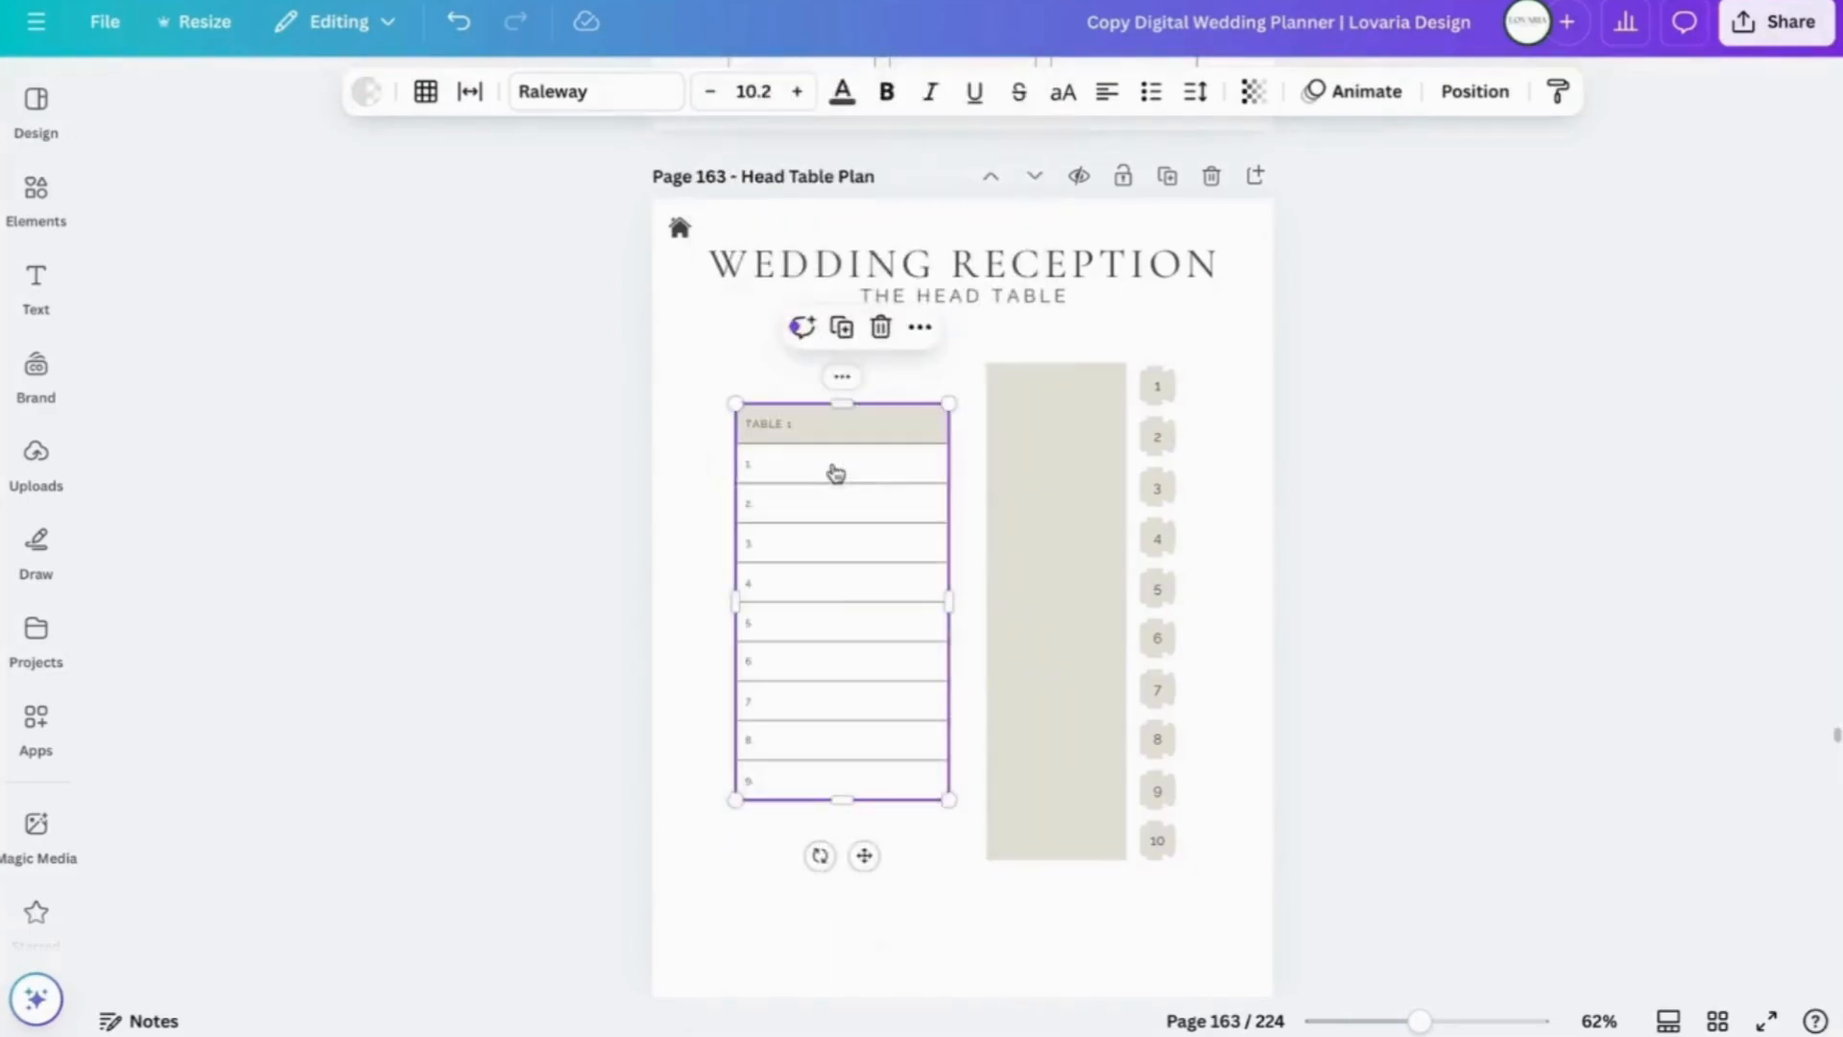
{"action": "left_click", "coordinate": [774, 779]}
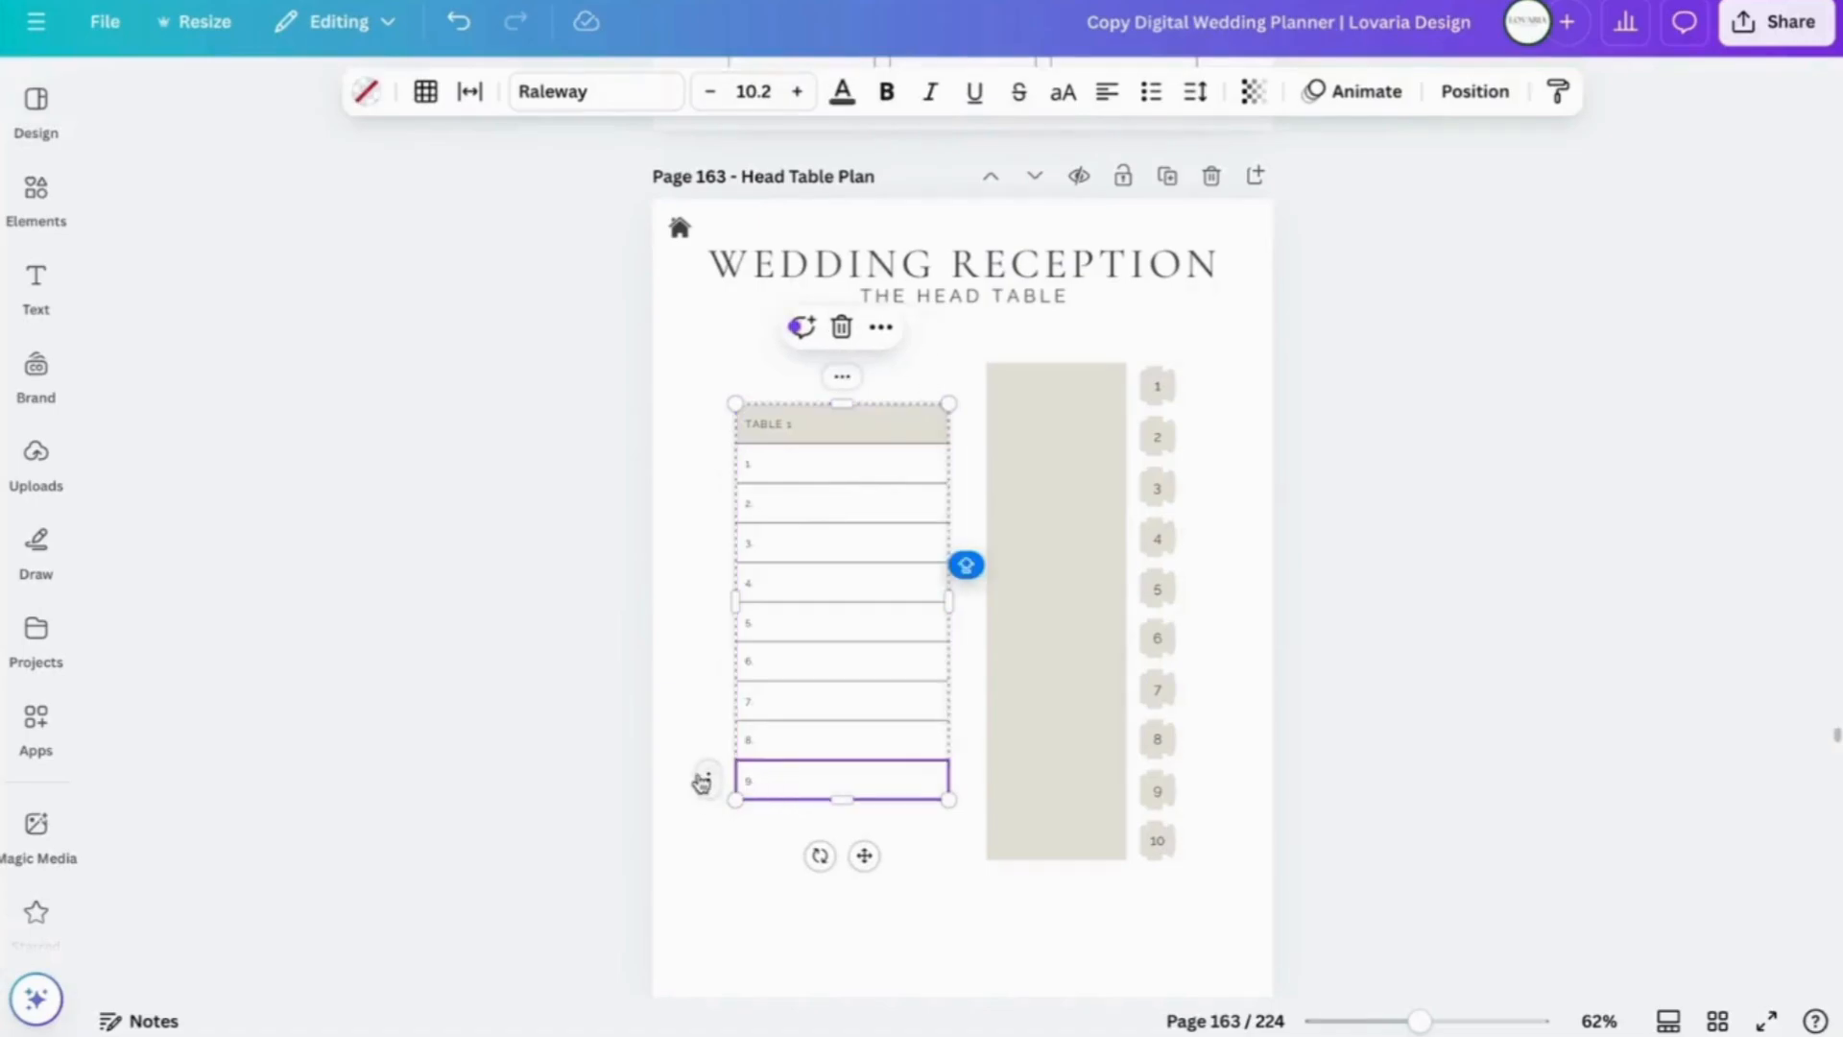
{"action": "left_click", "coordinate": [706, 781]}
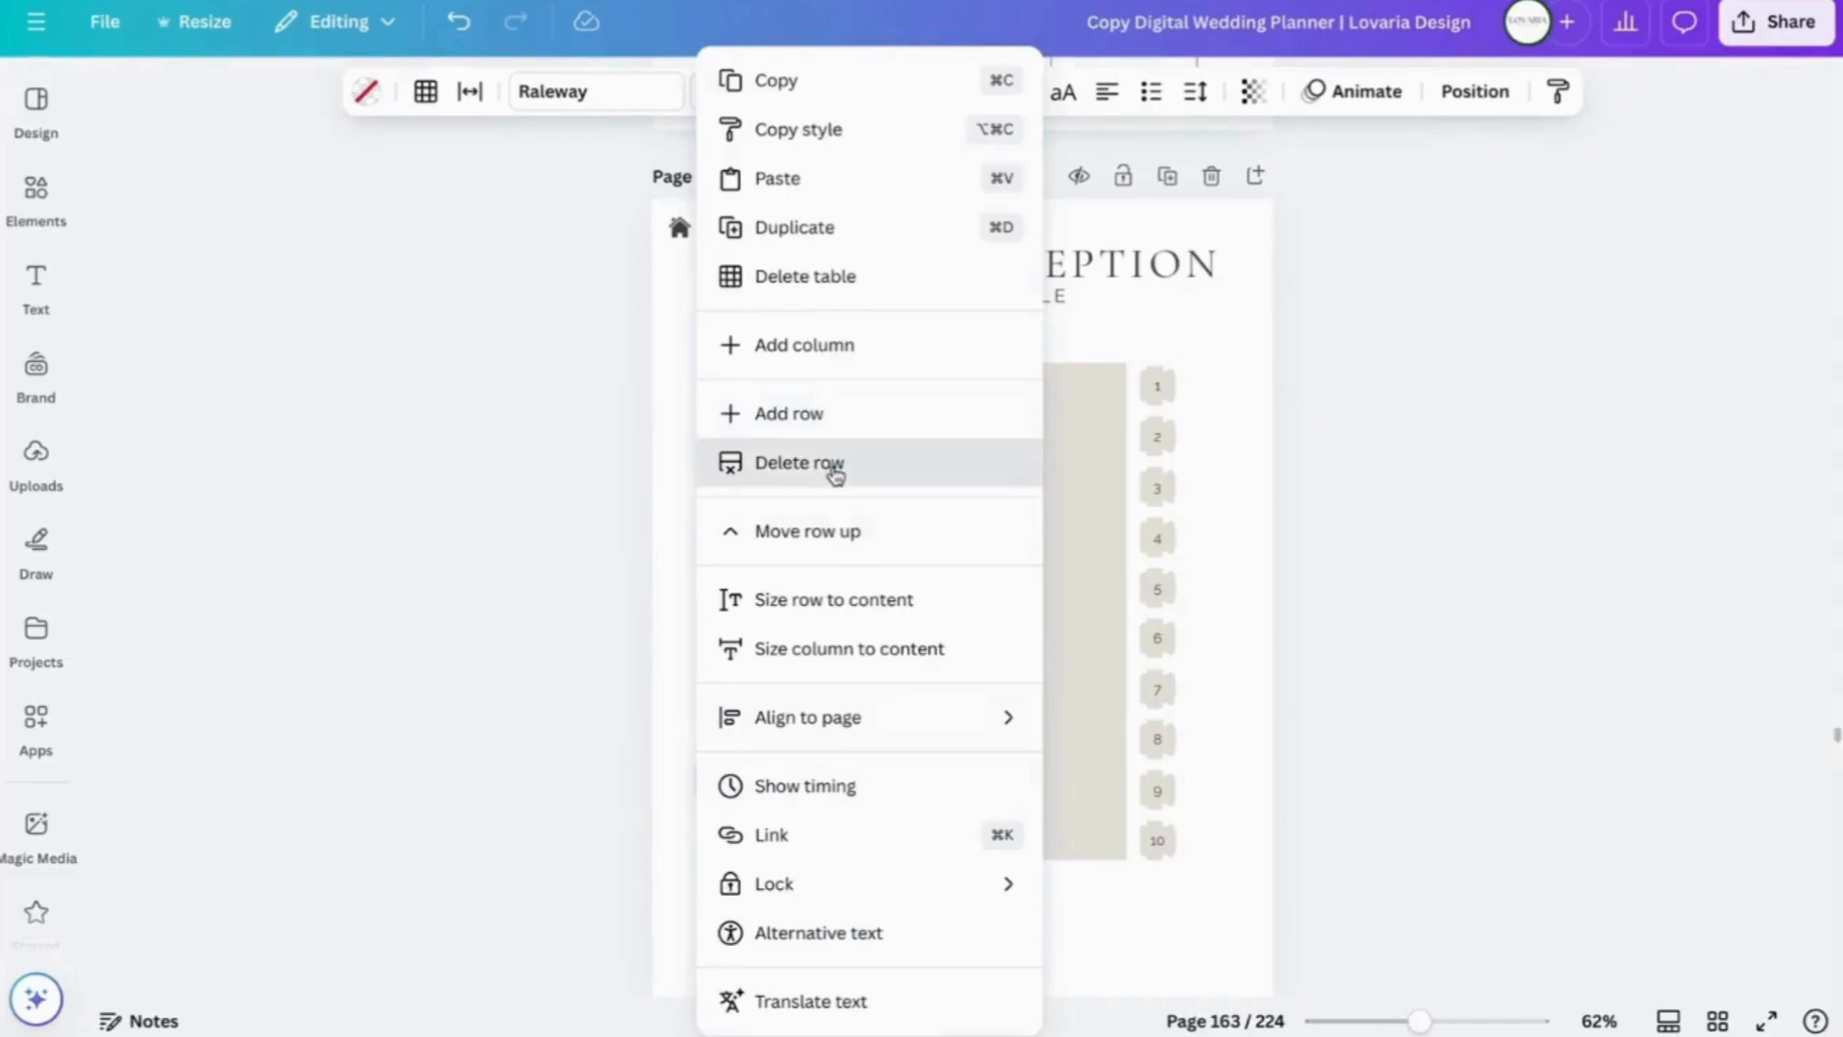
{"action": "left_click", "coordinate": [832, 464]}
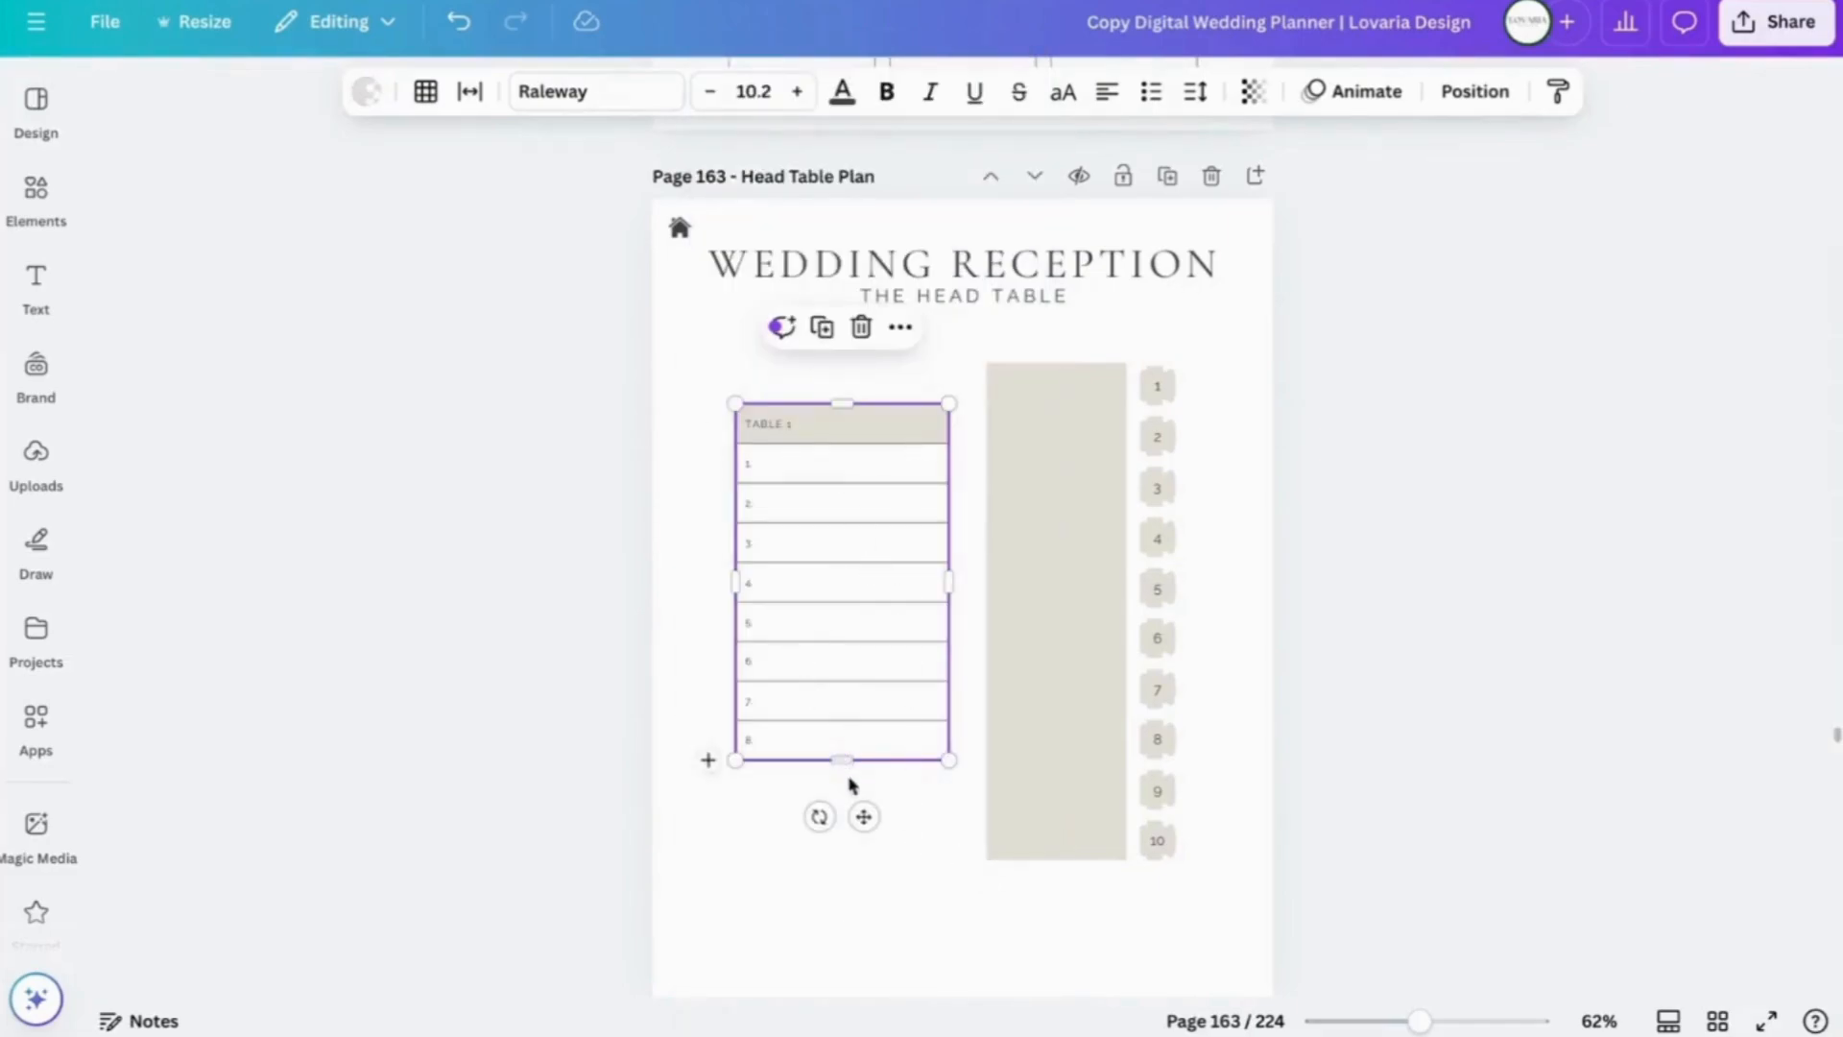
- Delete seat markers 10 and 9 beside the head table
{"action": "left_click", "coordinate": [1169, 850]}
{"action": "left_click", "coordinate": [1167, 844]}
{"action": "key", "text": "Delete"}
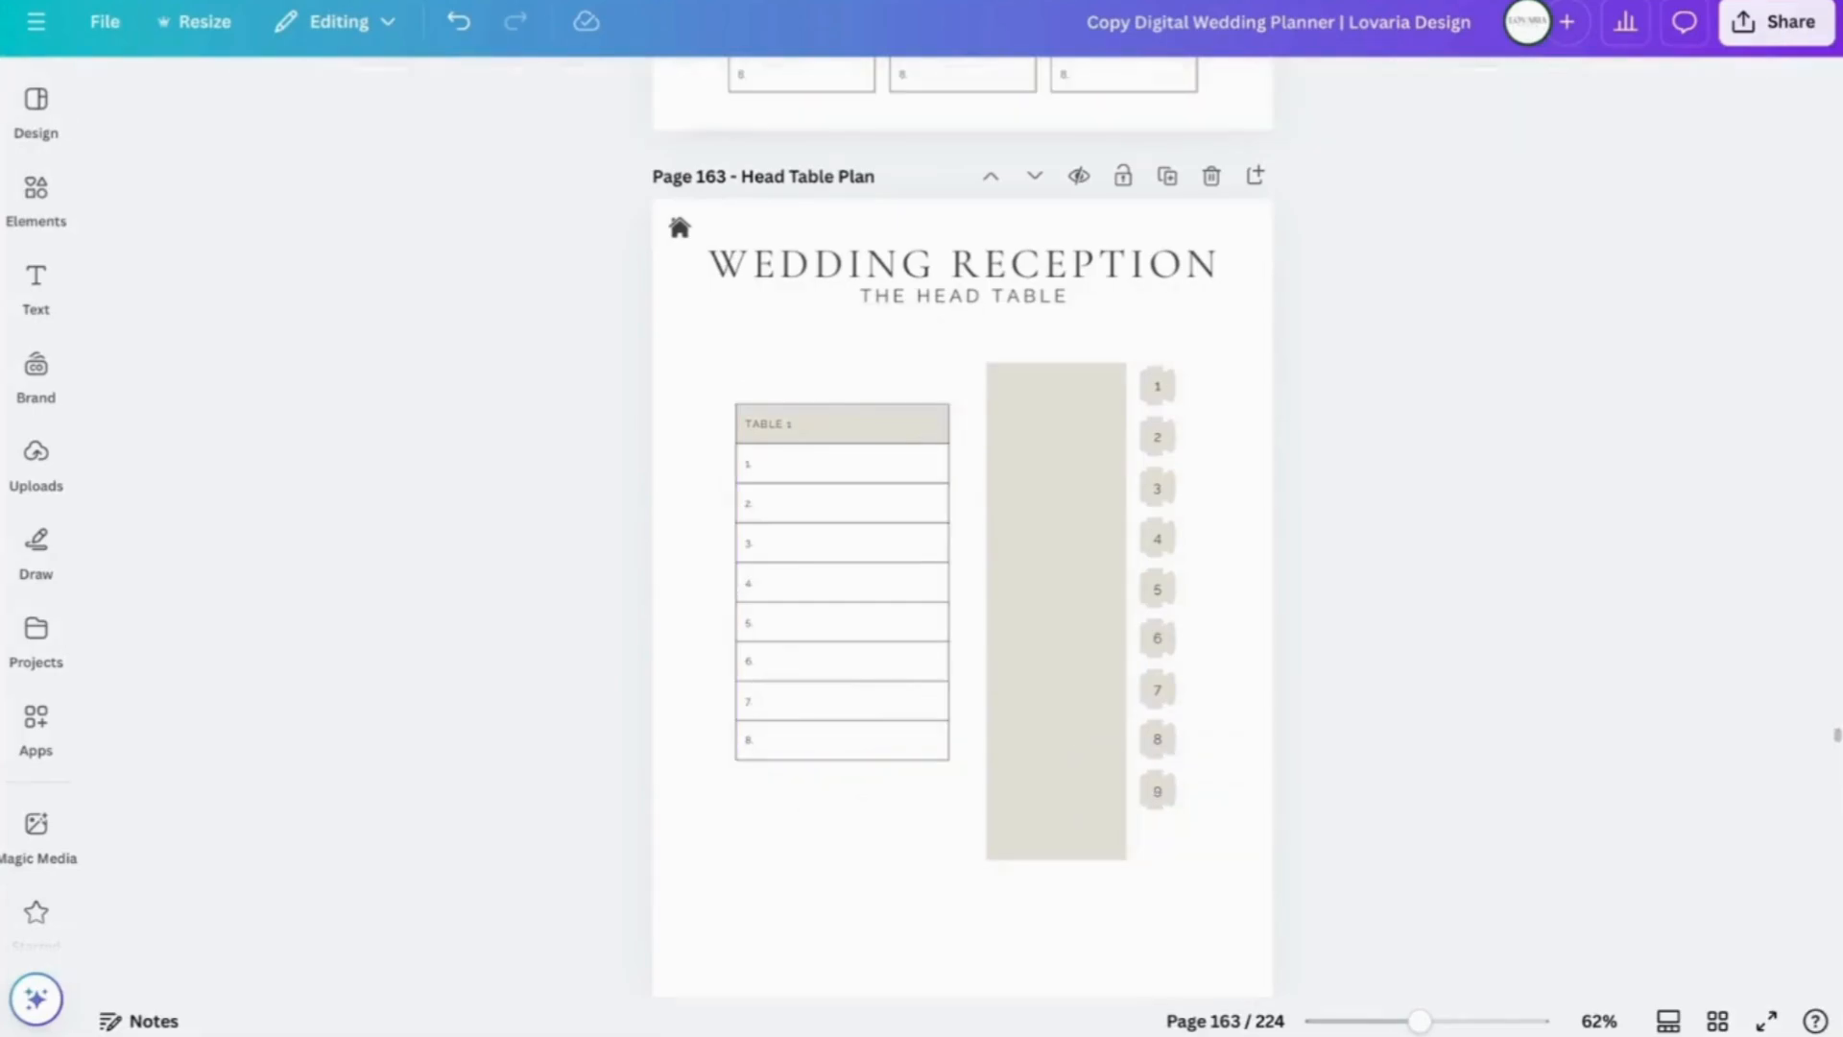
{"action": "left_click", "coordinate": [1154, 790]}
{"action": "key", "text": "Delete"}
- Shorten the grey head table rectangle so it ends beside seat 8
{"action": "left_click", "coordinate": [1061, 844]}
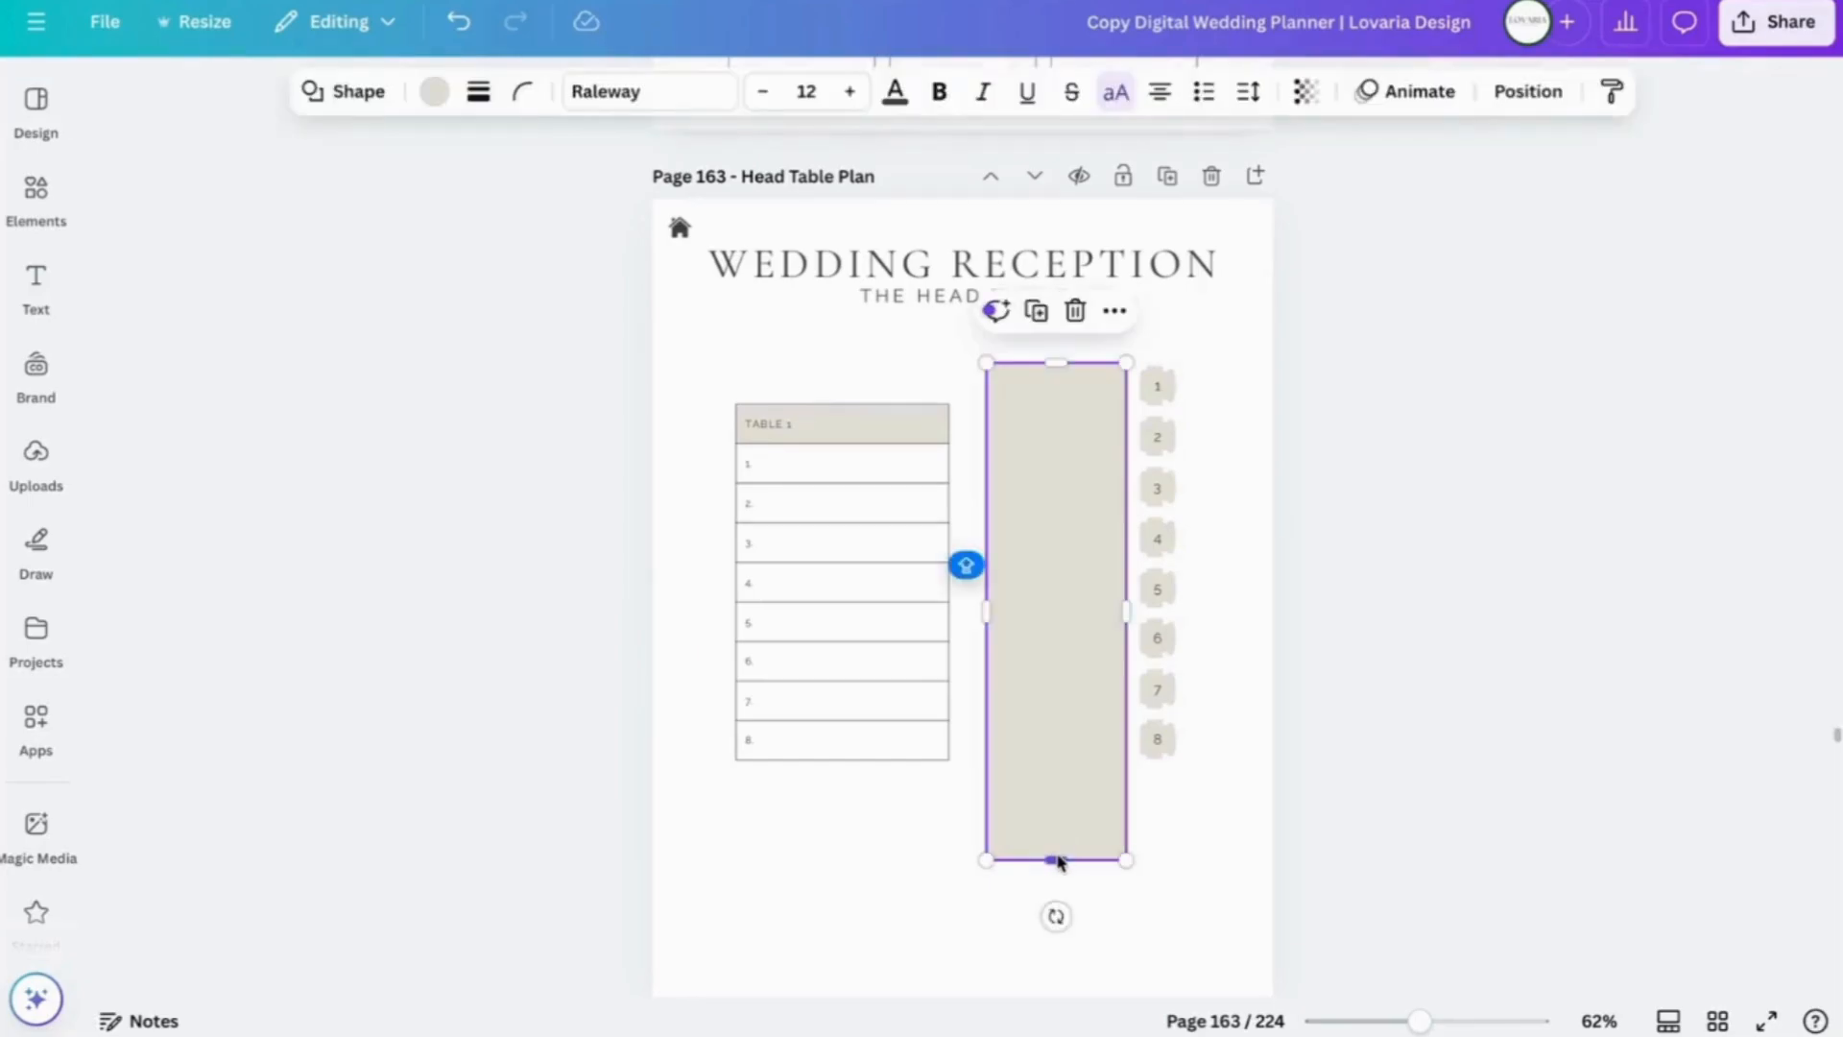
{"action": "left_click_drag", "start_coordinate": [1060, 857], "coordinate": [1057, 770]}
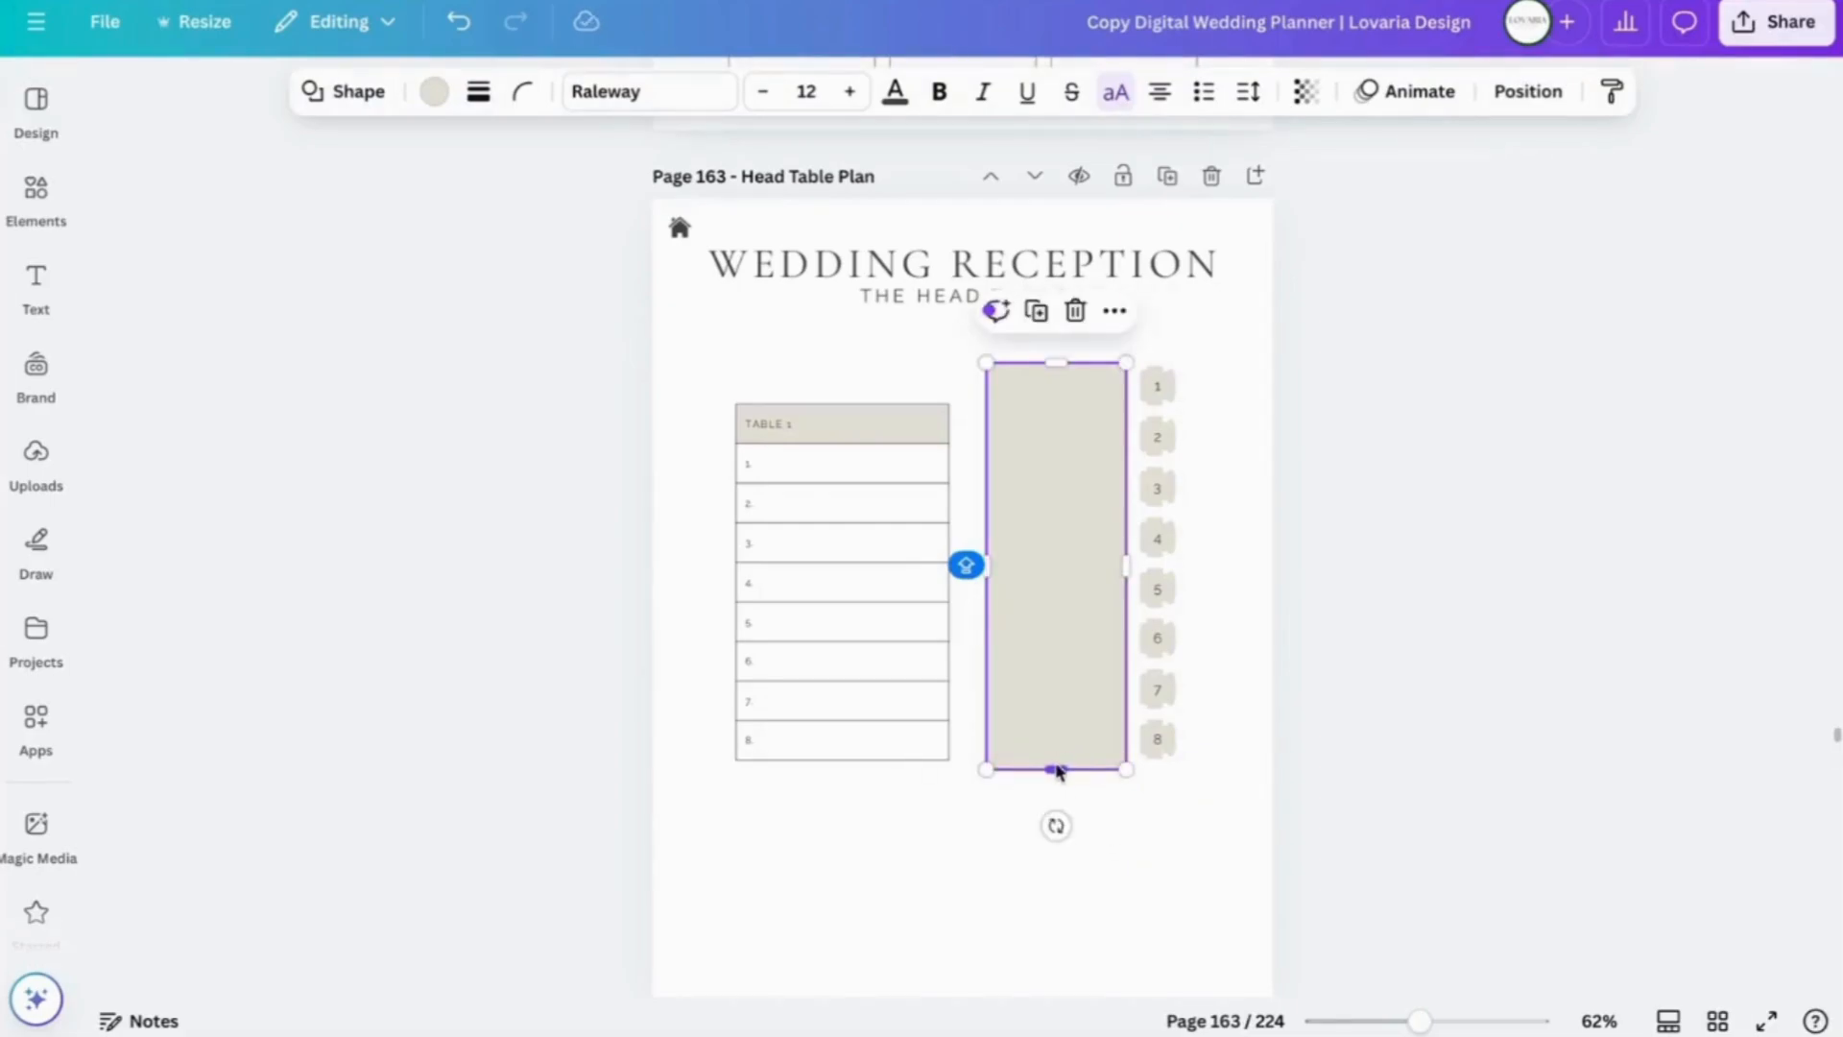
{"action": "left_click", "coordinate": [1183, 898]}
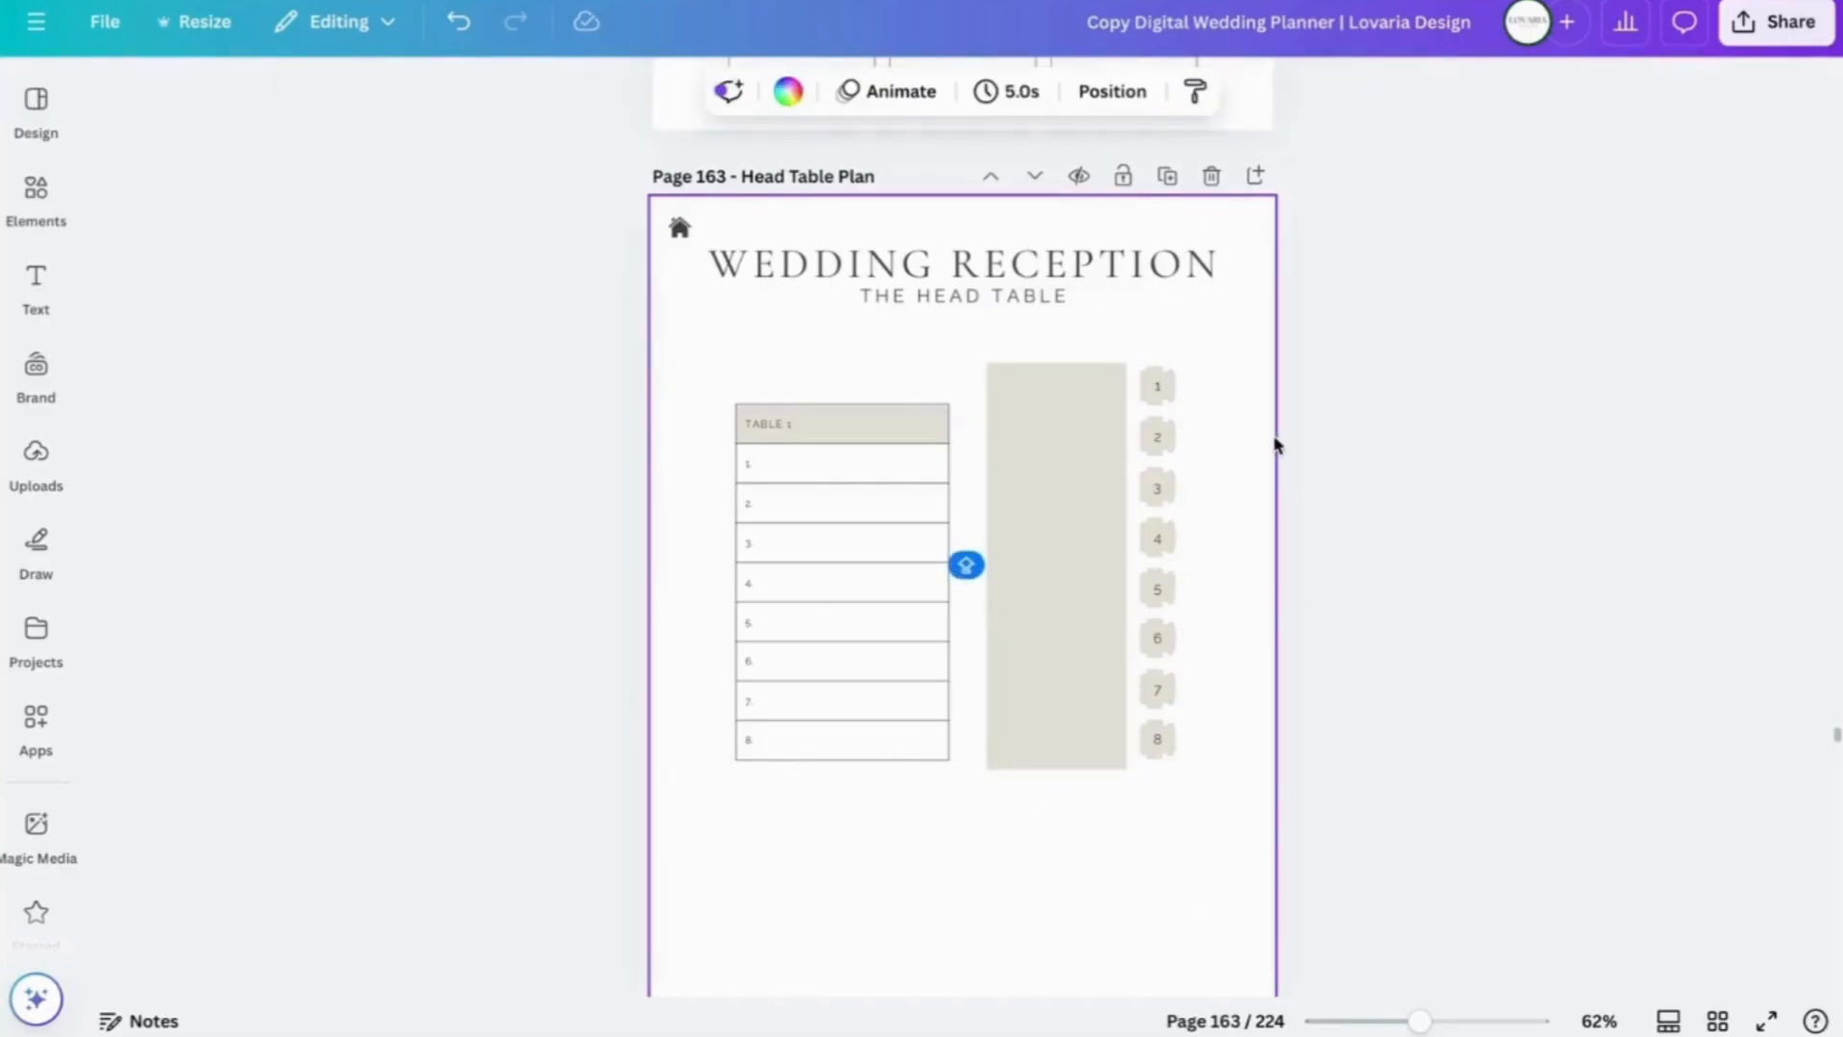
{"action": "scroll", "coordinate": [1276, 444], "scroll_direction": "up", "scroll_amount": 2}
{"action": "scroll", "coordinate": [1275, 445], "scroll_direction": "down", "scroll_amount": 4}
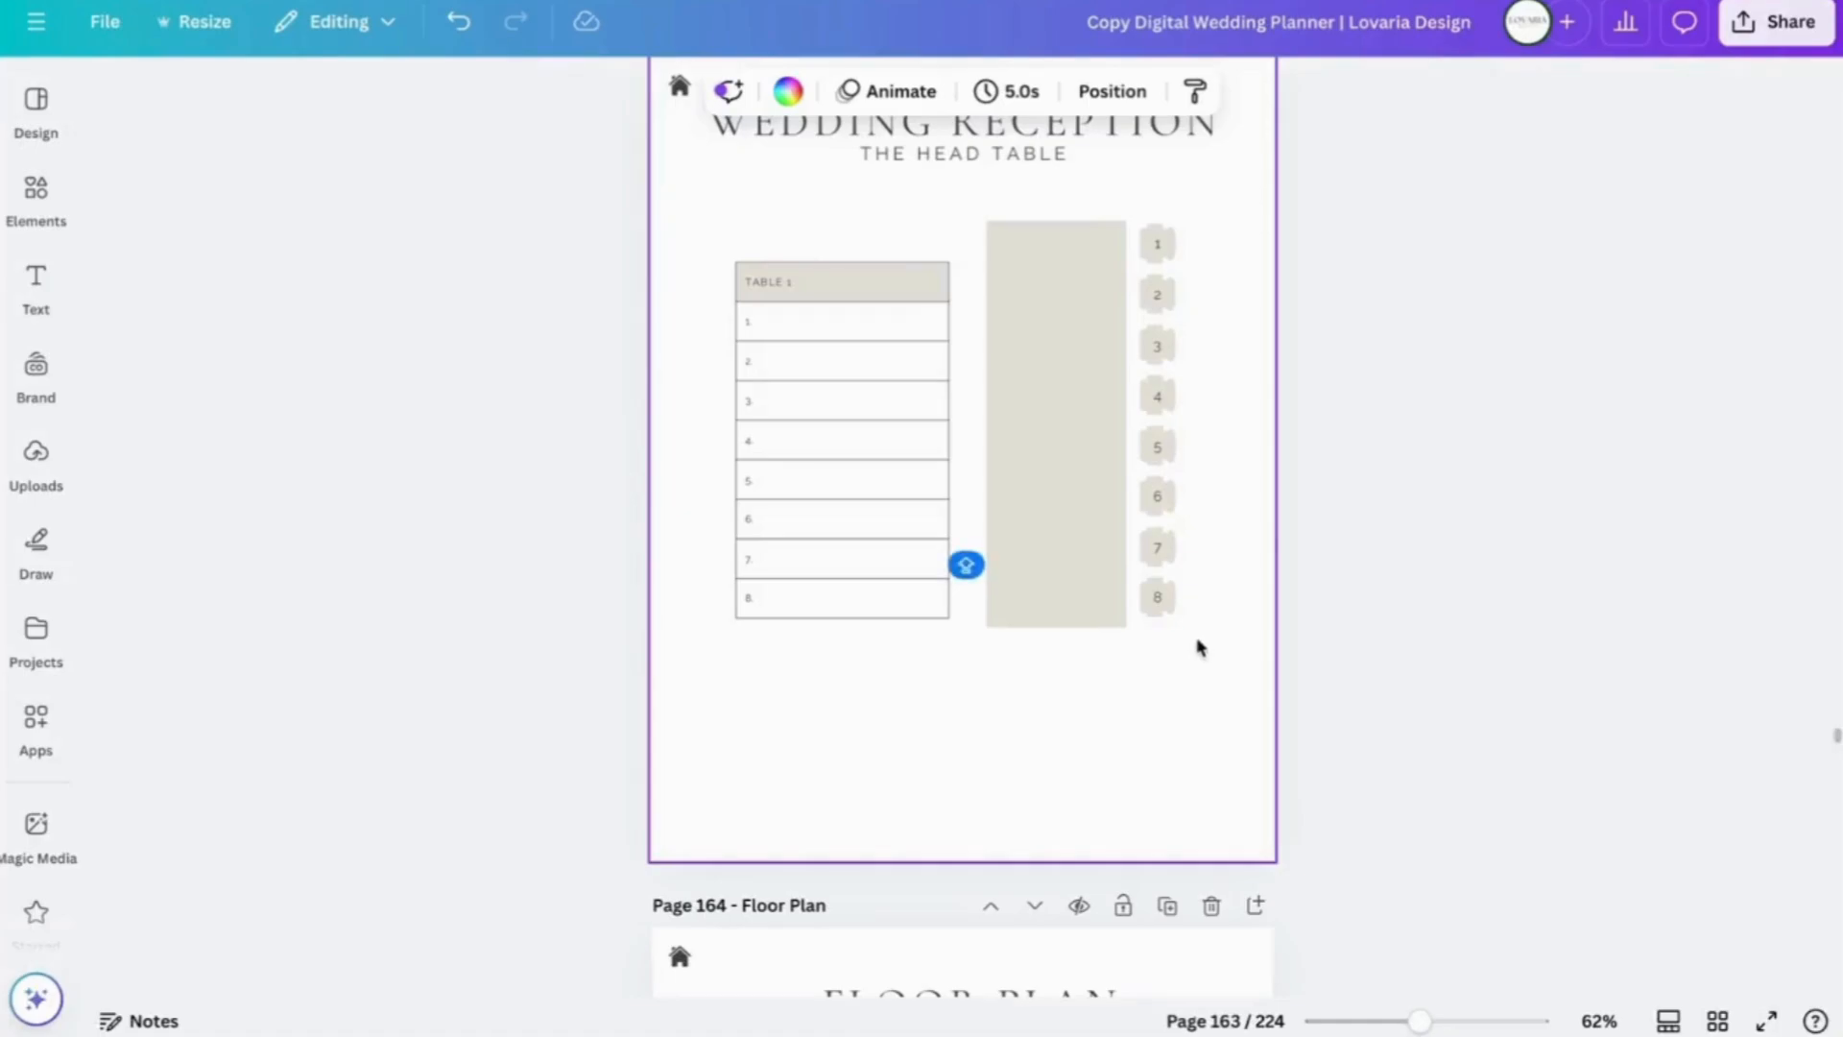
- Group the head table with seat markers 1–8
{"action": "left_click_drag", "start_coordinate": [1197, 638], "coordinate": [1023, 234]}
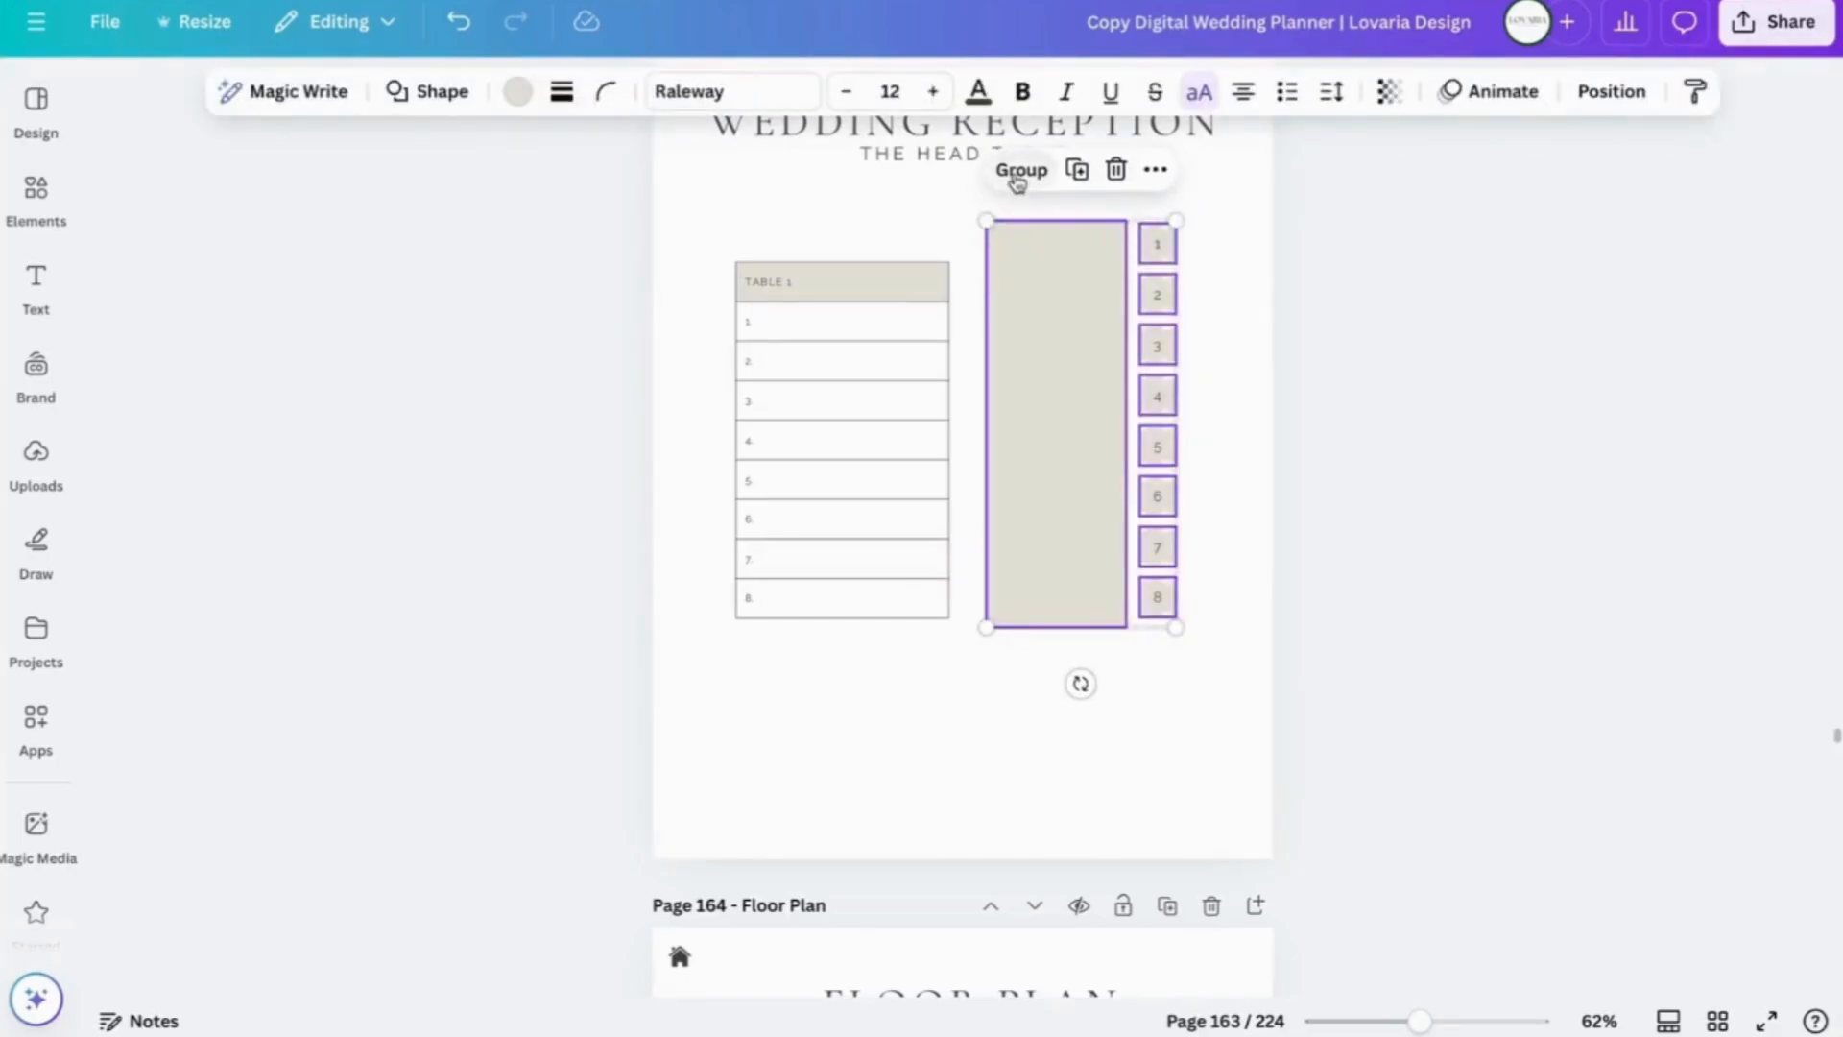
{"action": "left_click", "coordinate": [1018, 177]}
{"action": "left_click", "coordinate": [1226, 301]}
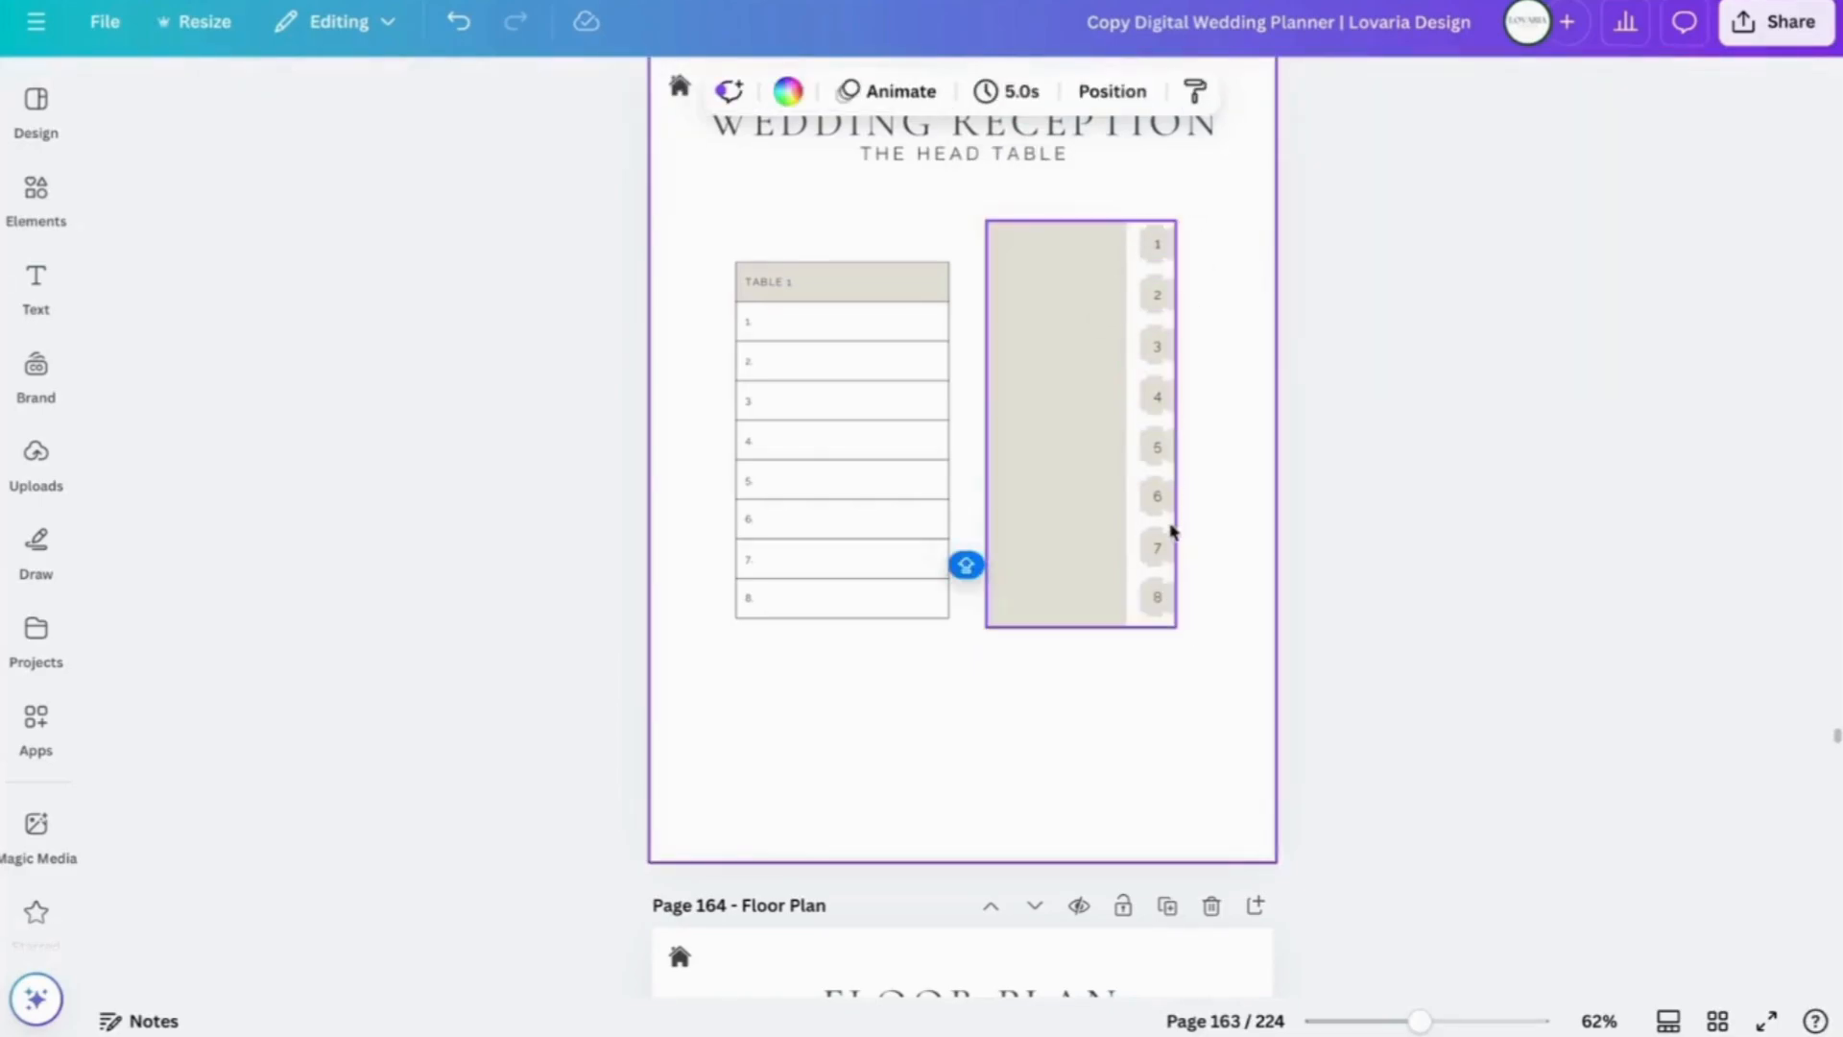
- Move the head table group and the Table 1 list lower on the page
{"action": "left_click", "coordinate": [1072, 370]}
{"action": "left_click_drag", "start_coordinate": [1072, 371], "coordinate": [1069, 415]}
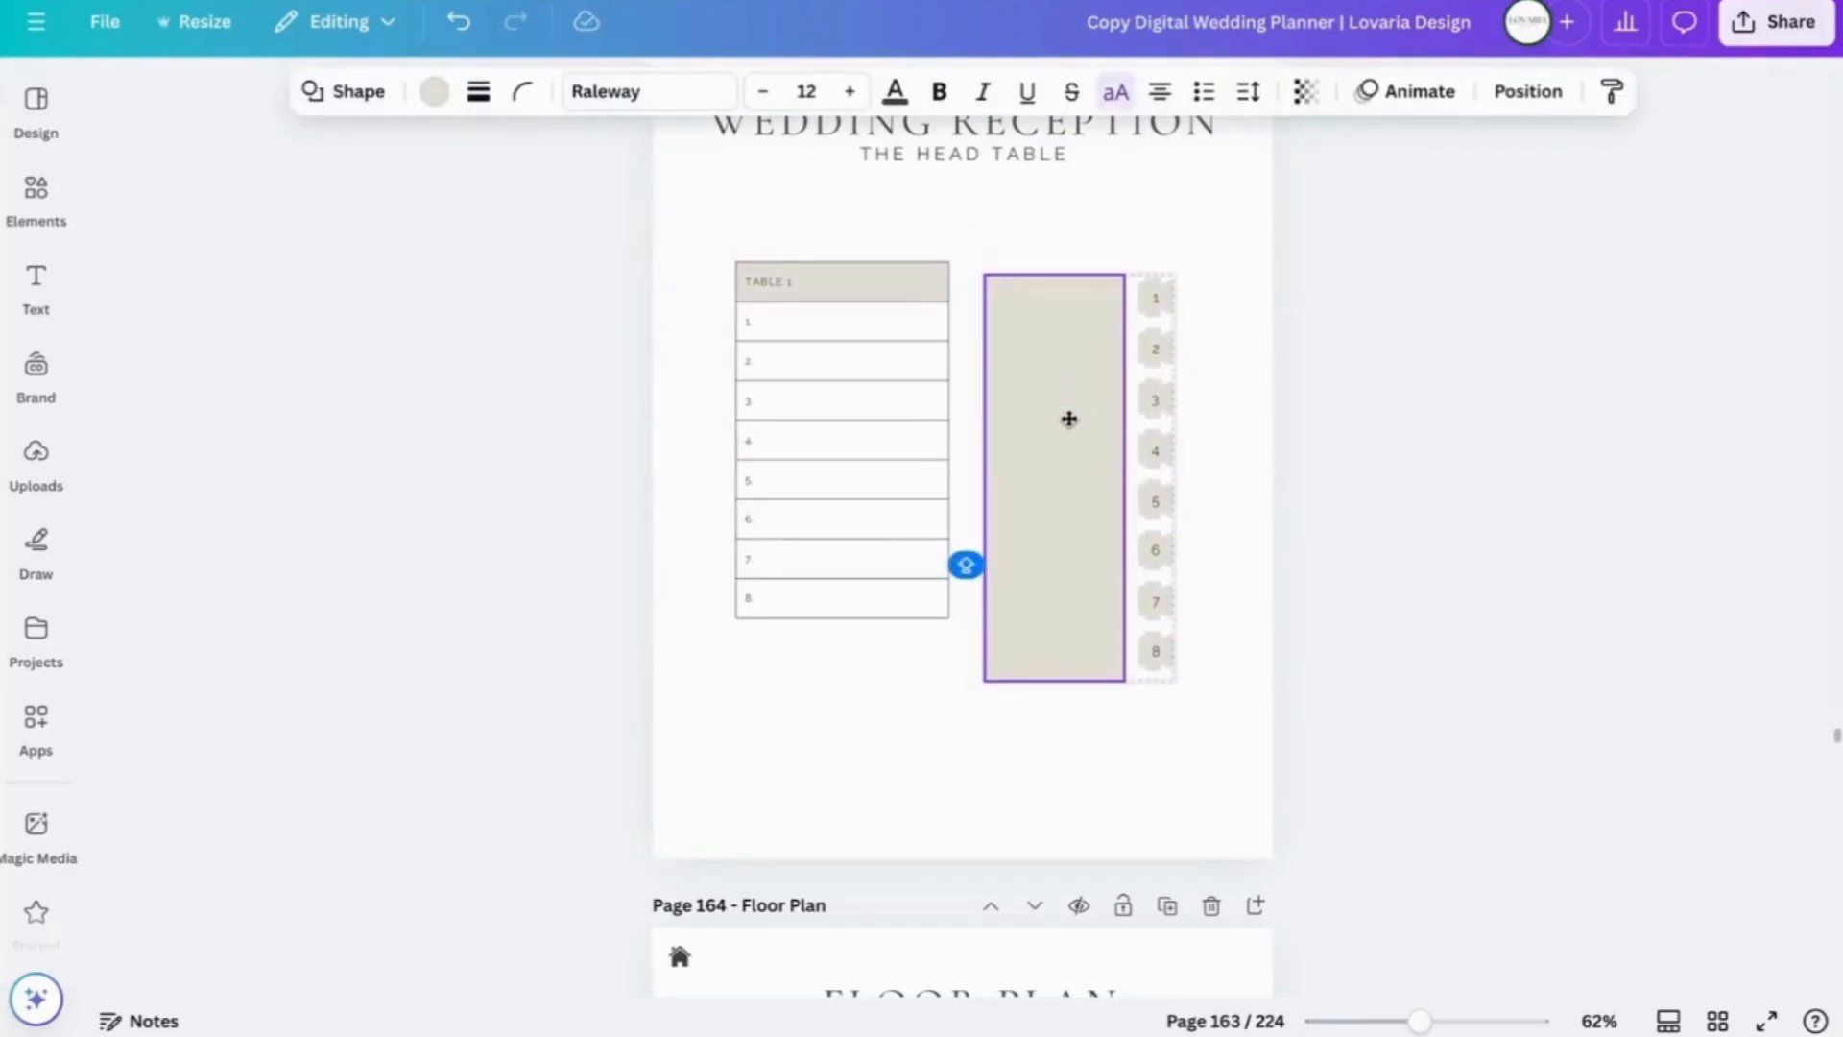
{"action": "left_click", "coordinate": [844, 337]}
{"action": "left_click_drag", "start_coordinate": [864, 288], "coordinate": [860, 318]}
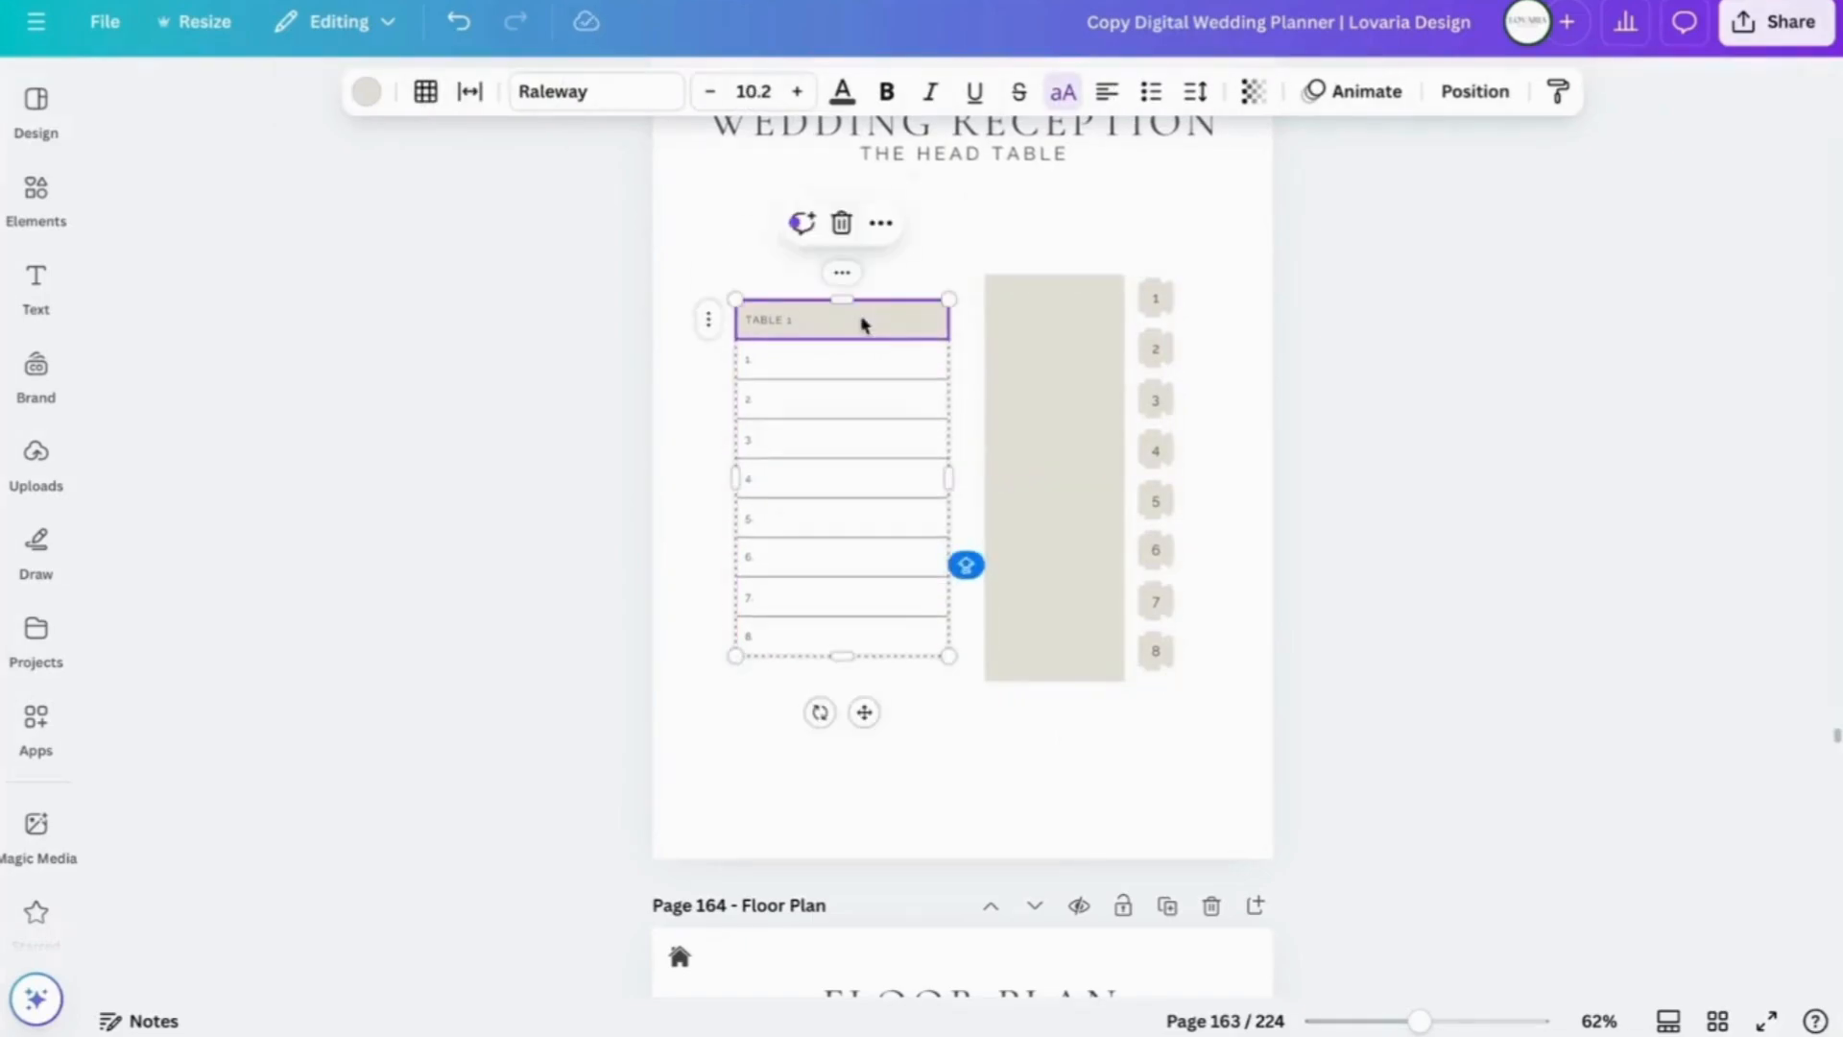
{"action": "left_click", "coordinate": [1224, 294]}
{"action": "scroll", "coordinate": [1474, 437], "scroll_direction": "up", "scroll_amount": 2}
- Bring page 164's reception floor plan into view at 118% zoom
{"action": "scroll", "coordinate": [1474, 437], "scroll_direction": "down", "scroll_amount": 2}
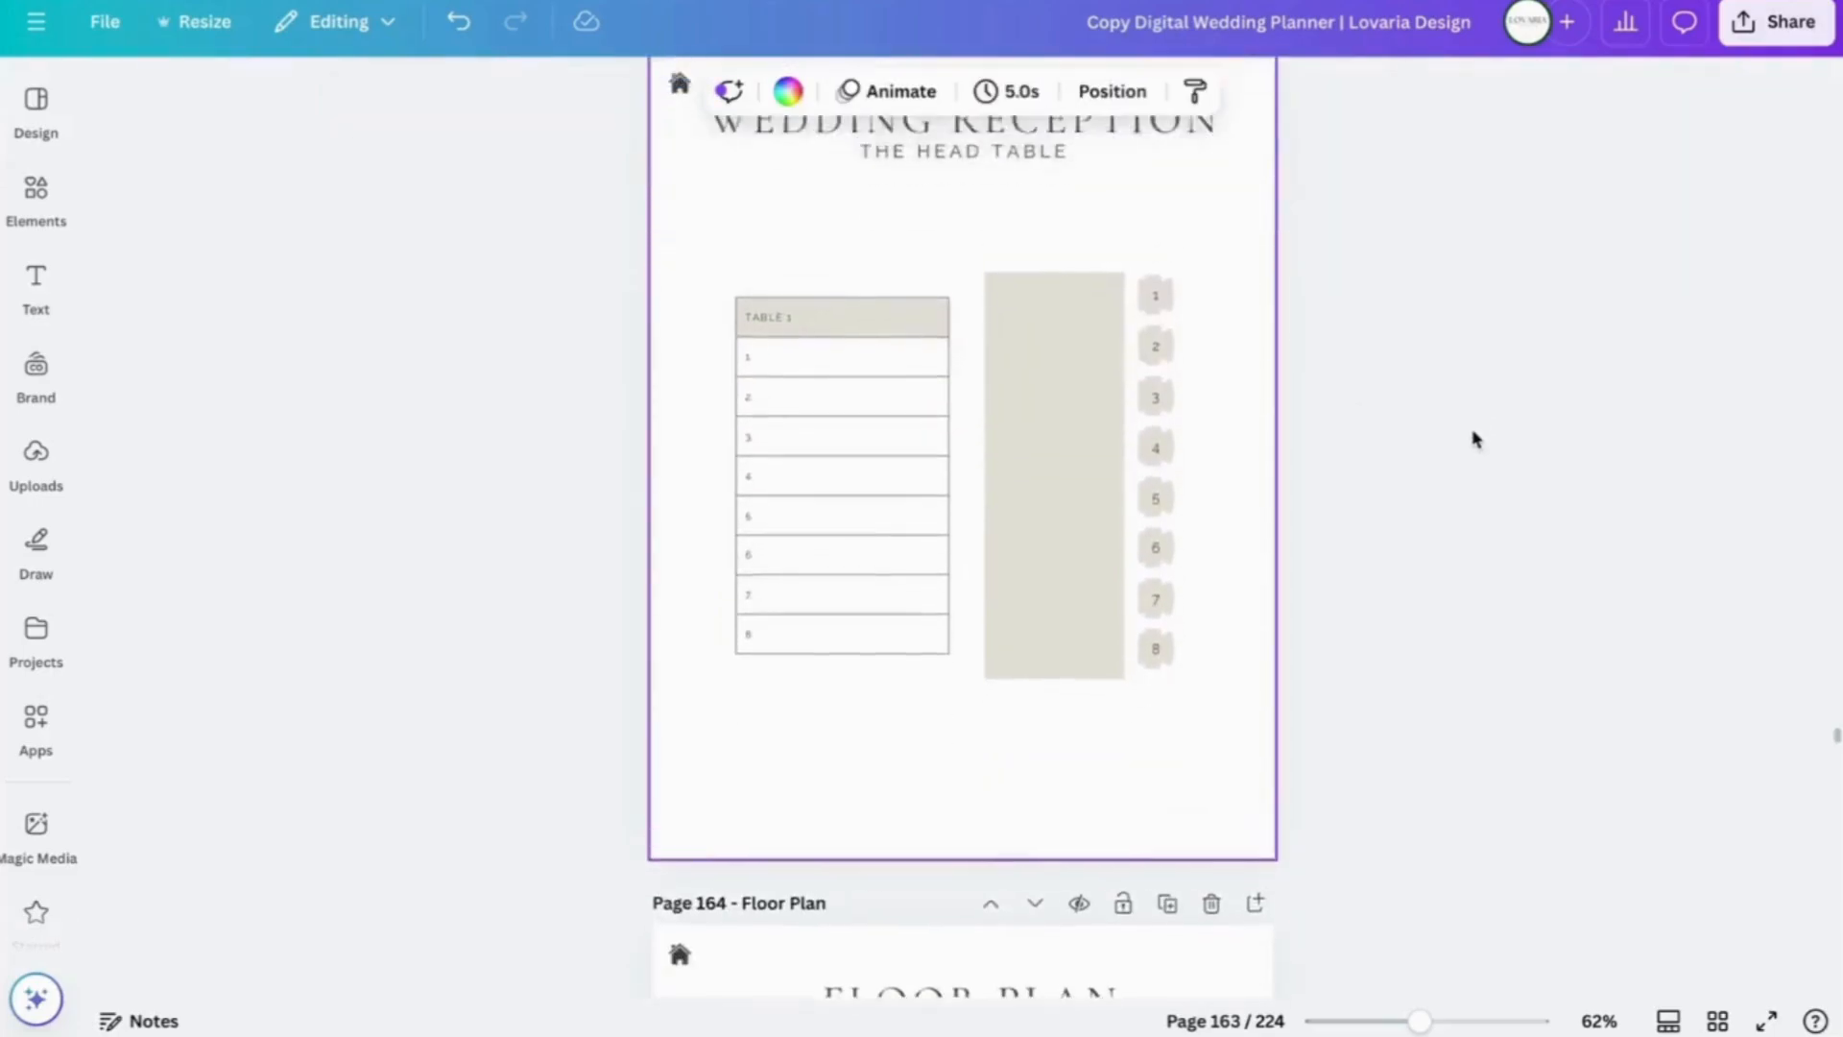
{"action": "scroll", "coordinate": [1475, 439], "scroll_direction": "up", "scroll_amount": 1}
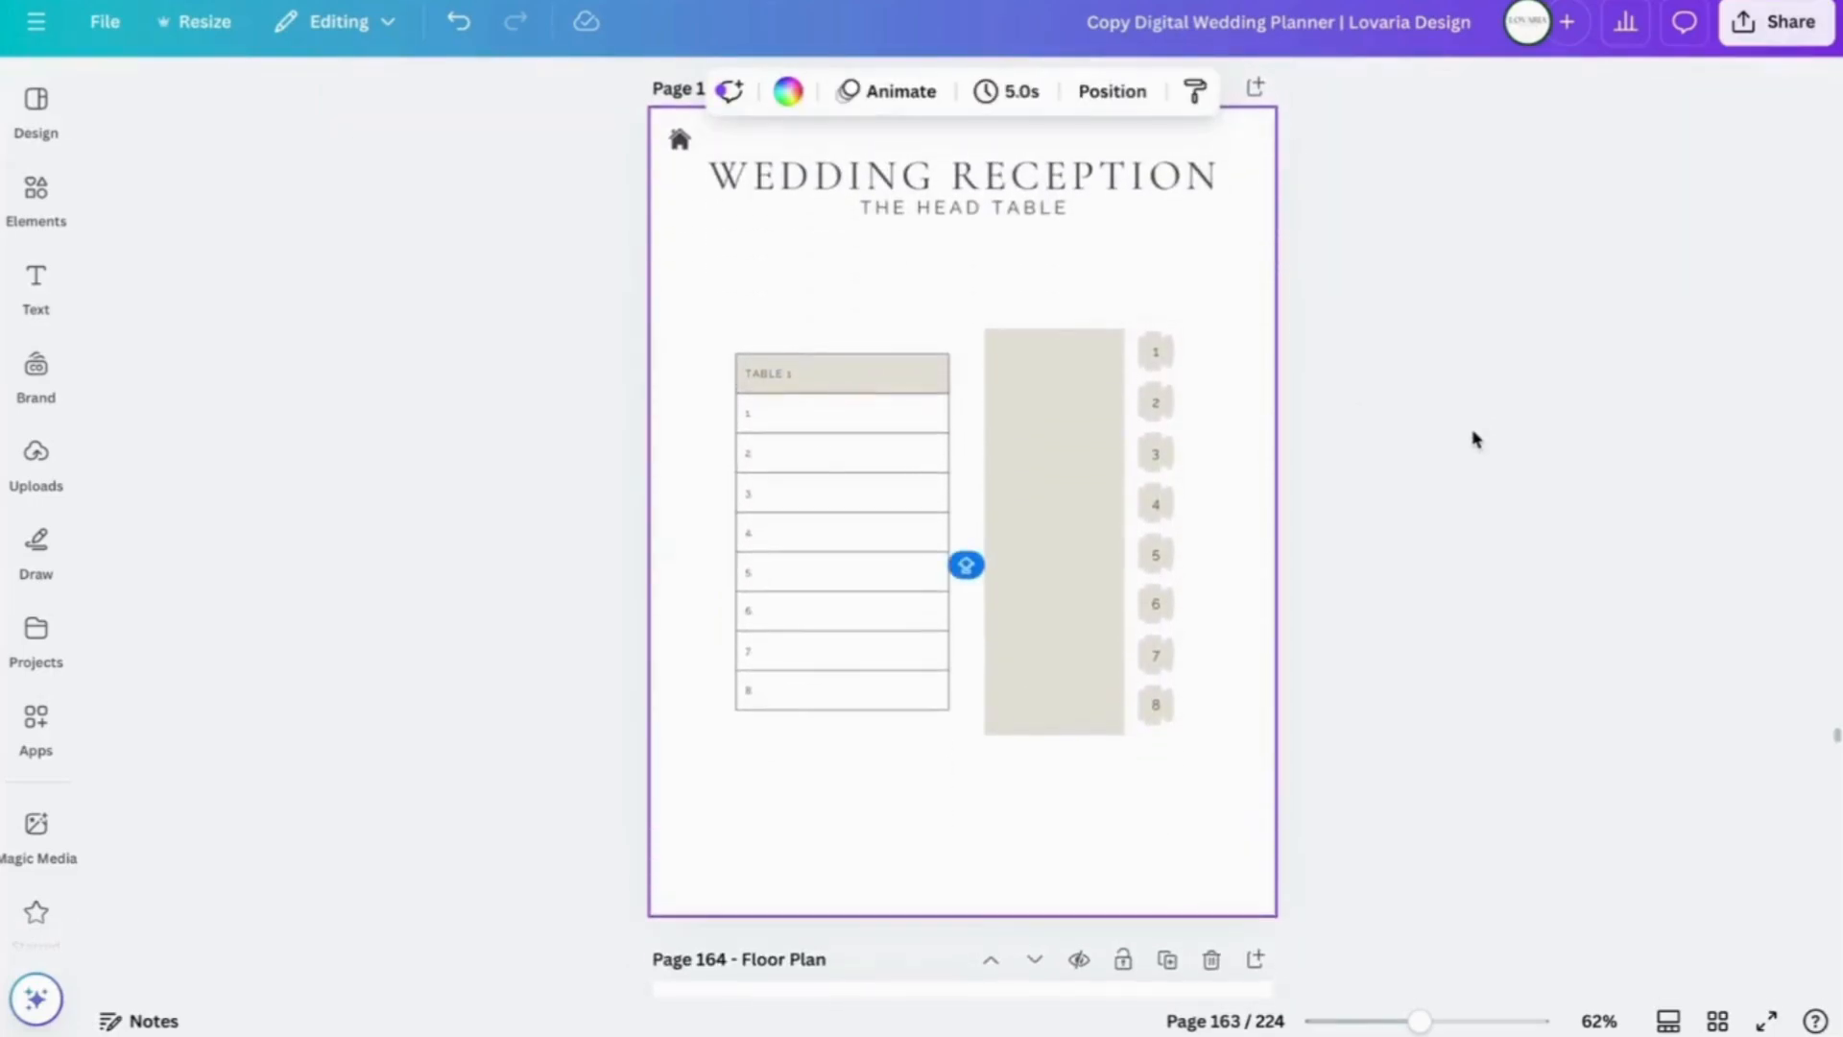
{"action": "scroll", "coordinate": [1475, 438], "scroll_direction": "down", "scroll_amount": 9}
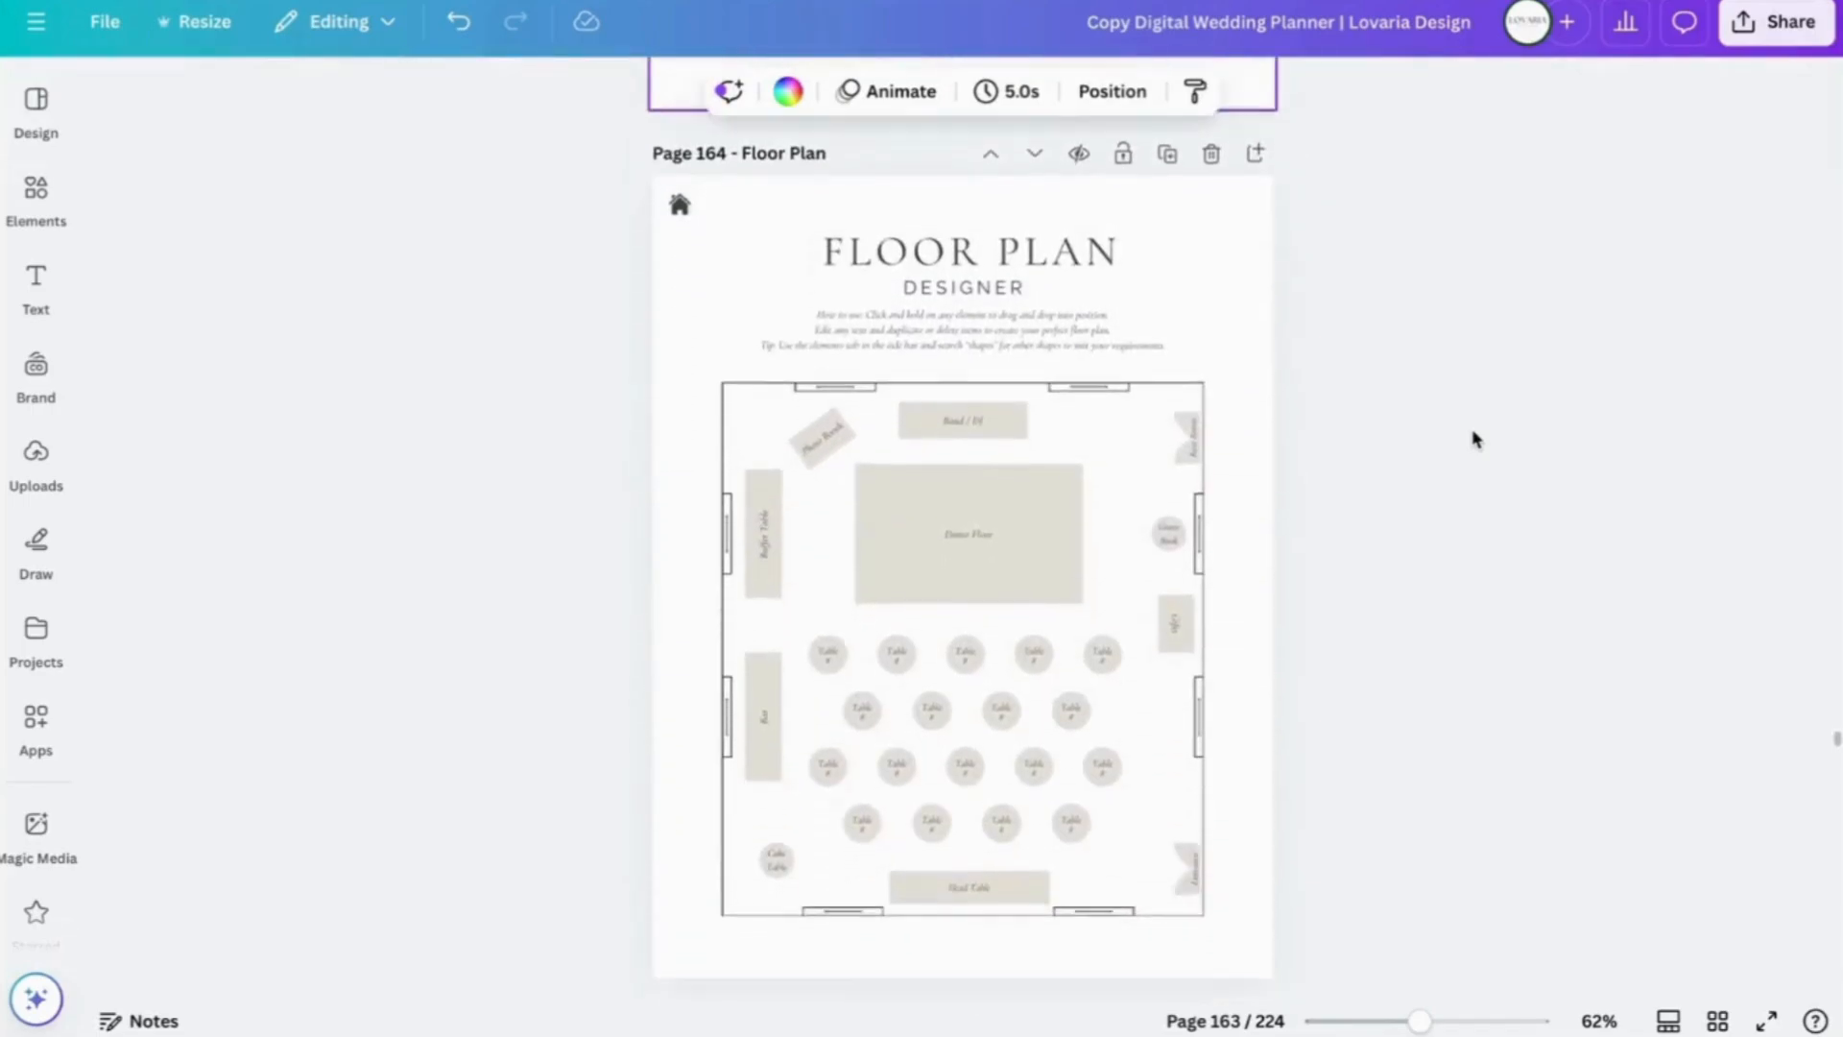
{"action": "scroll", "coordinate": [1475, 439], "scroll_direction": "down", "scroll_amount": 1}
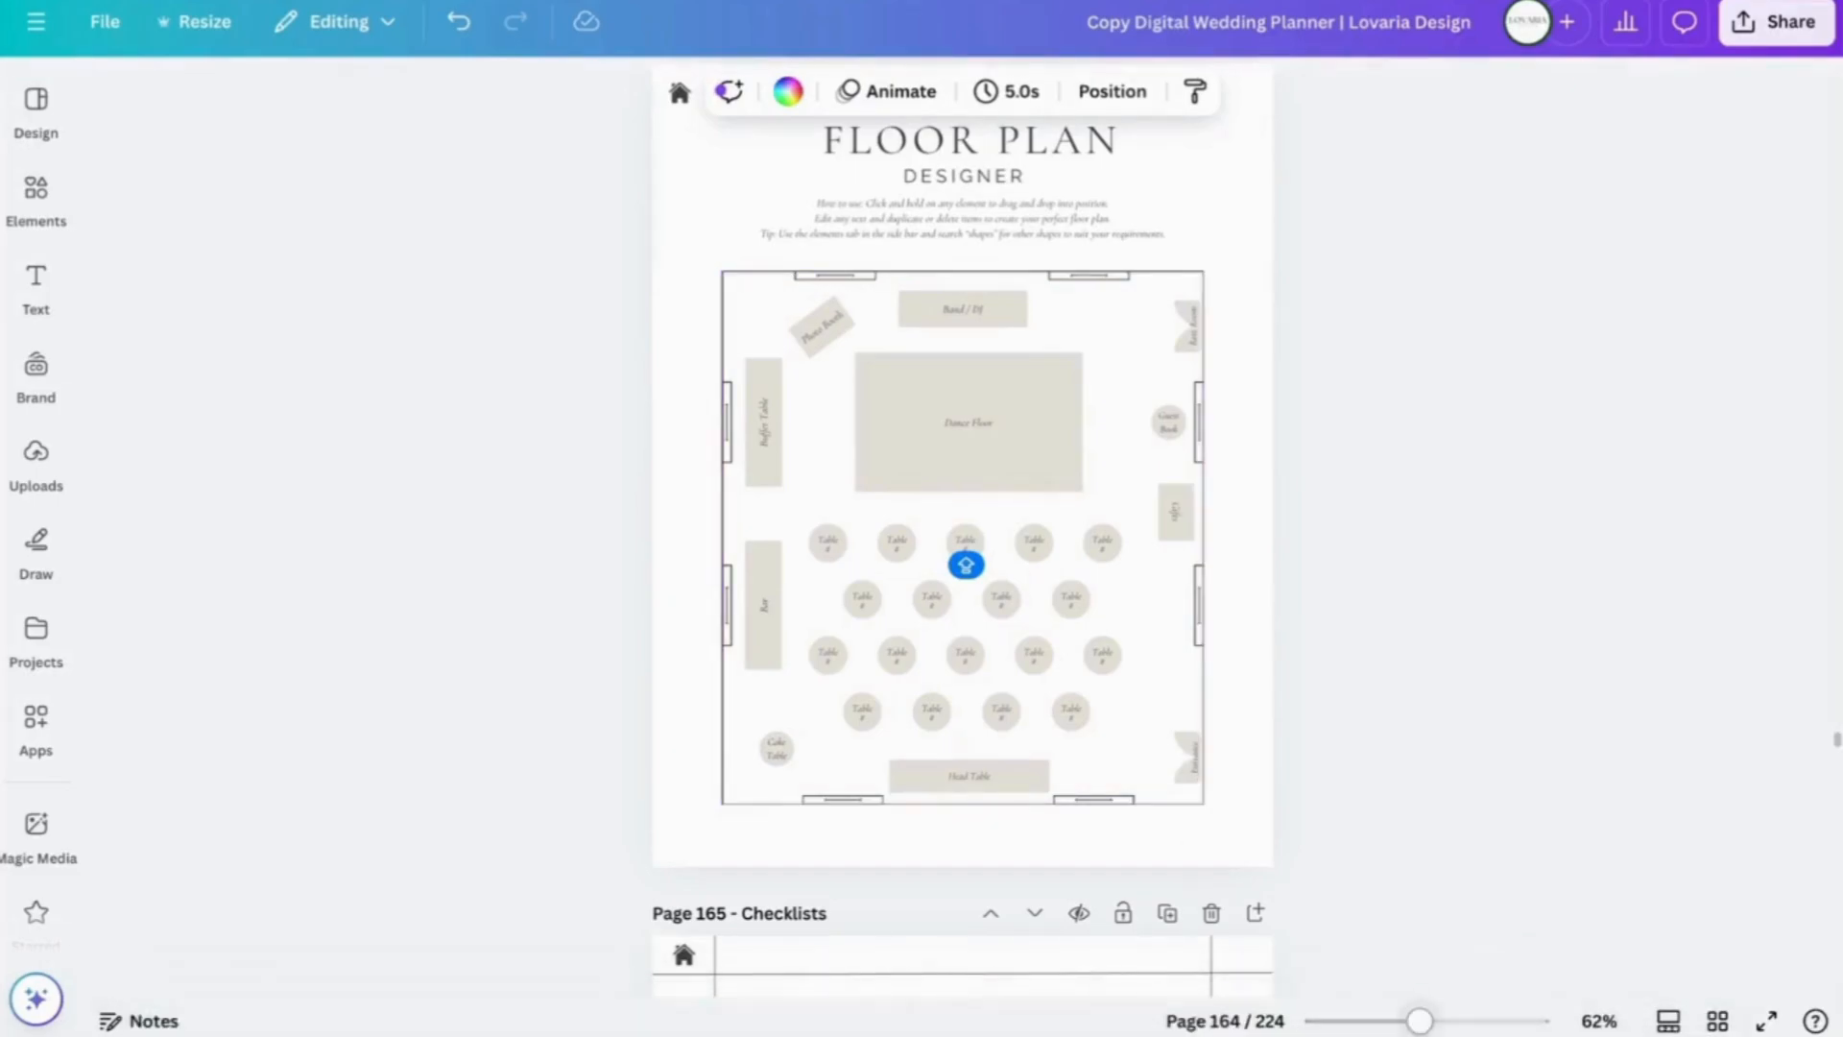
{"action": "left_click_drag", "start_coordinate": [1421, 1025], "coordinate": [1456, 1023]}
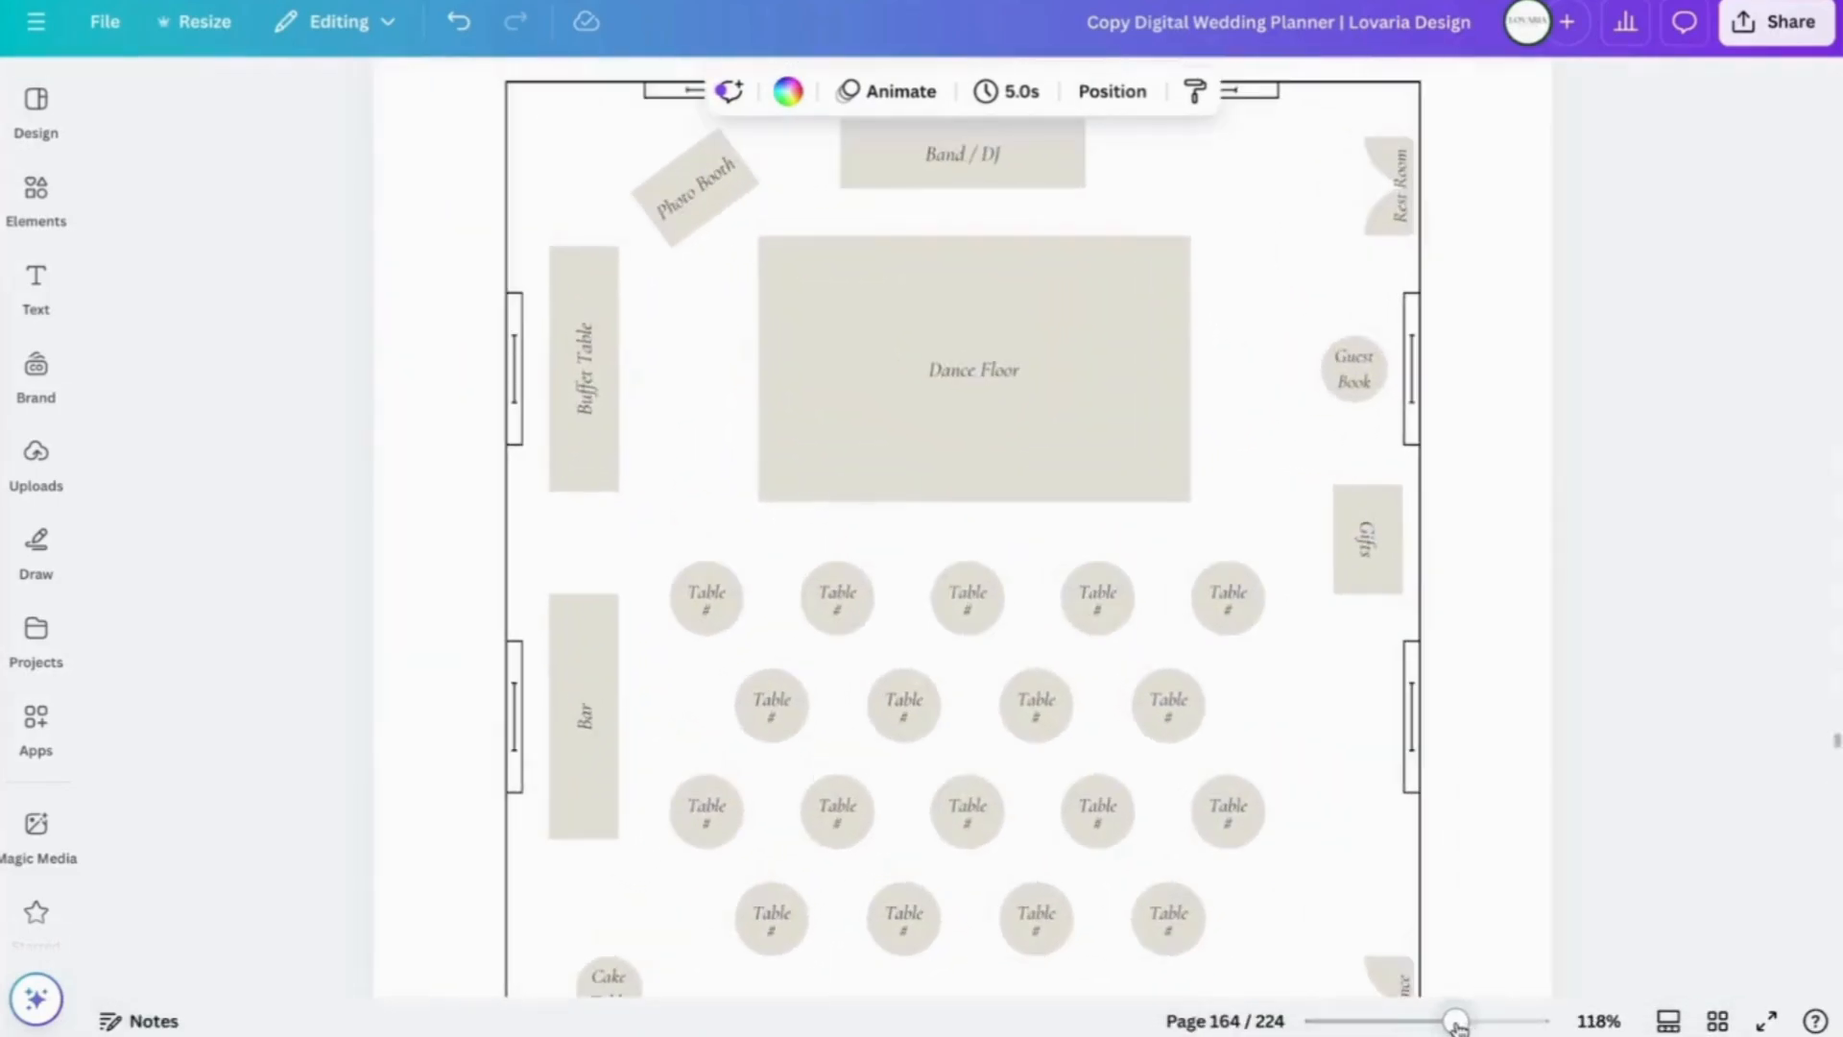
- Change the first round table's label from 'Table #' to 'Table #2' and nudge its circle slightly
{"action": "left_click", "coordinate": [711, 614]}
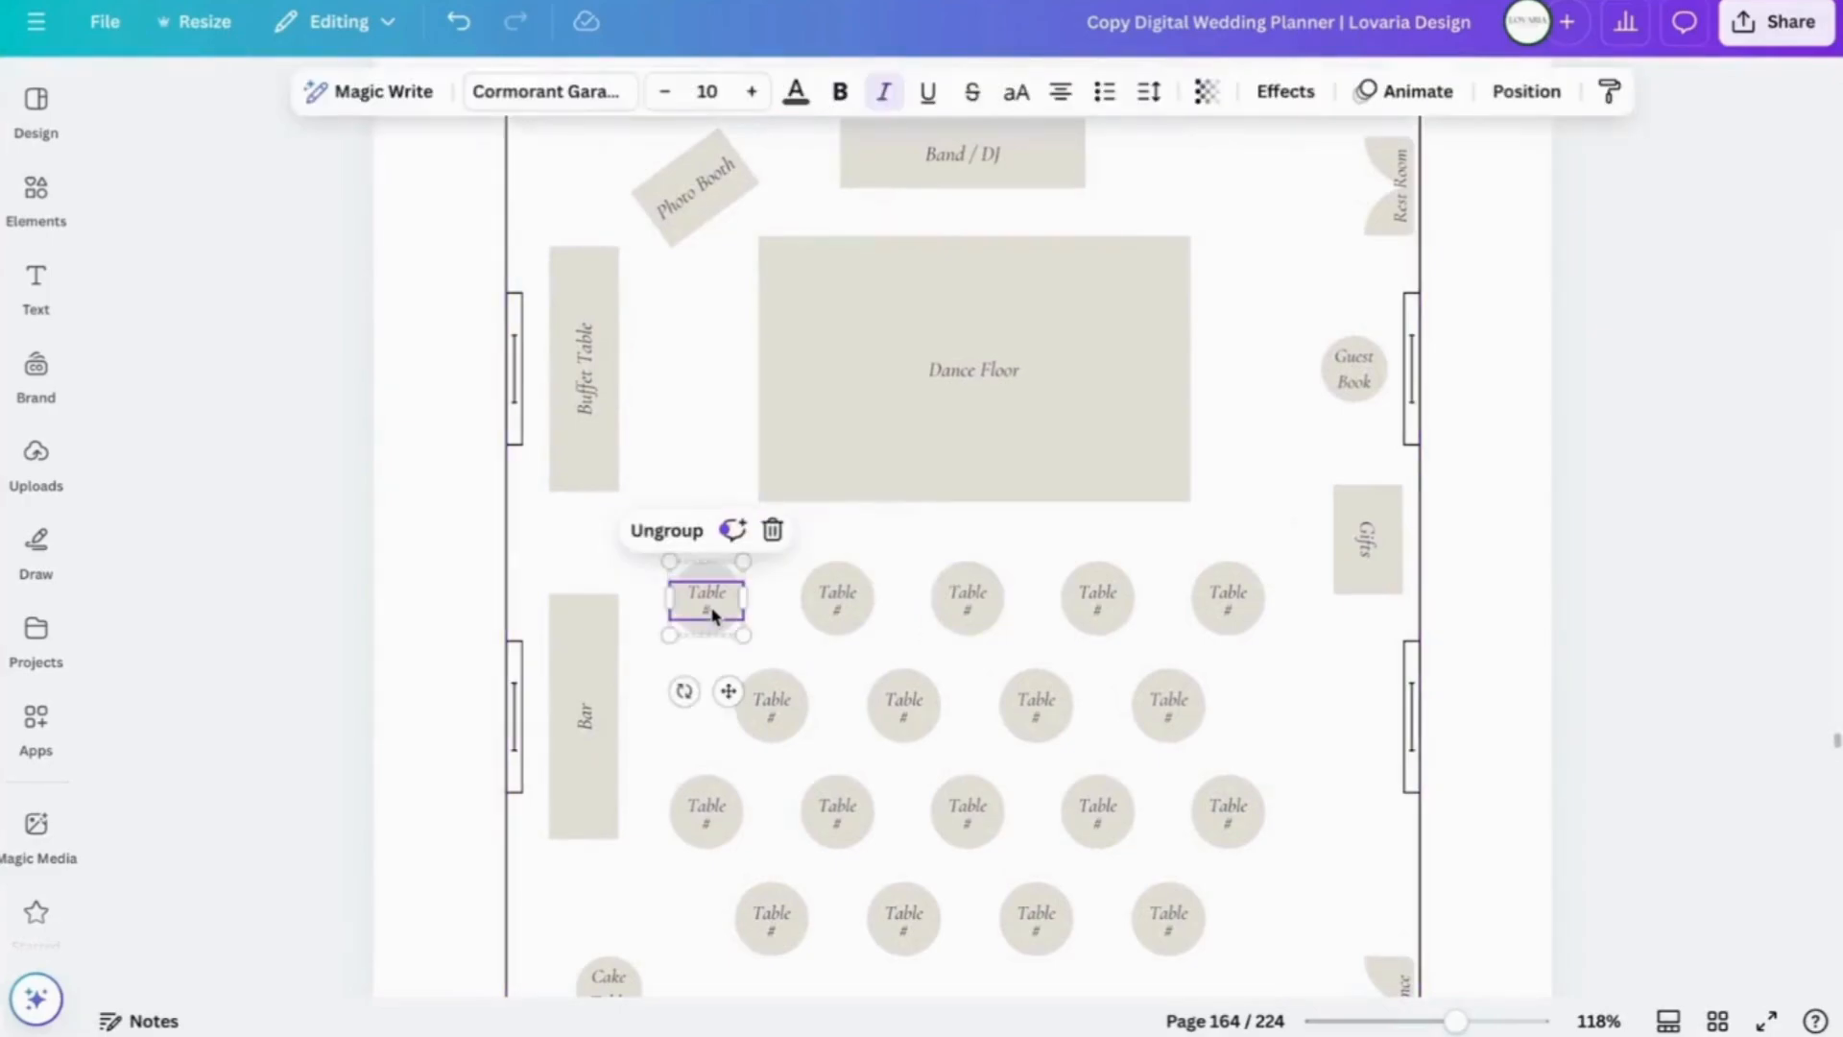
{"action": "double_click", "coordinate": [714, 611]}
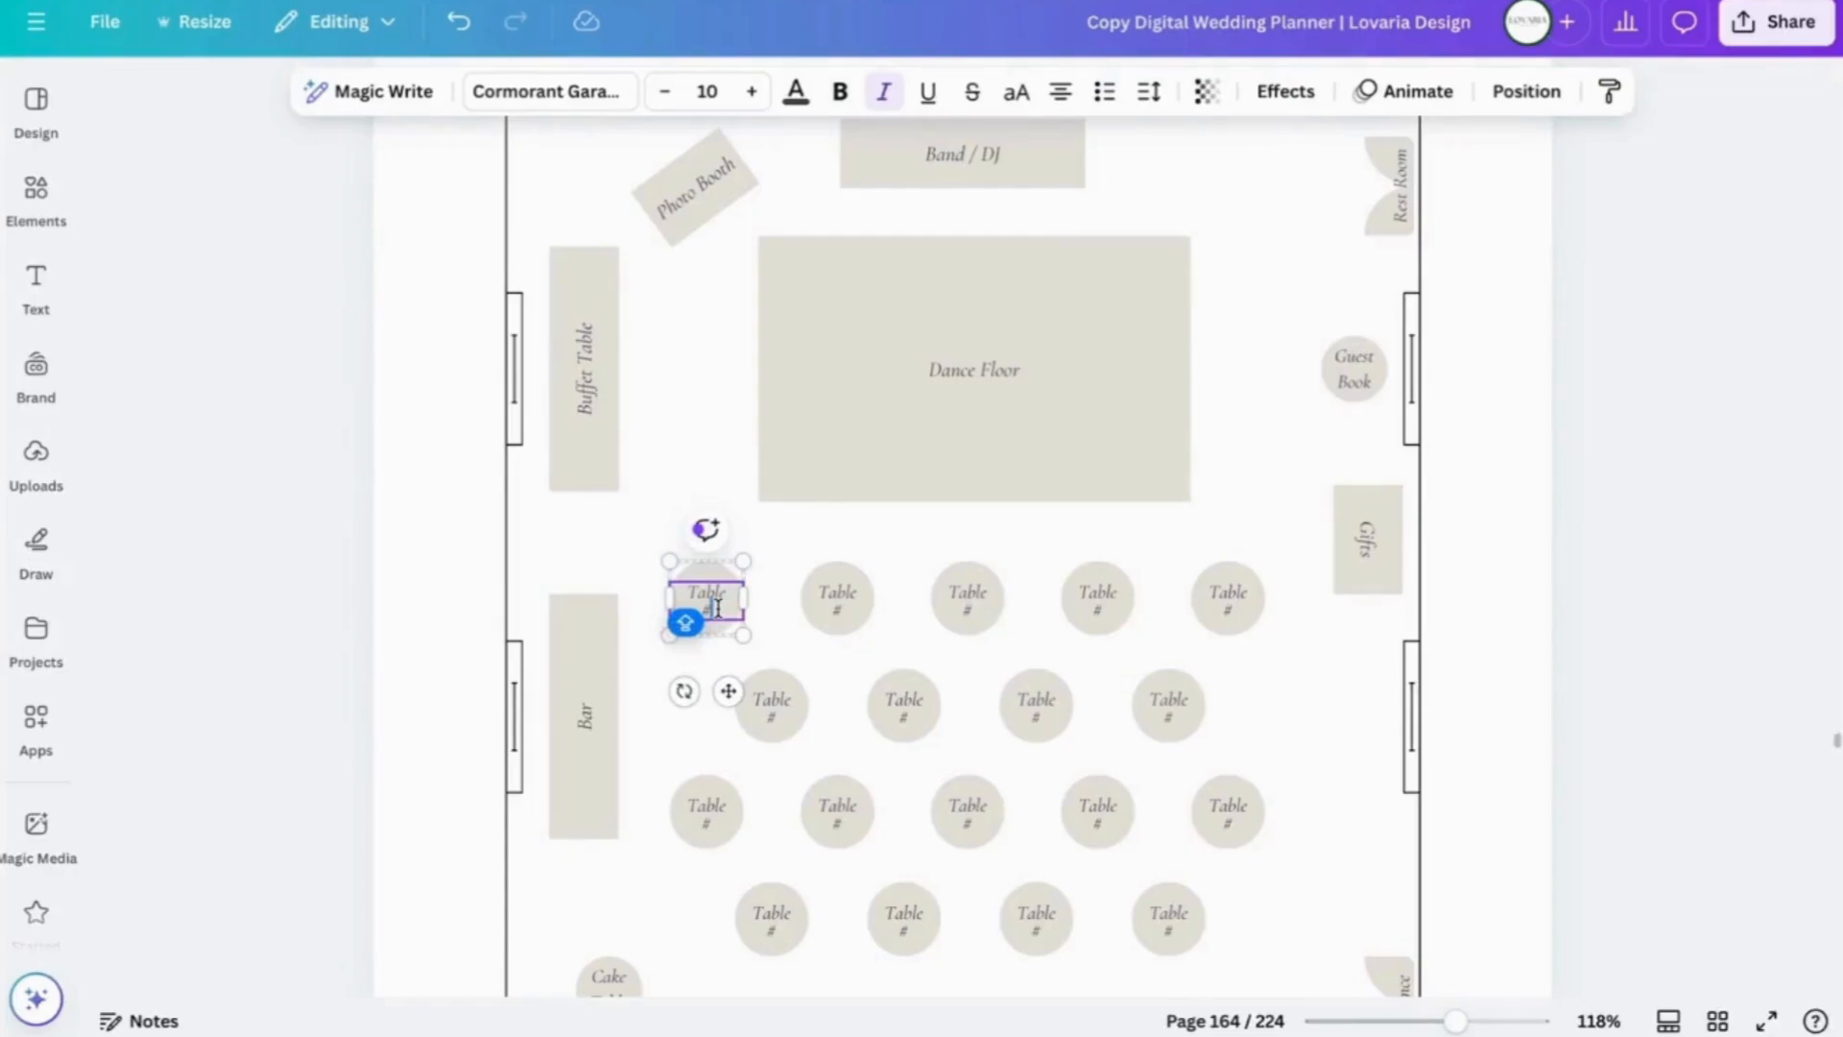
{"action": "type", "text": "2"}
{"action": "left_click", "coordinate": [789, 651]}
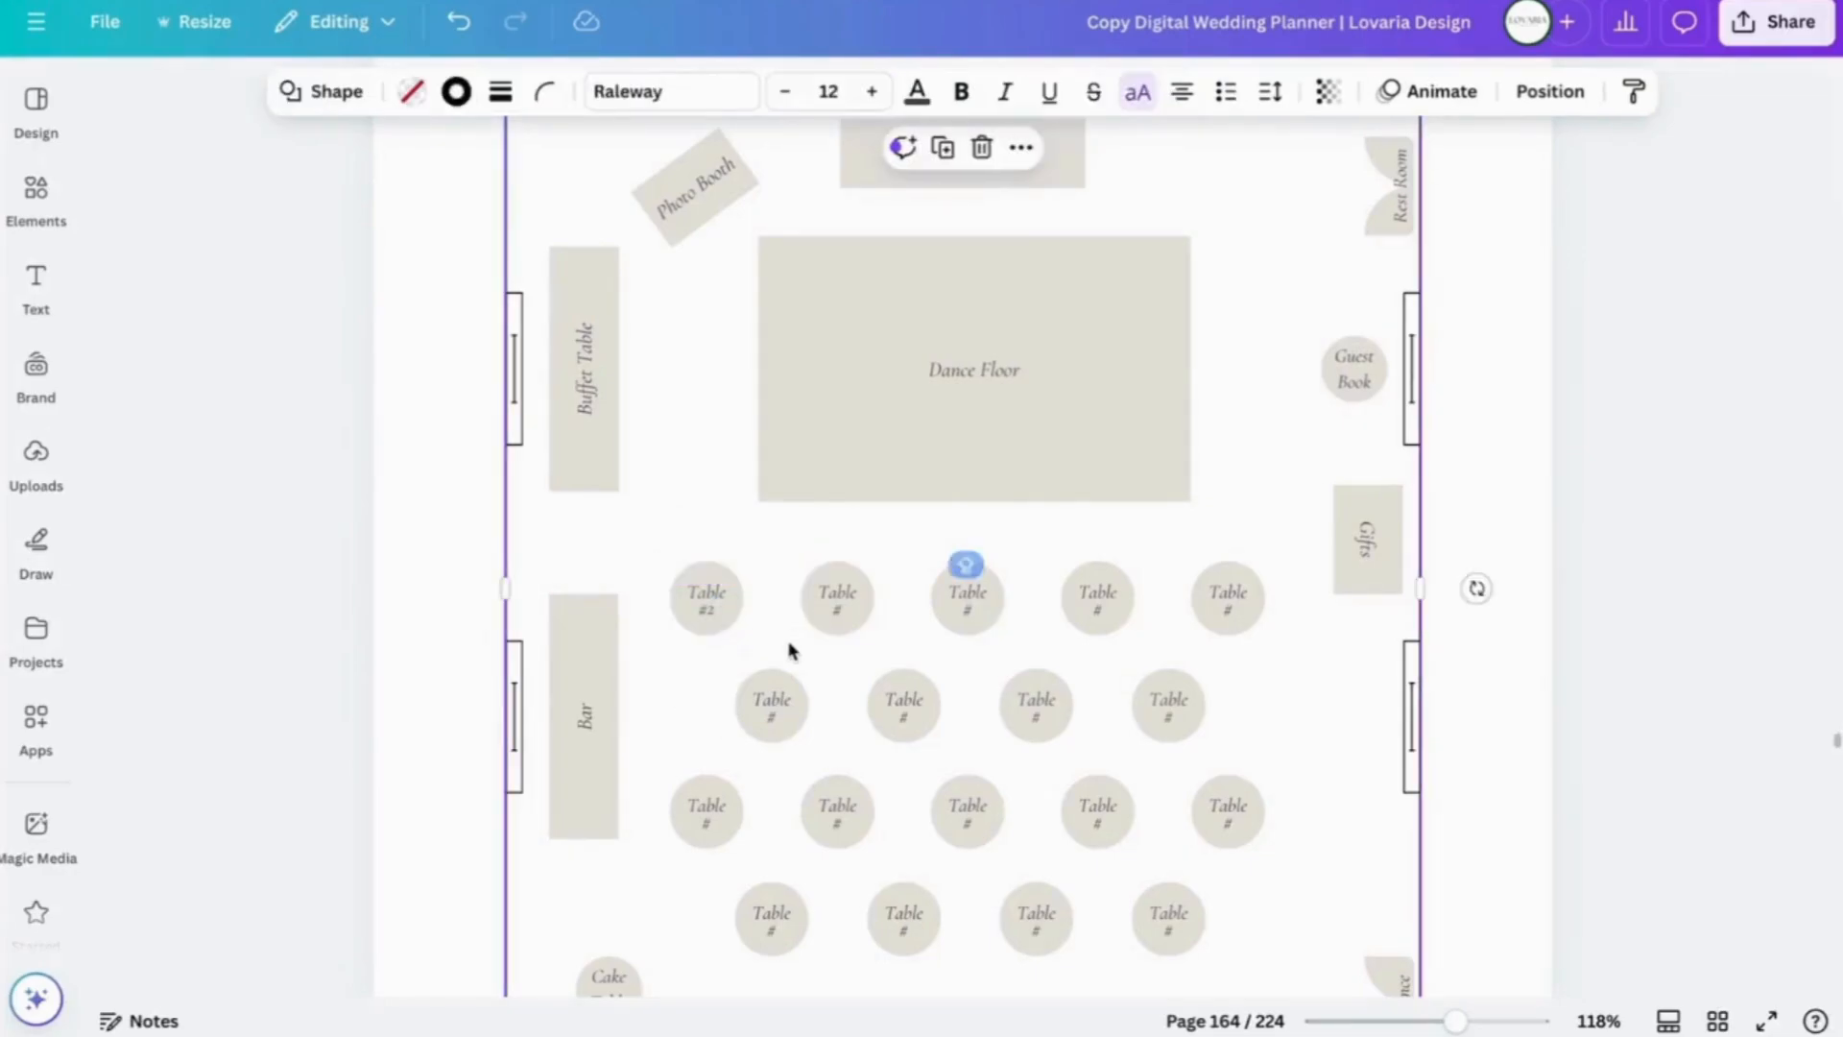
{"action": "mouse_move", "coordinate": [700, 595]}
{"action": "left_mouse_down"}
{"action": "mouse_move", "coordinate": [704, 524]}
{"action": "mouse_move", "coordinate": [706, 588]}
{"action": "left_mouse_up"}
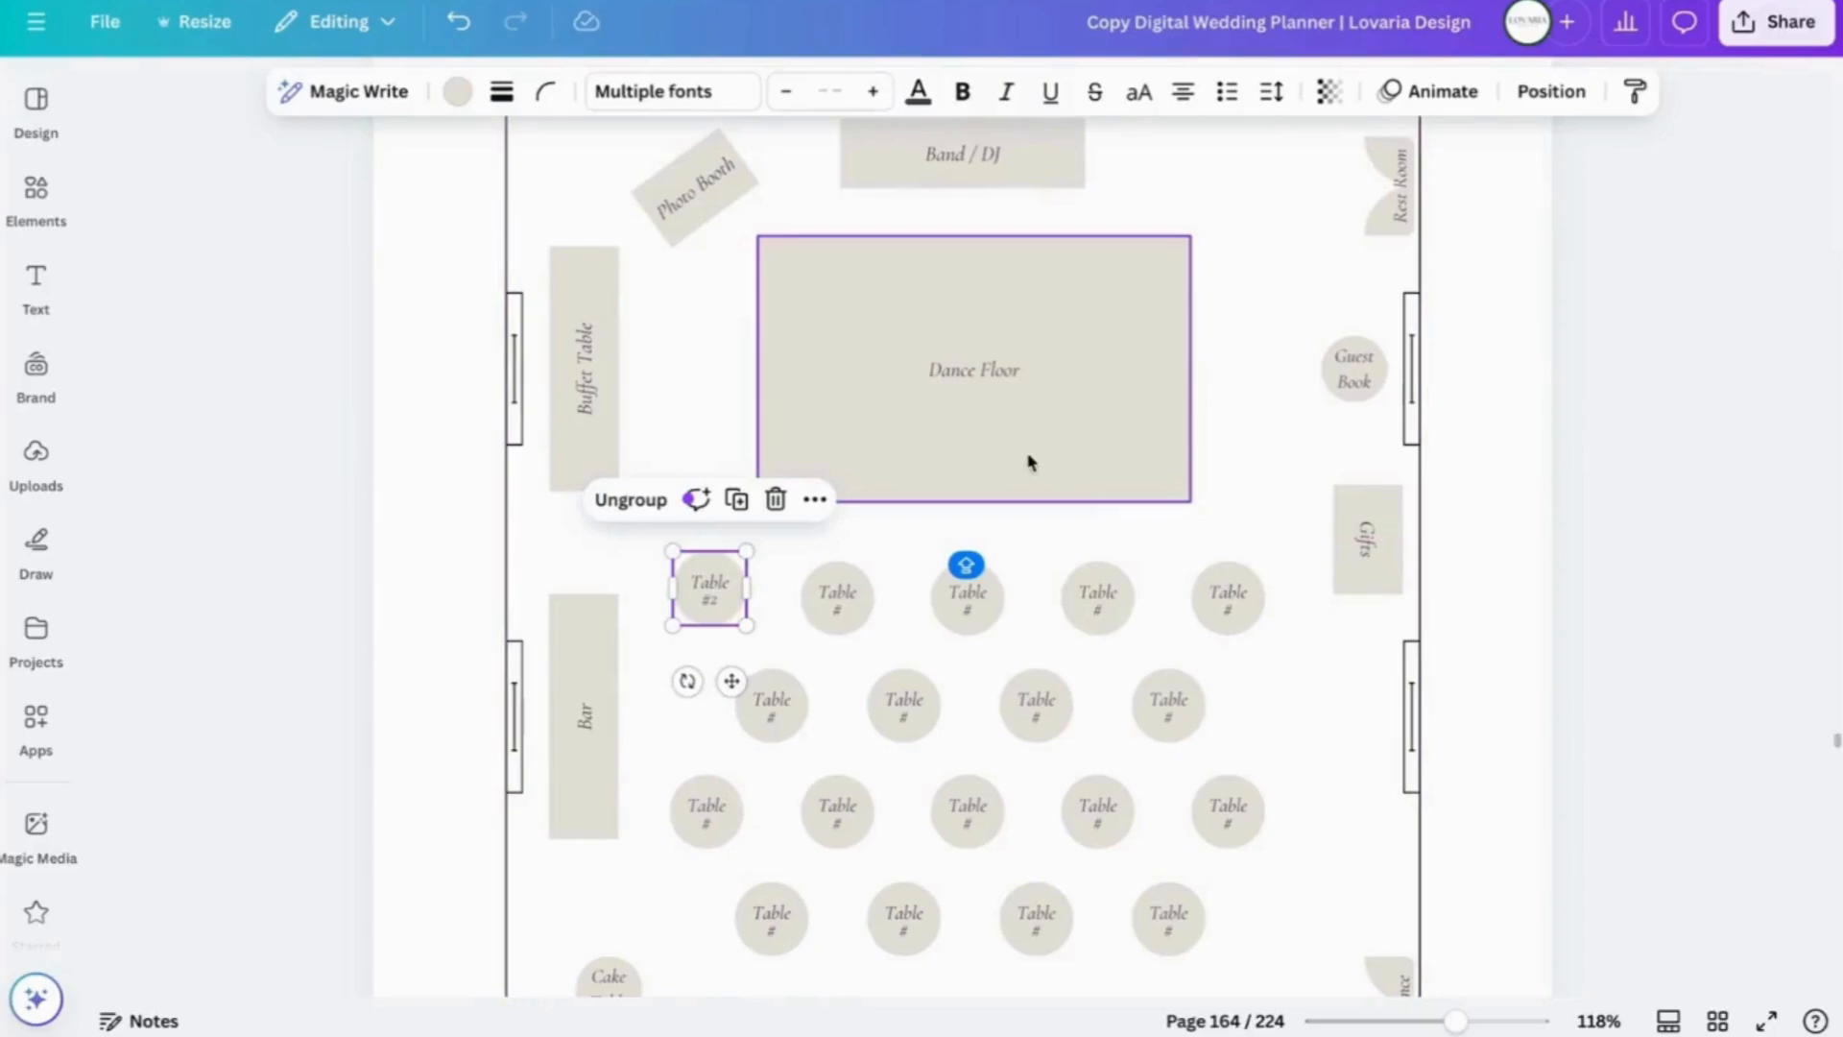
{"action": "scroll", "coordinate": [1206, 971], "scroll_direction": "down", "scroll_amount": 2}
{"action": "scroll", "coordinate": [1205, 974], "scroll_direction": "up", "scroll_amount": 3}
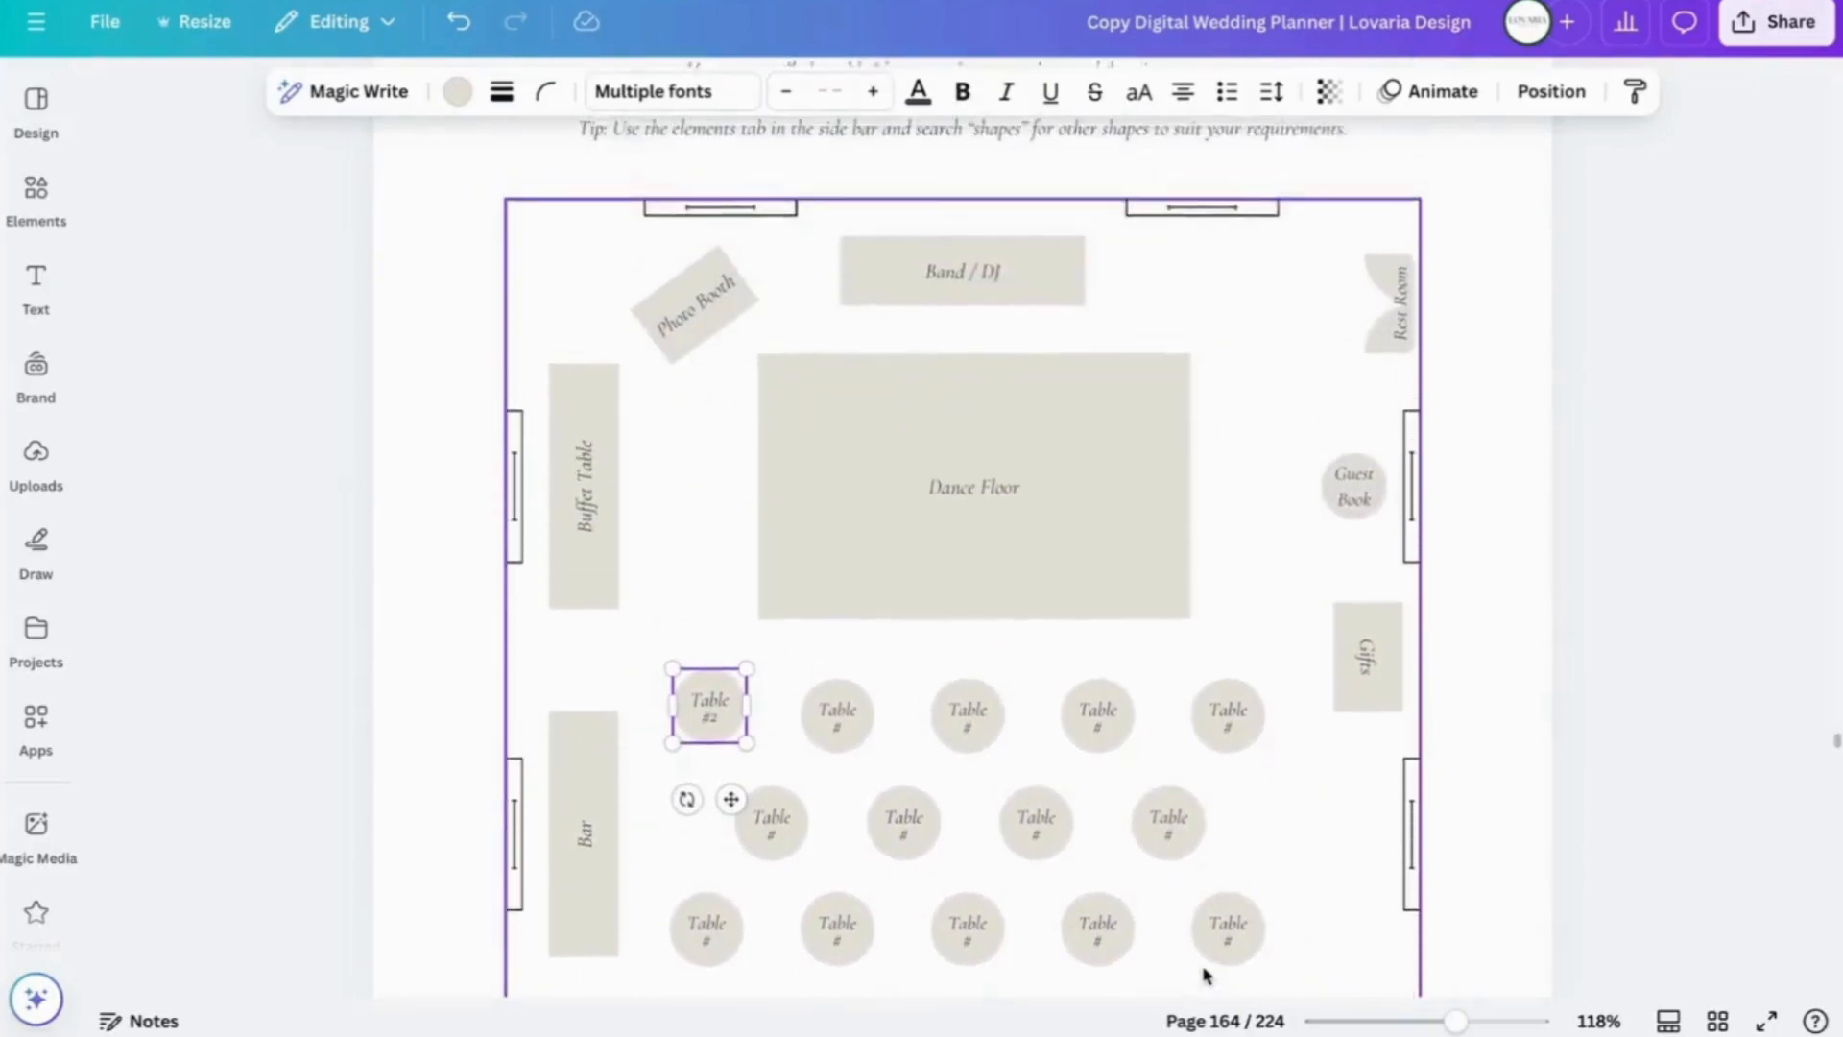
{"action": "scroll", "coordinate": [1331, 818], "scroll_direction": "down", "scroll_amount": 3}
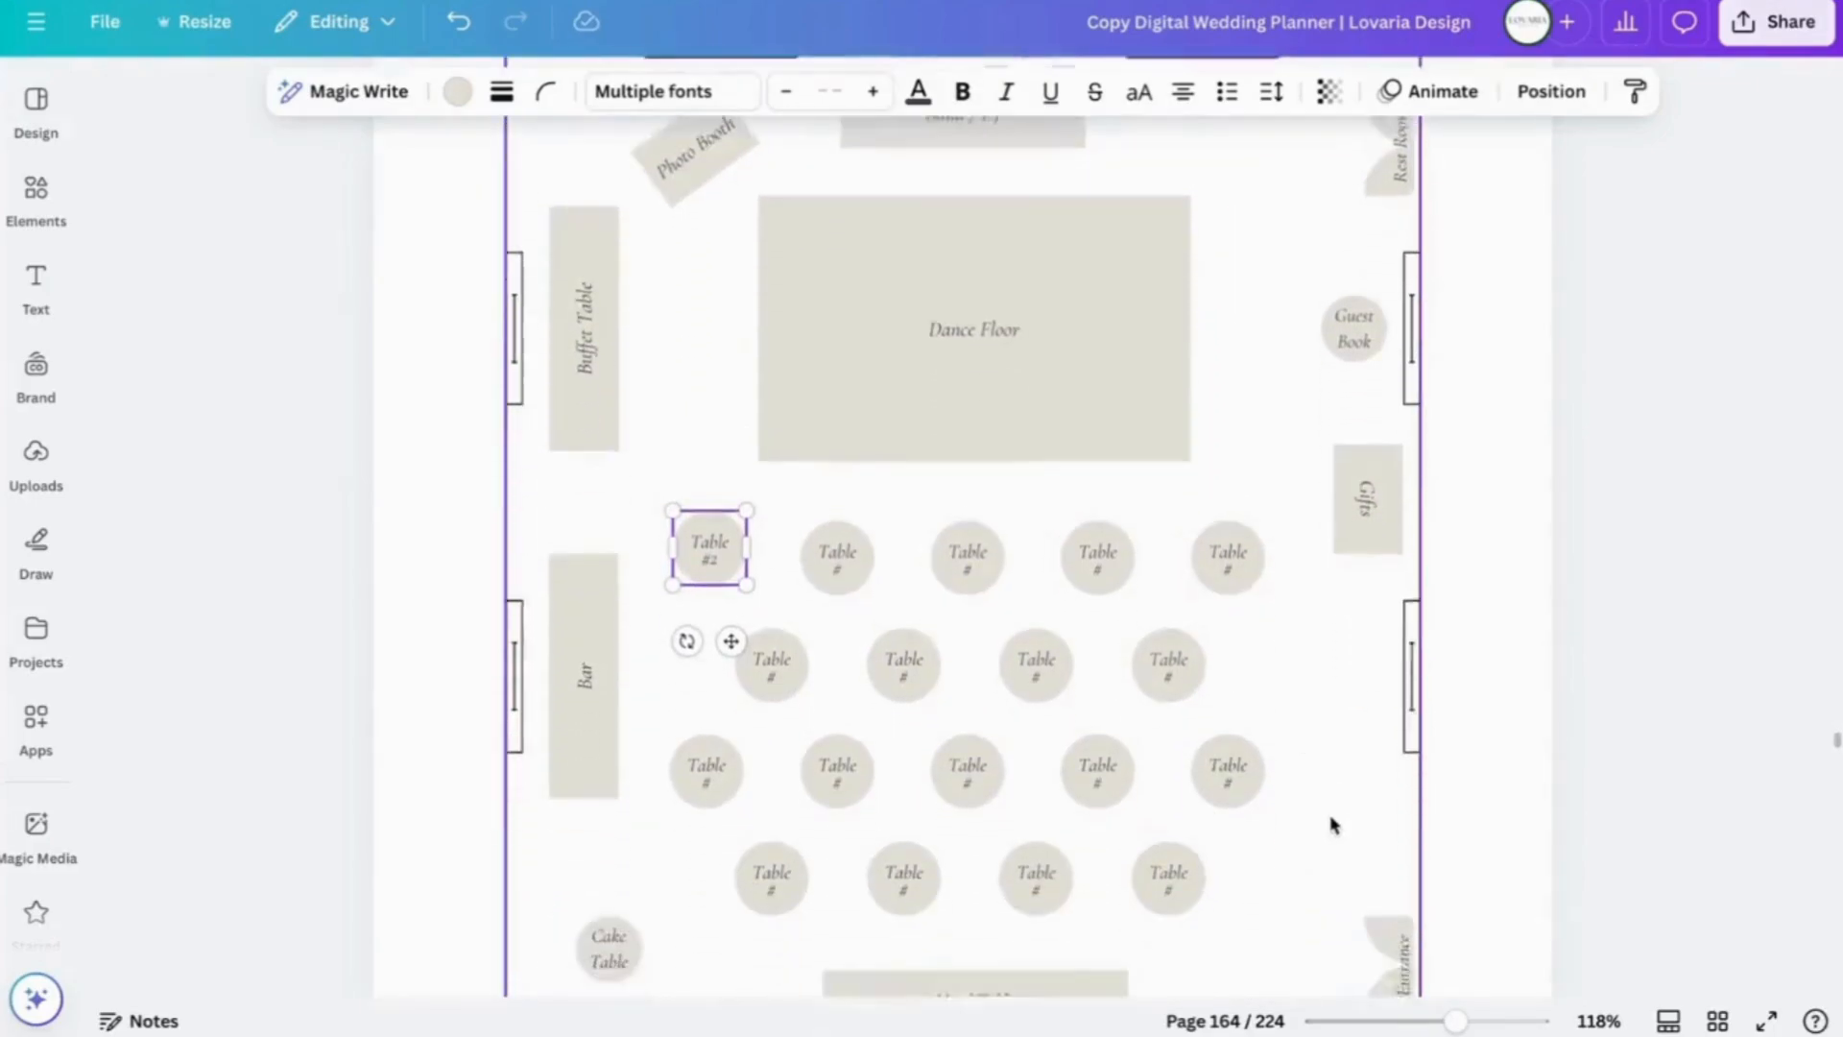
{"action": "scroll", "coordinate": [1330, 823], "scroll_direction": "up", "scroll_amount": 3}
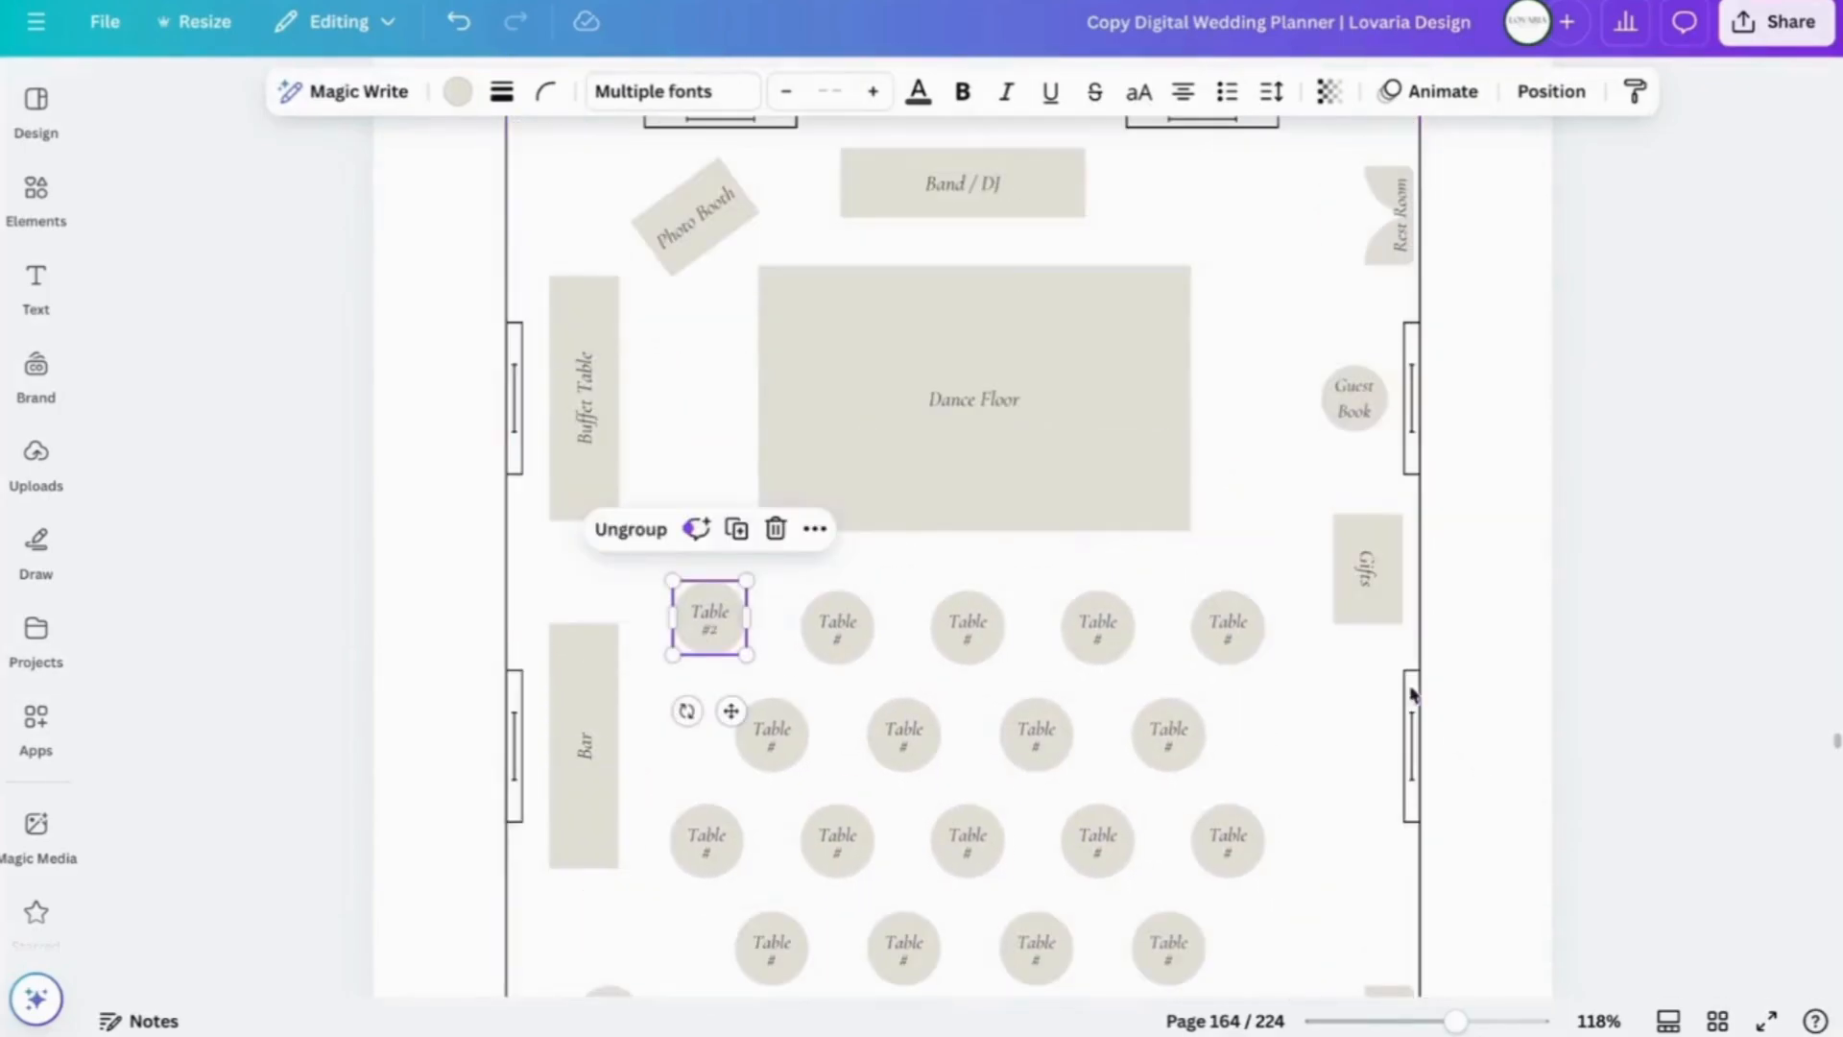
{"action": "left_click", "coordinate": [36, 188]}
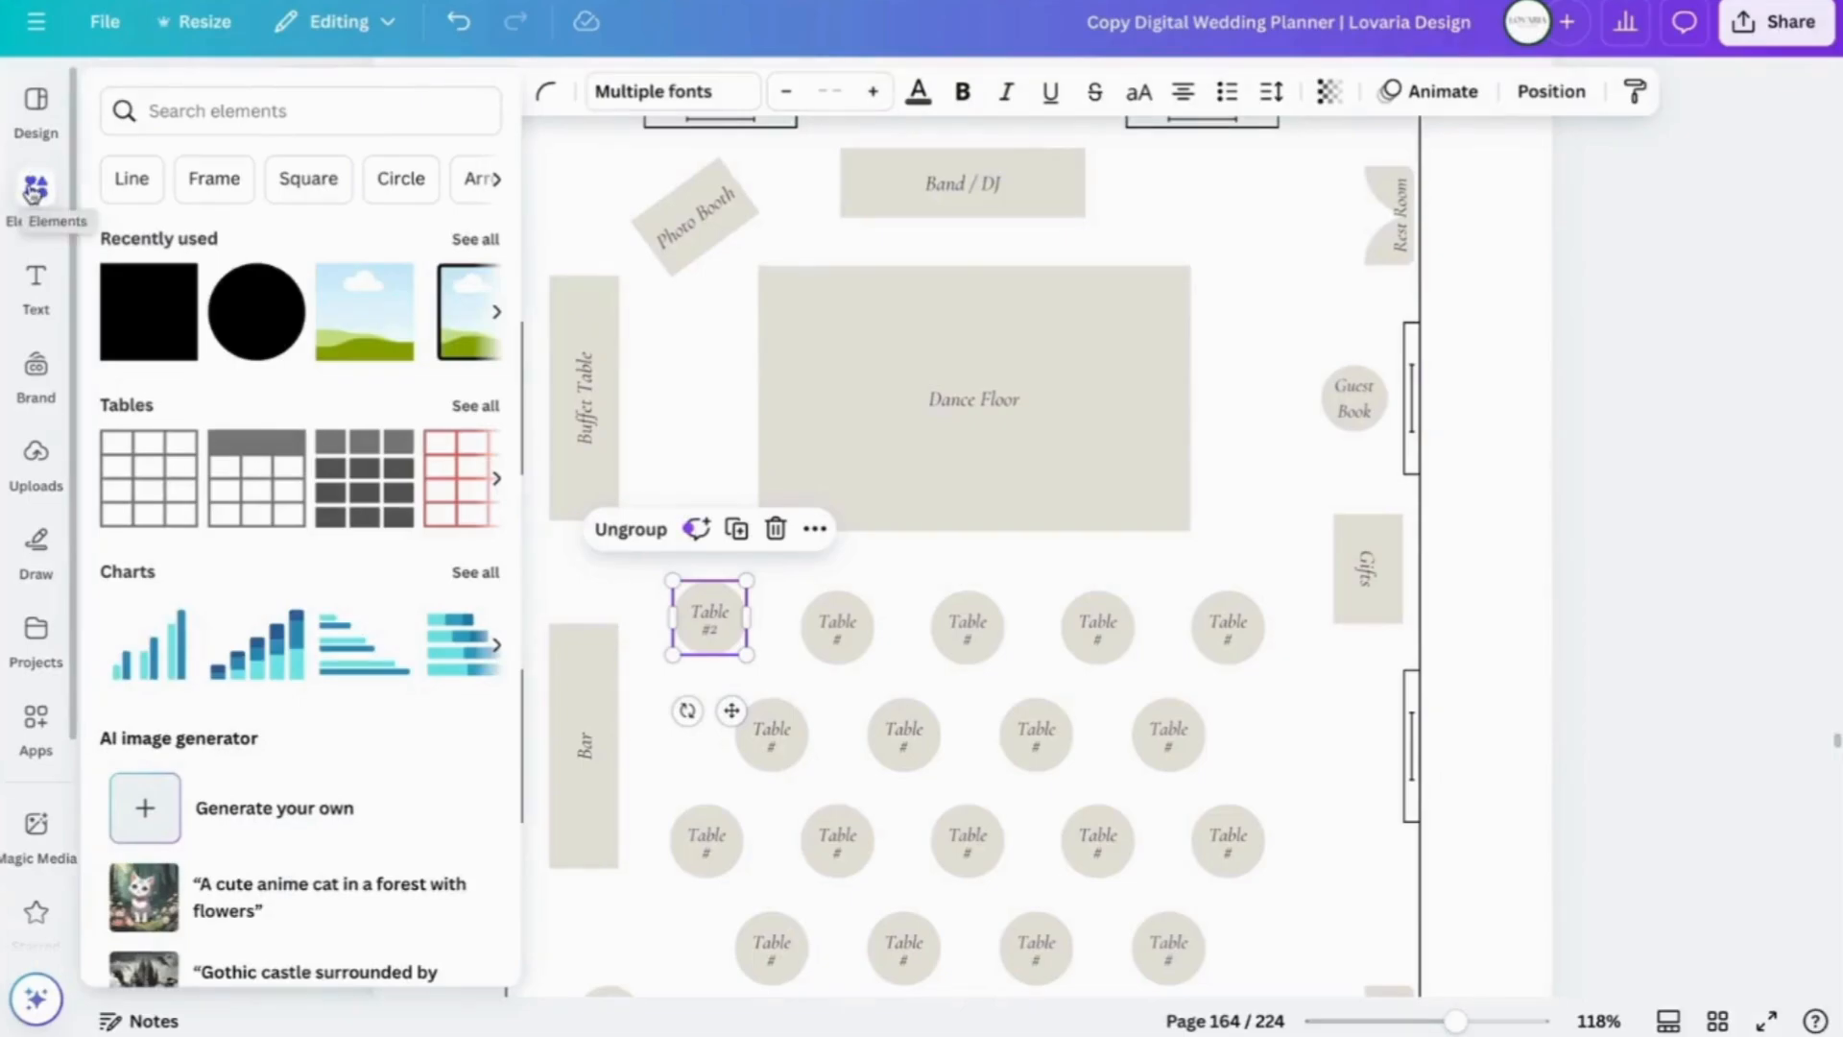
{"action": "left_click", "coordinate": [36, 284]}
{"action": "left_click", "coordinate": [36, 375]}
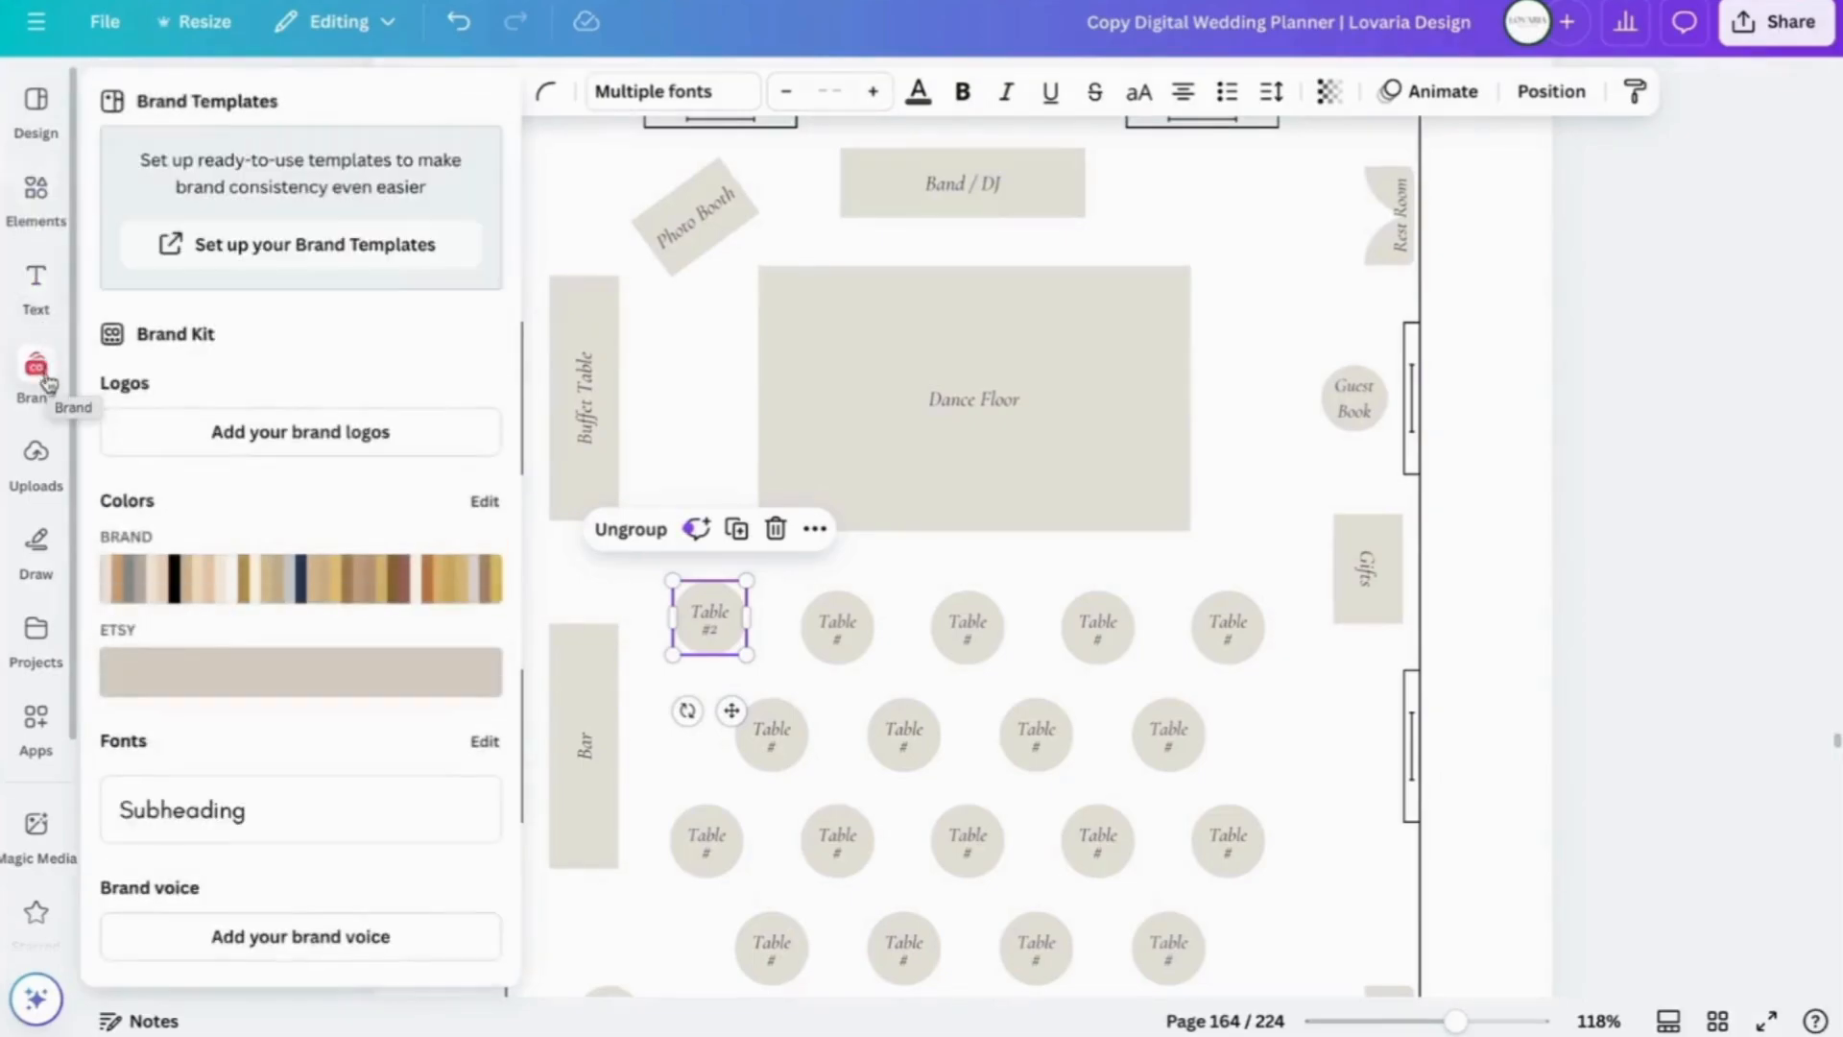
{"action": "left_click", "coordinate": [38, 463]}
{"action": "left_click", "coordinate": [38, 192]}
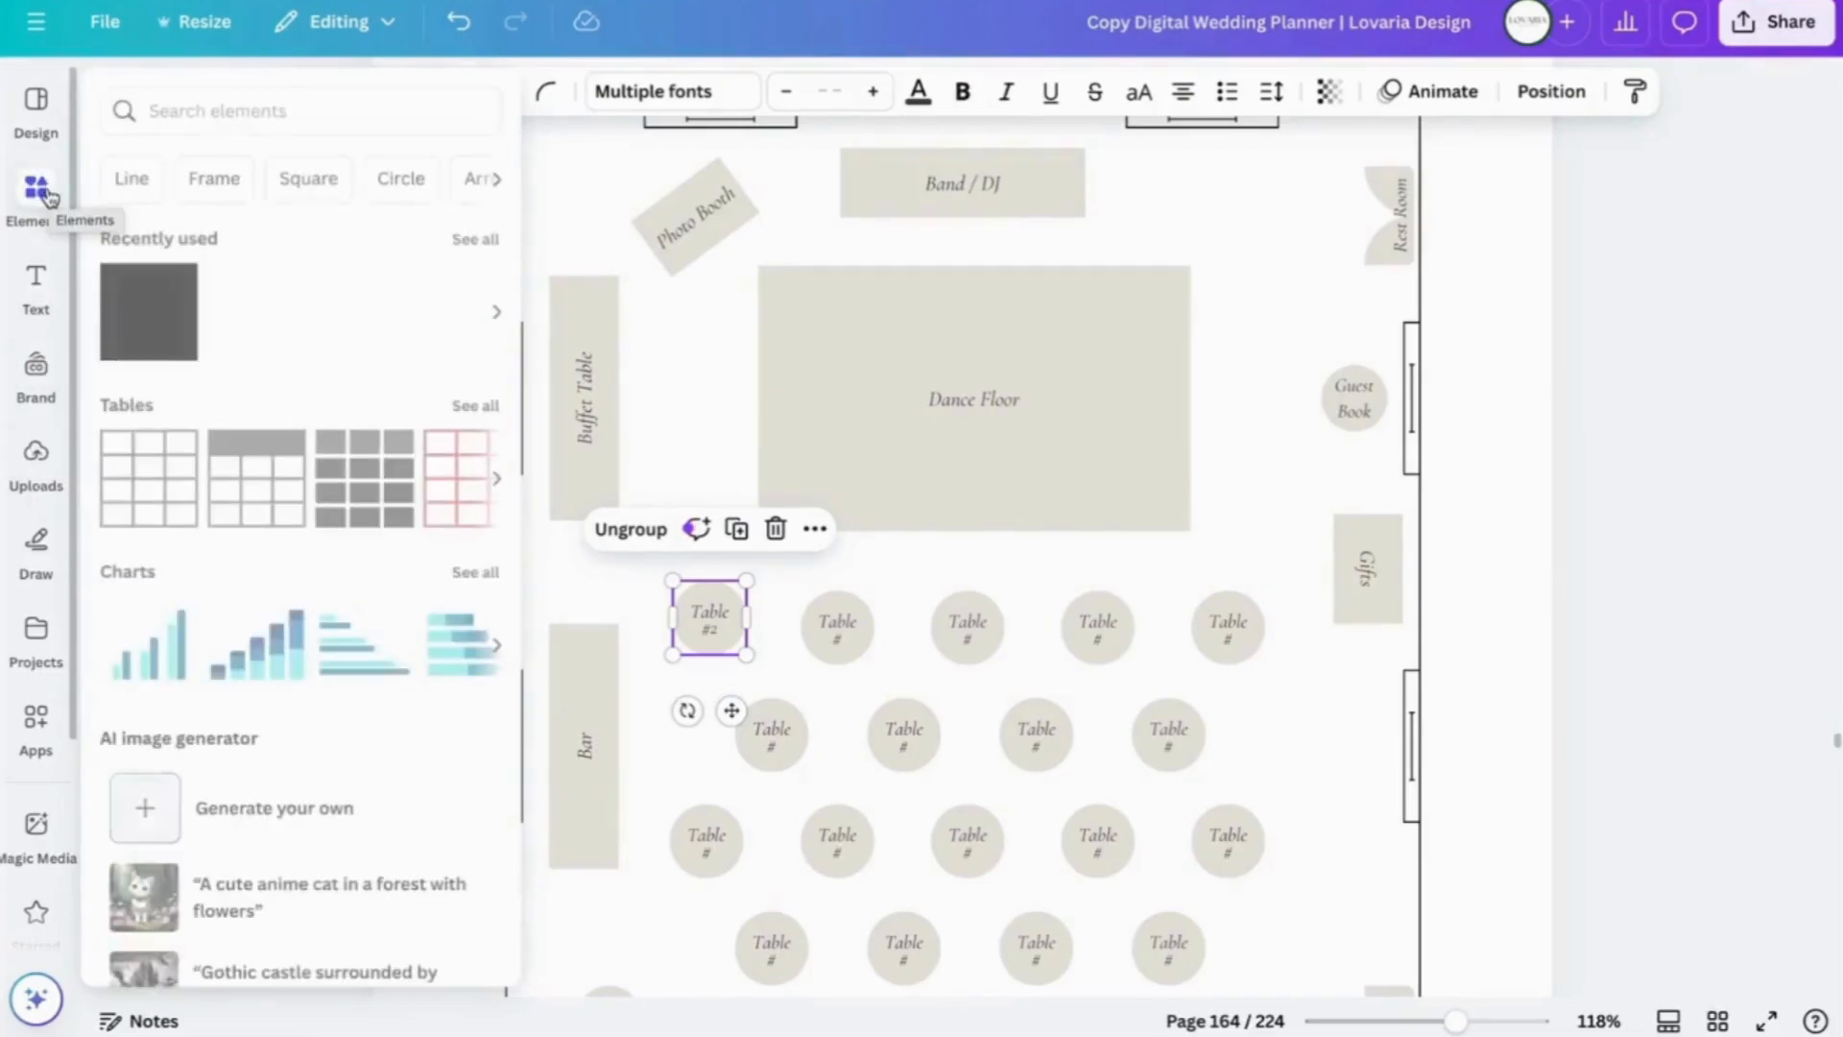
{"action": "left_click", "coordinate": [38, 192]}
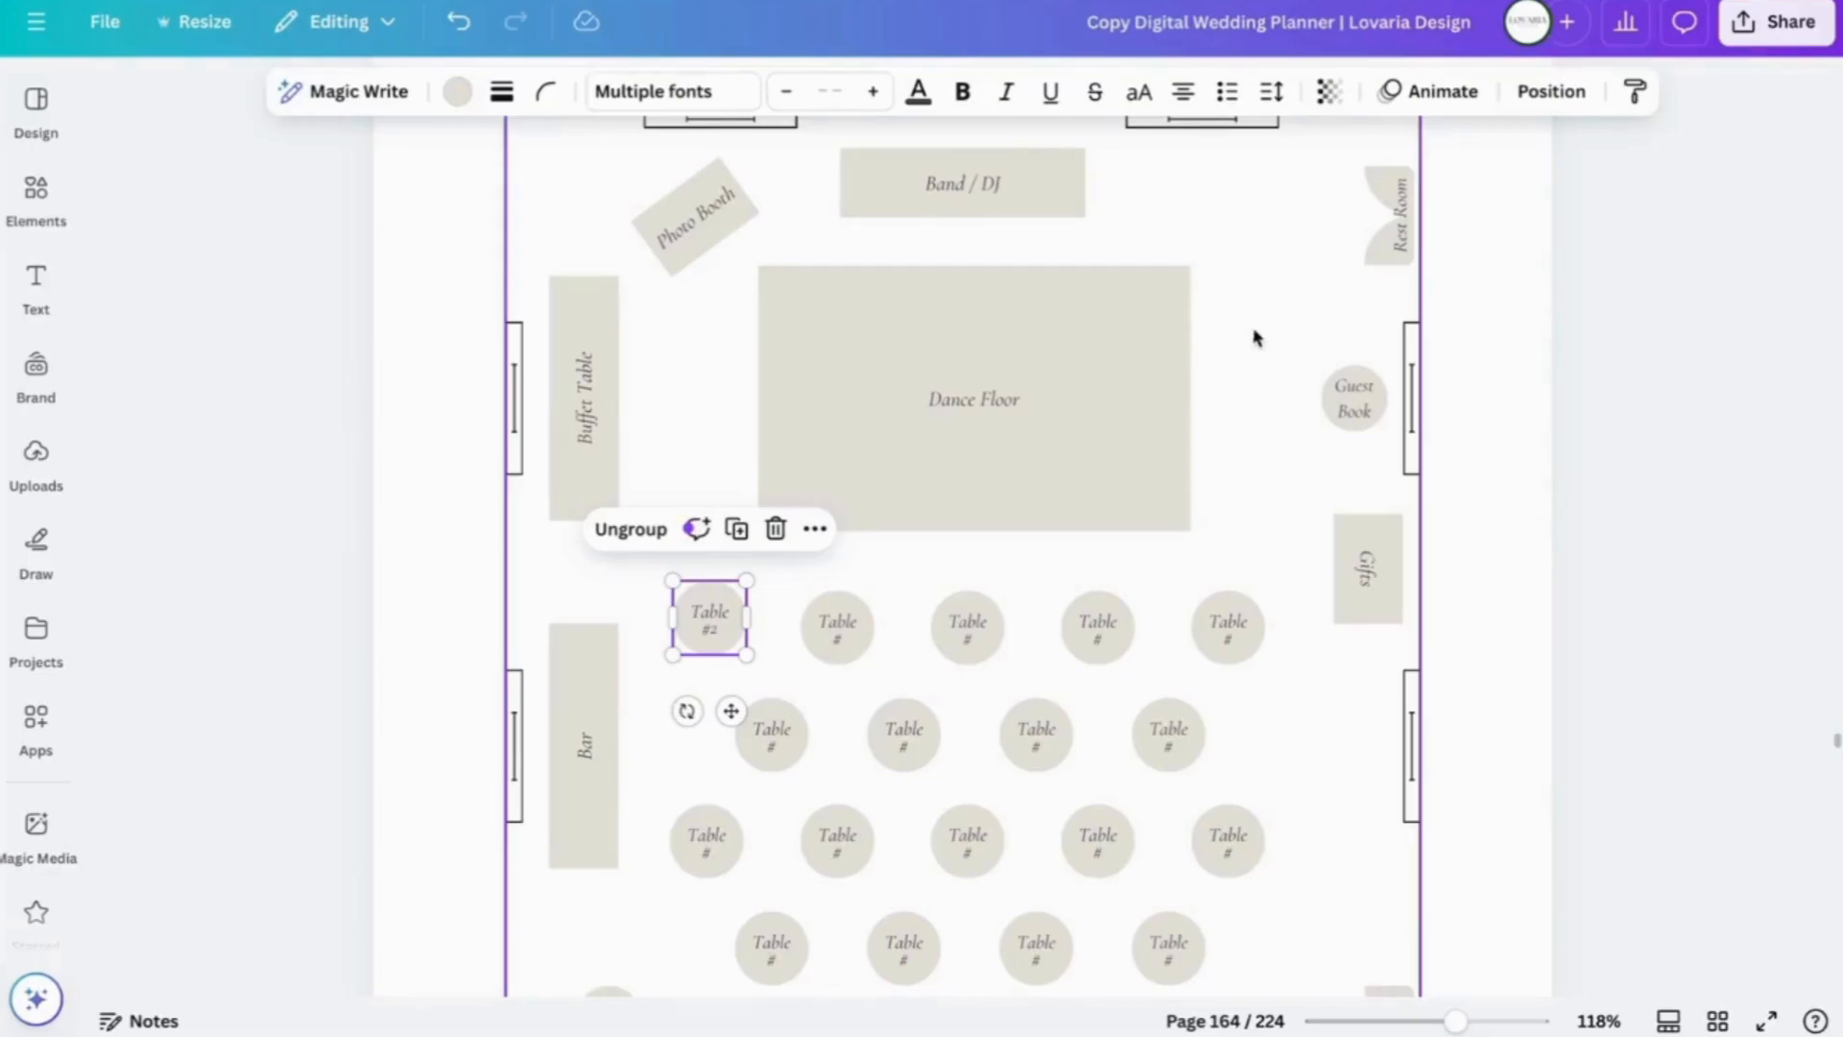
{"action": "left_click", "coordinate": [45, 204]}
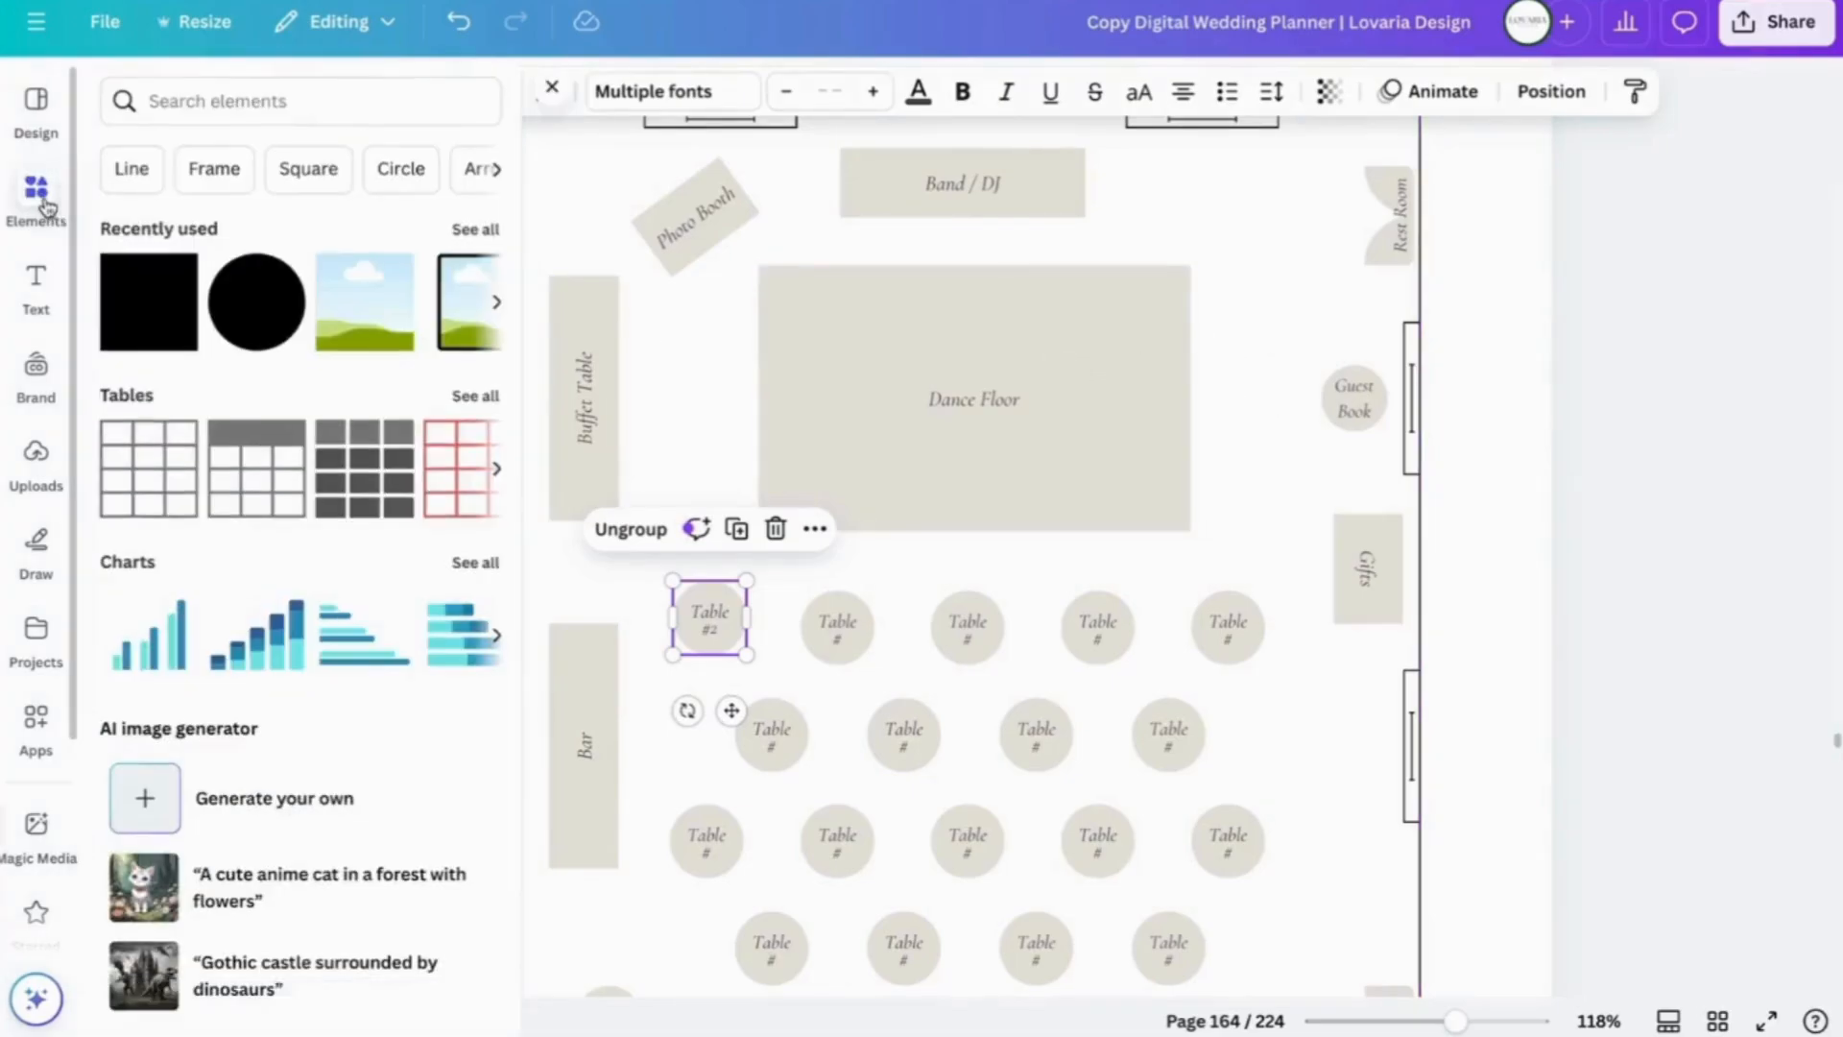
{"action": "left_click", "coordinate": [226, 99]}
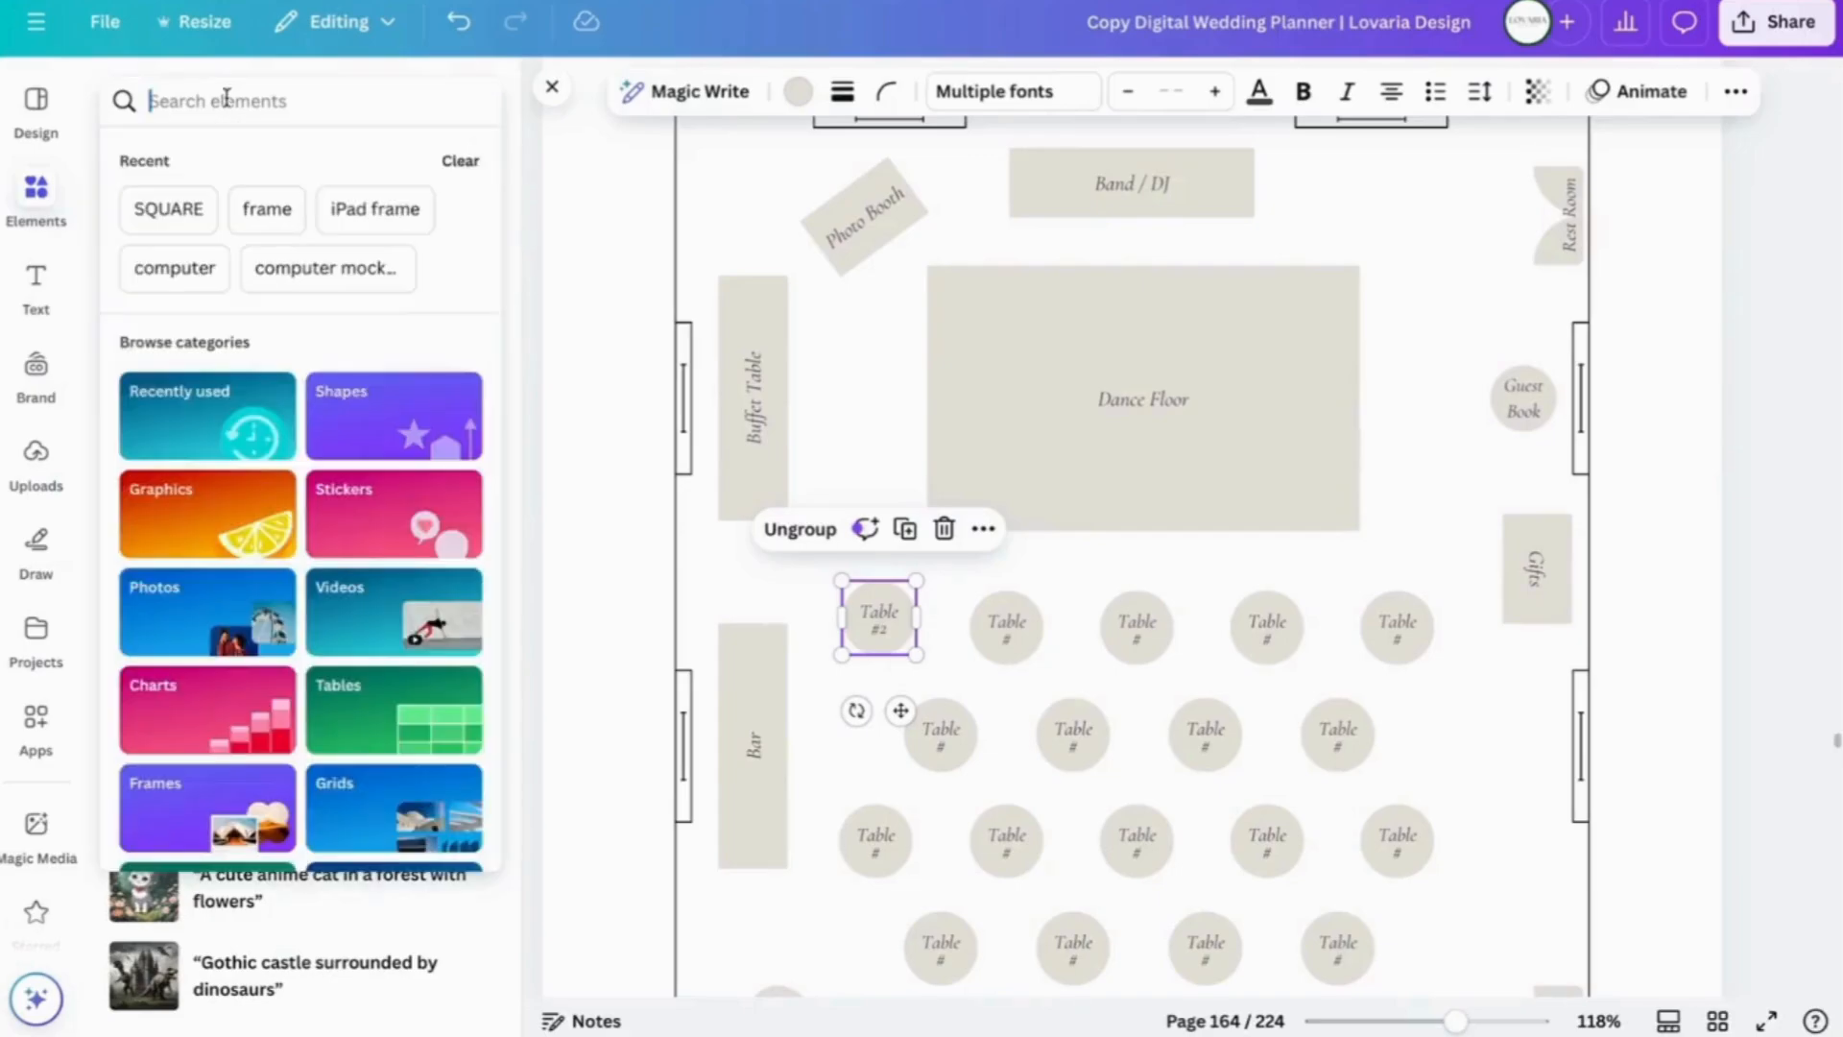
{"action": "type", "text": "CIRCLE"}
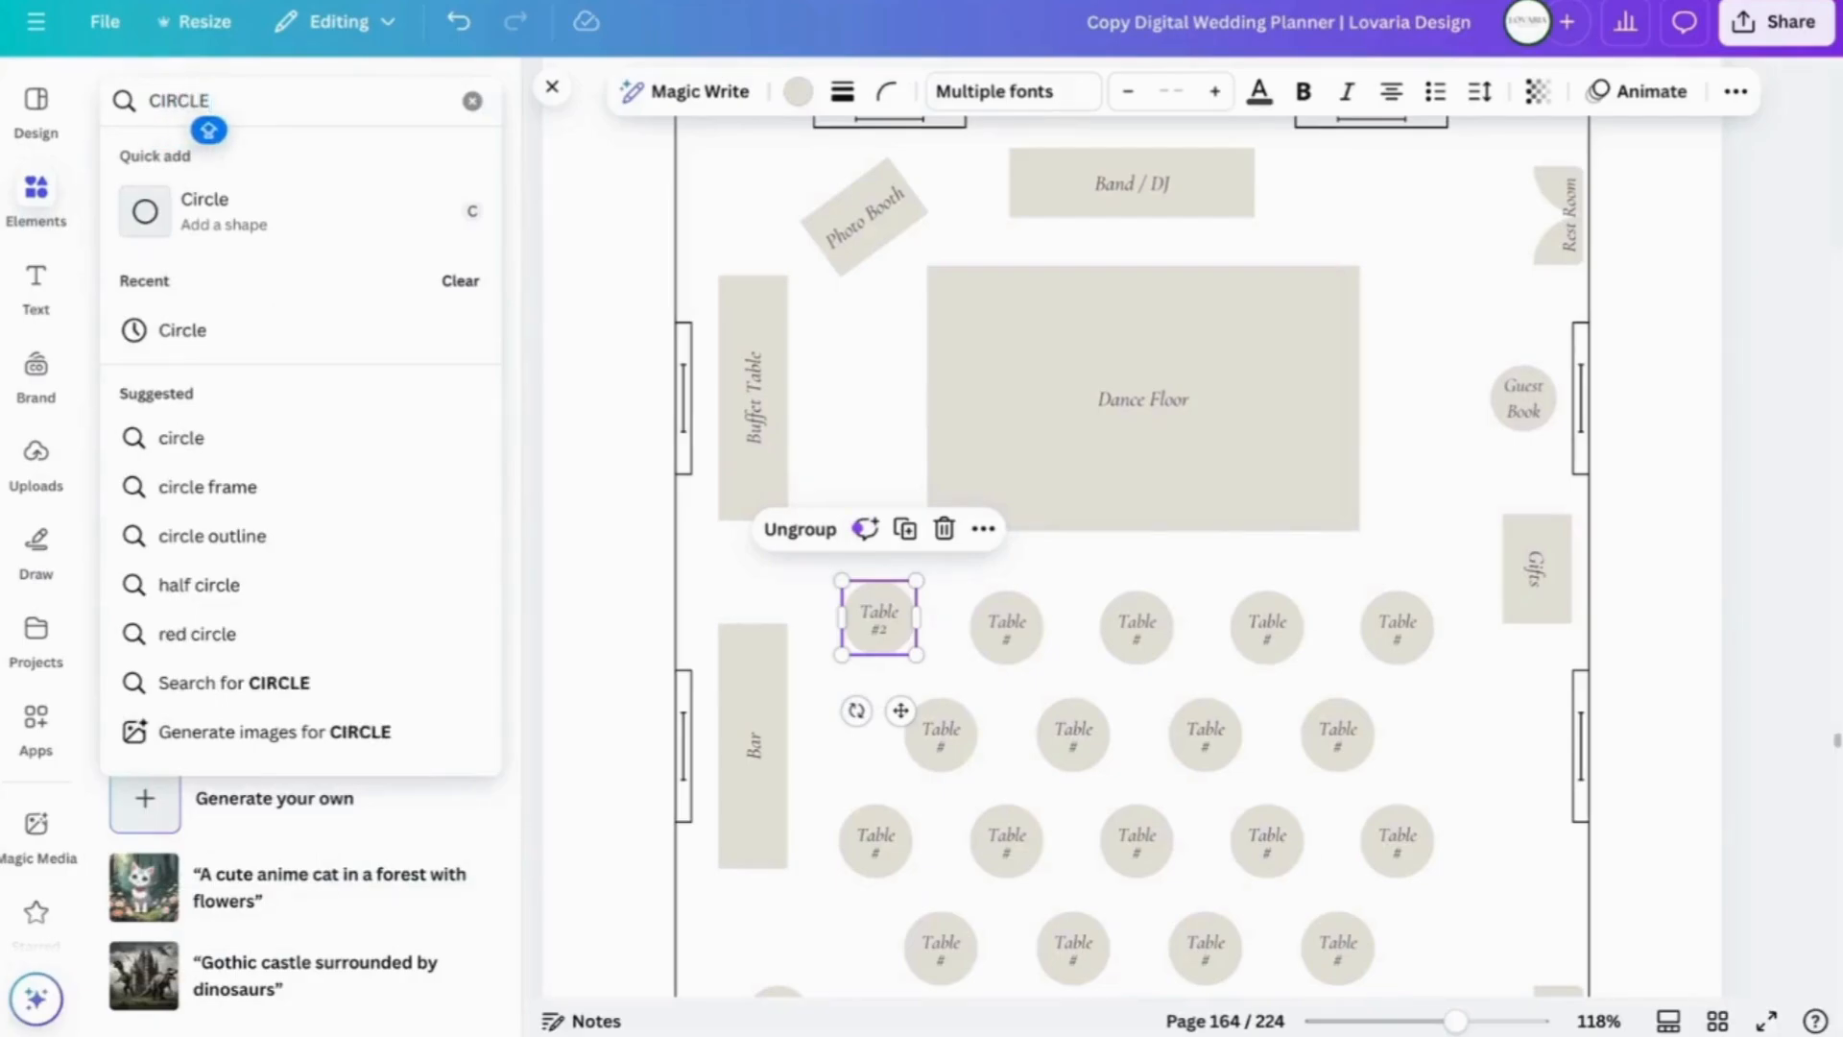
{"action": "left_click", "coordinate": [227, 213]}
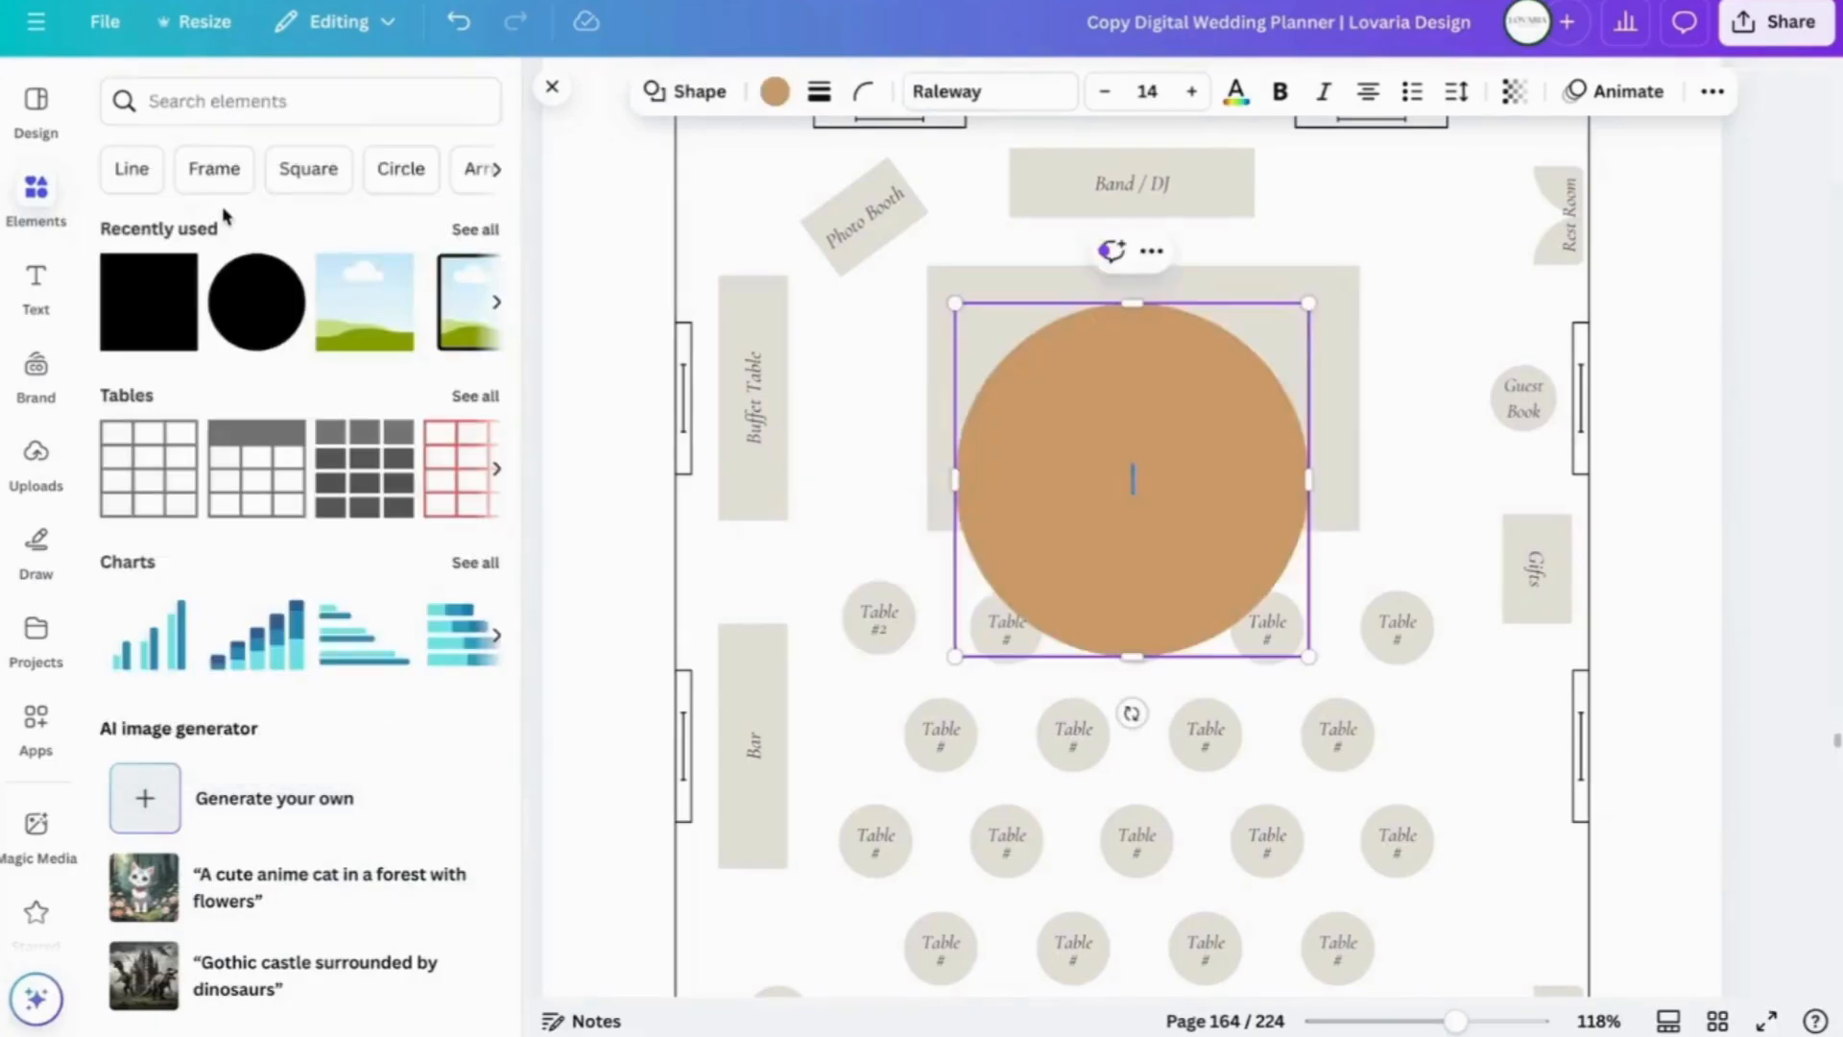
{"action": "left_click_drag", "start_coordinate": [1309, 303], "coordinate": [1062, 550]}
{"action": "double_click", "coordinate": [985, 606]}
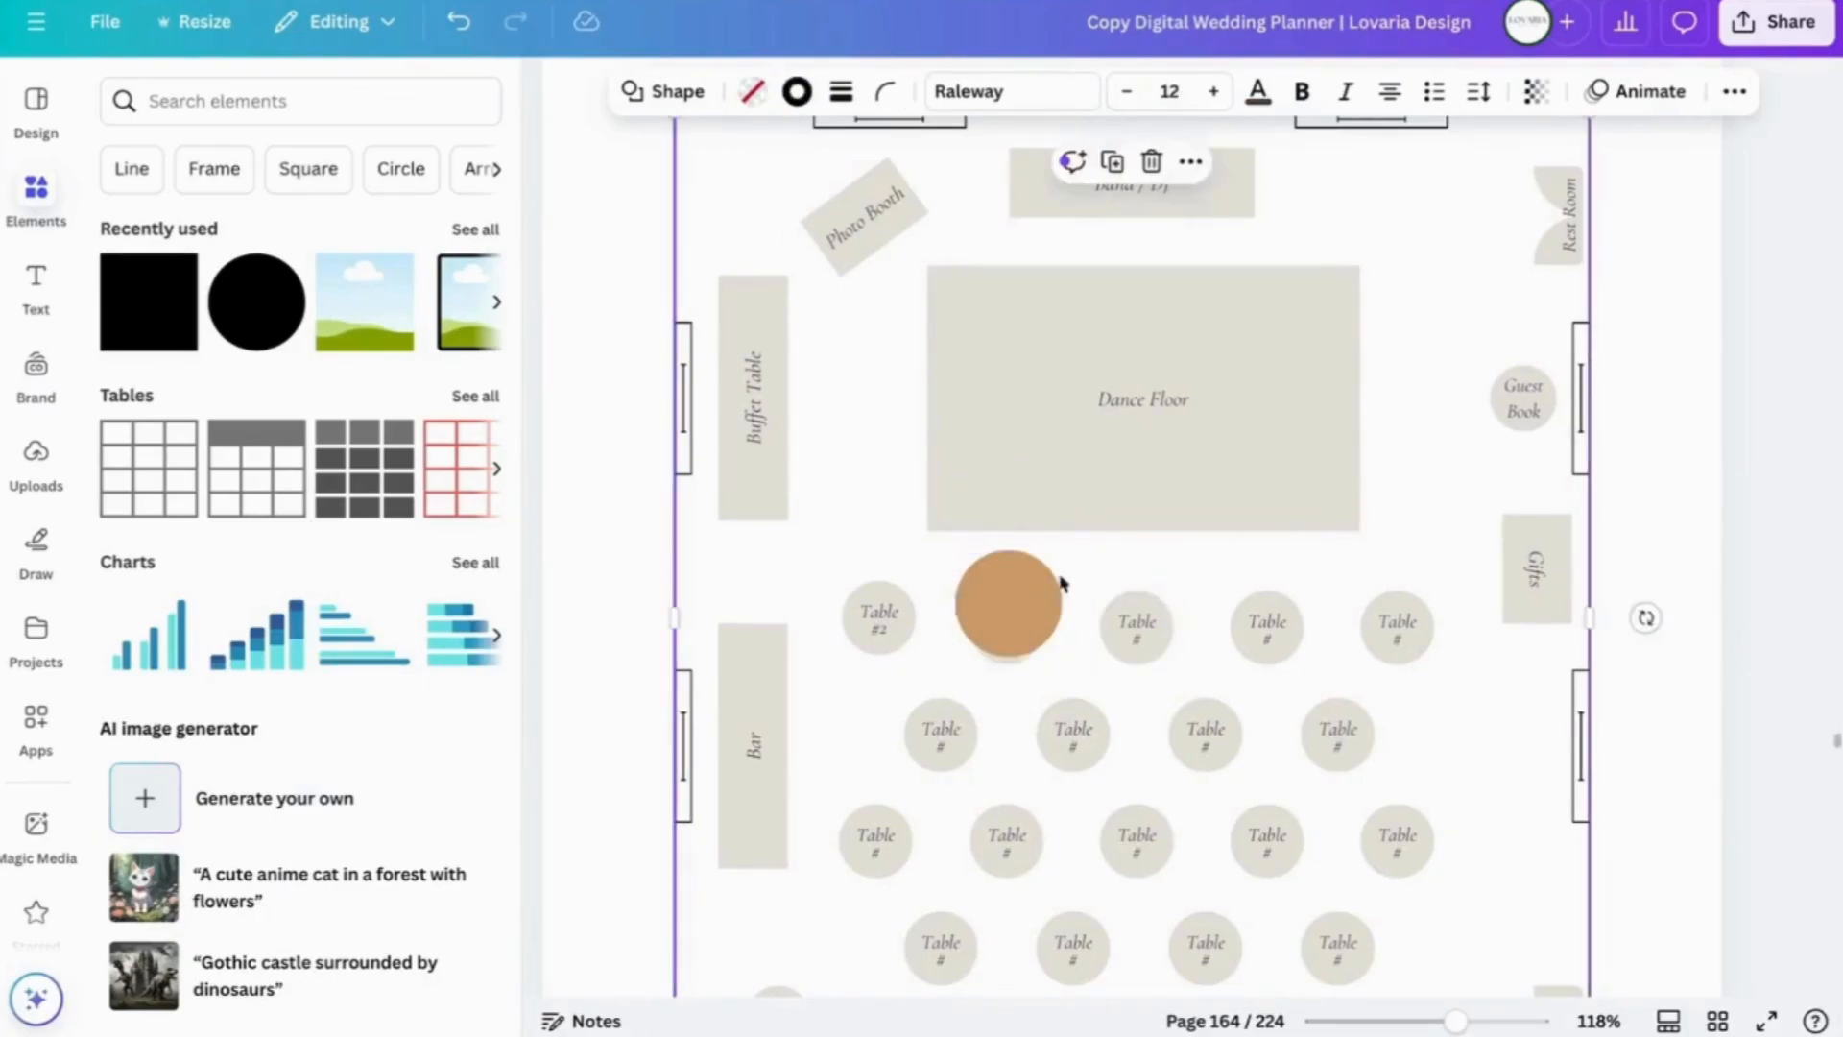
{"action": "left_click_drag", "start_coordinate": [1015, 601], "coordinate": [1435, 286]}
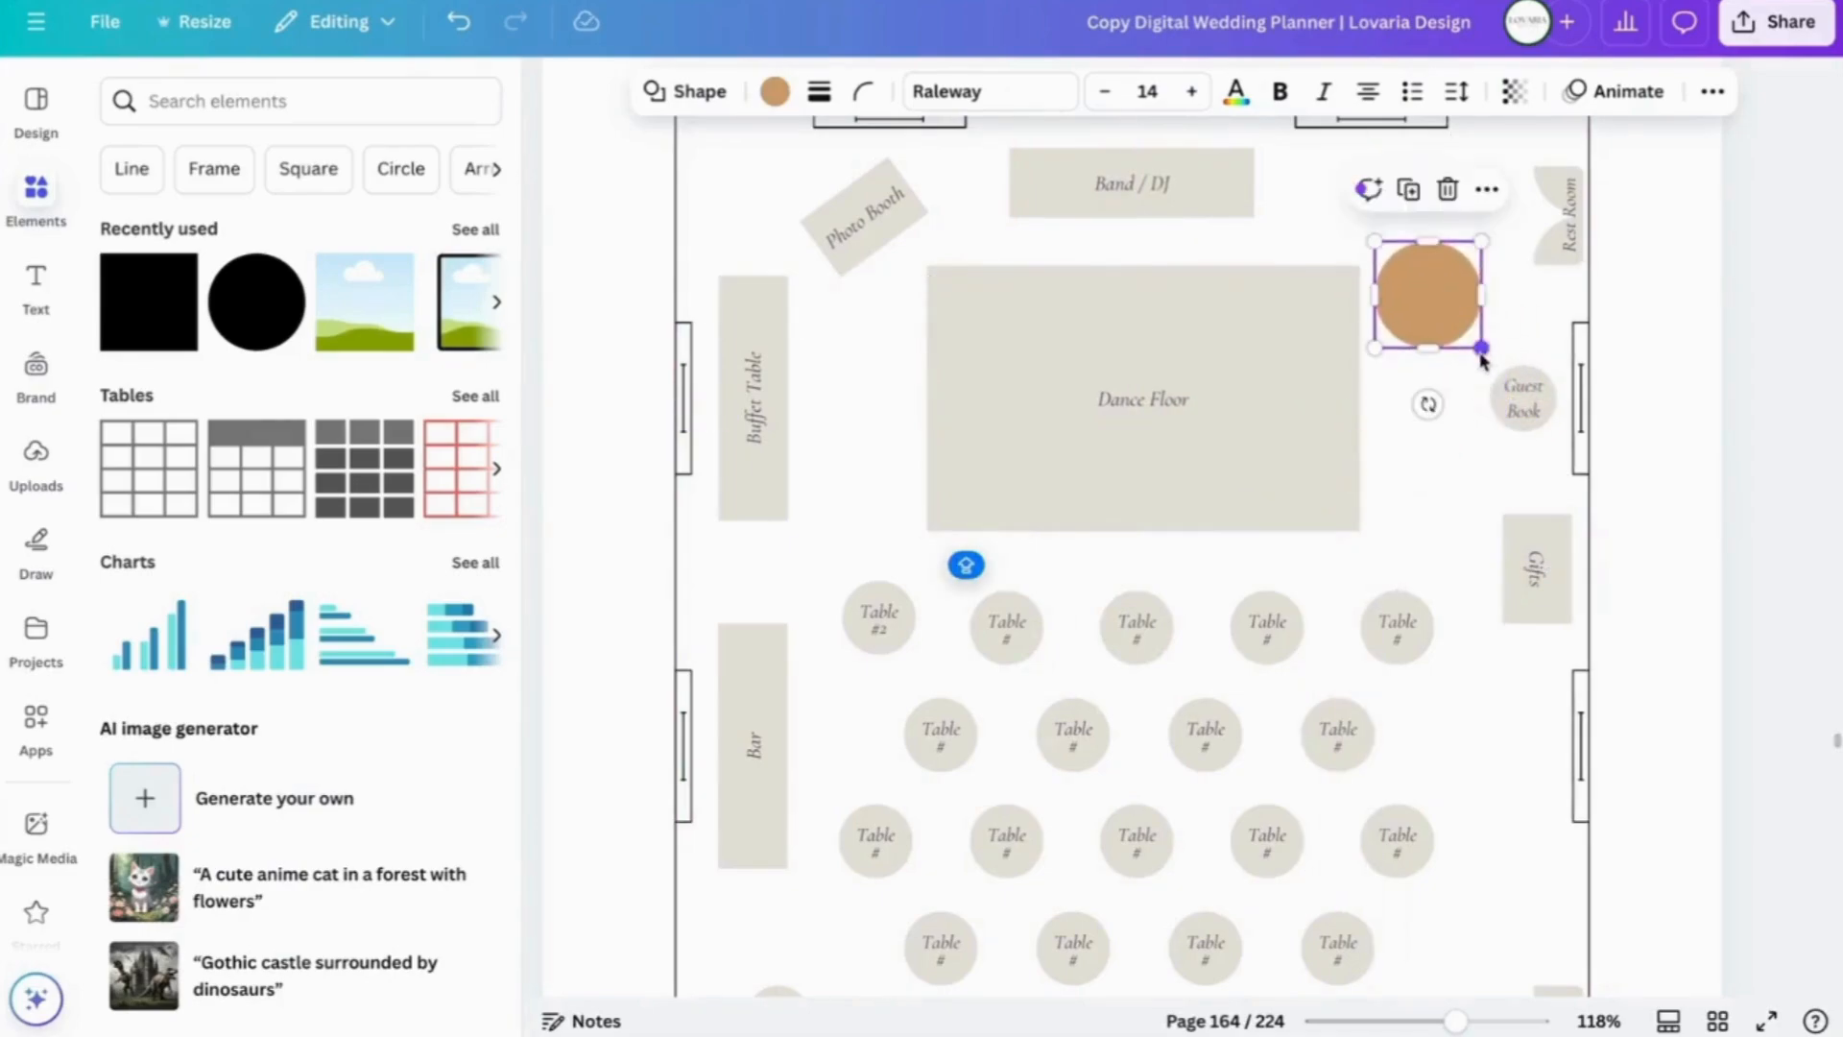
{"action": "left_click", "coordinate": [1520, 411]}
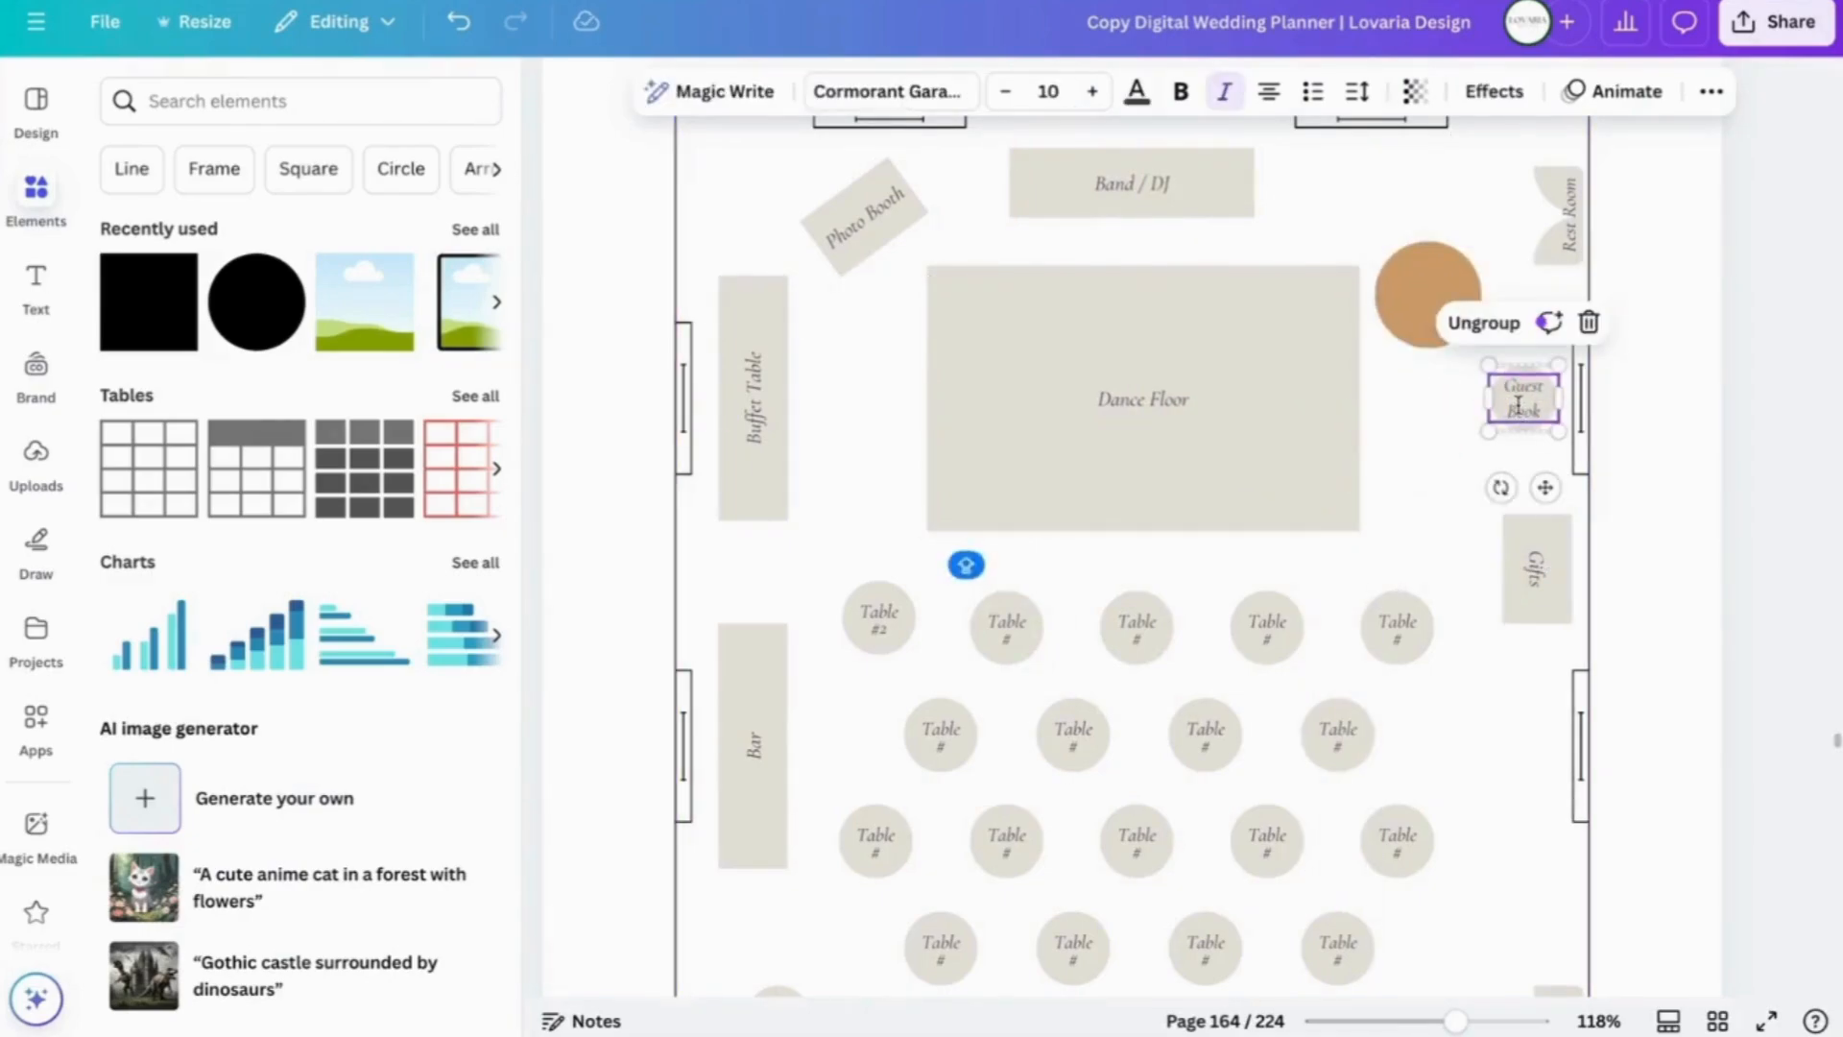
{"action": "left_click", "coordinate": [1430, 294]}
{"action": "key", "text": "Delete"}
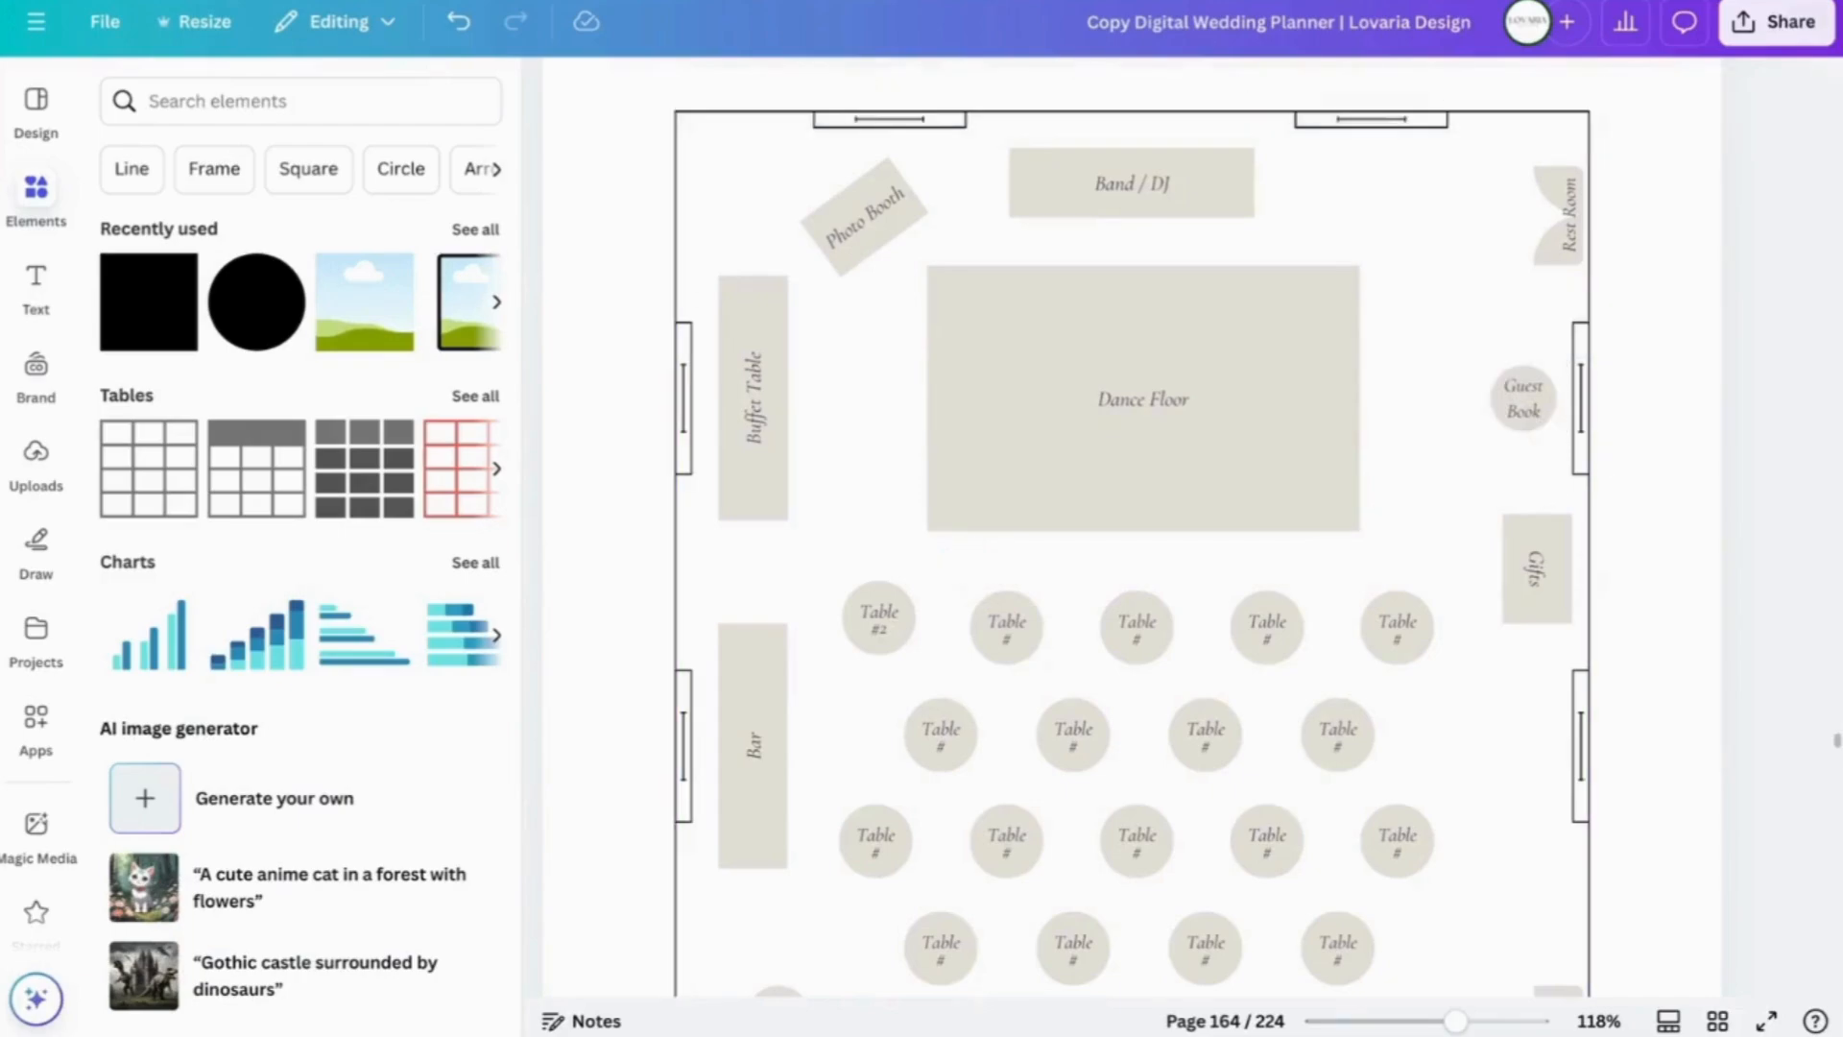
- Duplicate the Guest Book marker and move the copy toward the dance floor
{"action": "left_click", "coordinate": [1520, 384]}
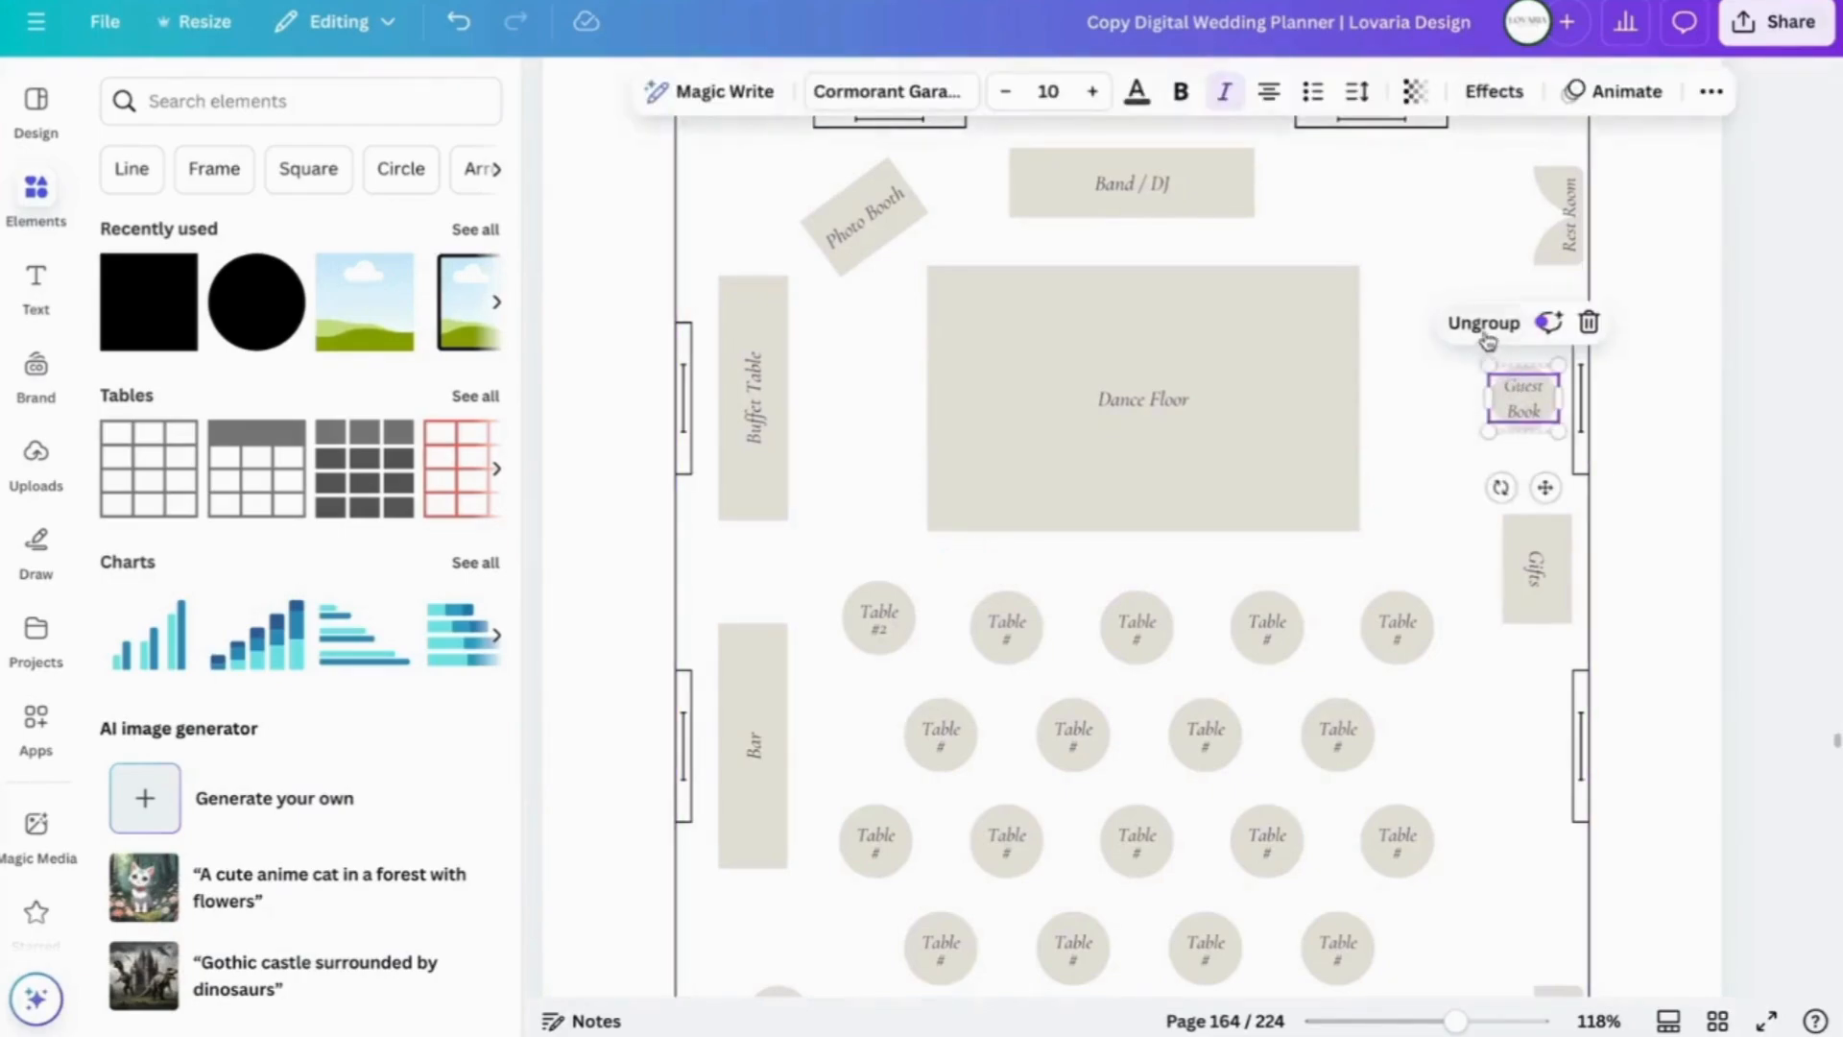
{"action": "right_click", "coordinate": [1520, 405]}
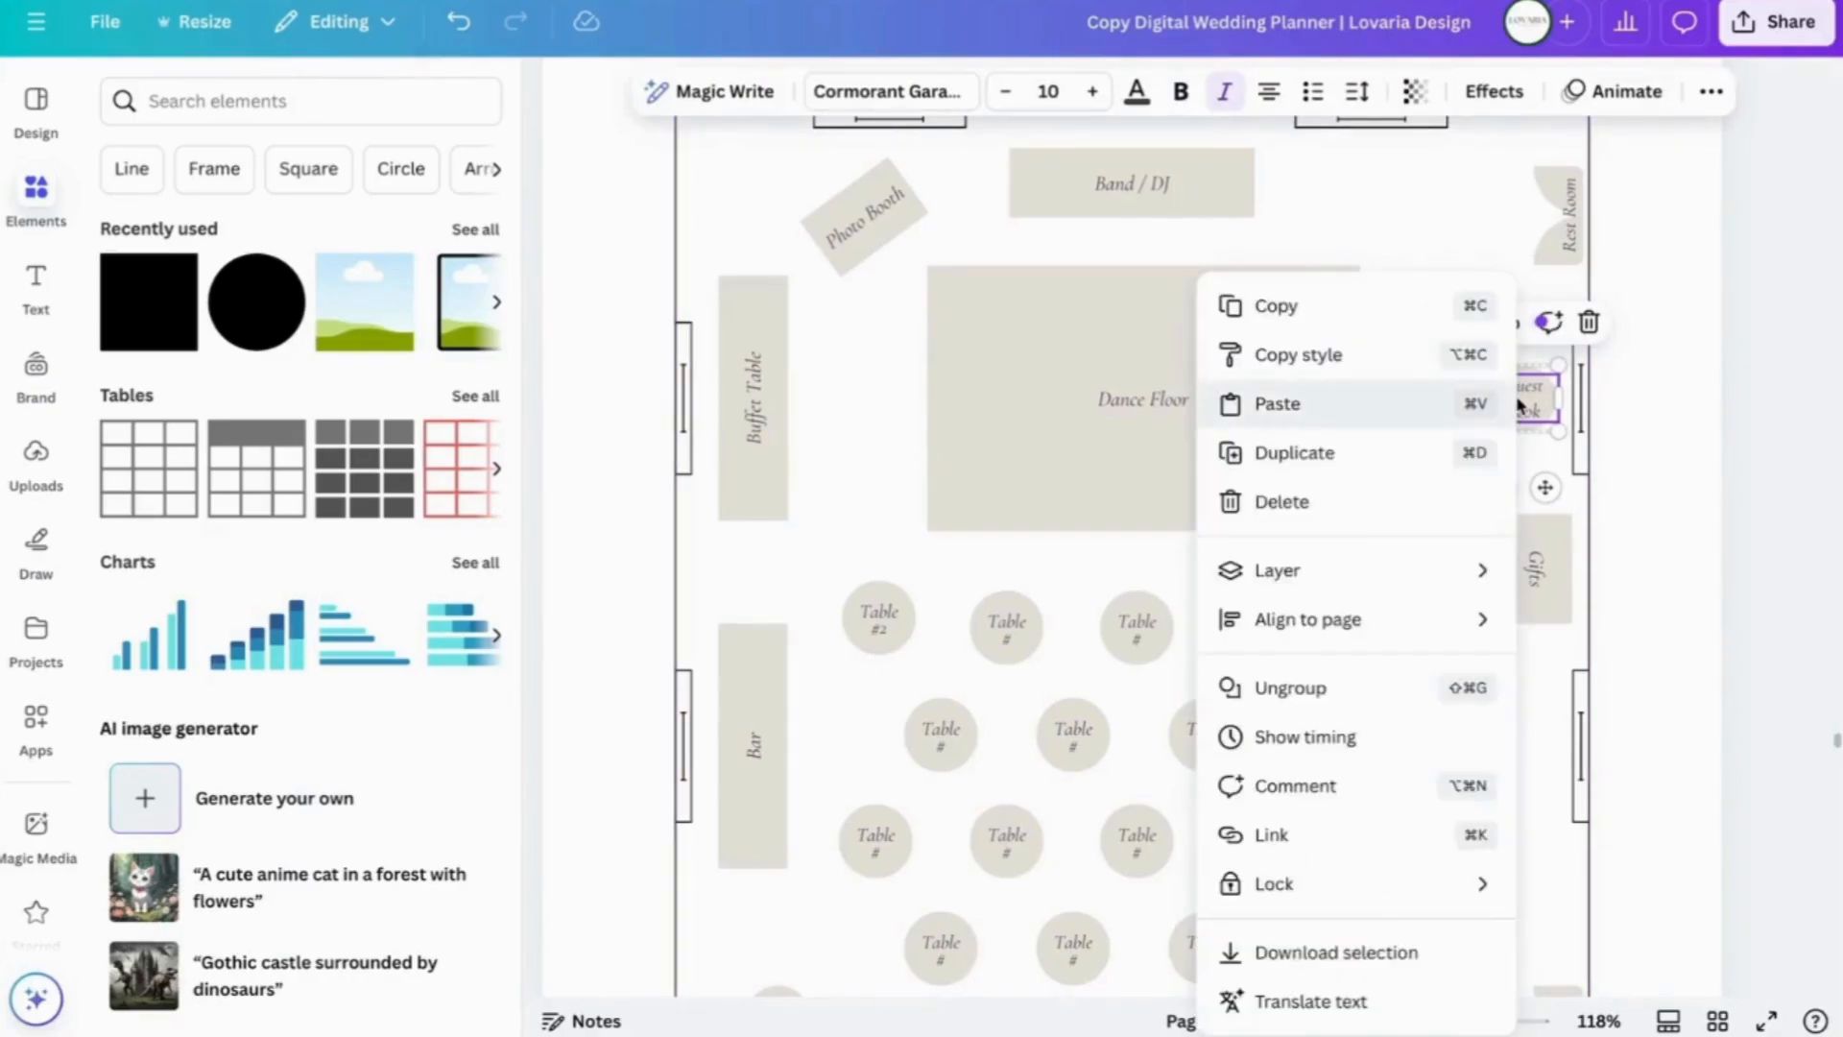
{"action": "left_click", "coordinate": [1387, 464]}
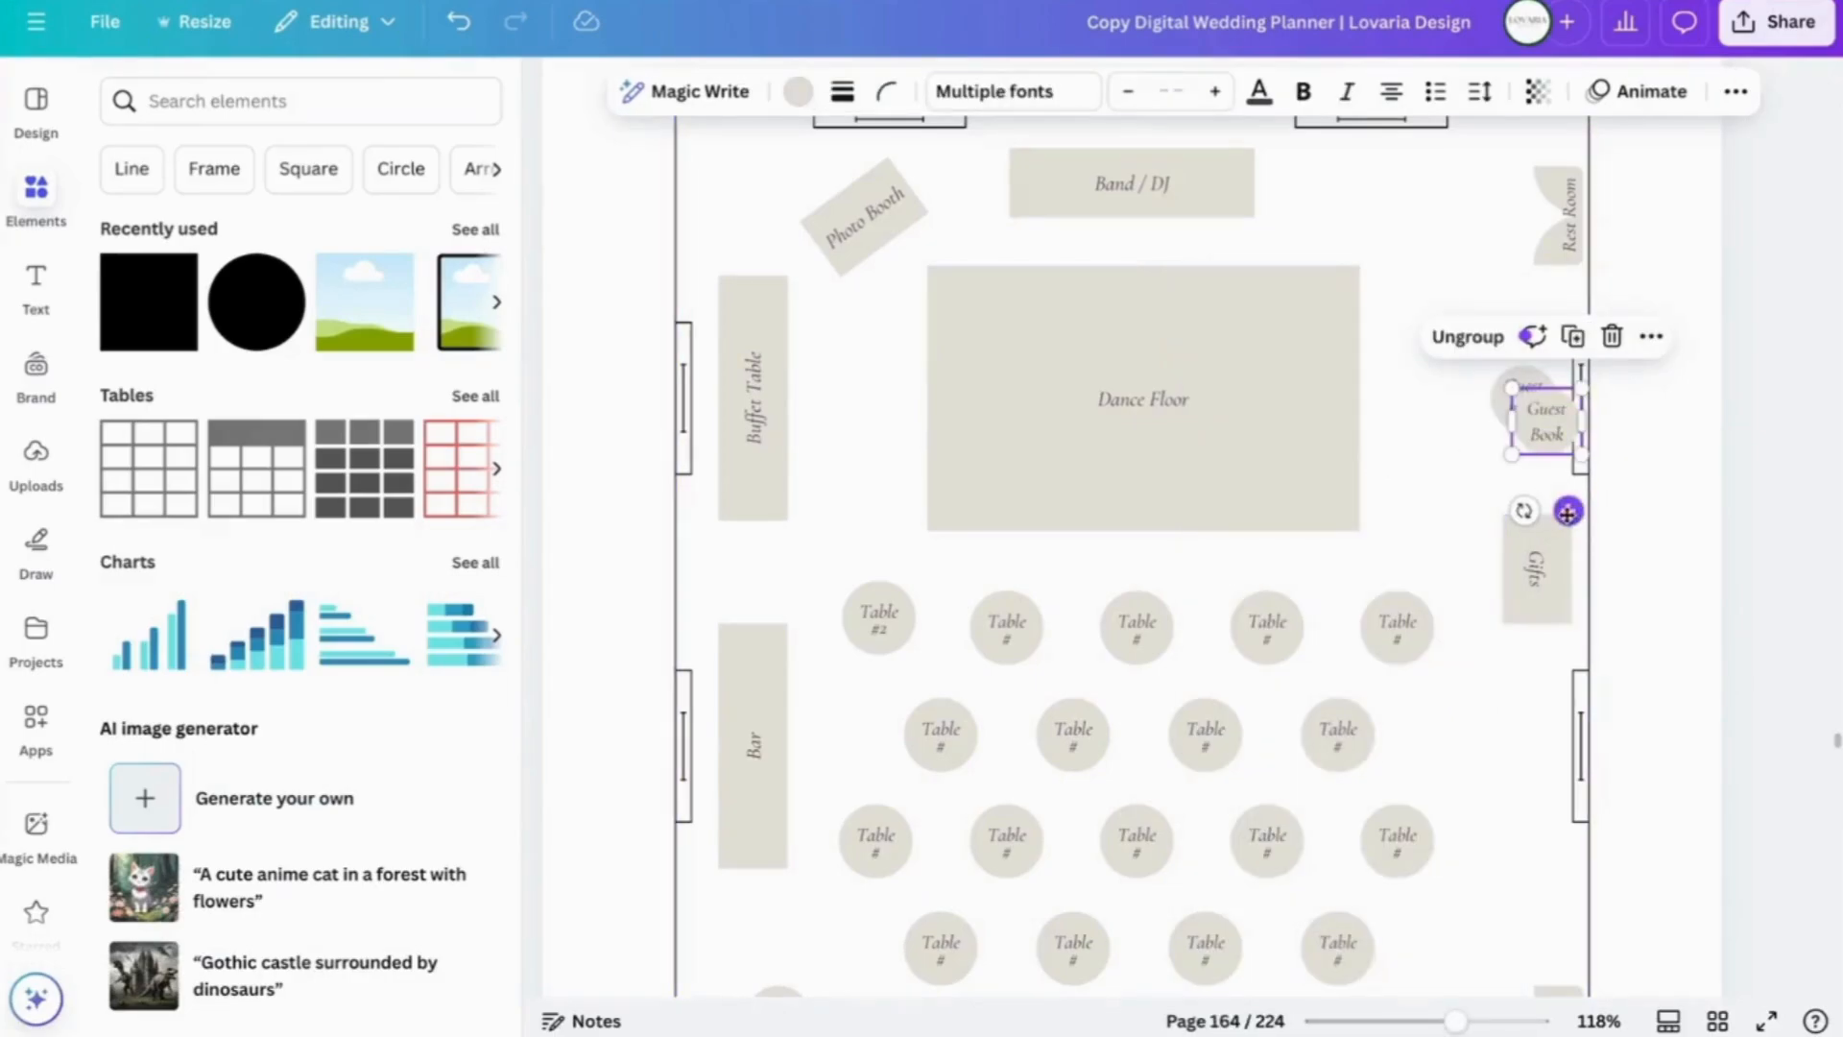
{"action": "left_click_drag", "start_coordinate": [1567, 510], "coordinate": [1455, 367]}
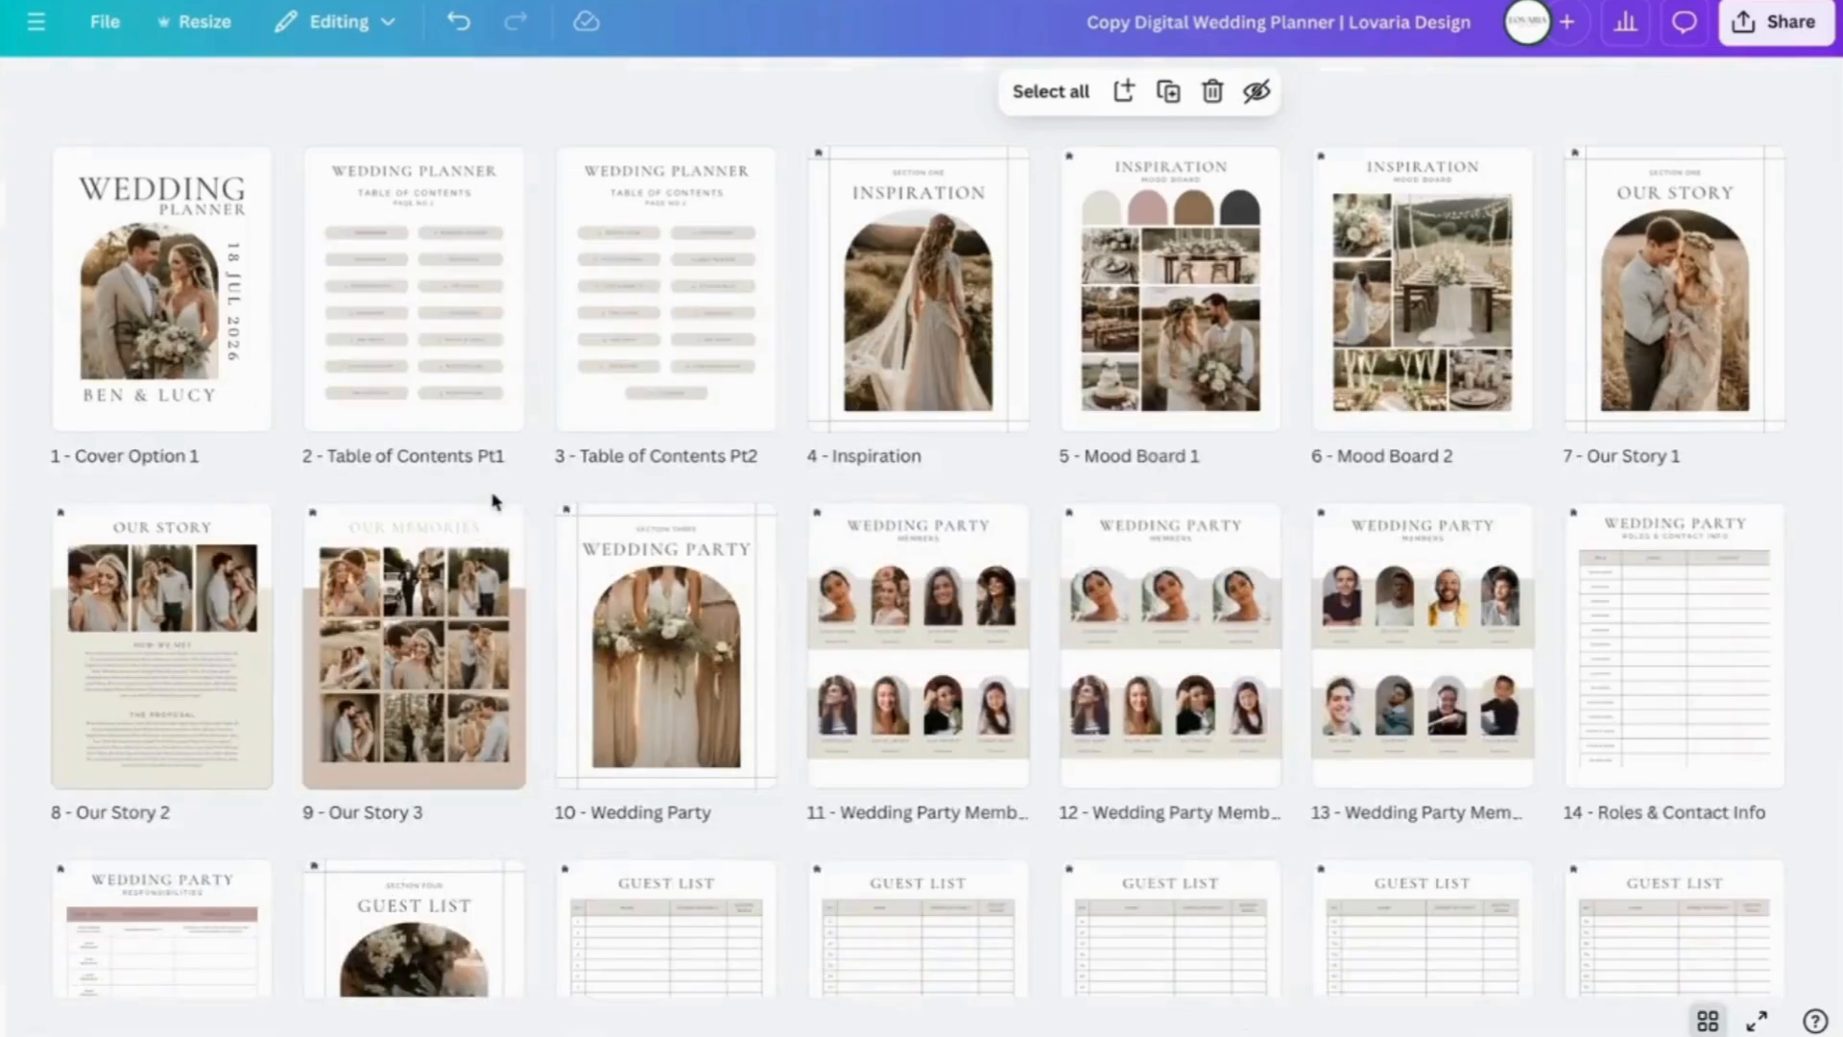
{"action": "scroll", "coordinate": [492, 501], "scroll_direction": "down", "scroll_amount": 5}
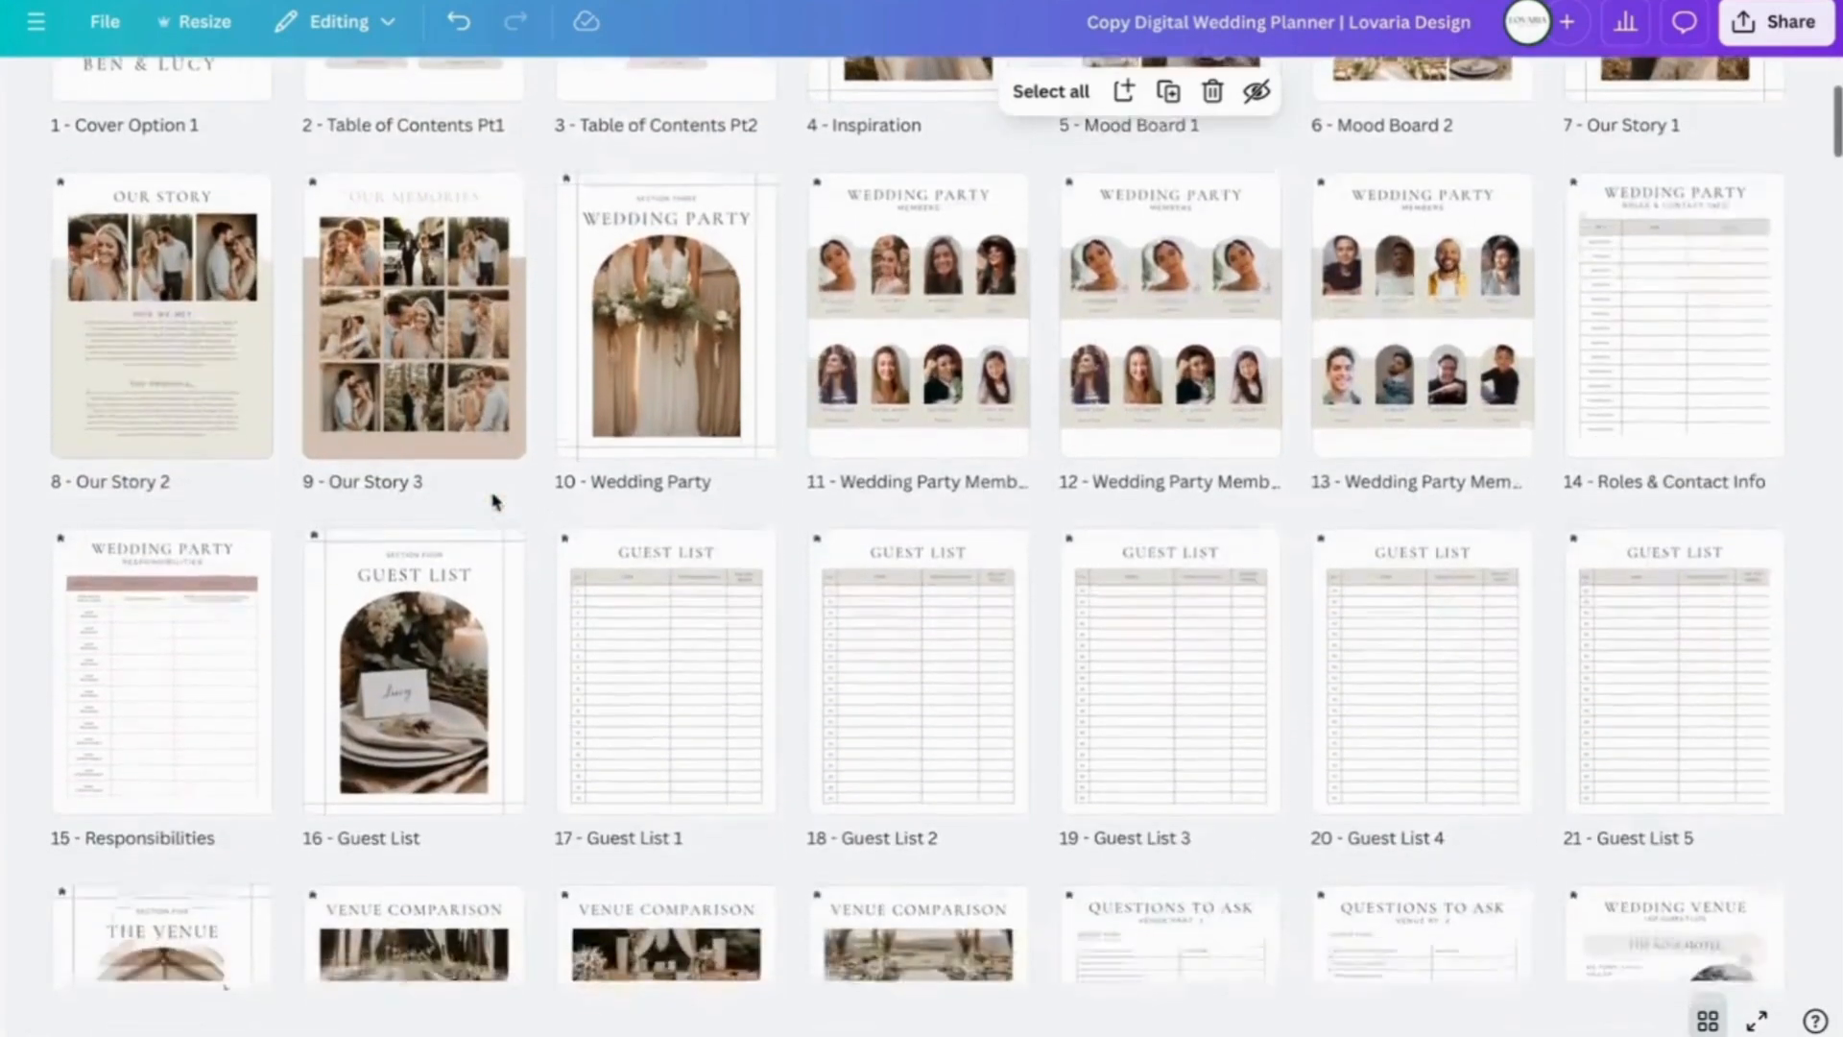
{"action": "scroll", "coordinate": [493, 501], "scroll_direction": "down", "scroll_amount": 3}
{"action": "scroll", "coordinate": [492, 501], "scroll_direction": "up", "scroll_amount": 8}
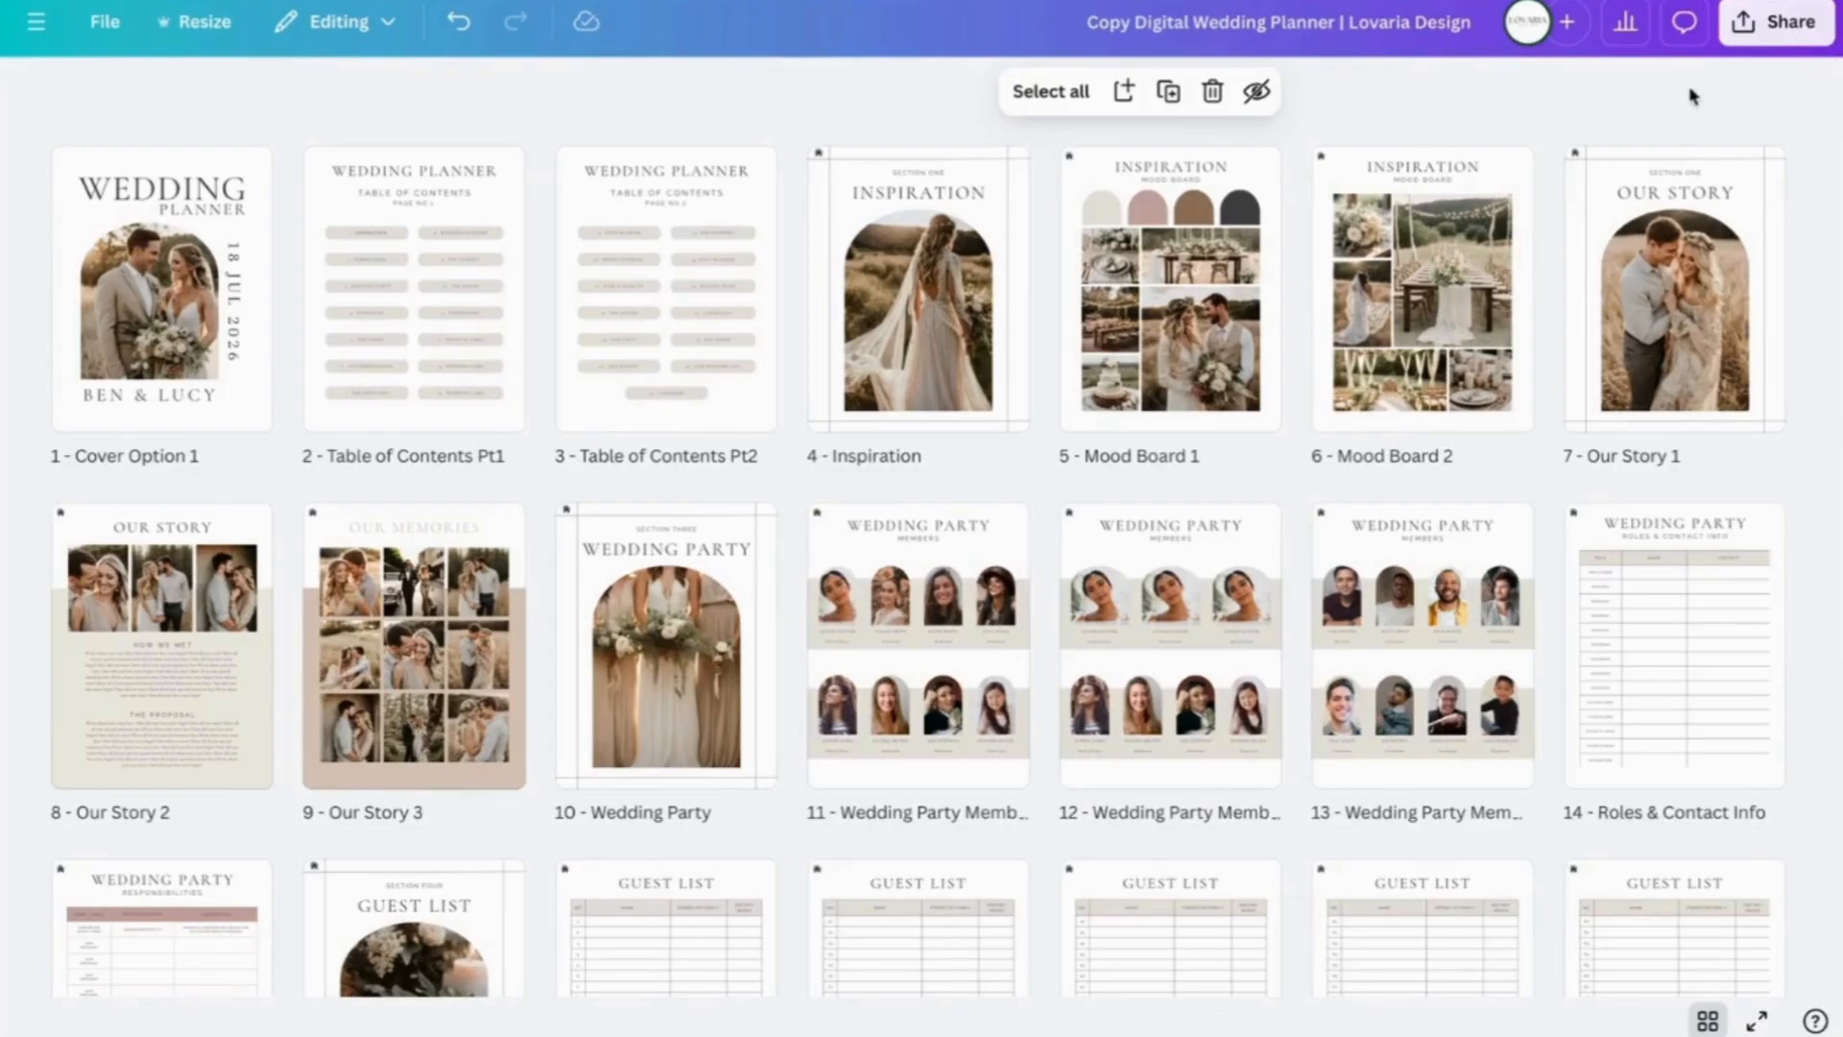
{"action": "left_click", "coordinate": [1777, 26]}
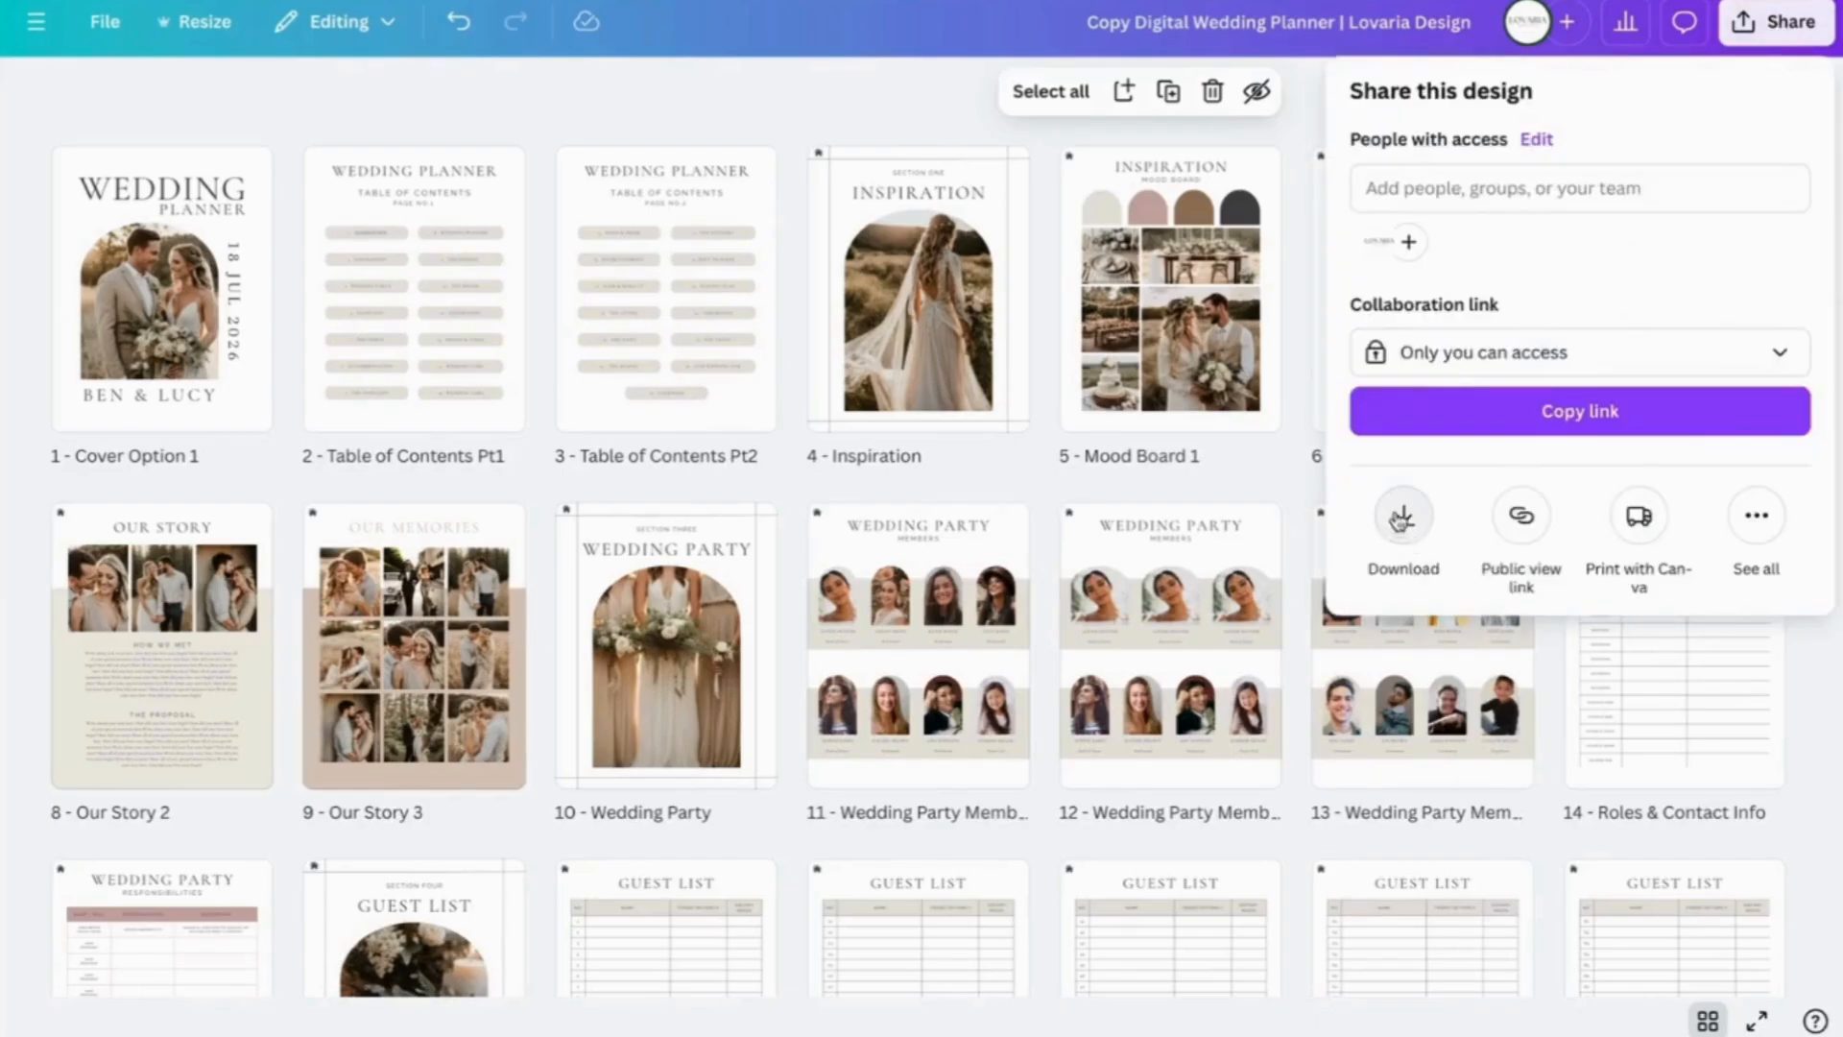
{"action": "left_click", "coordinate": [1404, 527]}
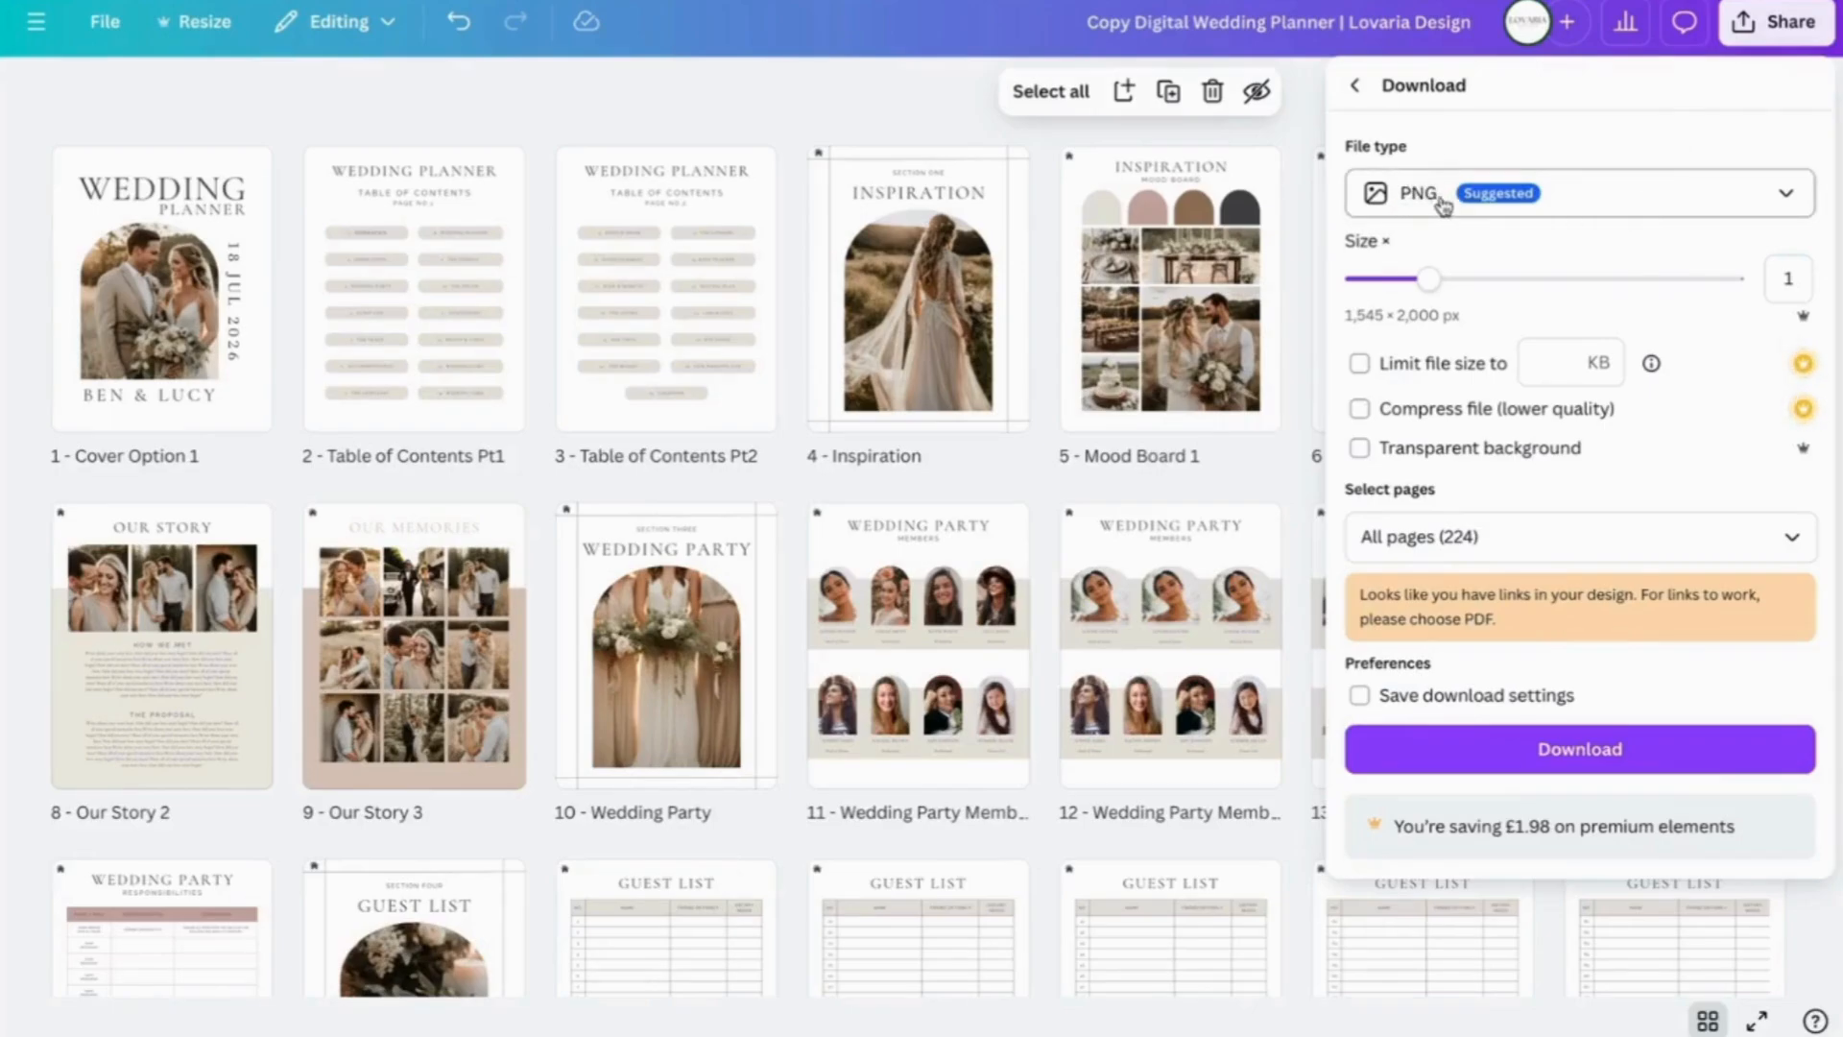
{"action": "left_click", "coordinate": [1643, 209]}
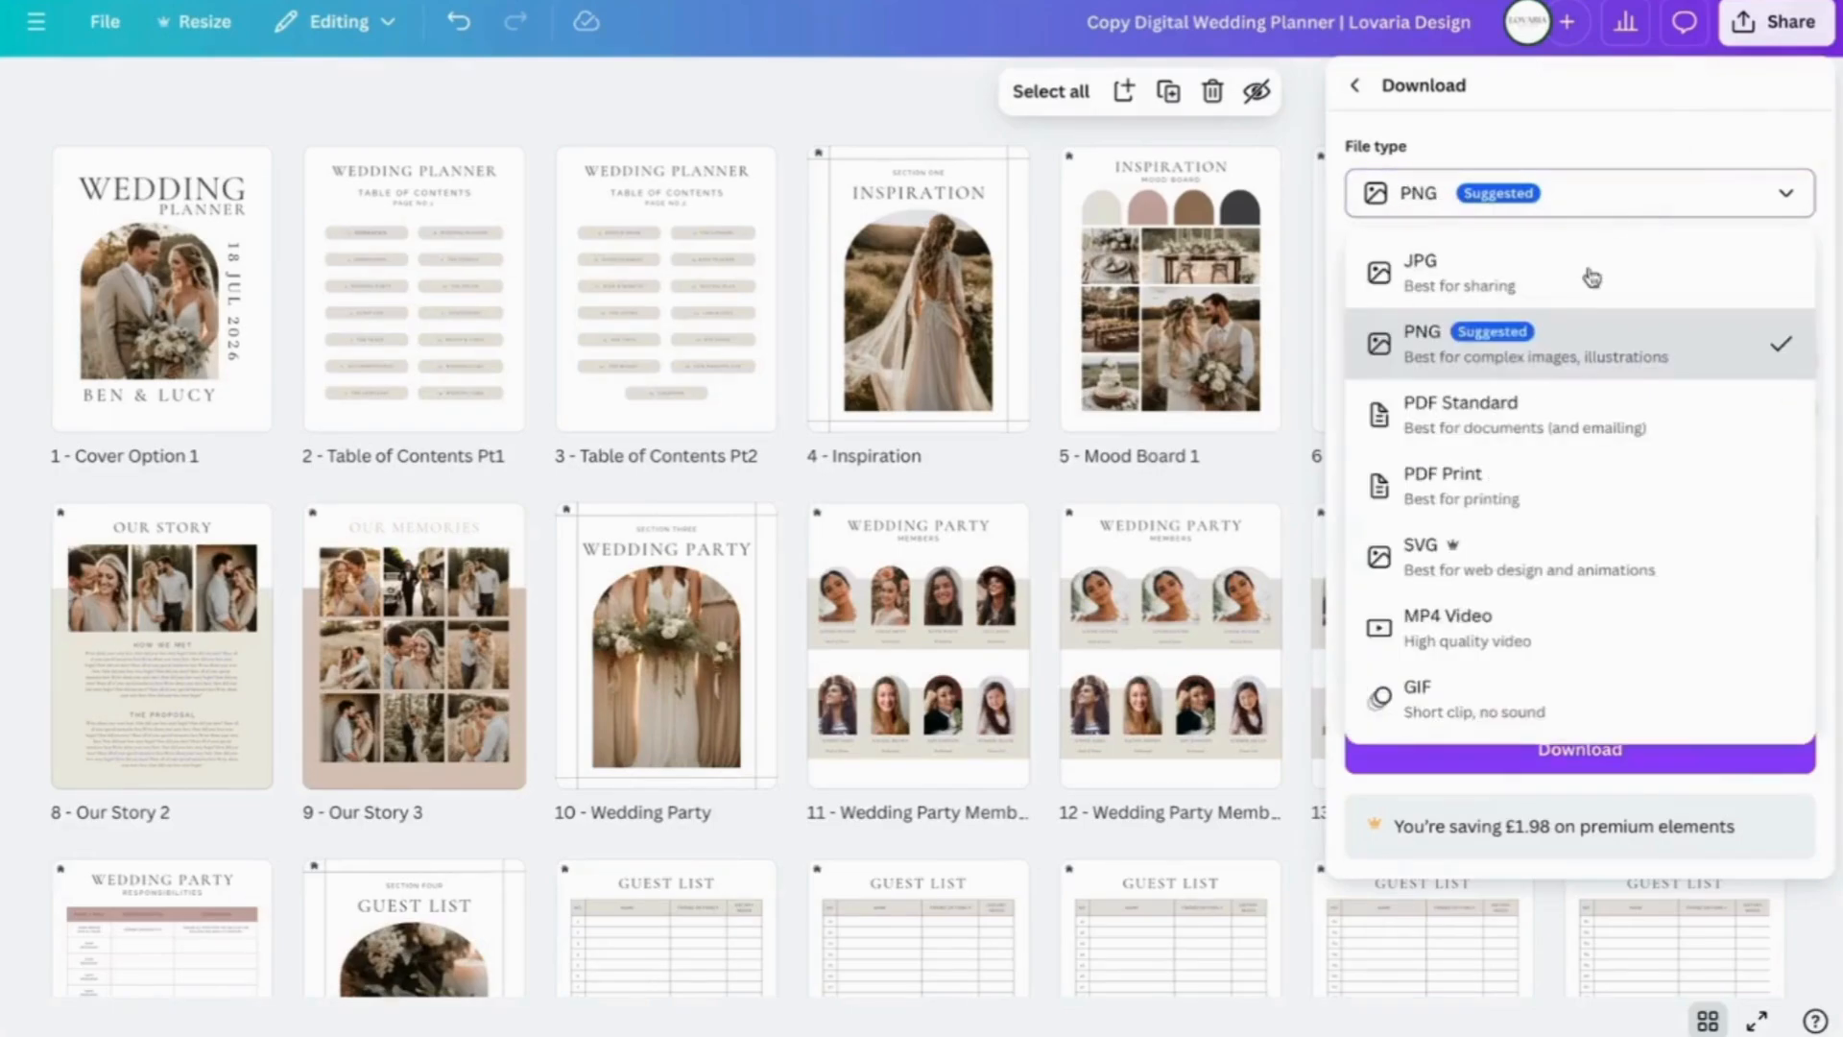
{"action": "left_click", "coordinate": [1538, 434]}
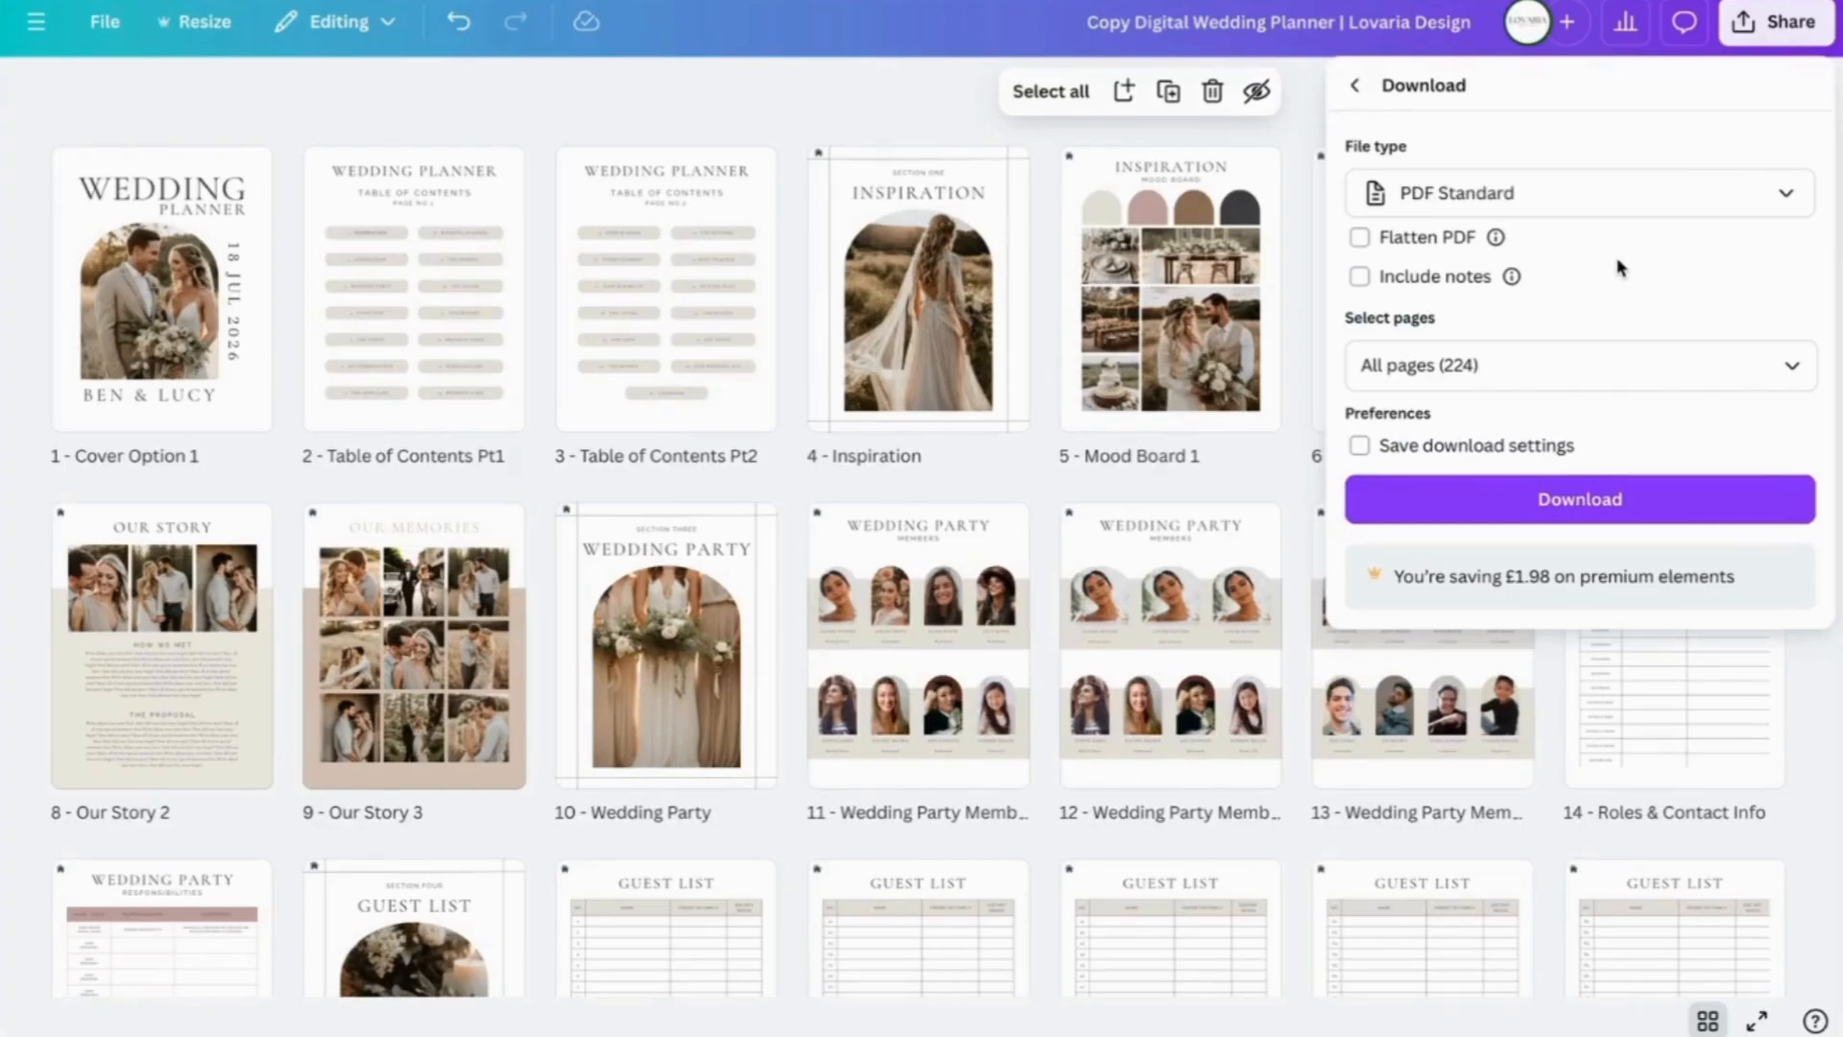
{"action": "key", "text": "Escape"}
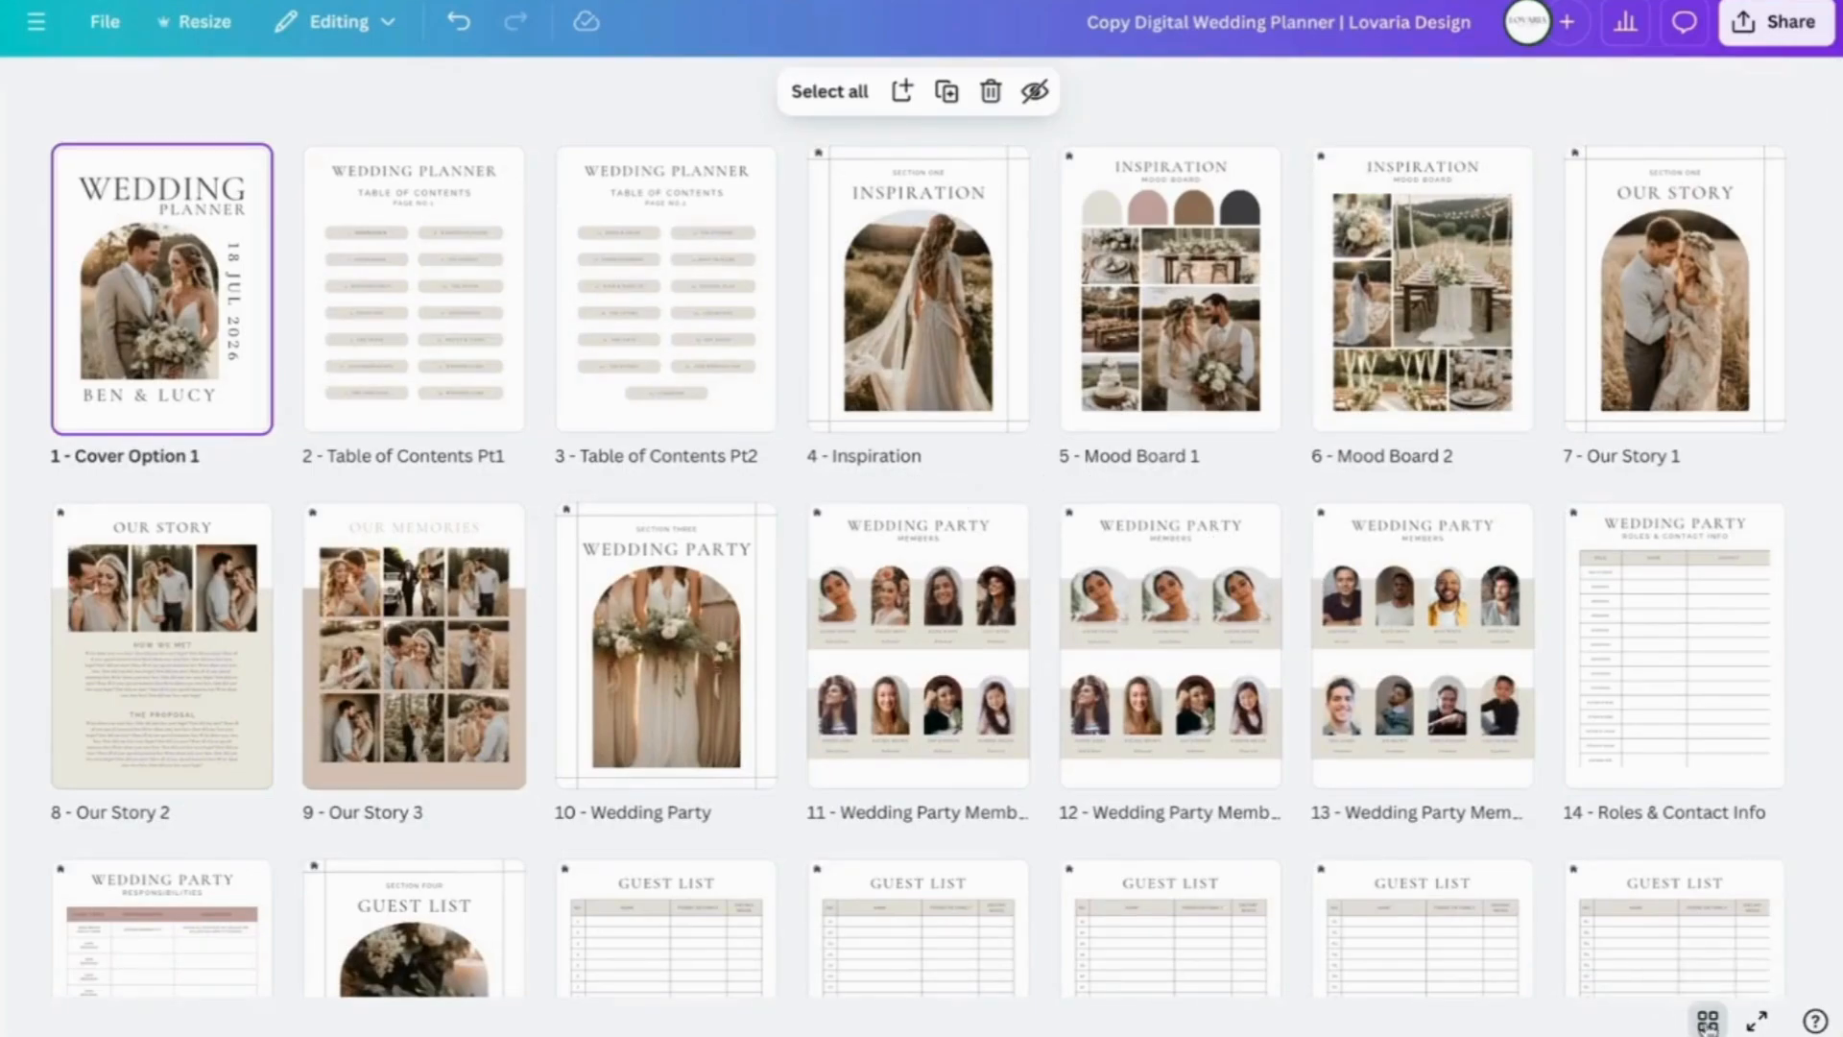
- Switch from the page overview to the scrolling editor and scroll back to the cover page
{"action": "left_click", "coordinate": [1708, 1021]}
{"action": "scroll", "coordinate": [1543, 595], "scroll_direction": "down", "scroll_amount": 6}
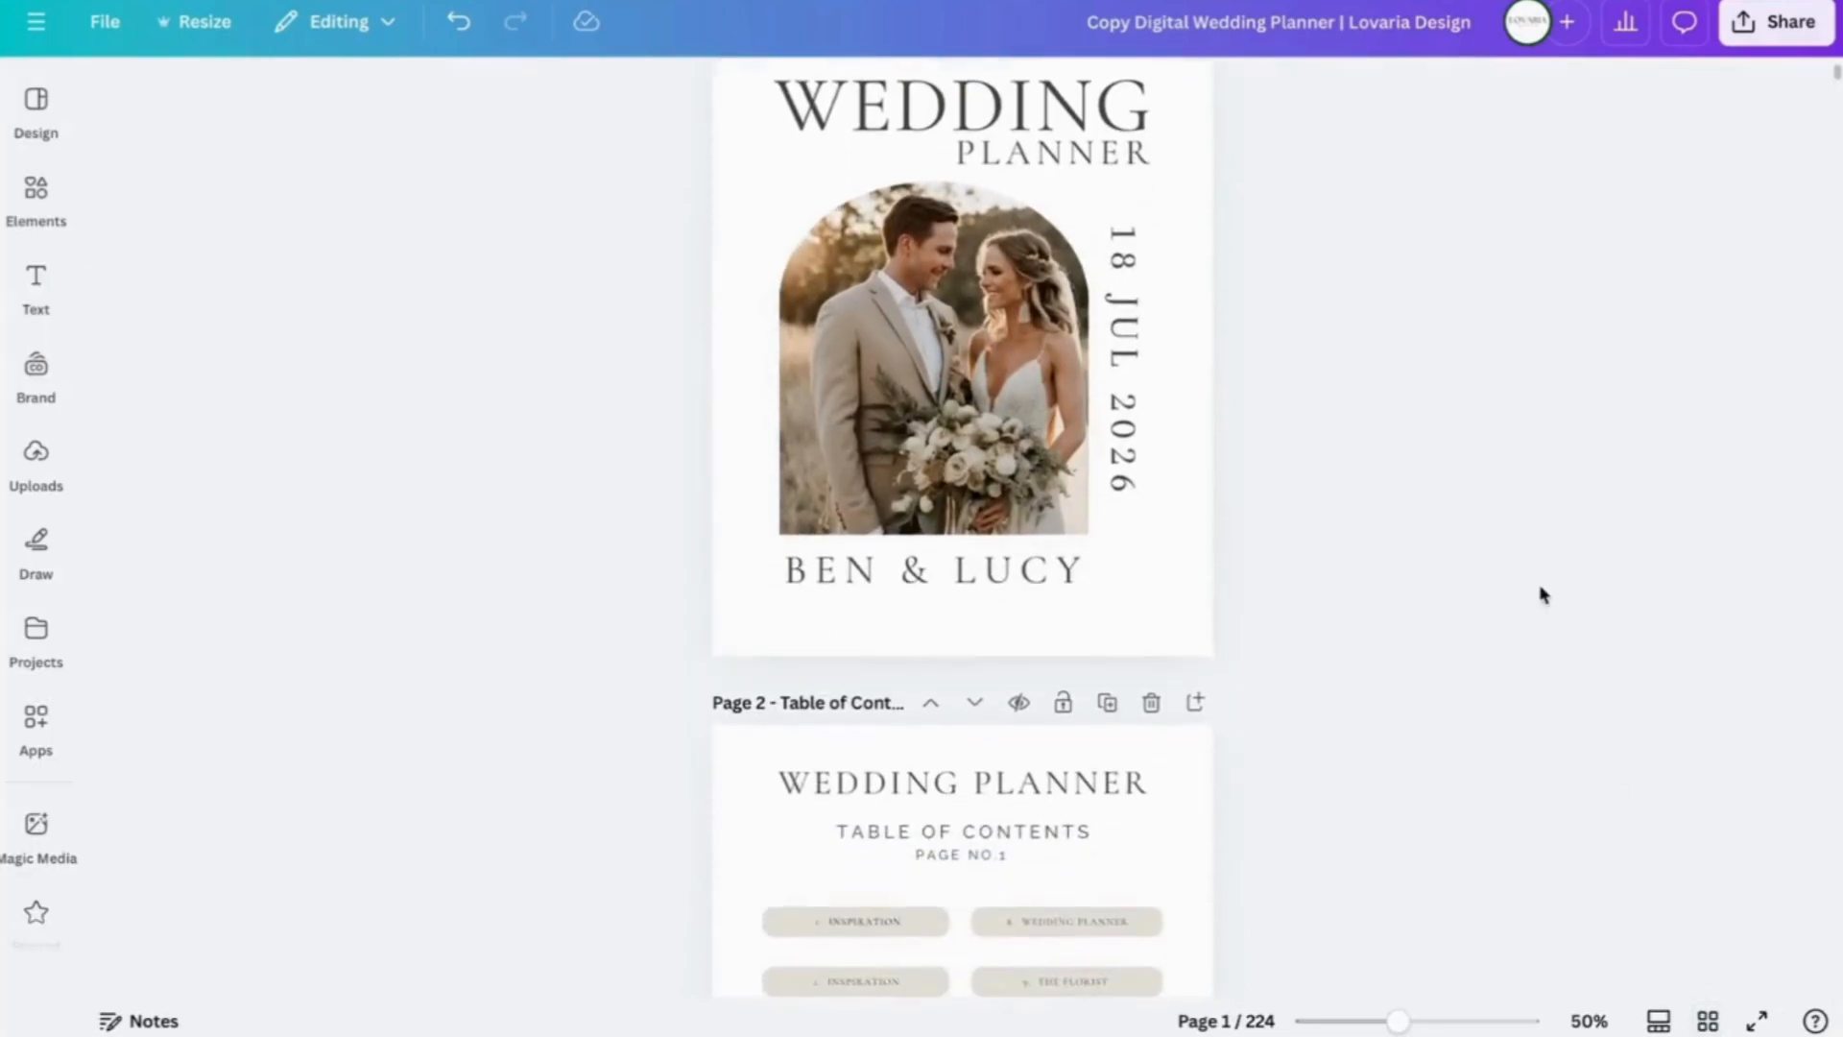
{"action": "scroll", "coordinate": [1542, 596], "scroll_direction": "down", "scroll_amount": 1}
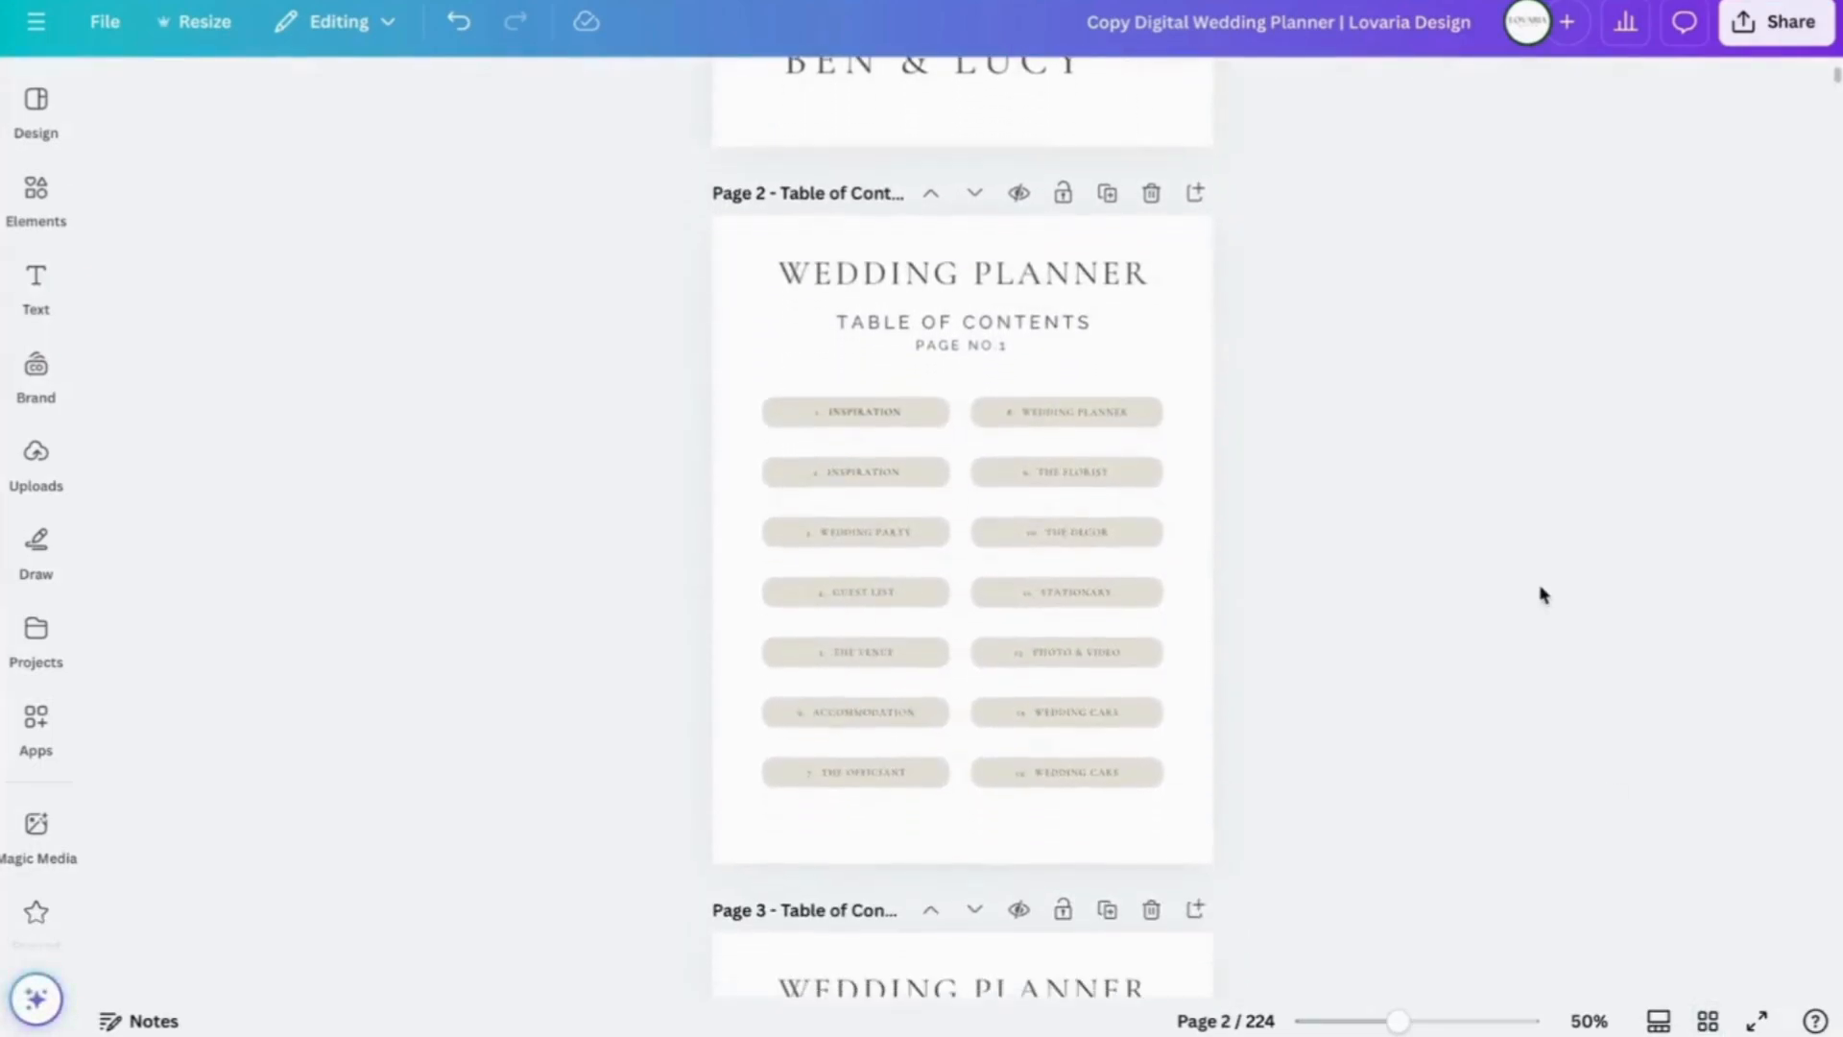
{"action": "scroll", "coordinate": [1542, 595], "scroll_direction": "down", "scroll_amount": 3}
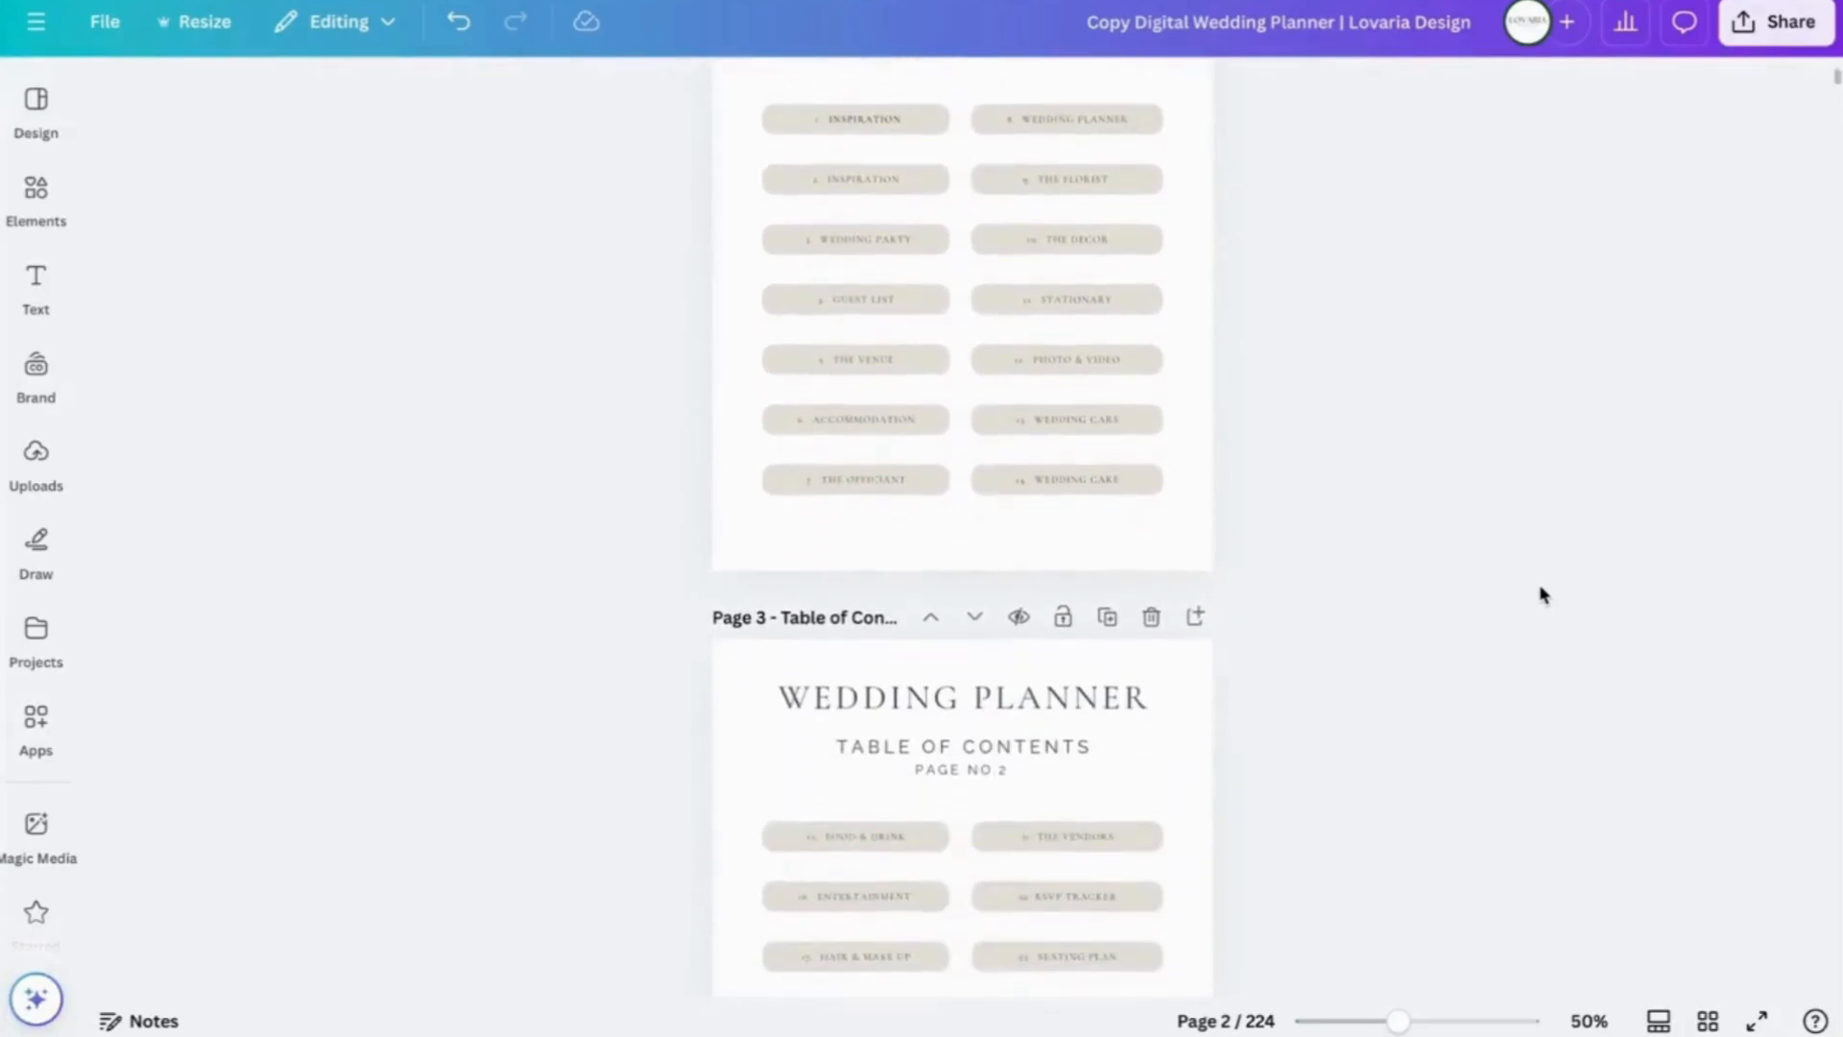
{"action": "scroll", "coordinate": [1542, 595], "scroll_direction": "up", "scroll_amount": 2}
{"action": "scroll", "coordinate": [1543, 595], "scroll_direction": "up", "scroll_amount": 8}
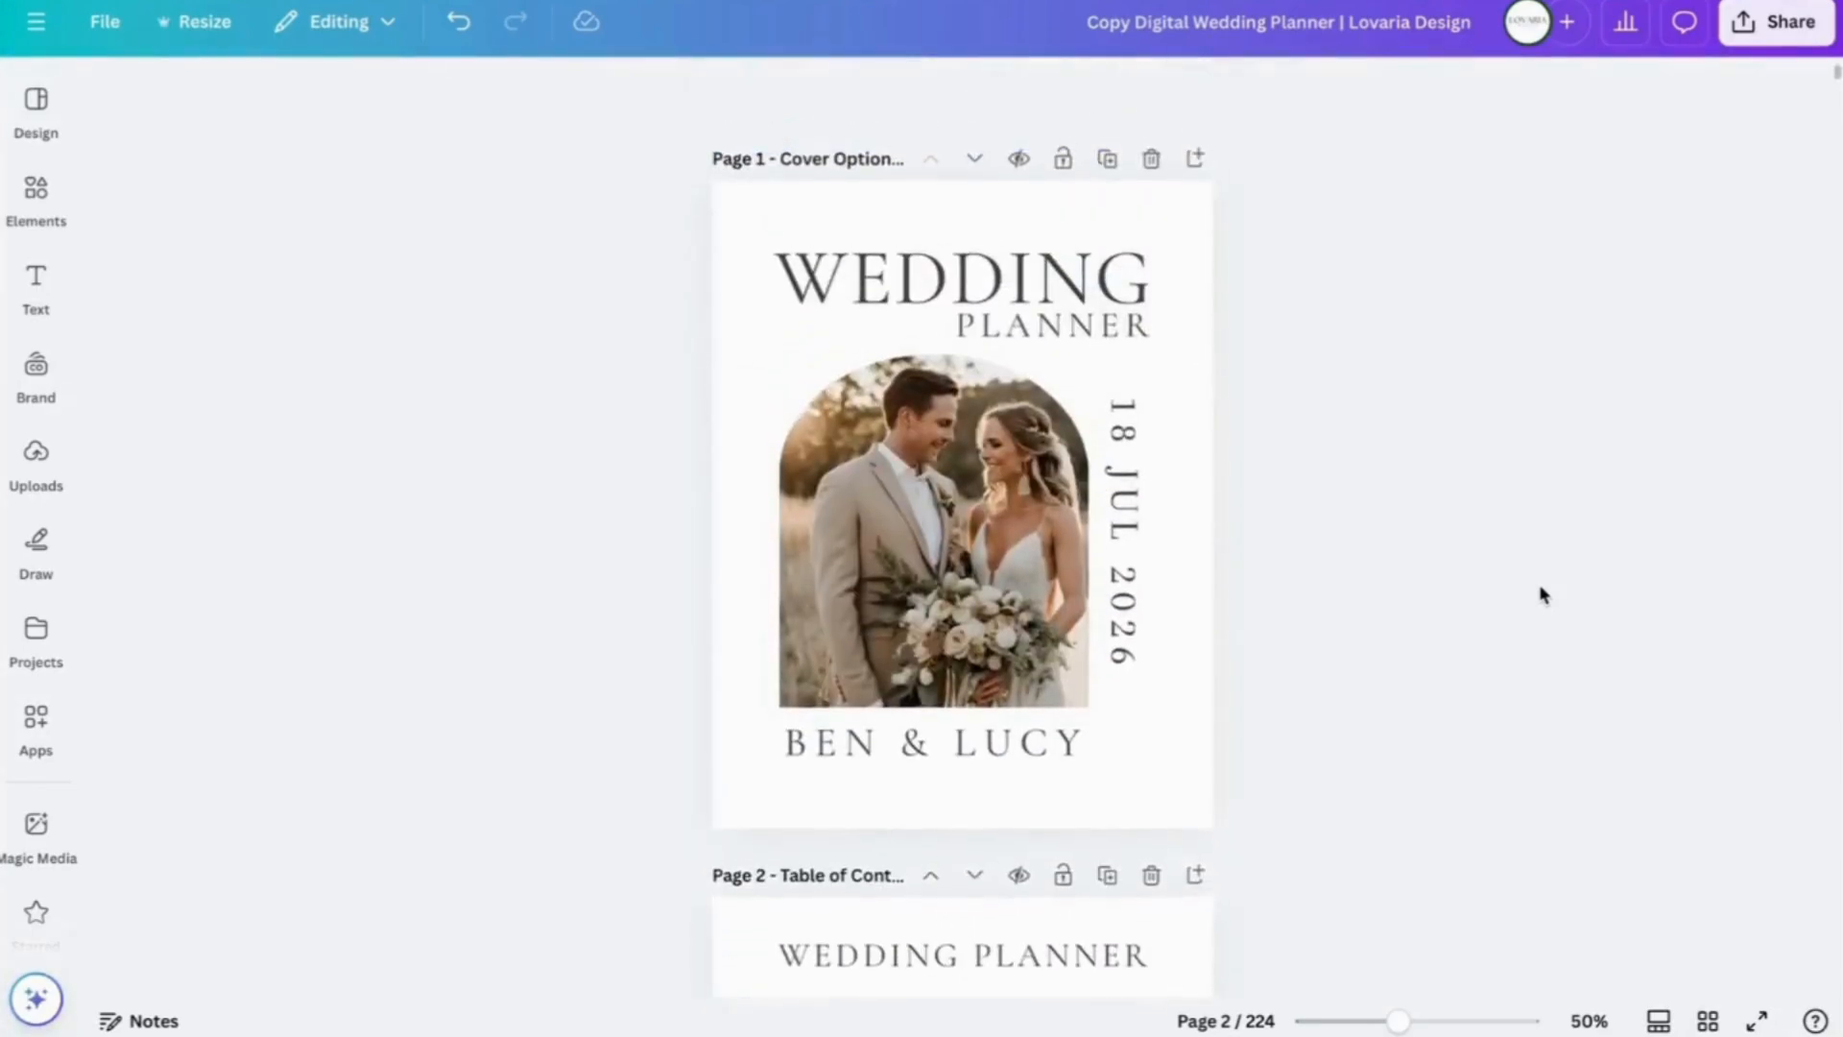